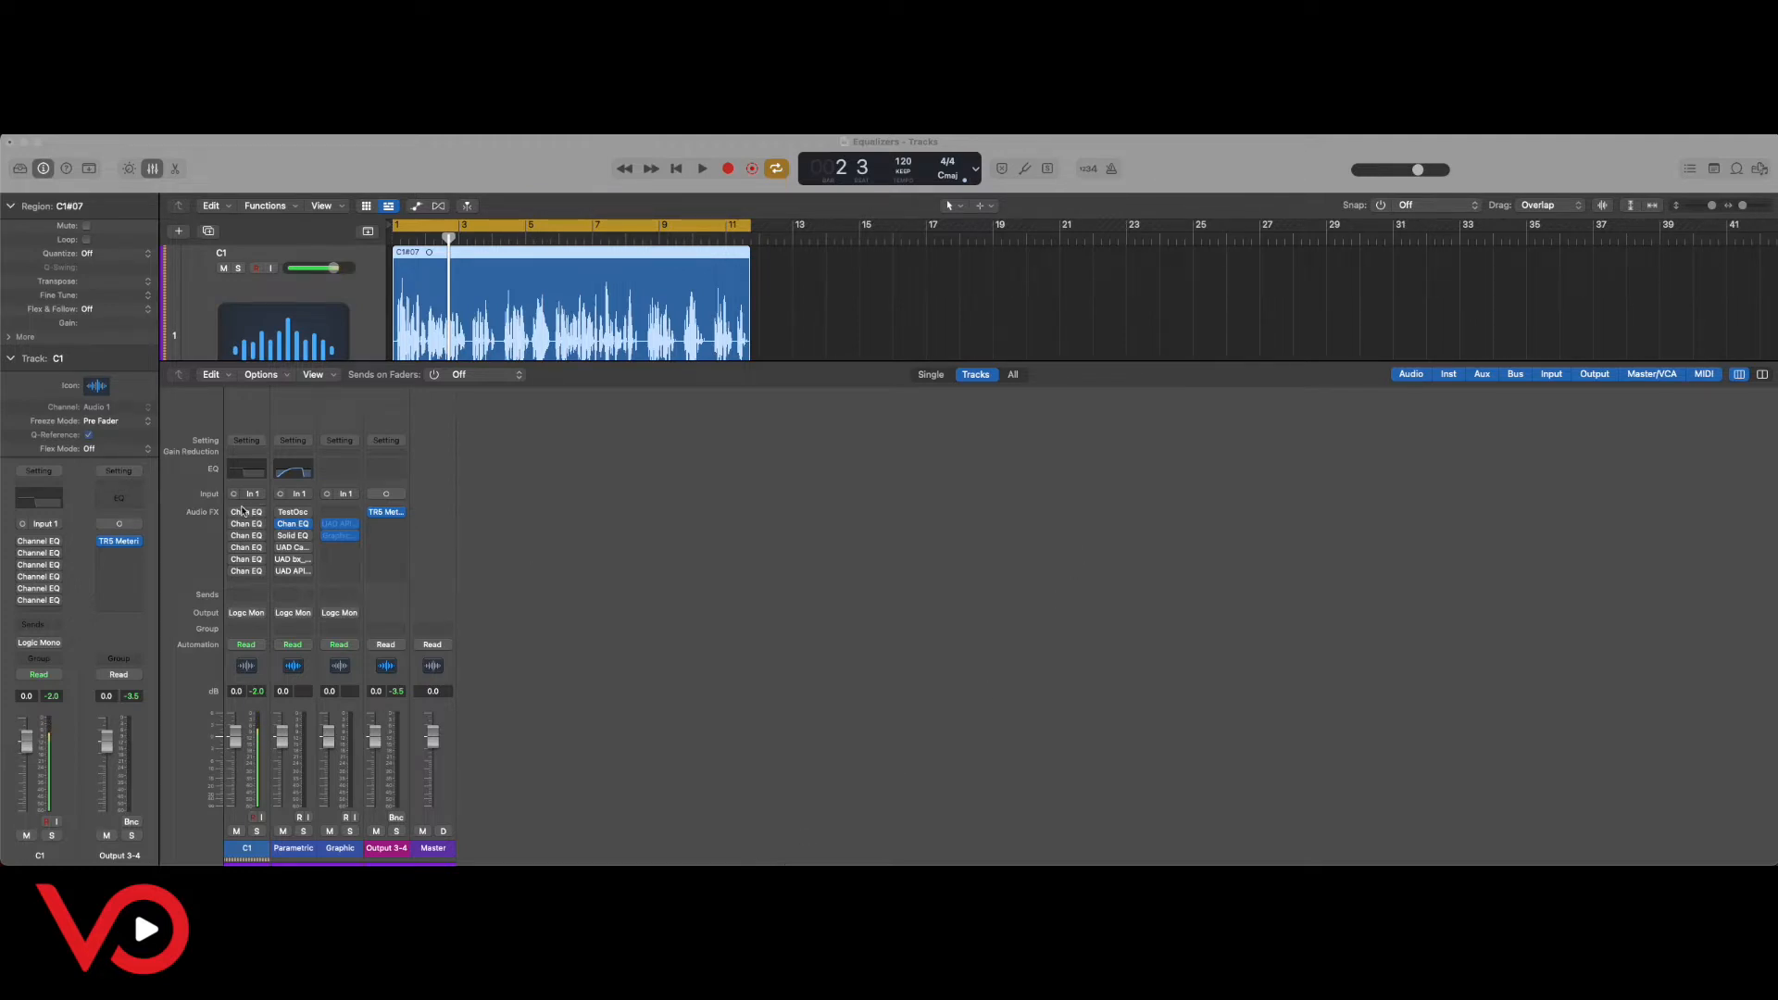
# Open the first three Channel EQ inserts on the C1 channel strip for the low, high and mid bands.
pyautogui.click(237, 514)
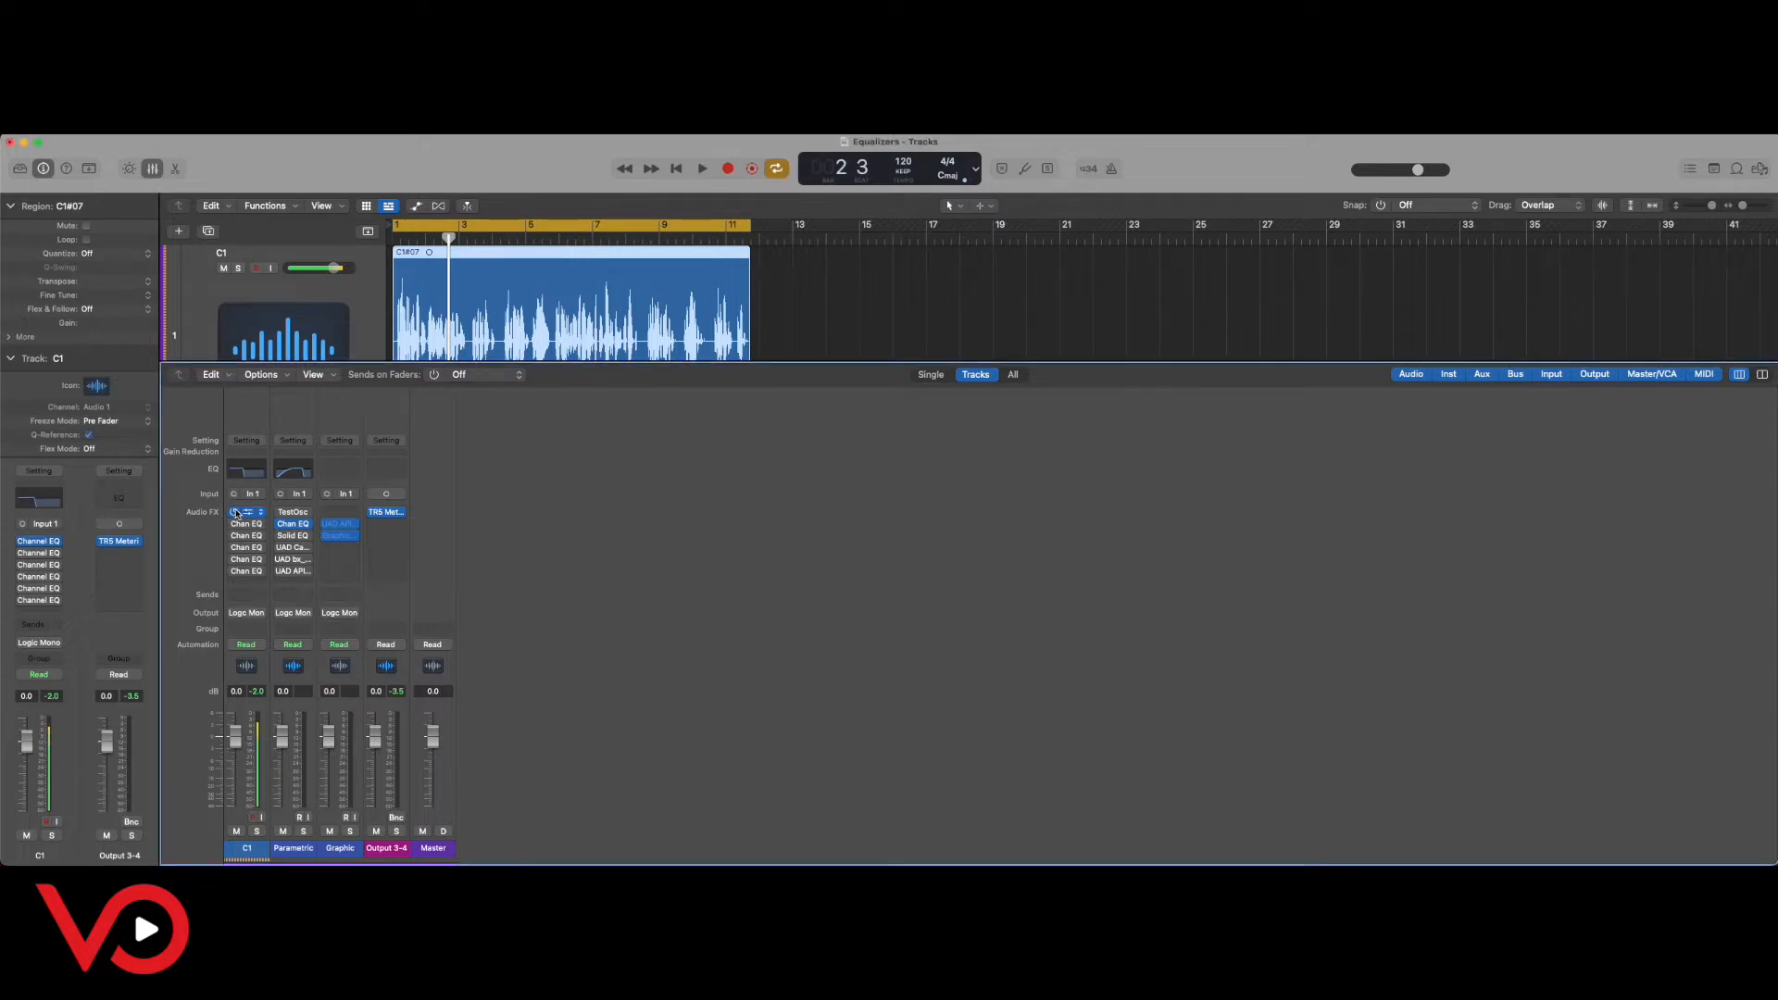
pyautogui.click(242, 512)
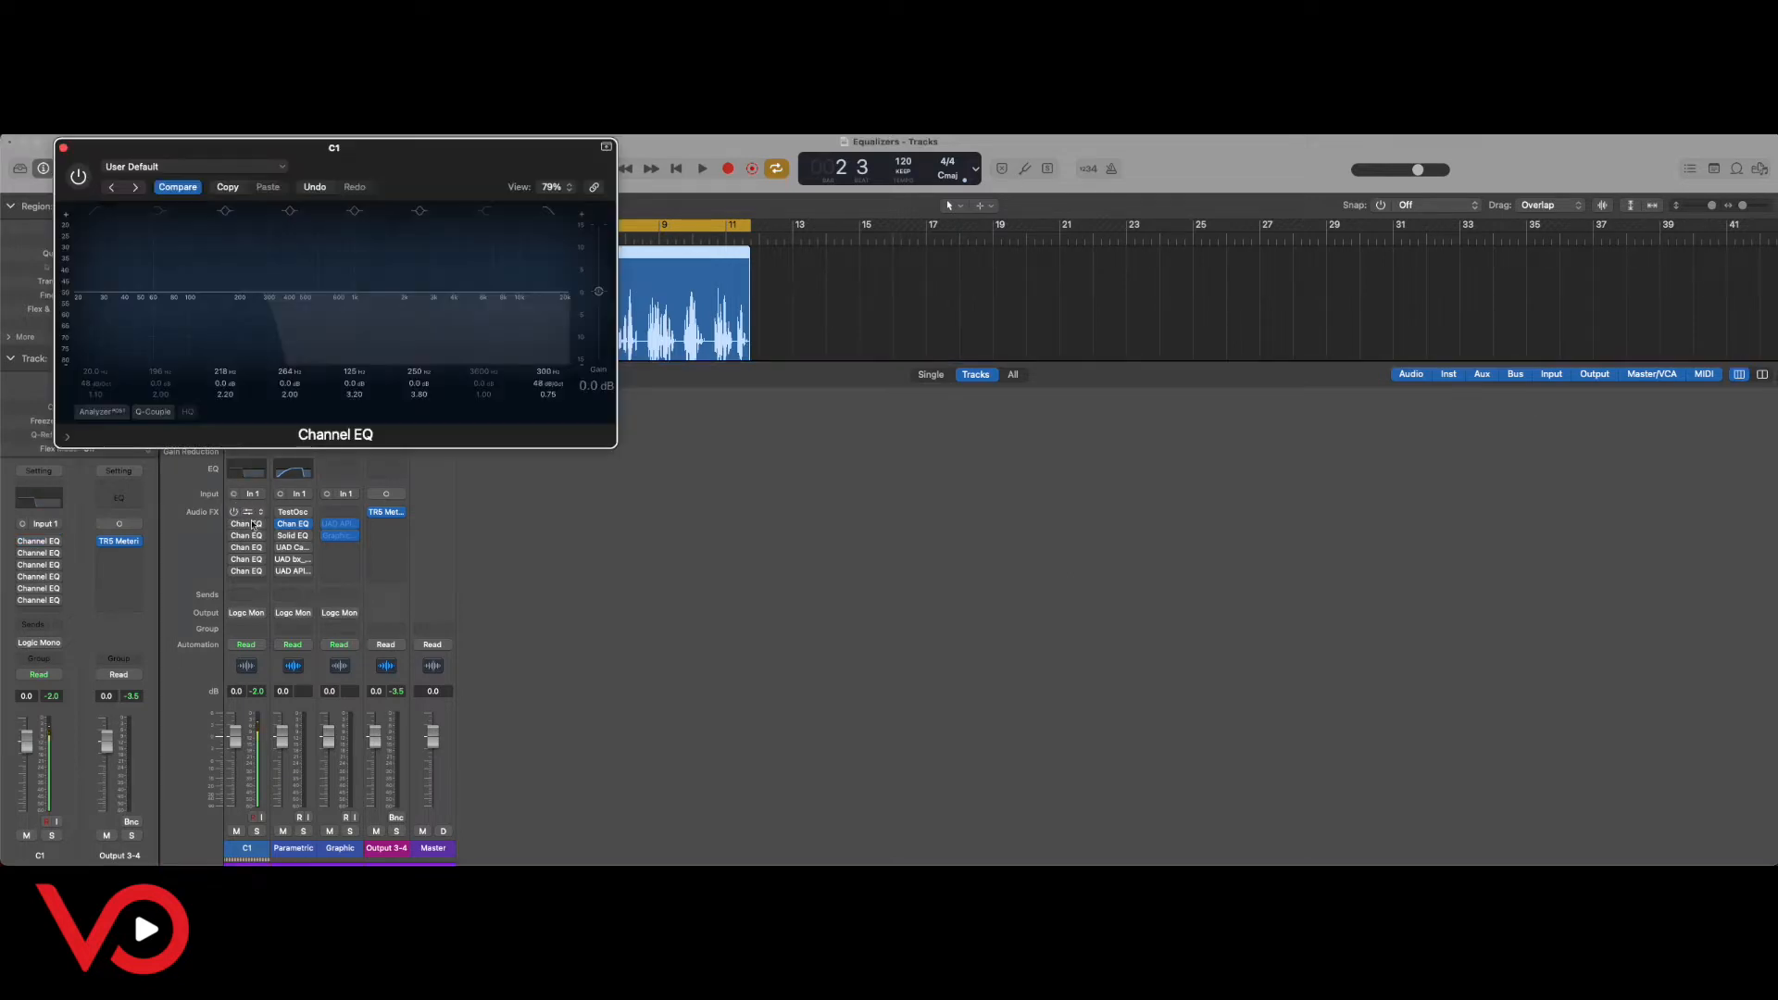
pyautogui.click(247, 536)
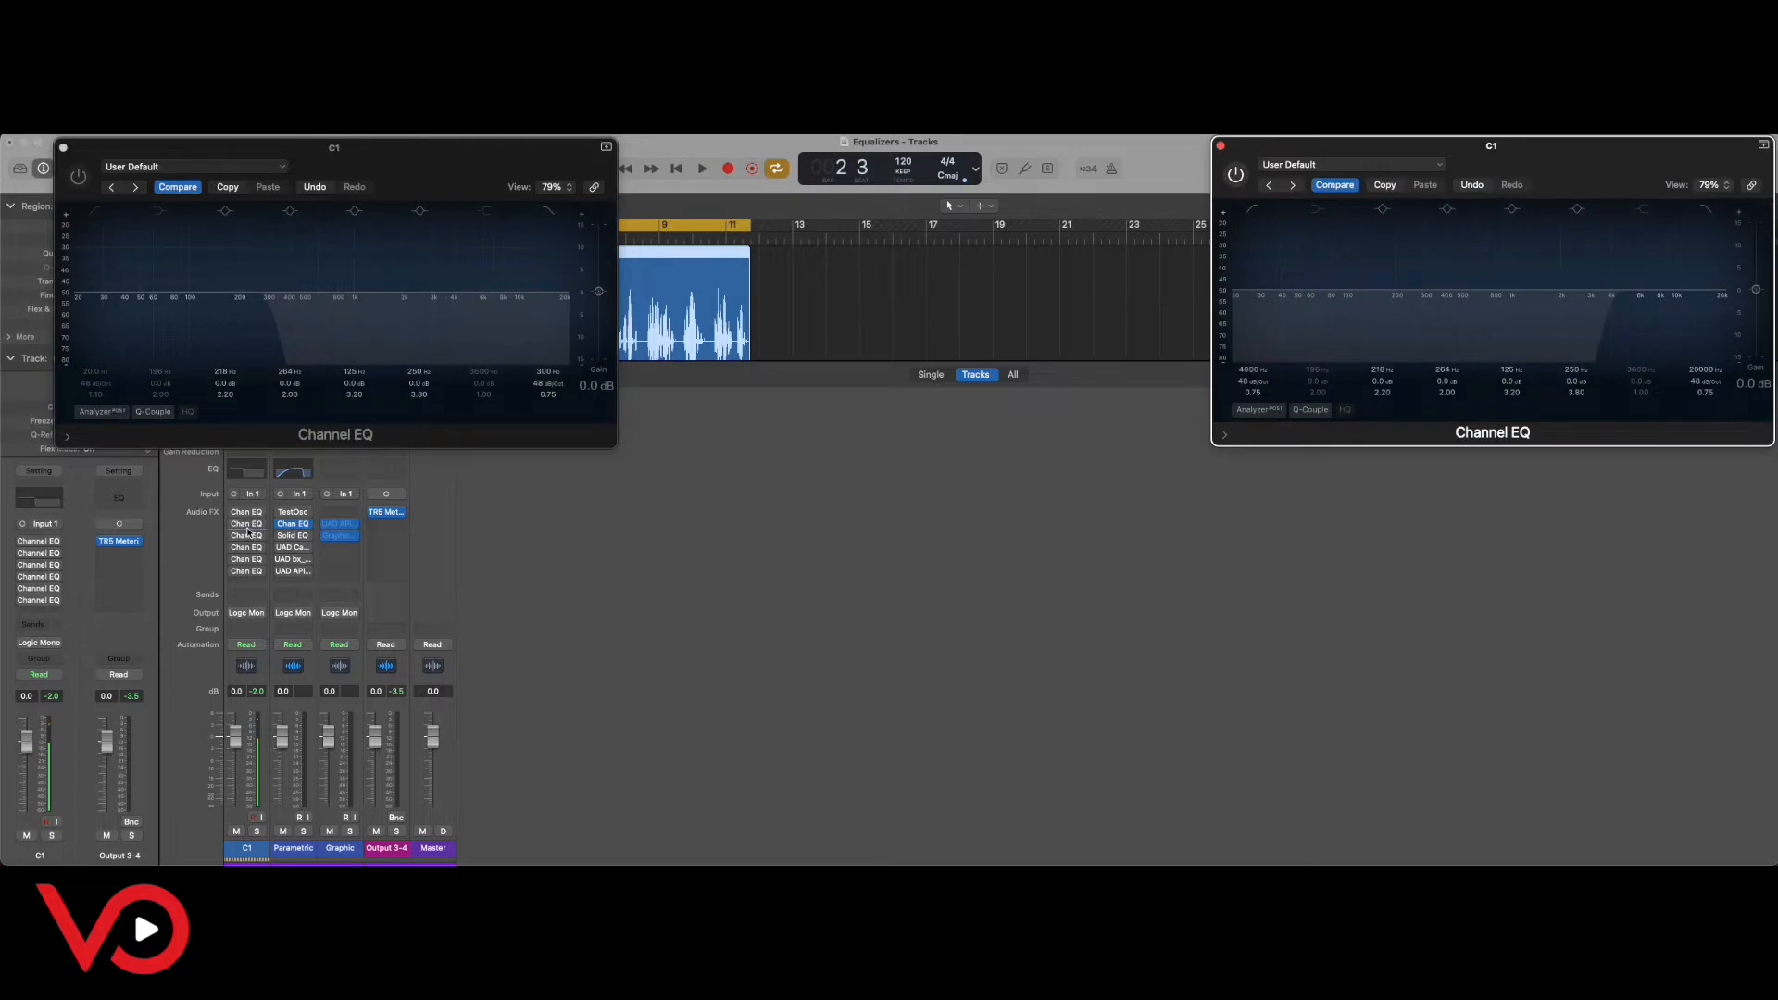
pyautogui.click(247, 537)
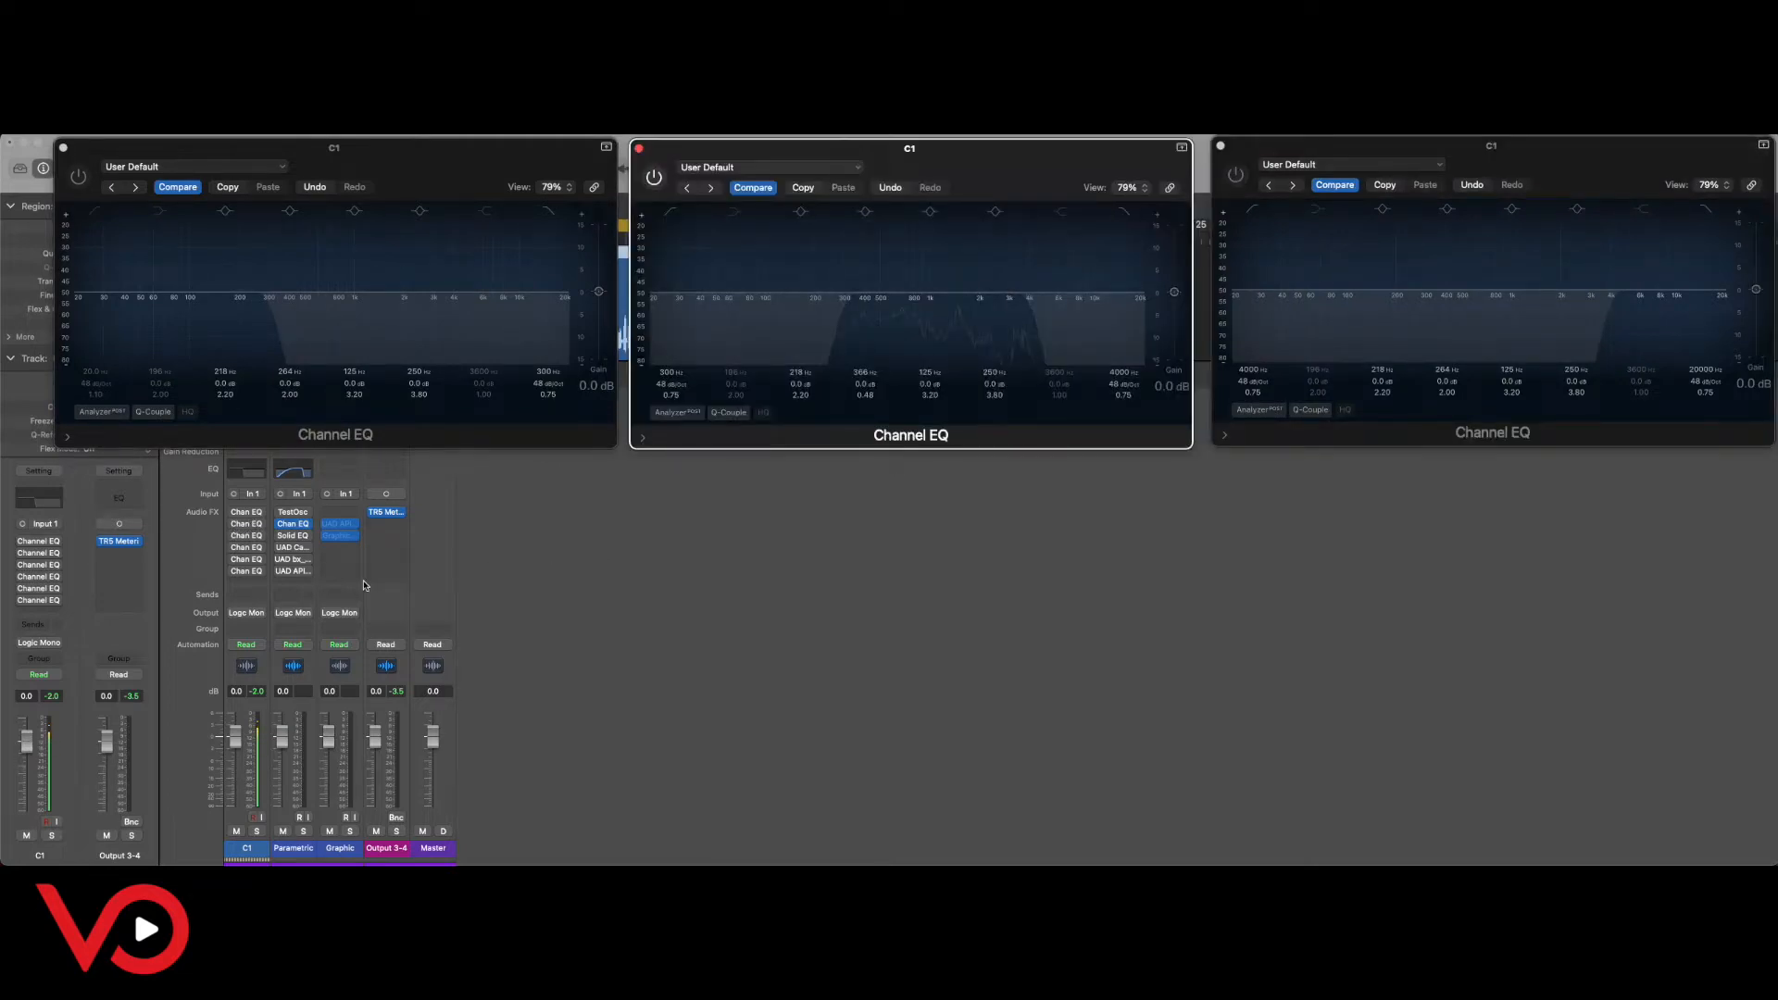
pyautogui.click(452, 627)
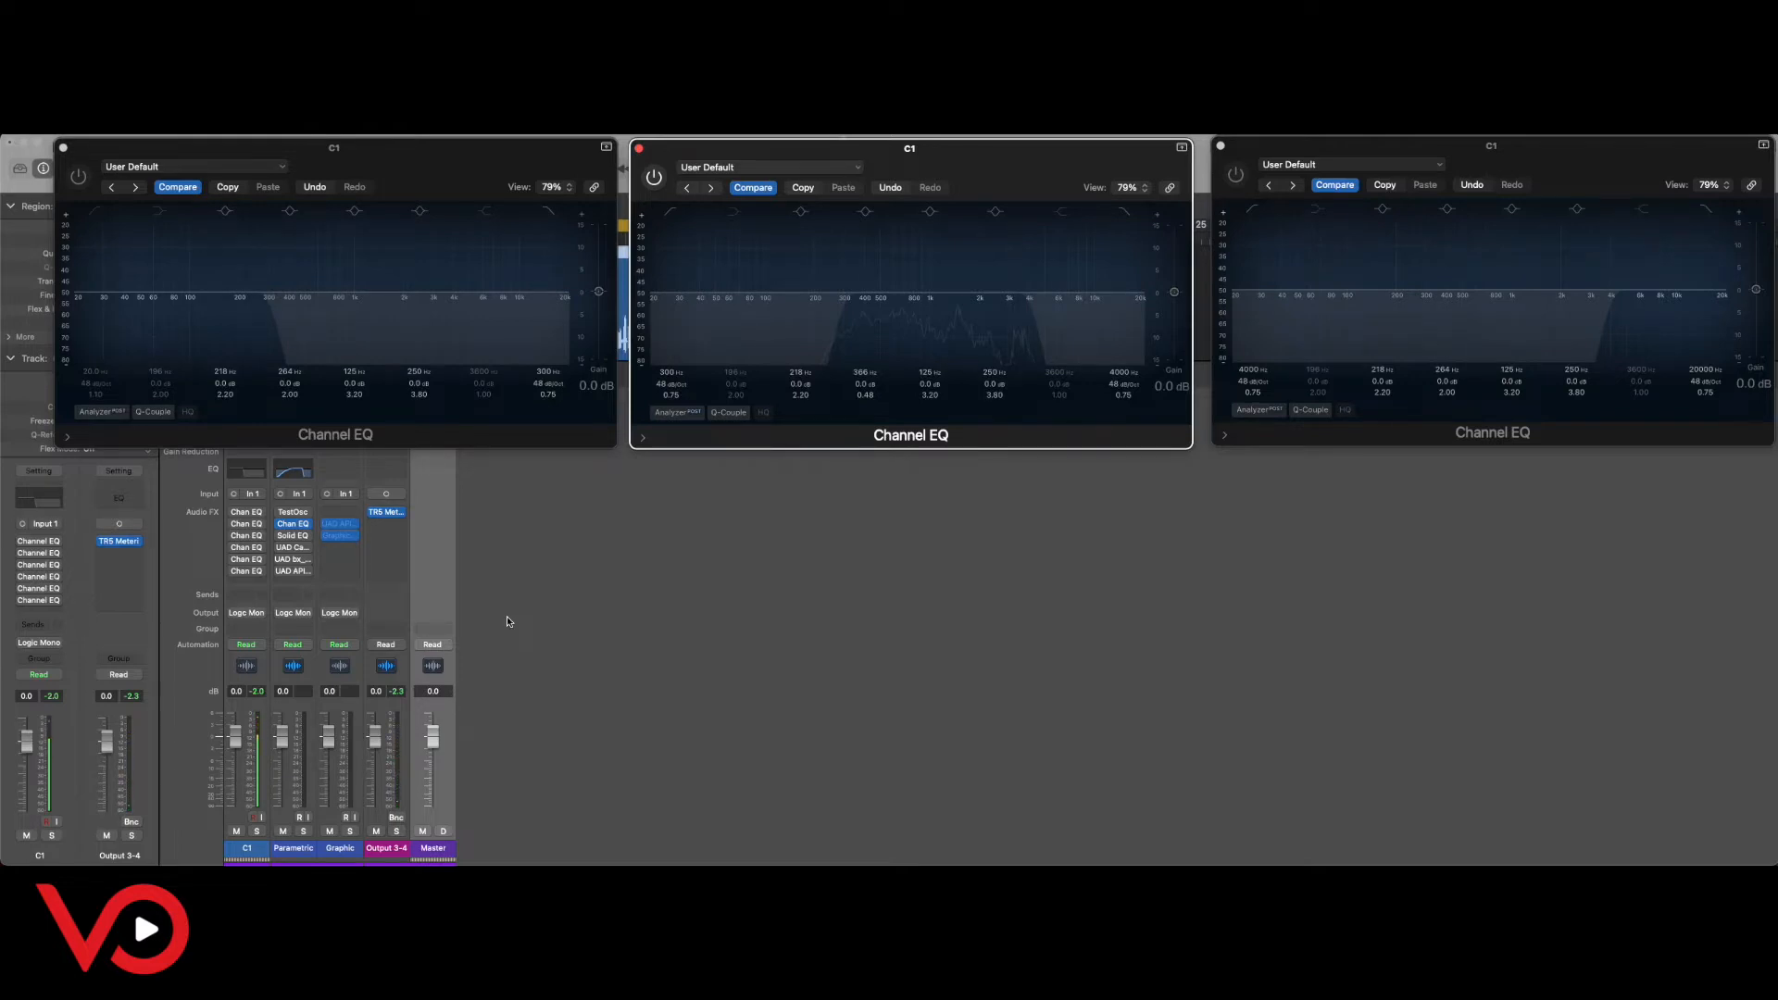
# Compare the low-band and high-band Channel EQs by switching each one on and back to bypass.
pyautogui.click(78, 178)
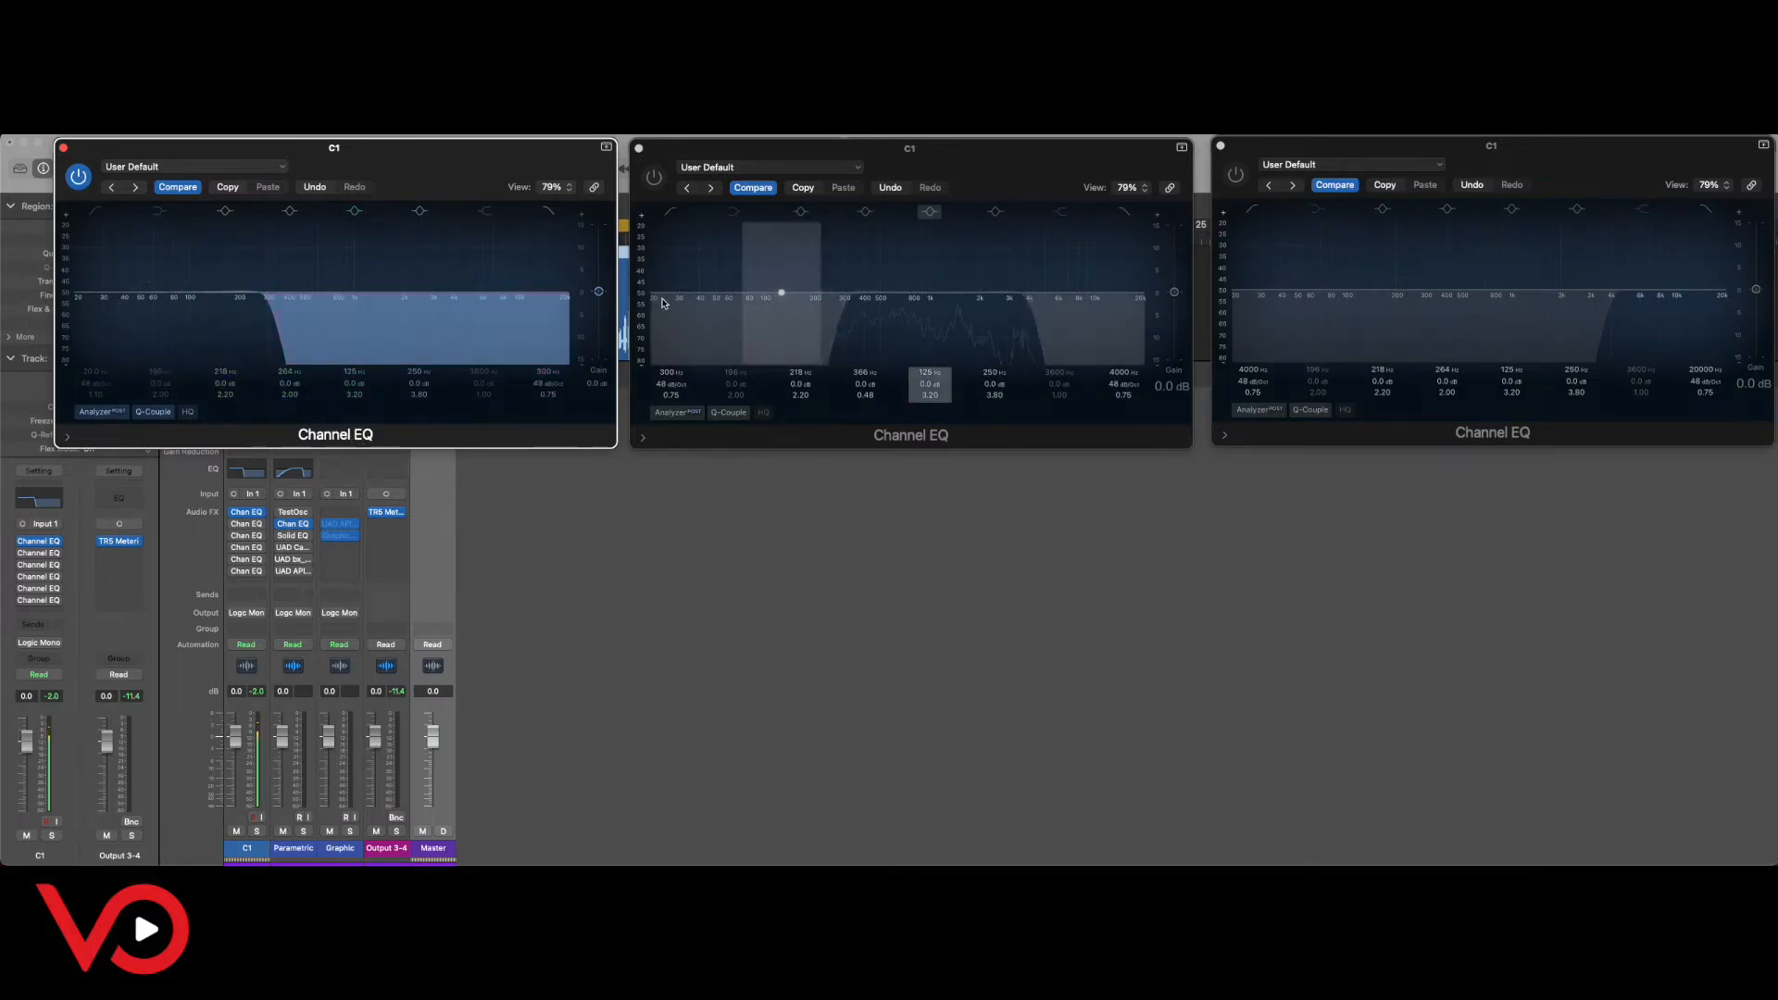
pyautogui.click(78, 176)
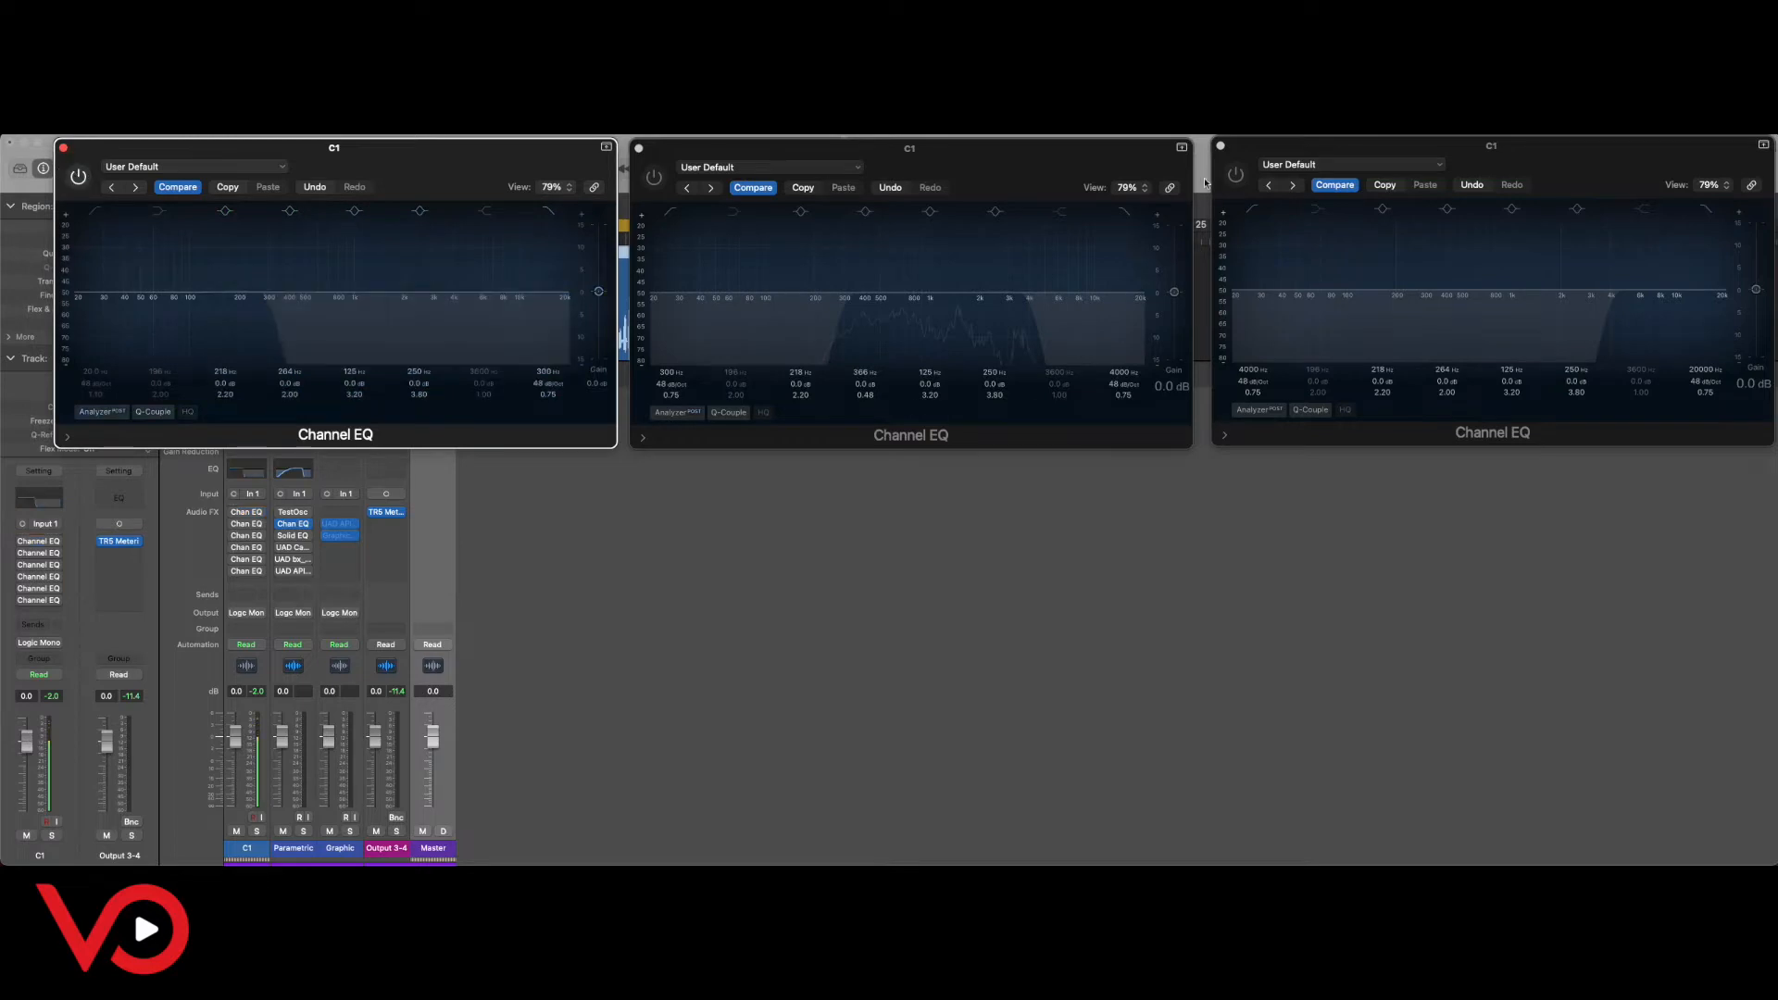
pyautogui.click(1236, 176)
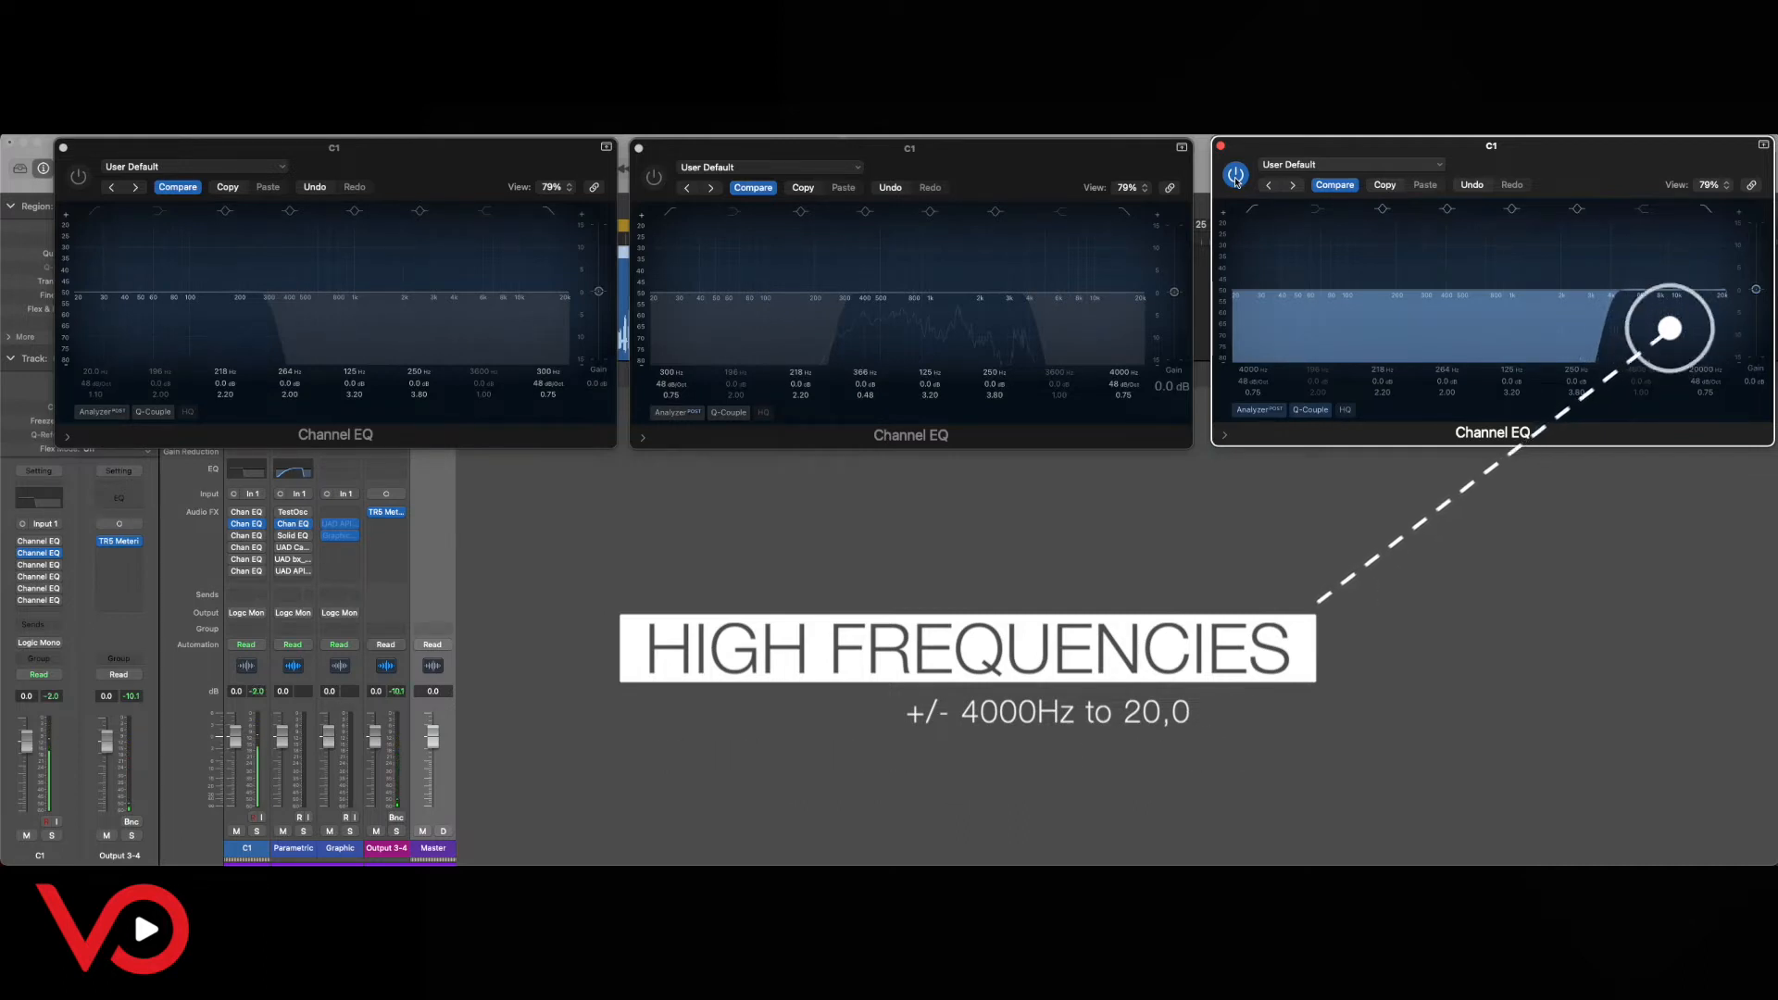
pyautogui.click(1229, 175)
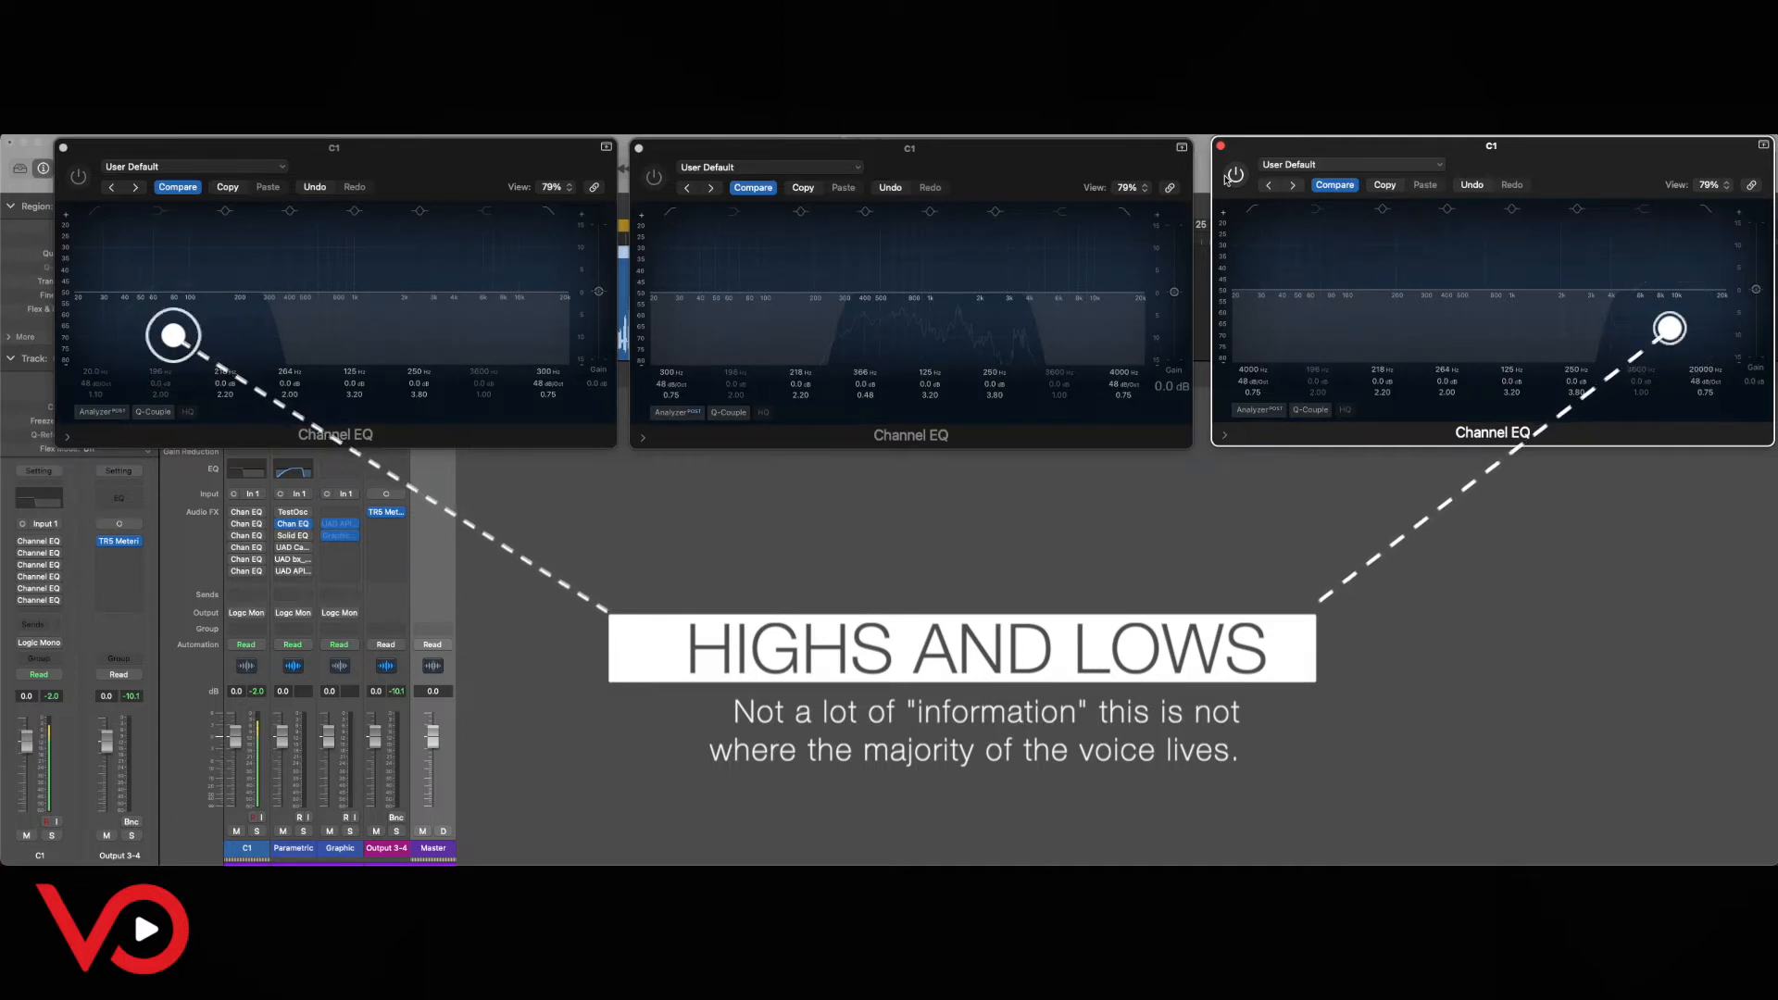
# Activate the mid-range Channel EQ, try a cut near 1110 Hz on the green band, and reset that band.
pyautogui.click(660, 180)
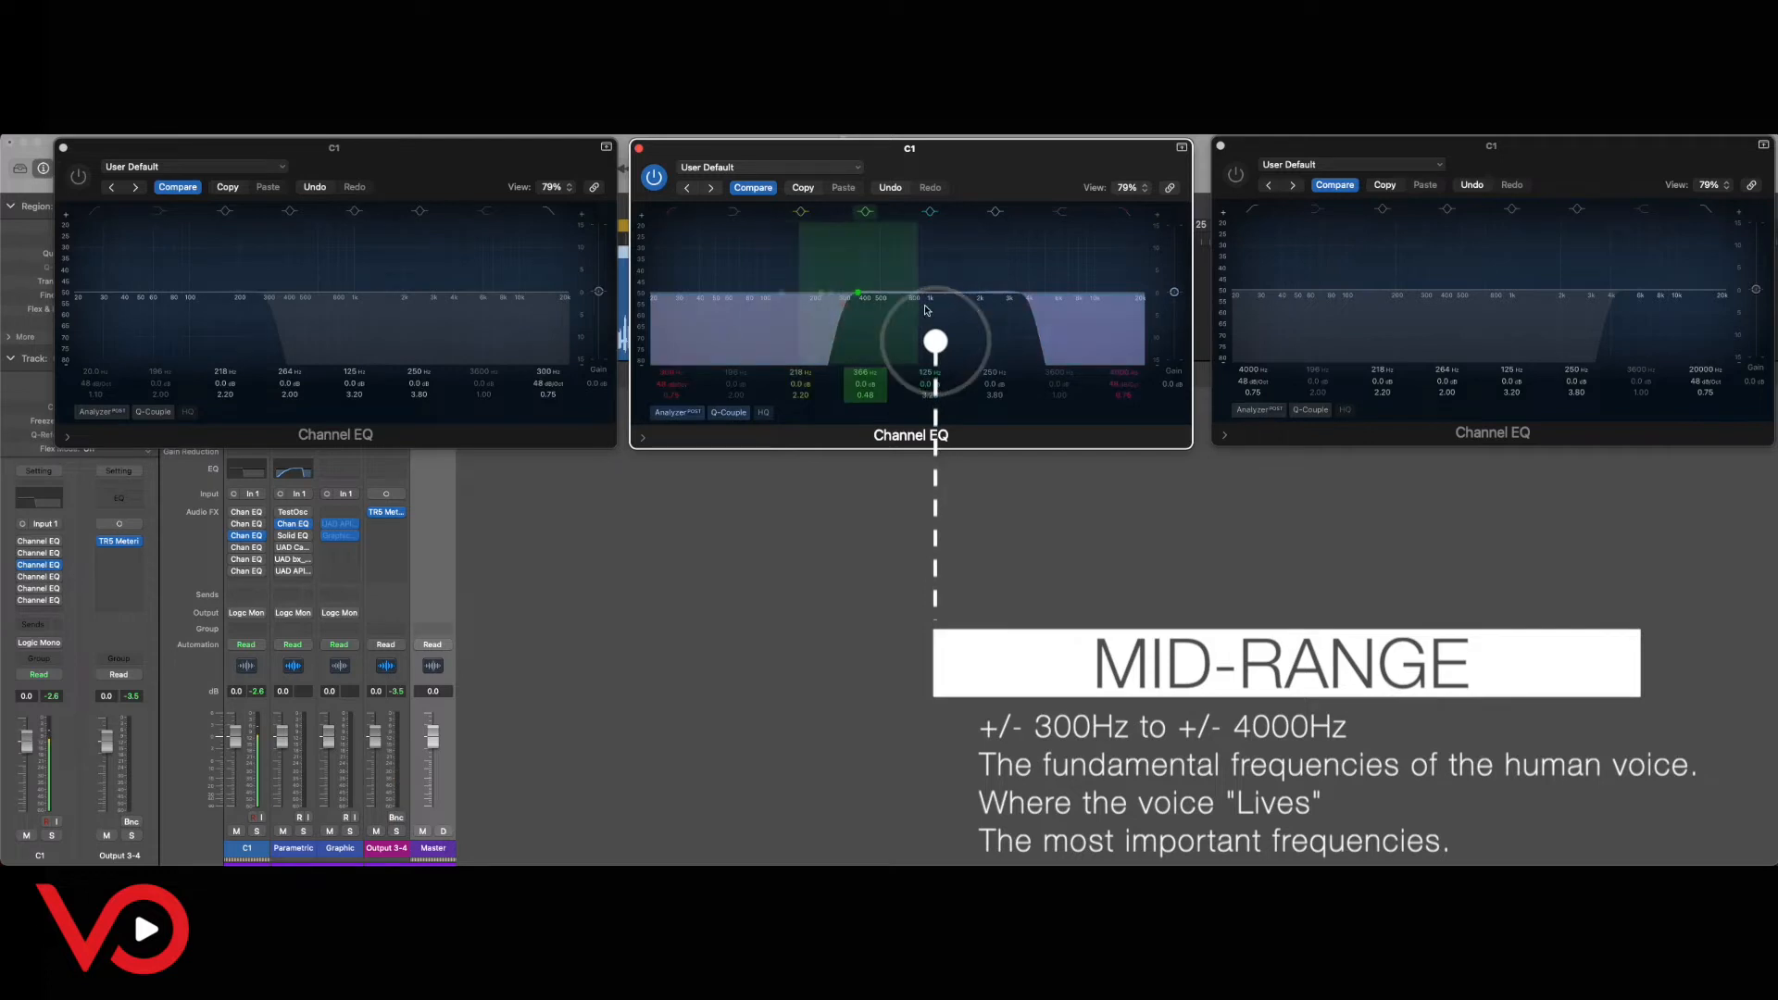
pyautogui.moveTo(862, 297); pyautogui.dragTo(963, 294)
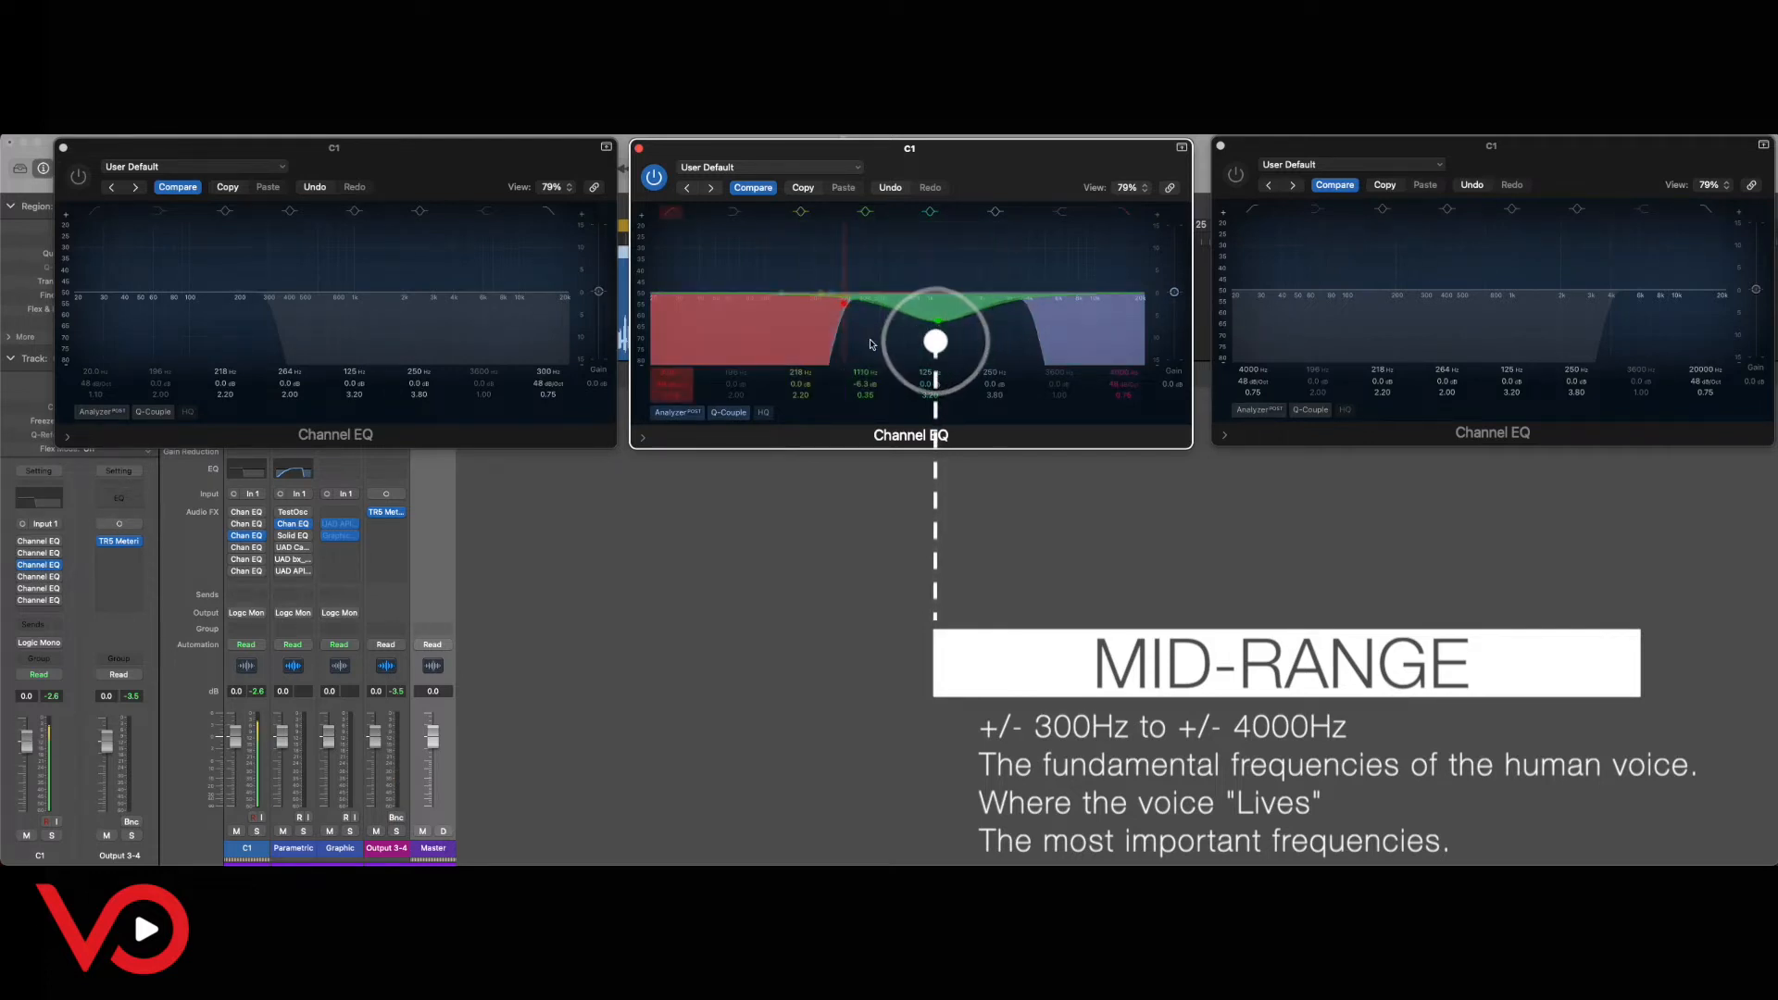
pyautogui.keyDown('alt'); pyautogui.click(940, 324); pyautogui.keyUp('alt')
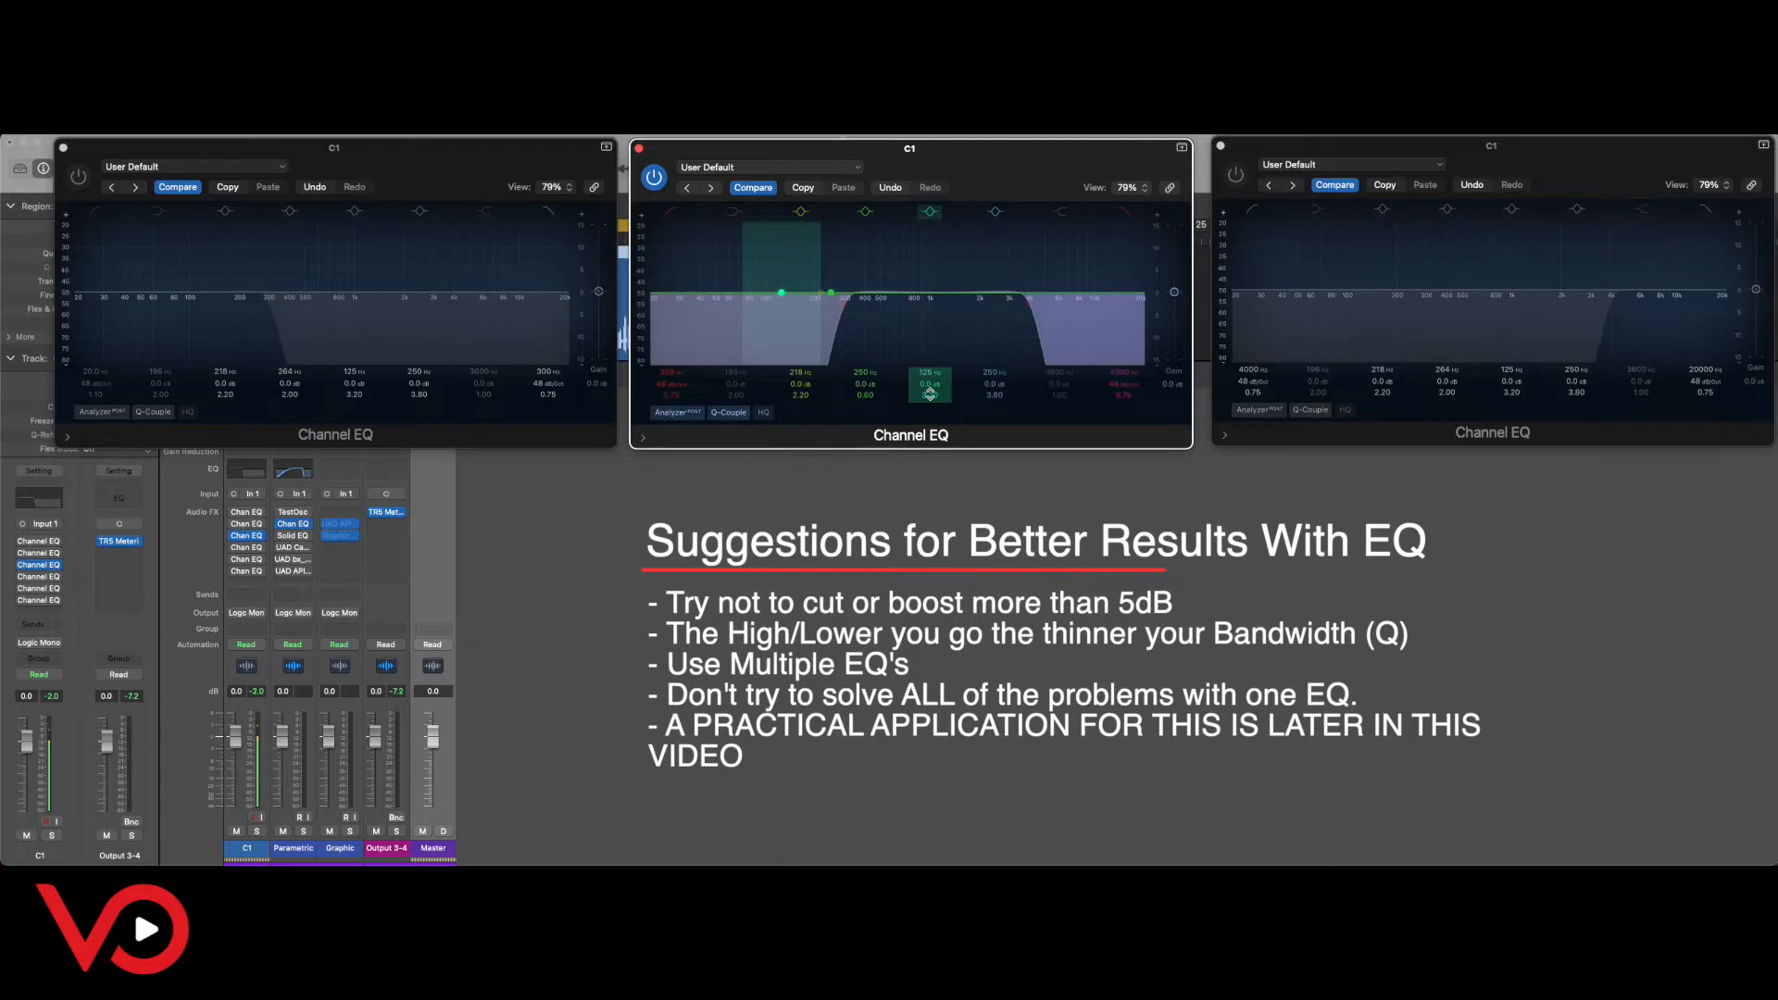
# Give the mid-range EQ's green band a narrow boost of about 5 dB at 1000 Hz, and turn it into a 4.9 dB cut with Q 0.71.
pyautogui.moveTo(864, 371); pyautogui.dragTo(865, 371)
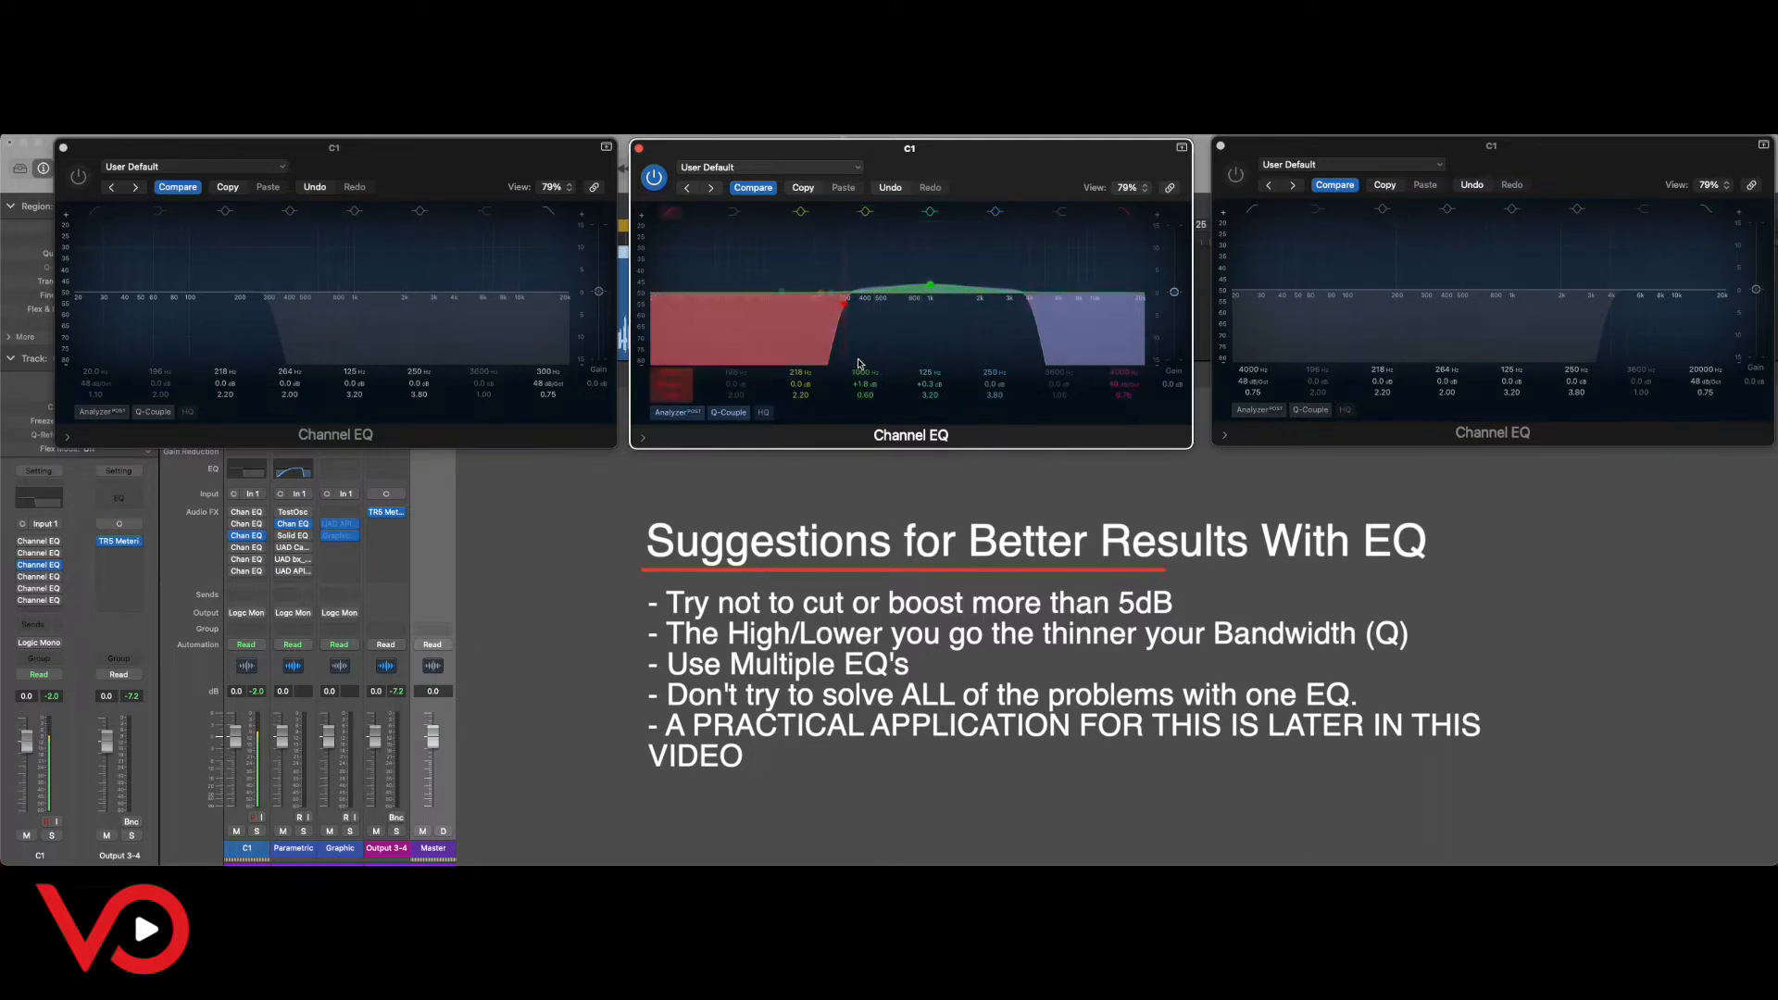
pyautogui.moveTo(930, 284); pyautogui.dragTo(930, 271)
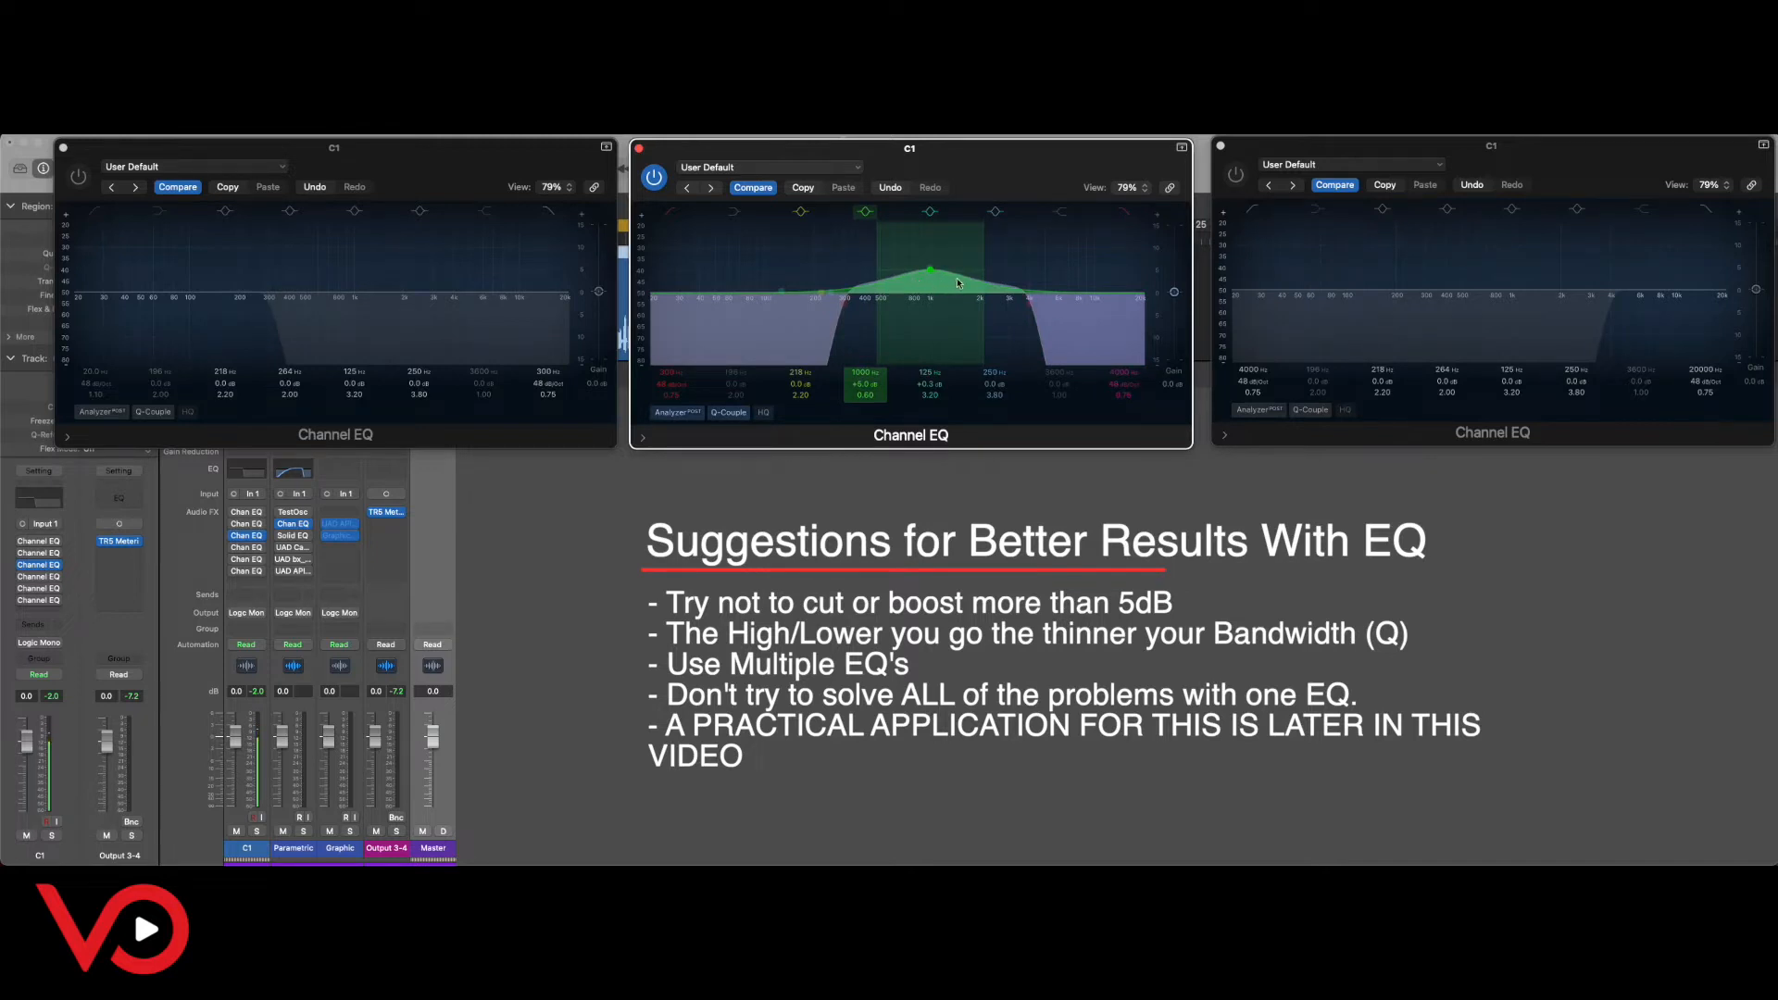
pyautogui.moveTo(868, 393); pyautogui.dragTo(868, 360)
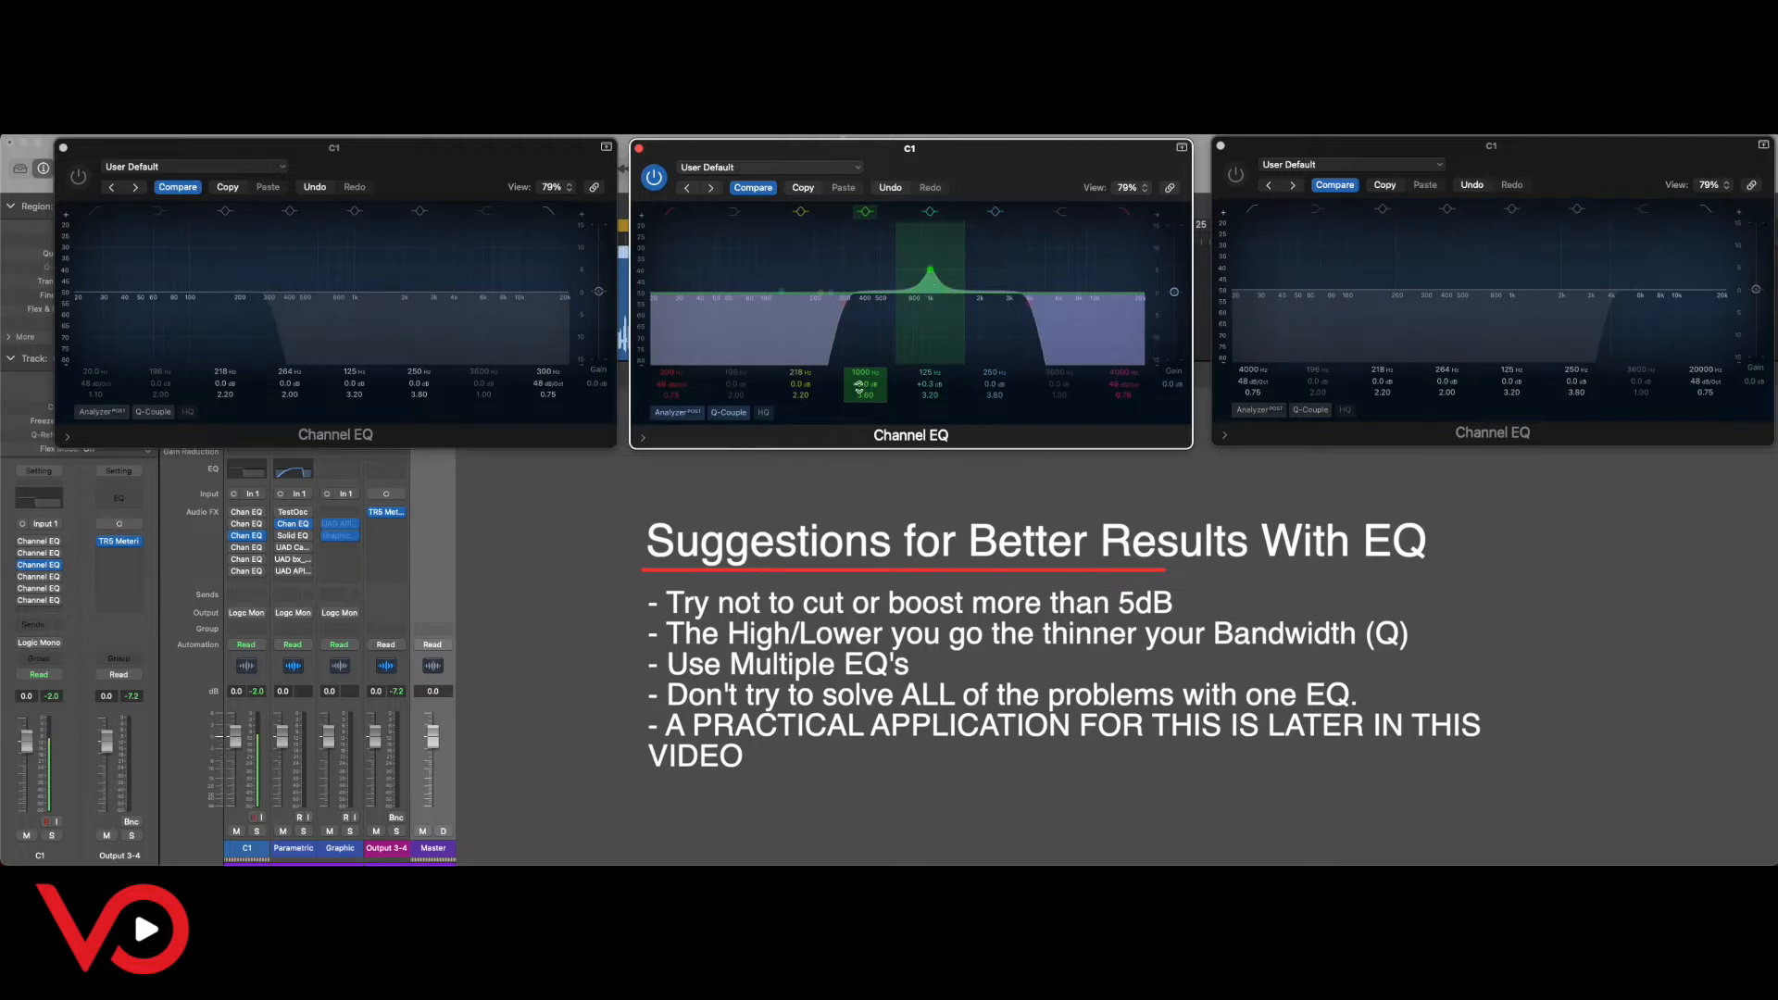
pyautogui.moveTo(863, 381); pyautogui.dragTo(863, 428)
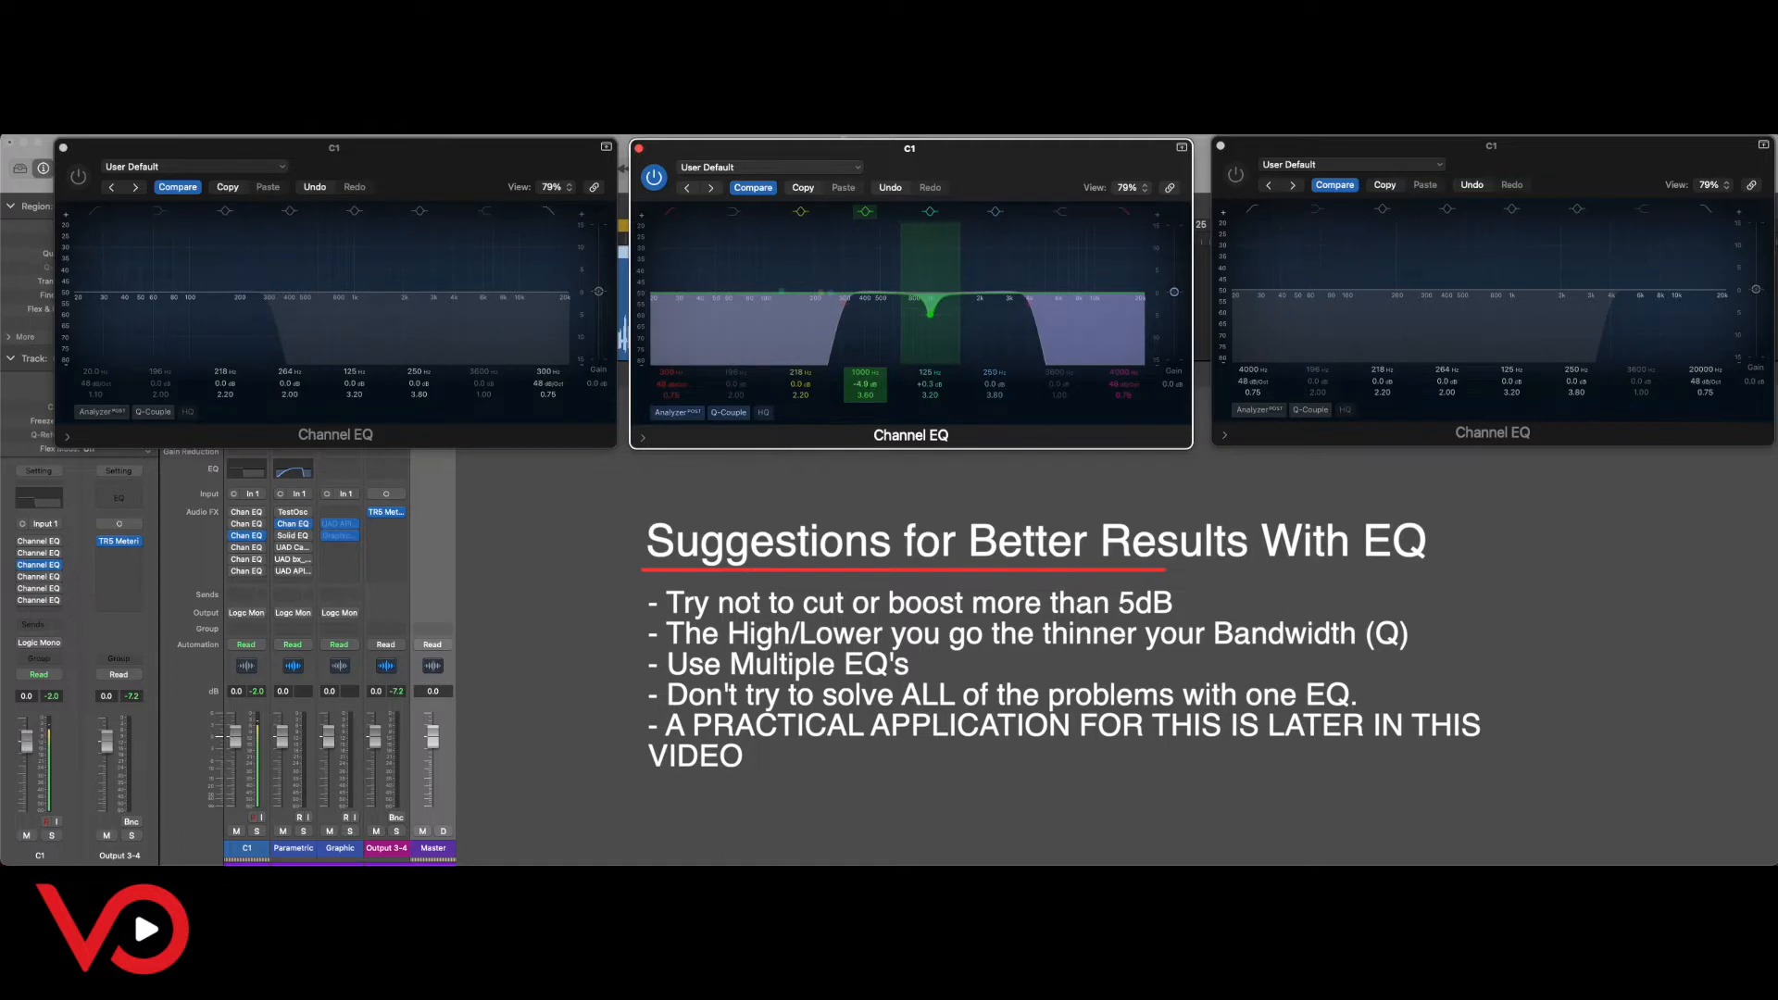
pyautogui.moveTo(866, 396); pyautogui.dragTo(867, 429)
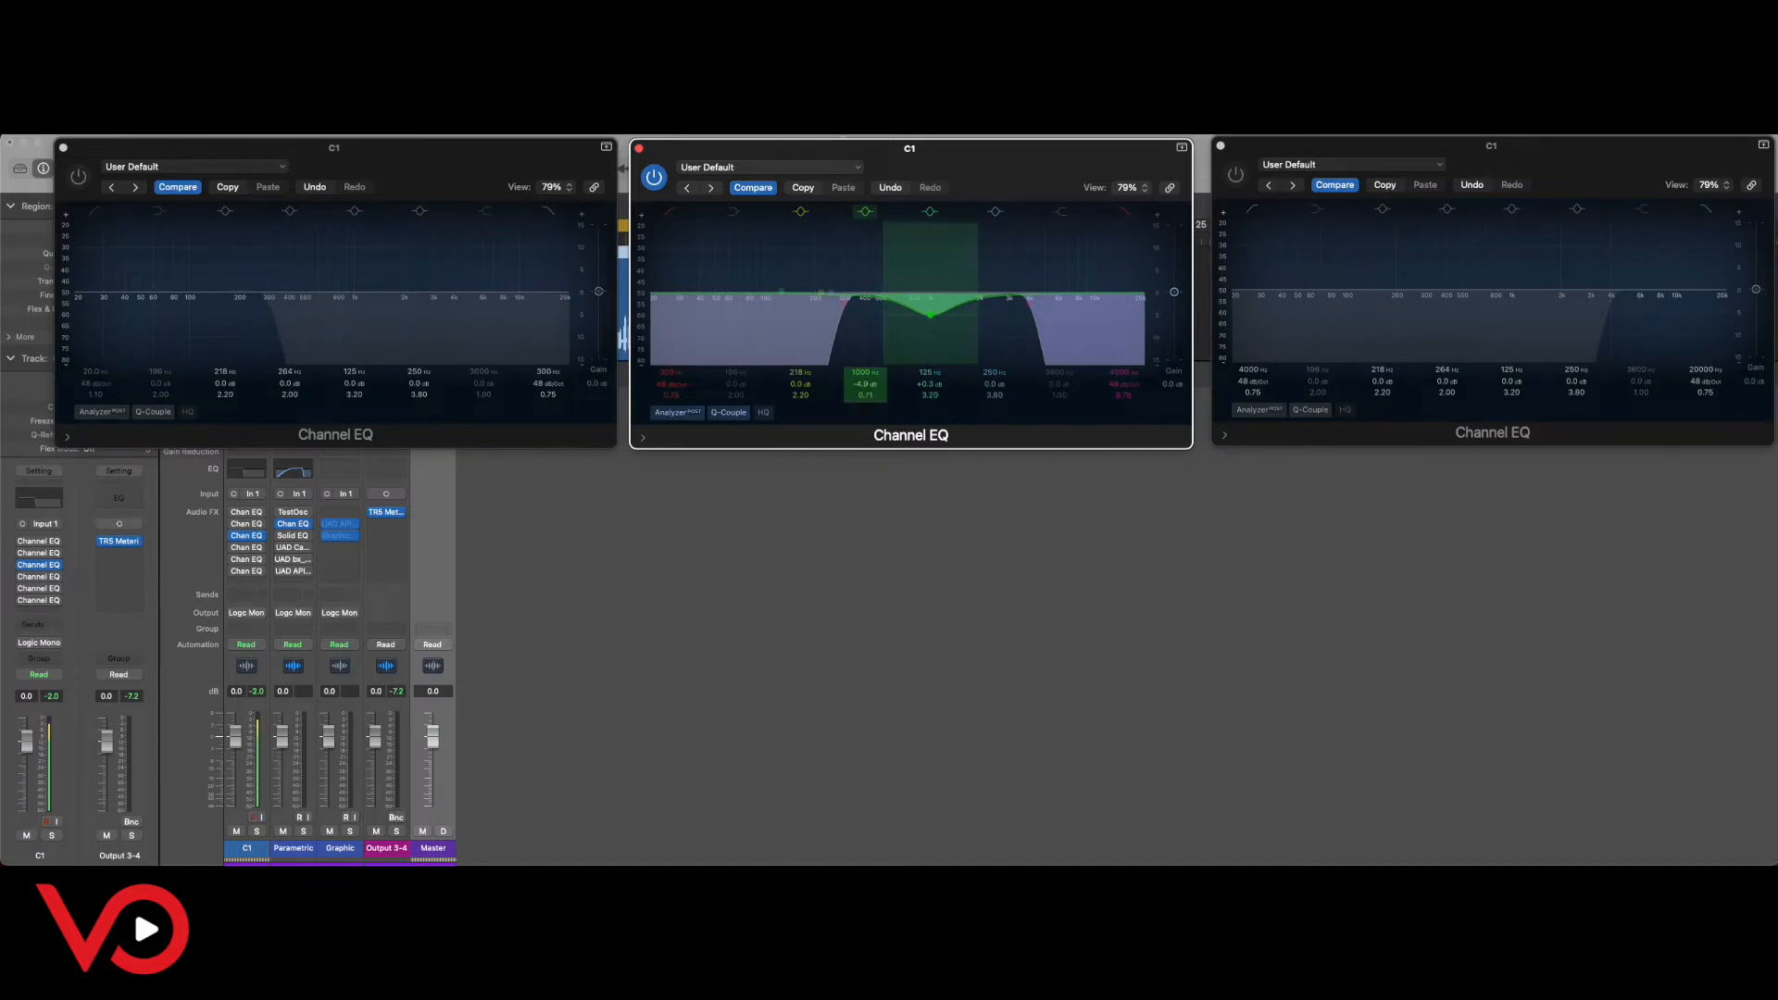
# Reset the green band's gain and frequency to their defaults and bypass the mid-range Channel EQ.
pyautogui.moveTo(864, 384); pyautogui.dragTo(863, 365)
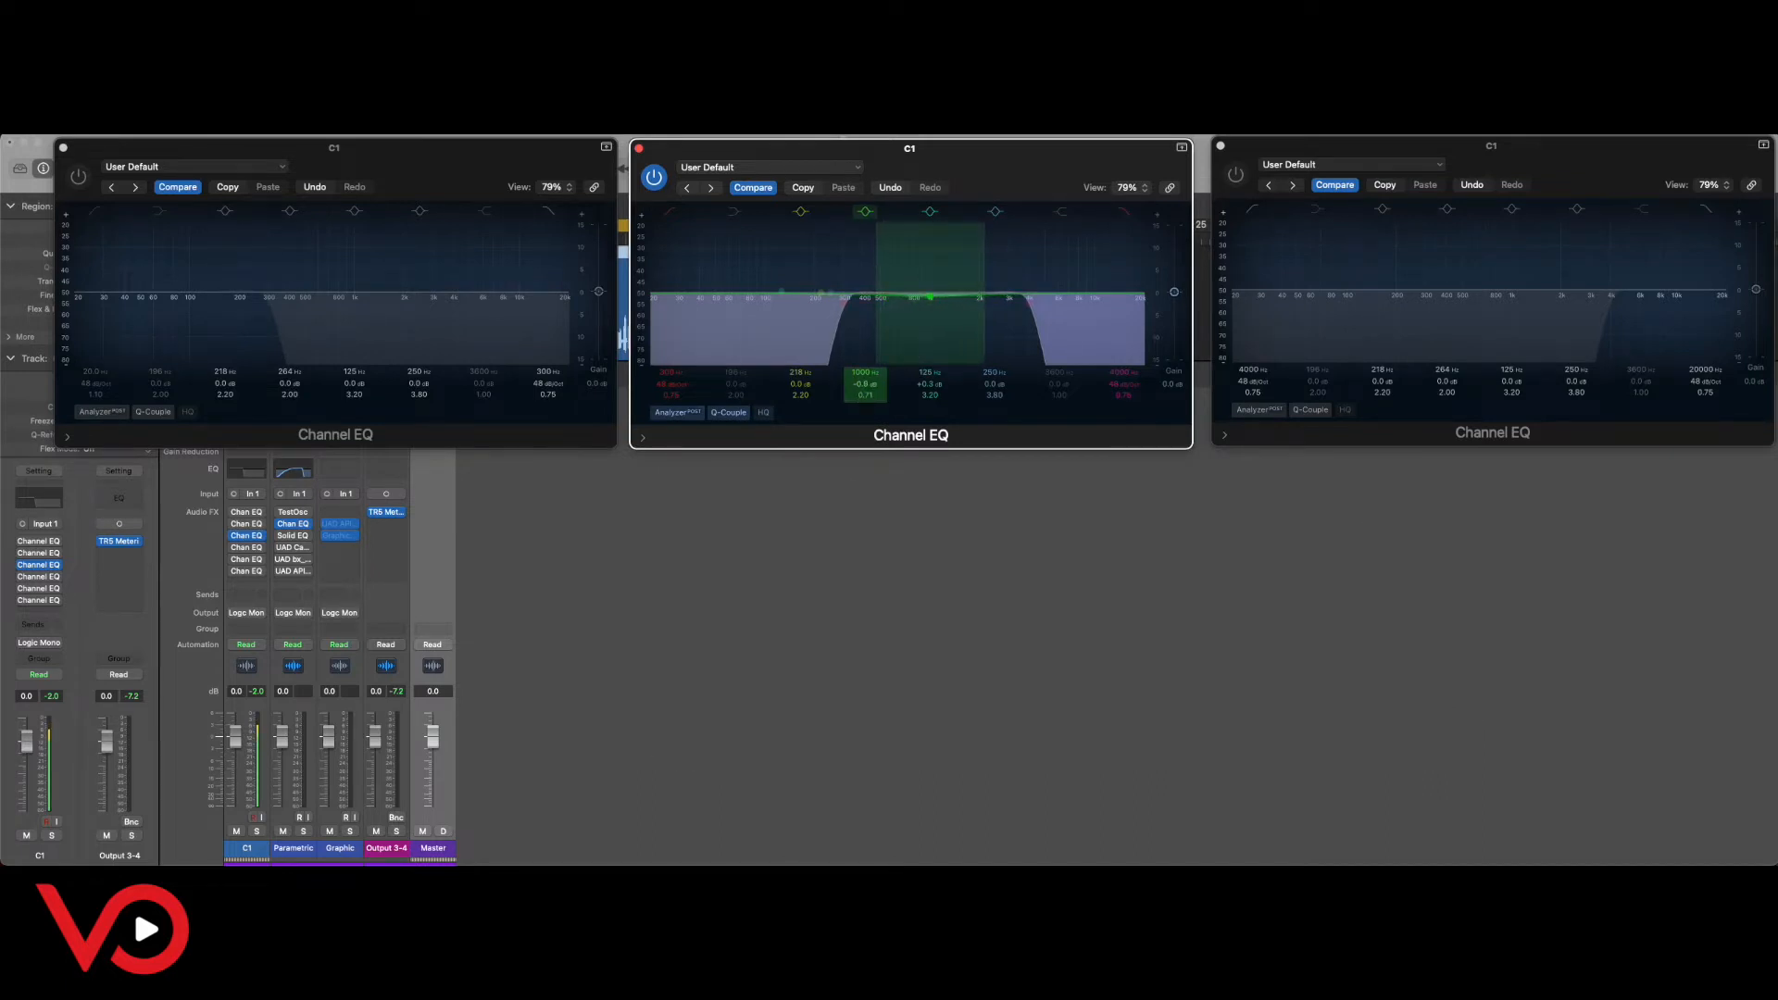
pyautogui.keyDown('alt'); pyautogui.click(864, 383); pyautogui.keyUp('alt')
pyautogui.keyDown('alt'); pyautogui.click(865, 375); pyautogui.keyUp('alt')
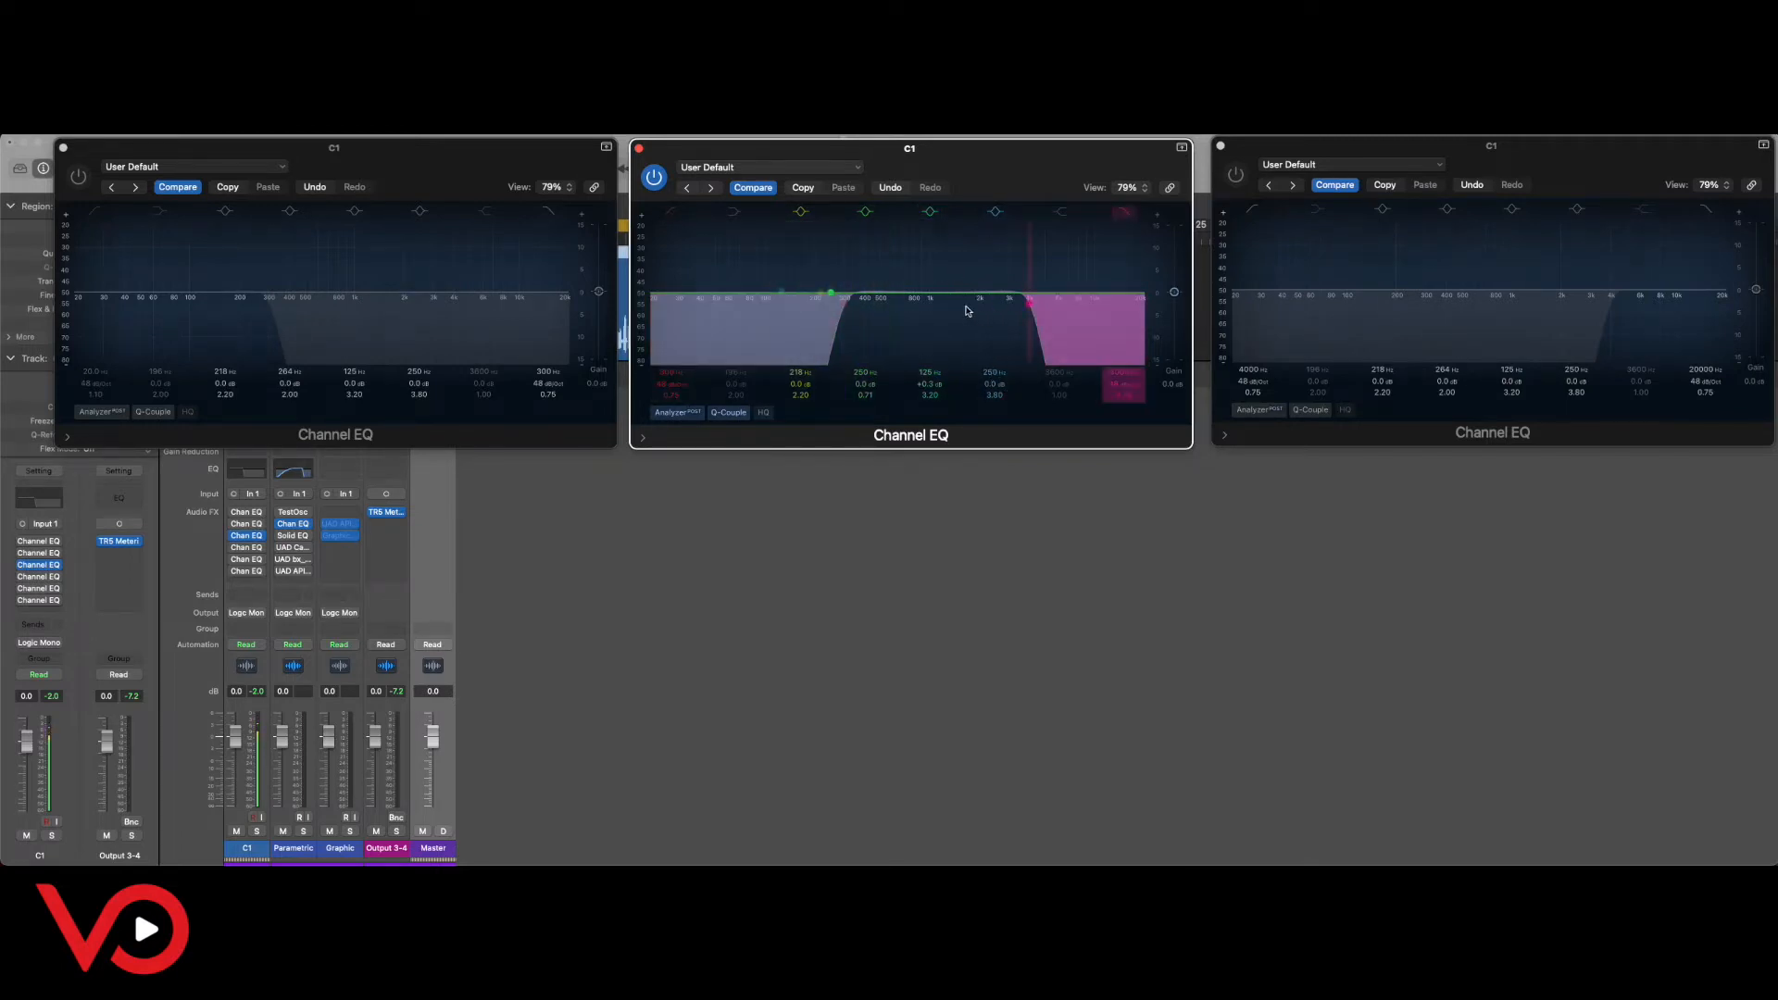
pyautogui.click(653, 177)
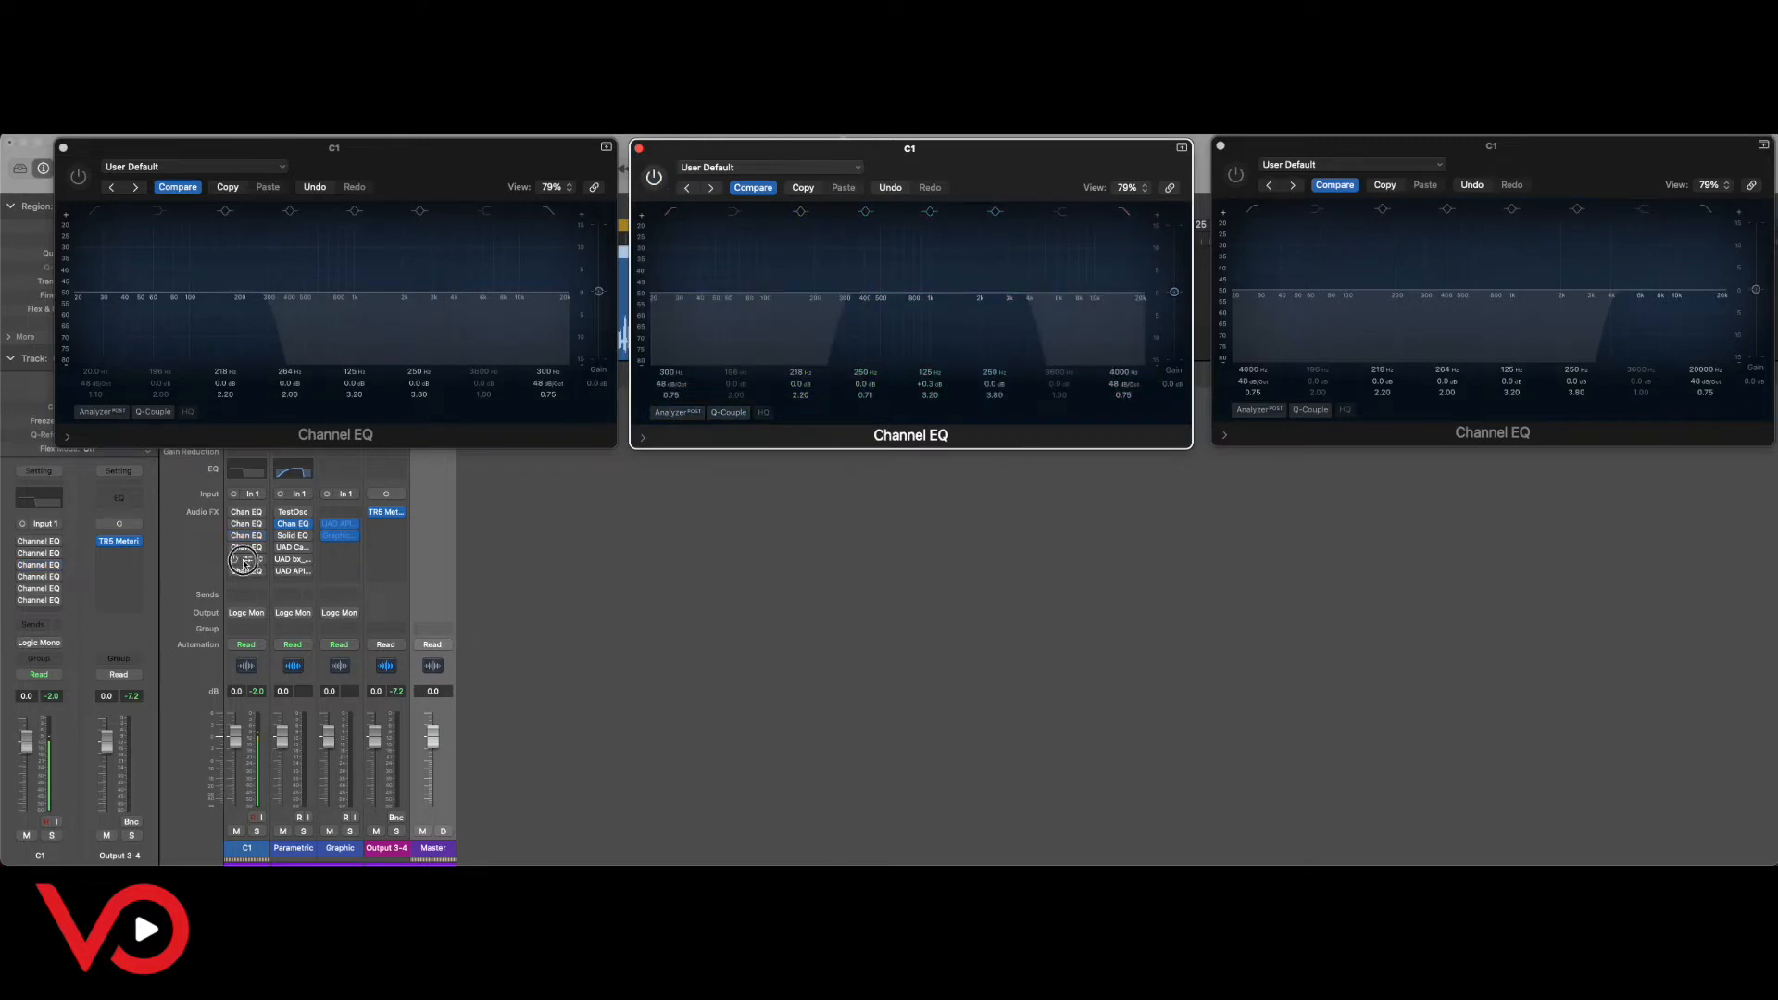
# Open the last two Channel EQ inserts on C1 for the low mids and high mids, and close the full mid-range EQ.
pyautogui.click(246, 571)
pyautogui.click(246, 571)
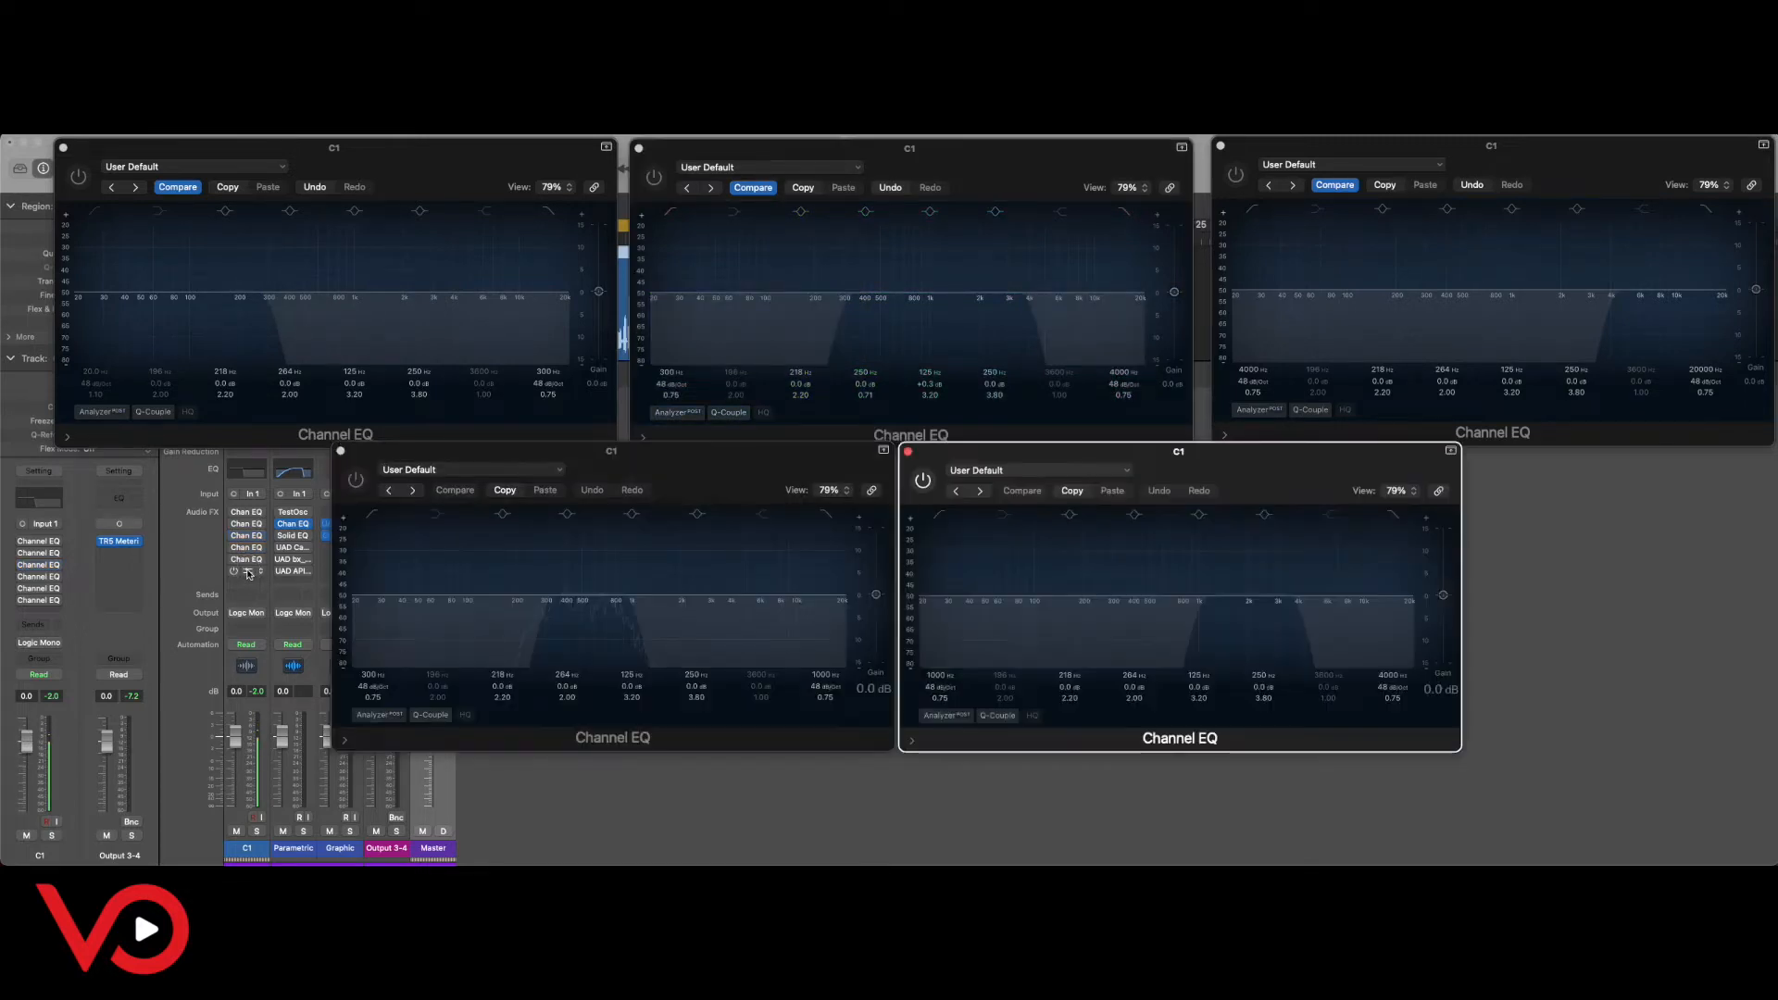
pyautogui.click(640, 149)
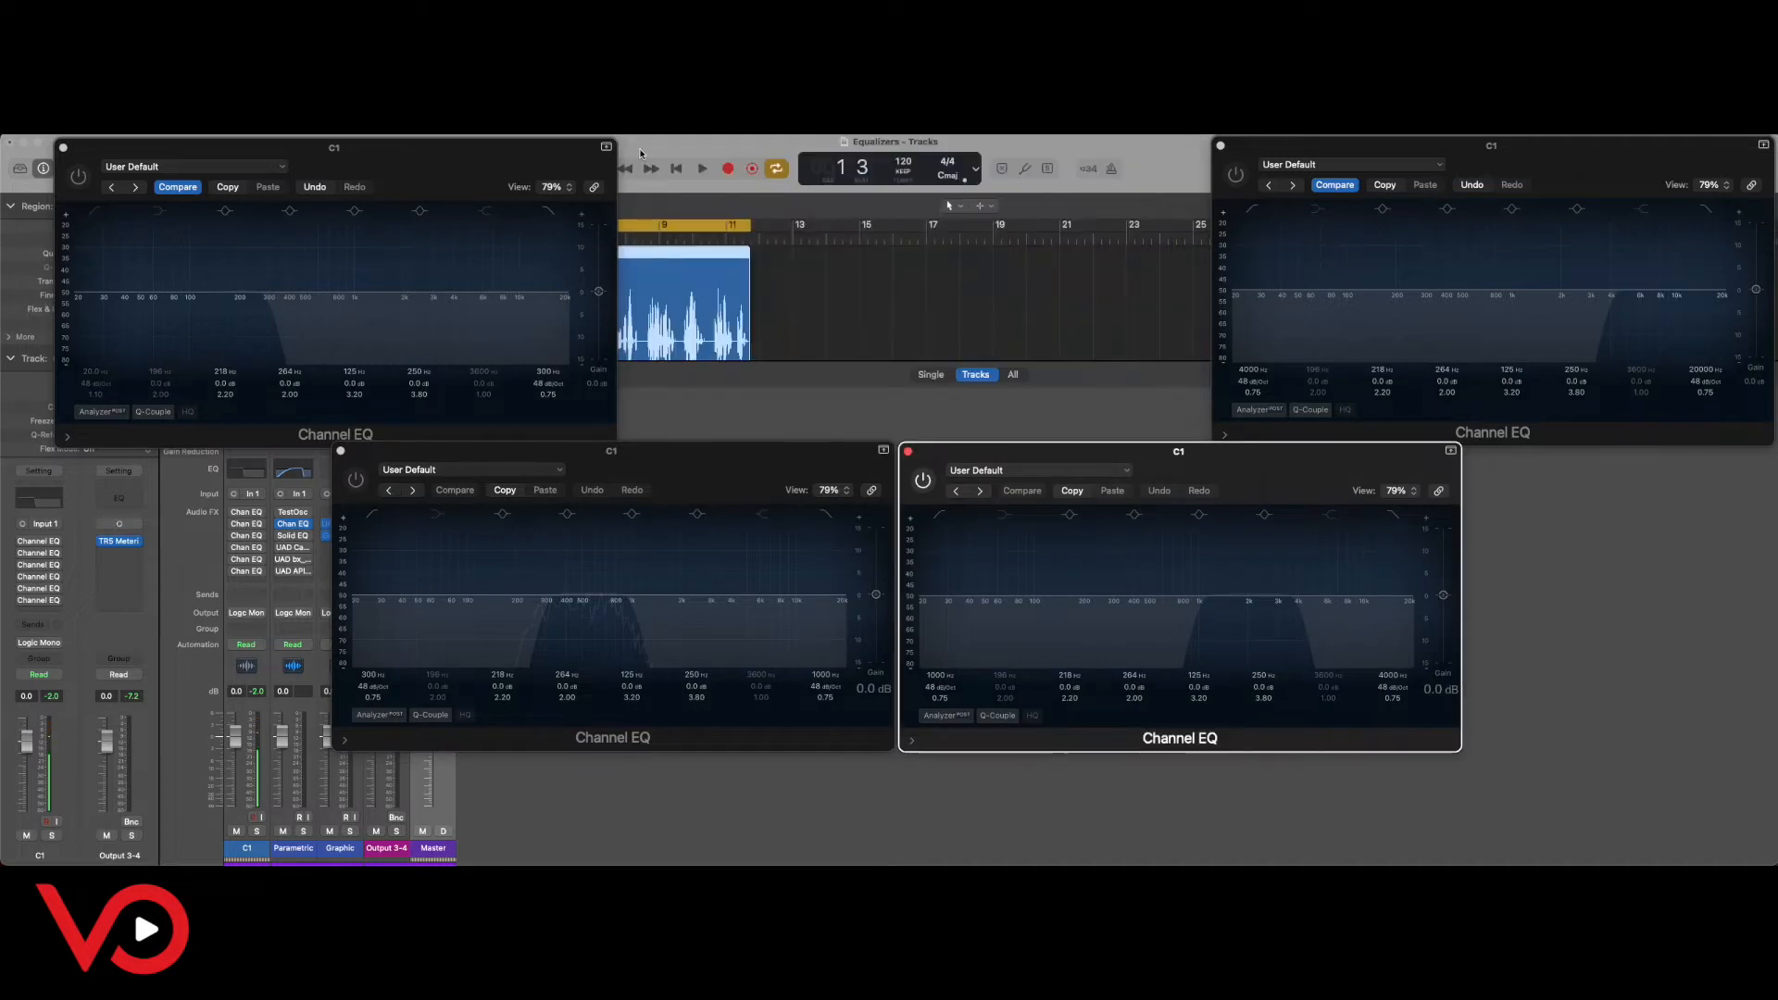
# Show the 300–1000 Hz low-mid Channel EQ active beside the high-mid one, and bypass it again.
pyautogui.click(743, 450)
pyautogui.click(356, 479)
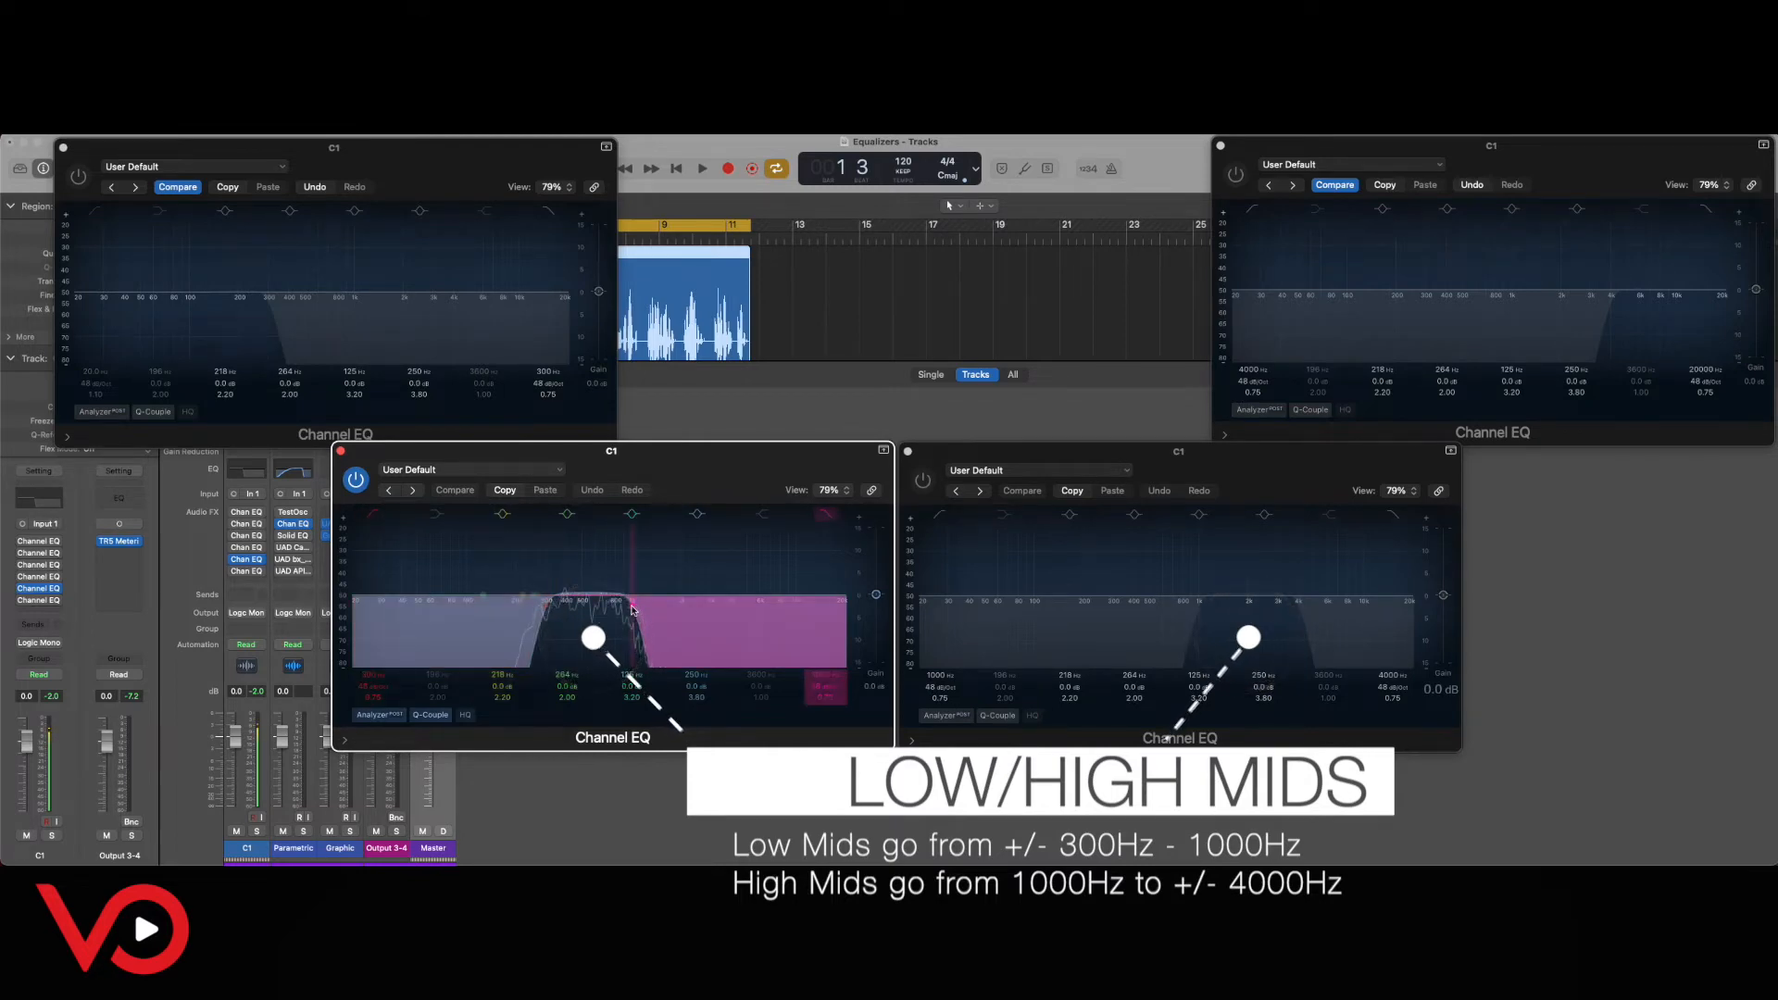
pyautogui.click(1093, 596)
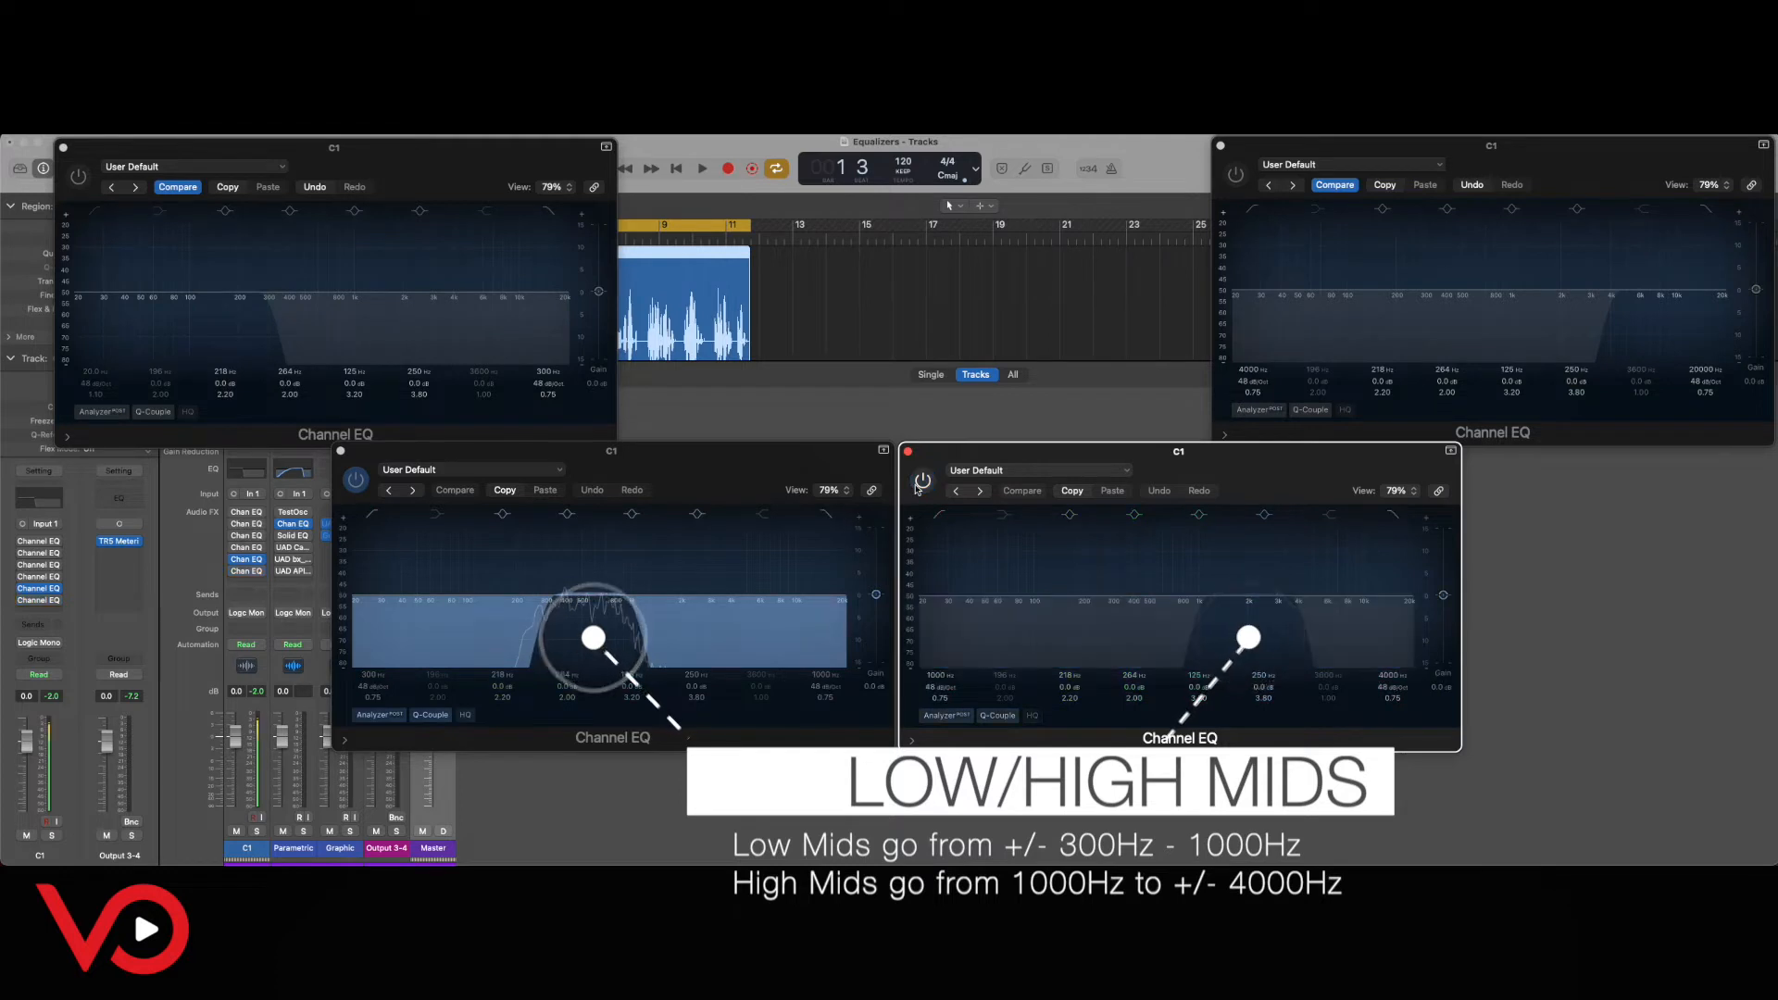
pyautogui.click(356, 480)
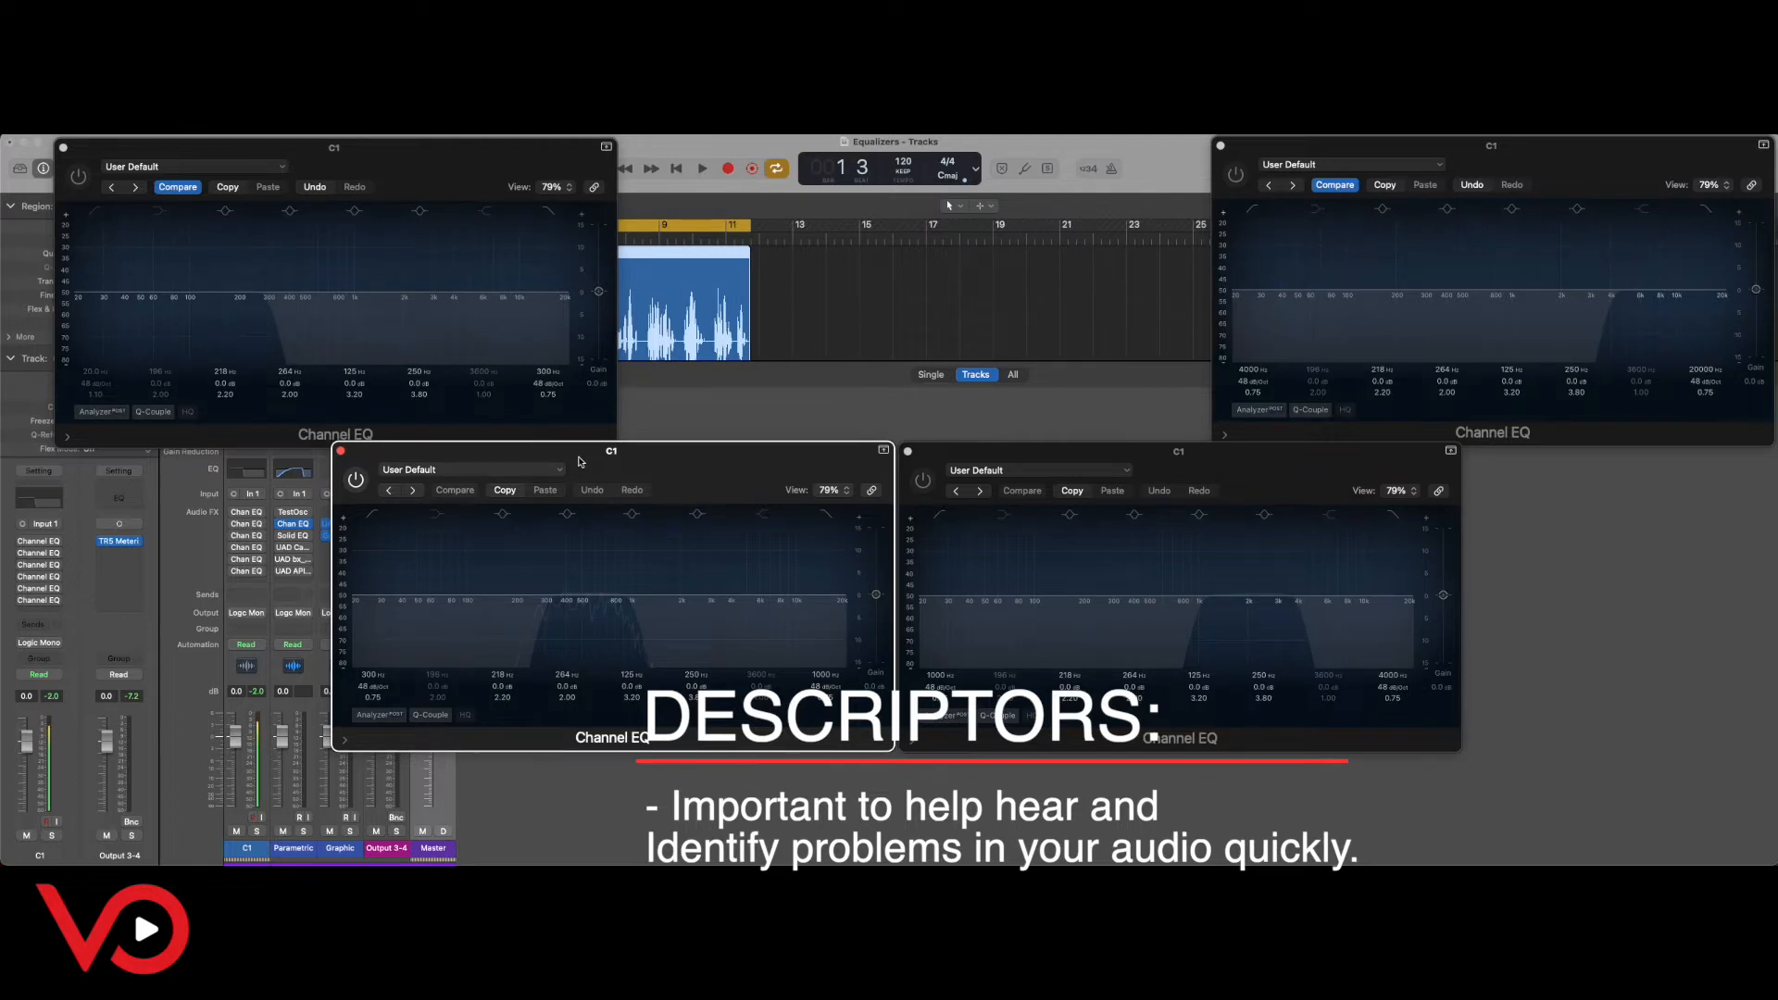
# Audition the voice track through the low-mid Channel EQ, and return that EQ to bypass.
pyautogui.click(357, 480)
pyautogui.press('space')
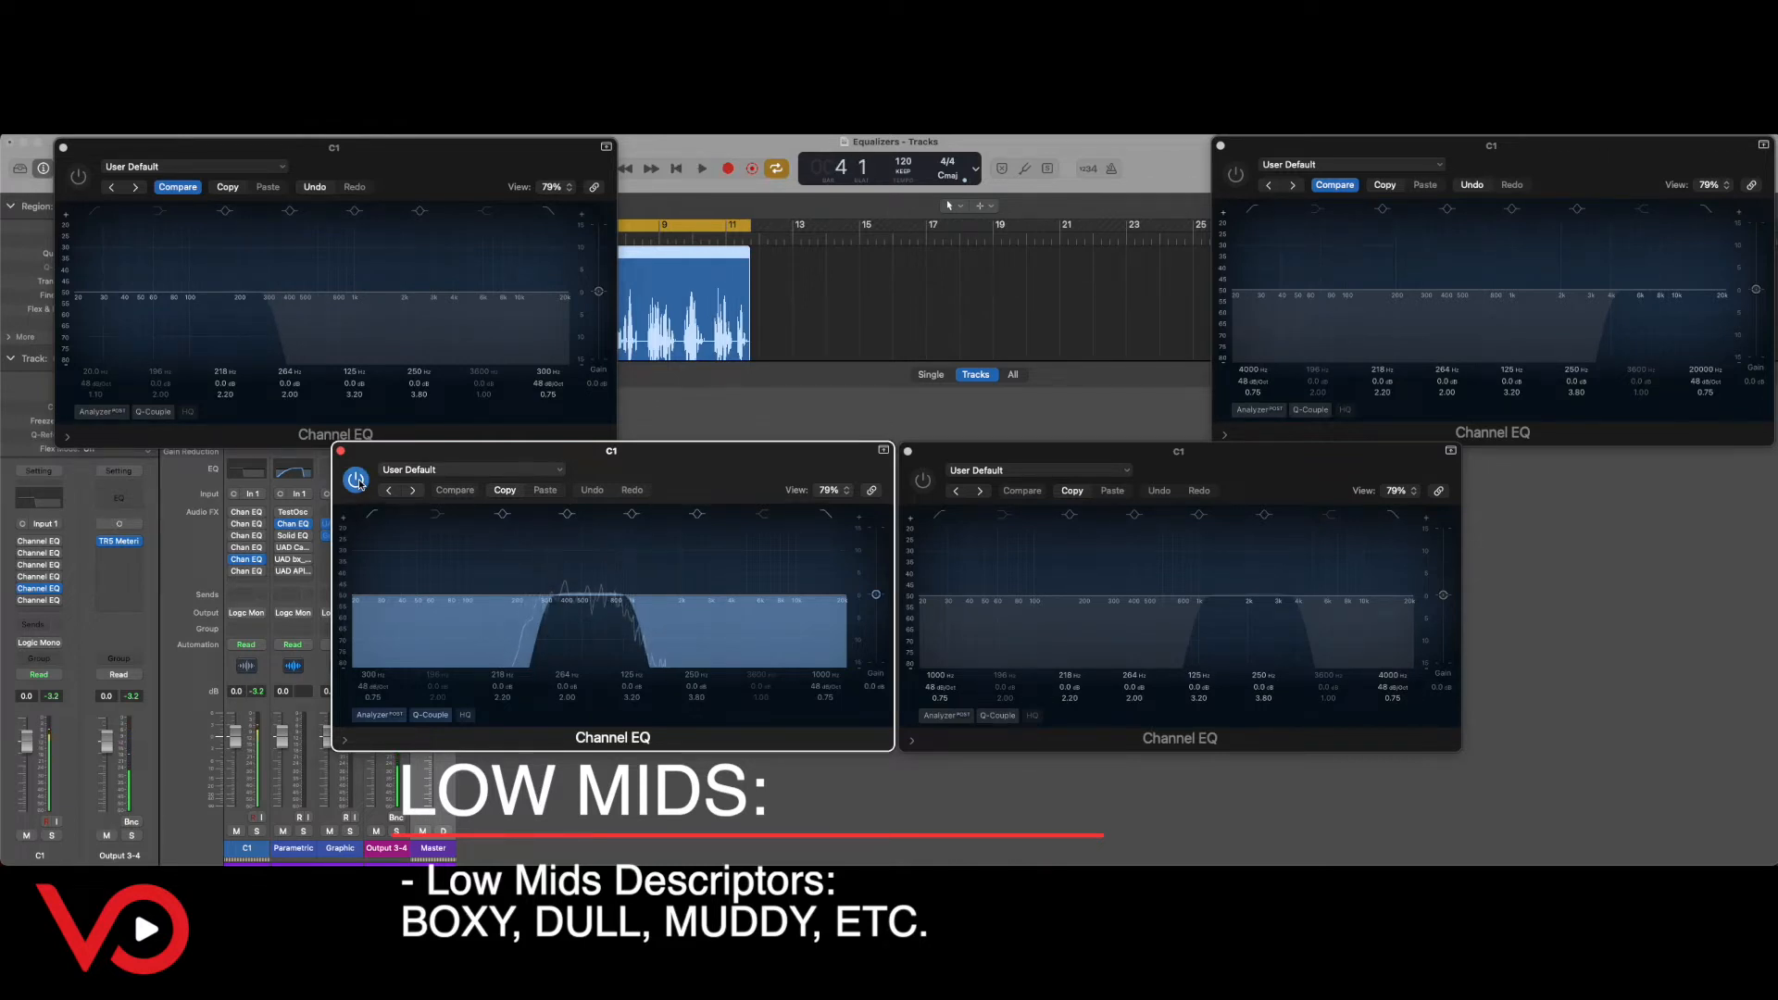
pyautogui.click(357, 481)
pyautogui.press('space')
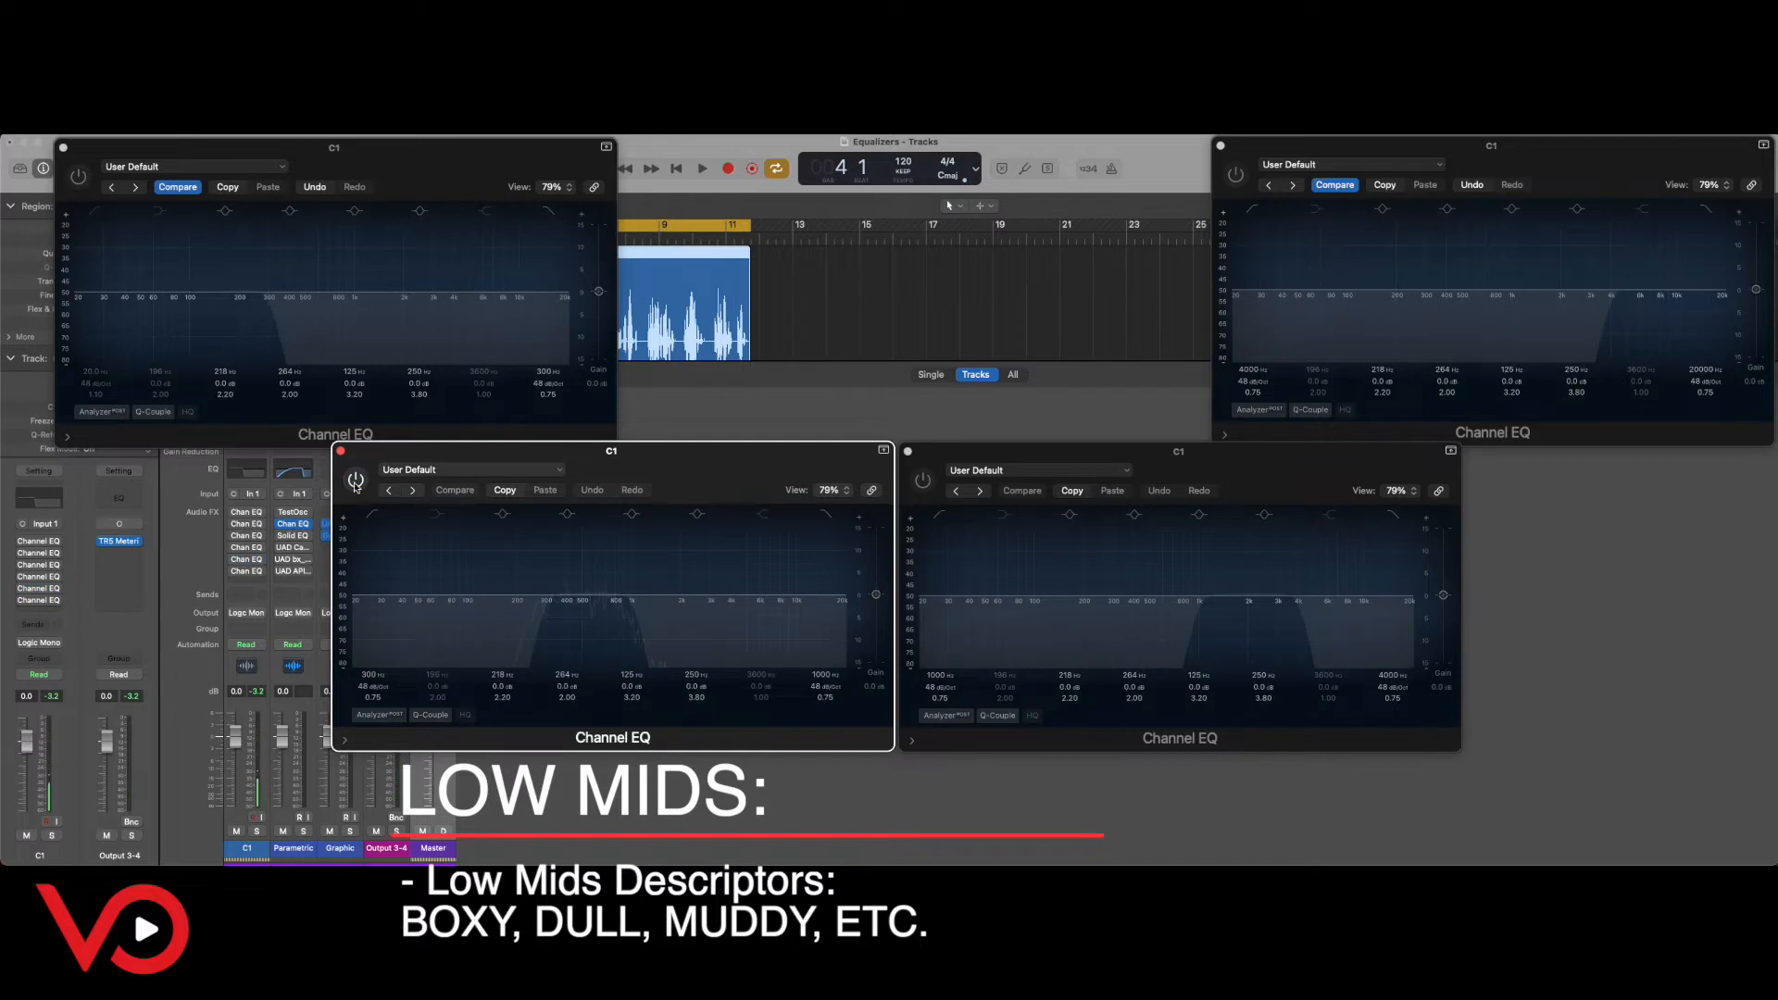
# Audition the voice track through the 1000–4000 Hz high-mid Channel EQ, bypass it, and close both low-mid and high-mid EQ windows.
pyautogui.click(921, 482)
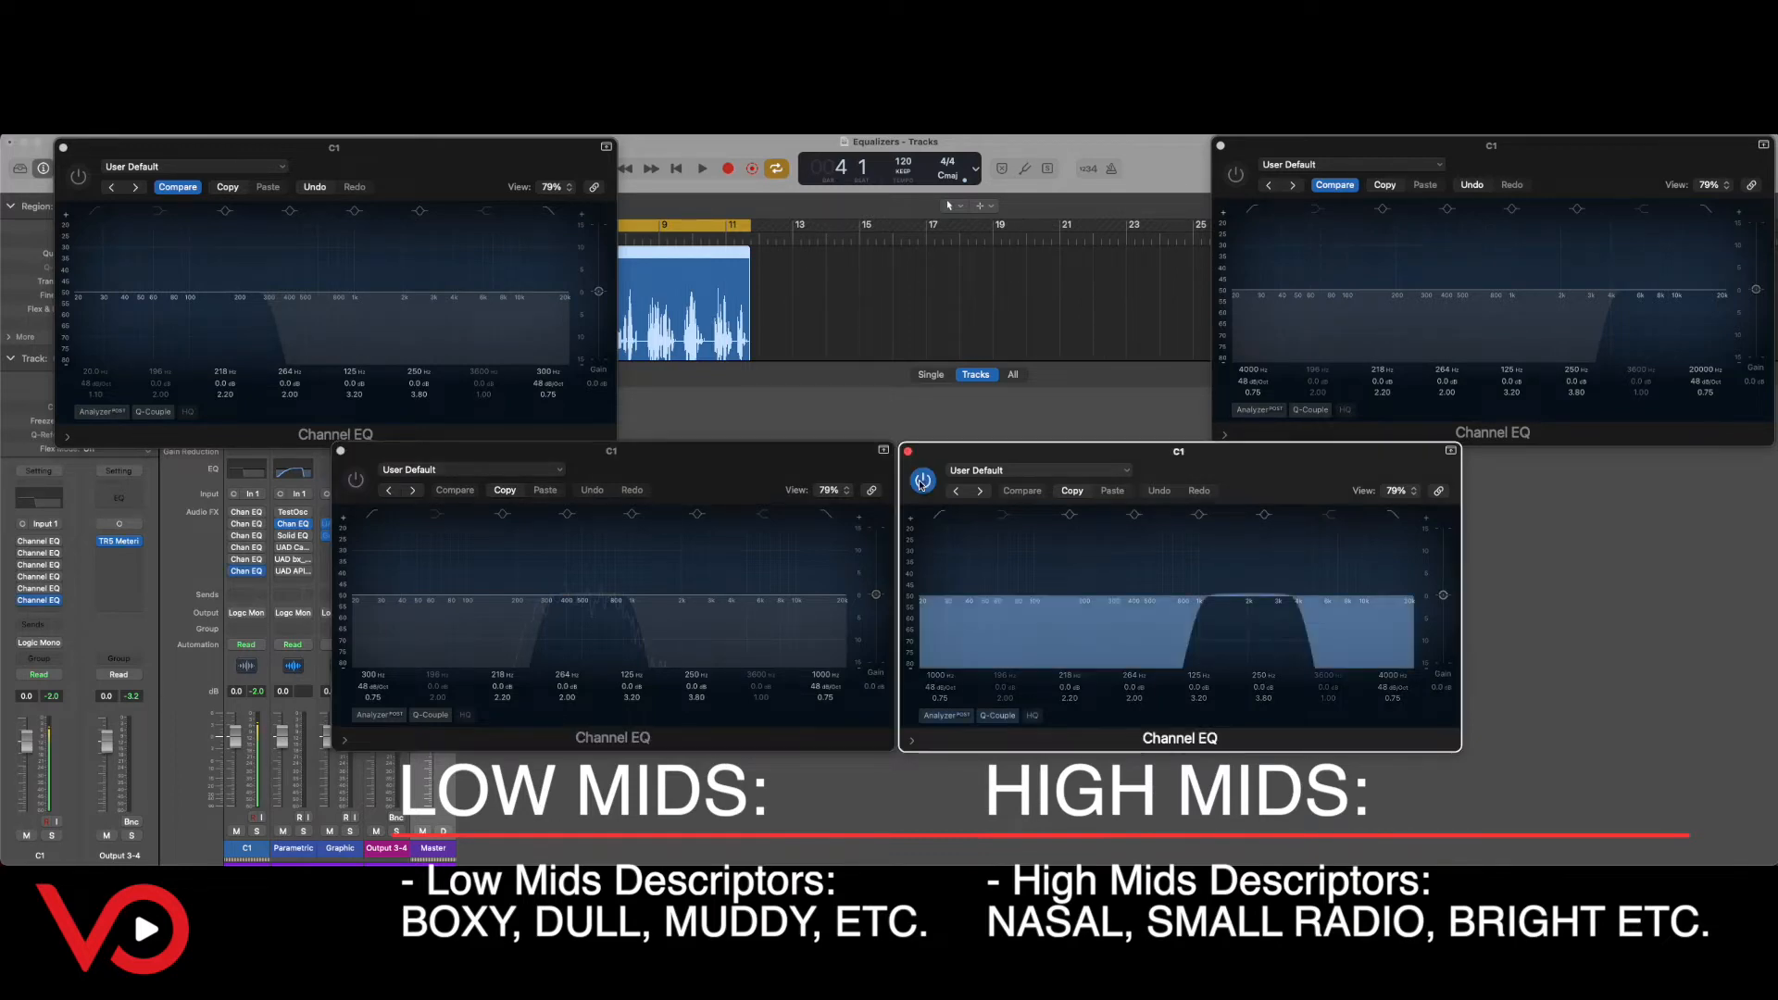
pyautogui.press('space')
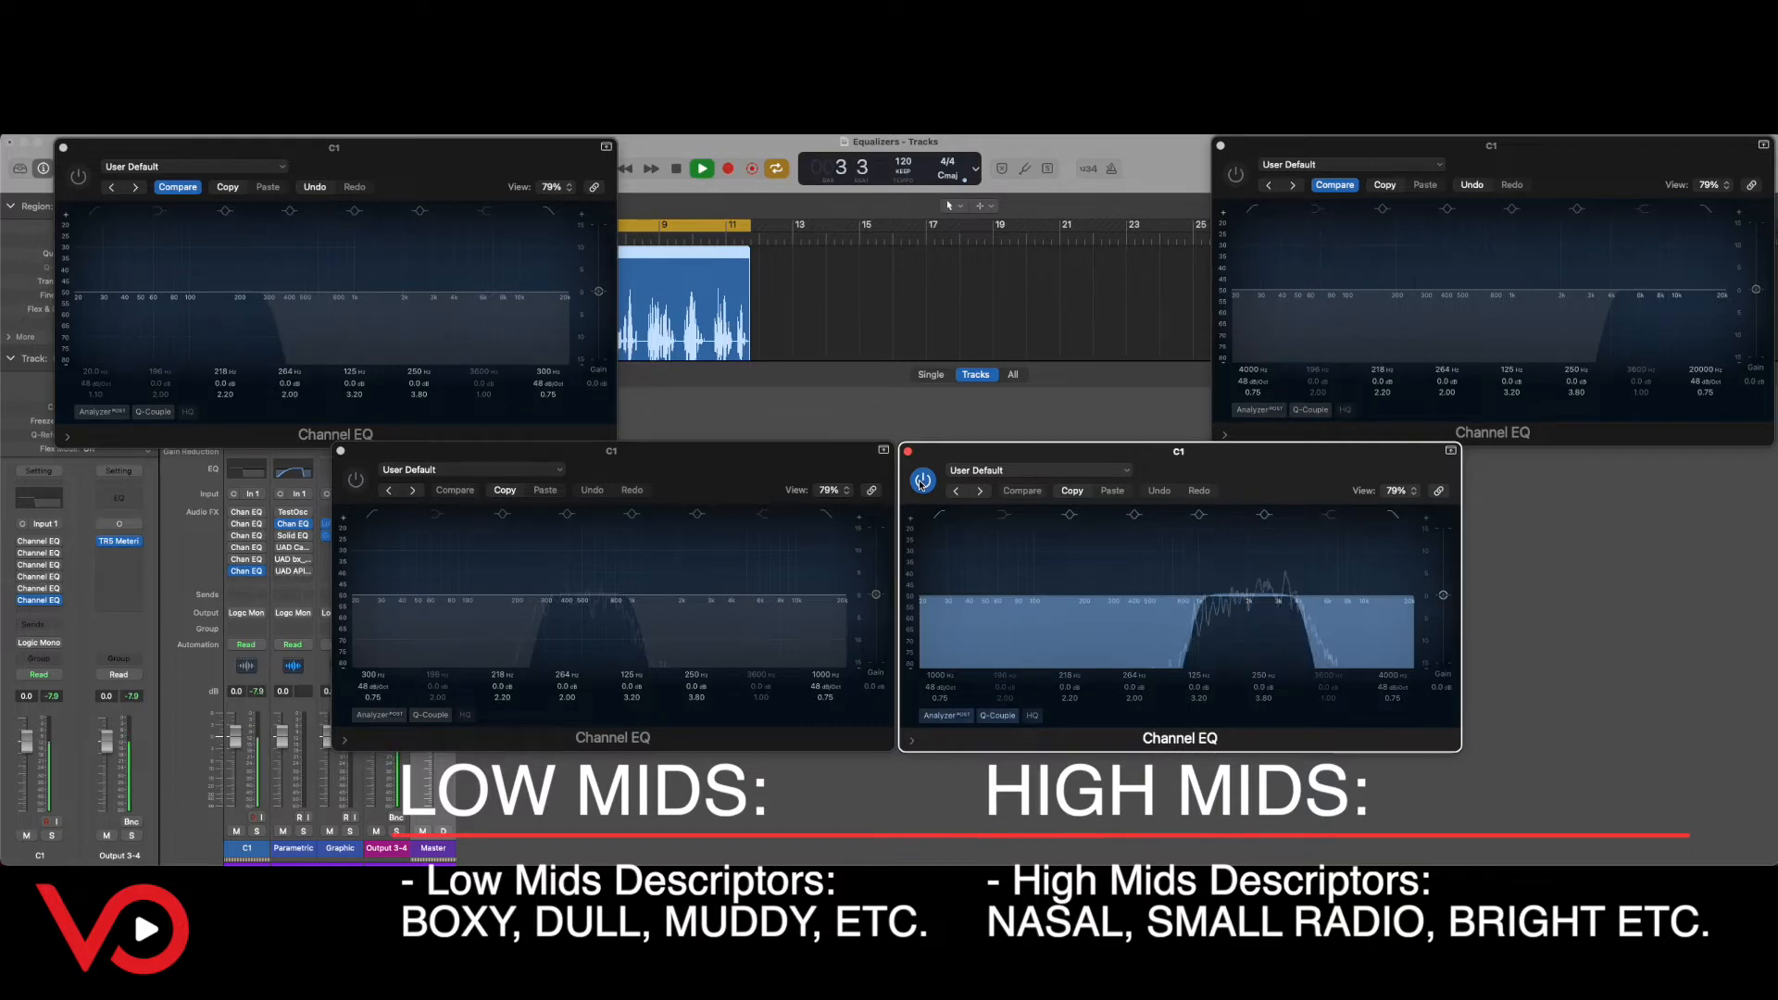
pyautogui.press('space')
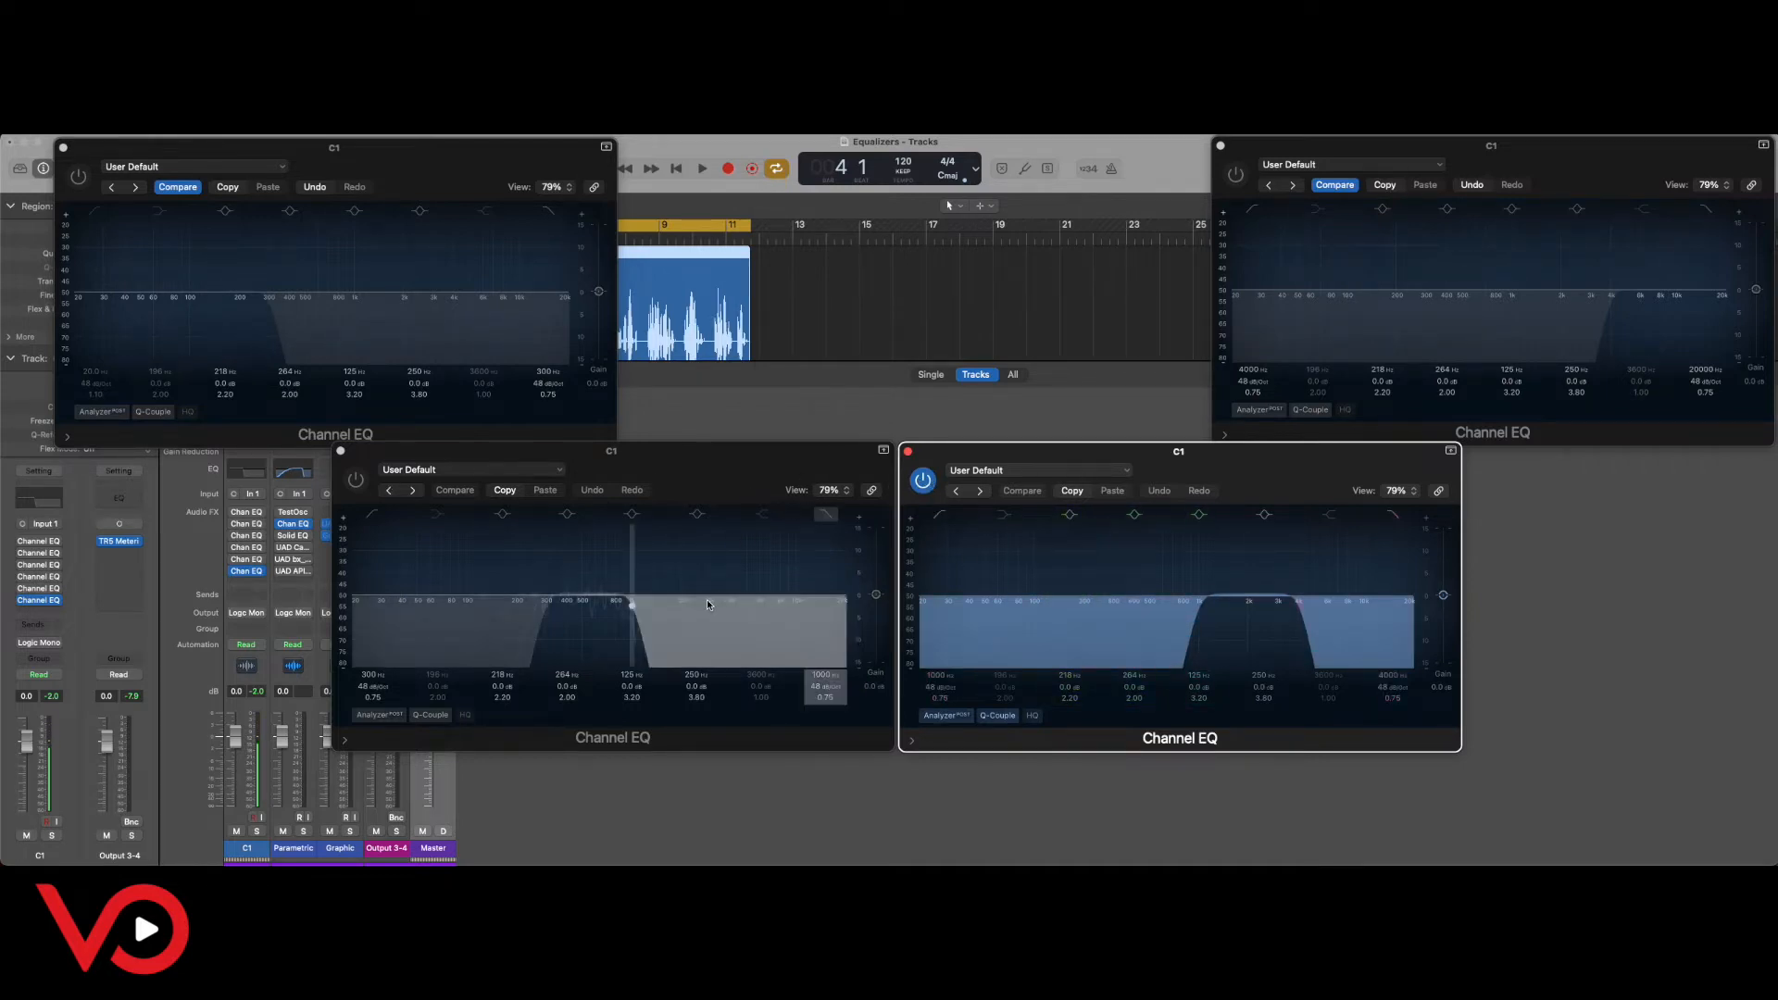
pyautogui.click(922, 484)
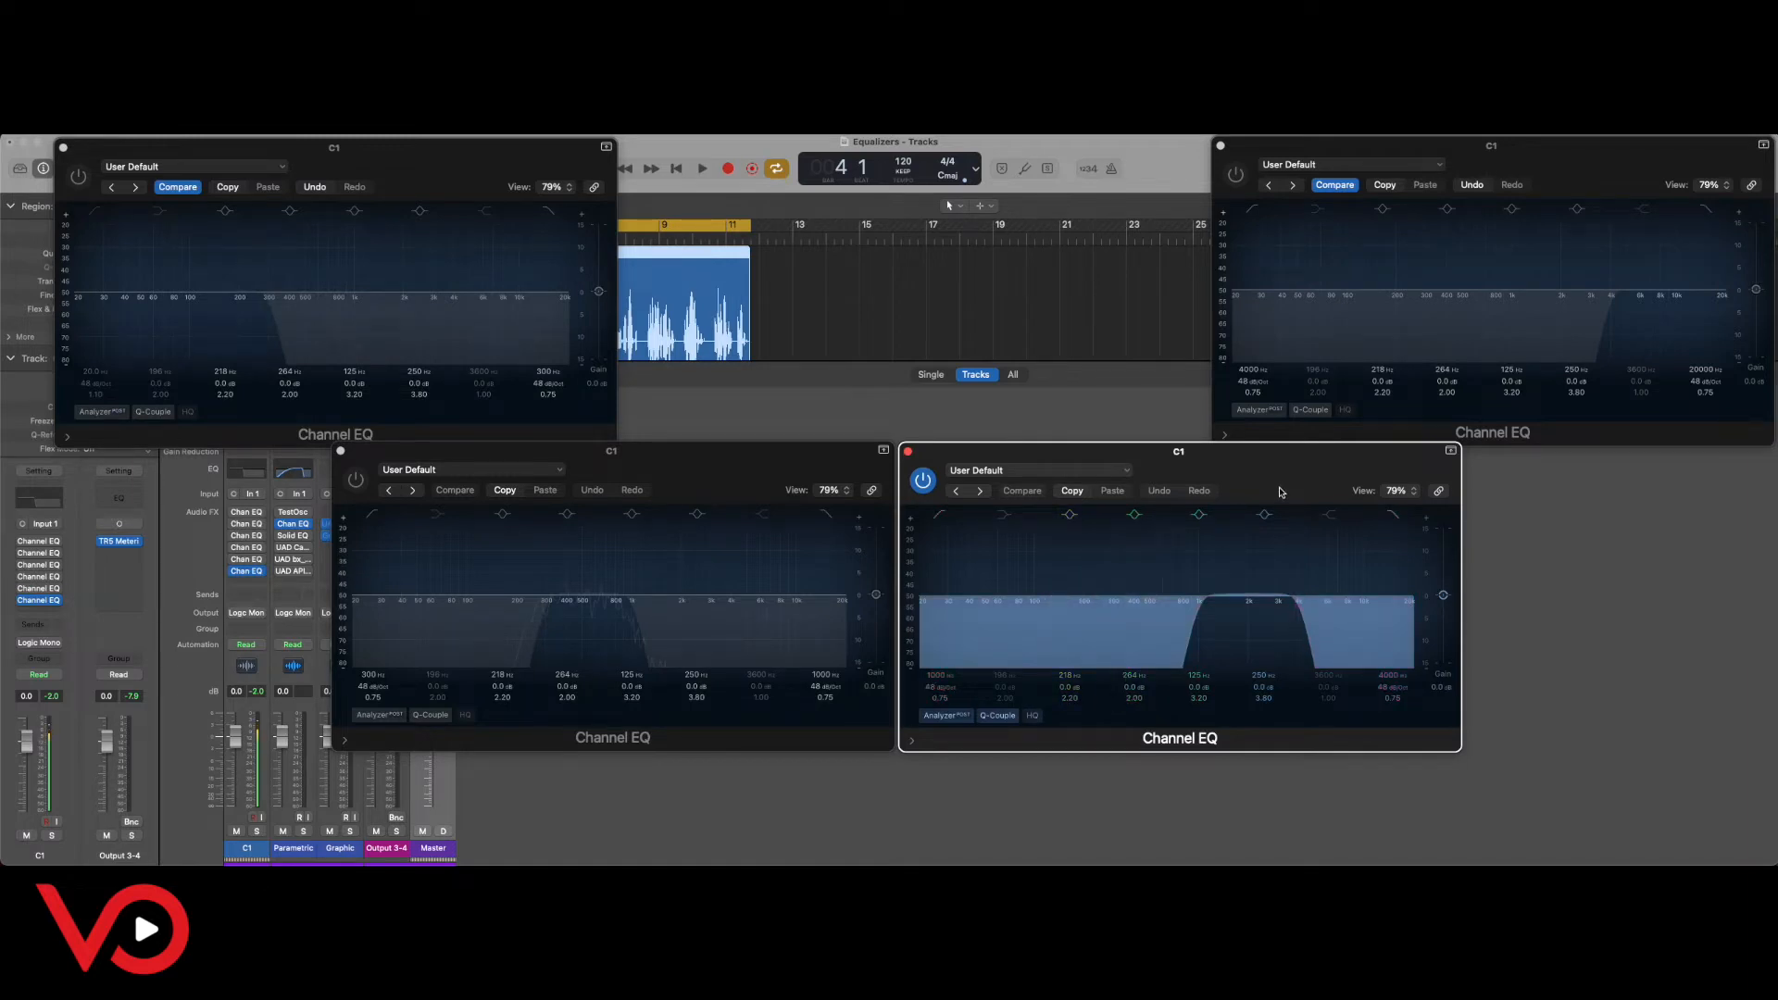
pyautogui.click(924, 481)
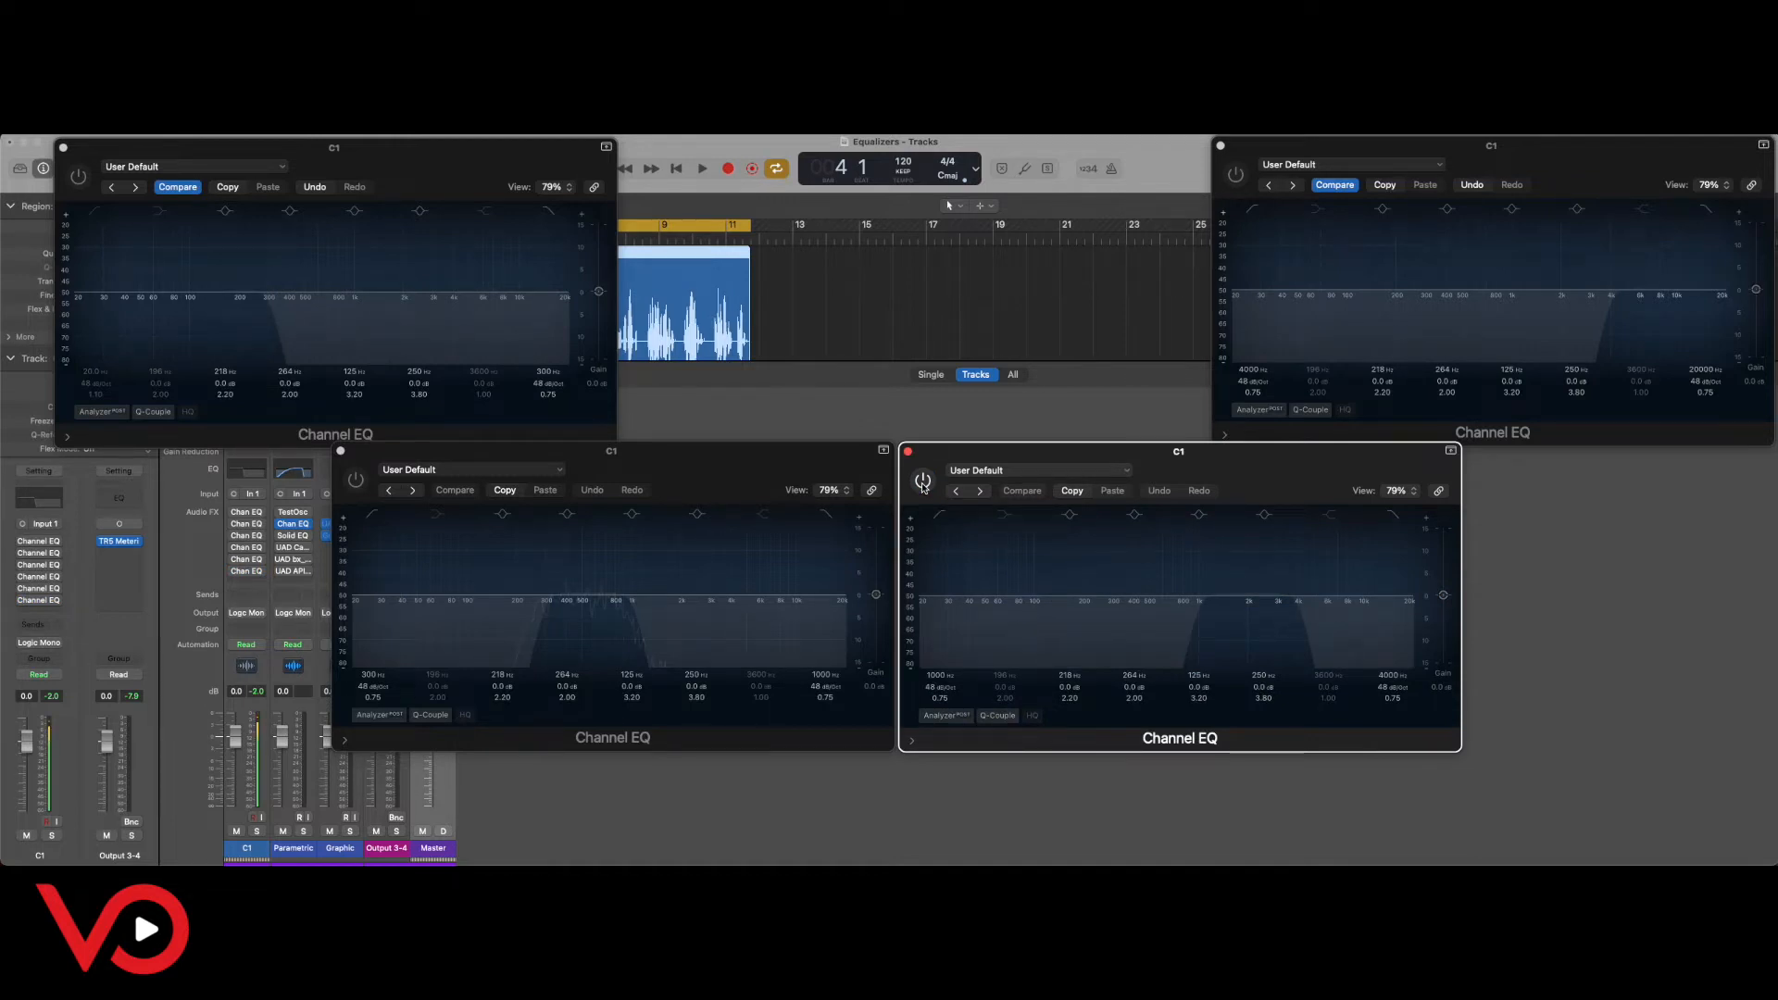
pyautogui.click(907, 451)
pyautogui.click(340, 451)
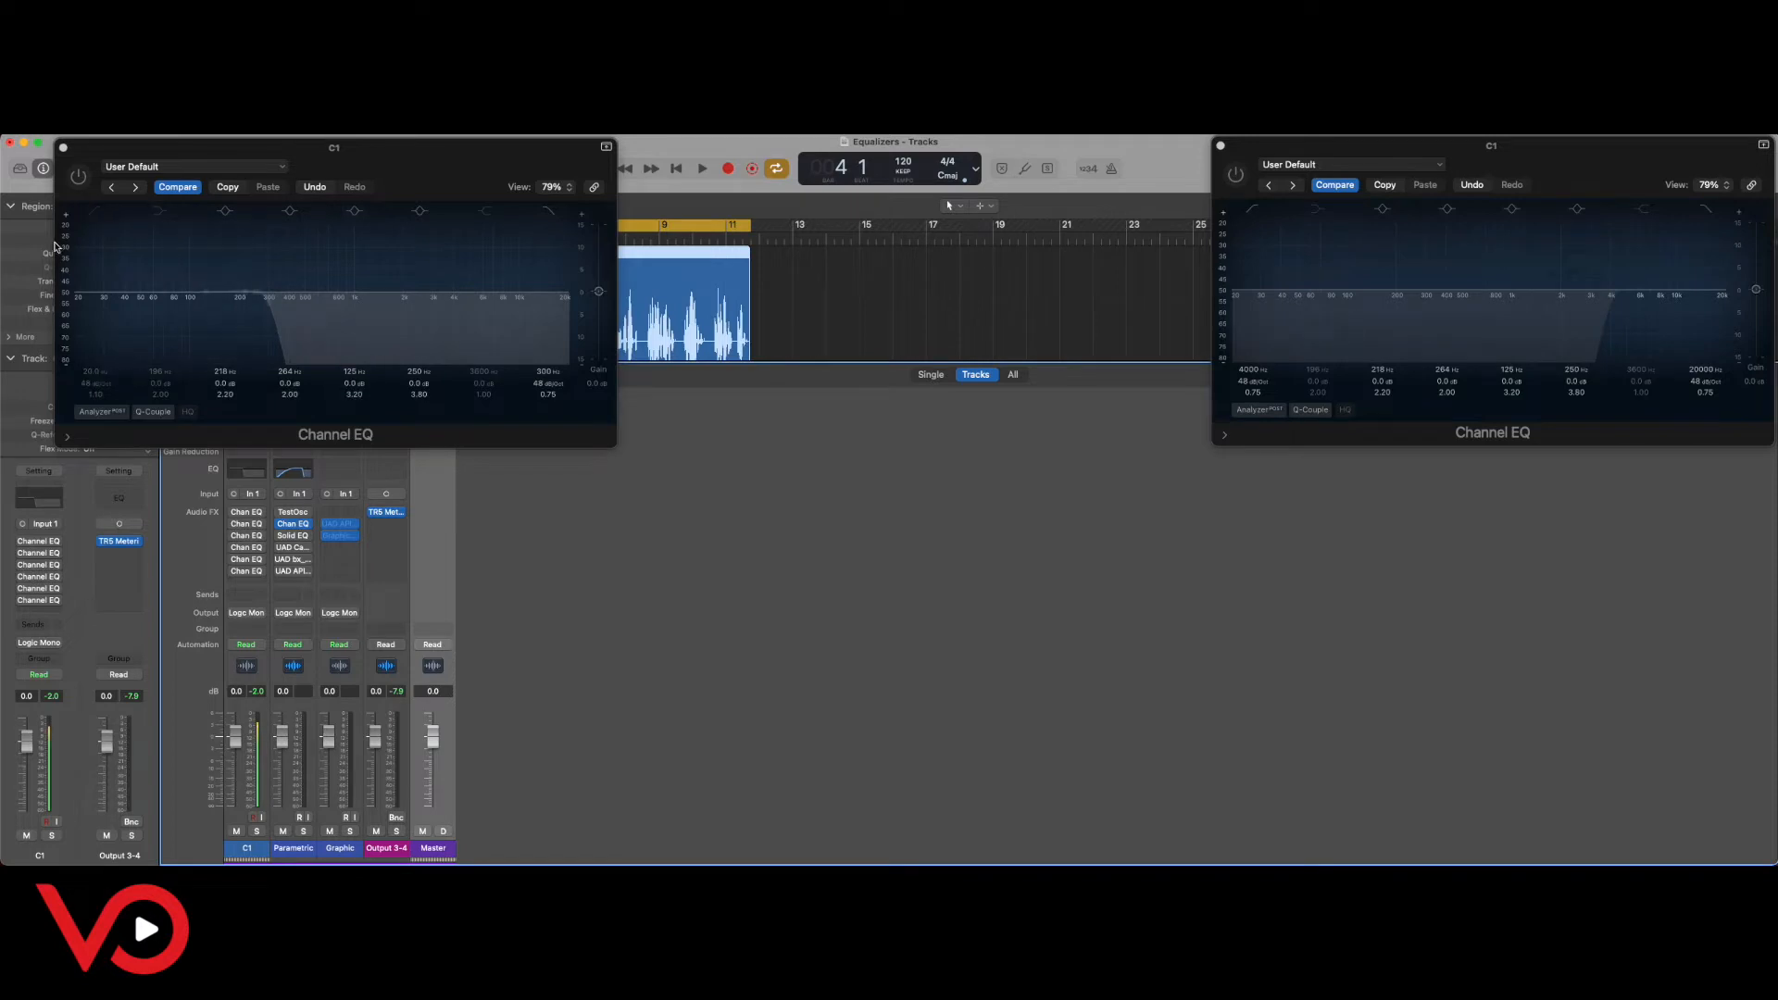
# Enable the low-cut filter in the low-band Channel EQ and set its frequency to 75 Hz.
pyautogui.click(86, 217)
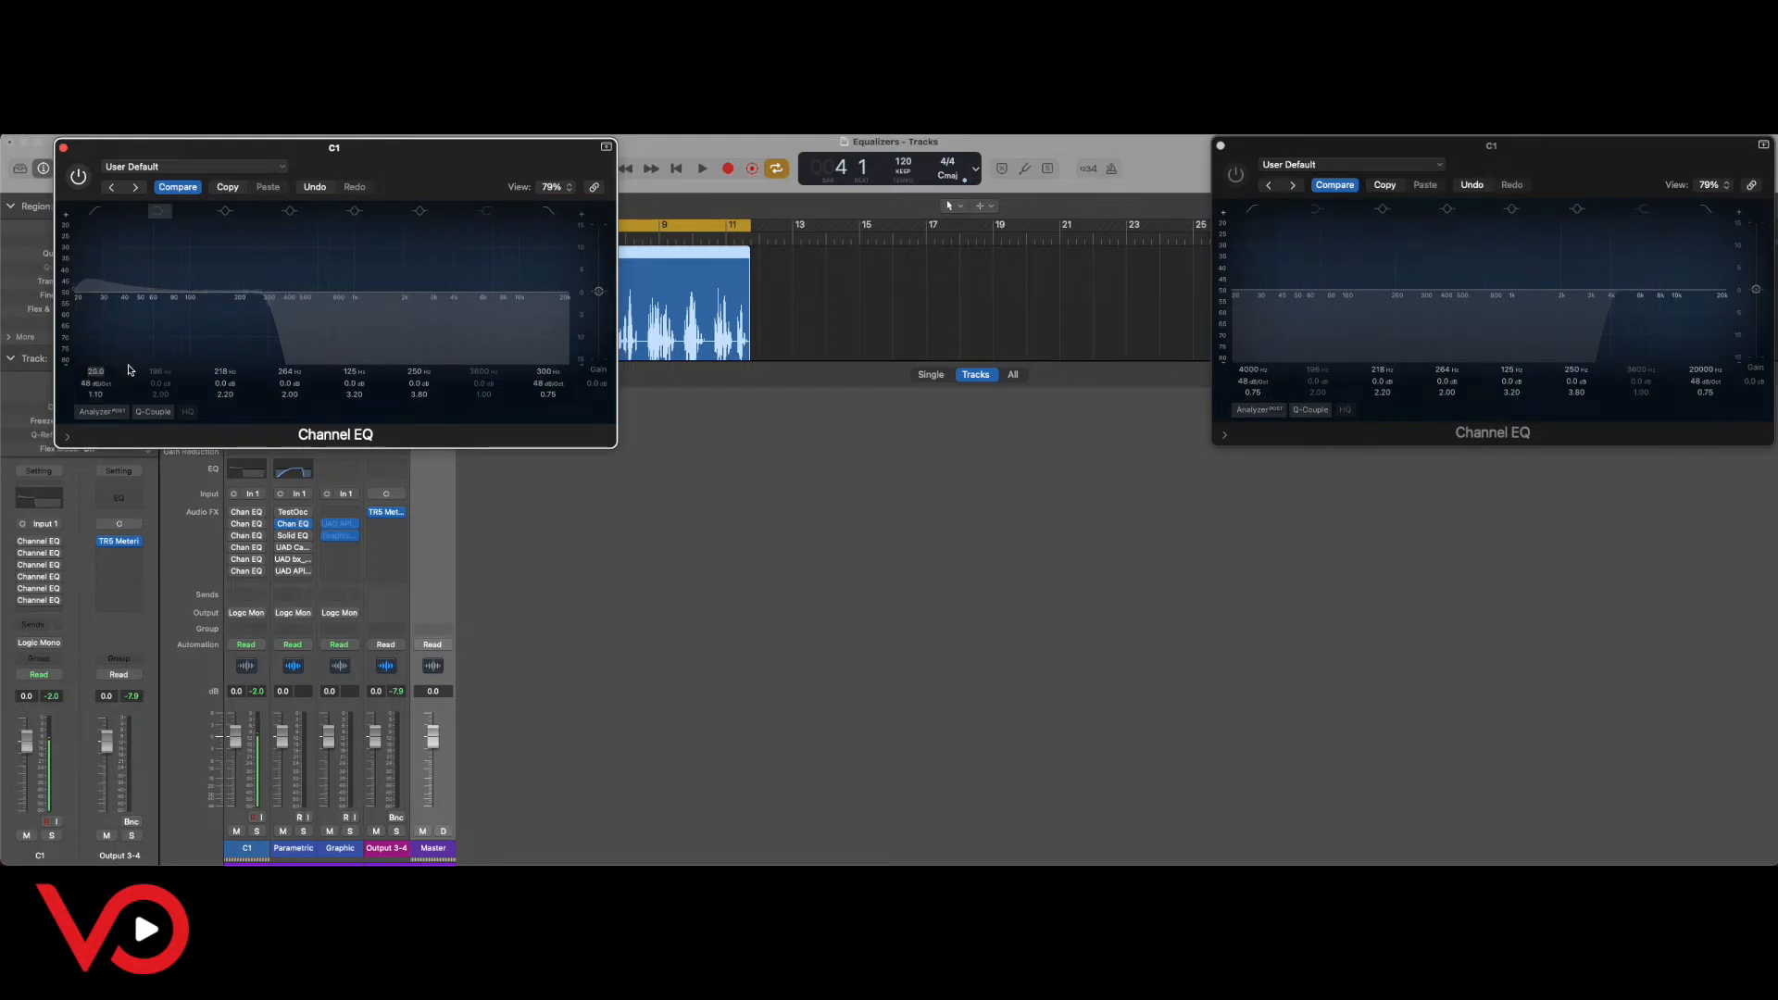
pyautogui.write('75')
pyautogui.press('Return')
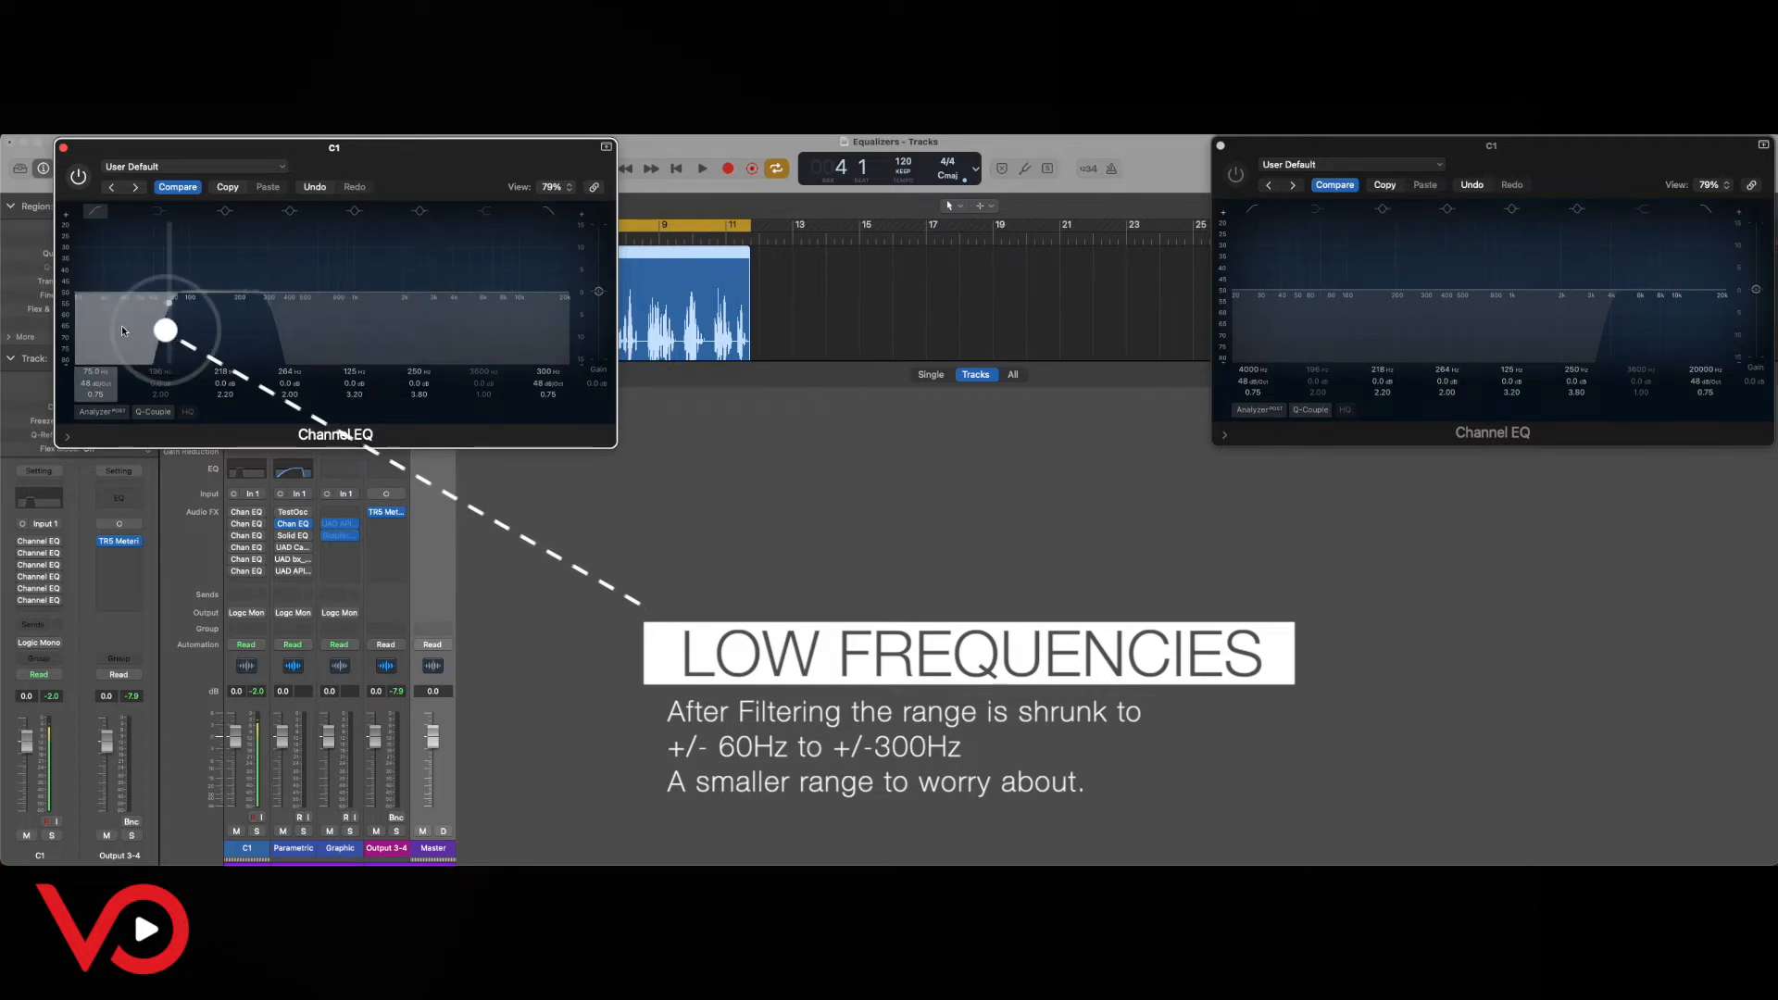
# Enable the high-cut filter in the high-band Channel EQ and set its frequency to 10000 Hz.
pyautogui.click(1708, 210)
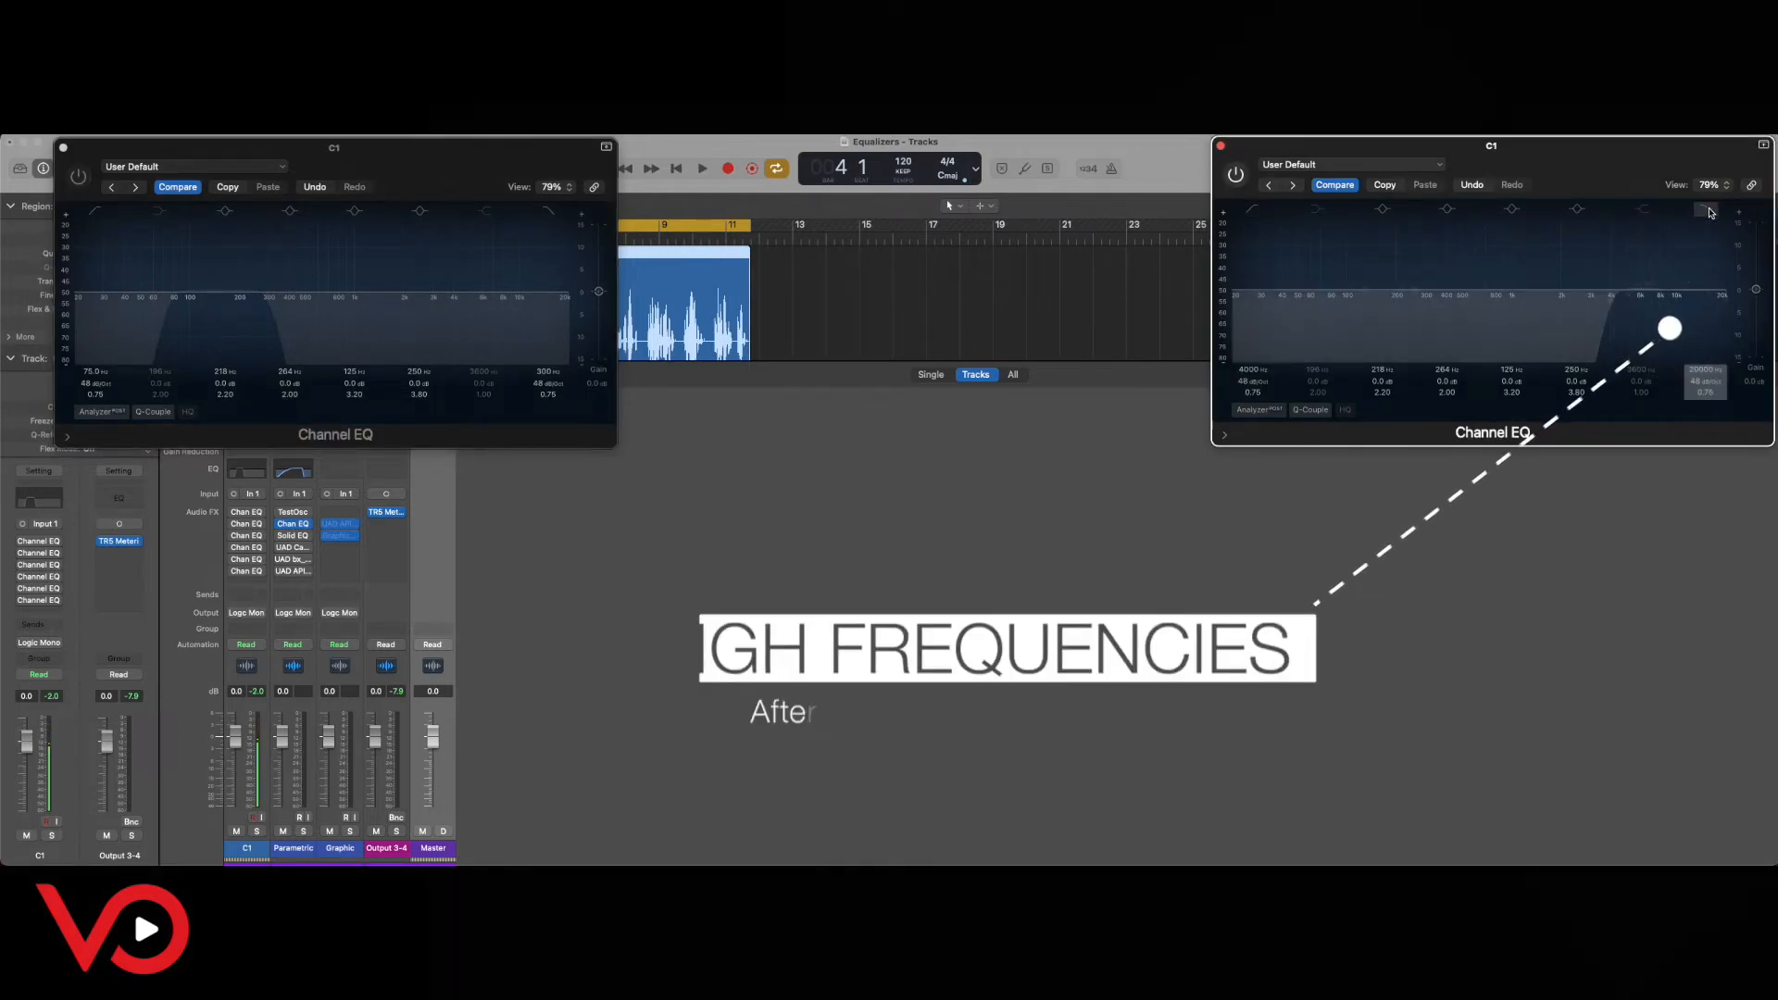
pyautogui.doubleClick(1701, 369)
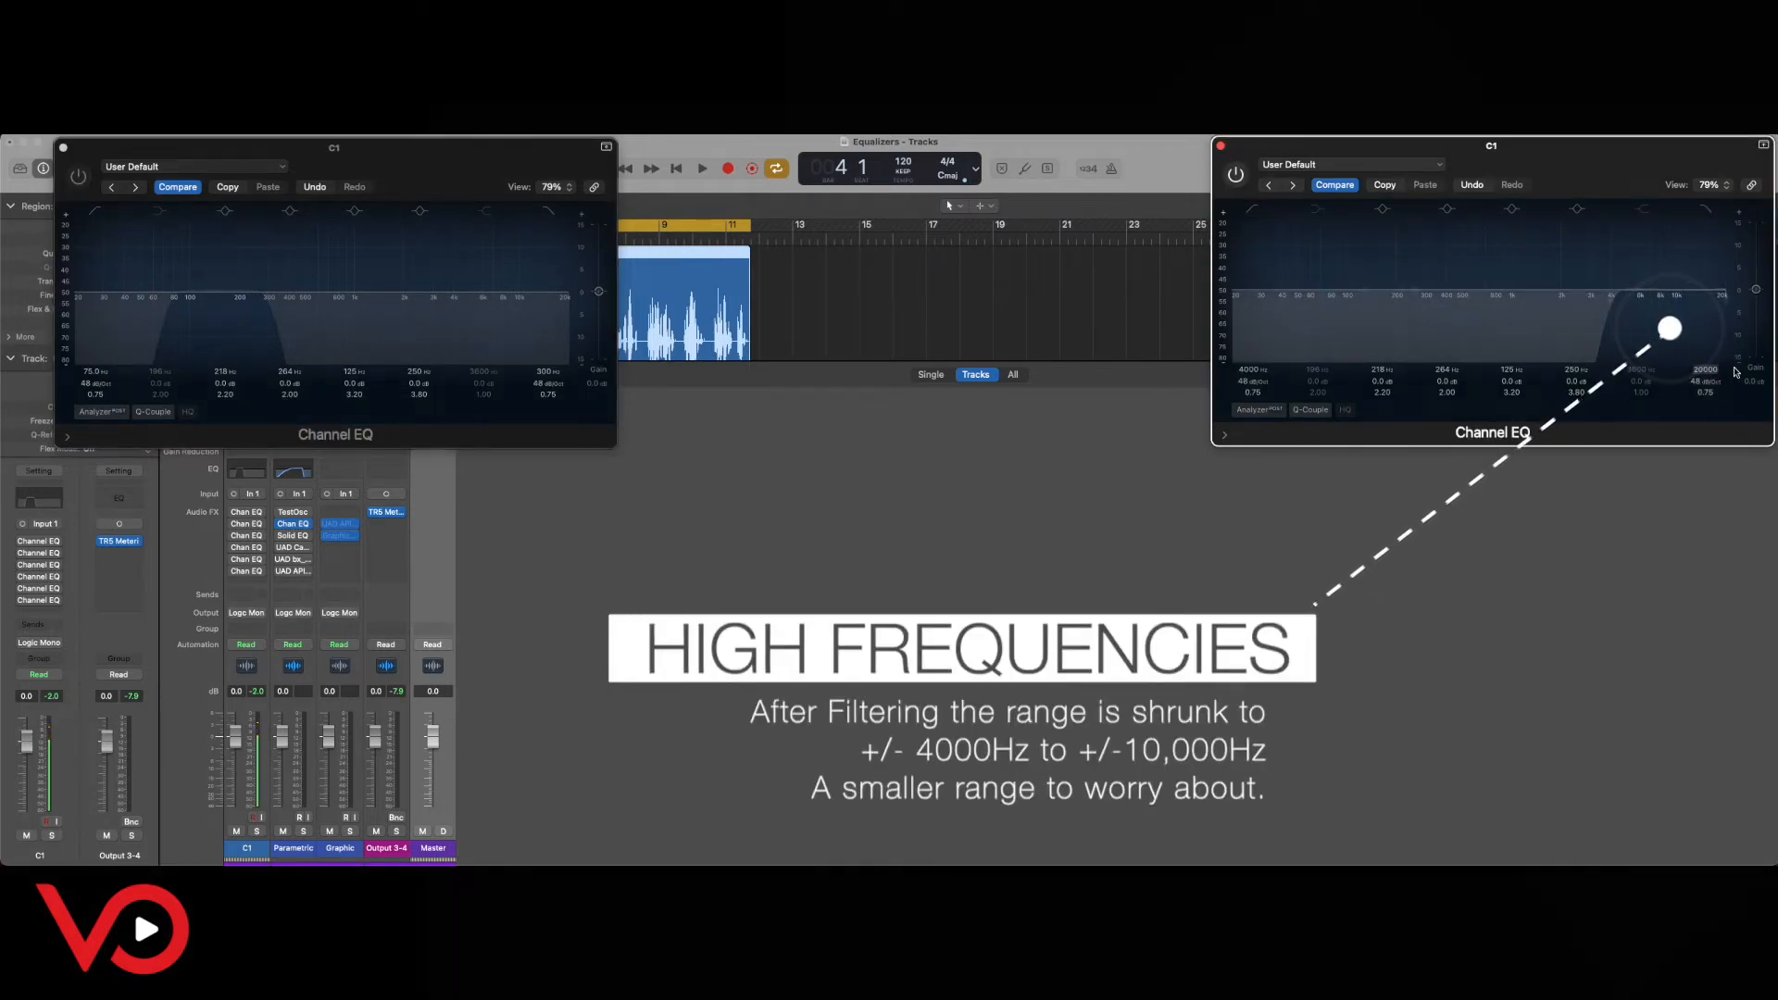
pyautogui.write('100')
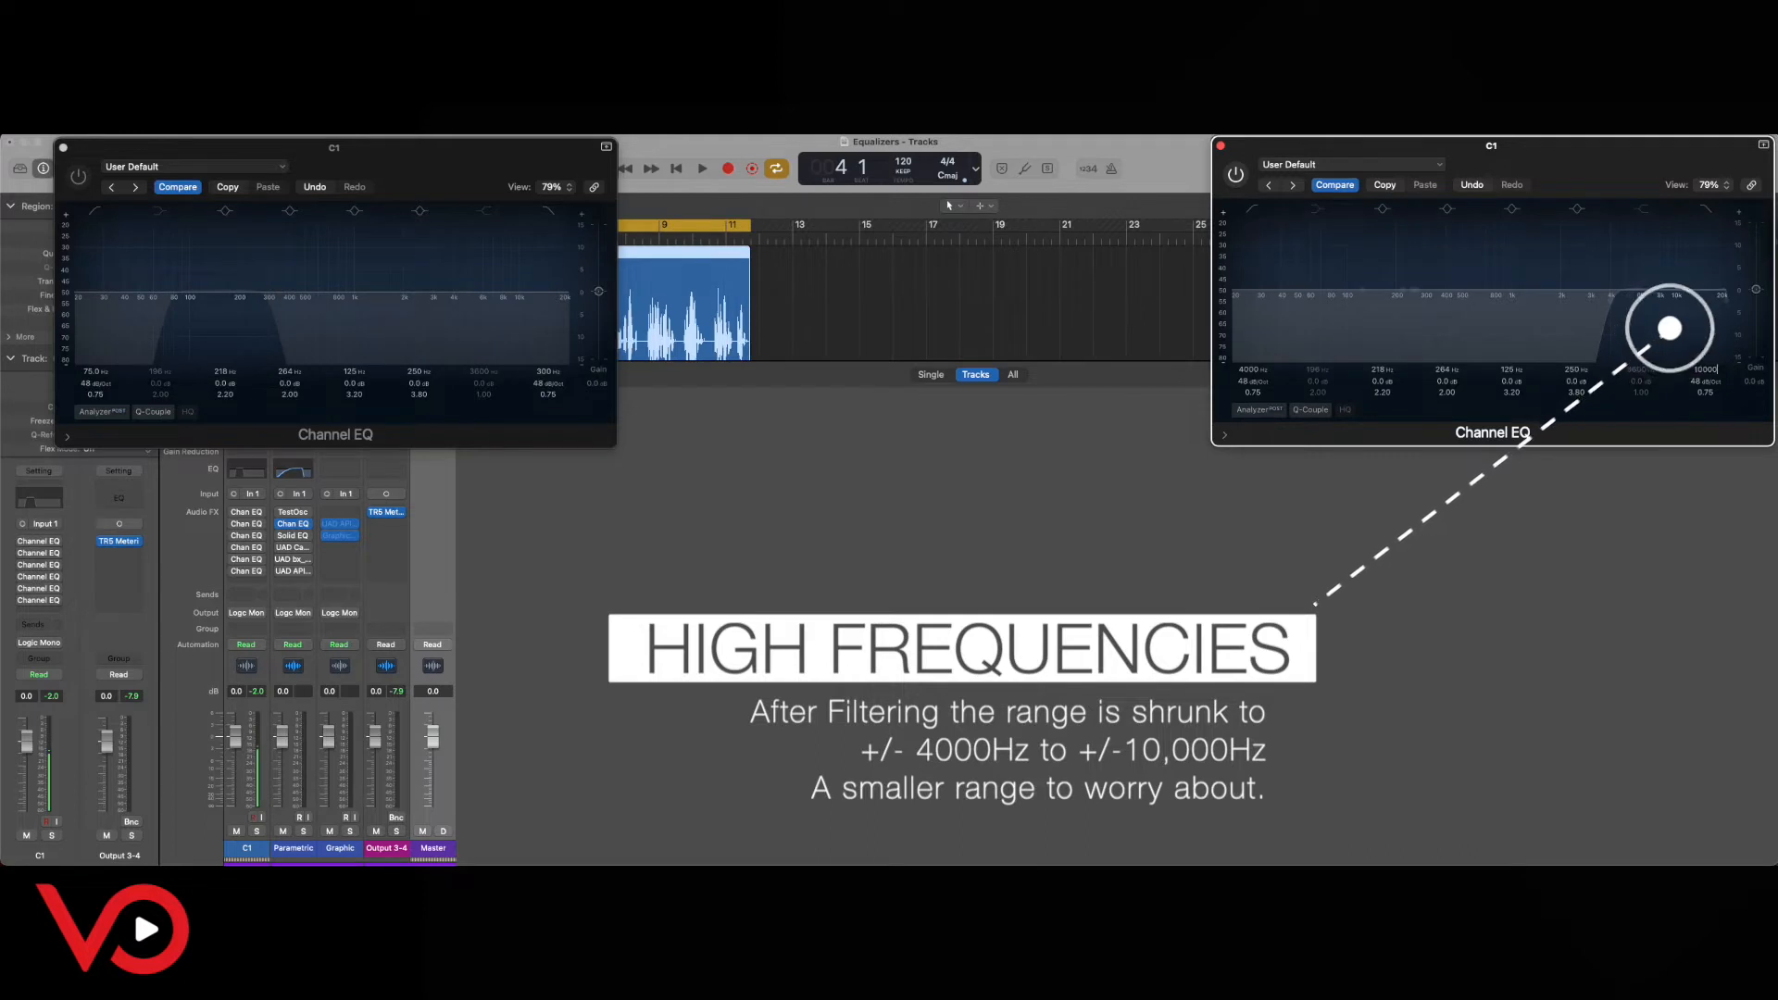
pyautogui.write('00')
pyautogui.press('Return')
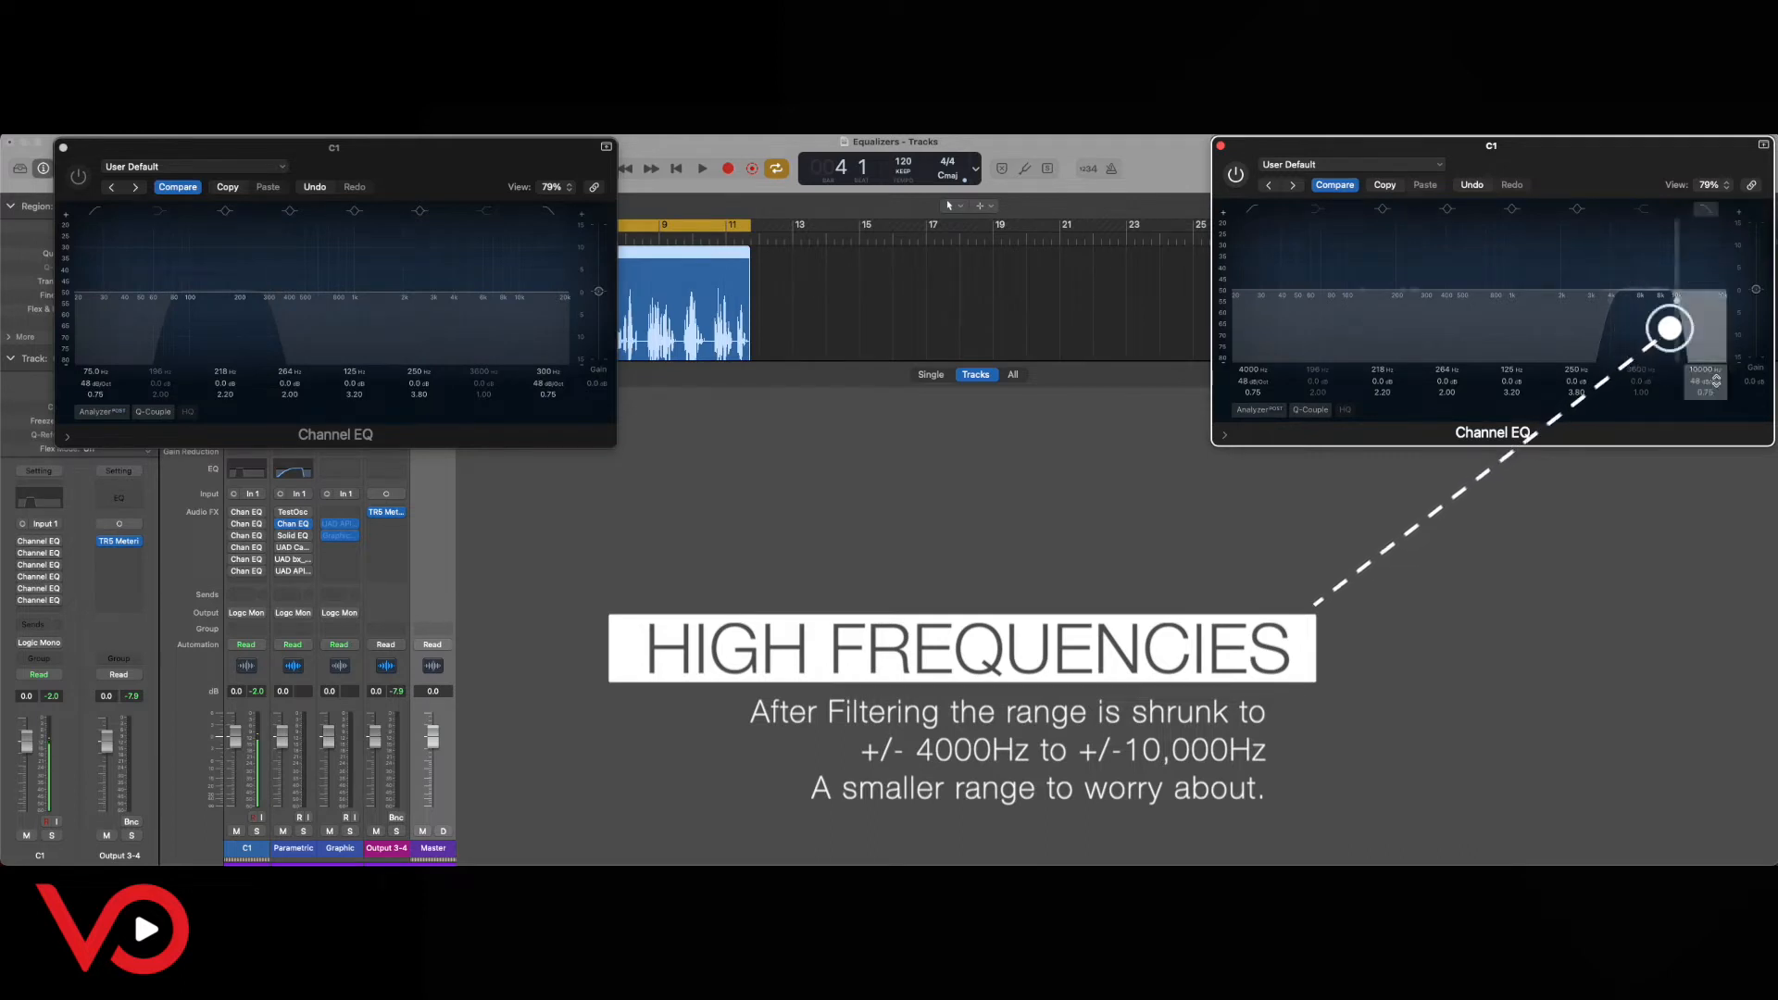
pyautogui.click(1639, 325)
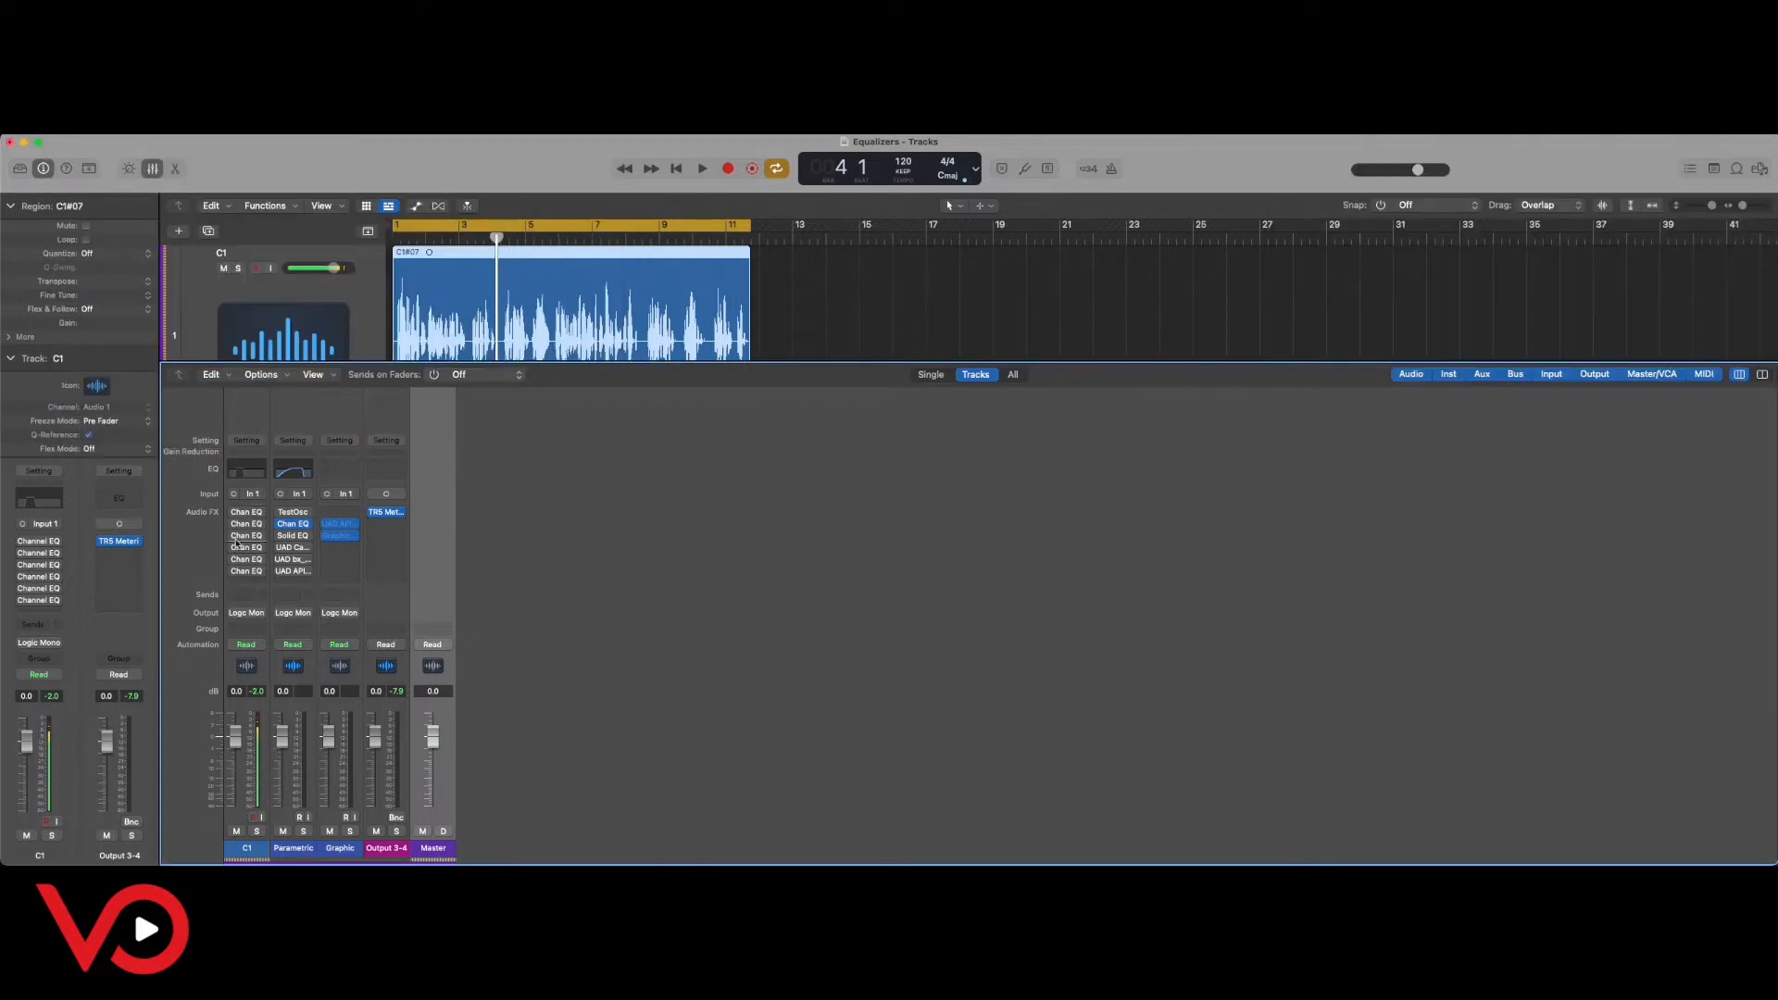
# Open the fourth Channel EQ on track C1 and place its window clear of the mixer strips.
pyautogui.click(248, 549)
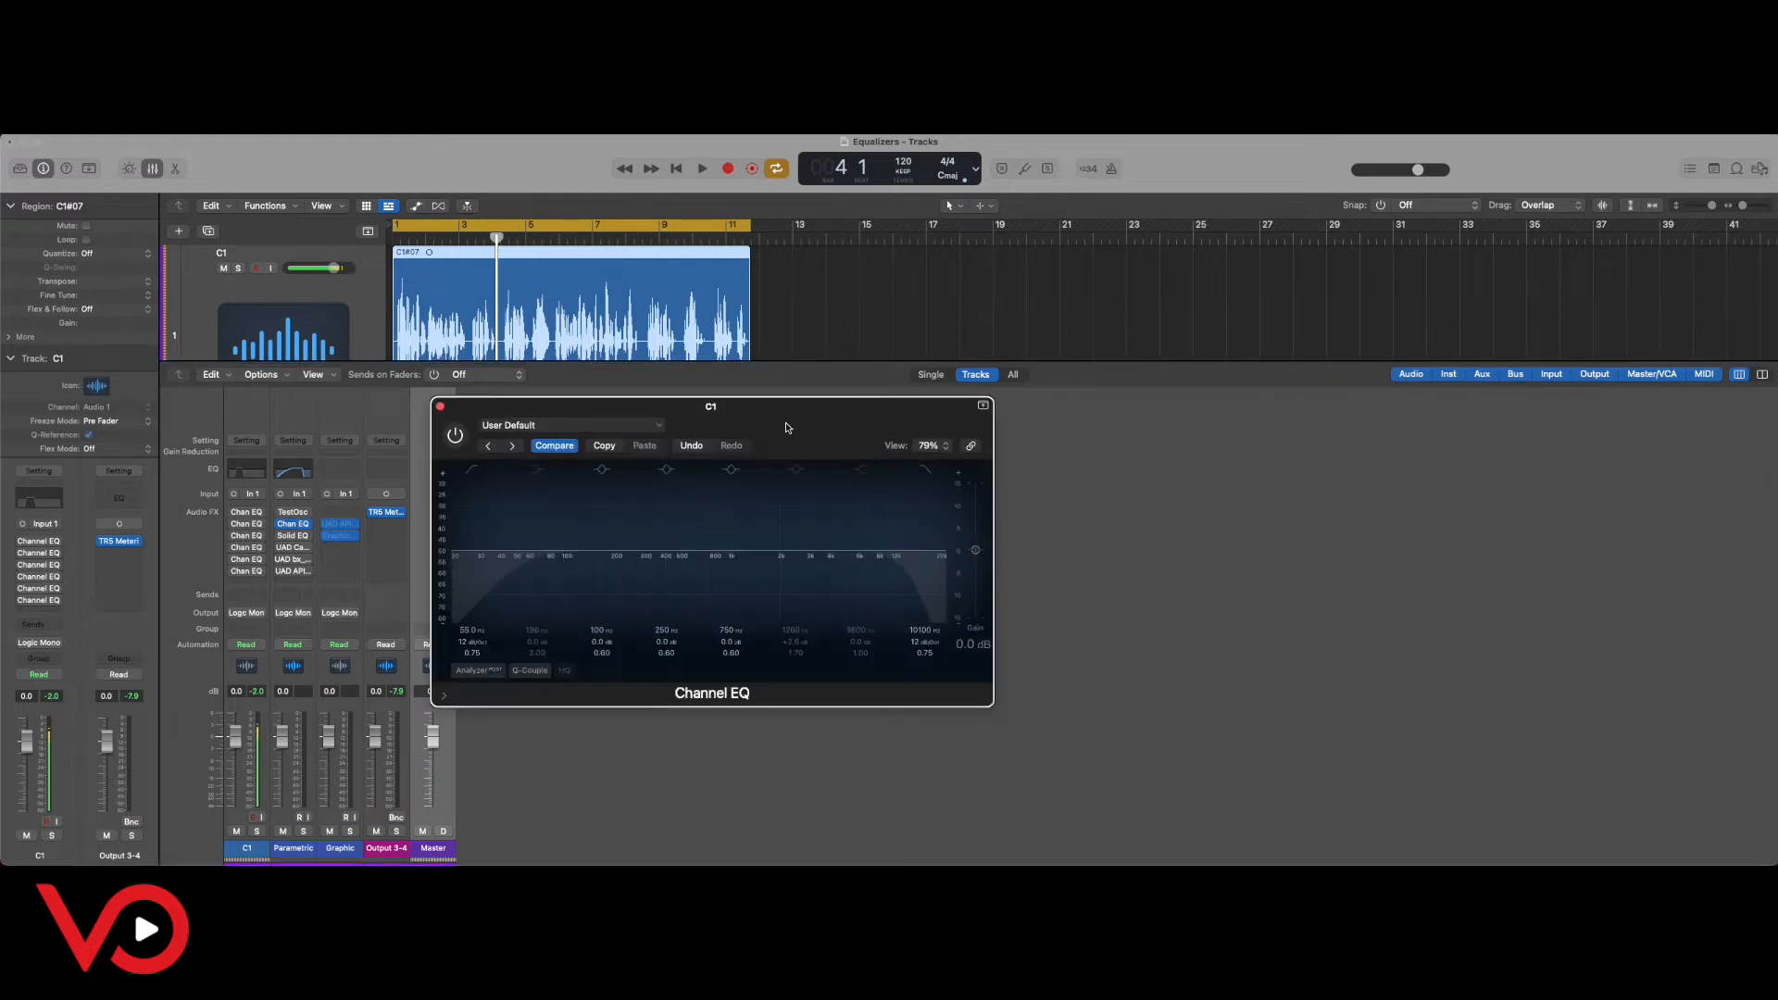
pyautogui.moveTo(787, 427); pyautogui.dragTo(1149, 359)
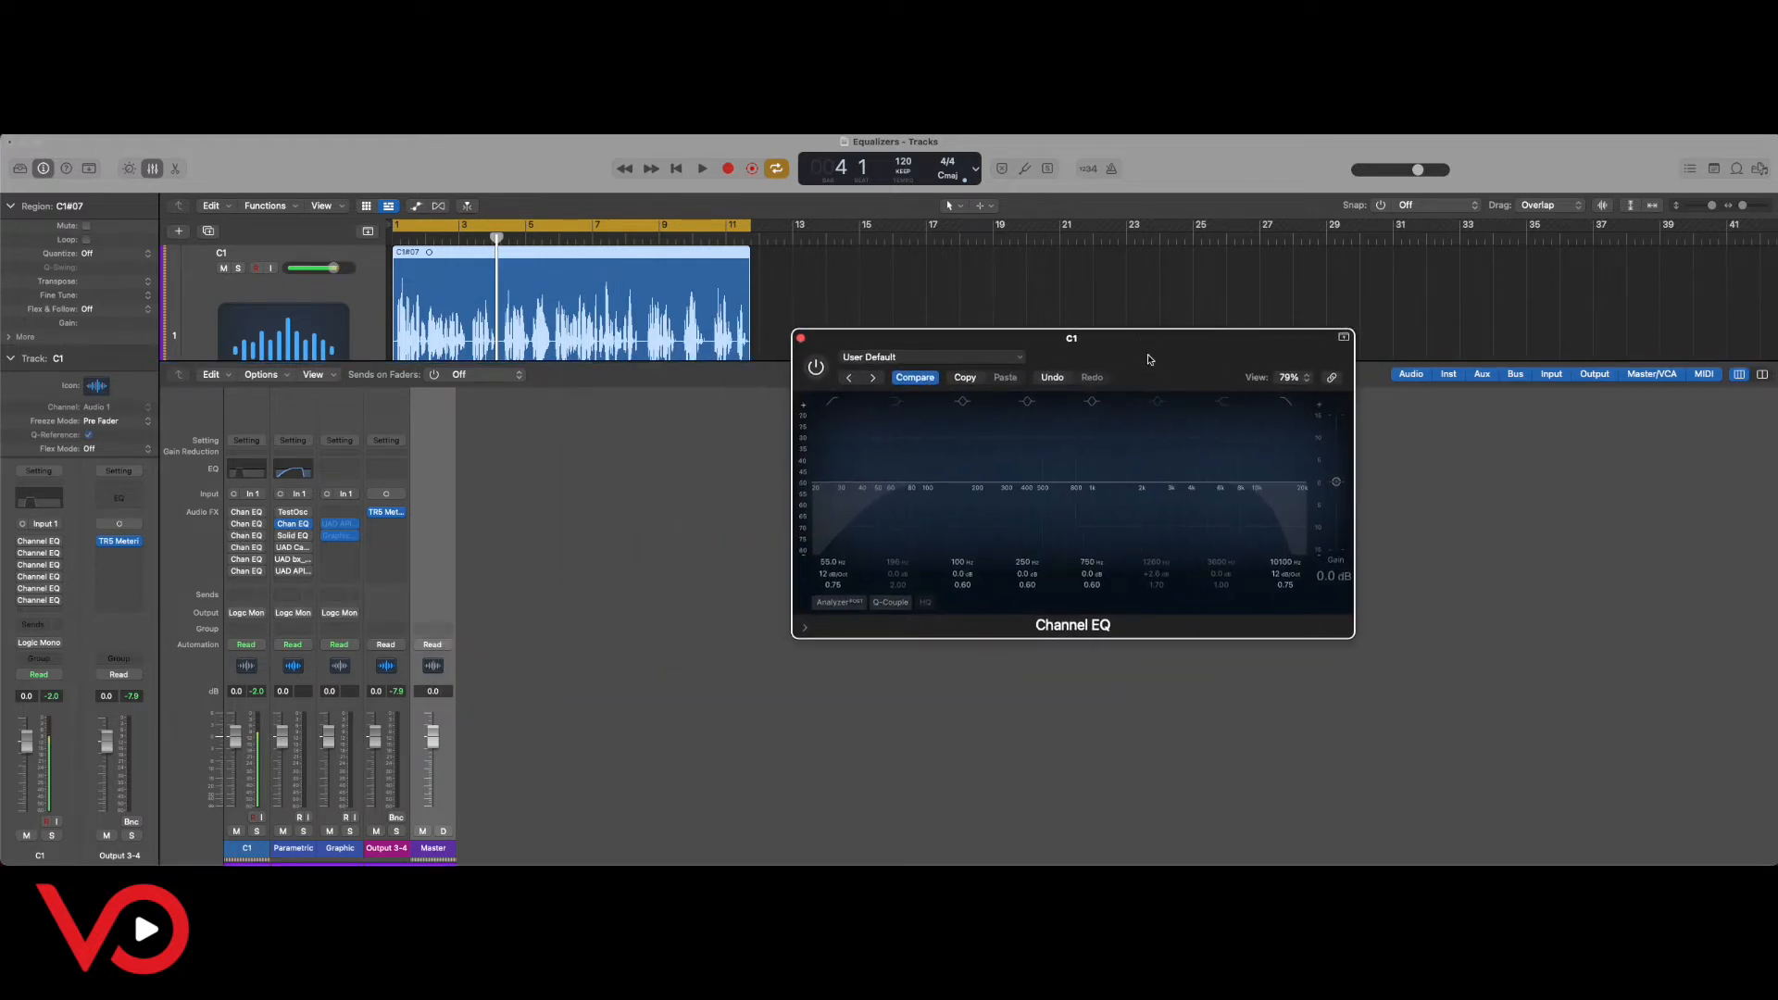
pyautogui.click(816, 367)
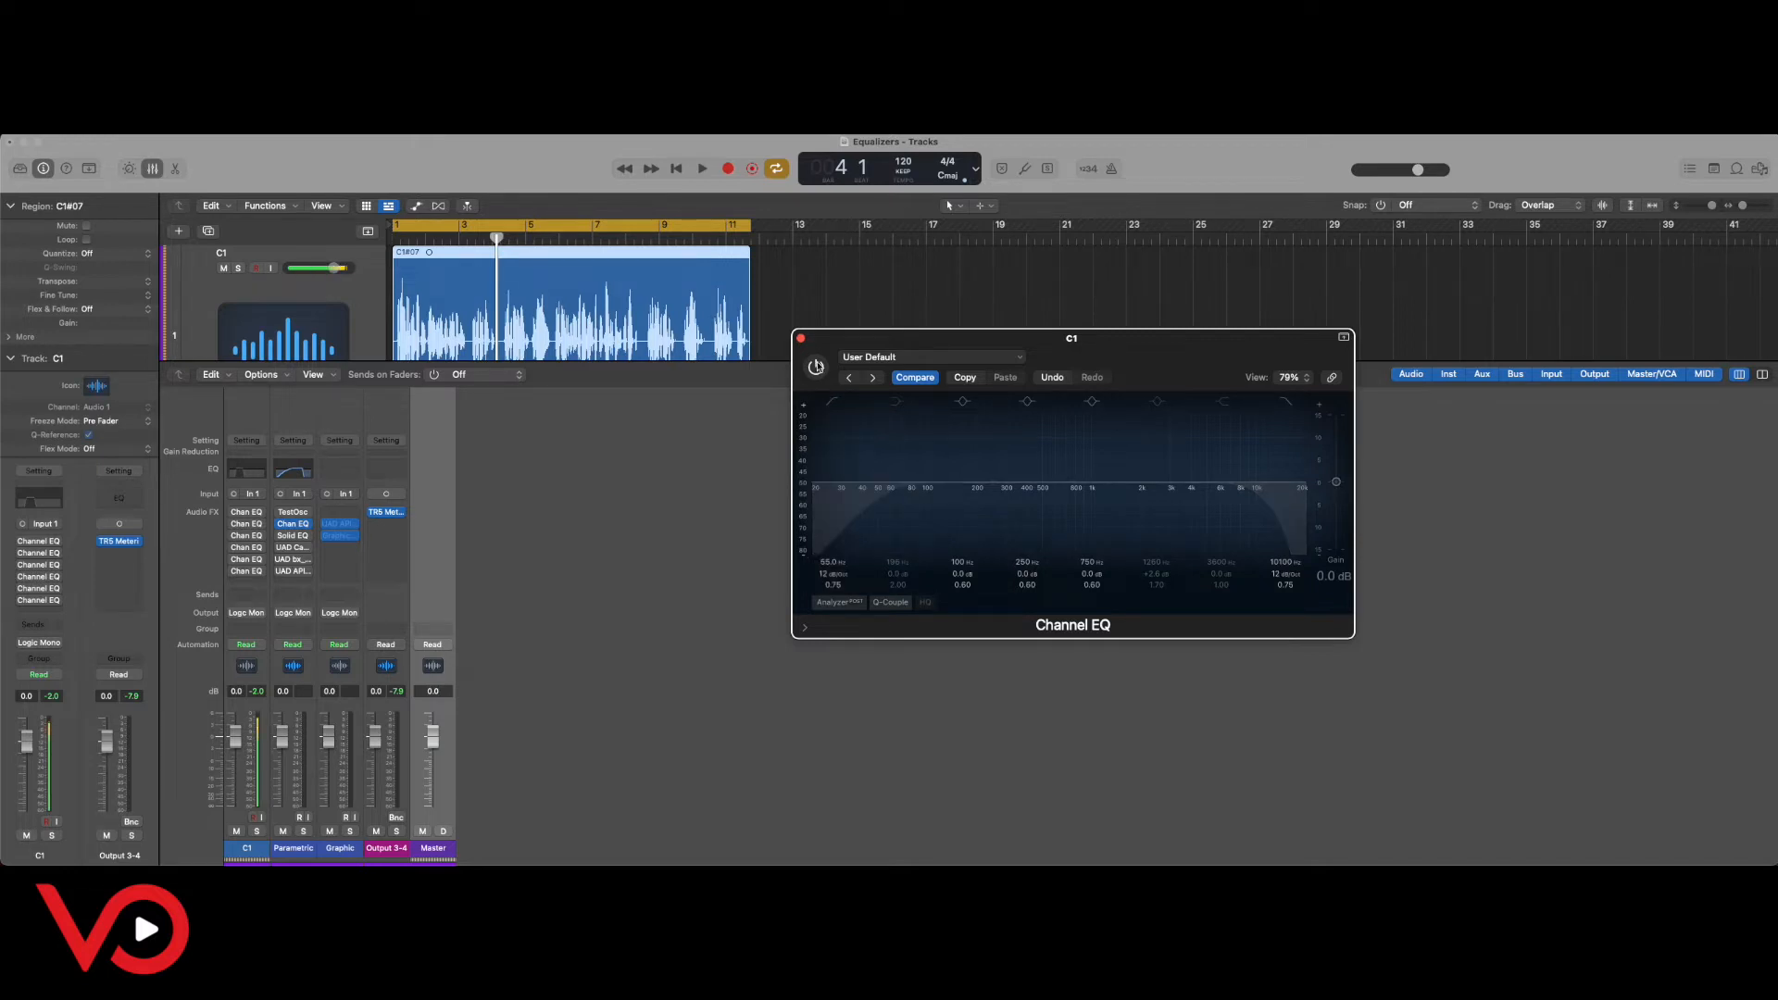
pyautogui.moveTo(1070, 366); pyautogui.dragTo(1055, 357)
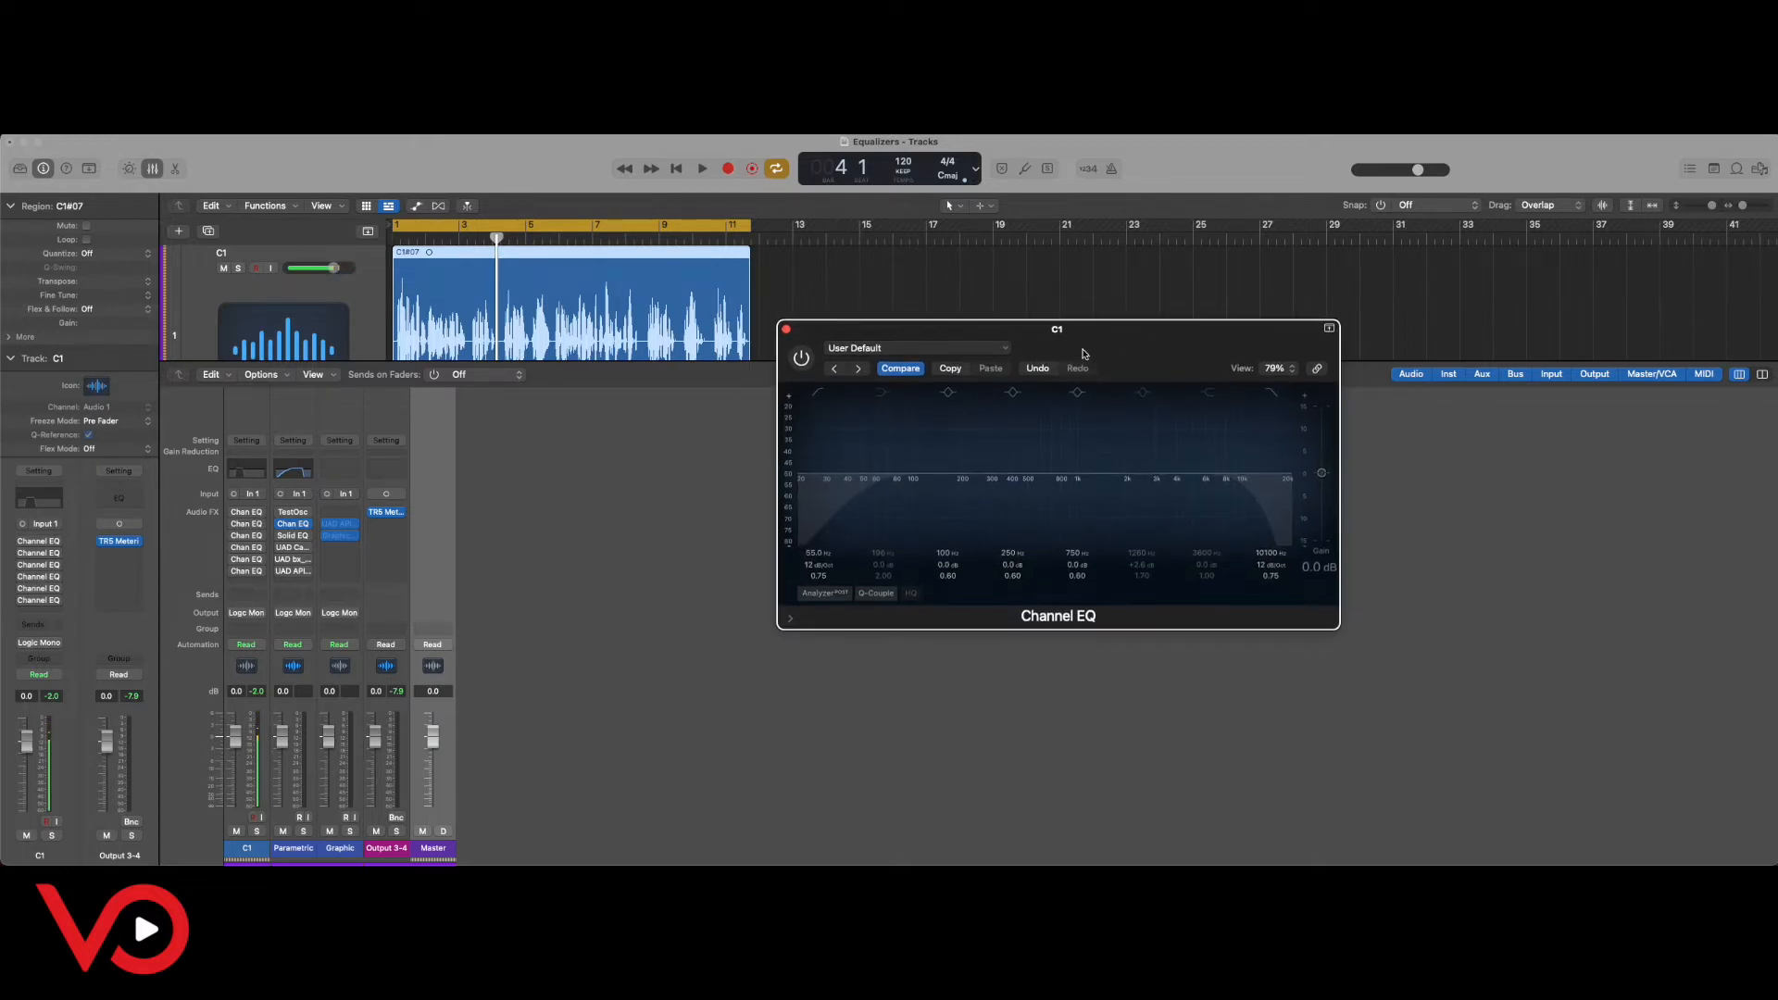
# Set the low-cut filter to 64.5 Hz and the high-cut to 9500 Hz, try a steeper high-cut slope, and return it to 6 dB/Oct.
pyautogui.moveTo(822, 553); pyautogui.dragTo(819, 554)
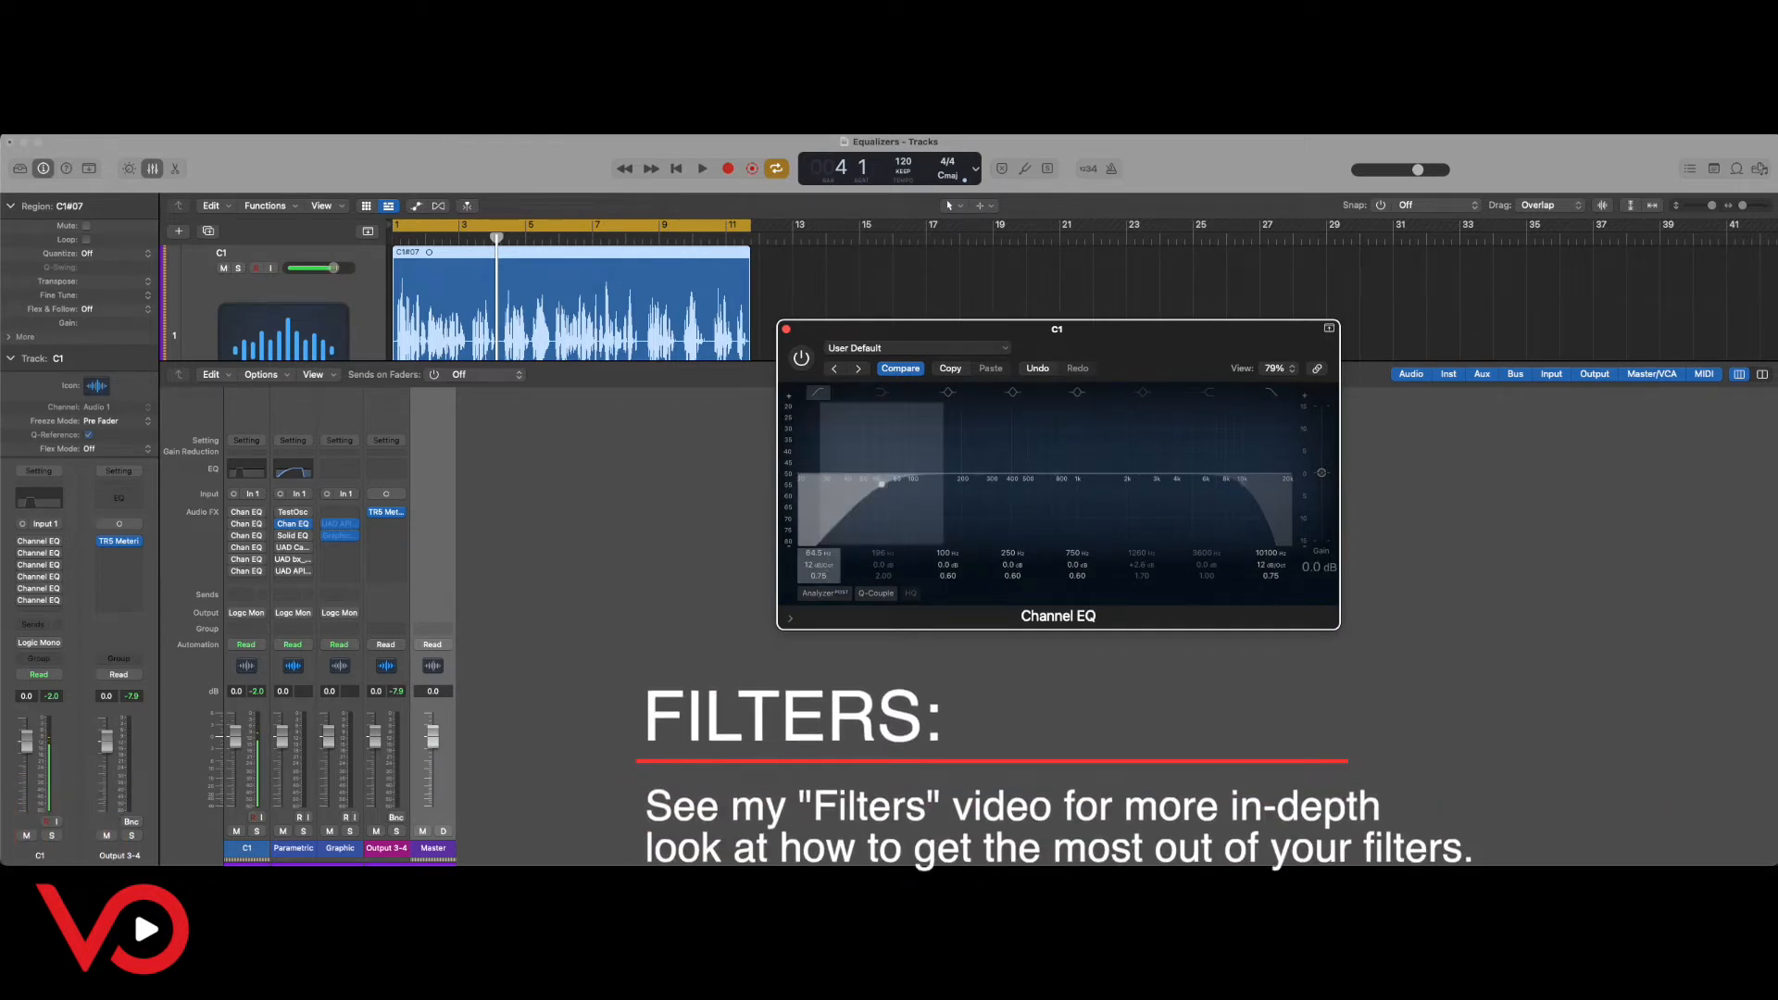
pyautogui.moveTo(1270, 552); pyautogui.dragTo(1271, 571)
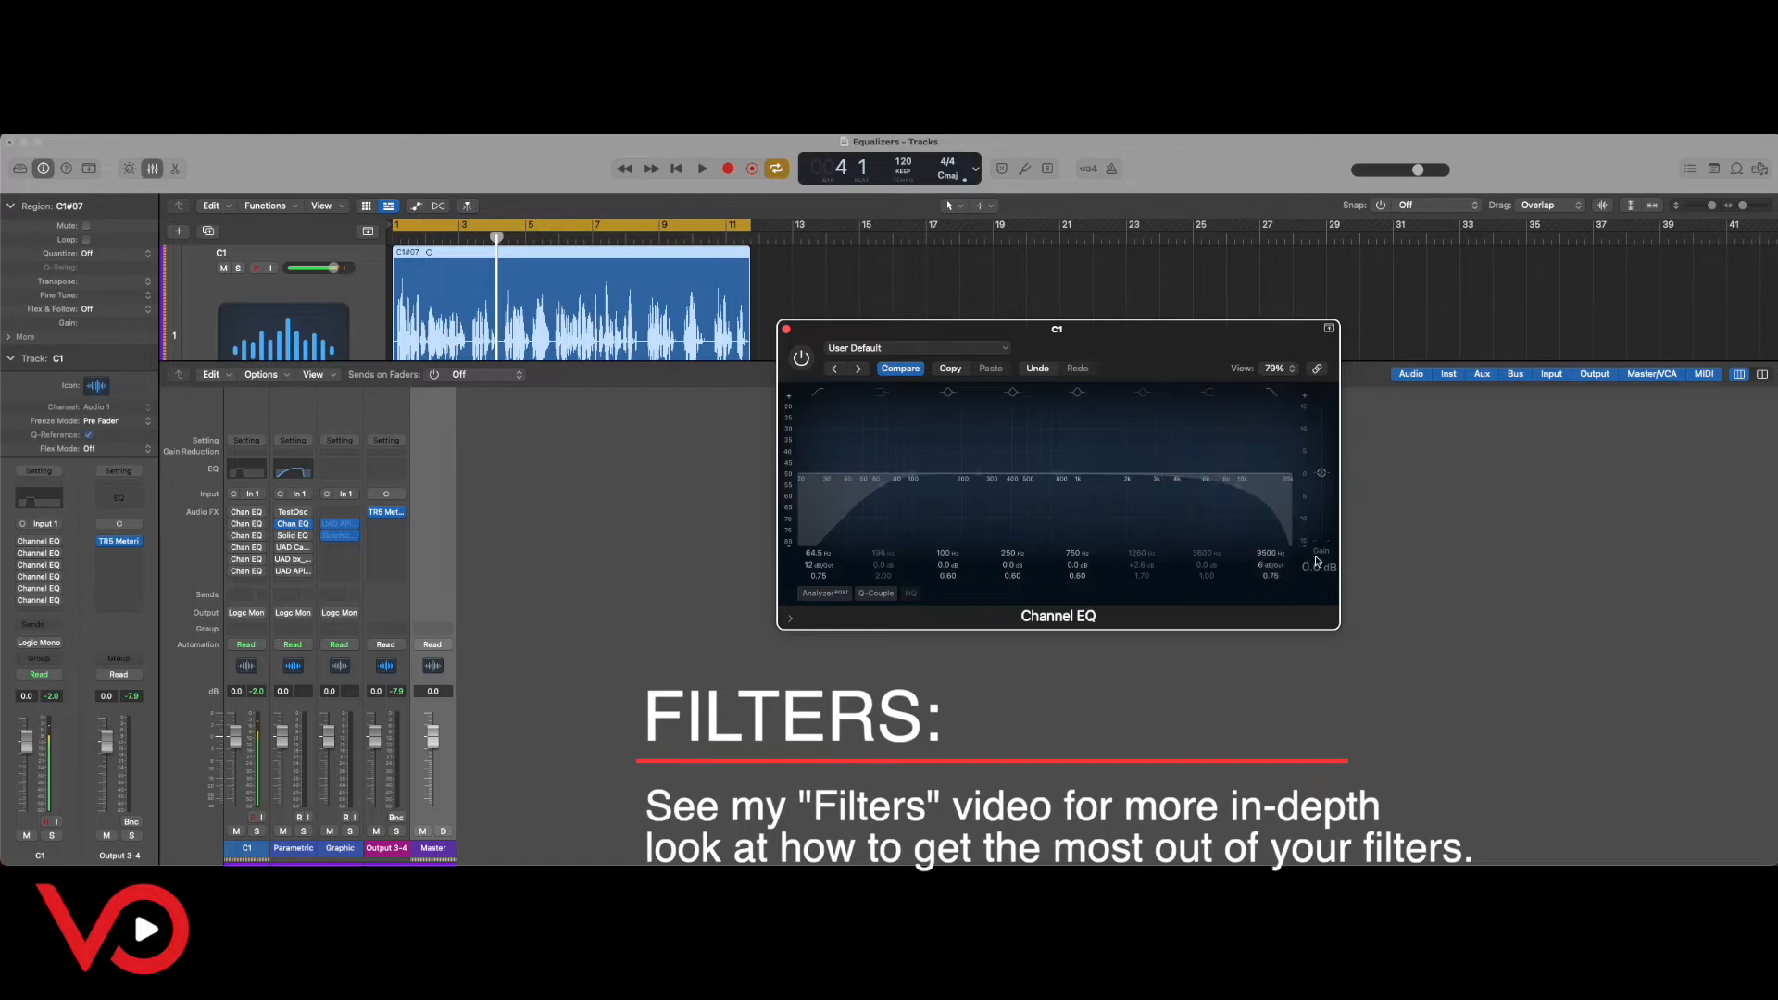
pyautogui.moveTo(1271, 567); pyautogui.dragTo(1271, 547)
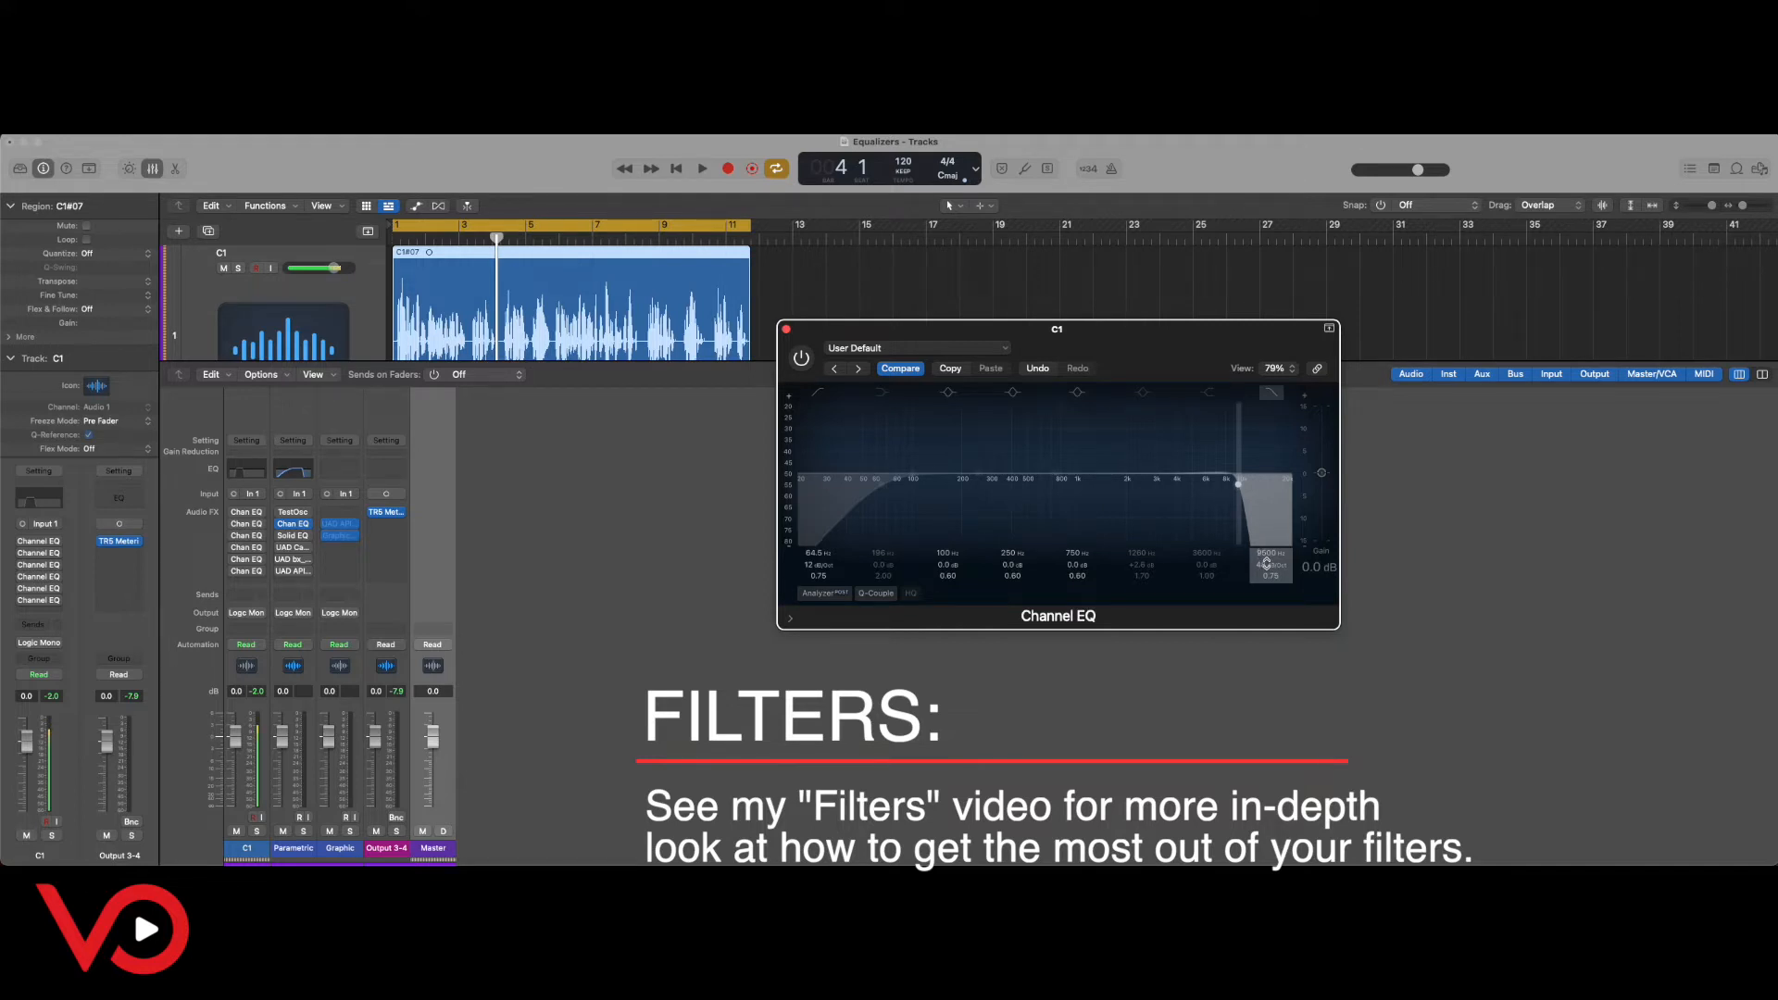
pyautogui.moveTo(1267, 563); pyautogui.dragTo(1268, 593)
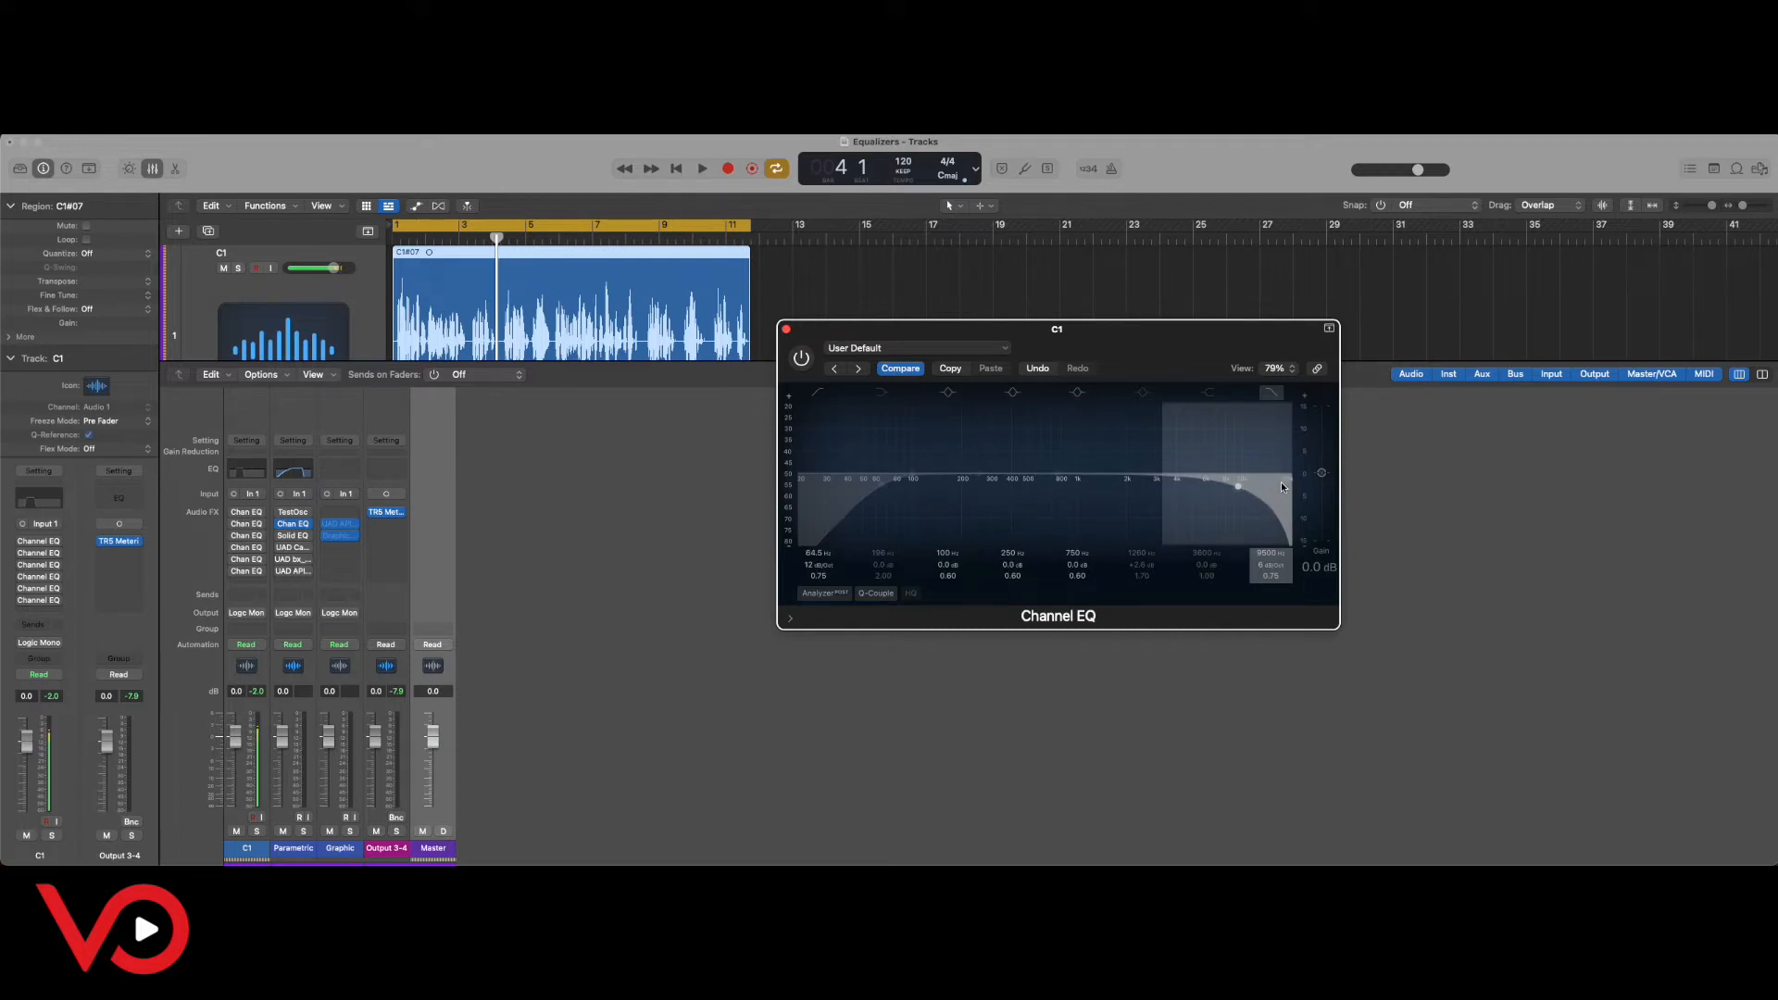
# Turn off the low-cut filter and audition the voice track with the Channel EQ bypassed and active.
pyautogui.click(818, 397)
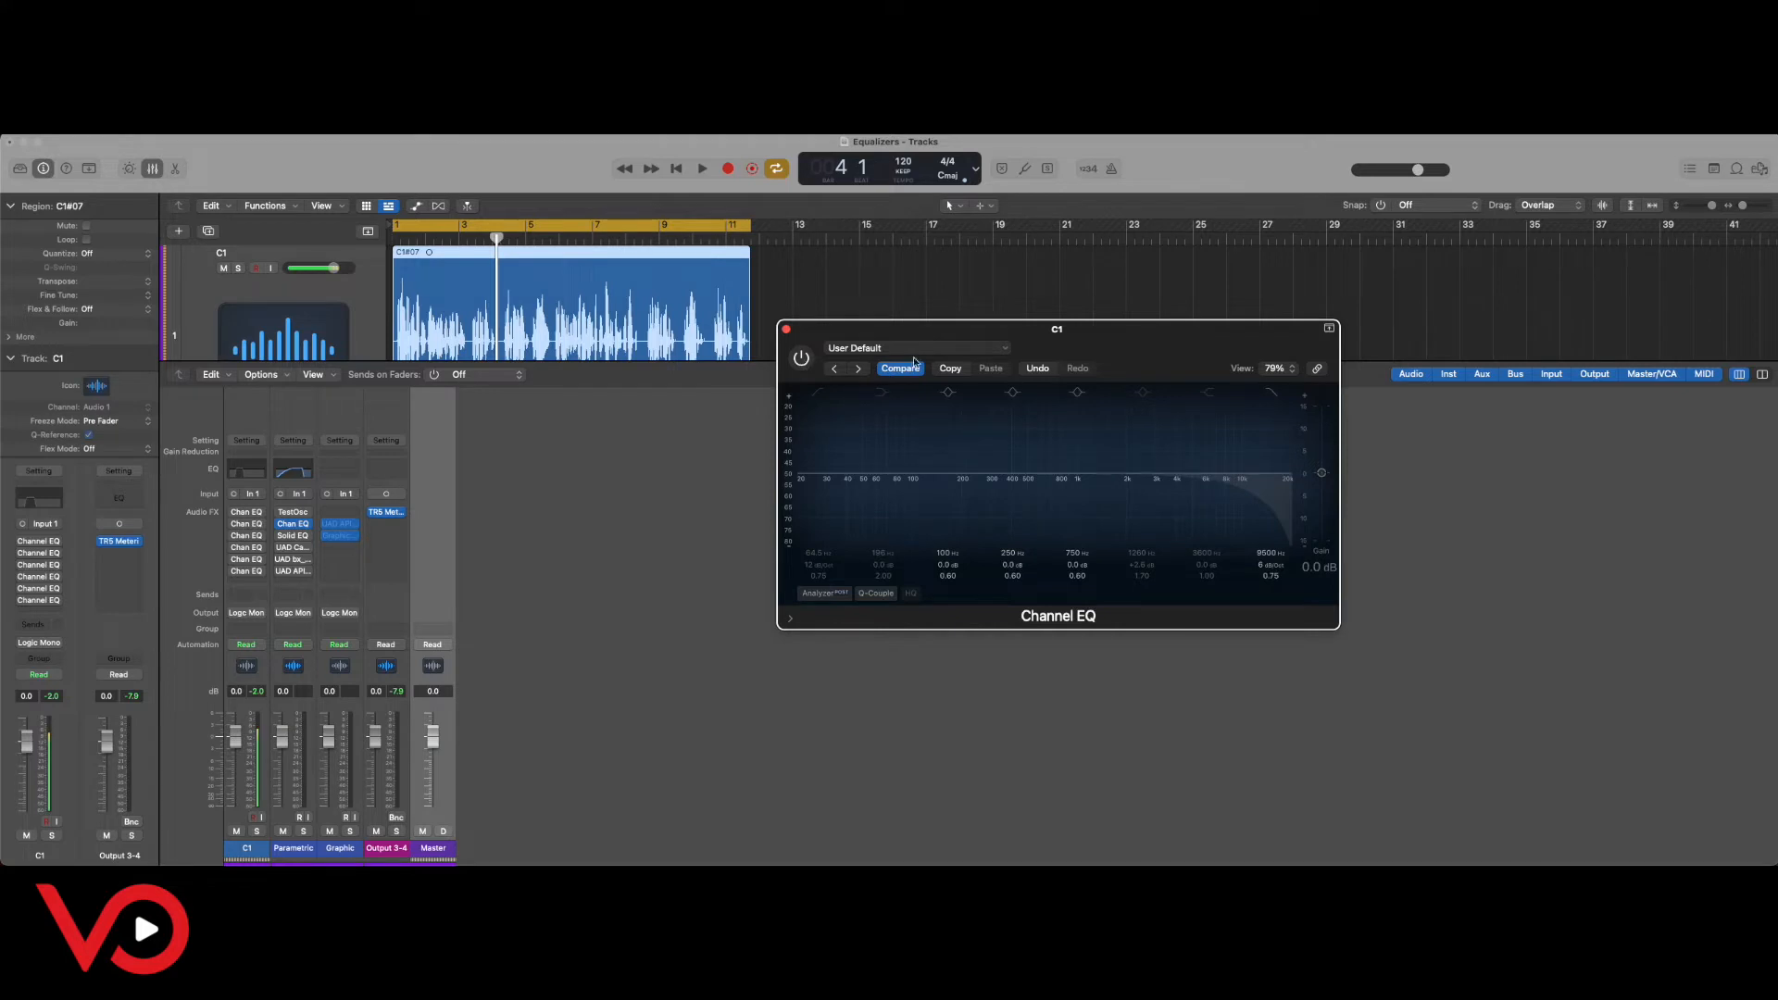
pyautogui.moveTo(1061, 342); pyautogui.dragTo(1040, 311)
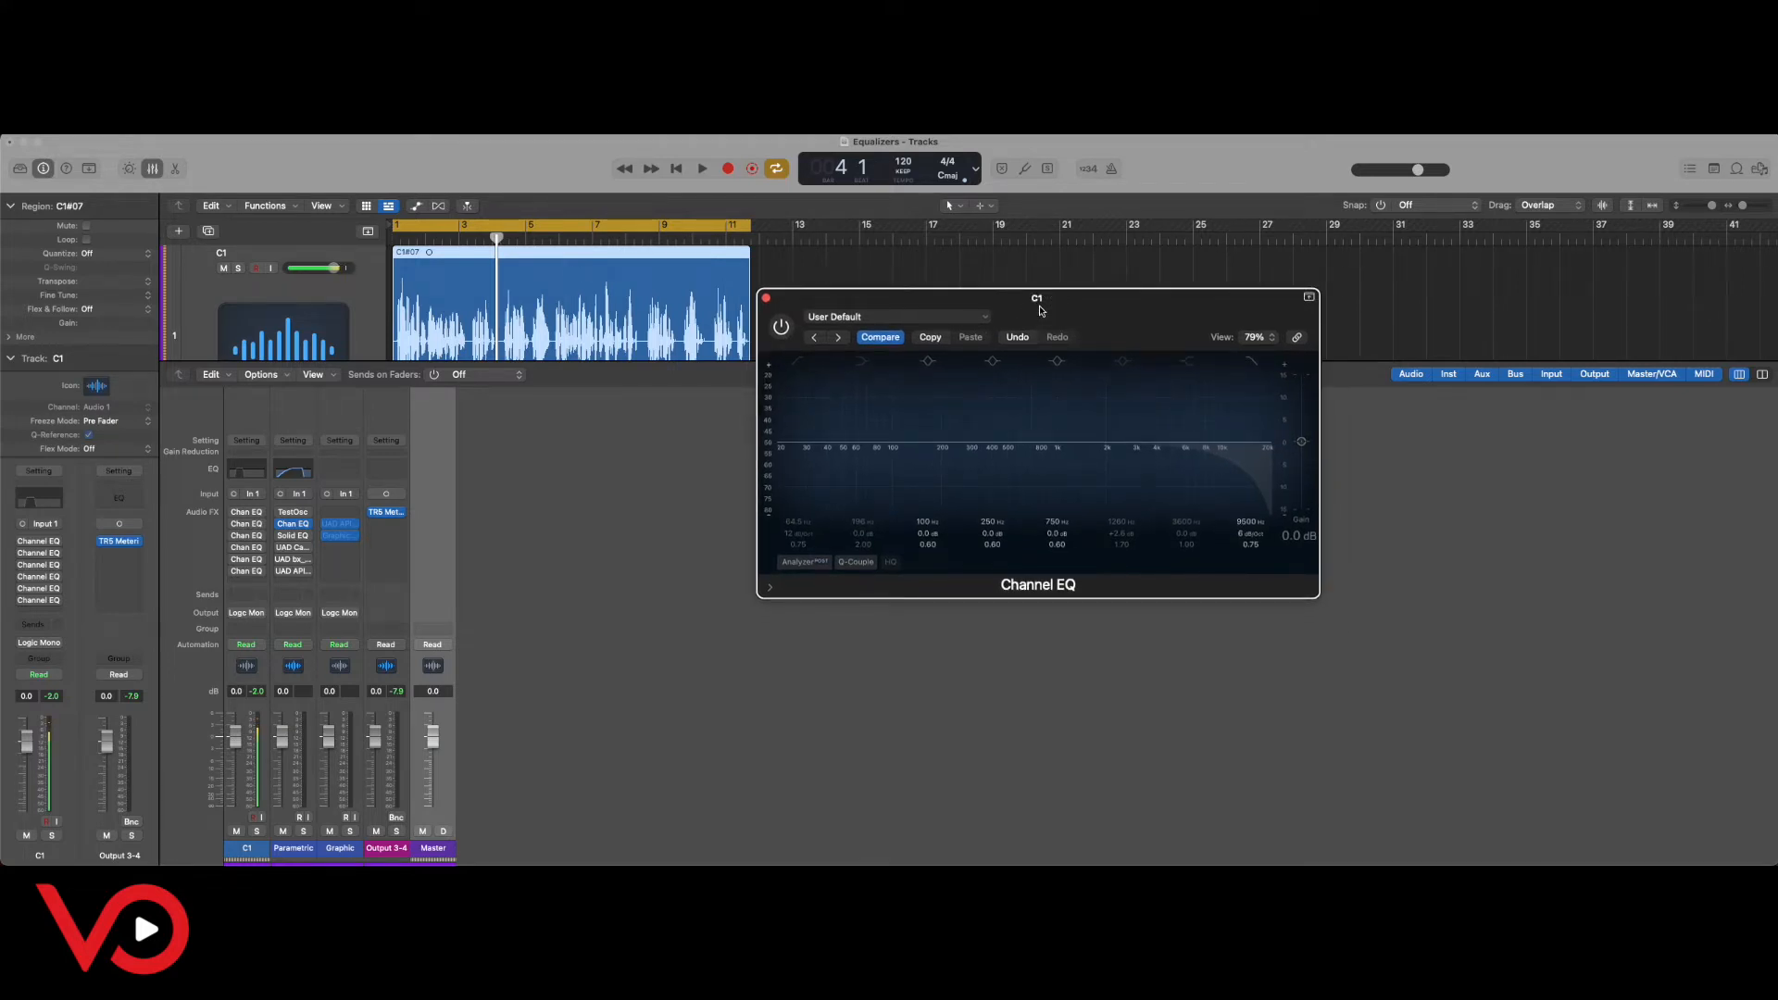
pyautogui.press('space')
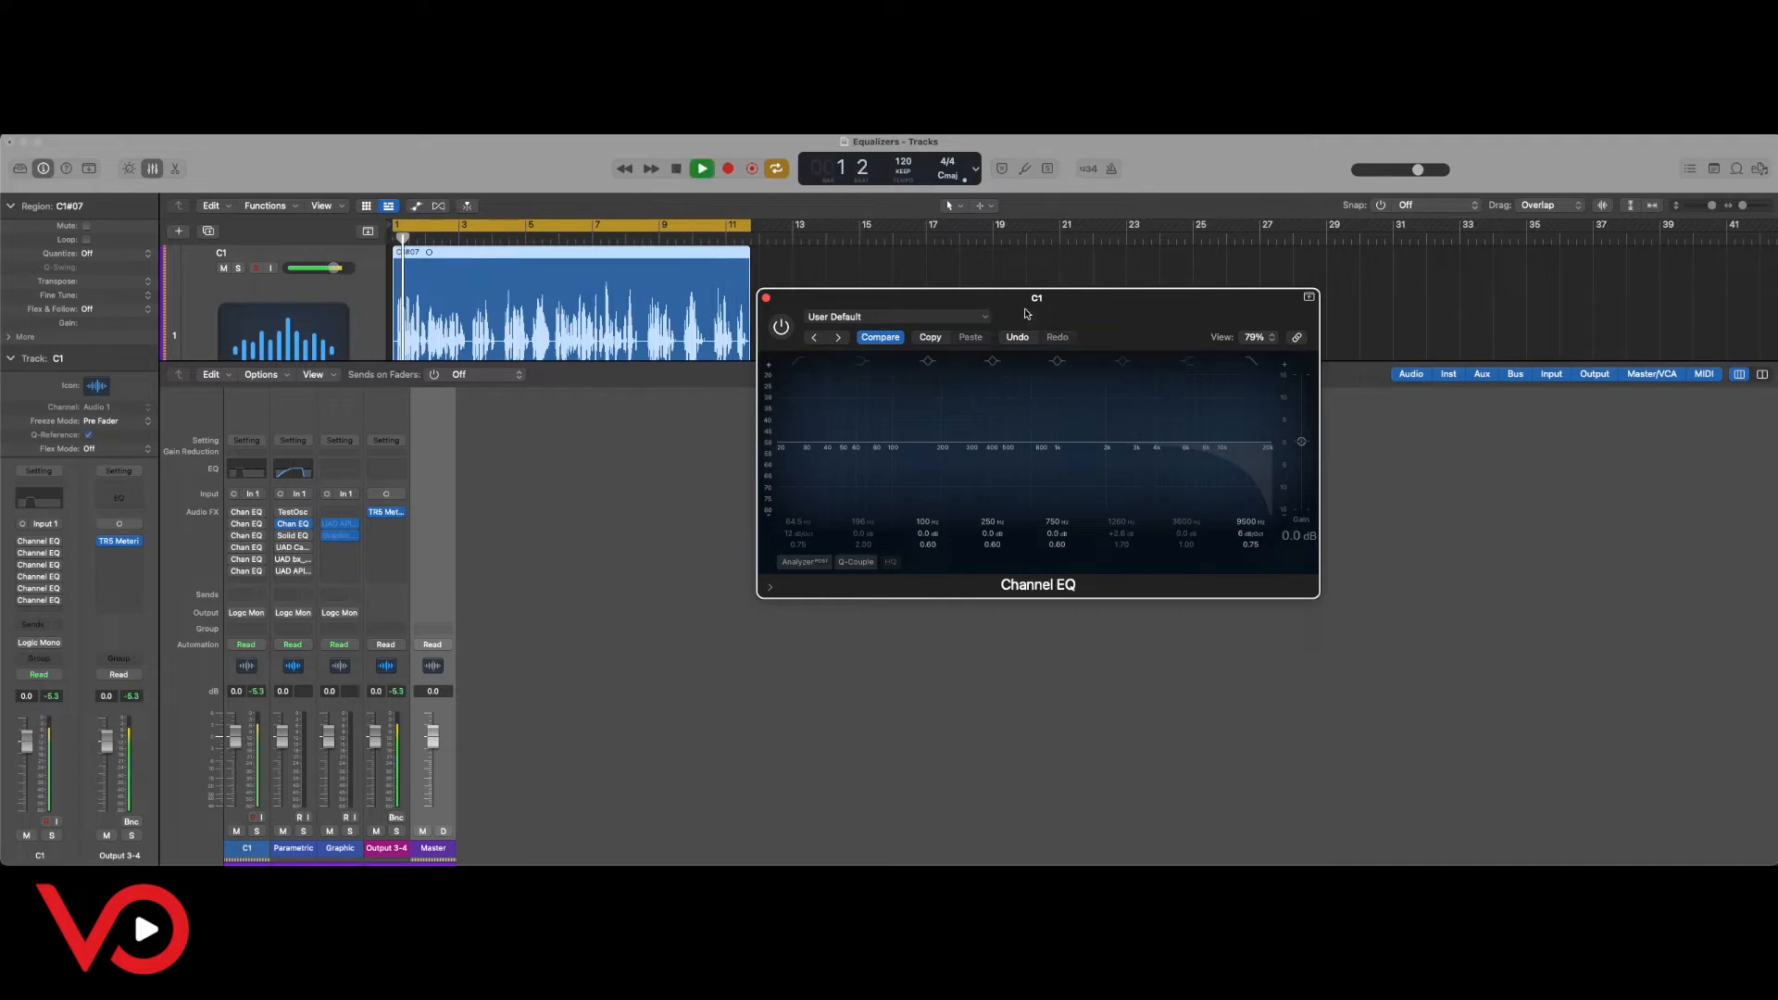
pyautogui.click(783, 328)
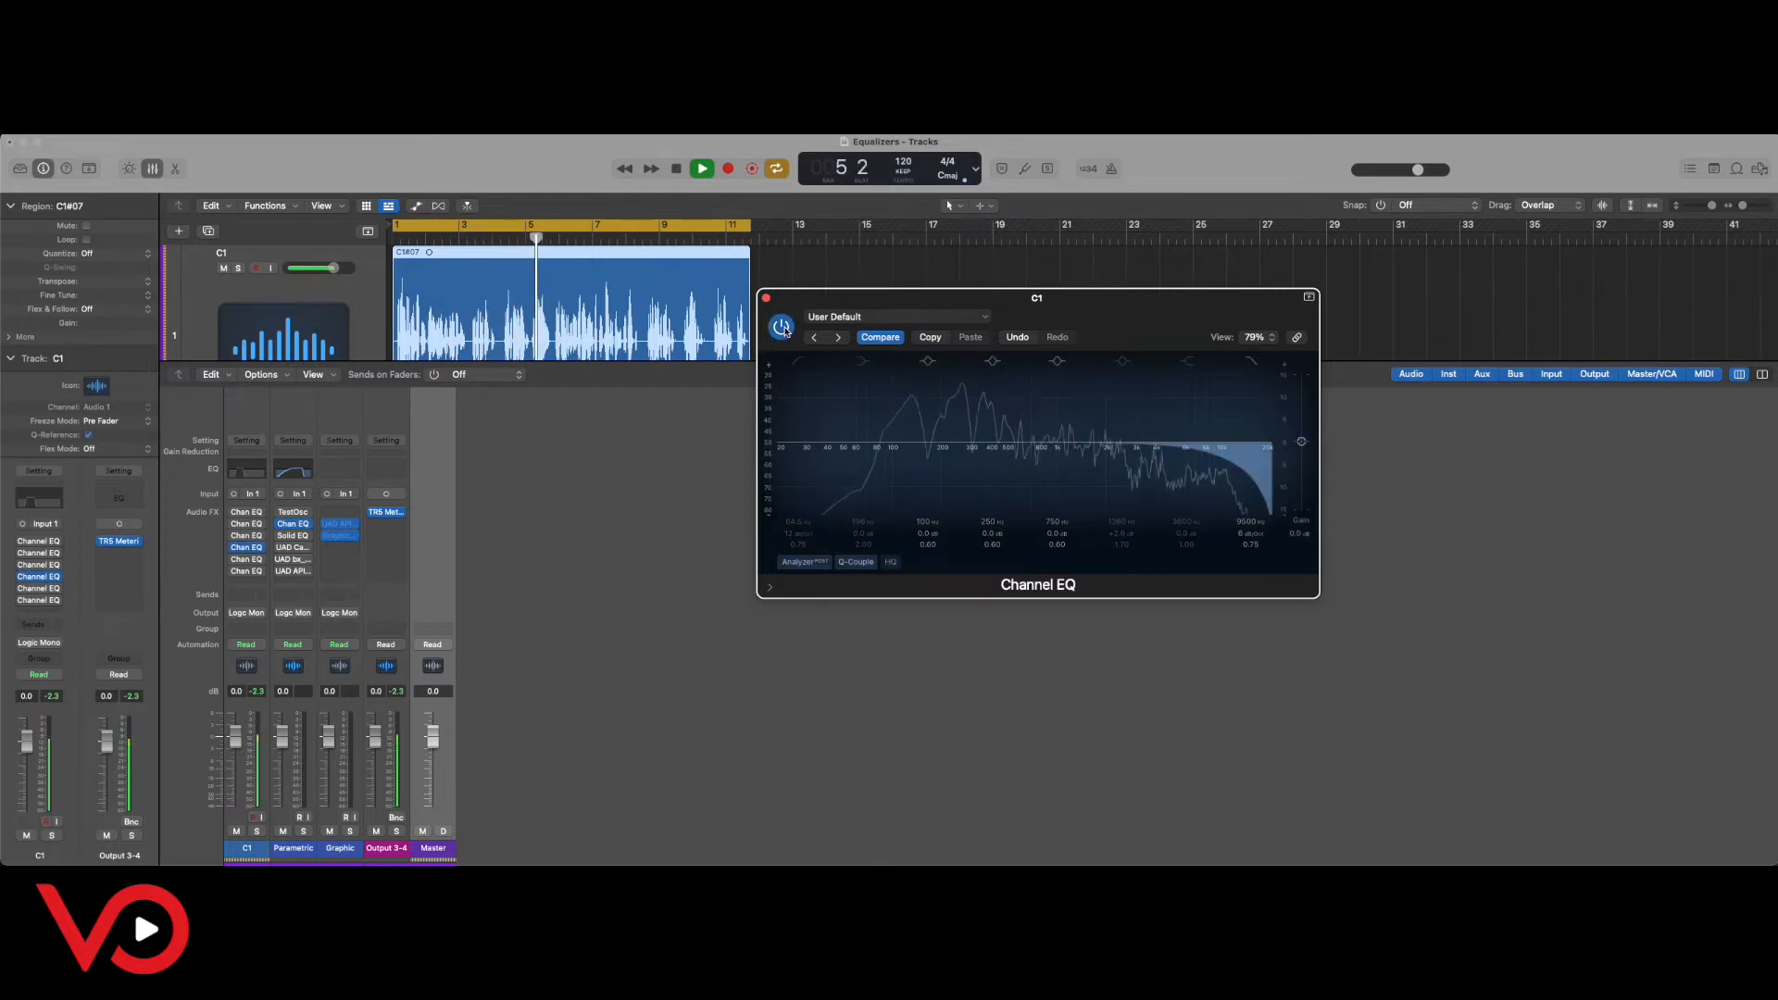
pyautogui.press('space')
# Turn off cycle playback and compare the voice track around bars 7 to 8 with the high-cut EQ bypassed and active.
pyautogui.click(587, 220)
pyautogui.click(587, 221)
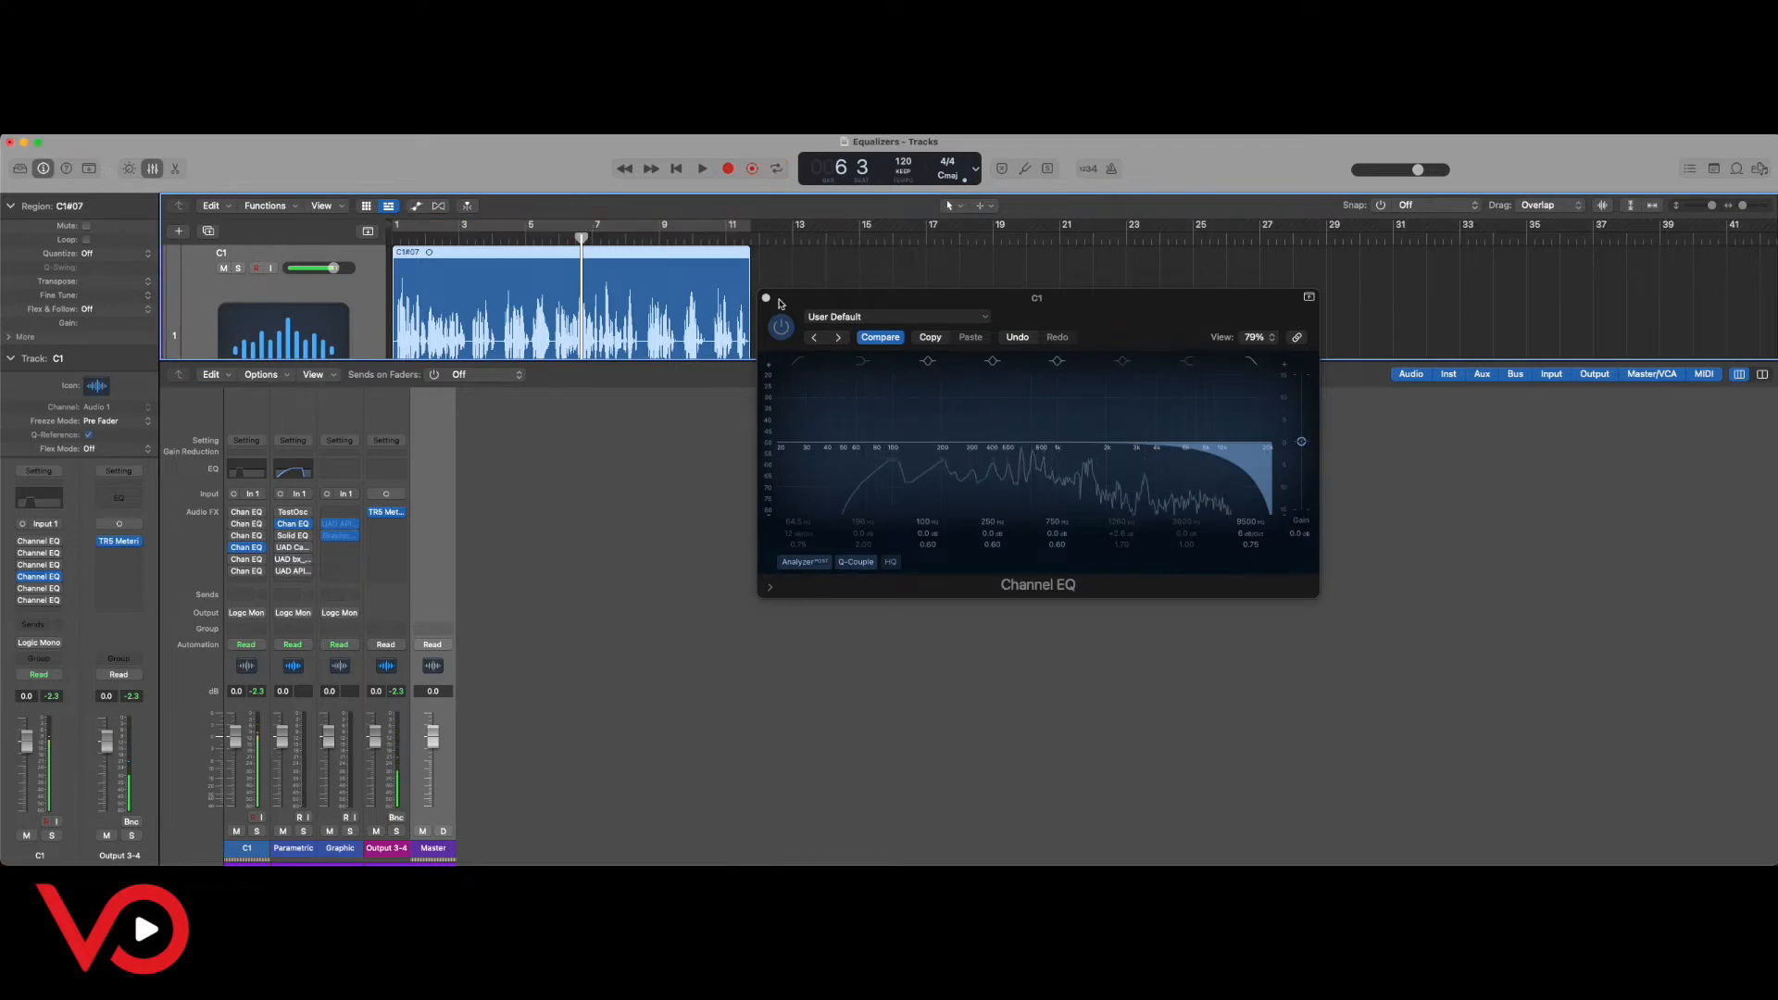
pyautogui.click(780, 329)
pyautogui.press('space')
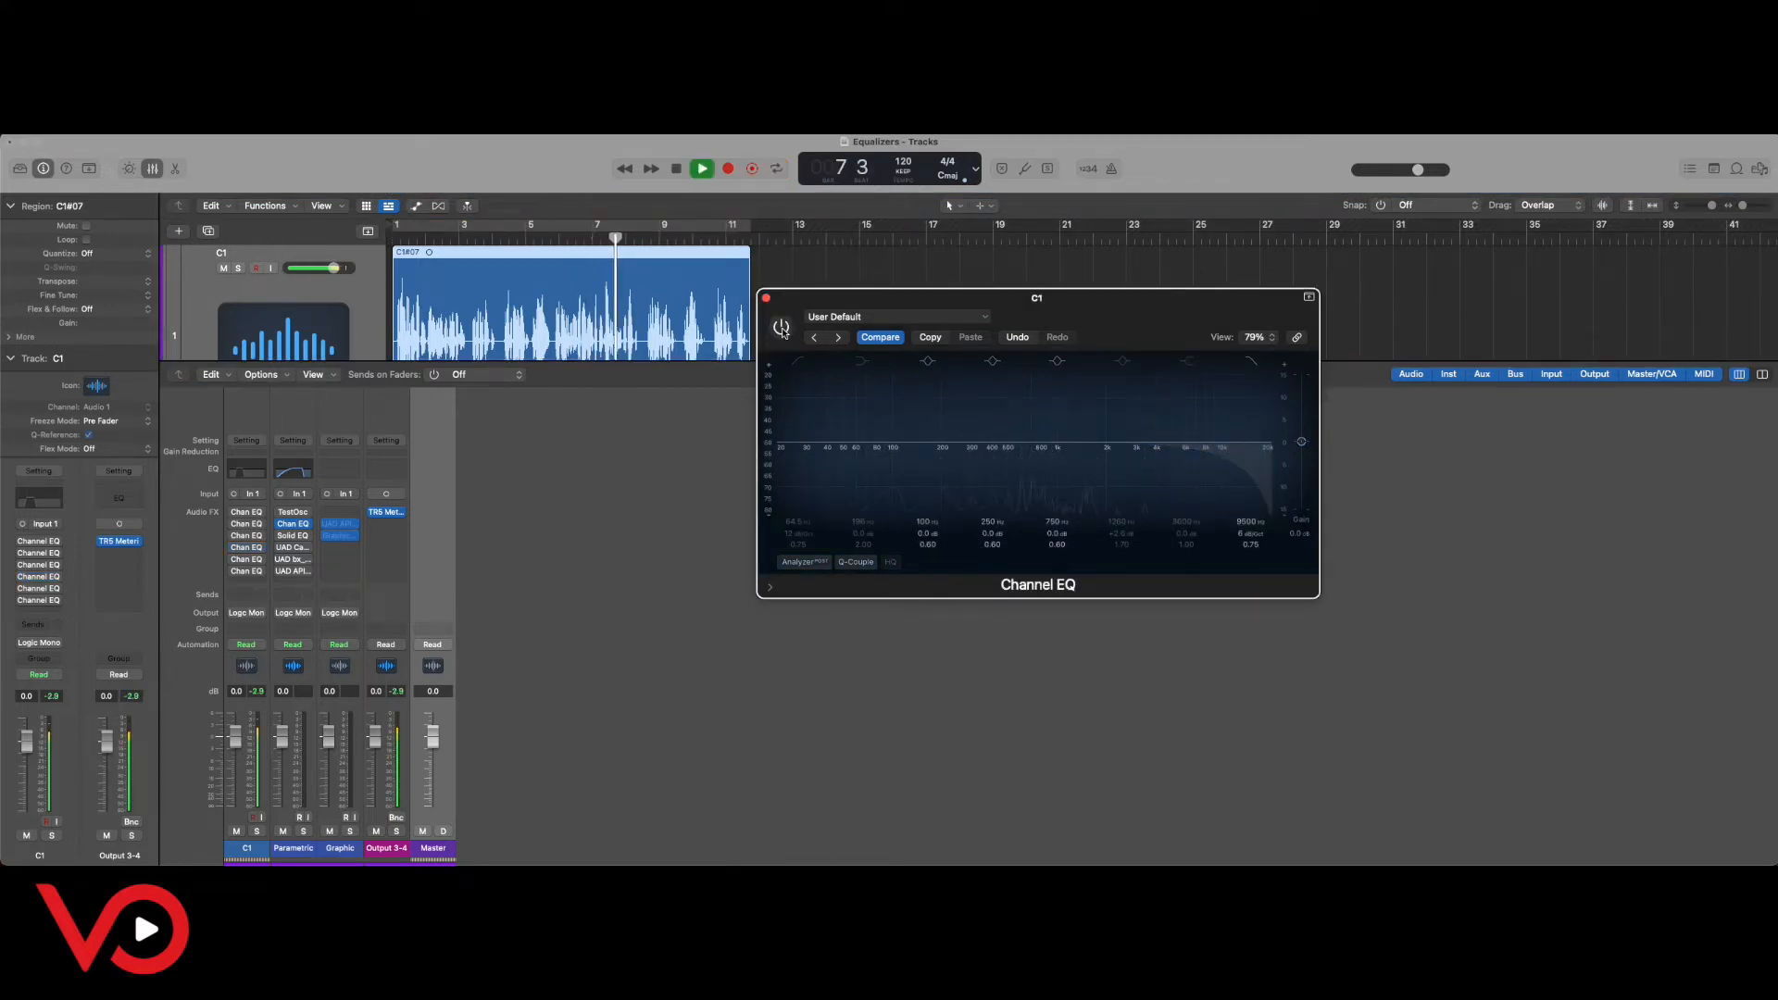
pyautogui.click(781, 329)
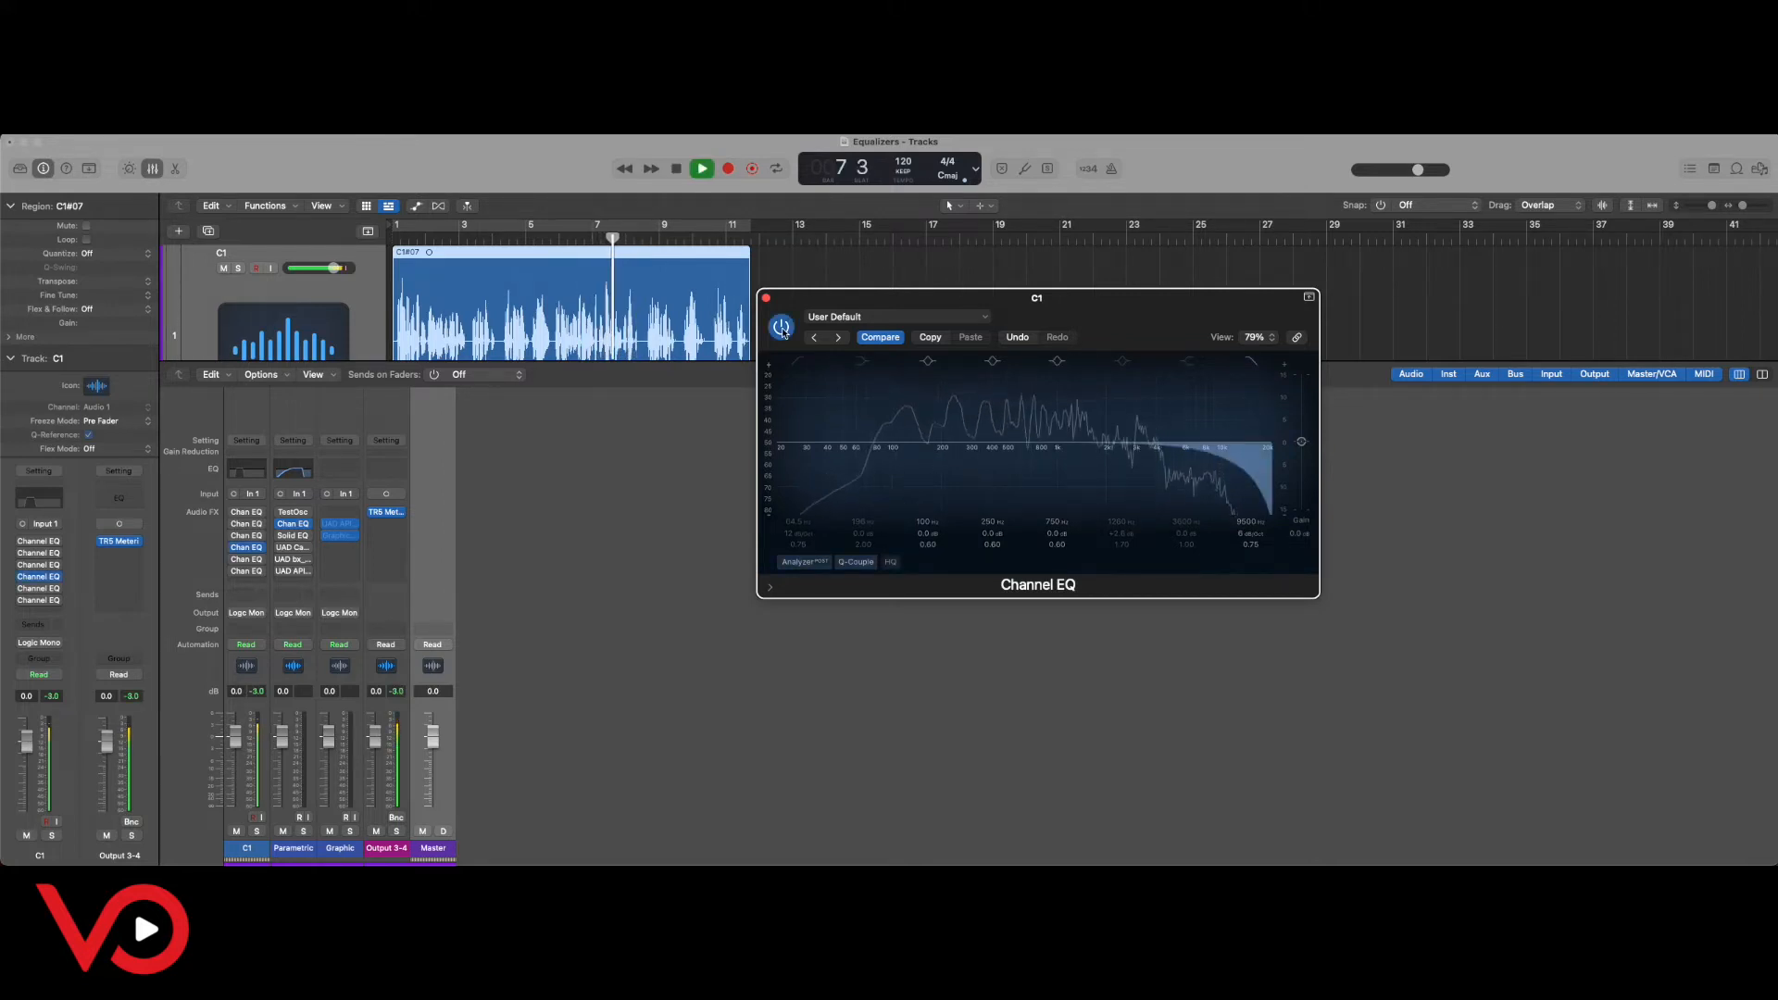
pyautogui.press('space')
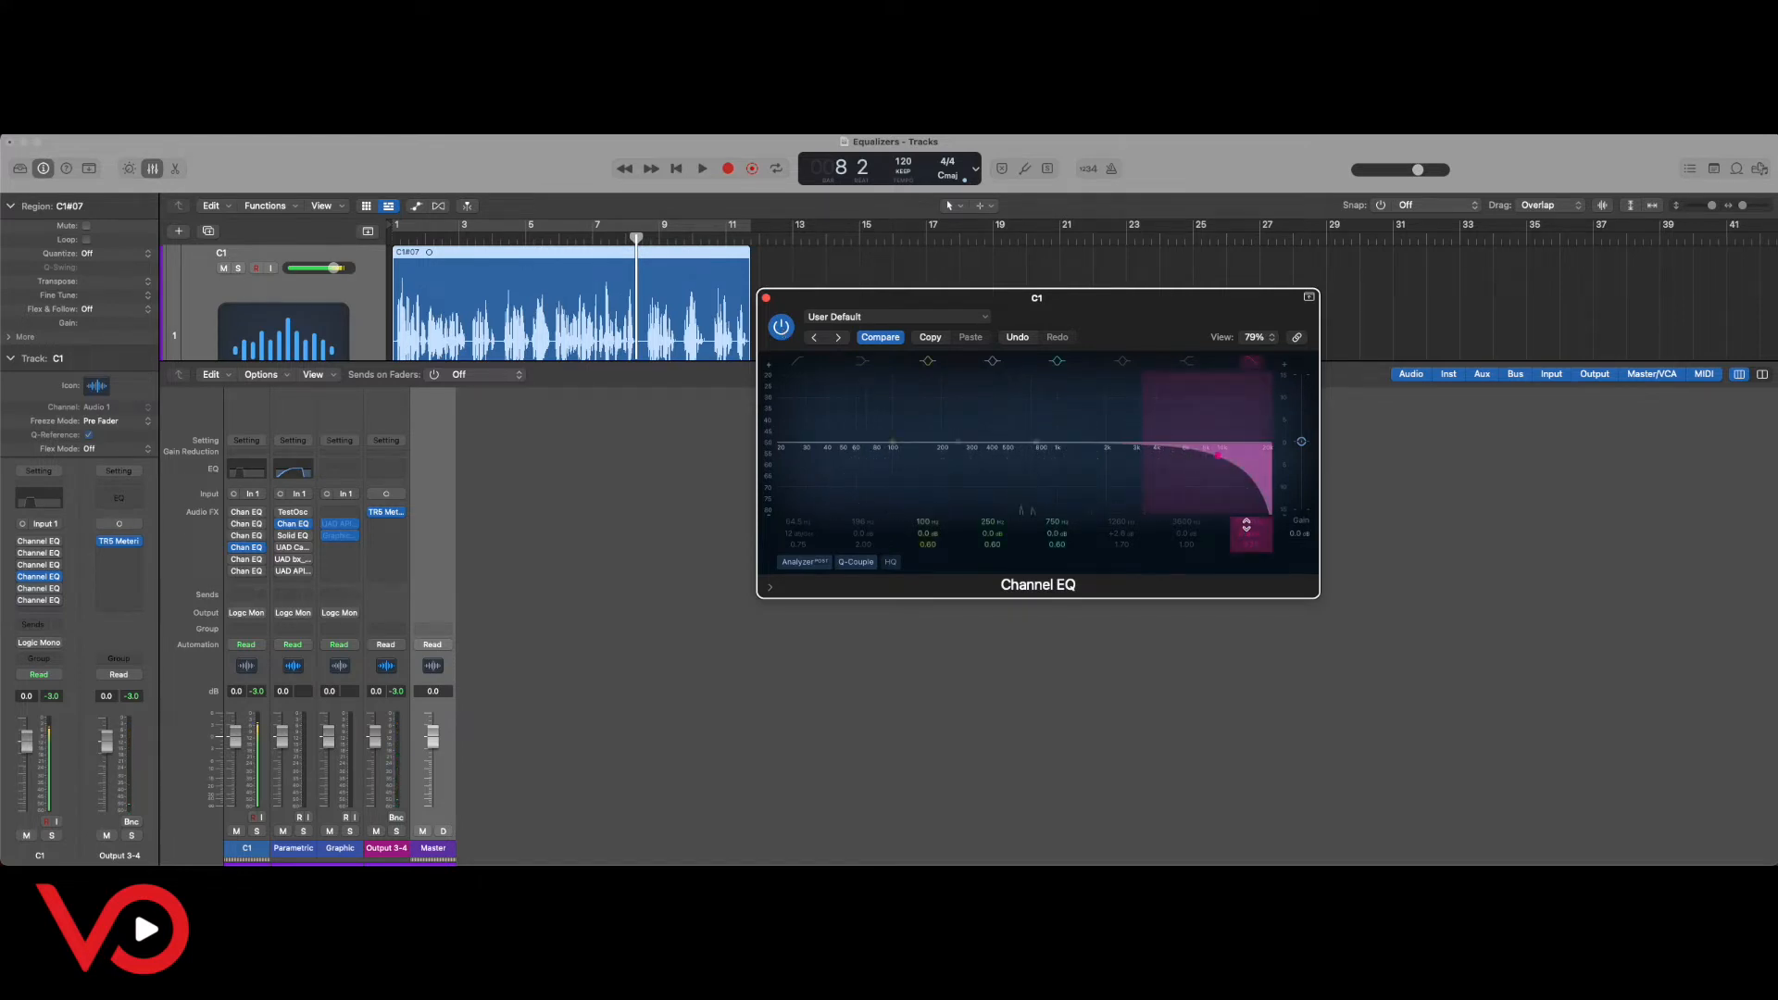
# Raise the high-cut frequency to 11500 Hz and compare the voice track with the EQ bypassed and active.
pyautogui.click(781, 326)
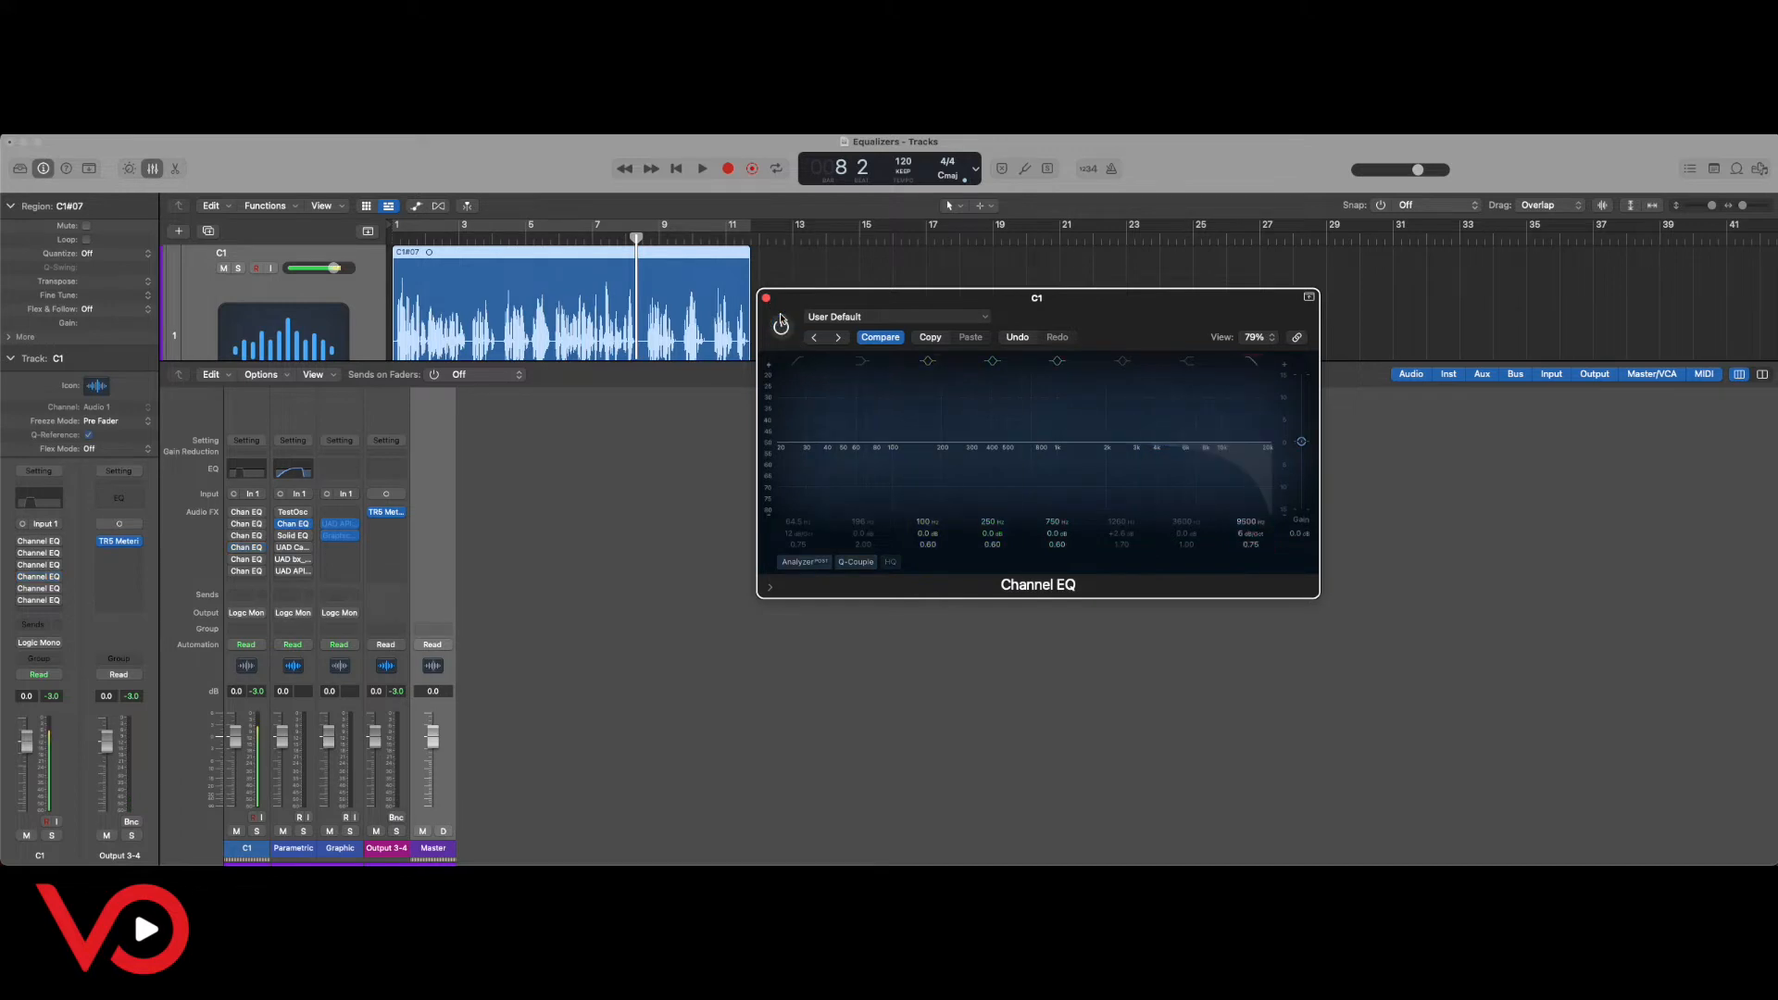
pyautogui.moveTo(1251, 521); pyautogui.dragTo(1251, 510)
pyautogui.press('space')
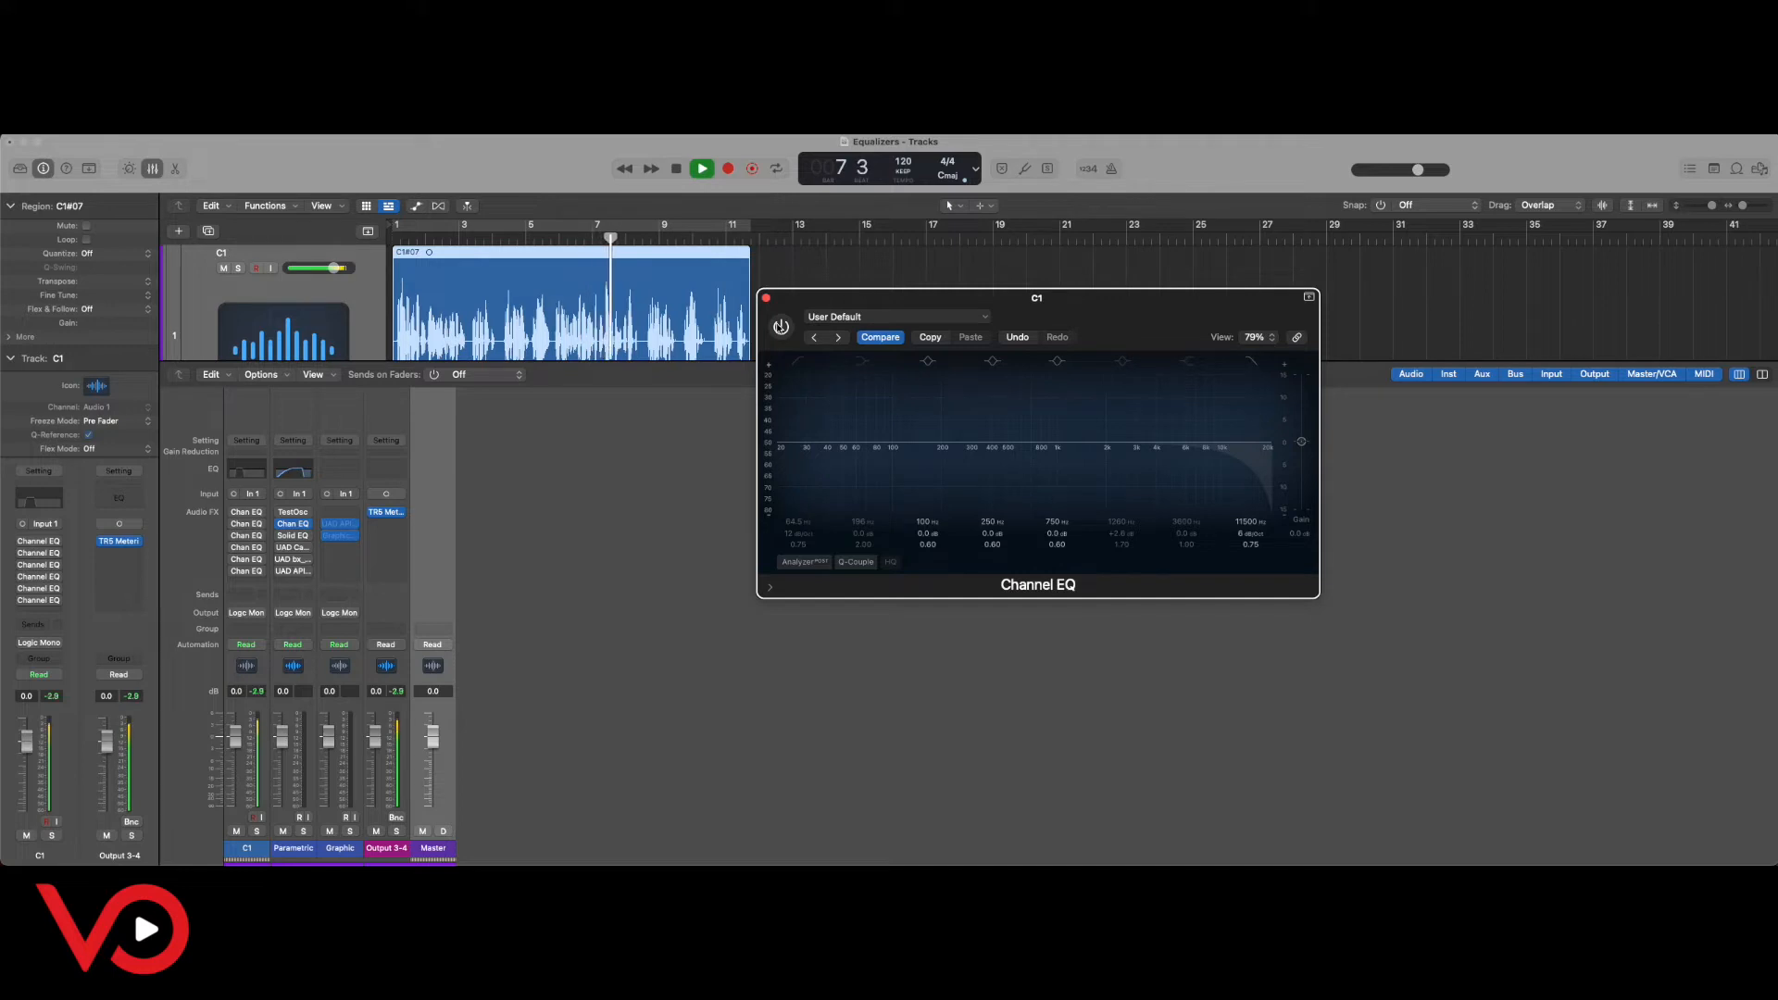
pyautogui.click(782, 327)
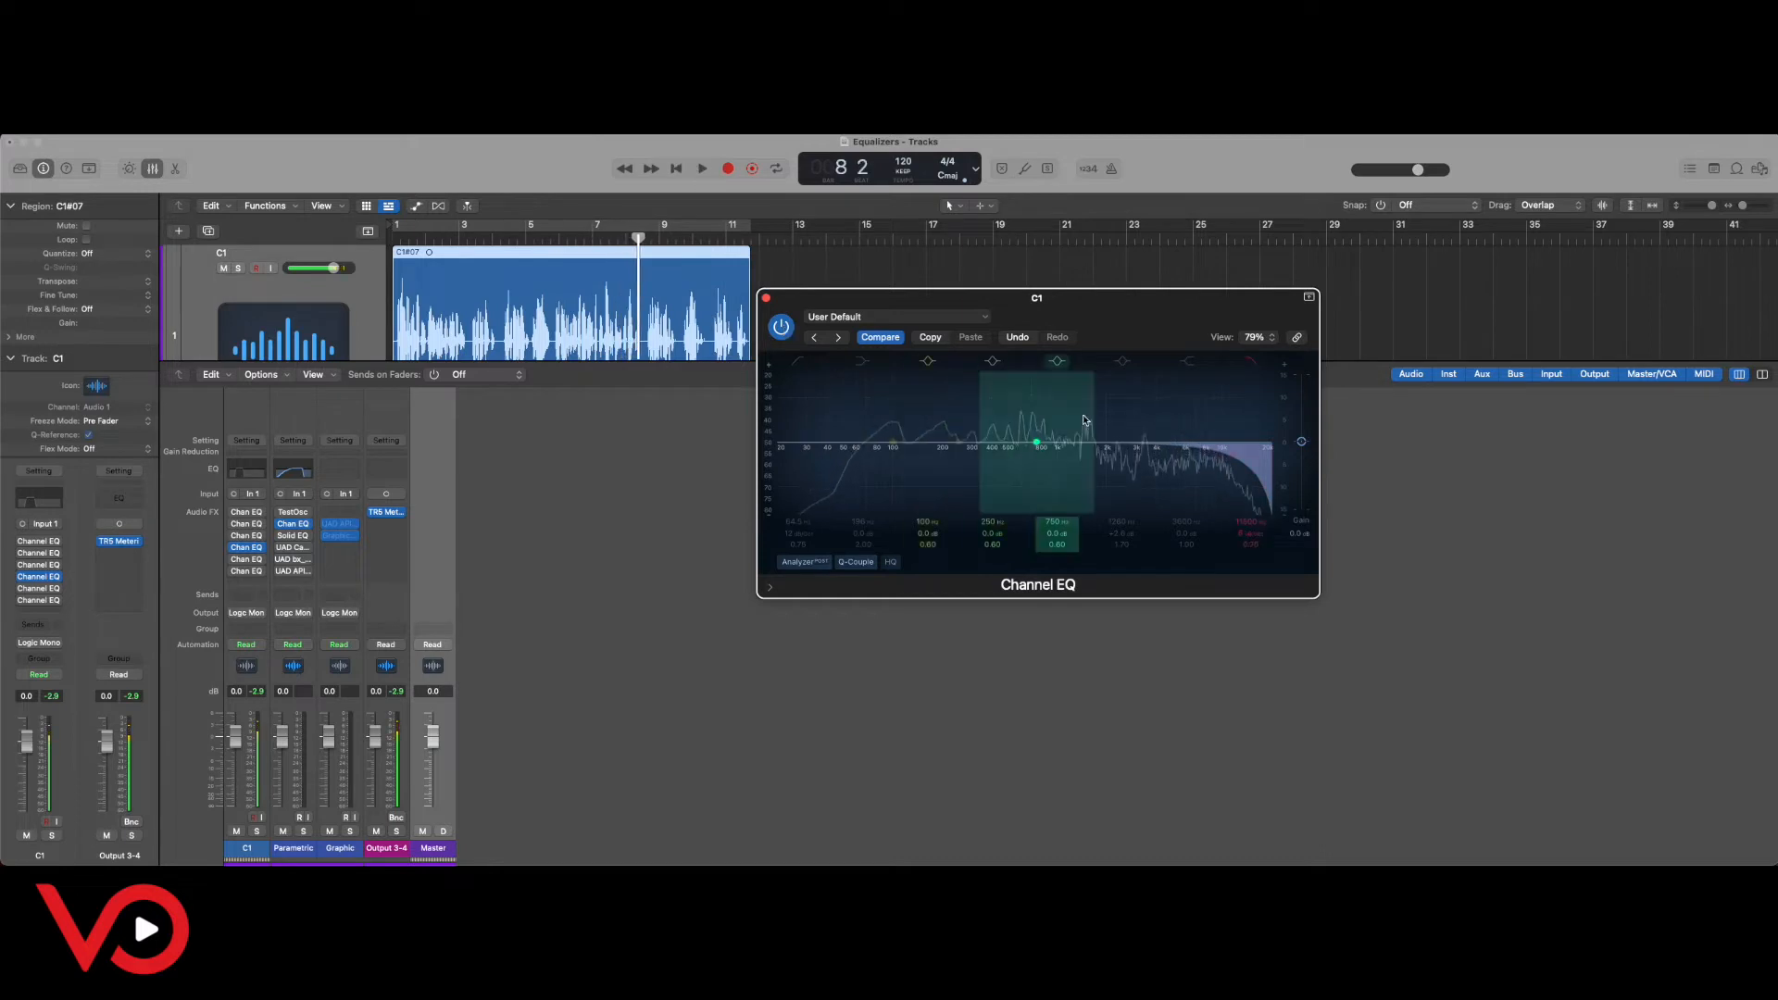
pyautogui.press('space')
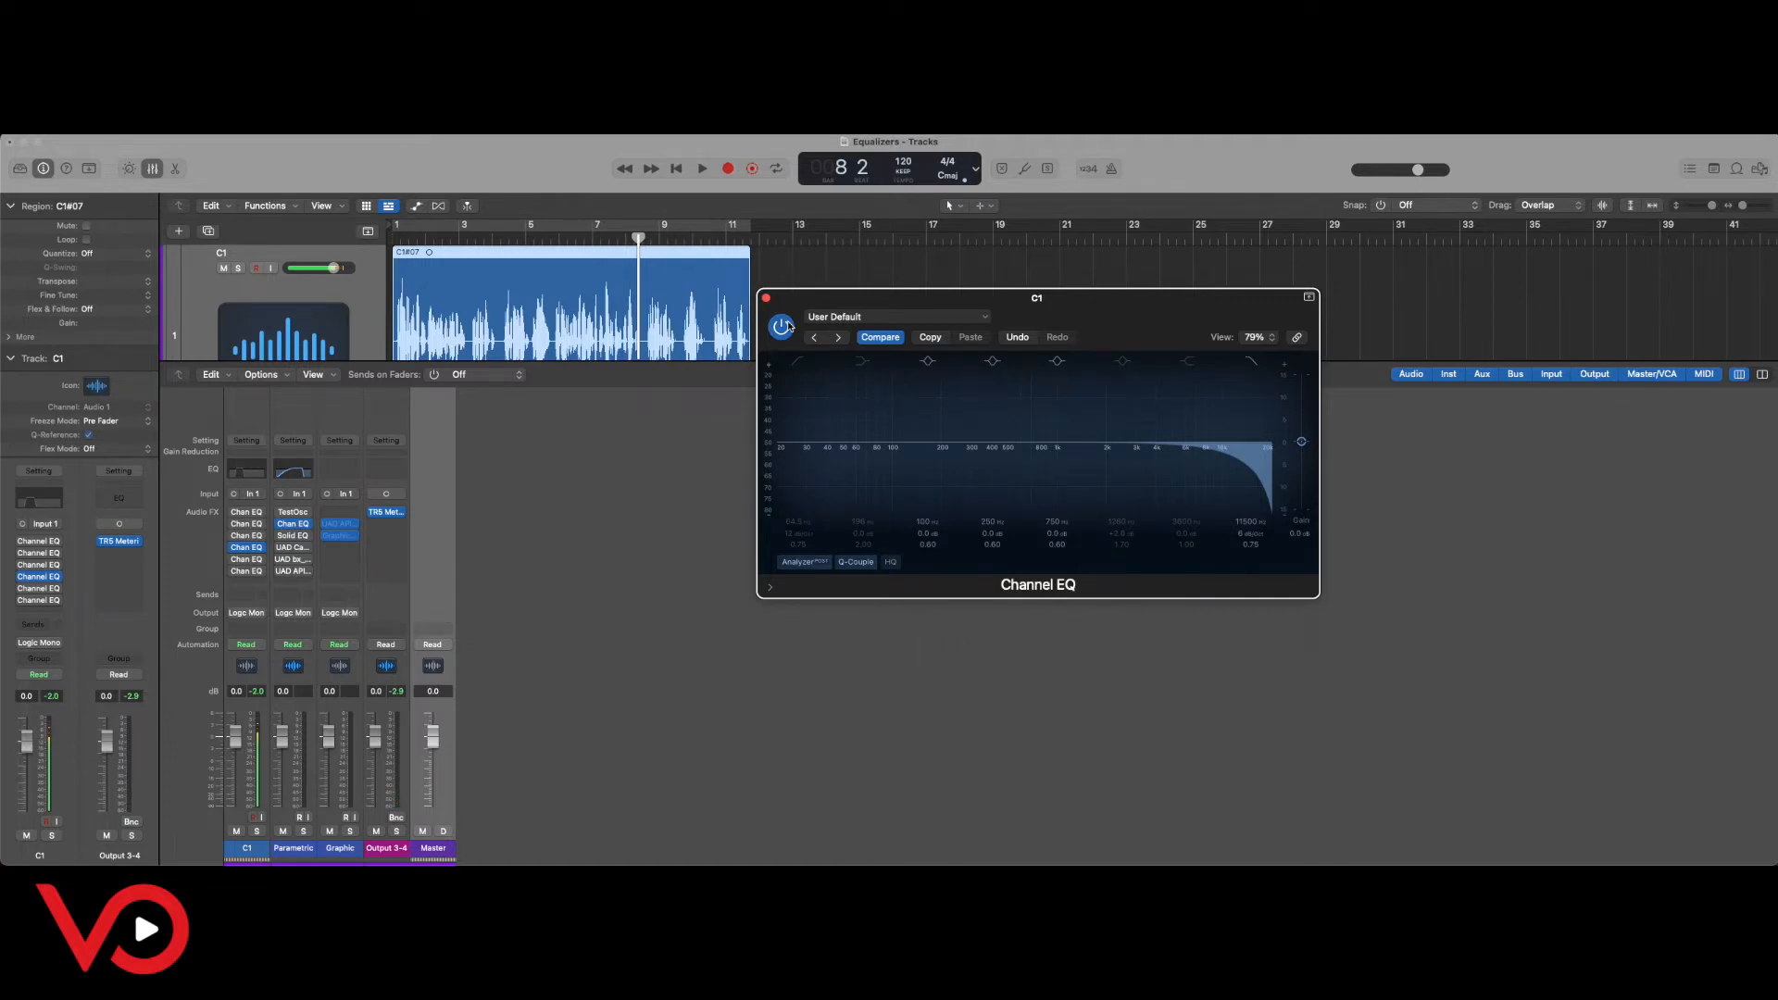
# Audition the voice track from bar 7 with the EQ active, fine-tuning the high-cut frequency to 10900 Hz between playbacks.
pyautogui.press('space')
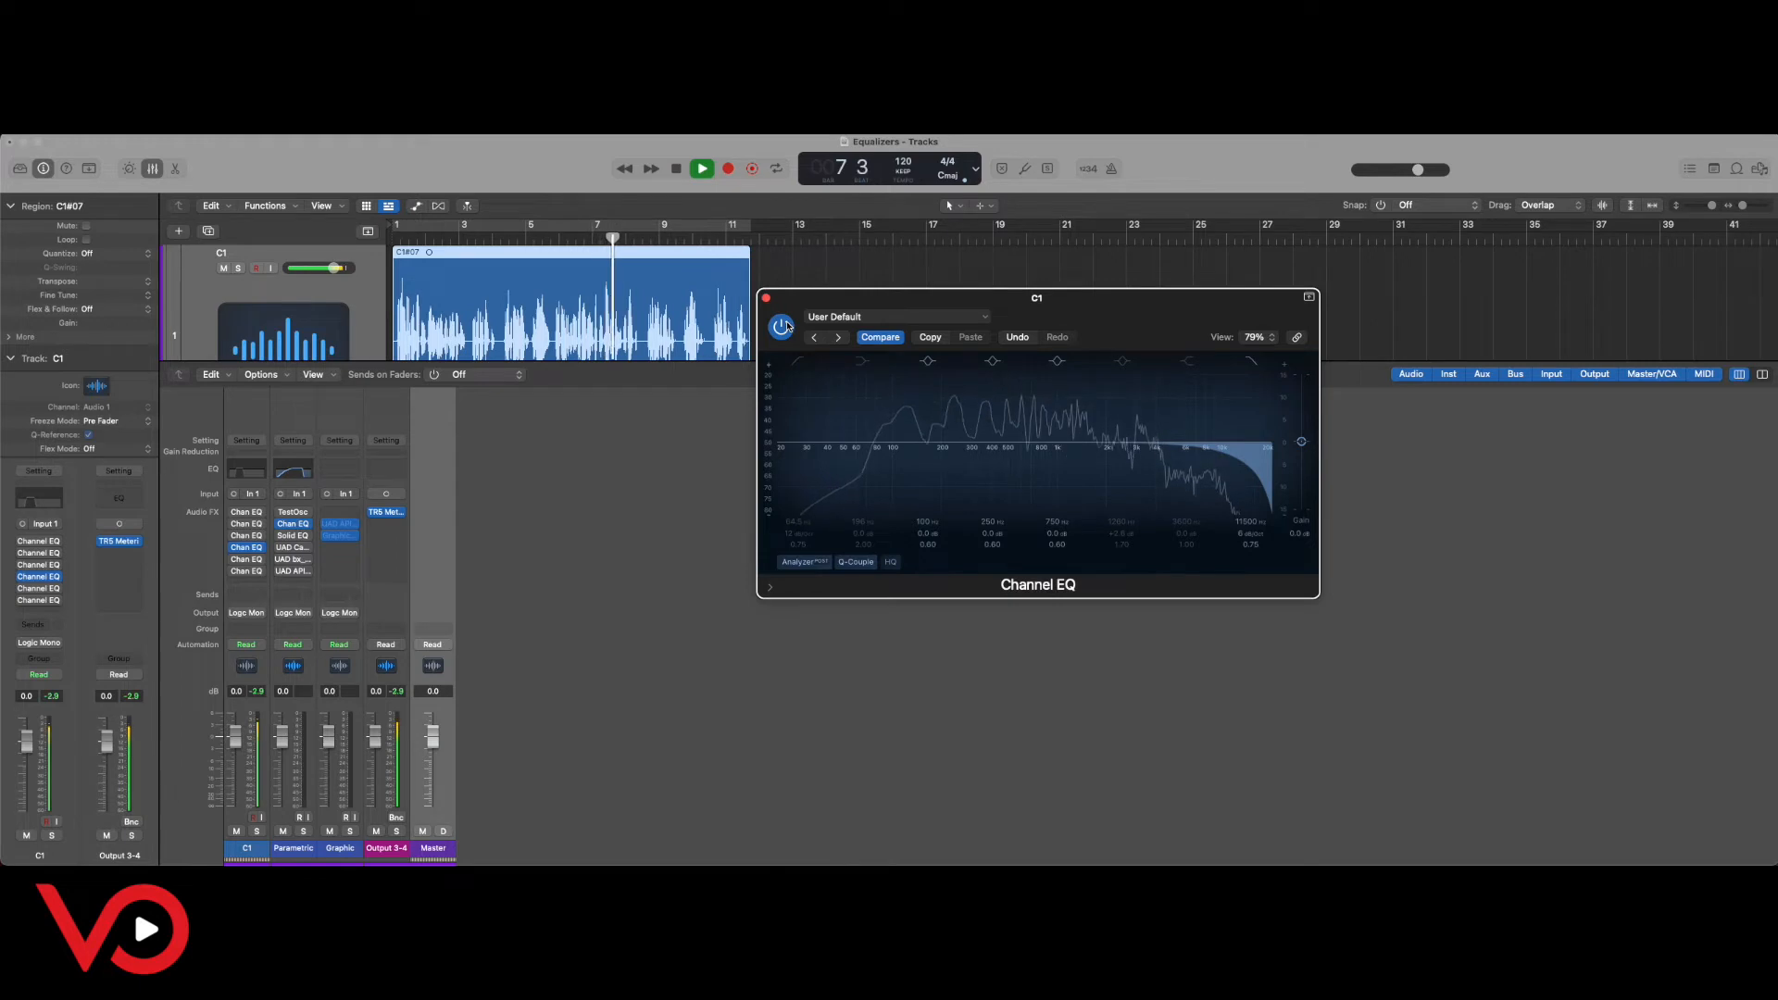
pyautogui.press('space')
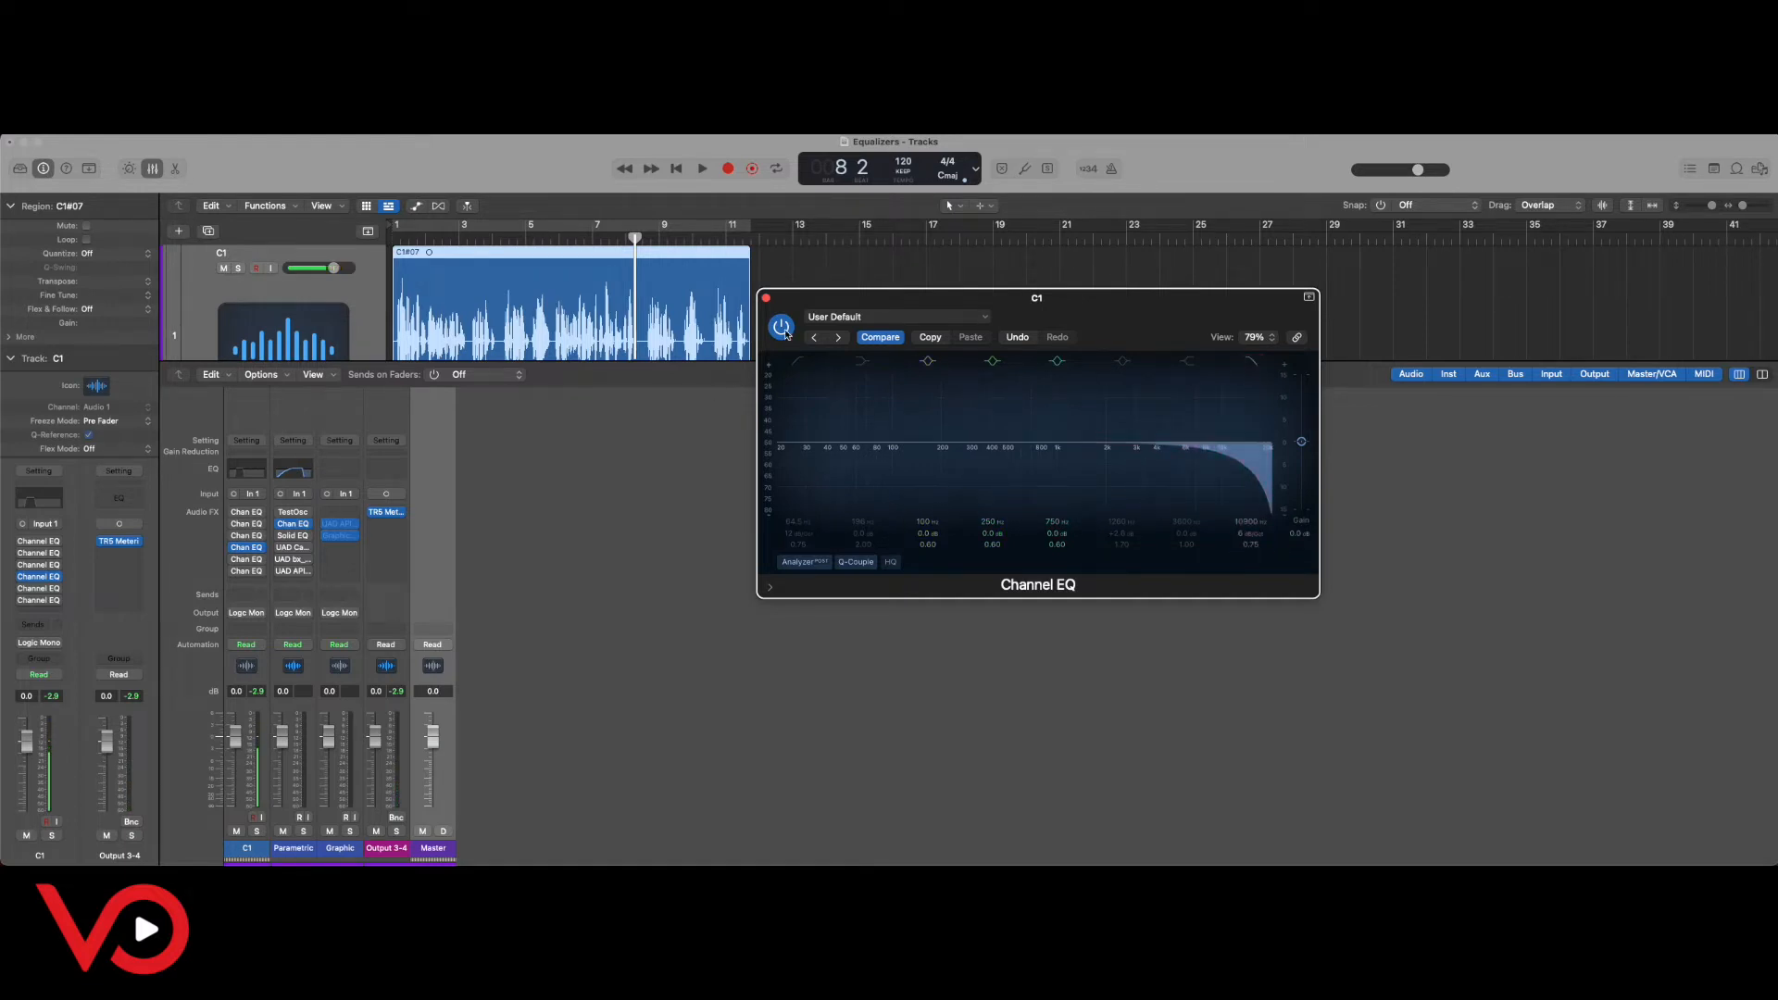
pyautogui.press('space')
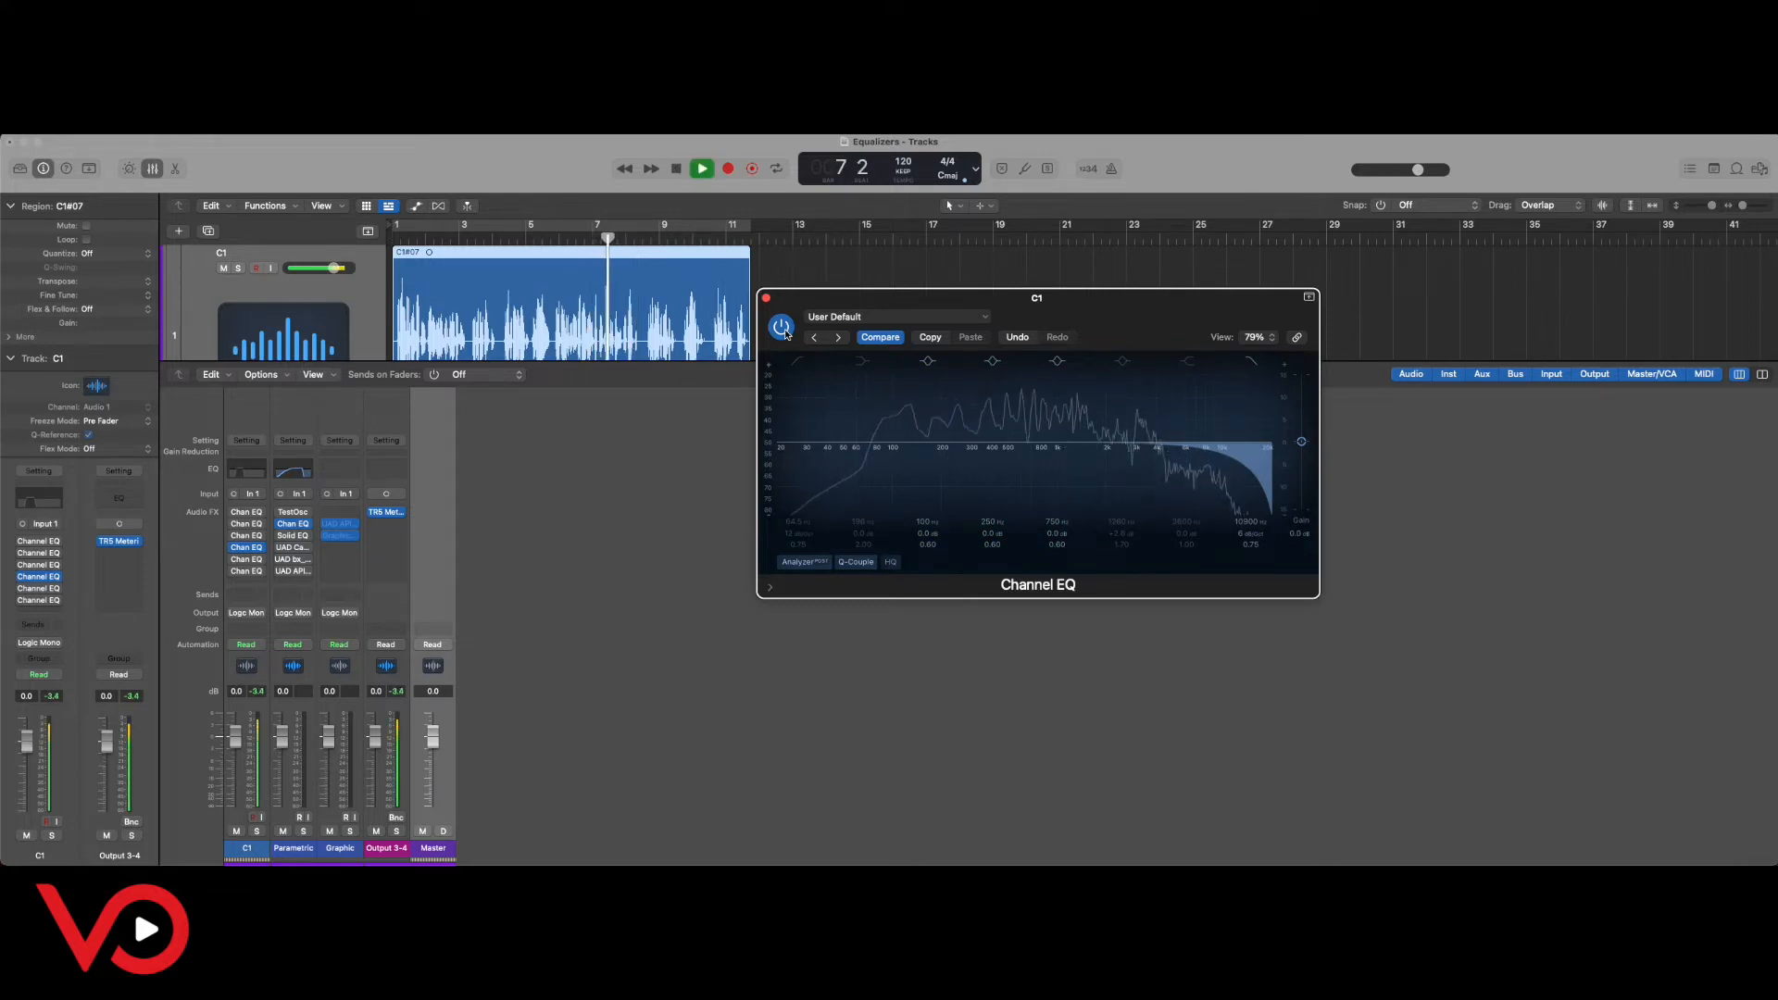
pyautogui.press('space')
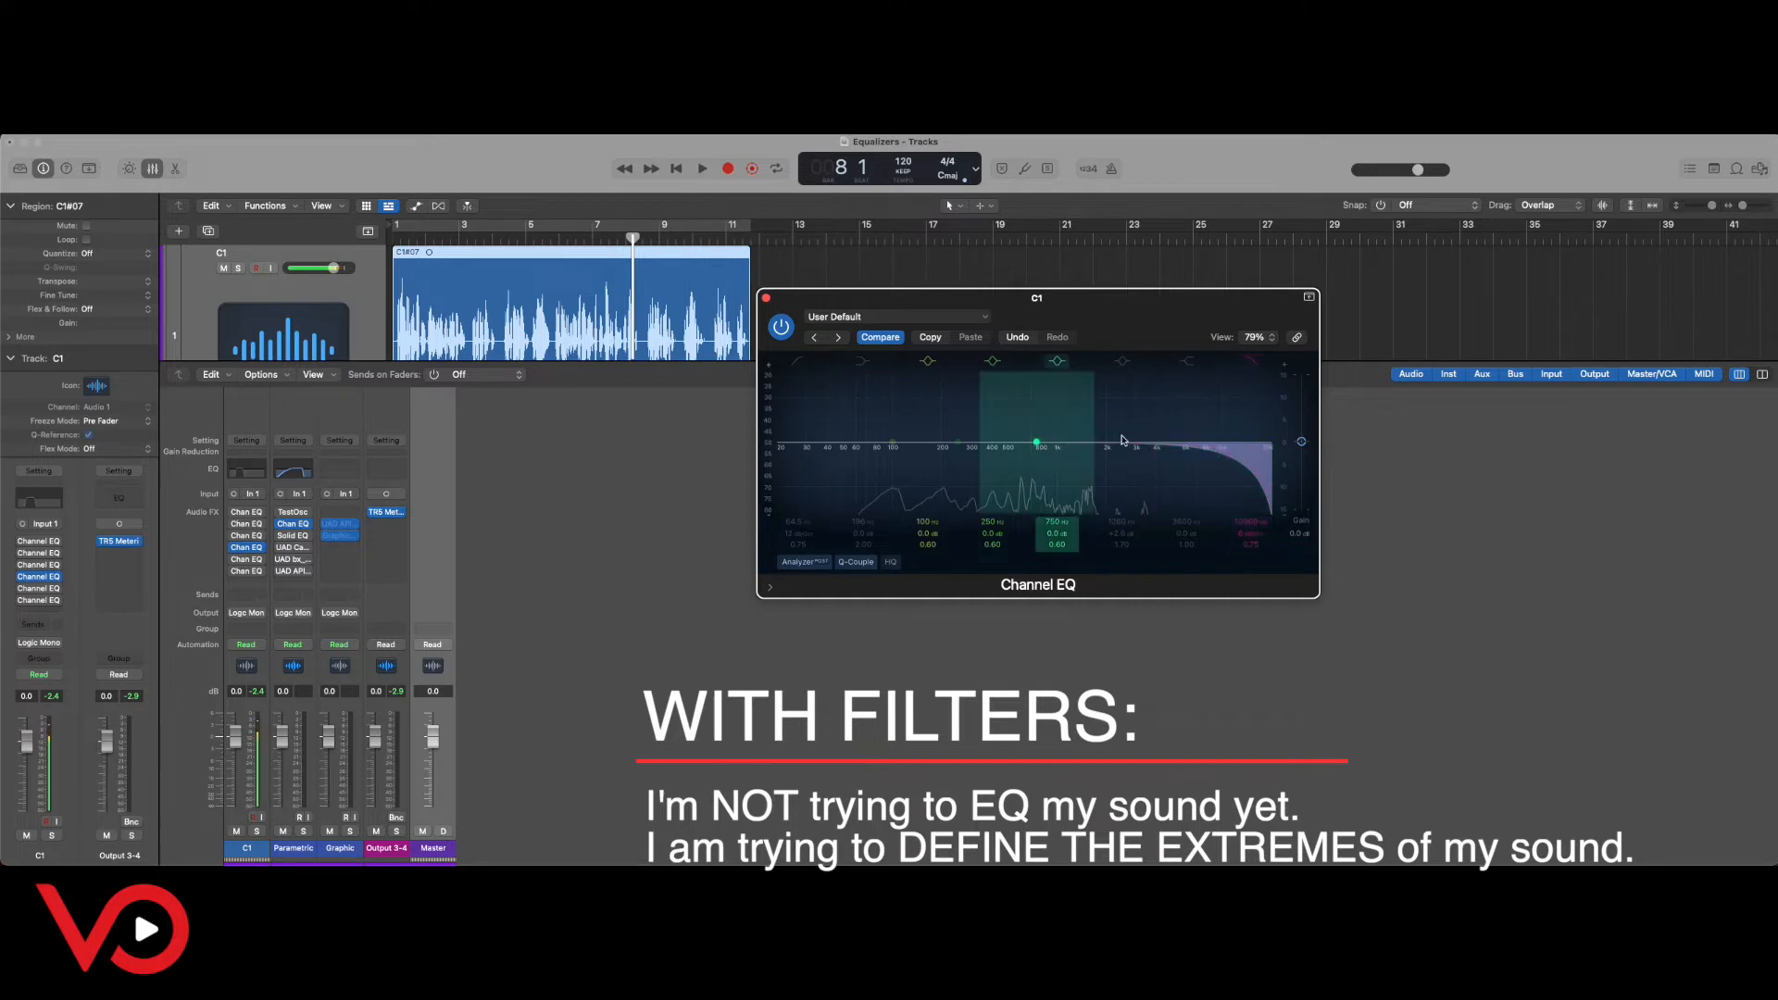
# Turn cycle playback back on, bypass the Channel EQ, and re-enable its low-cut filter.
pyautogui.click(657, 222)
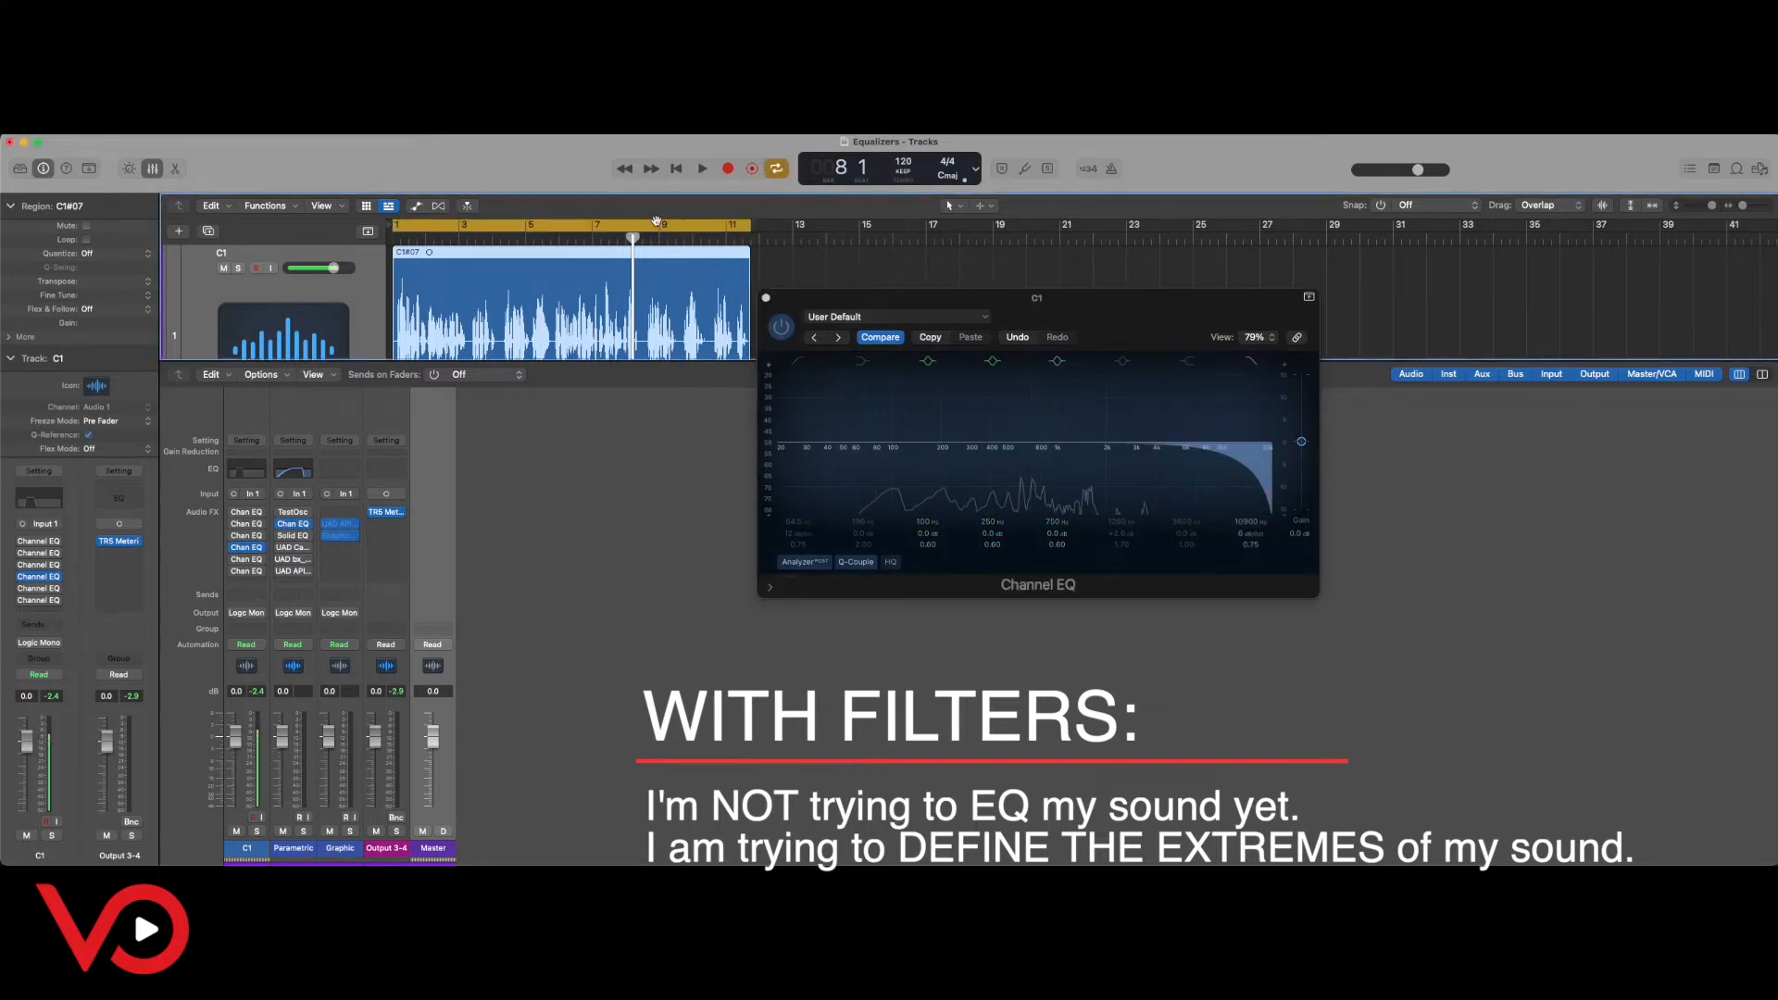
pyautogui.click(781, 326)
pyautogui.click(794, 359)
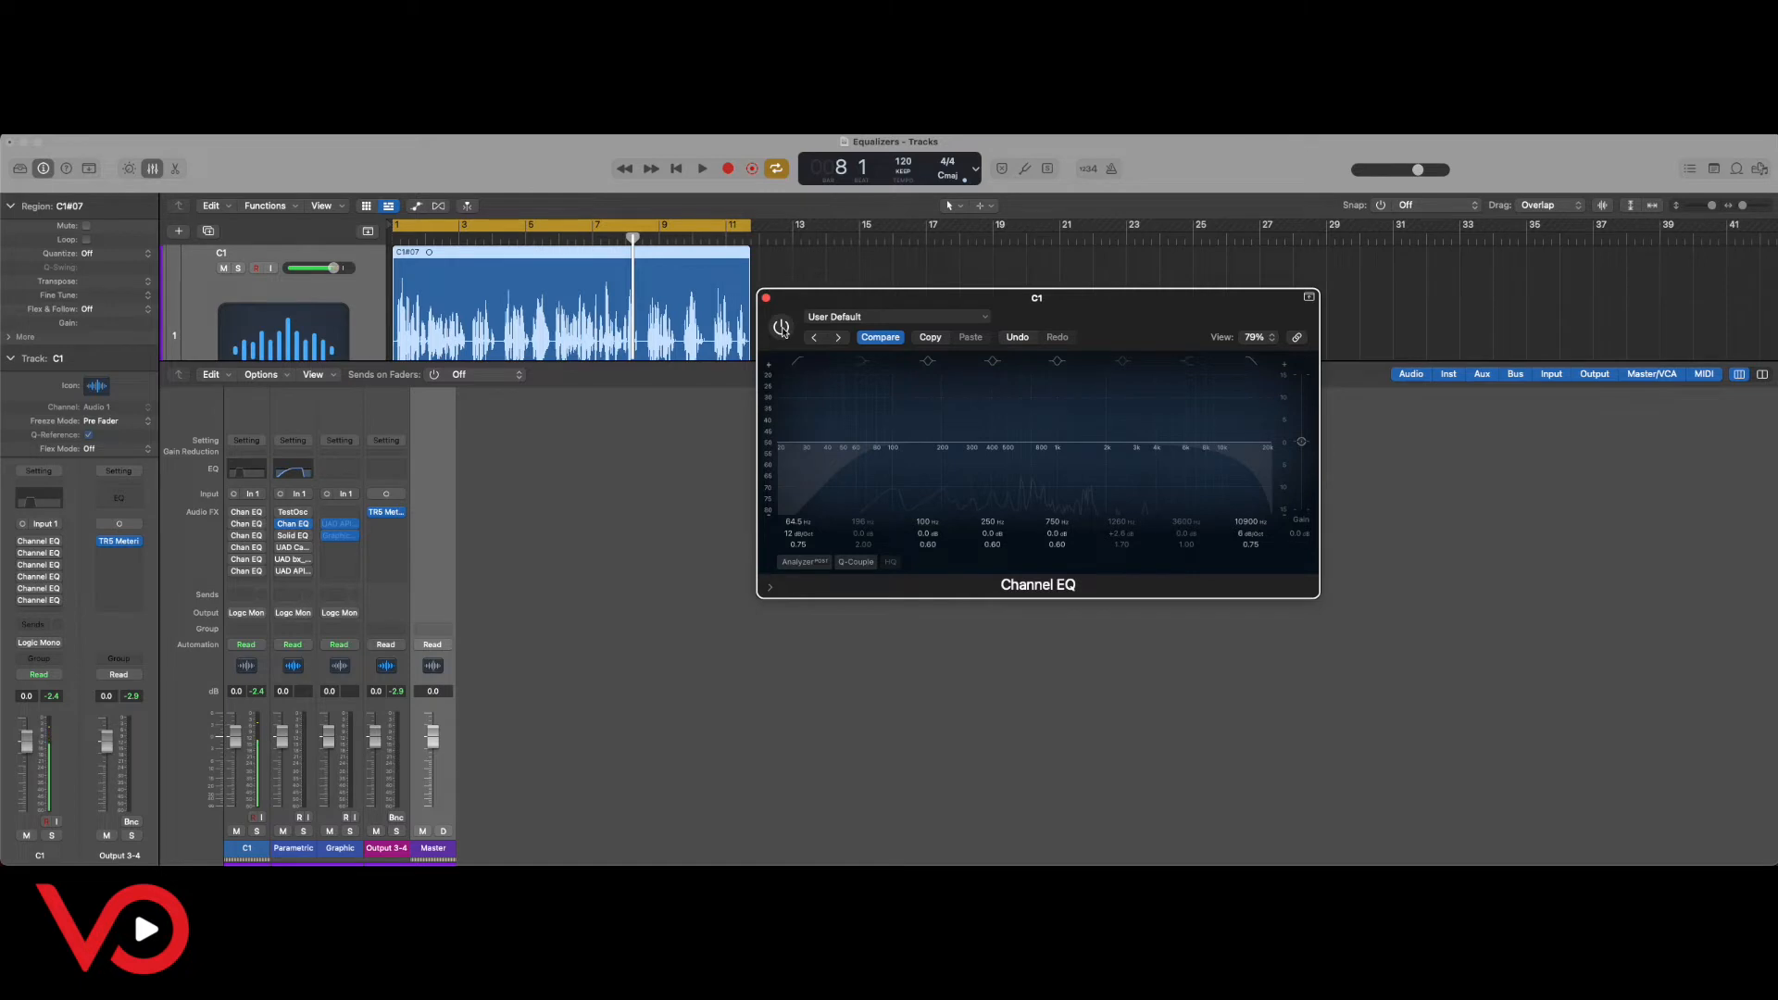
# Compare the voice track with both filters bypassed and active, stop playback, and set the low-cut frequency to 64.5 Hz.
pyautogui.press('space')
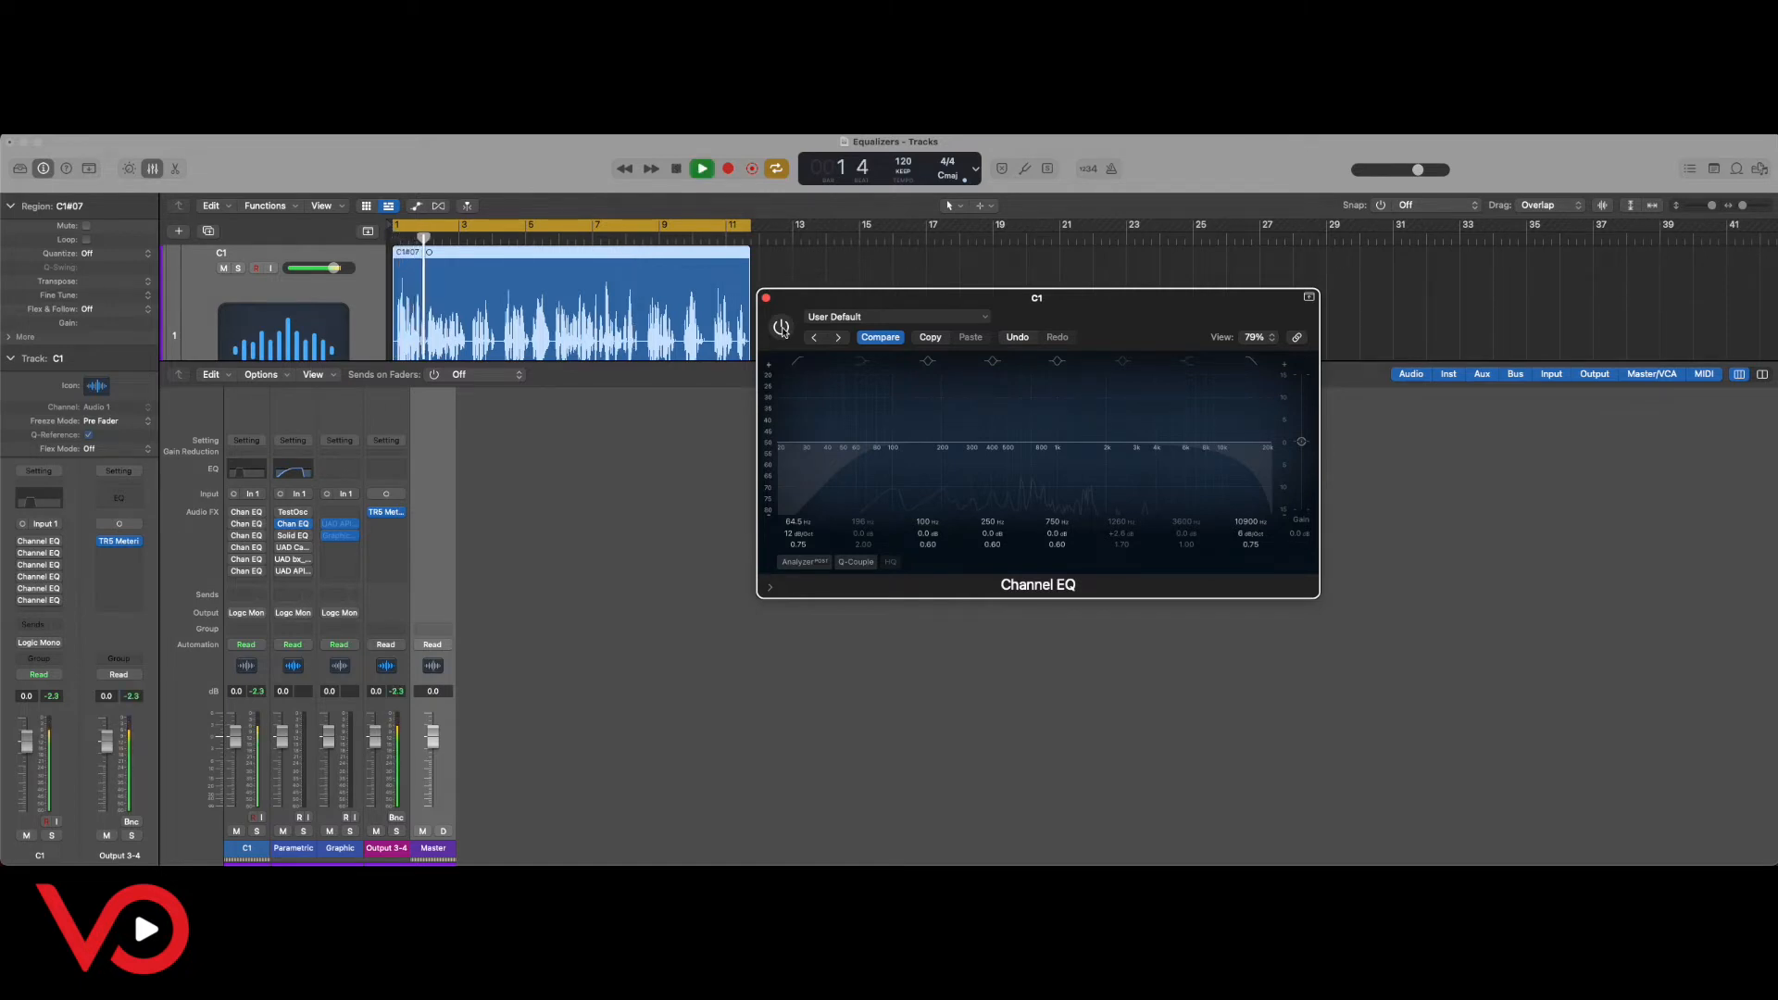
pyautogui.press('space')
pyautogui.click(782, 328)
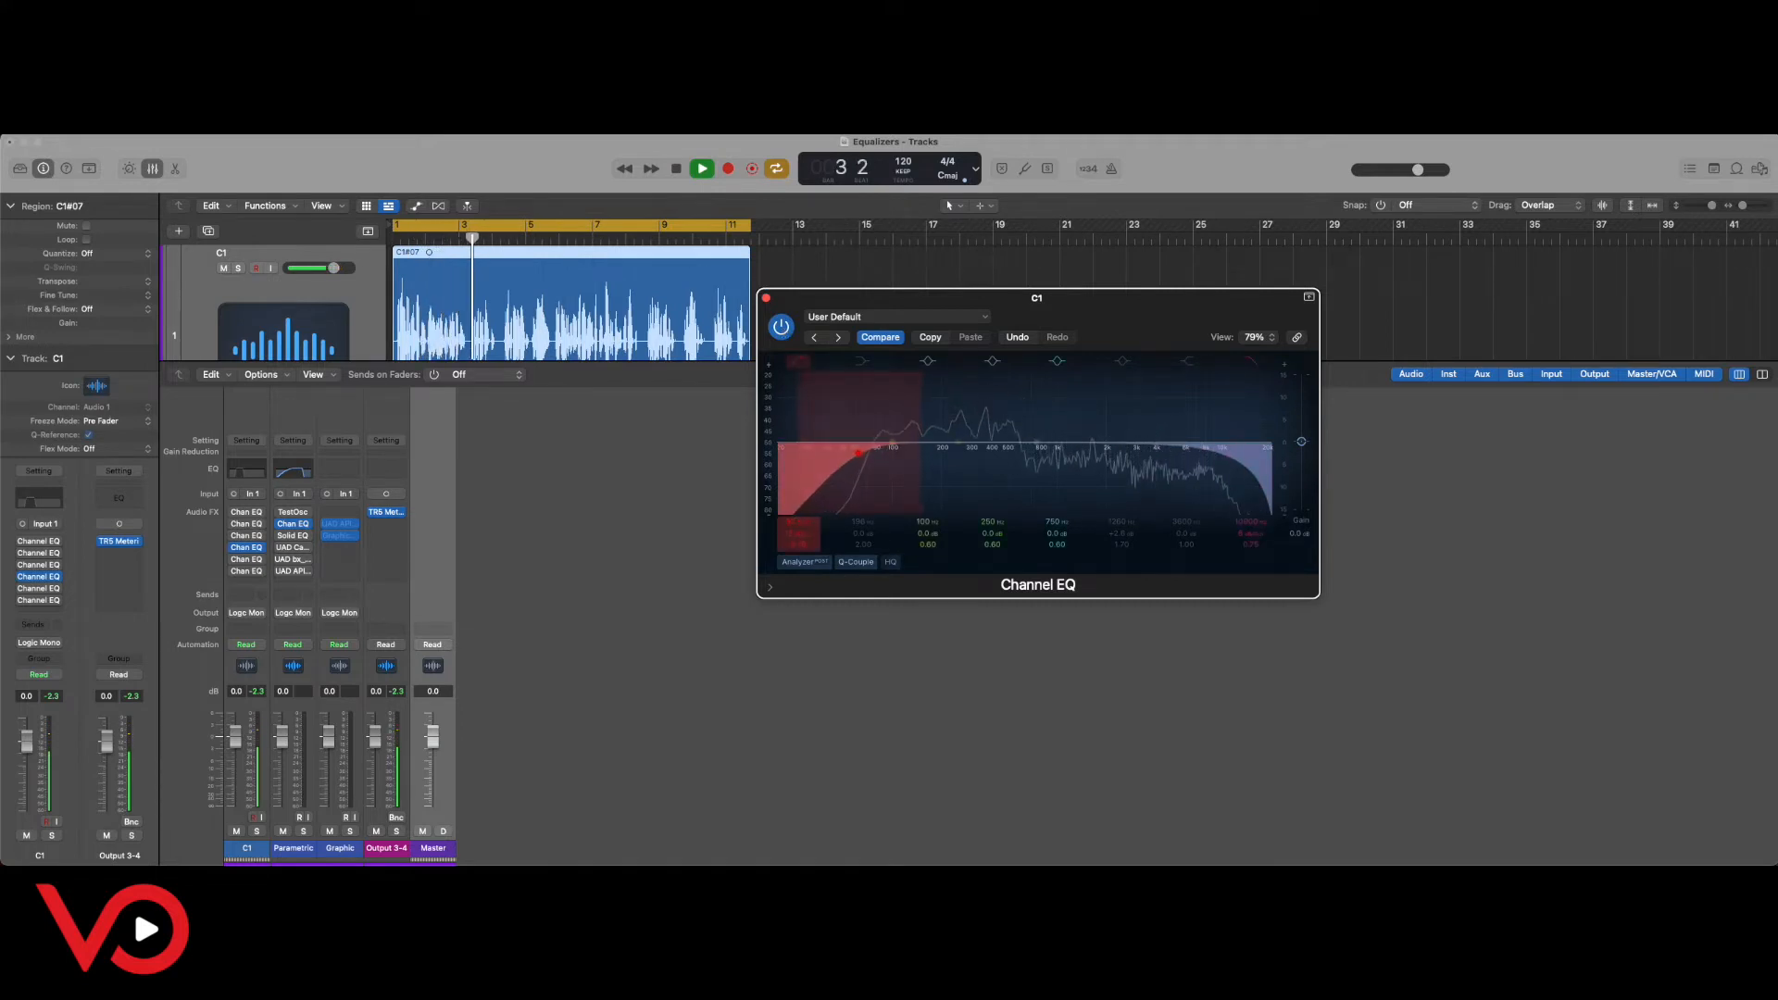
pyautogui.click(782, 328)
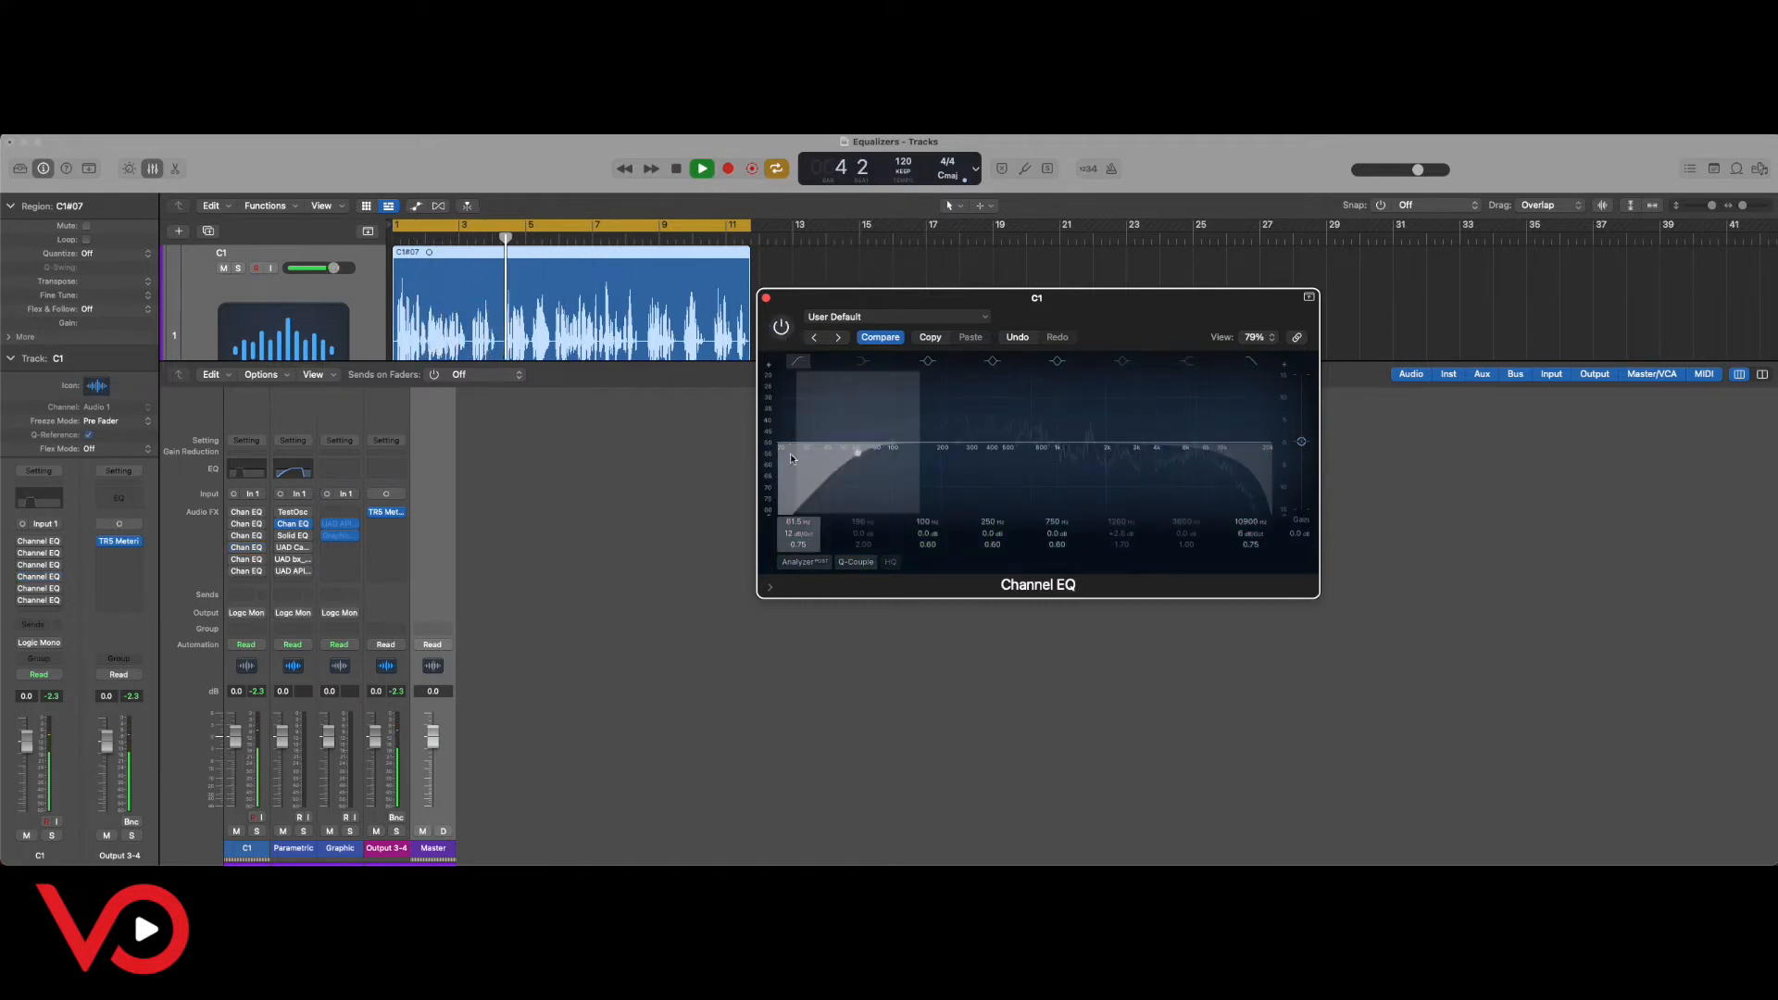
pyautogui.press('space')
pyautogui.moveTo(858, 453); pyautogui.dragTo(861, 453)
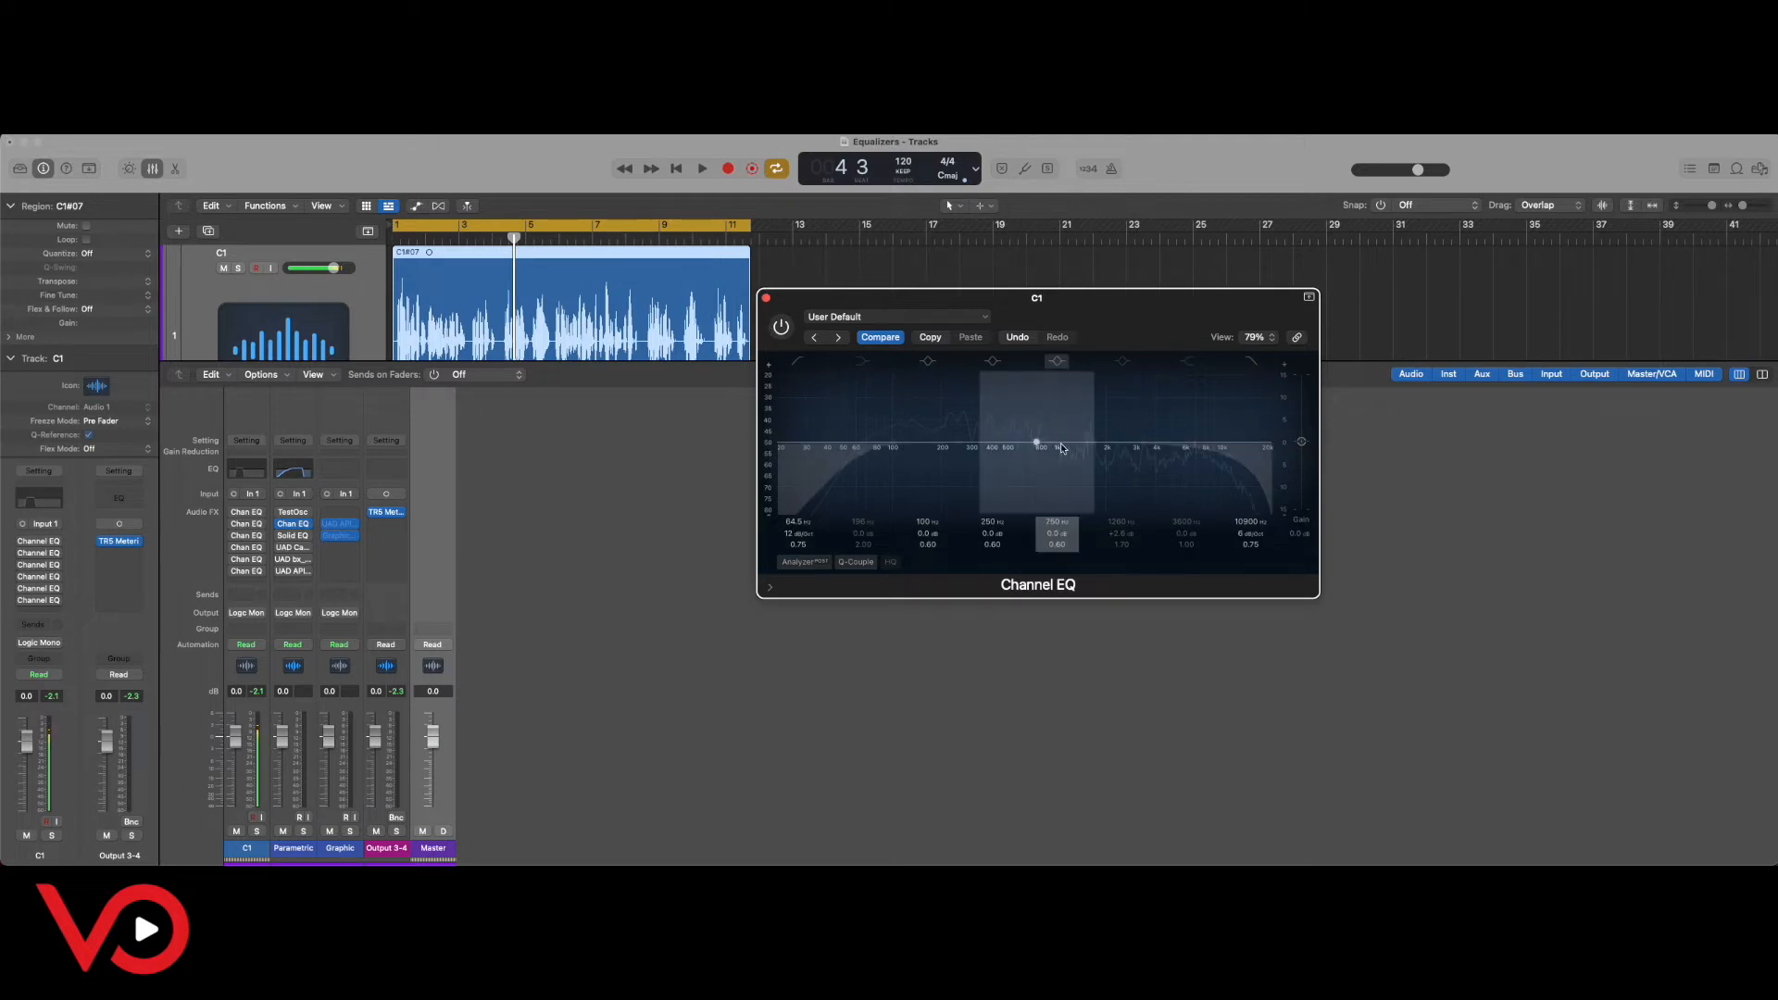
pyautogui.moveTo(1052, 448)
pyautogui.mouseDown()
pyautogui.moveTo(1041, 374)
pyautogui.moveTo(1164, 376)
pyautogui.moveTo(921, 375)
pyautogui.moveTo(1191, 382)
pyautogui.moveTo(912, 380)
pyautogui.moveTo(1040, 393)
pyautogui.moveTo(1038, 445)
pyautogui.mouseUp()
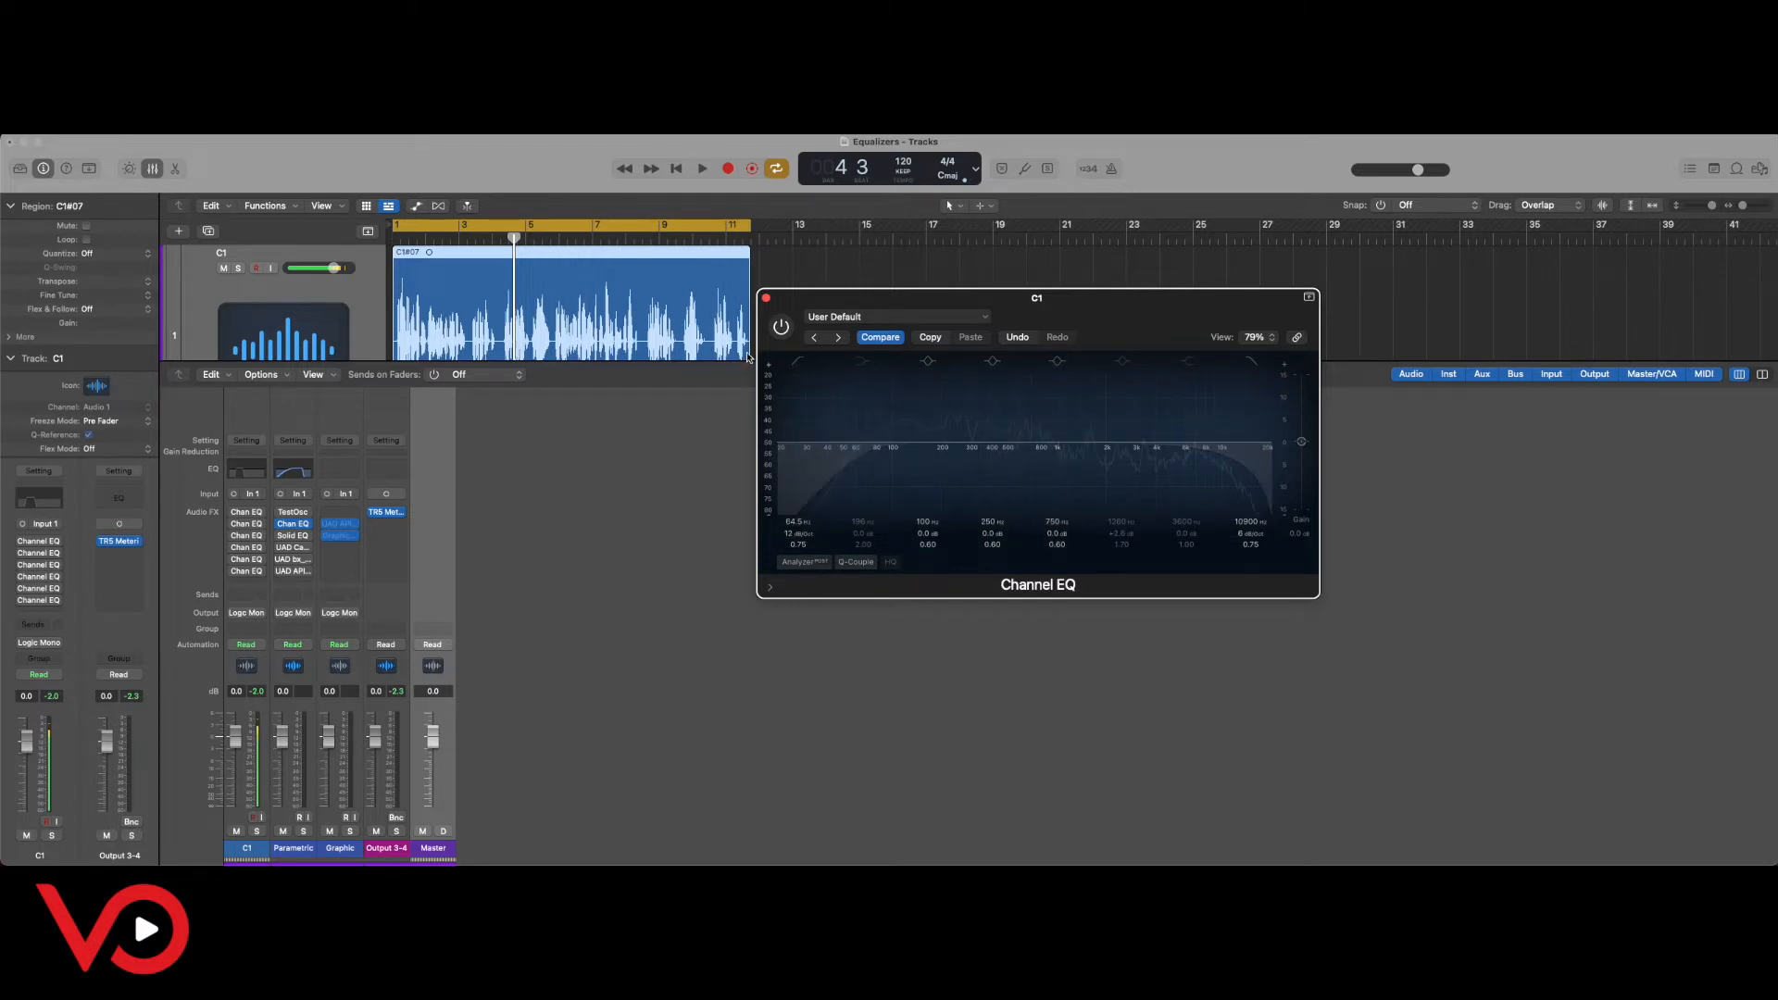
pyautogui.click(781, 327)
pyautogui.click(781, 327)
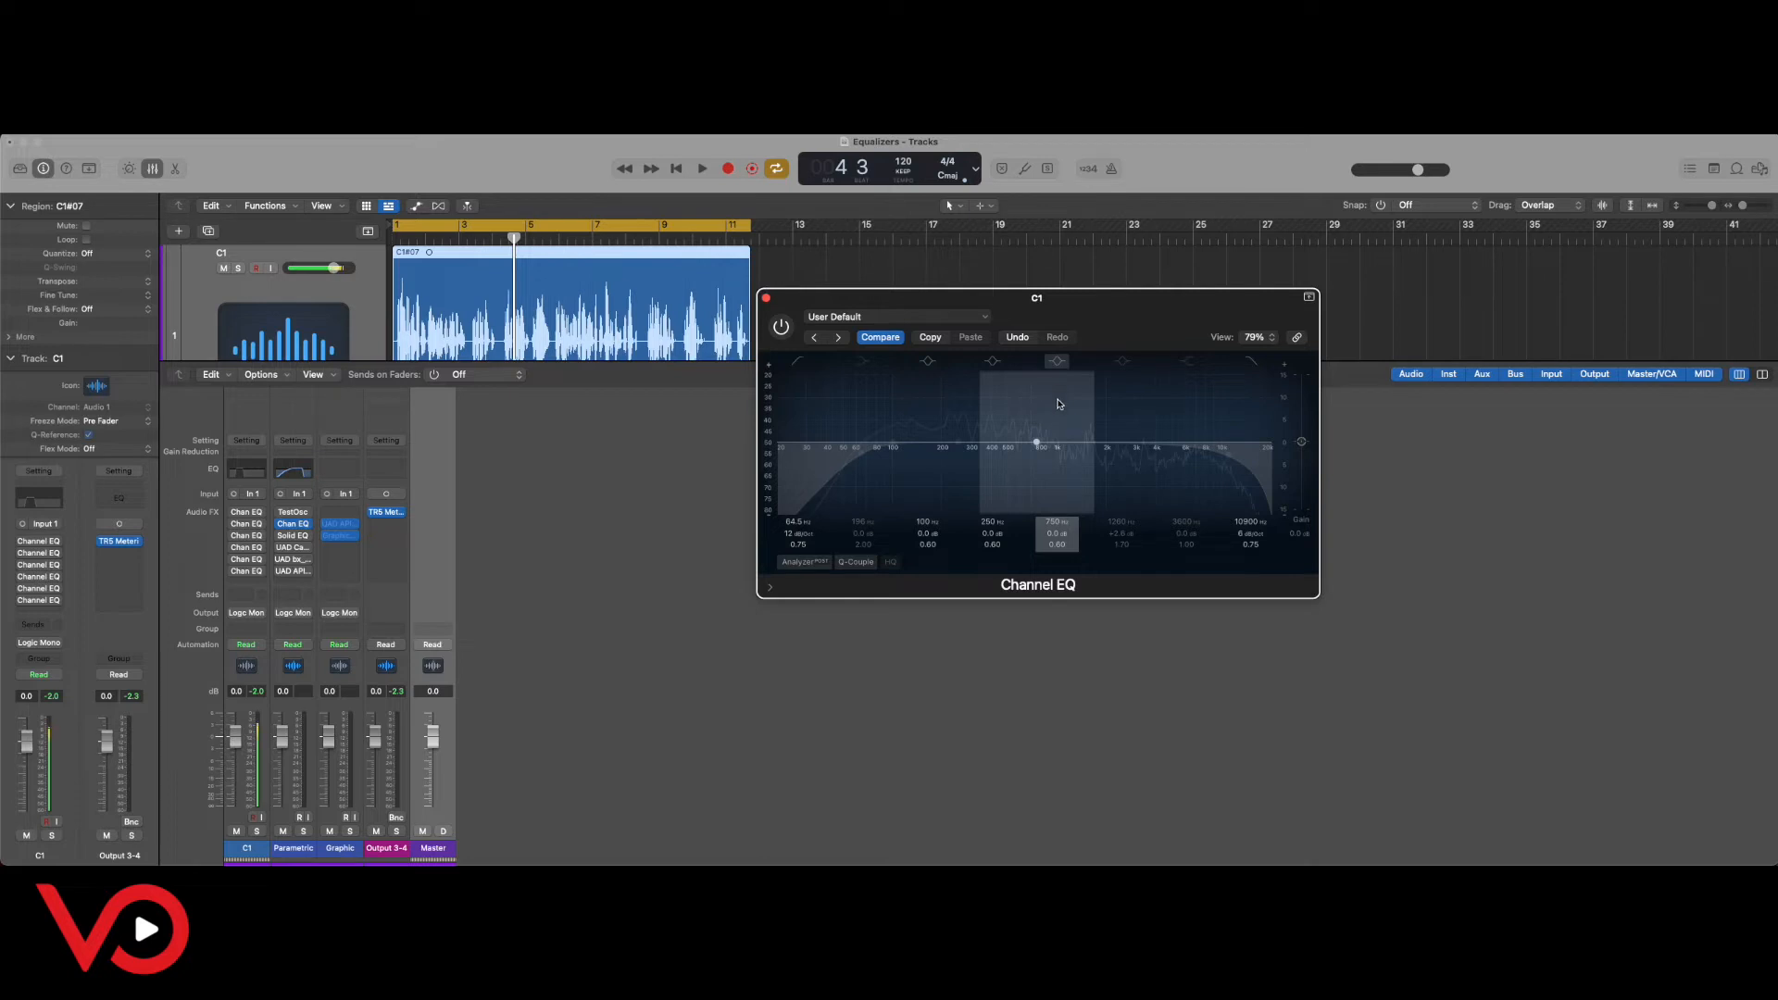
pyautogui.moveTo(1037, 442)
pyautogui.mouseDown()
pyautogui.moveTo(1034, 363)
pyautogui.moveTo(1126, 361)
pyautogui.moveTo(815, 365)
pyautogui.moveTo(1163, 379)
pyautogui.moveTo(1023, 355)
pyautogui.moveTo(1031, 443)
pyautogui.mouseUp()
pyautogui.press('super+z')
pyautogui.click(781, 326)
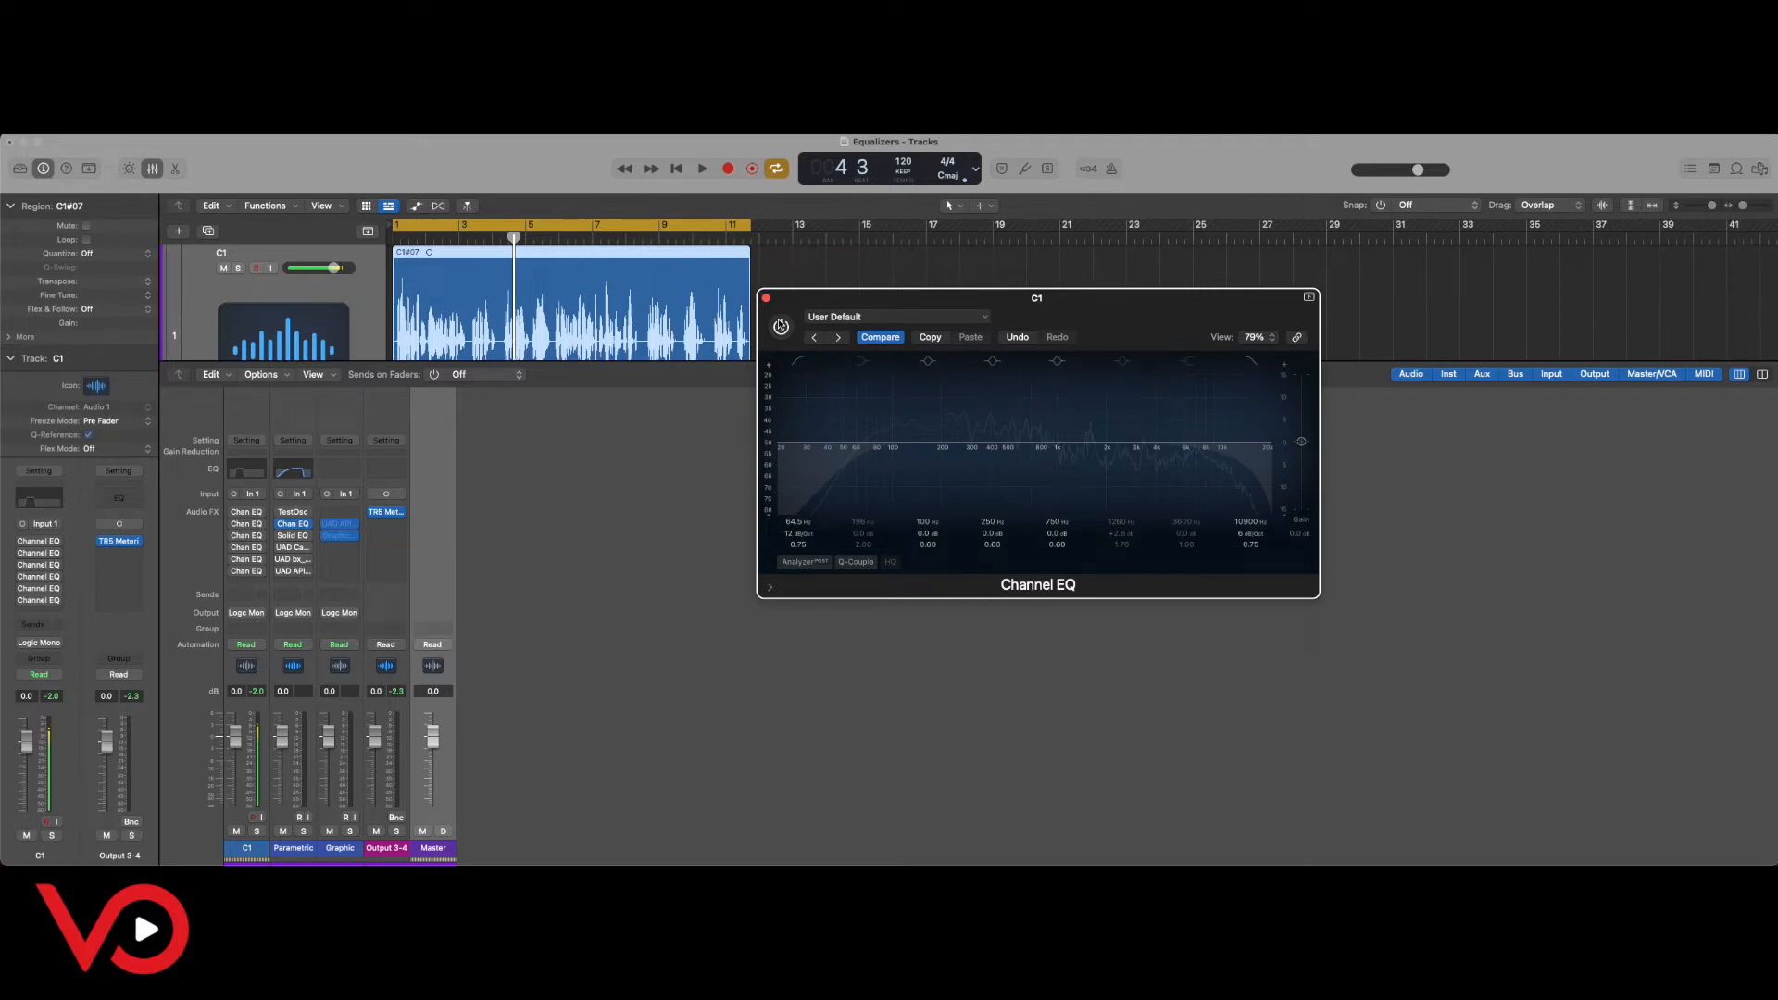
# Play the voice track from the start and compare it with the Channel EQ bypassed and active.
pyautogui.press('space')
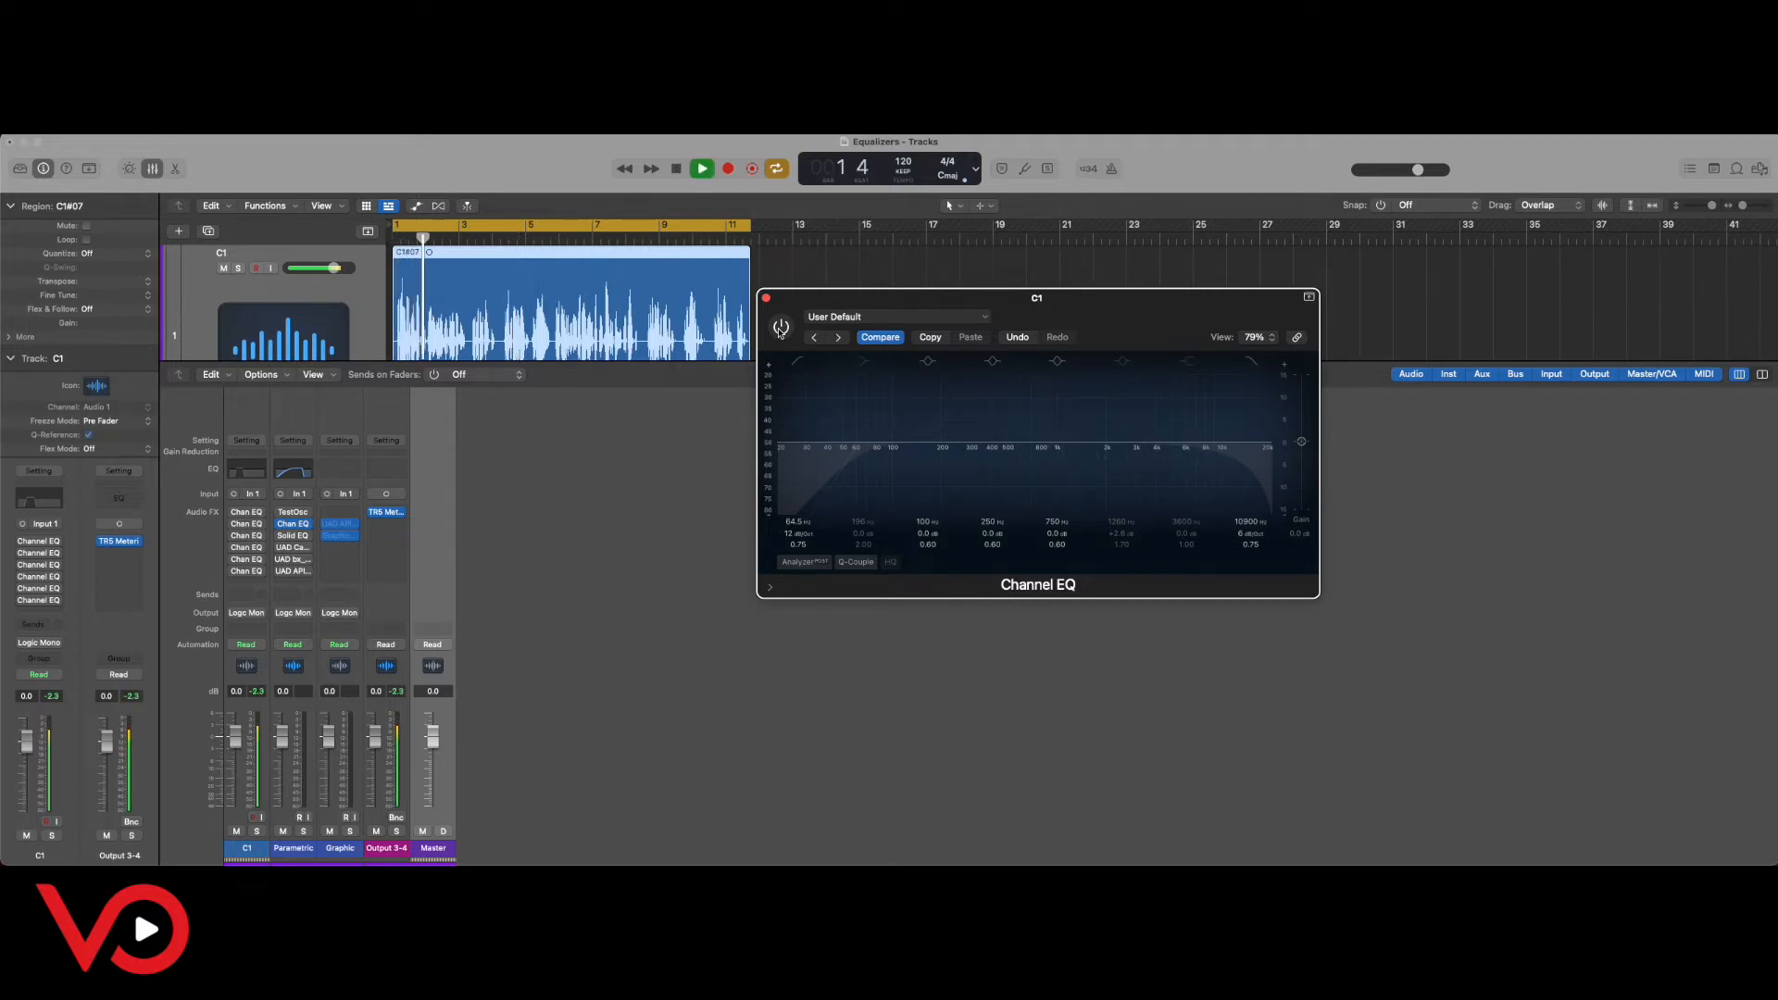
pyautogui.click(780, 328)
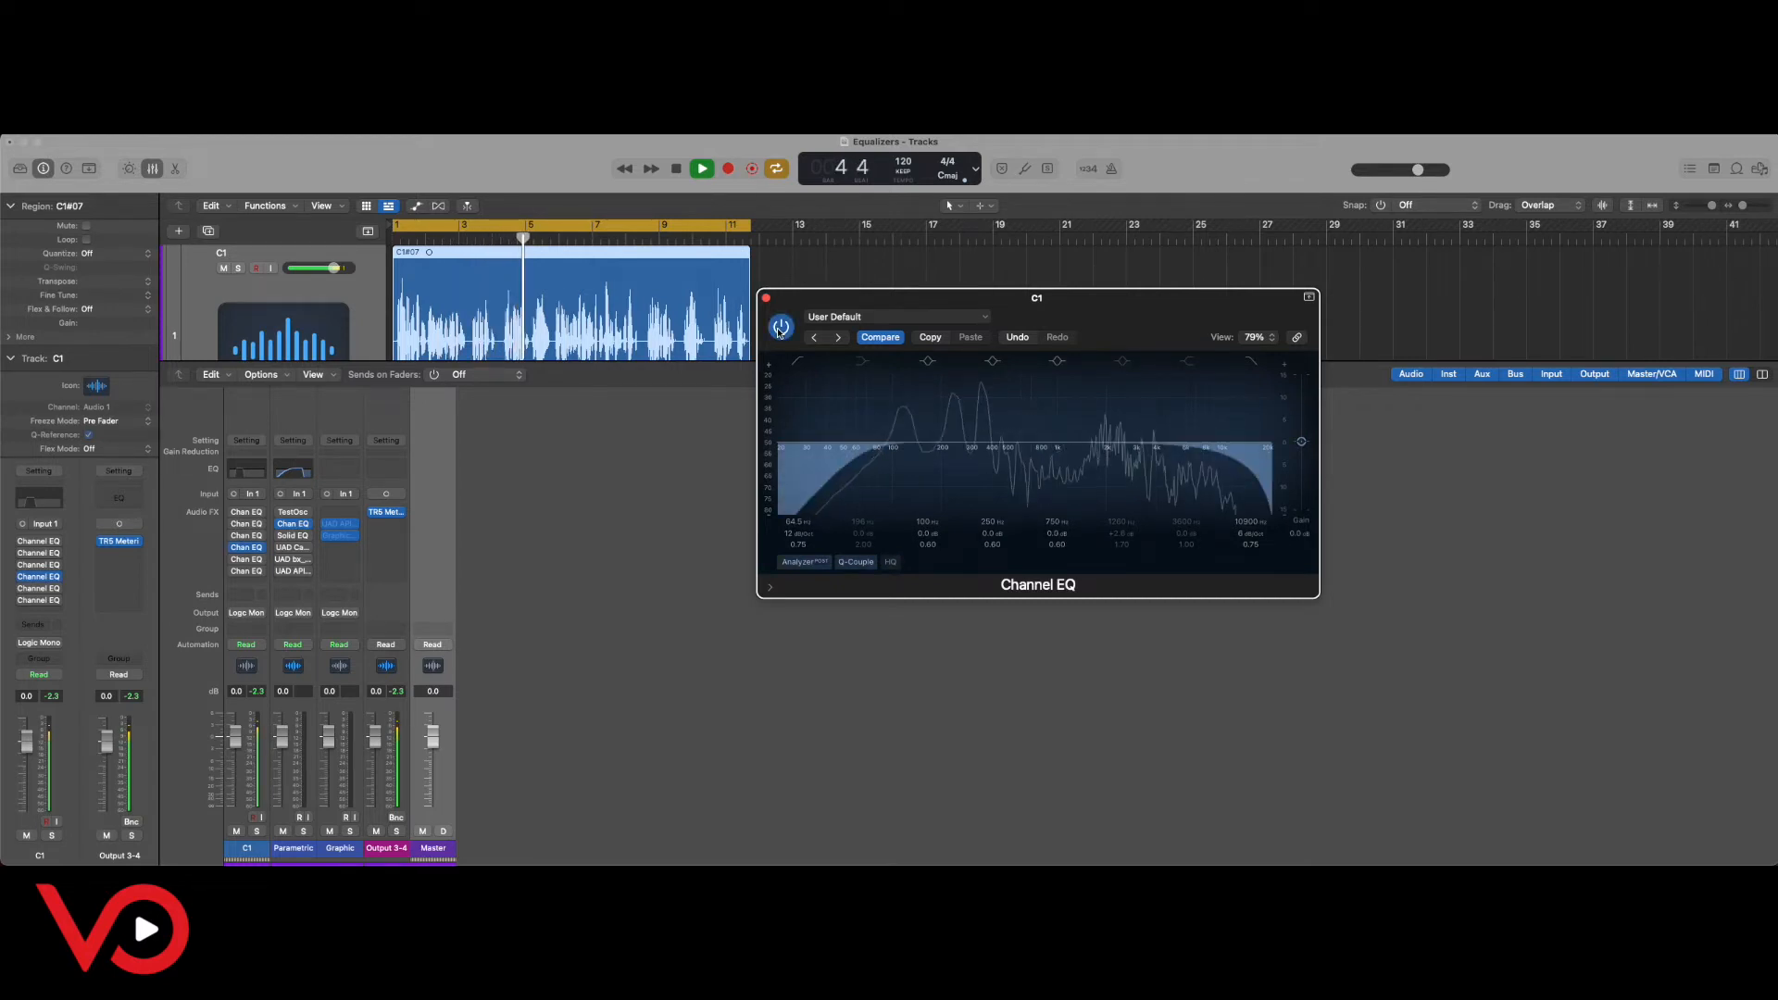
pyautogui.click(780, 329)
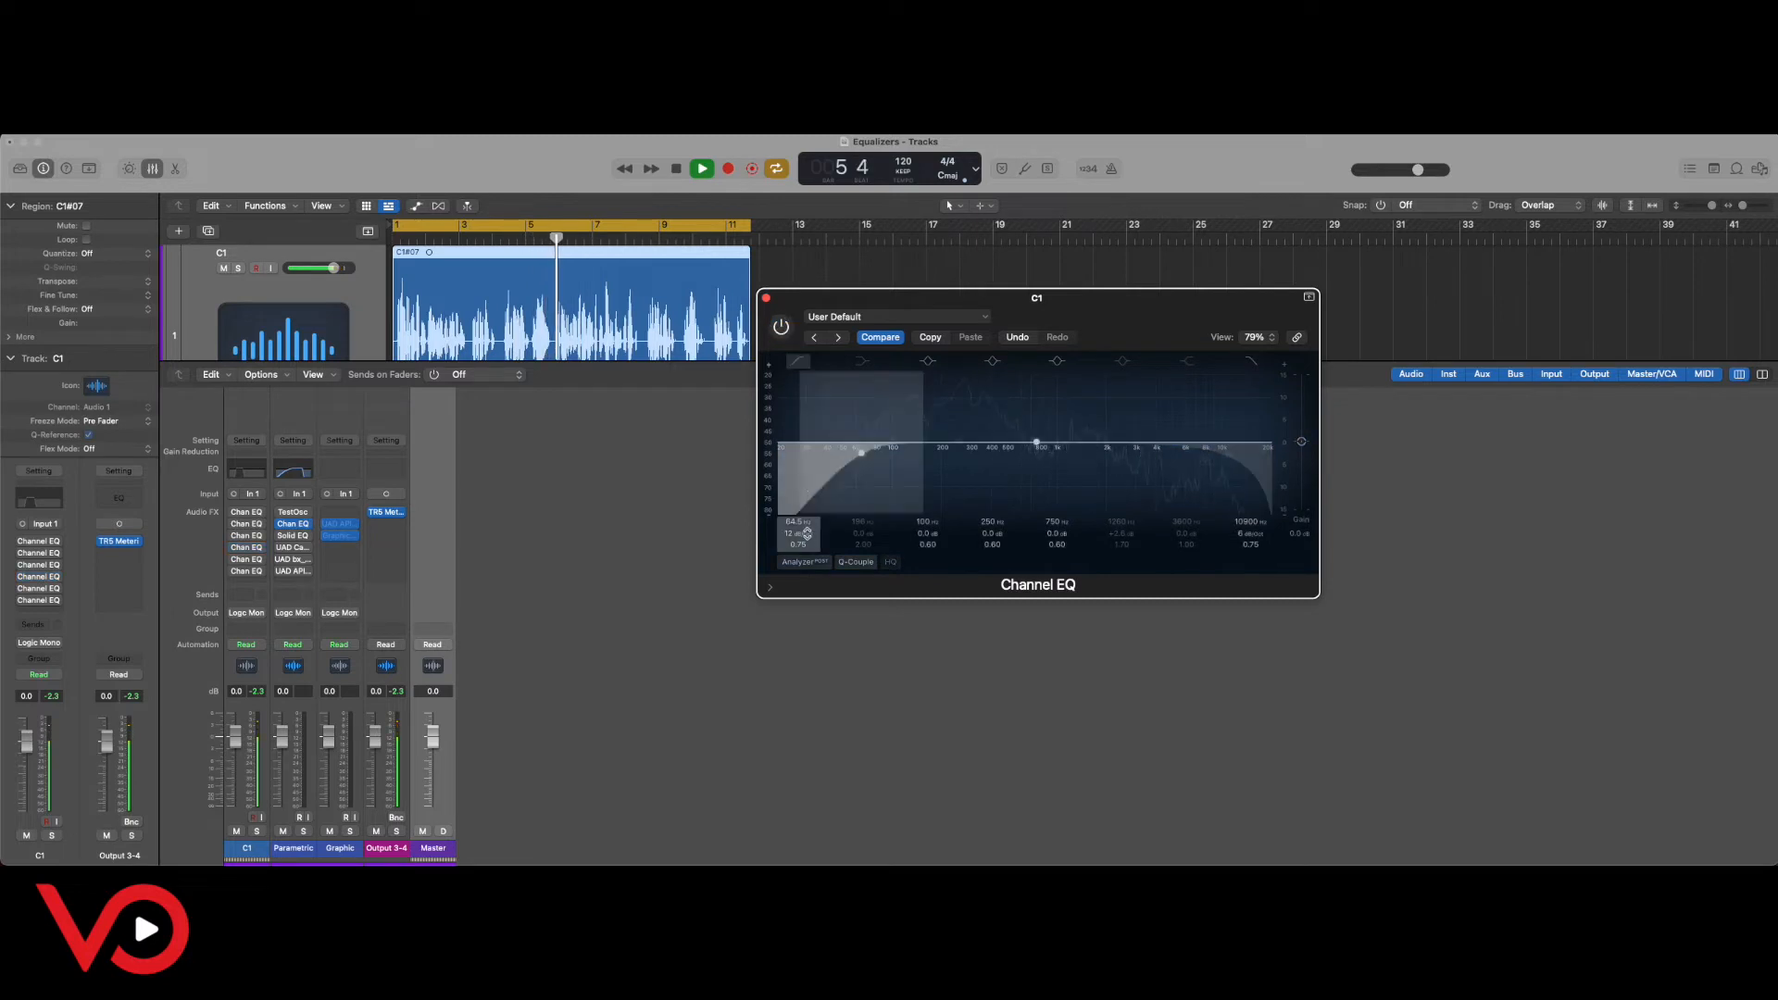
# Raise the low-cut frequency to about 200 Hz and compare the playing voice track with the EQ active and bypassed.
pyautogui.moveTo(807, 535); pyautogui.dragTo(746, 405)
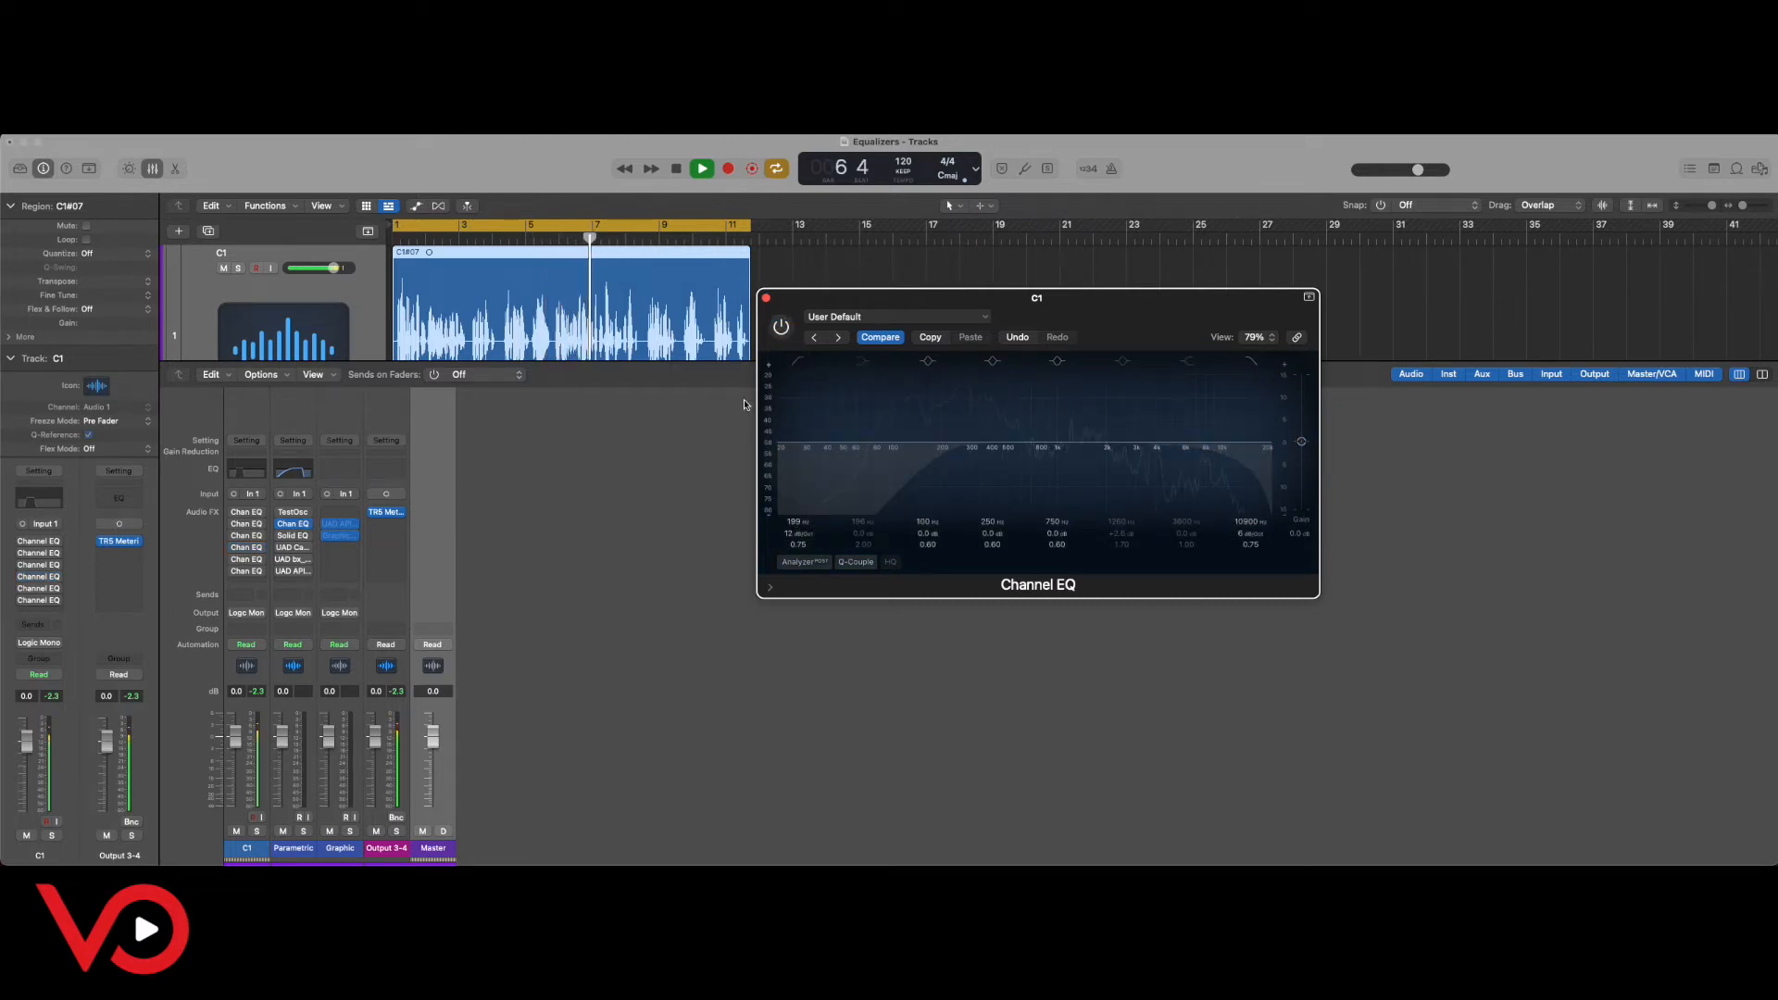
pyautogui.click(780, 328)
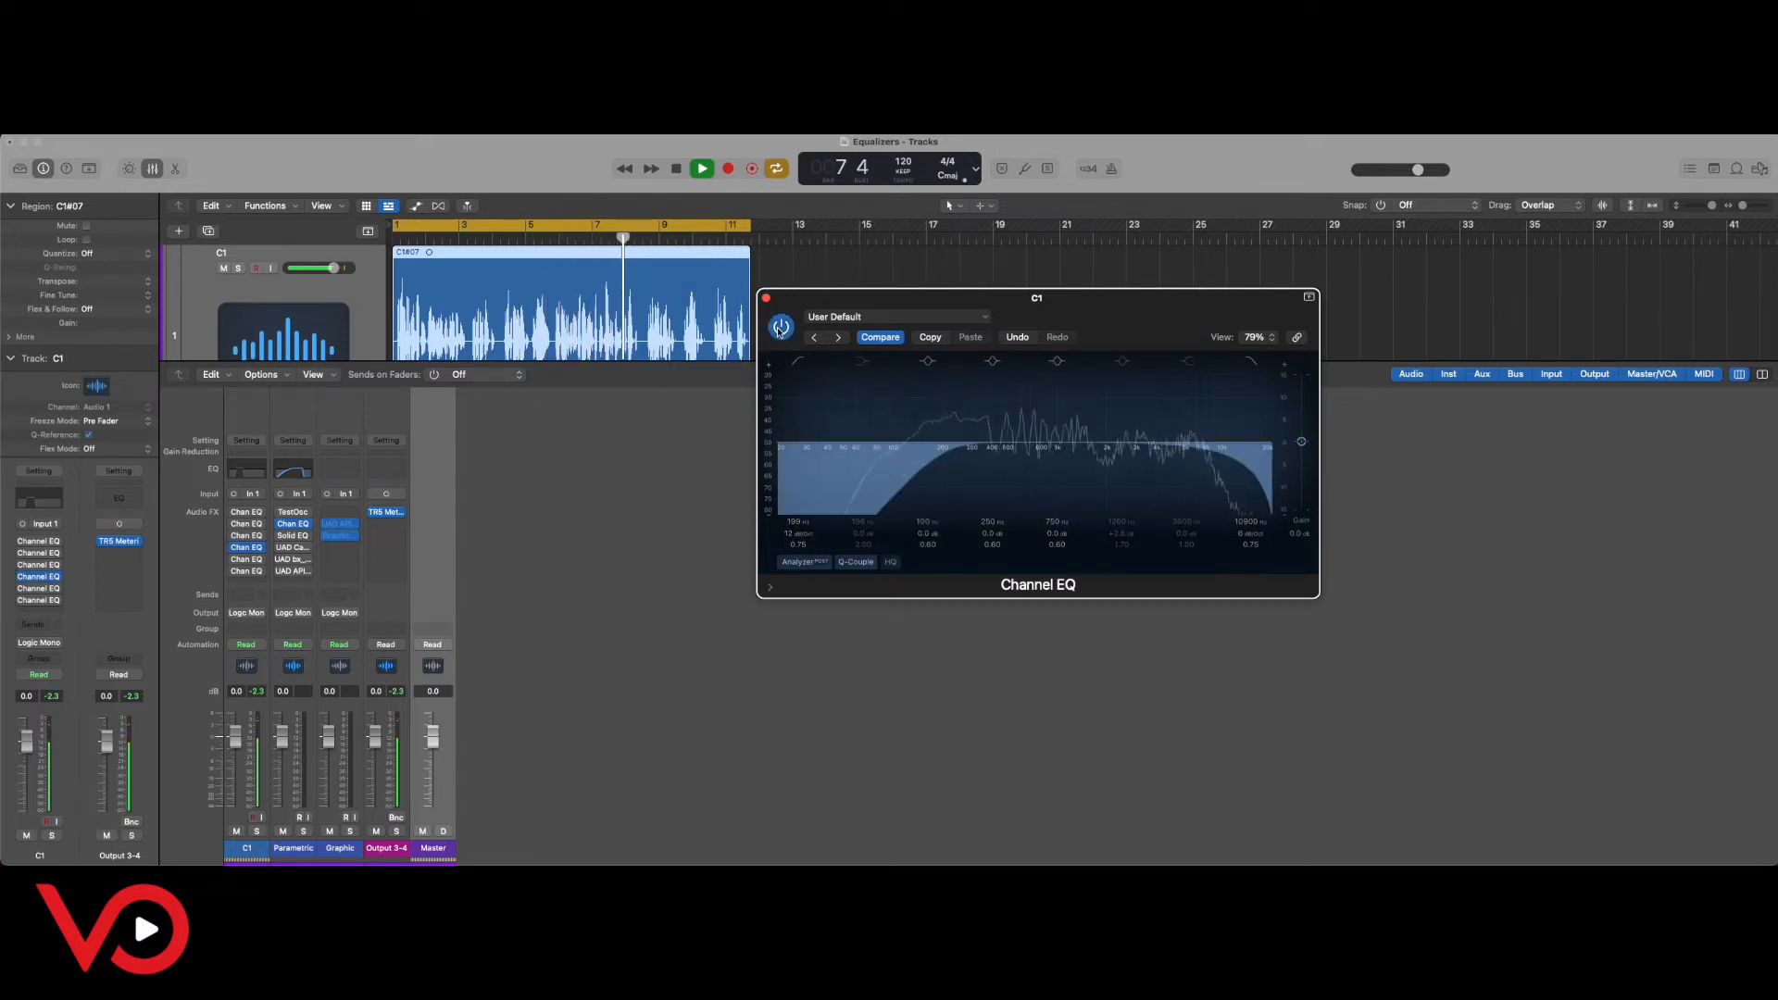
pyautogui.click(781, 329)
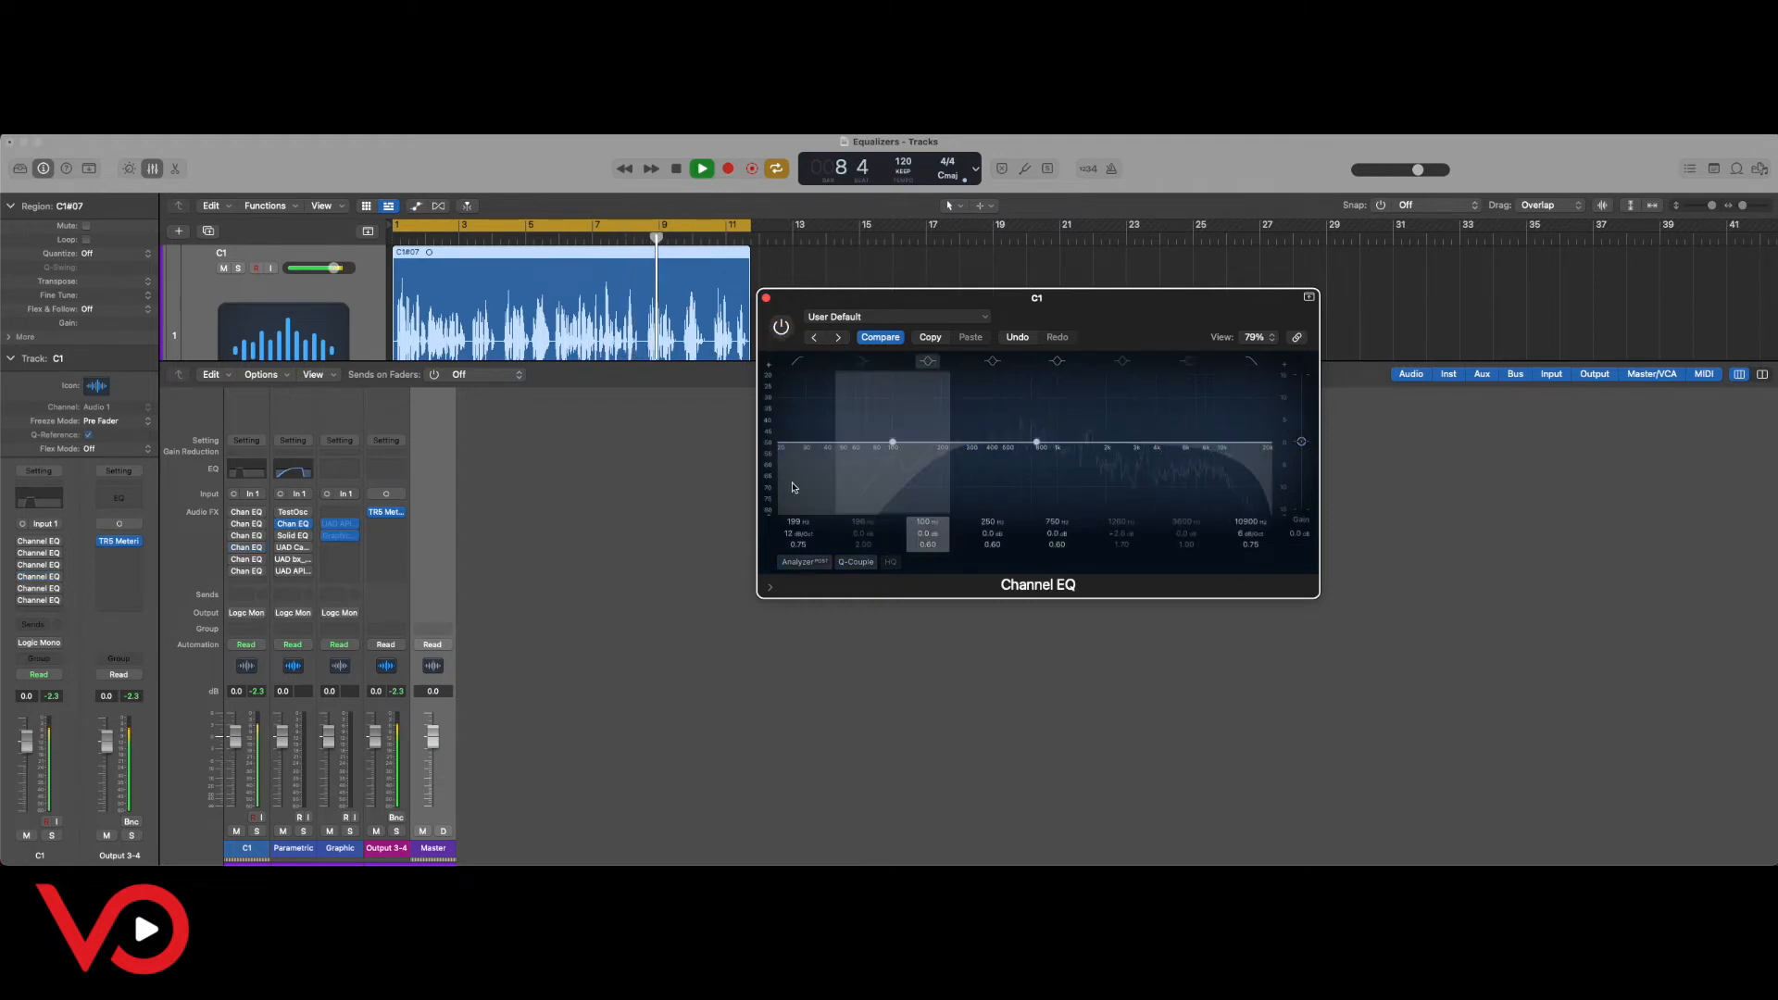
pyautogui.click(782, 328)
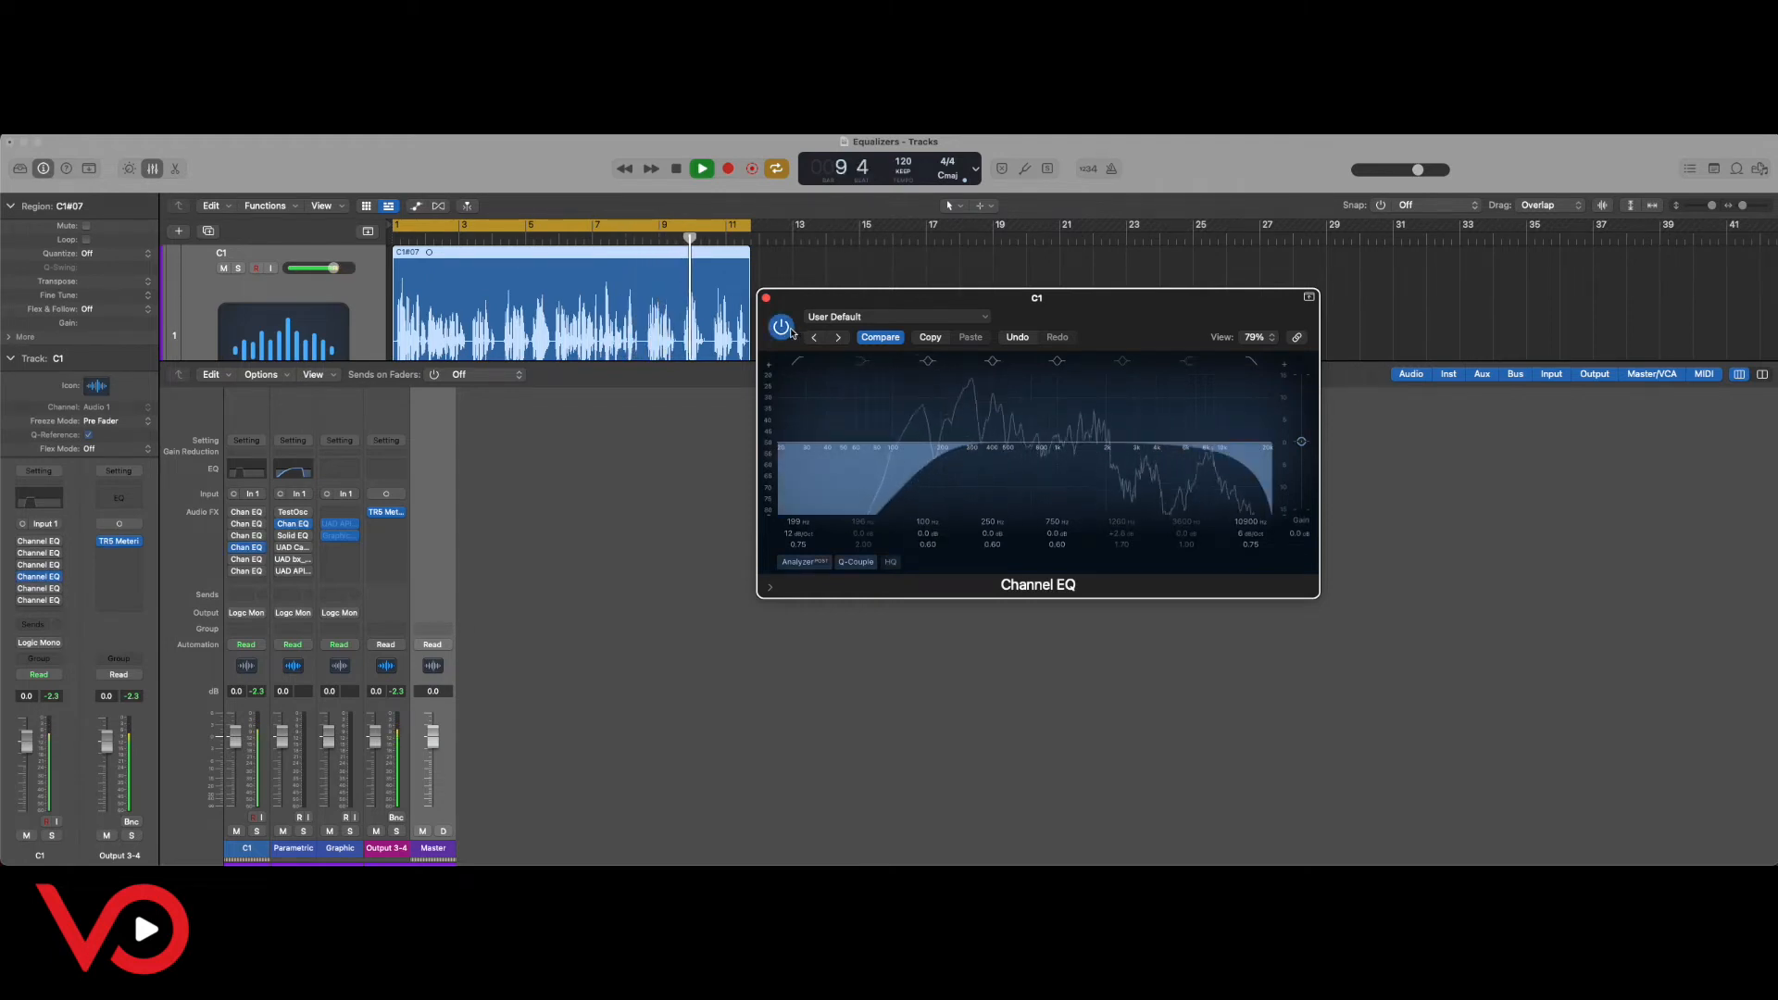
pyautogui.click(789, 331)
# Lower the low-cut frequency to 60 Hz and compare the voice track with the EQ active and bypassed.
pyautogui.moveTo(942, 453); pyautogui.dragTo(917, 453)
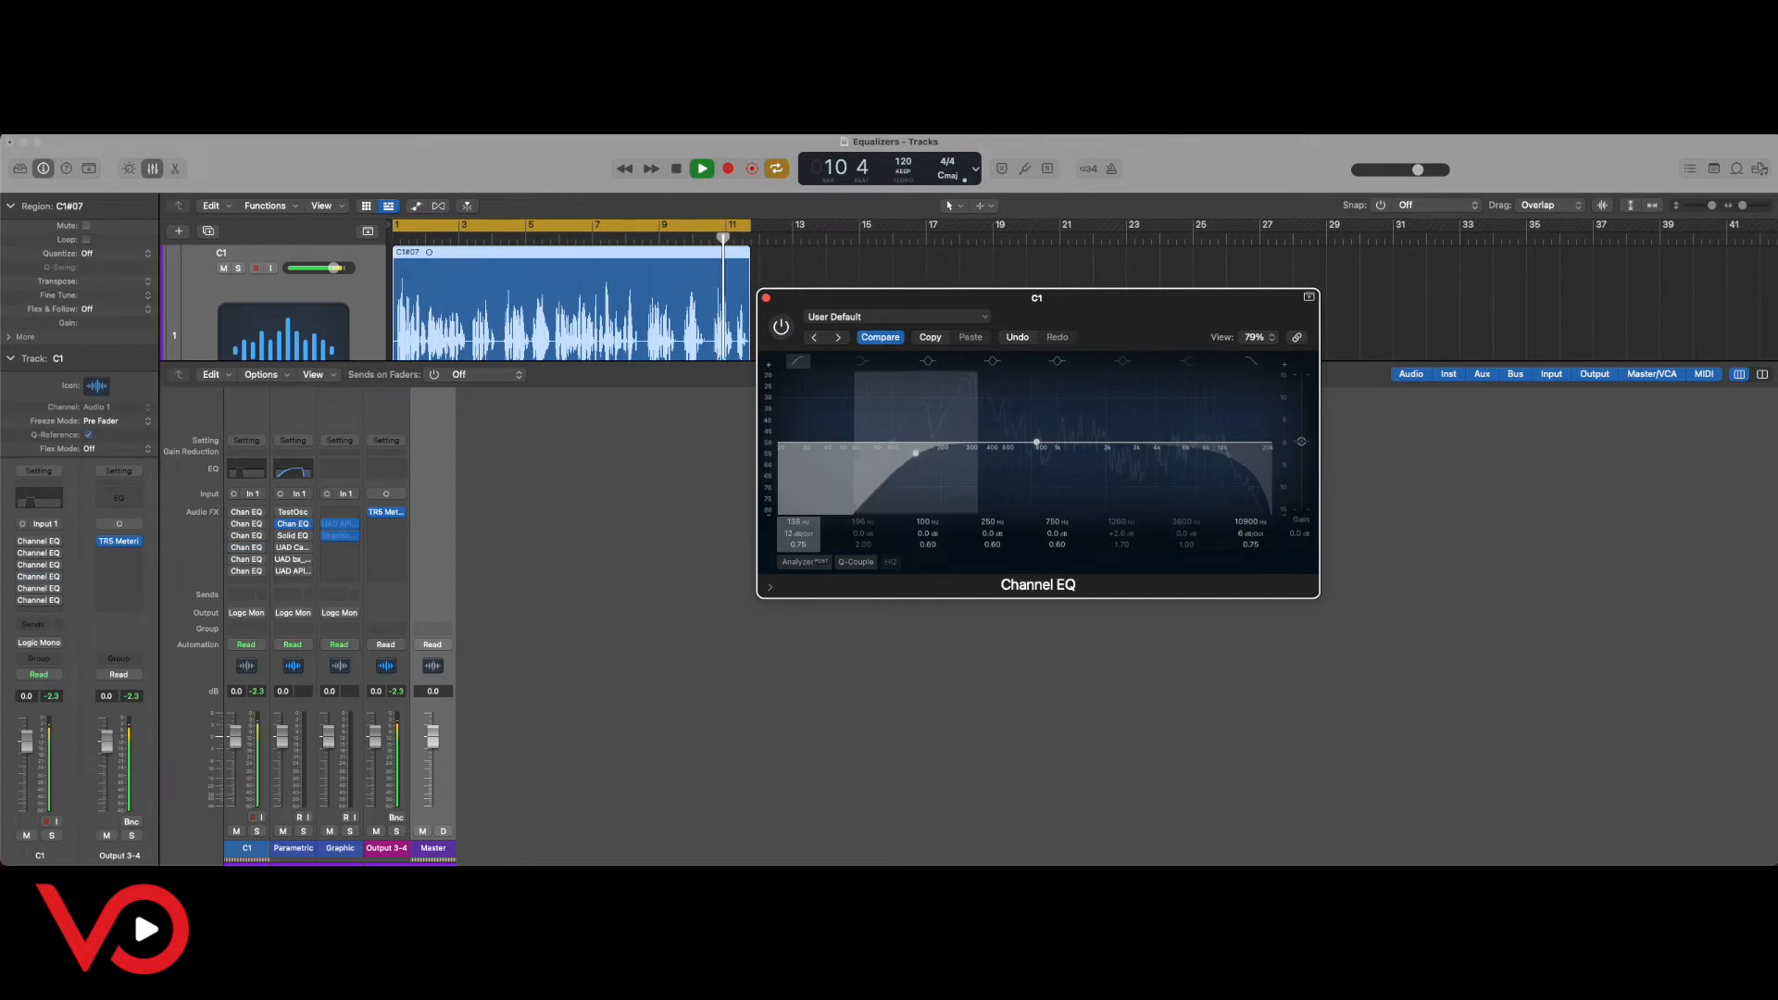
pyautogui.moveTo(795, 526); pyautogui.dragTo(795, 560)
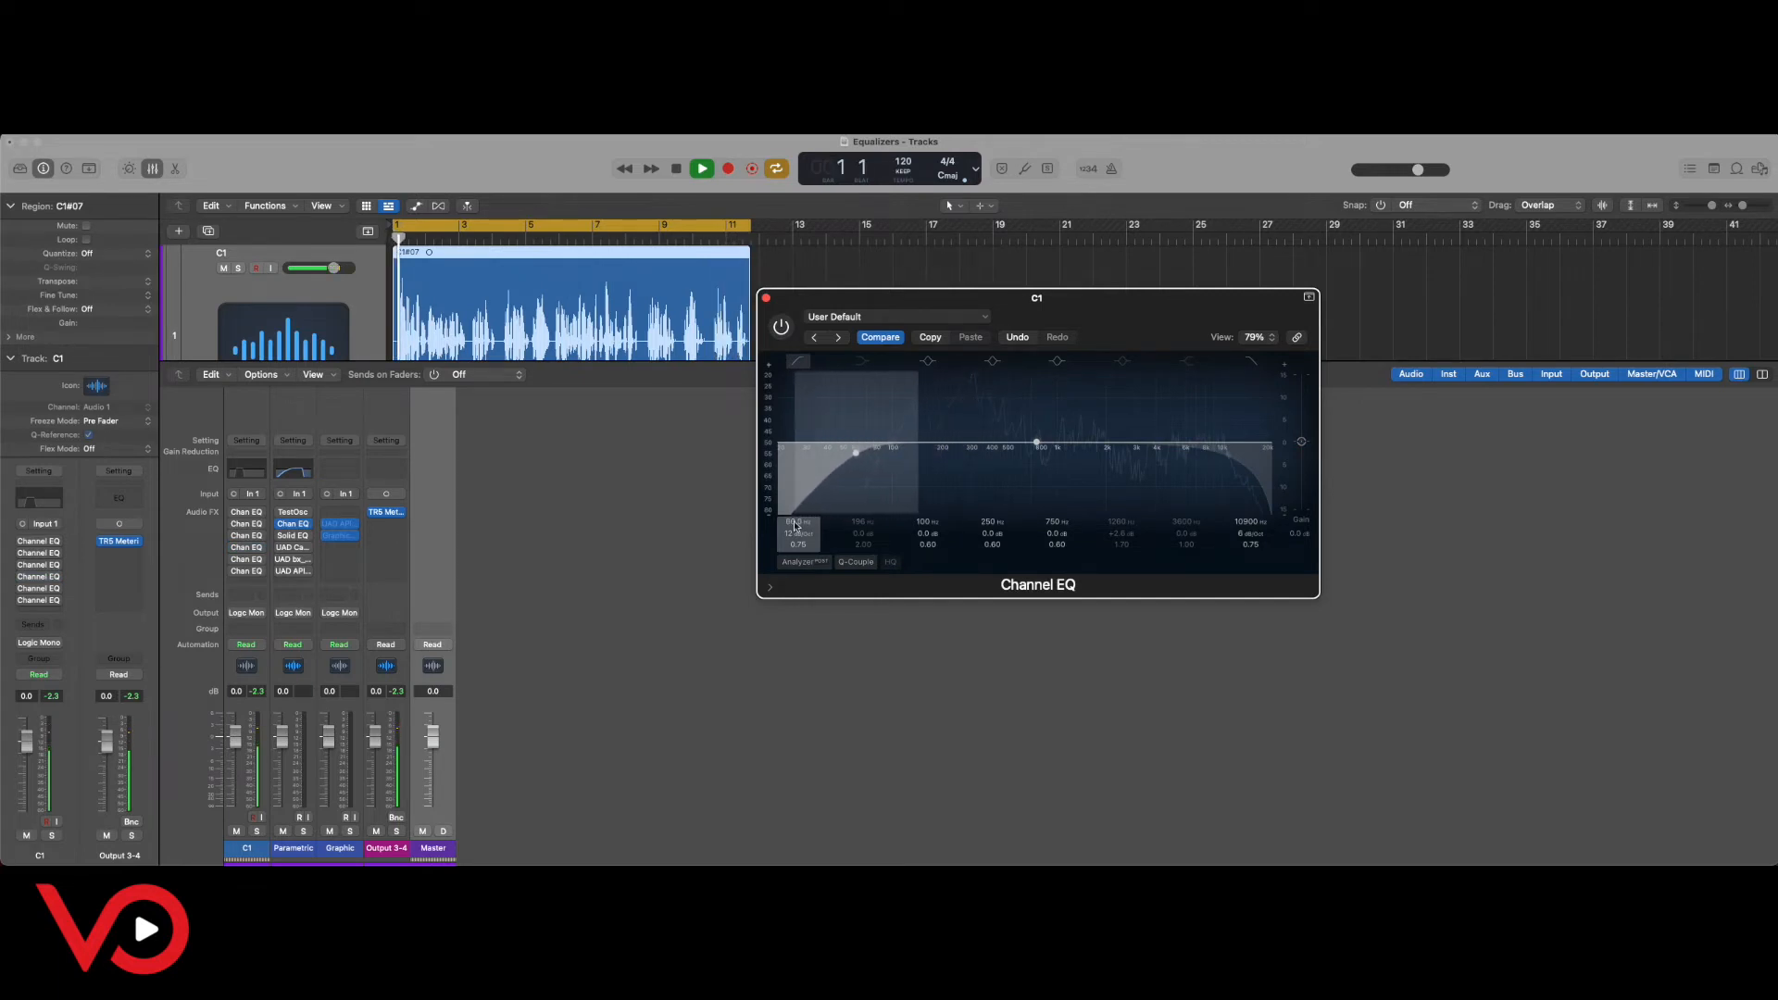
pyautogui.click(780, 328)
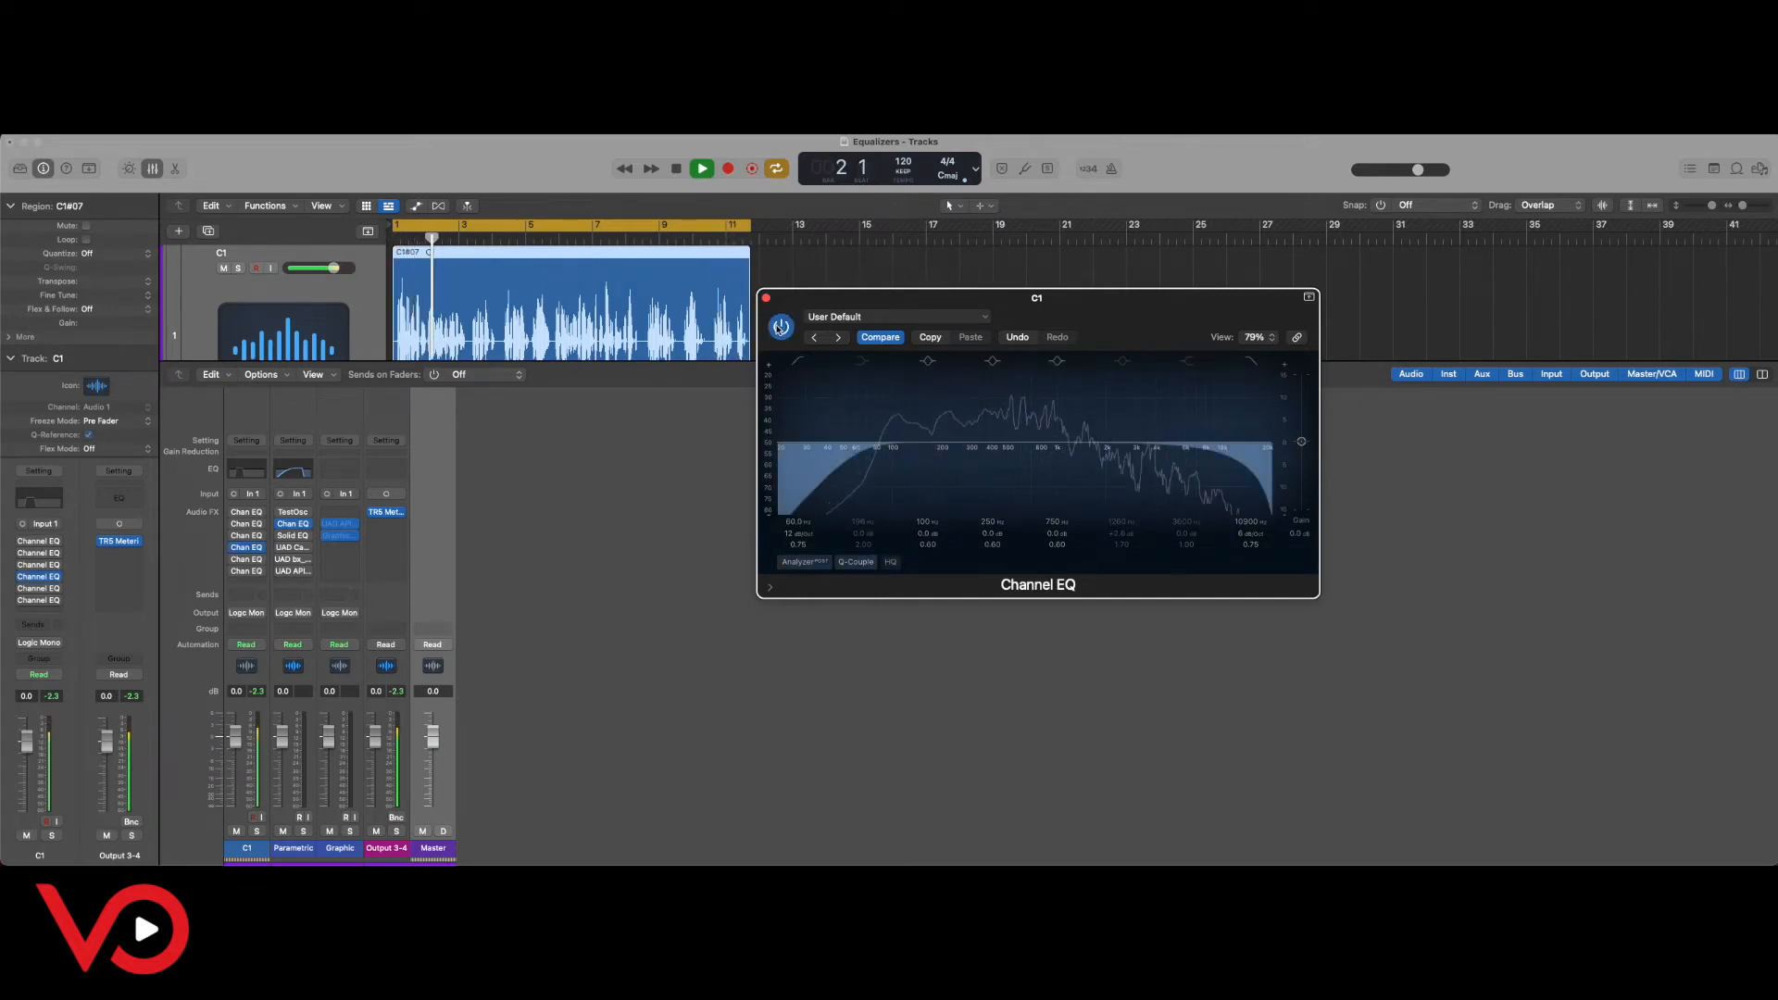
pyautogui.click(781, 327)
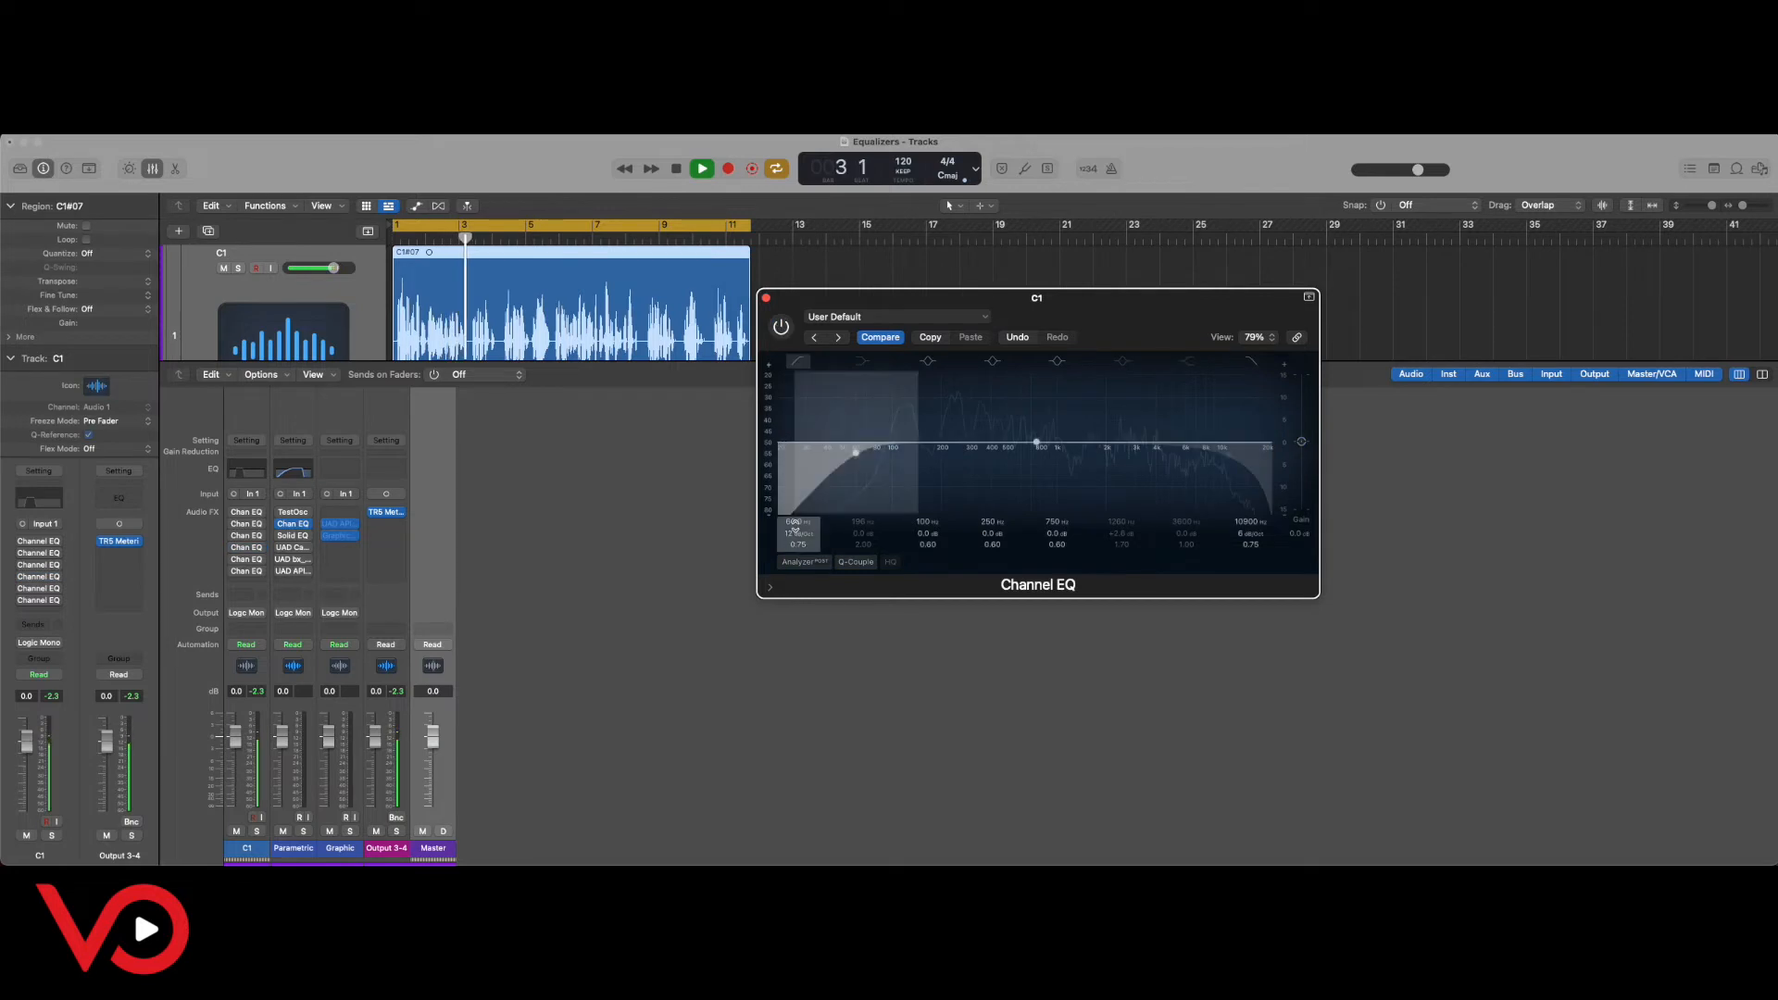
# Set the low-cut frequency to 71.5 Hz, audition the voice track with the EQ active, and stop playback.
pyautogui.moveTo(795, 526); pyautogui.dragTo(795, 517)
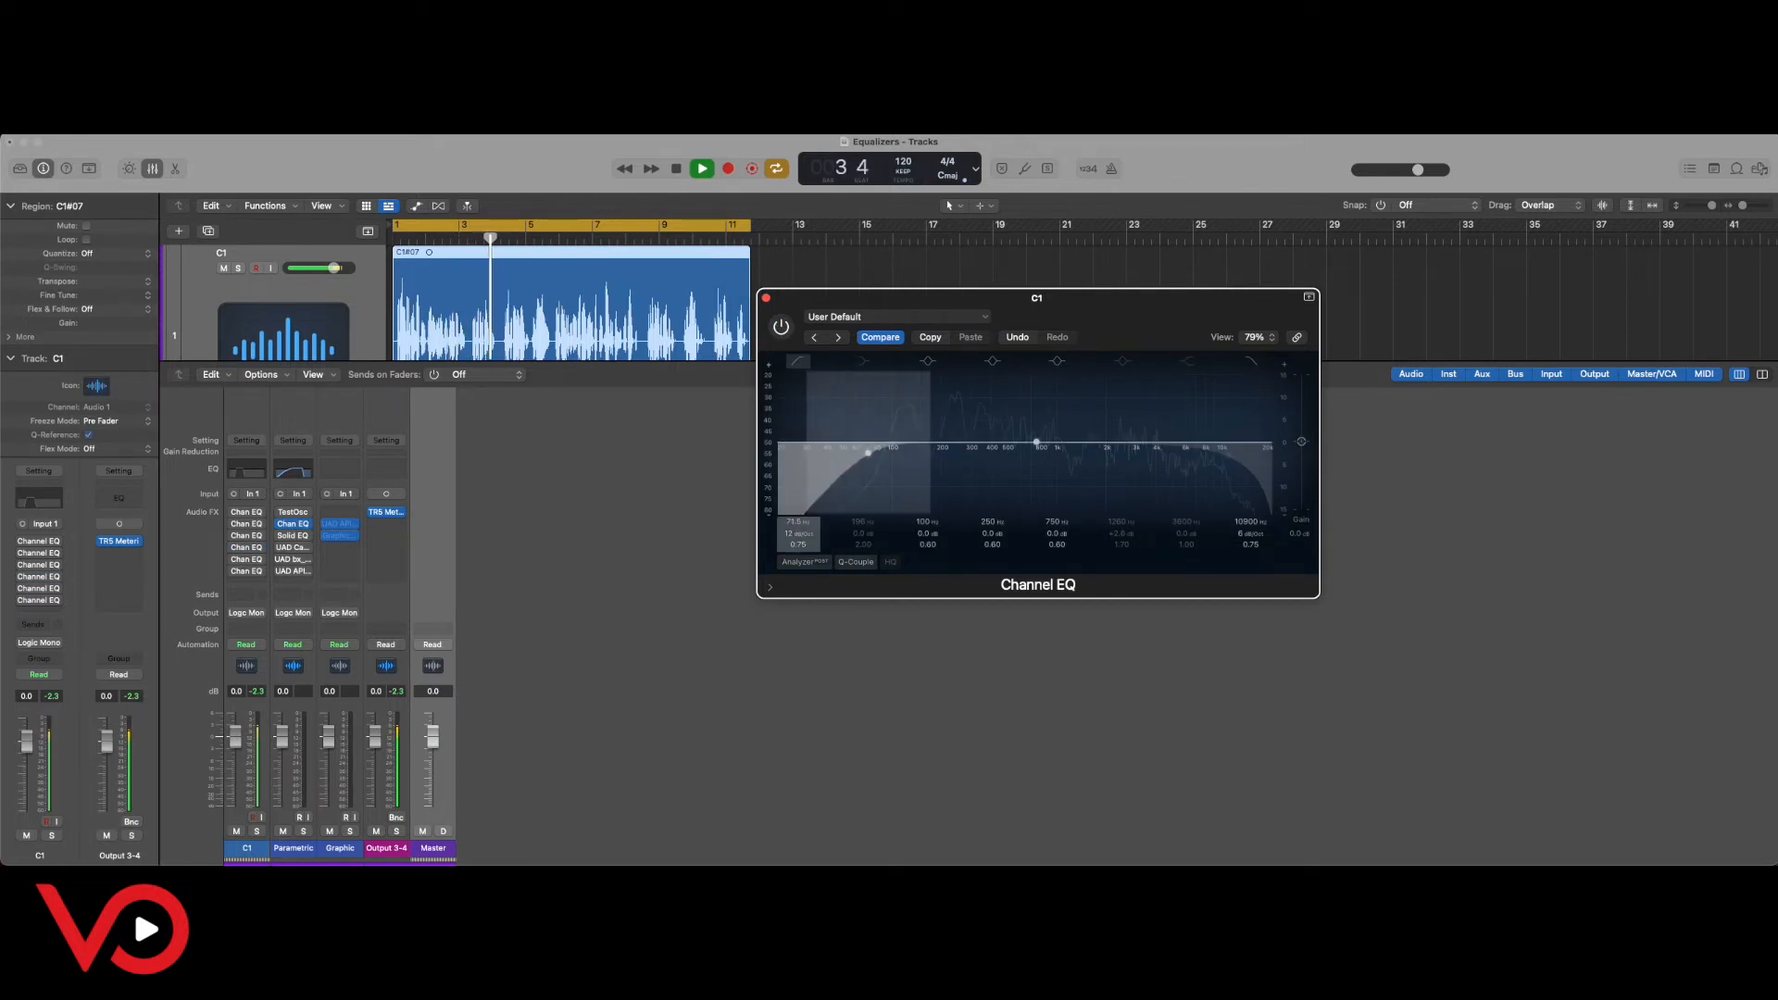
pyautogui.click(780, 329)
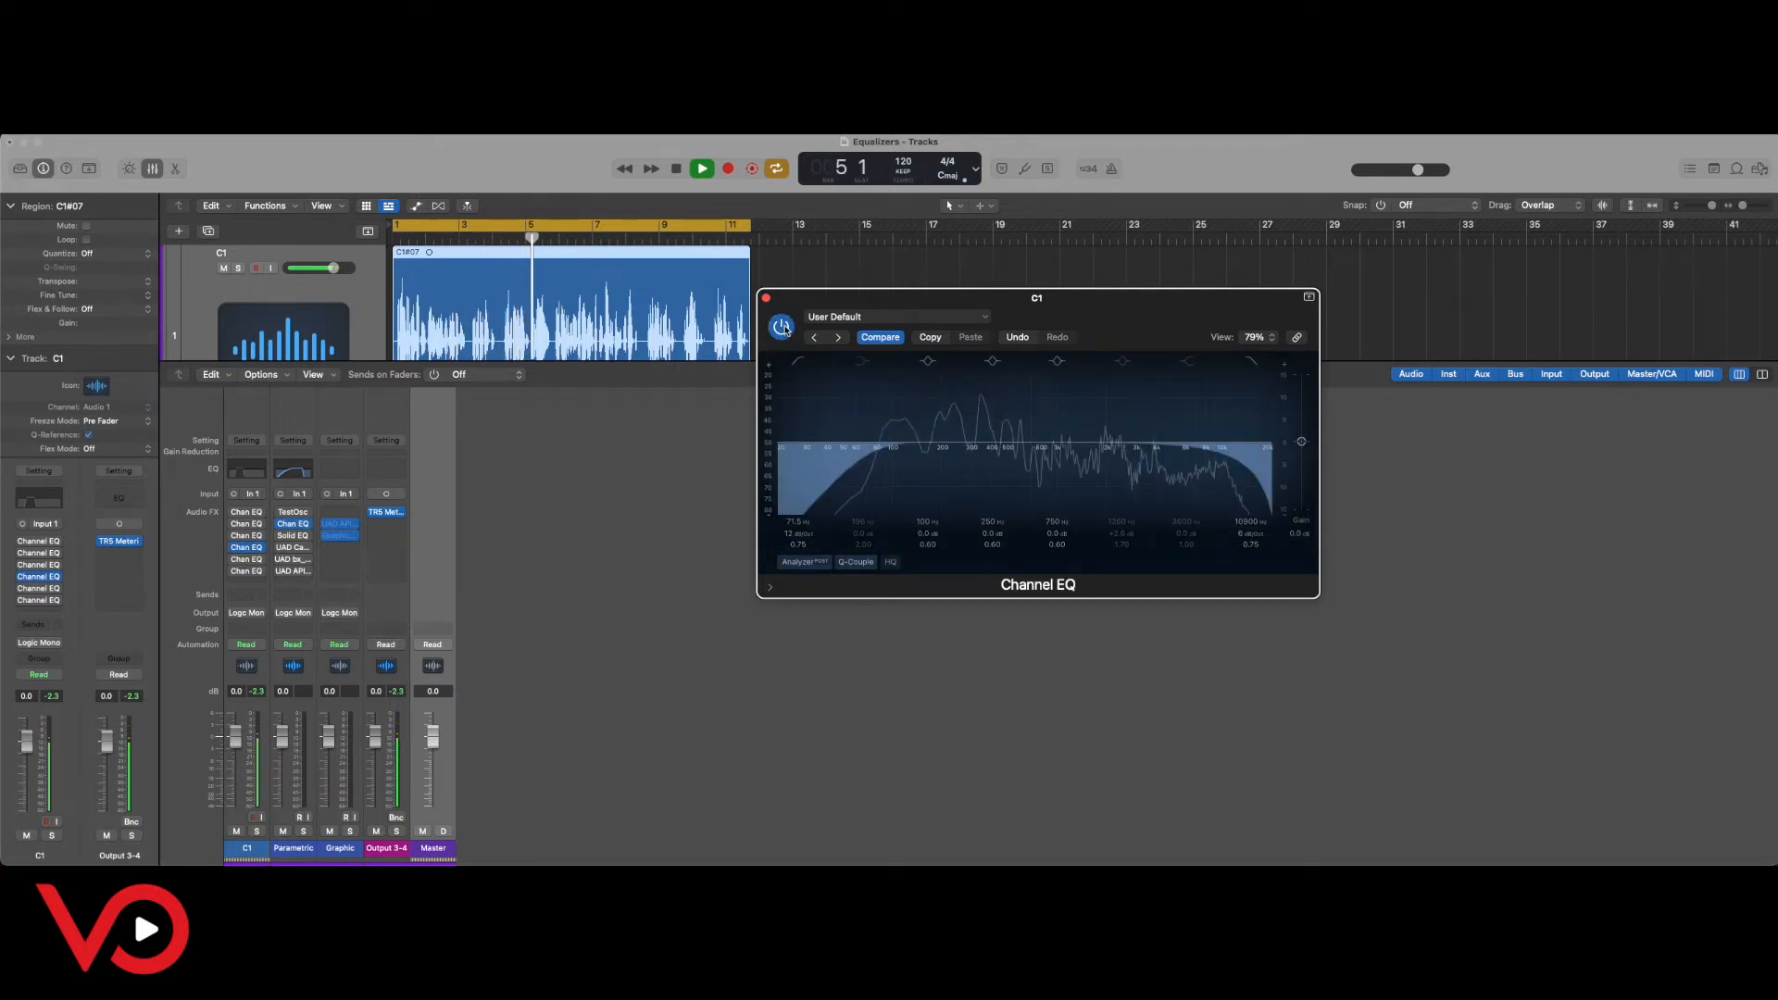
pyautogui.press('space')
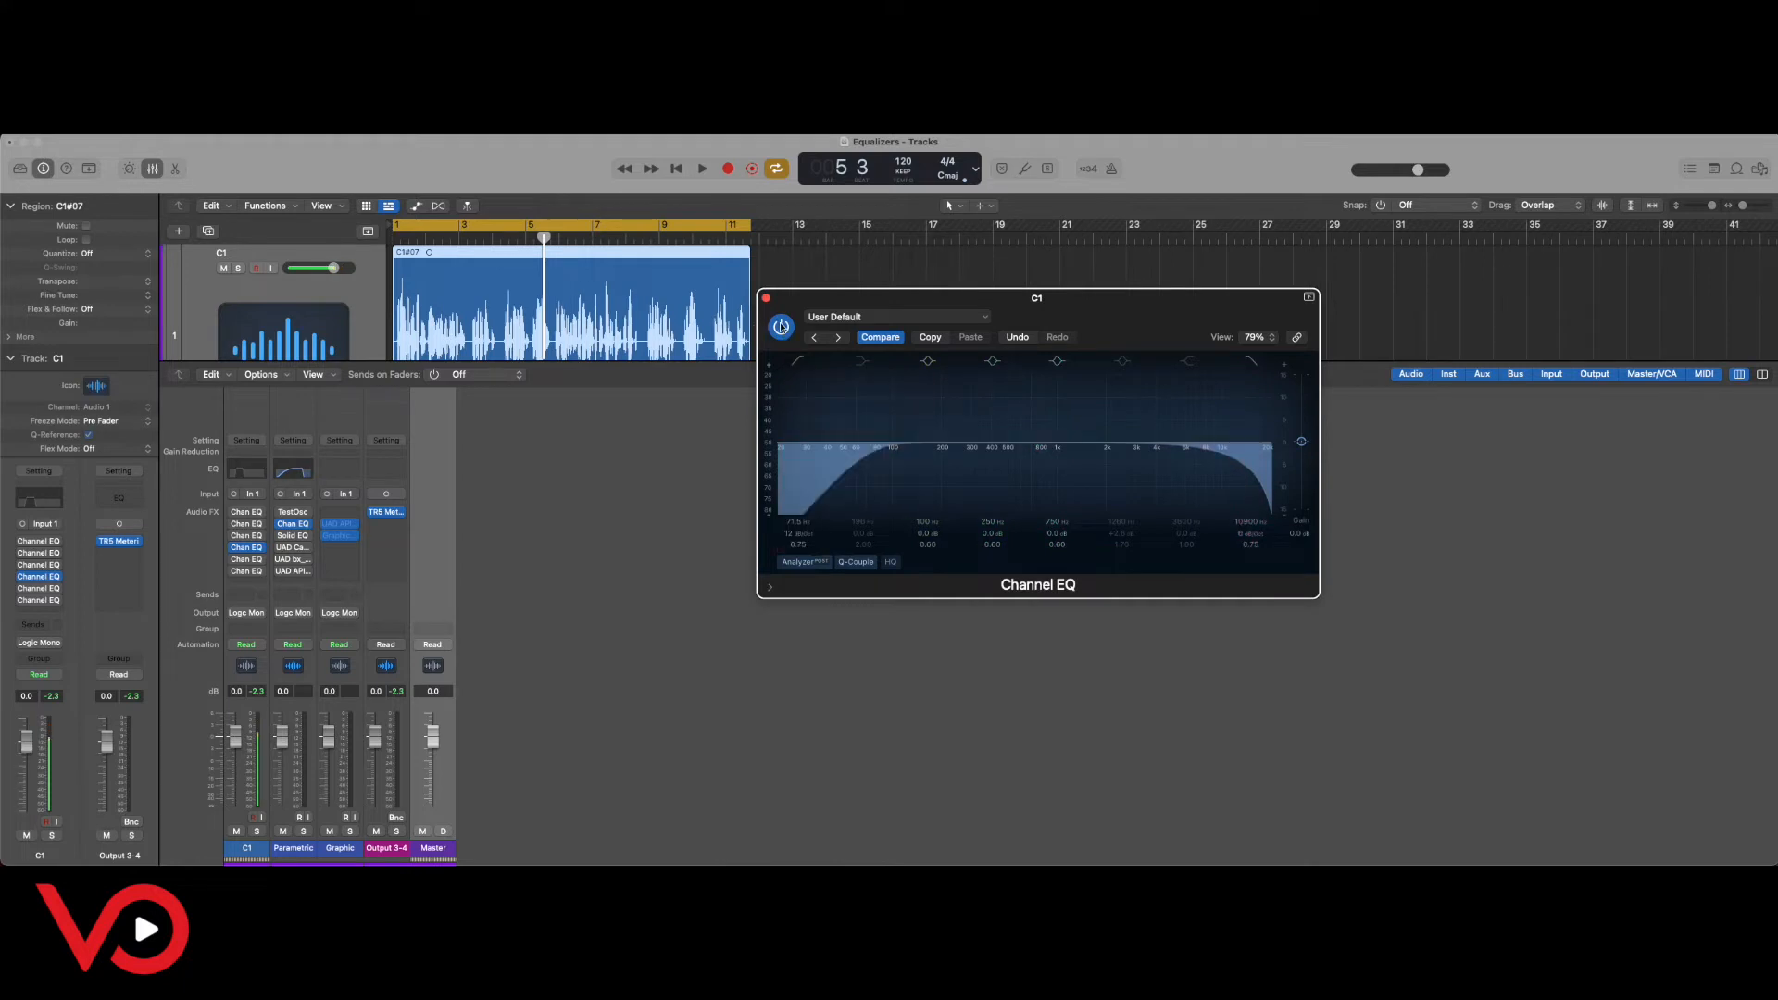
# Lower the low-cut frequency to 59 Hz during playback, comparing the voice with the EQ active and bypassed, and leave the EQ active.
pyautogui.press('space')
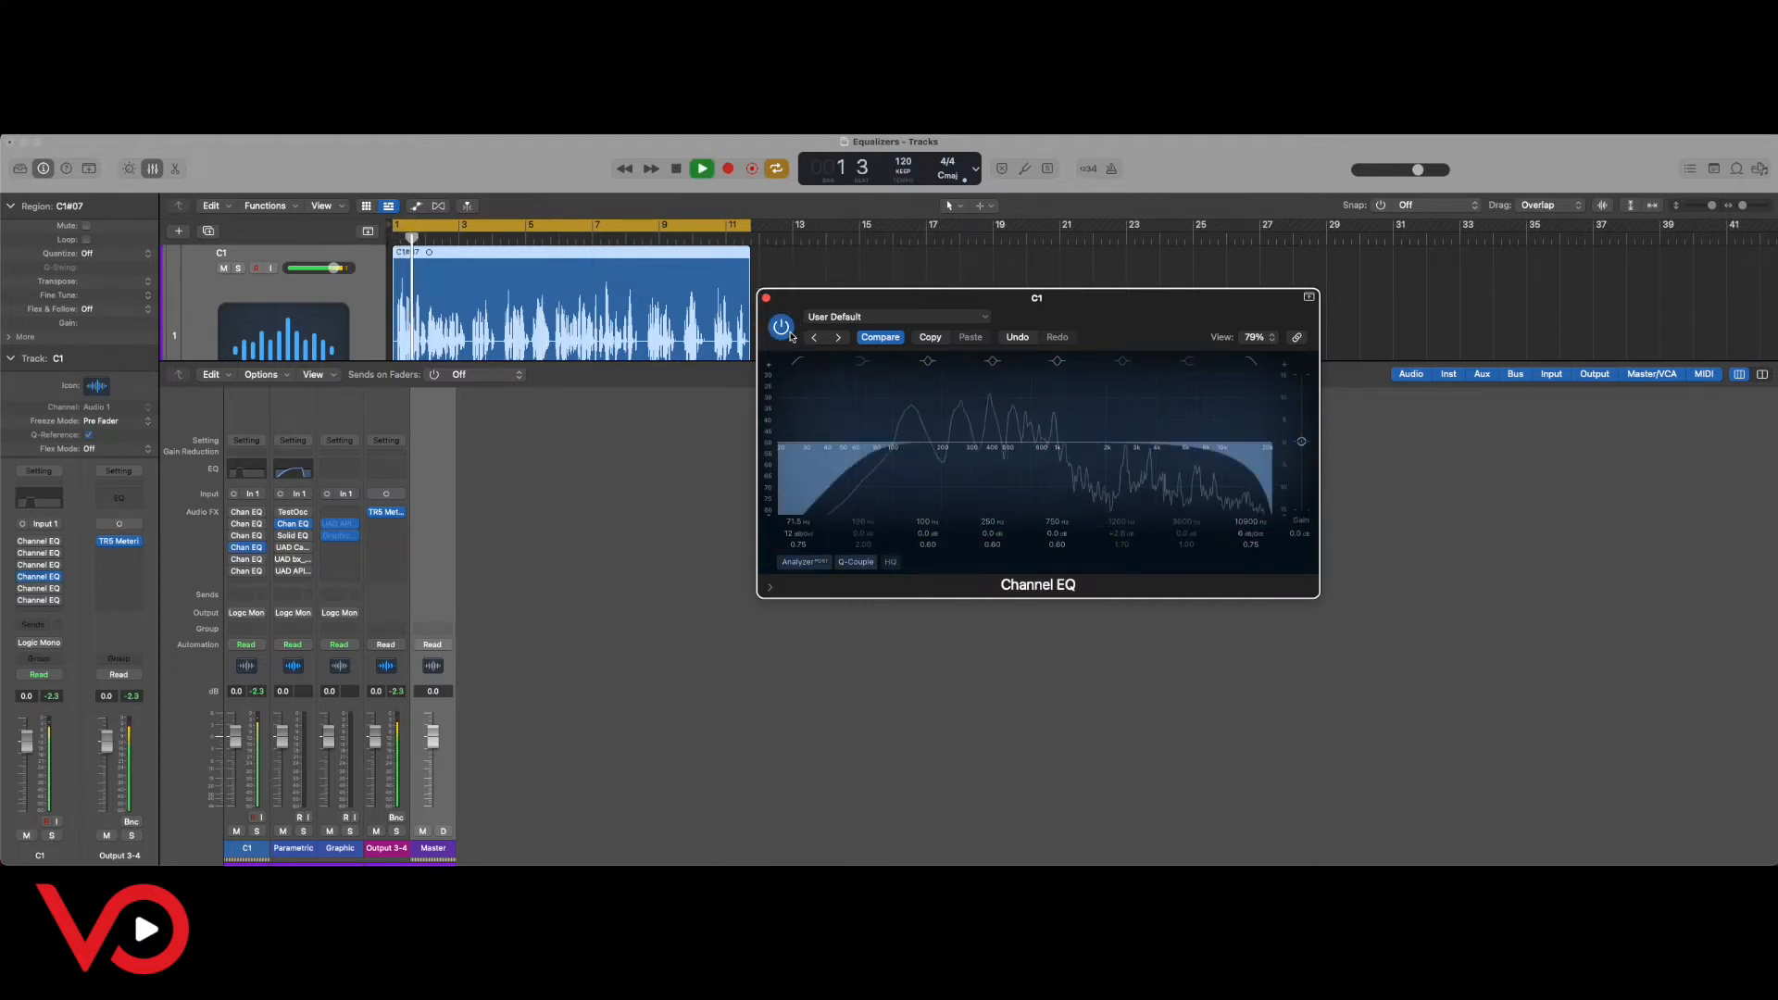
pyautogui.click(781, 328)
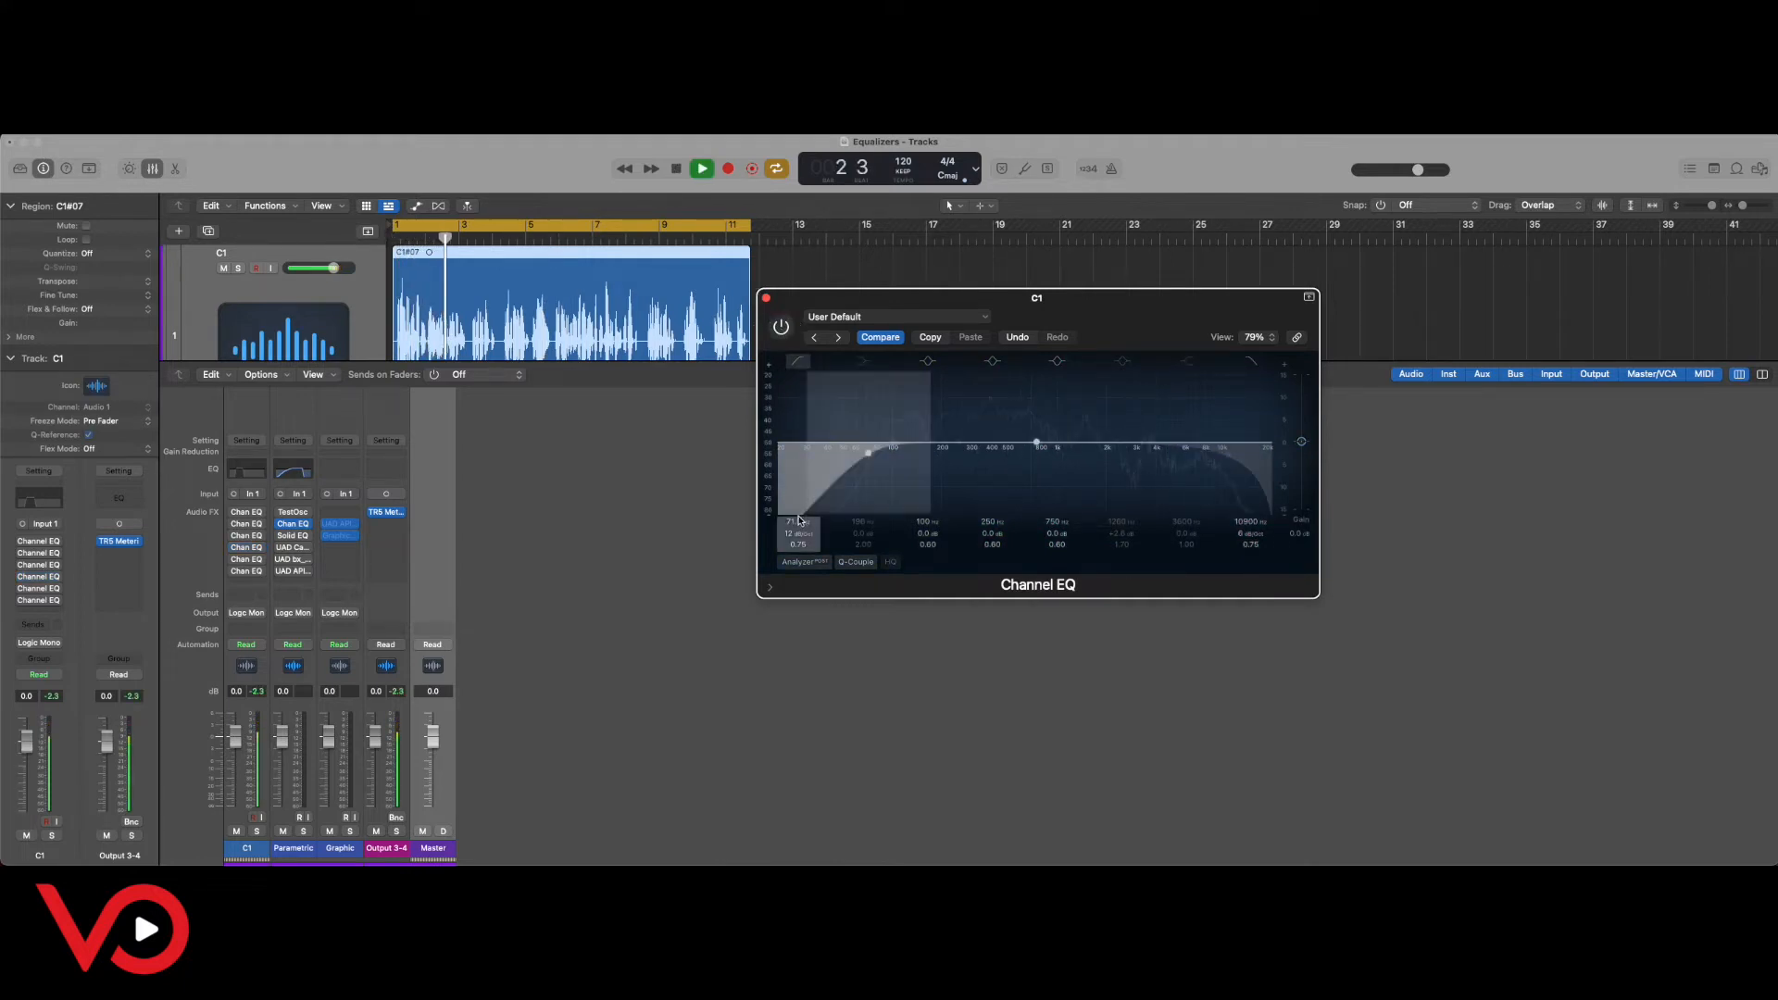
pyautogui.moveTo(868, 453); pyautogui.dragTo(855, 454)
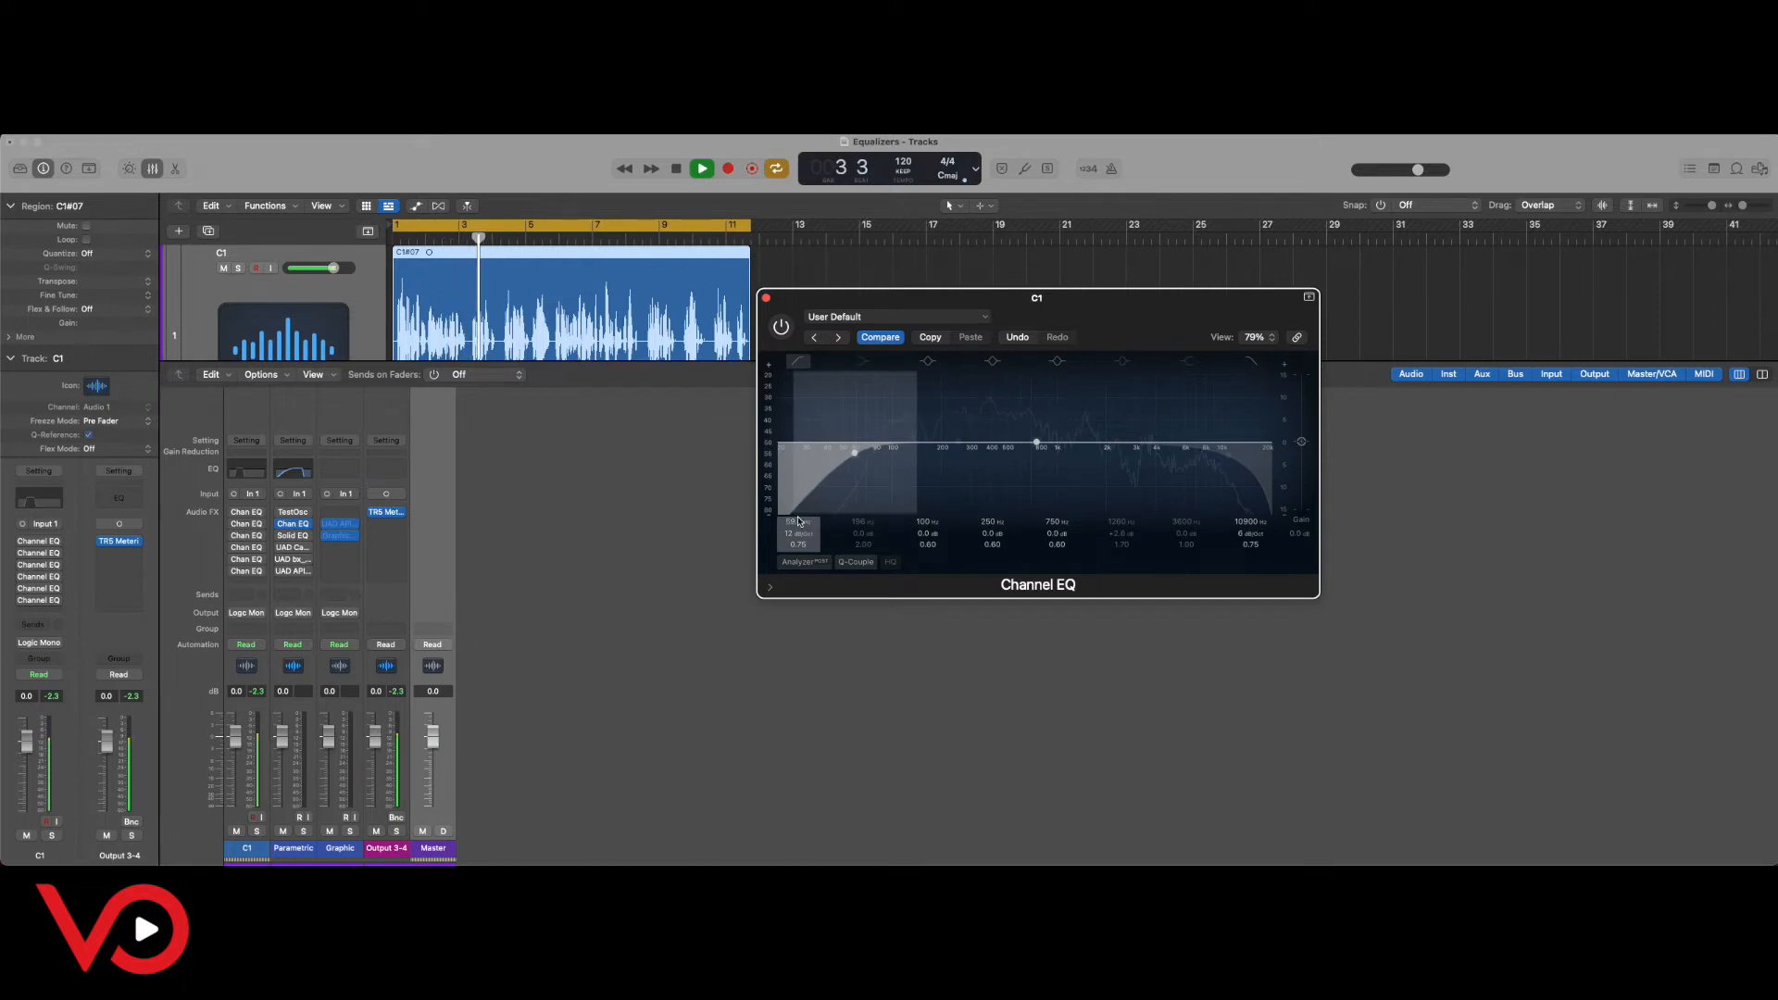
pyautogui.click(781, 329)
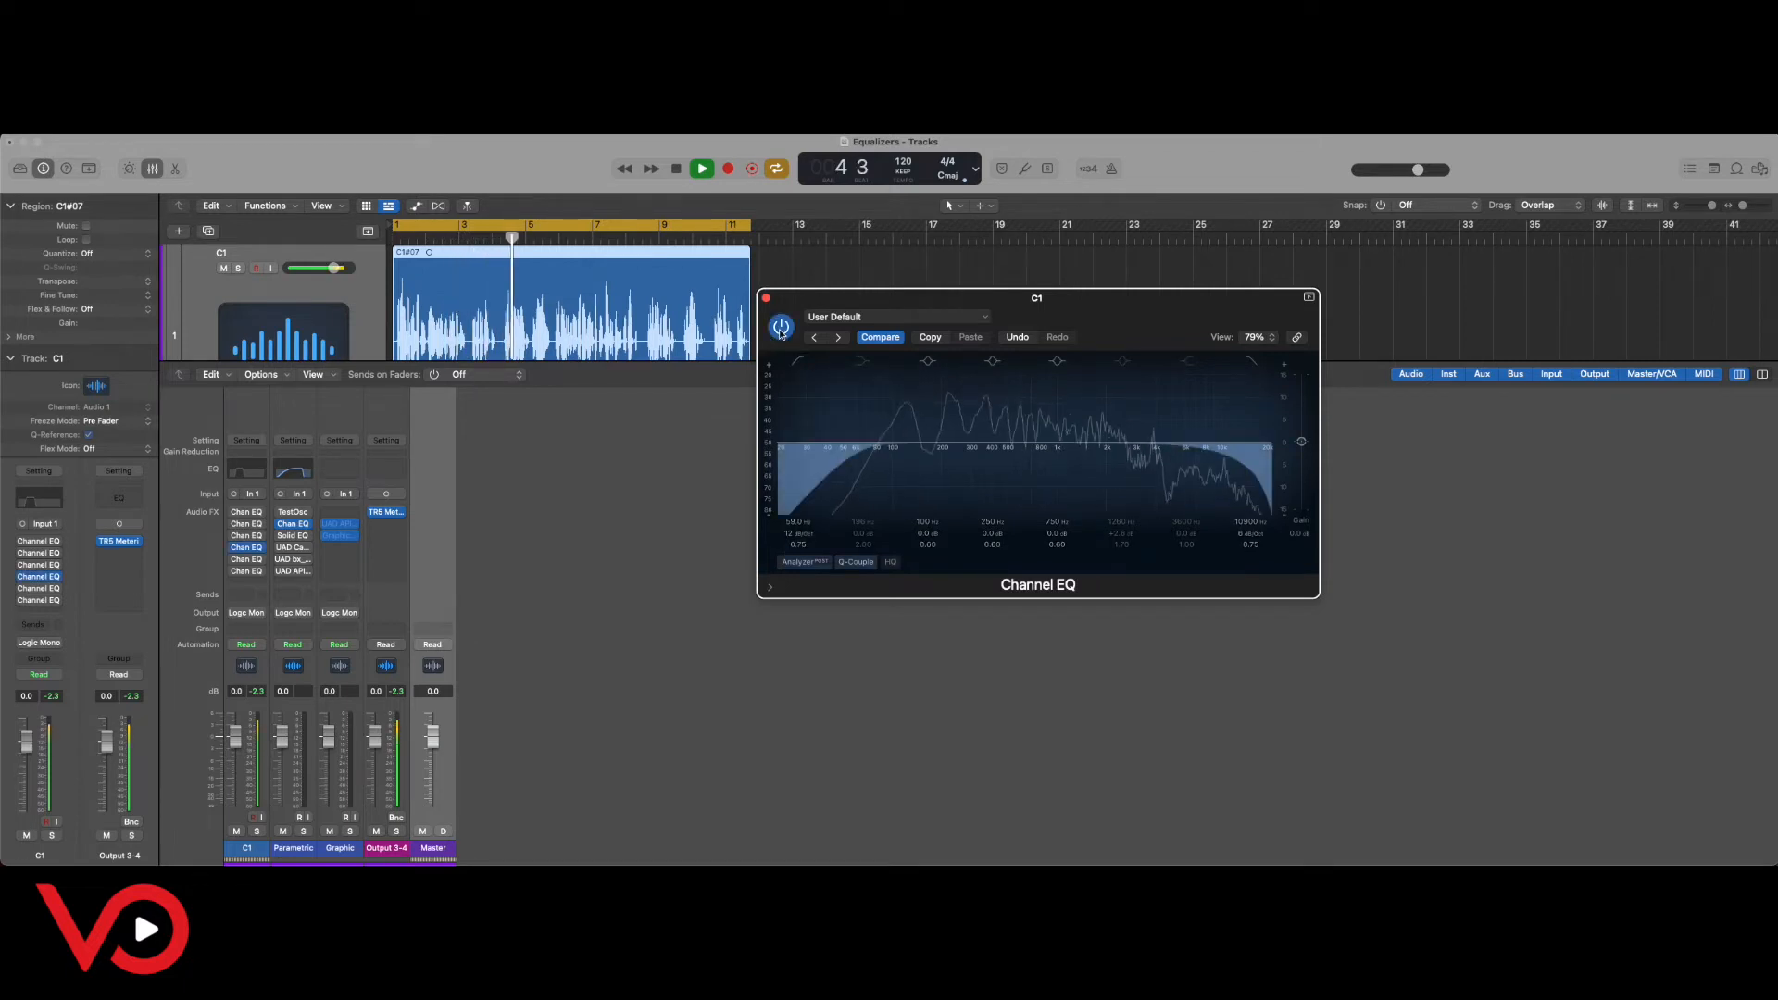
pyautogui.click(781, 329)
pyautogui.press('space')
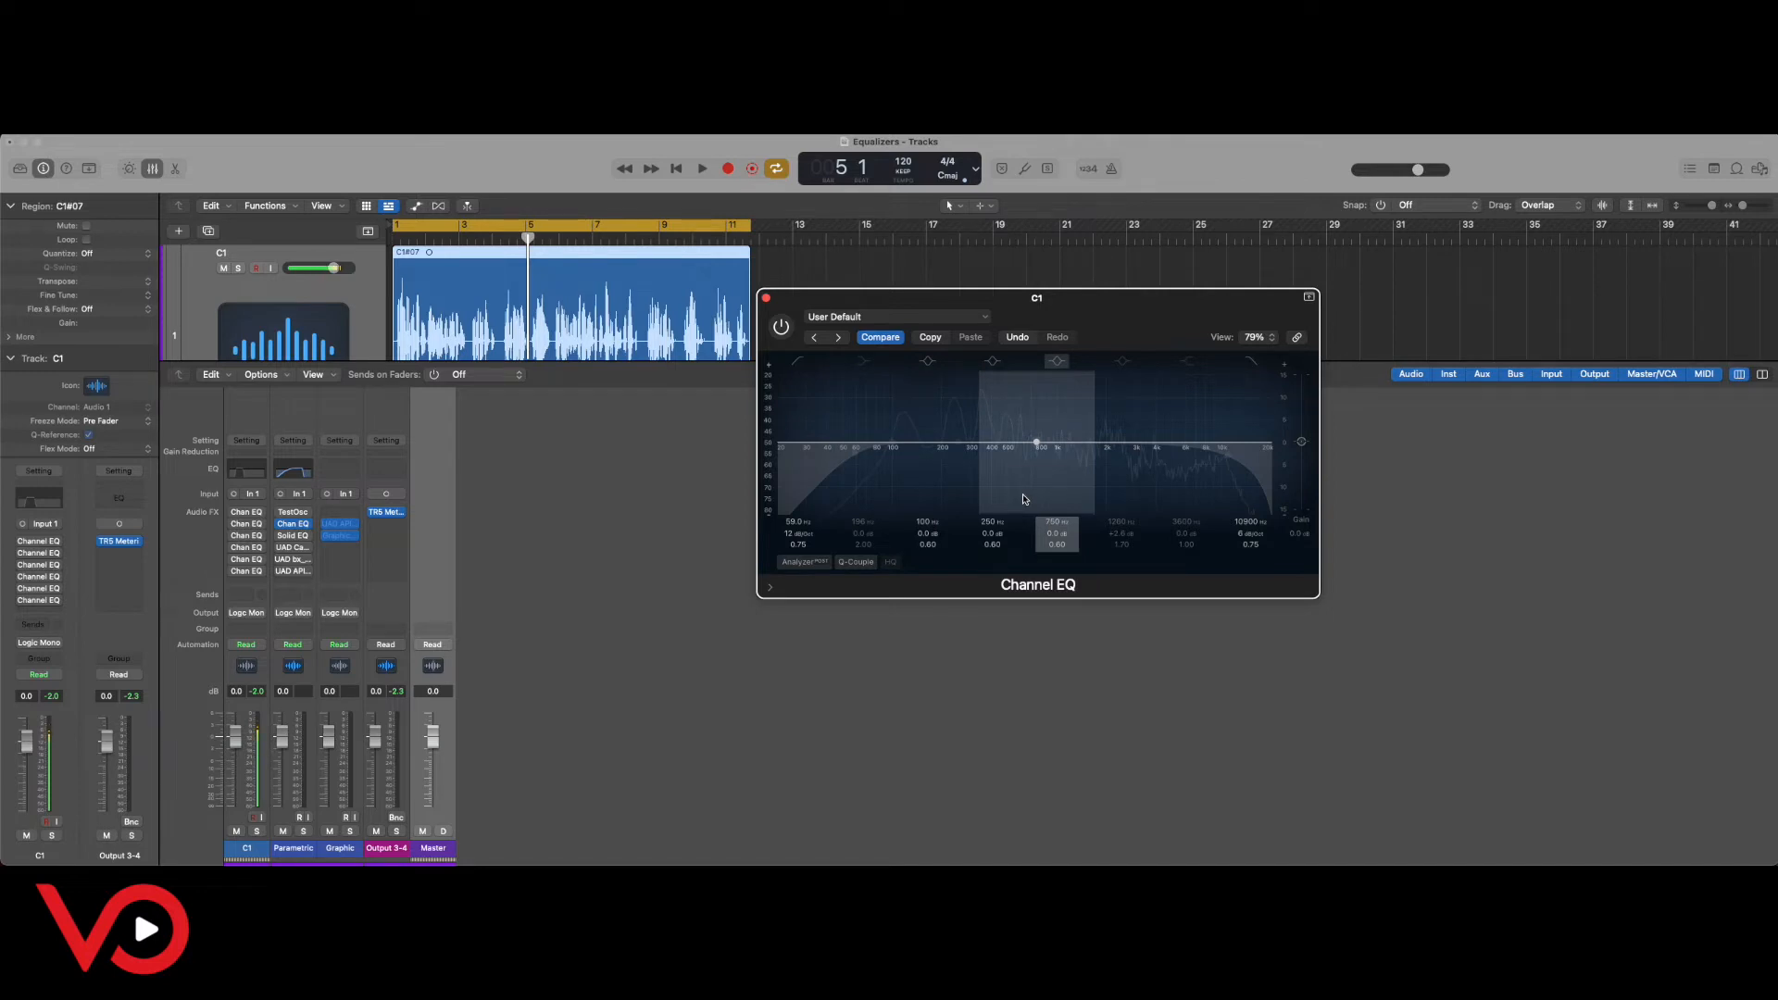
pyautogui.click(782, 329)
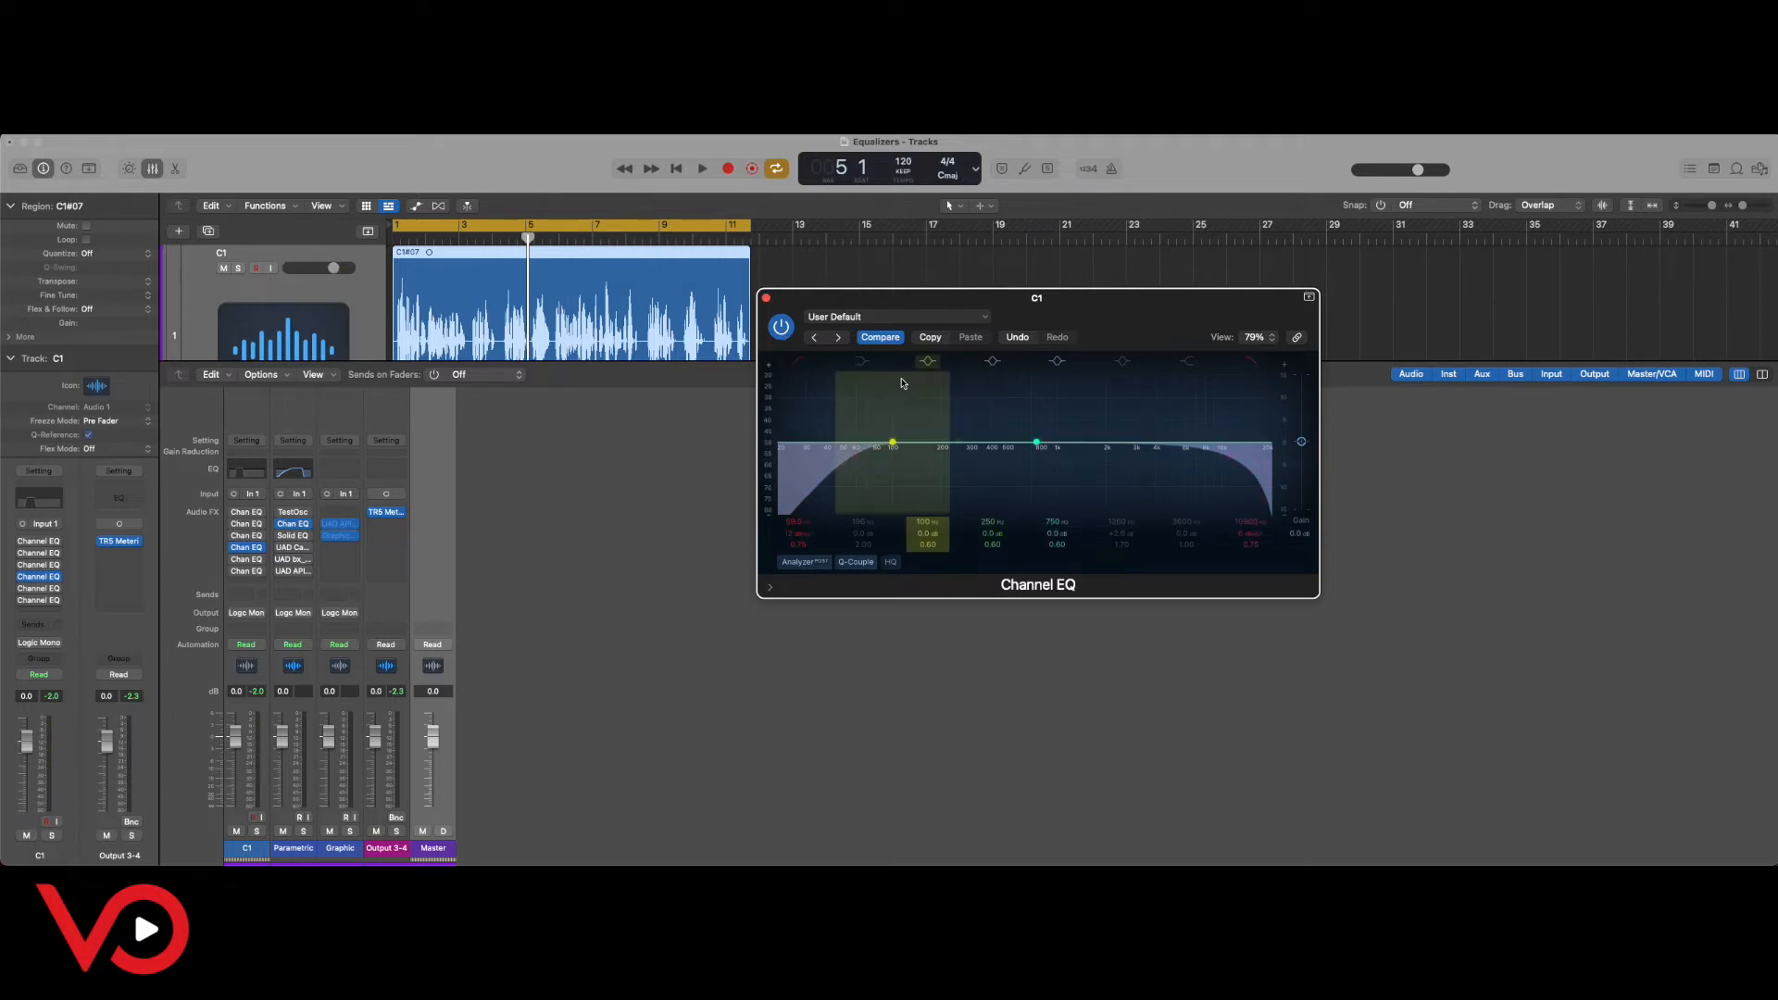
# Audition the voice through the 300–1000 Hz Channel EQ in C1's fifth audio effect slot, bypass that EQ, and close its window.
pyautogui.click(254, 560)
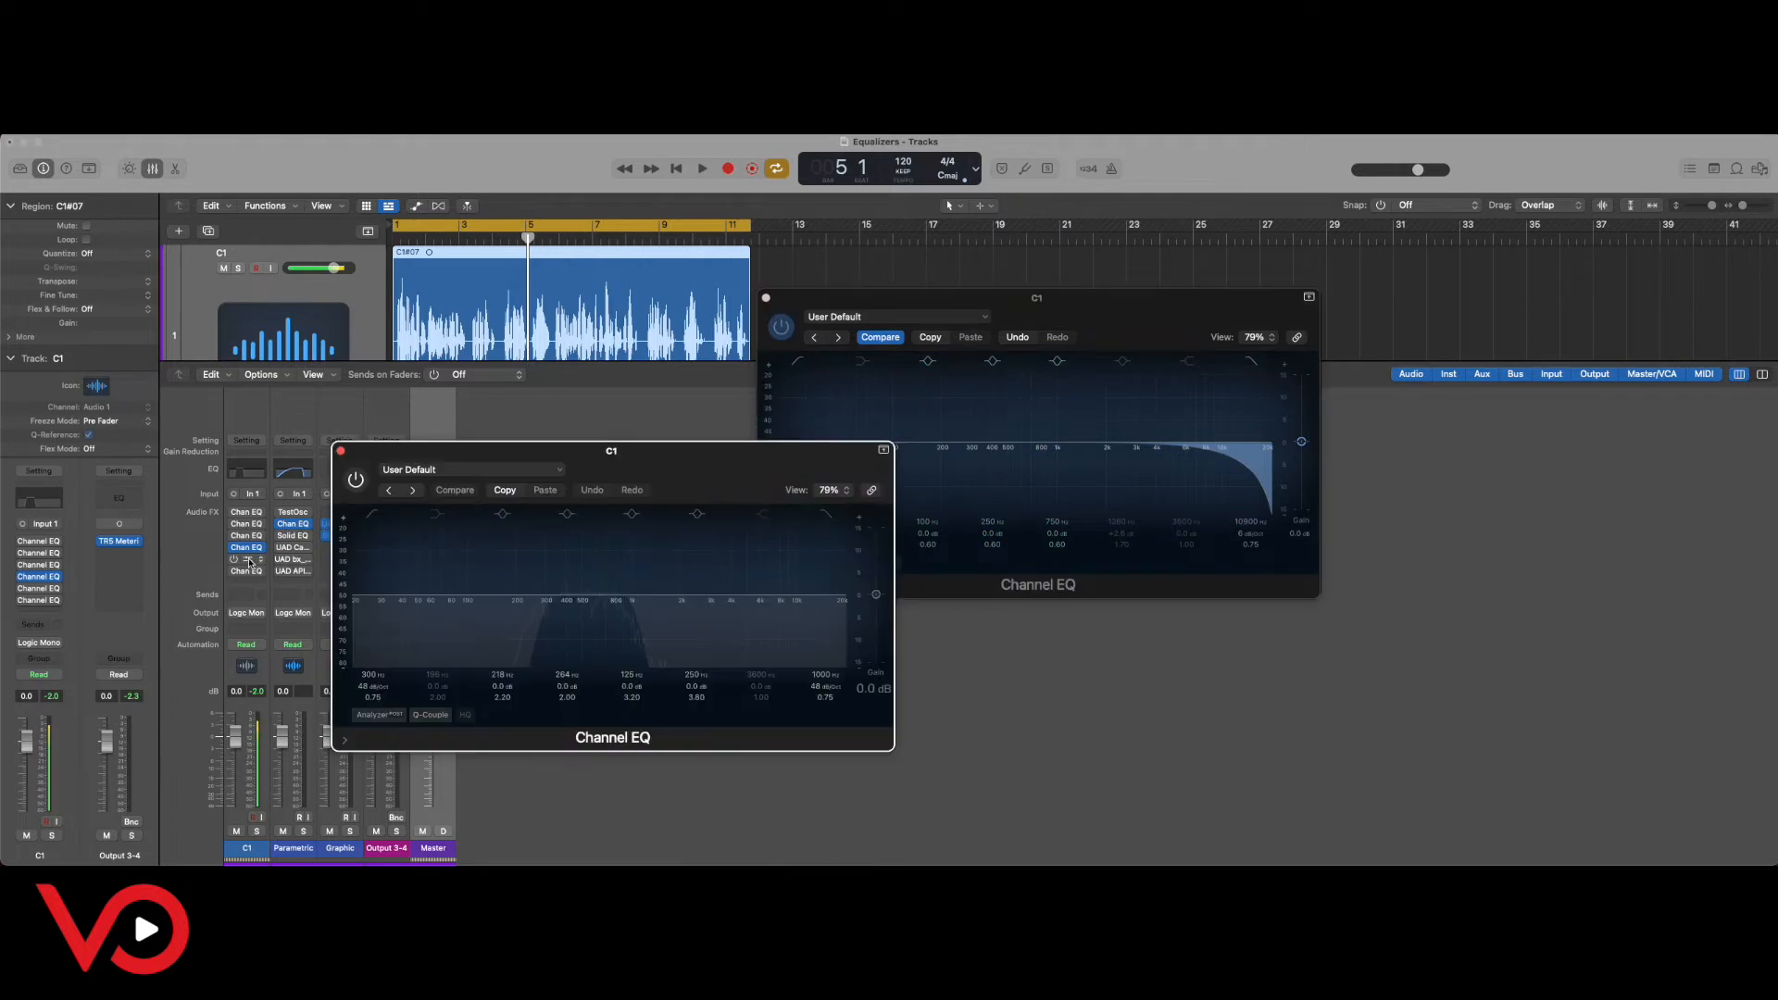
pyautogui.click(350, 480)
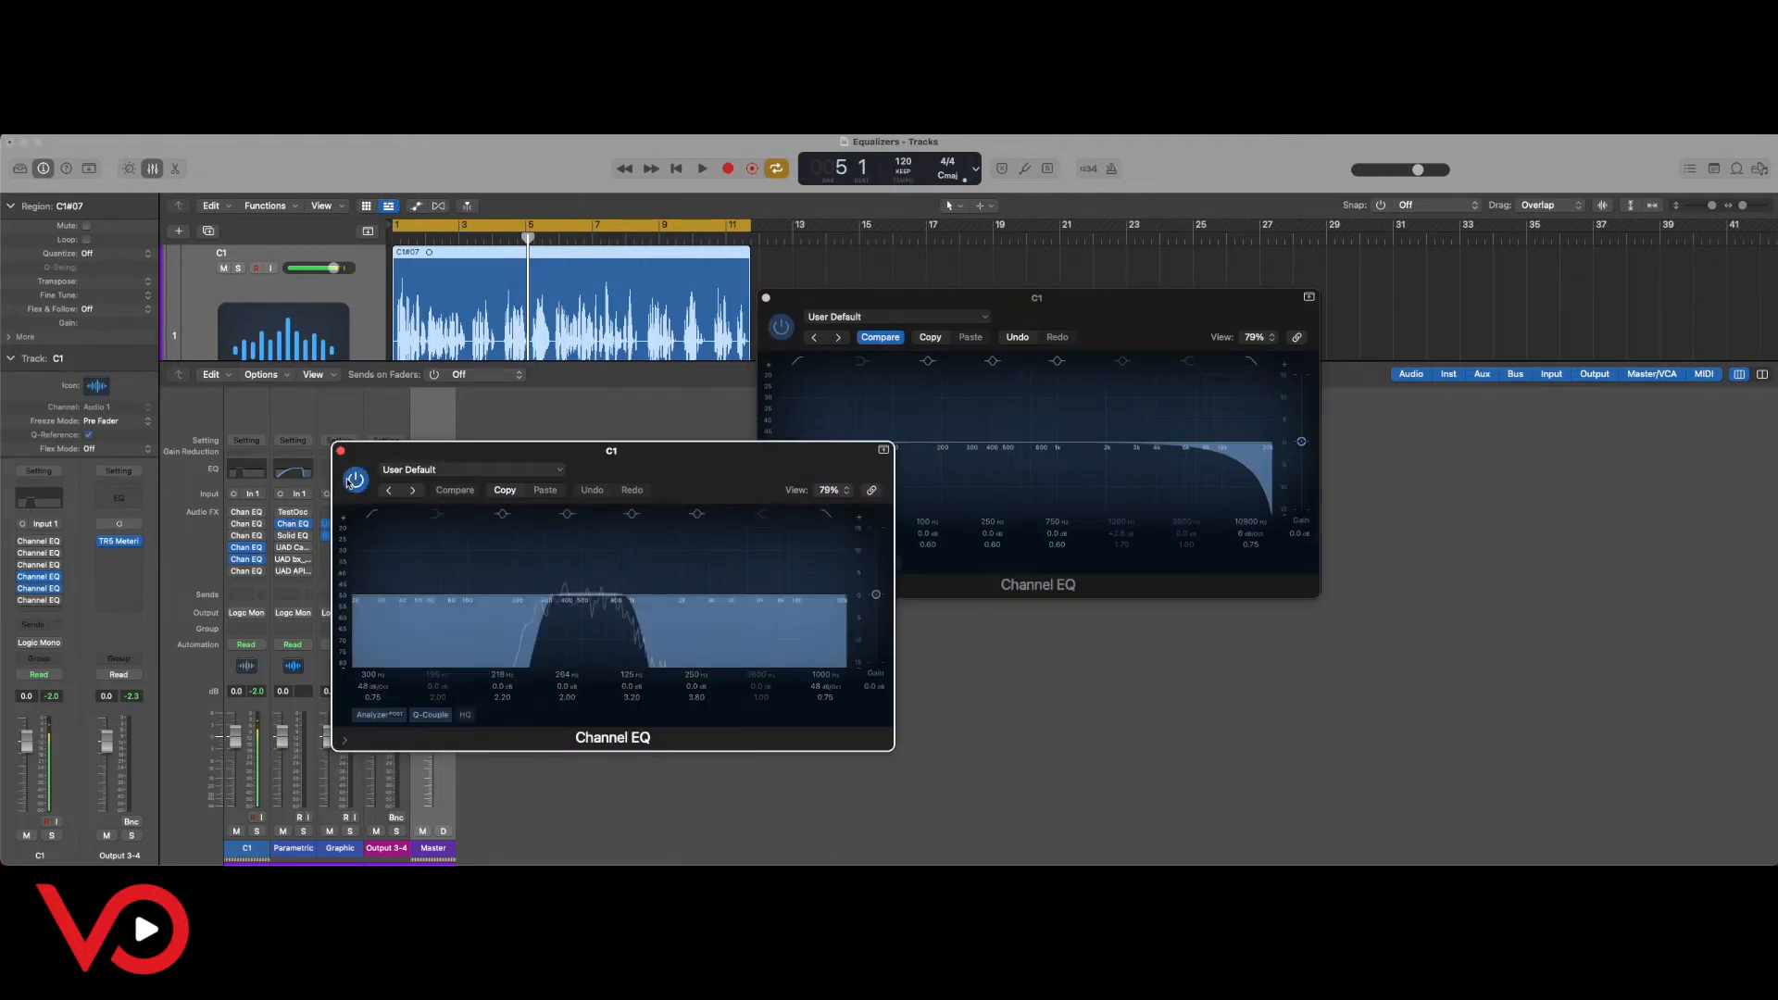
pyautogui.press('space')
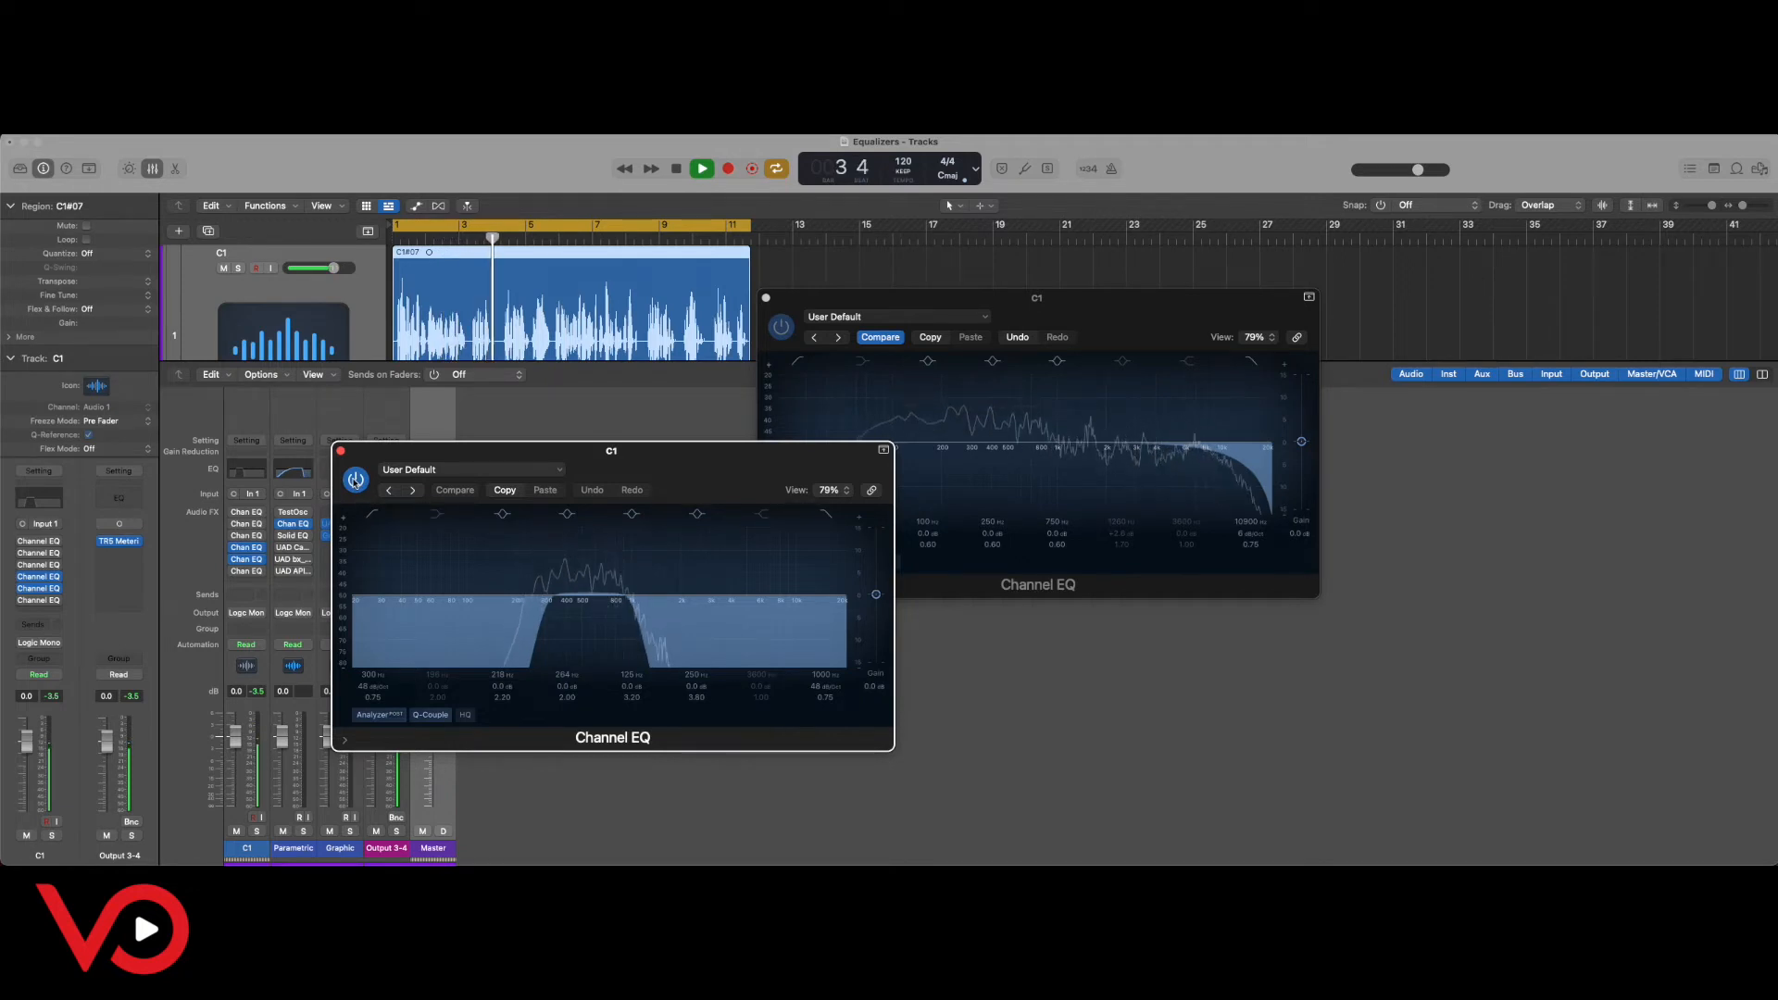
pyautogui.press('space')
pyautogui.click(355, 481)
pyautogui.click(341, 452)
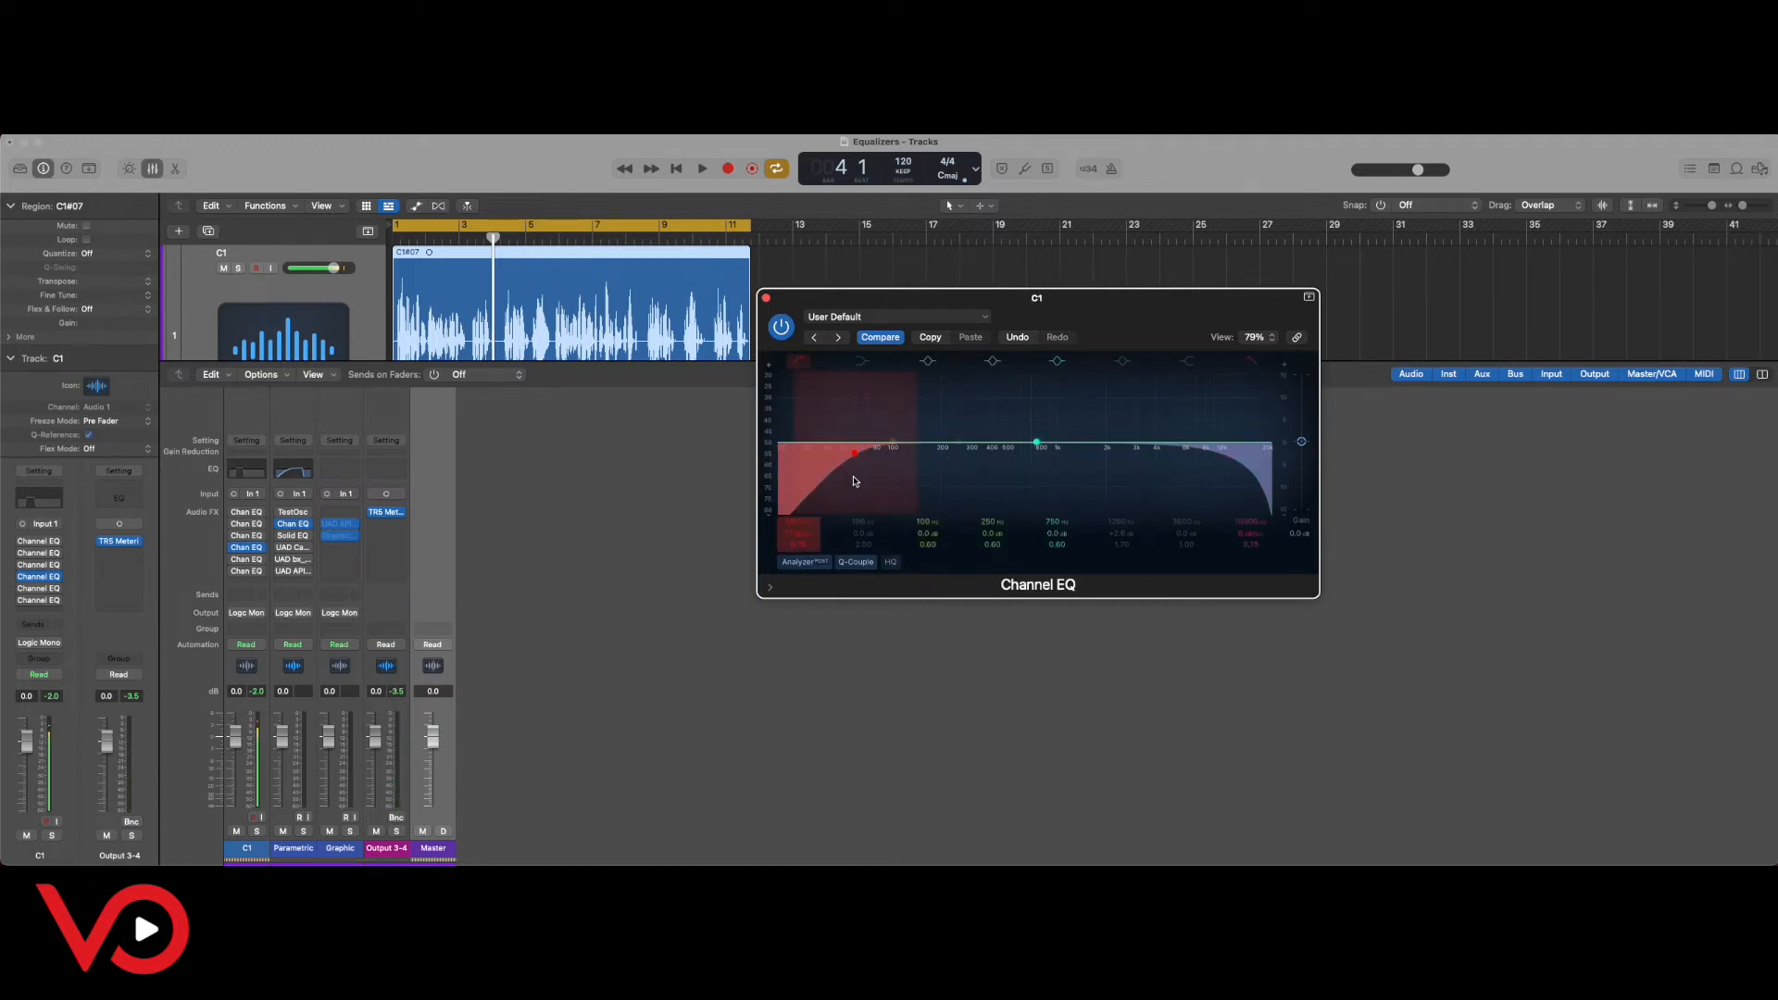
# Audition the voice track several times from the start with the low-cut and high-cut filters active, stopping after each short playback.
pyautogui.press('space')
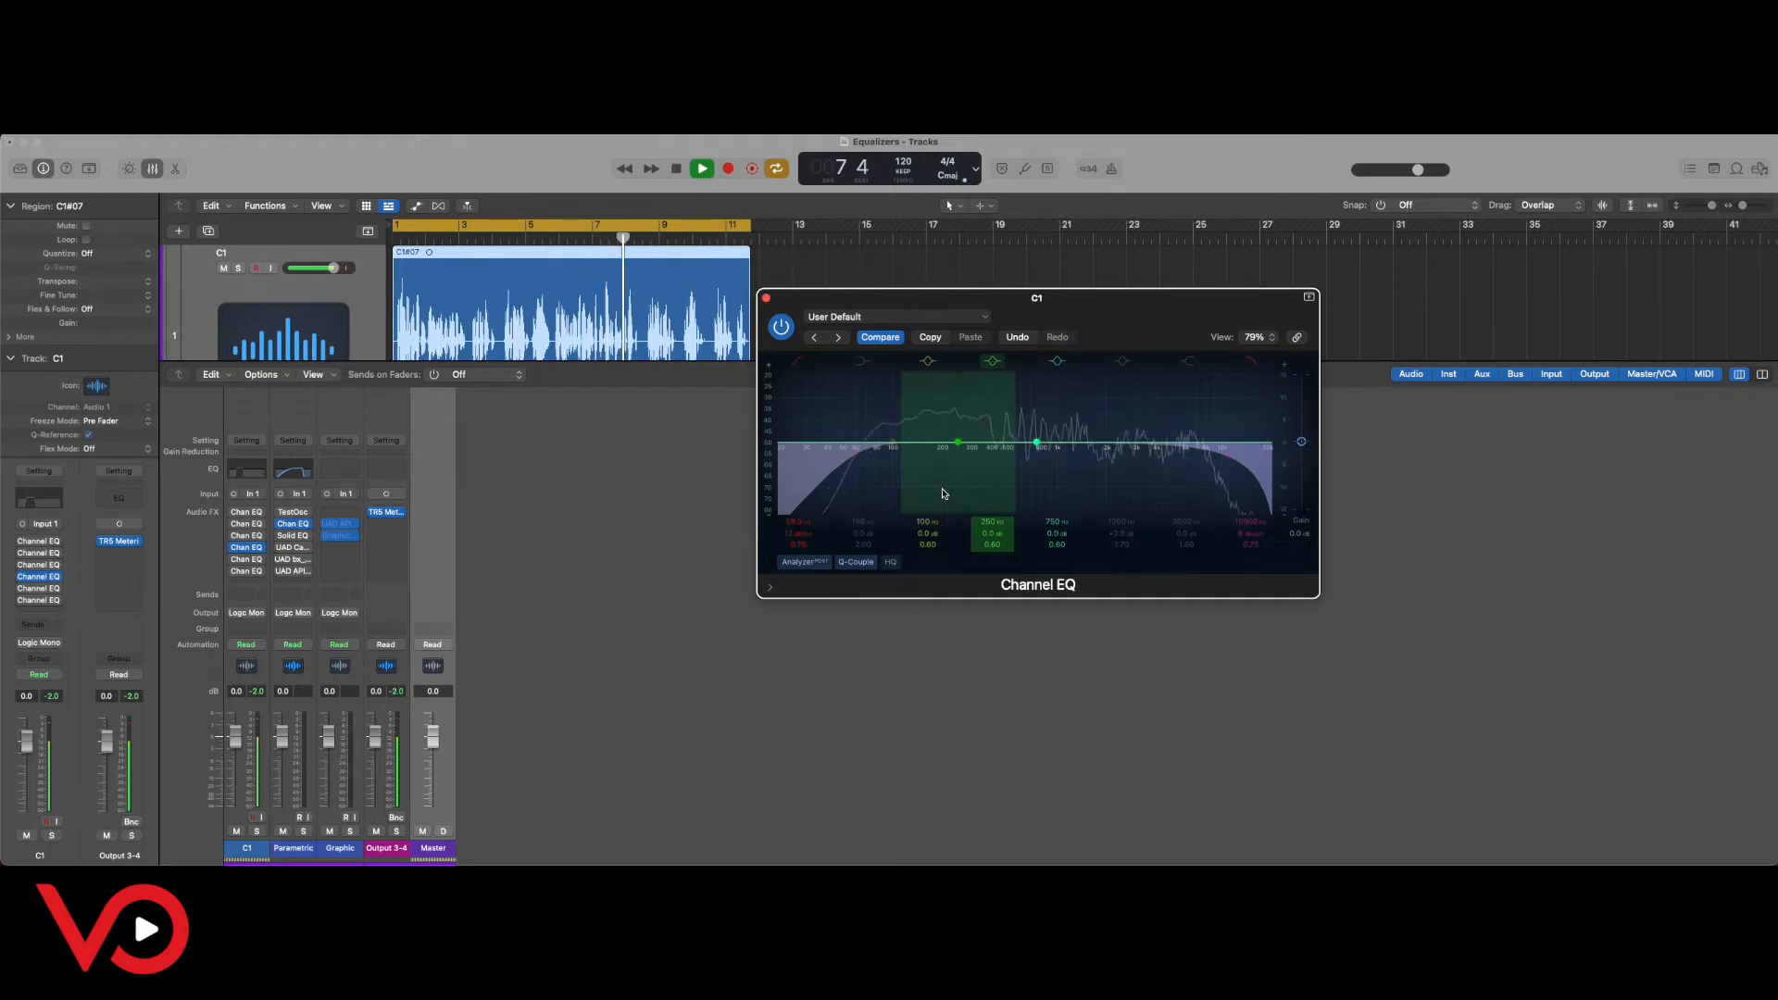
pyautogui.press('space')
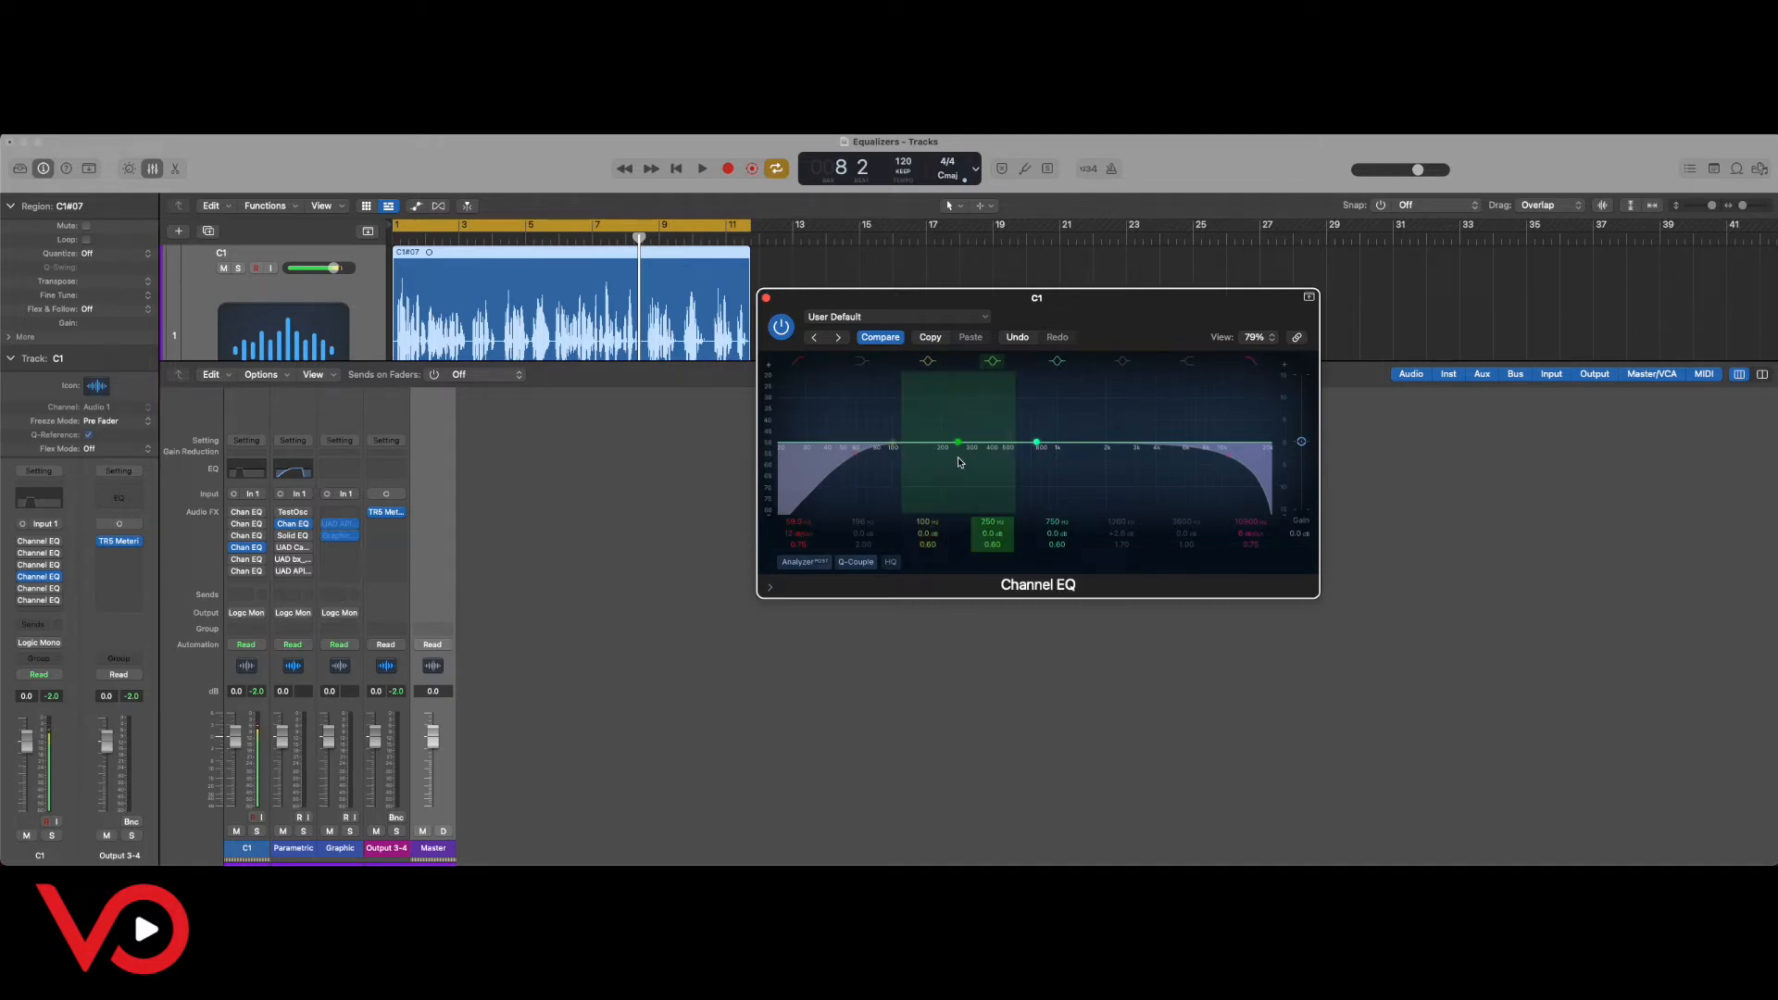
pyautogui.press('space')
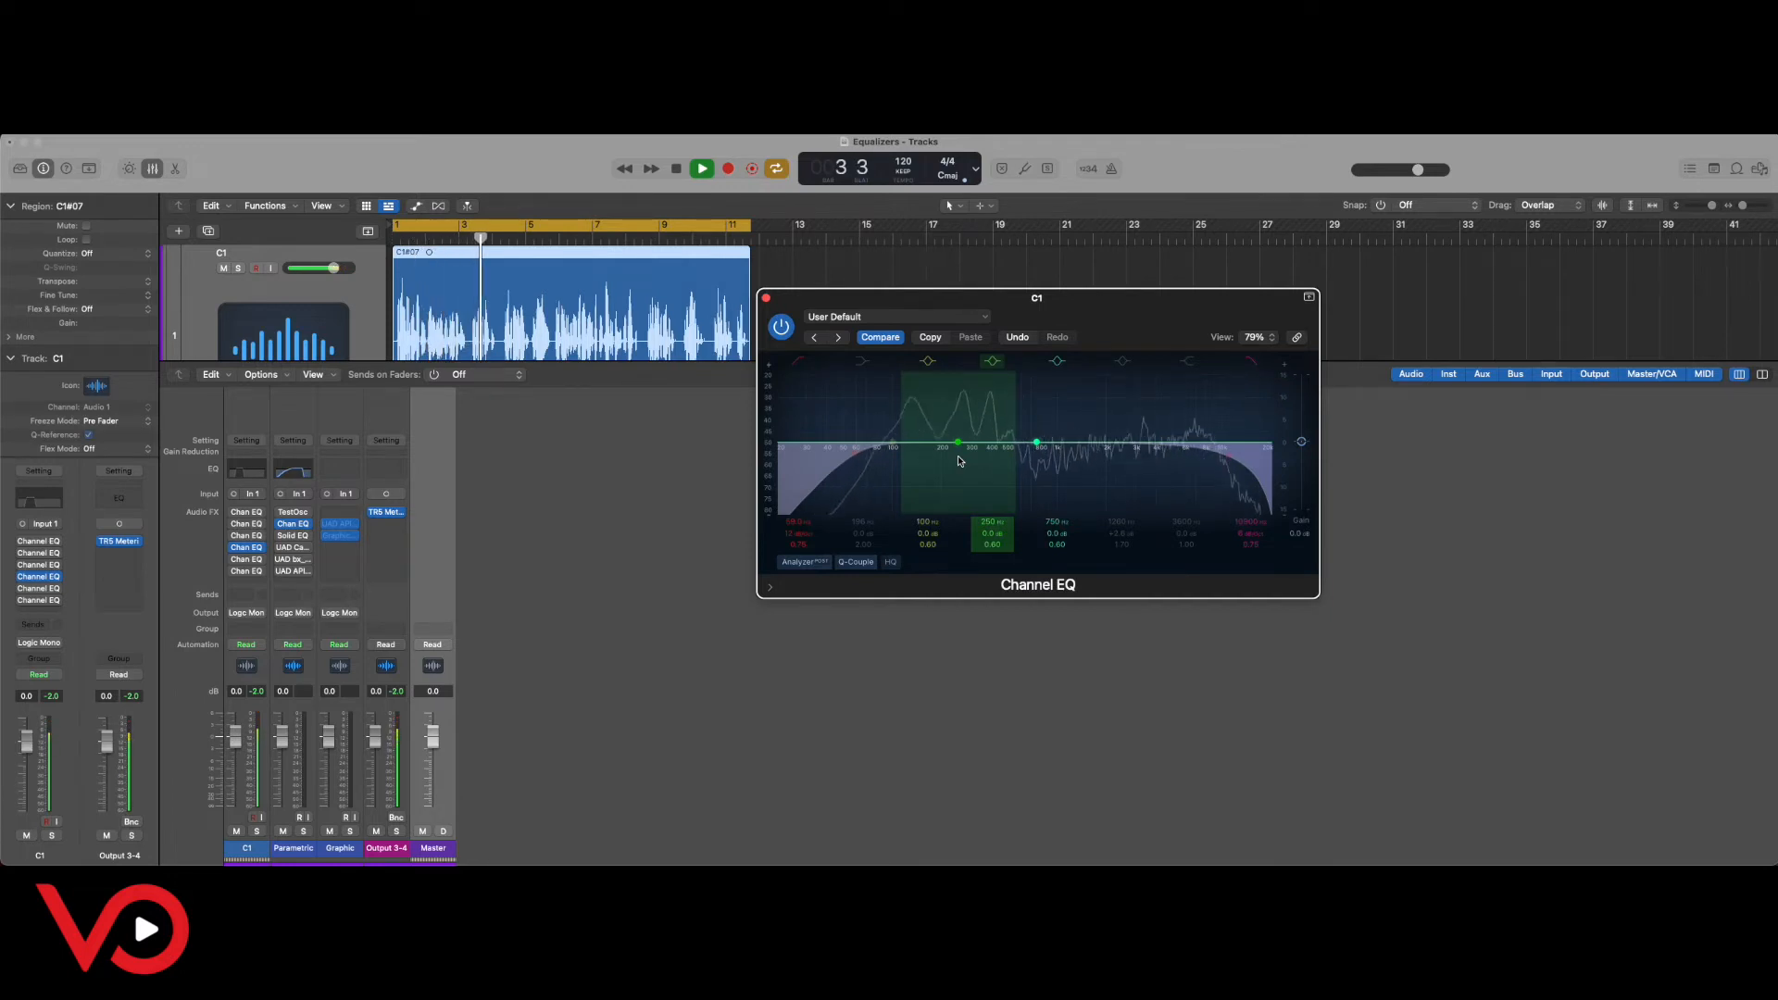
pyautogui.press('space')
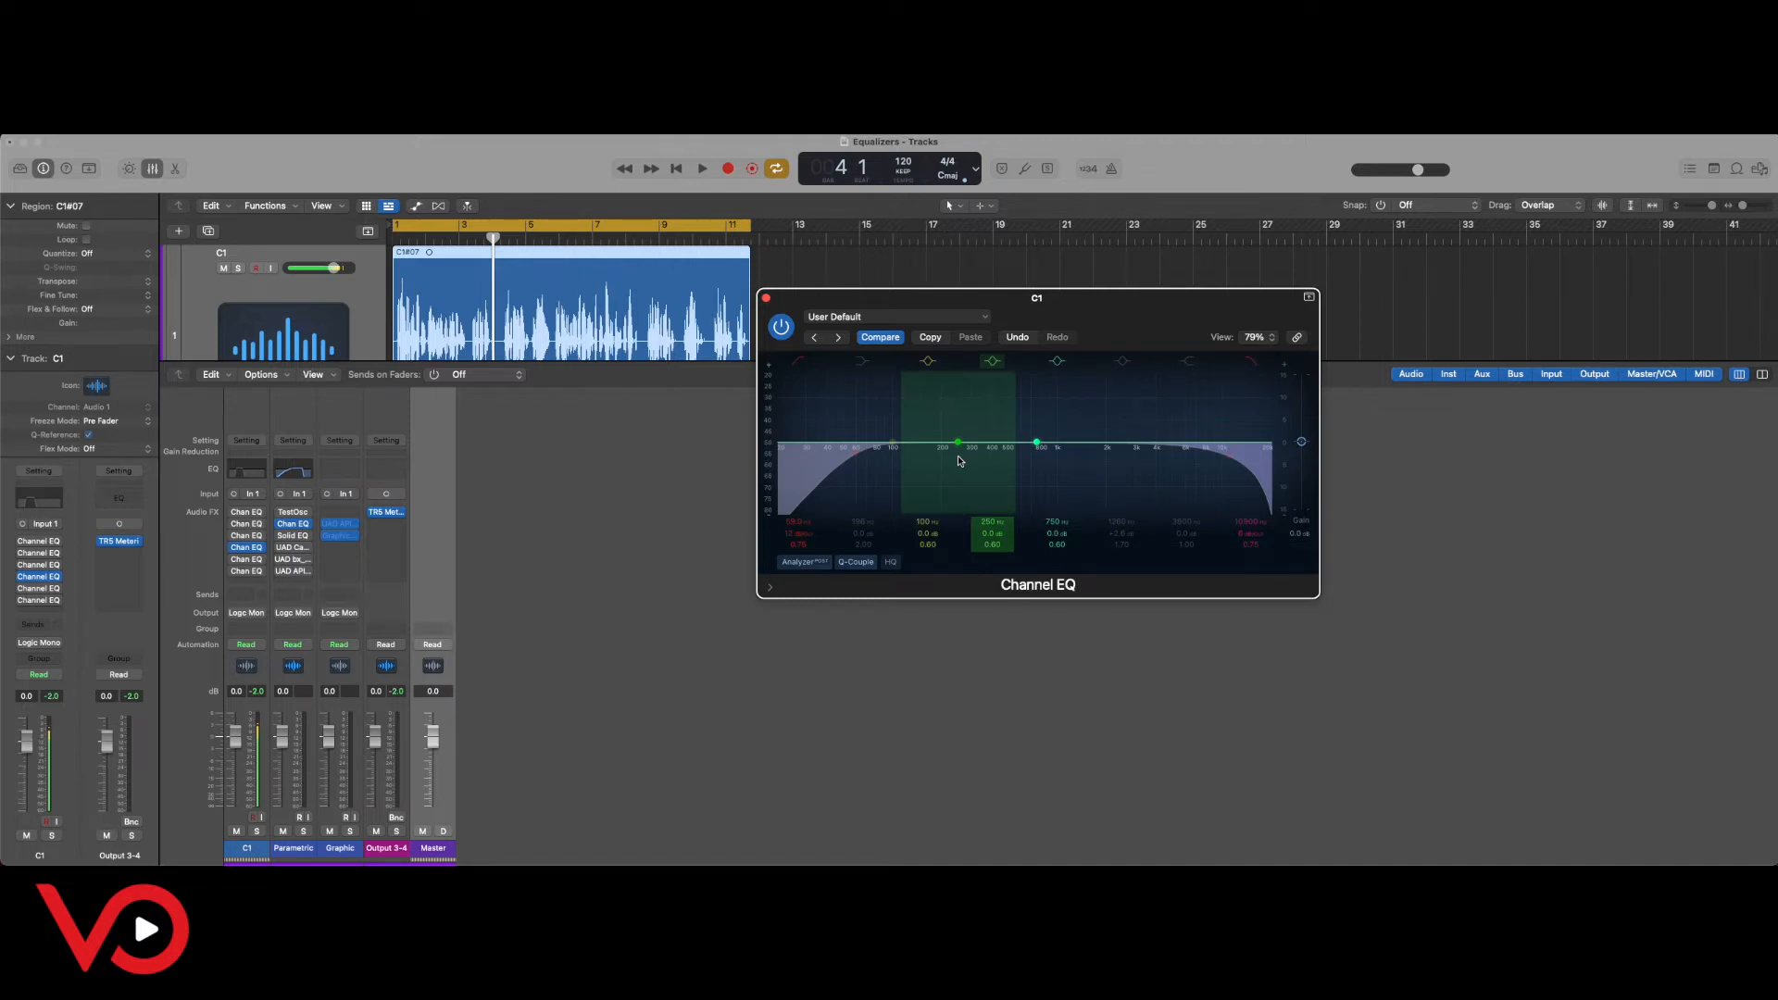
pyautogui.press('space')
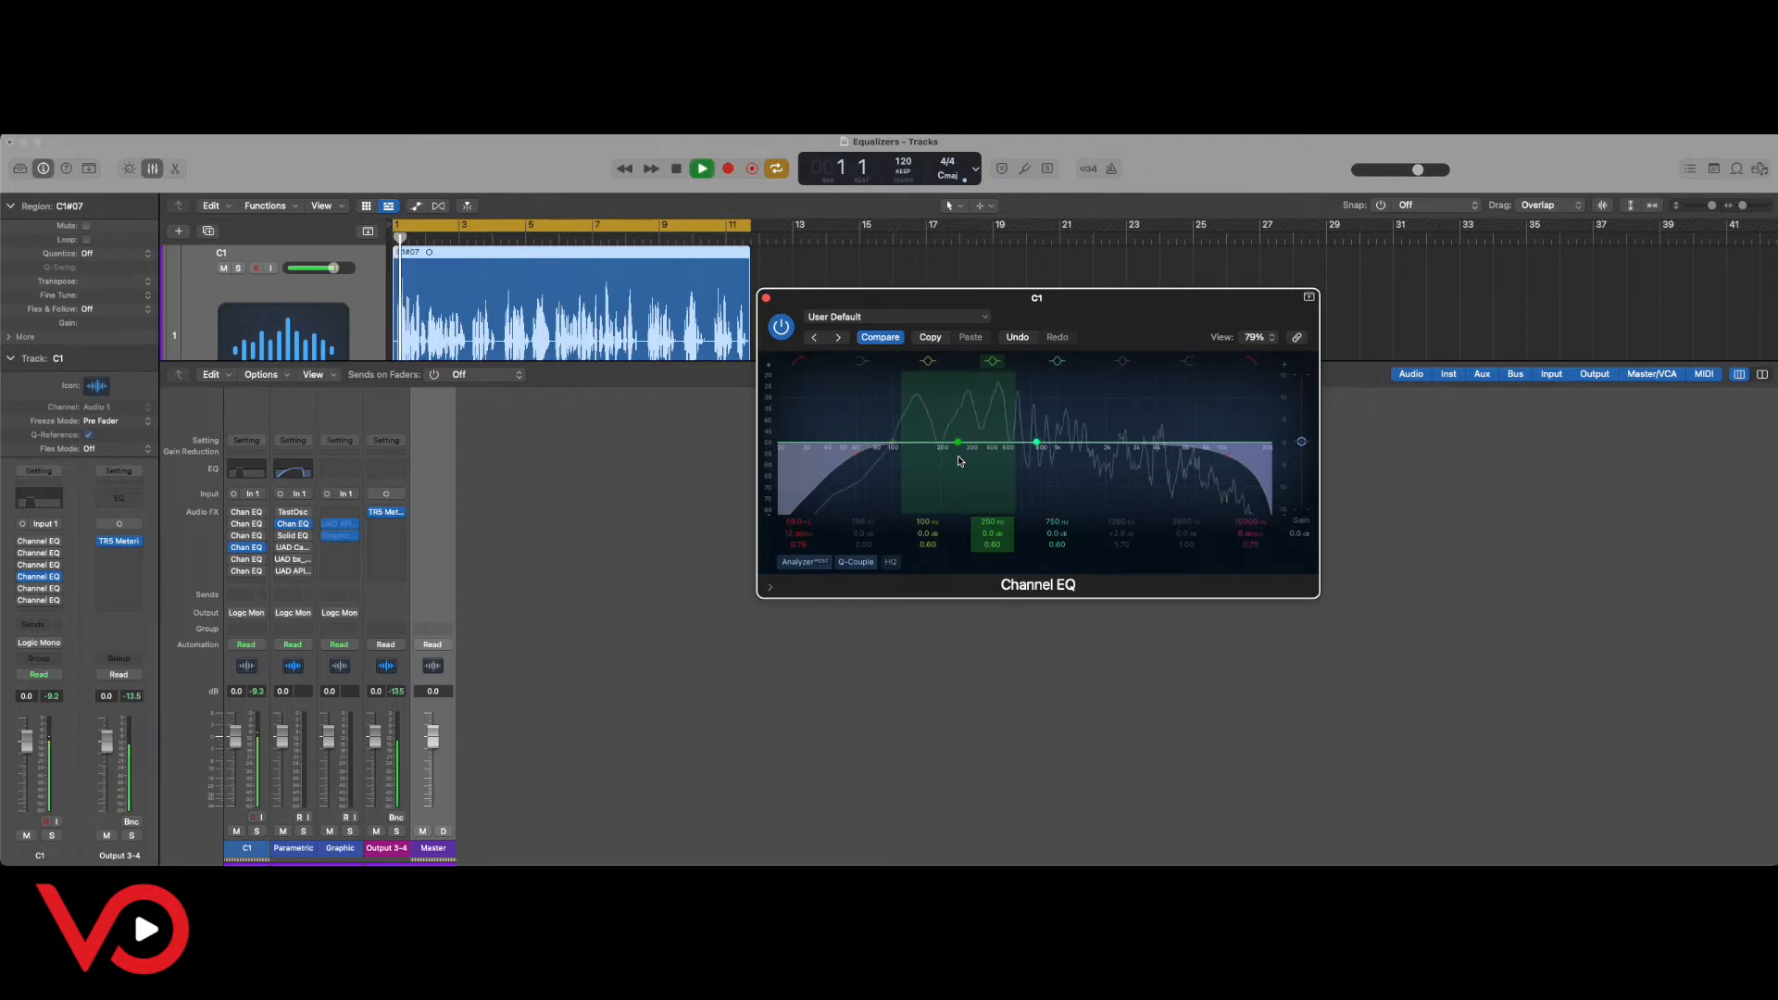
pyautogui.press('space')
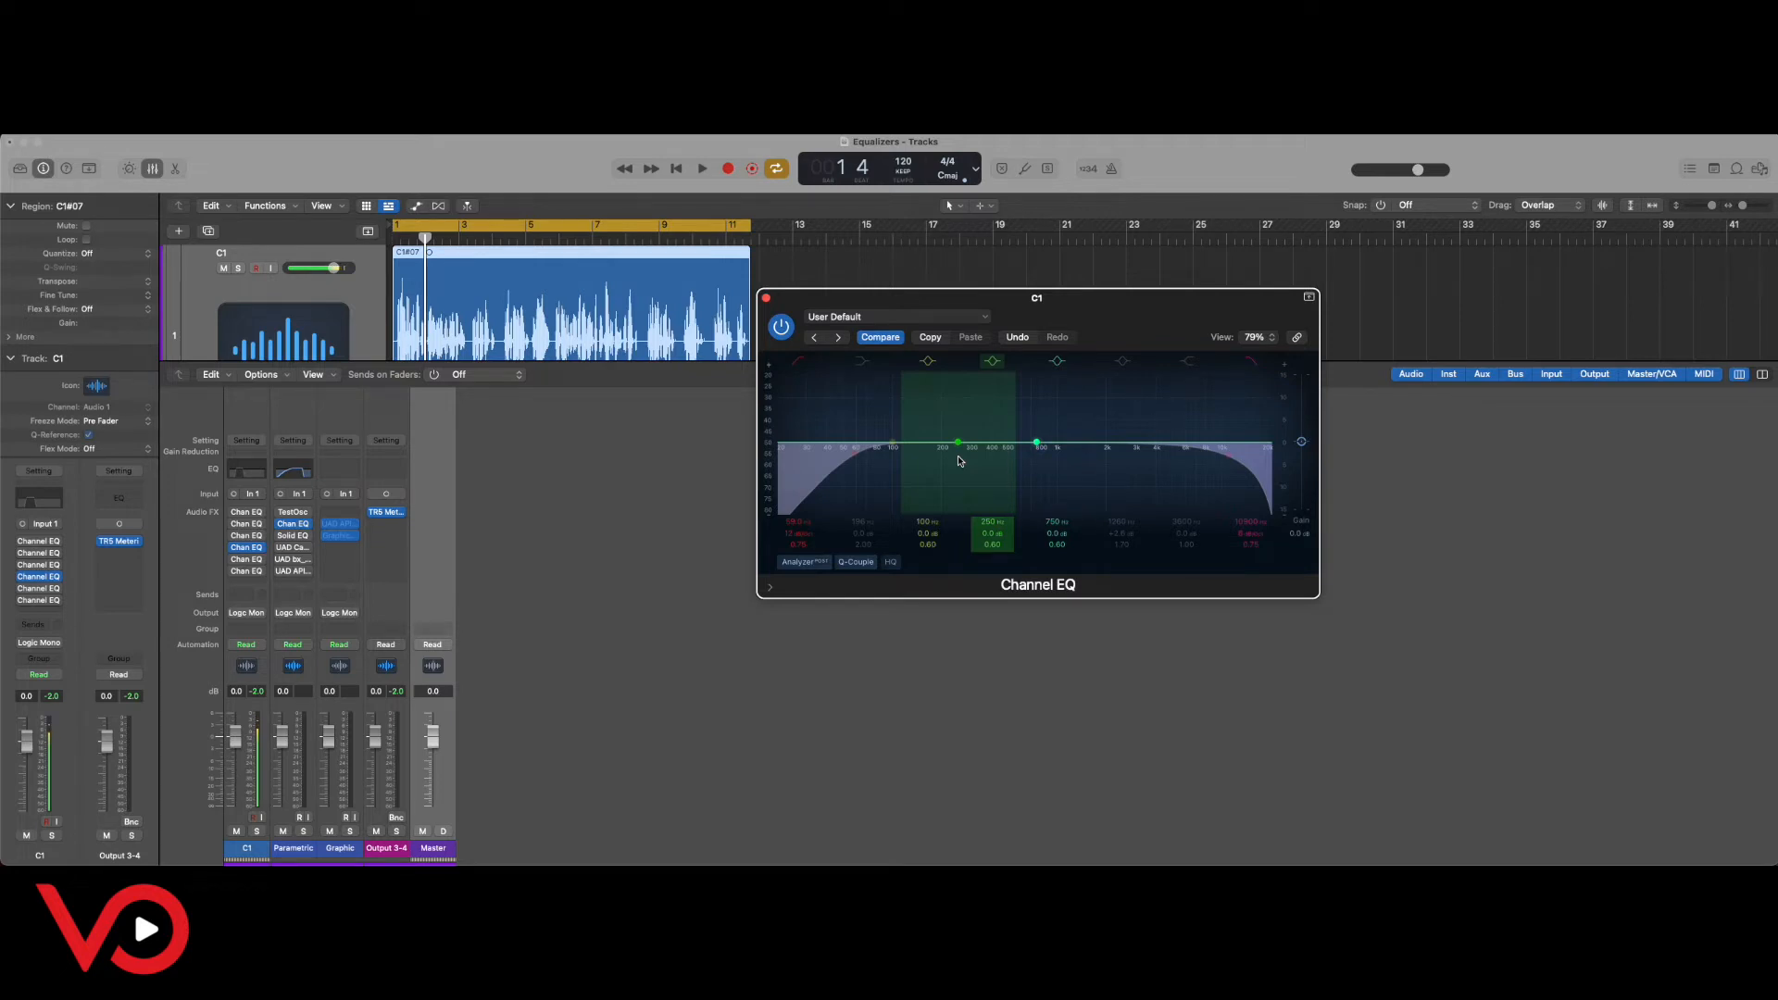
pyautogui.press('space')
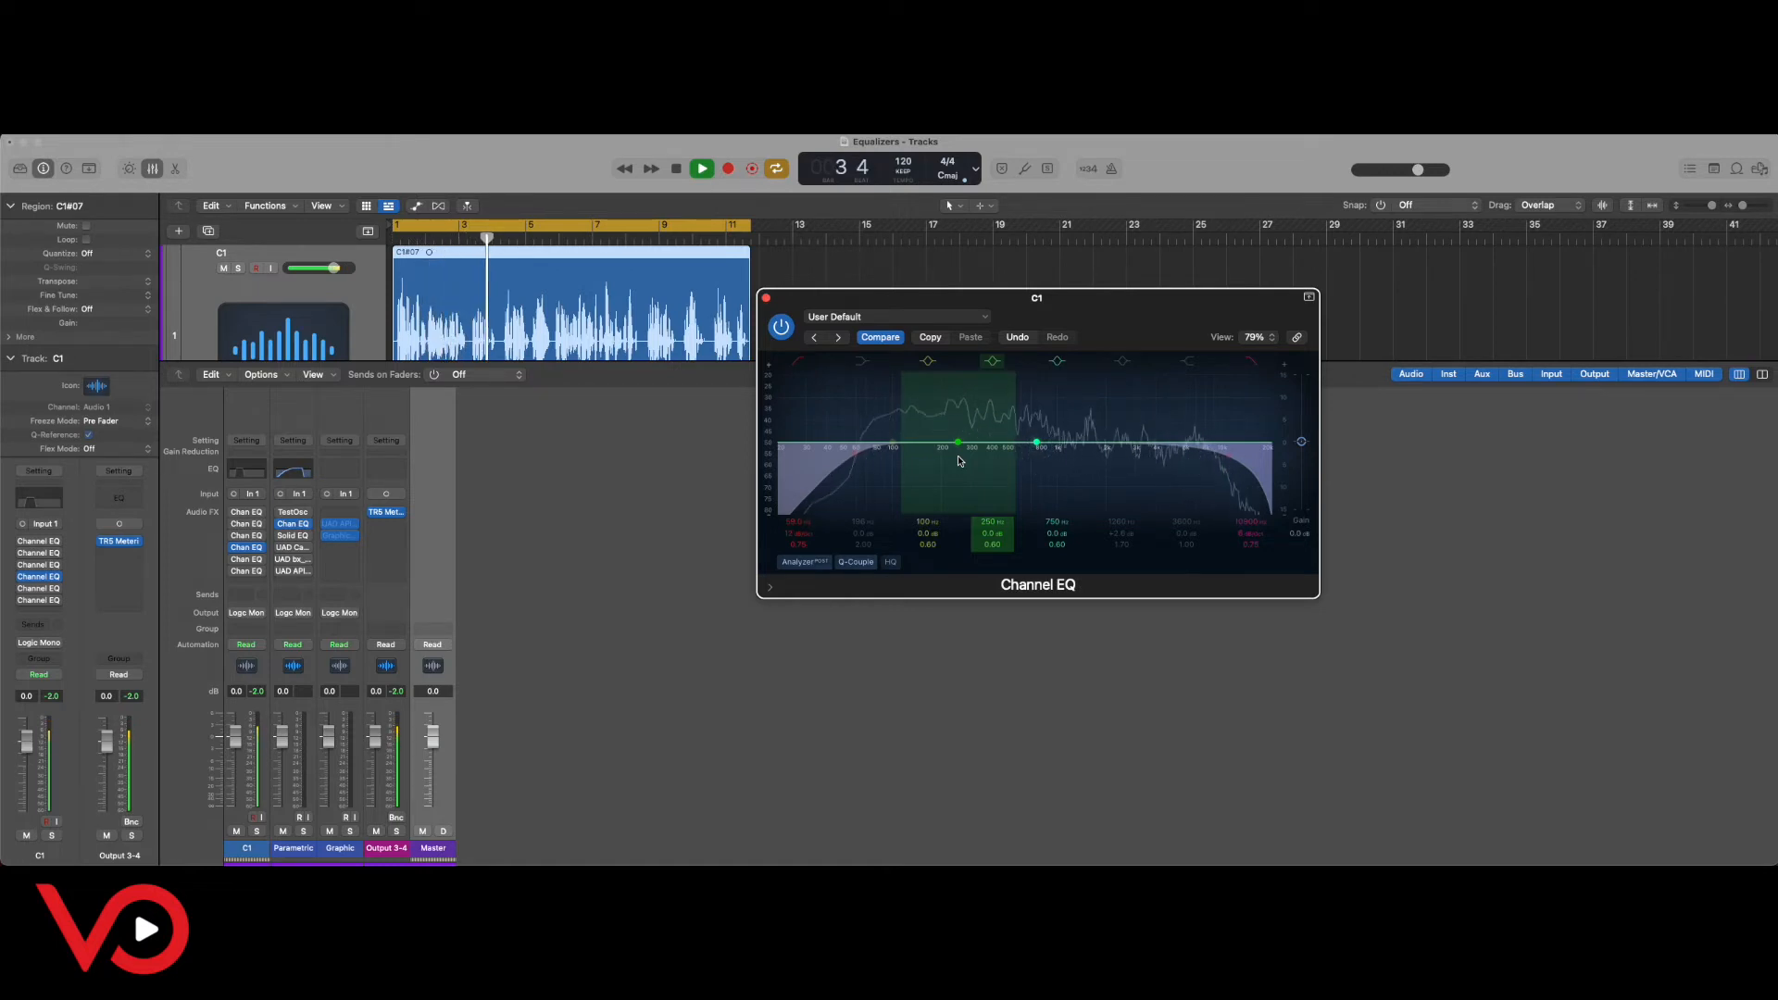
pyautogui.press('space')
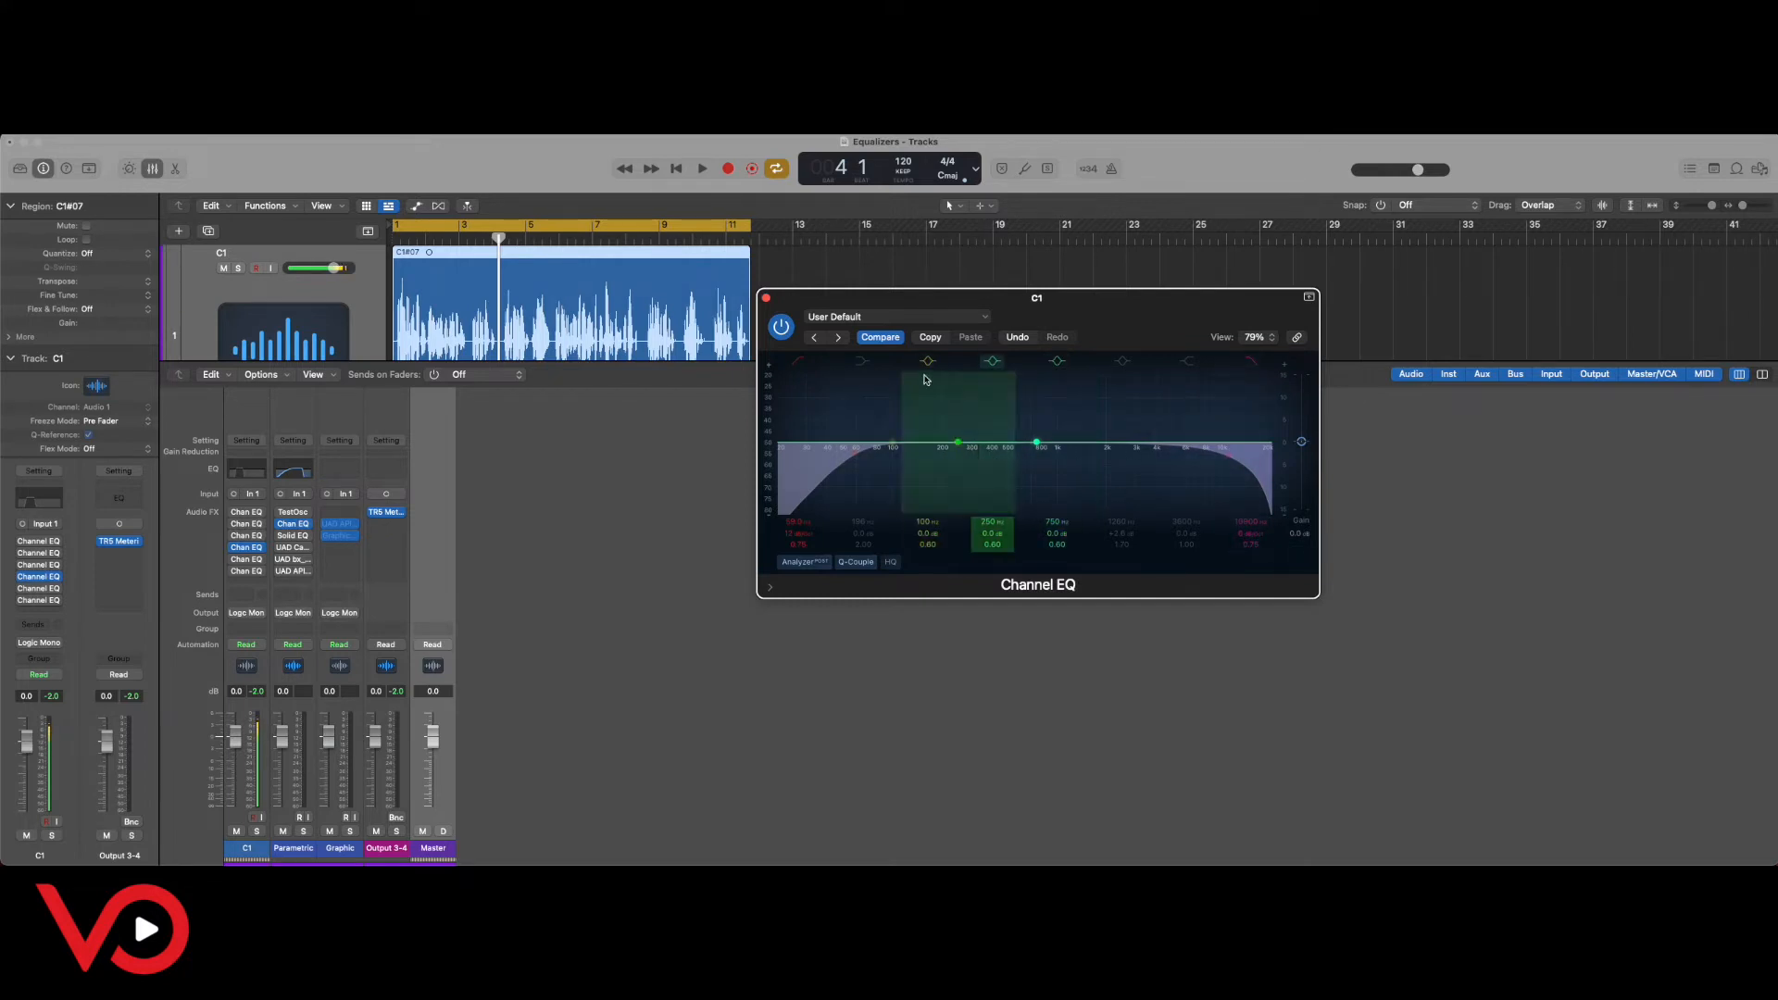
# Cut the 250 Hz band to about 242 Hz, −5.0 dB and Q 0.35, auditioning the voice track in short playbacks.
pyautogui.press('space')
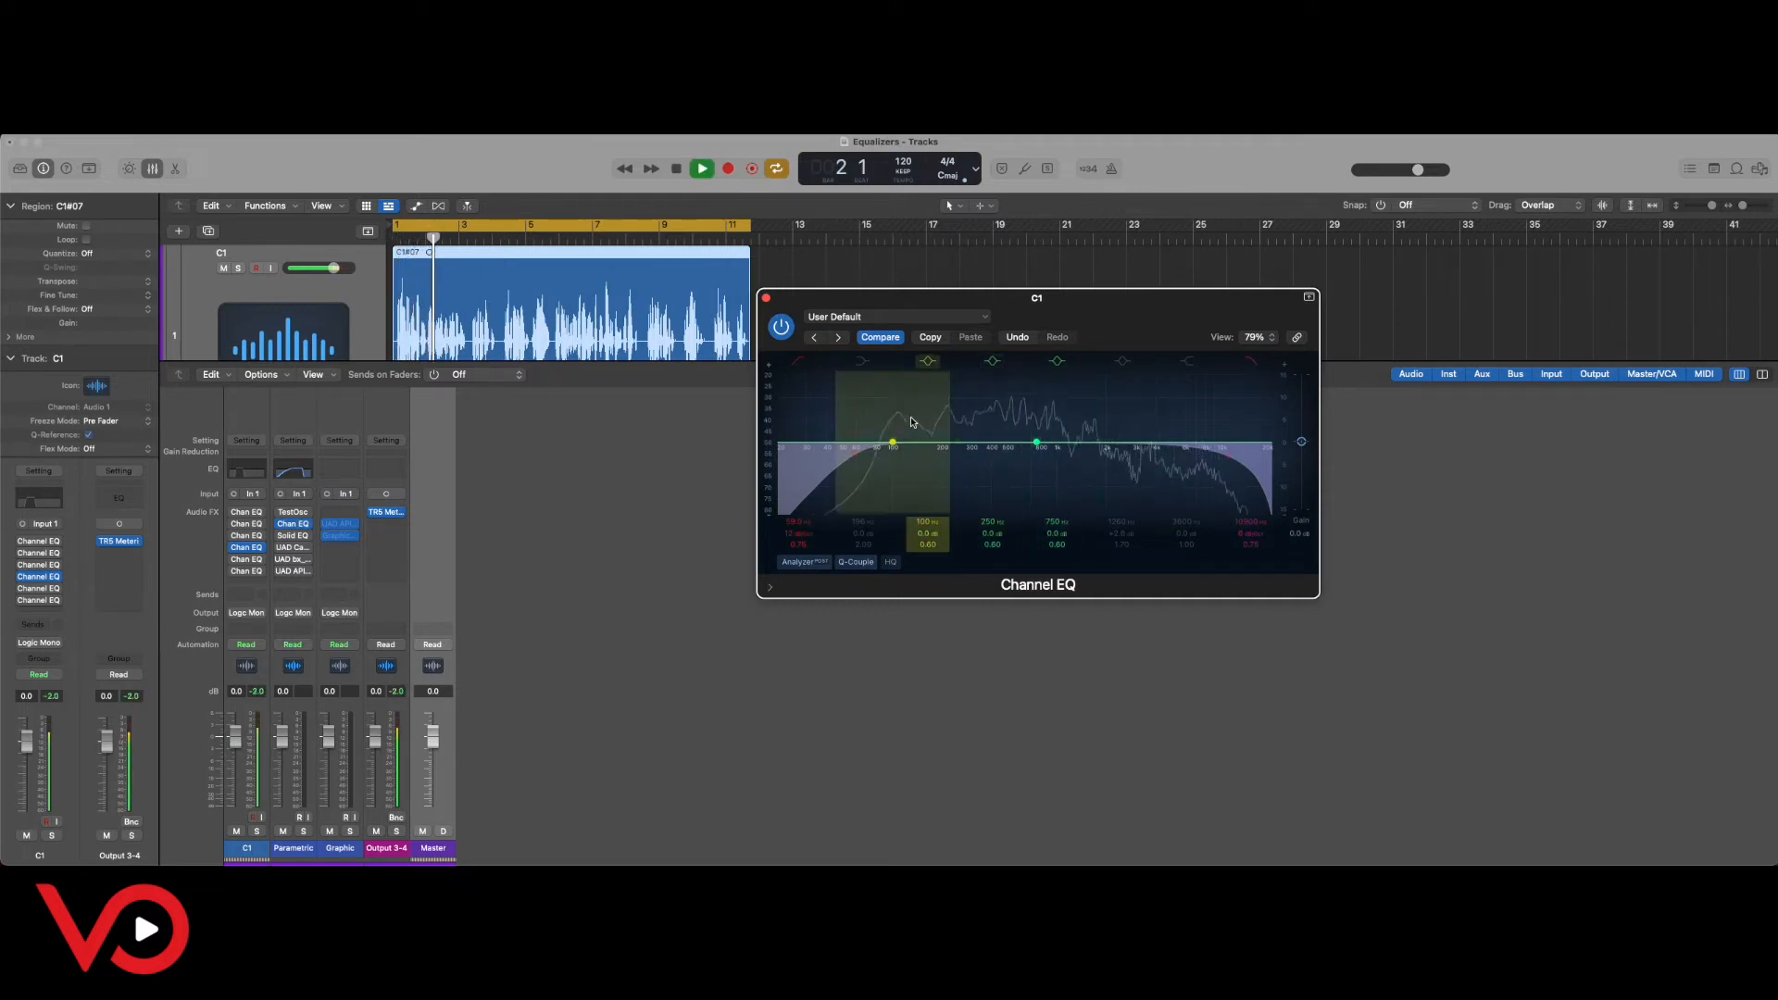
pyautogui.press('space')
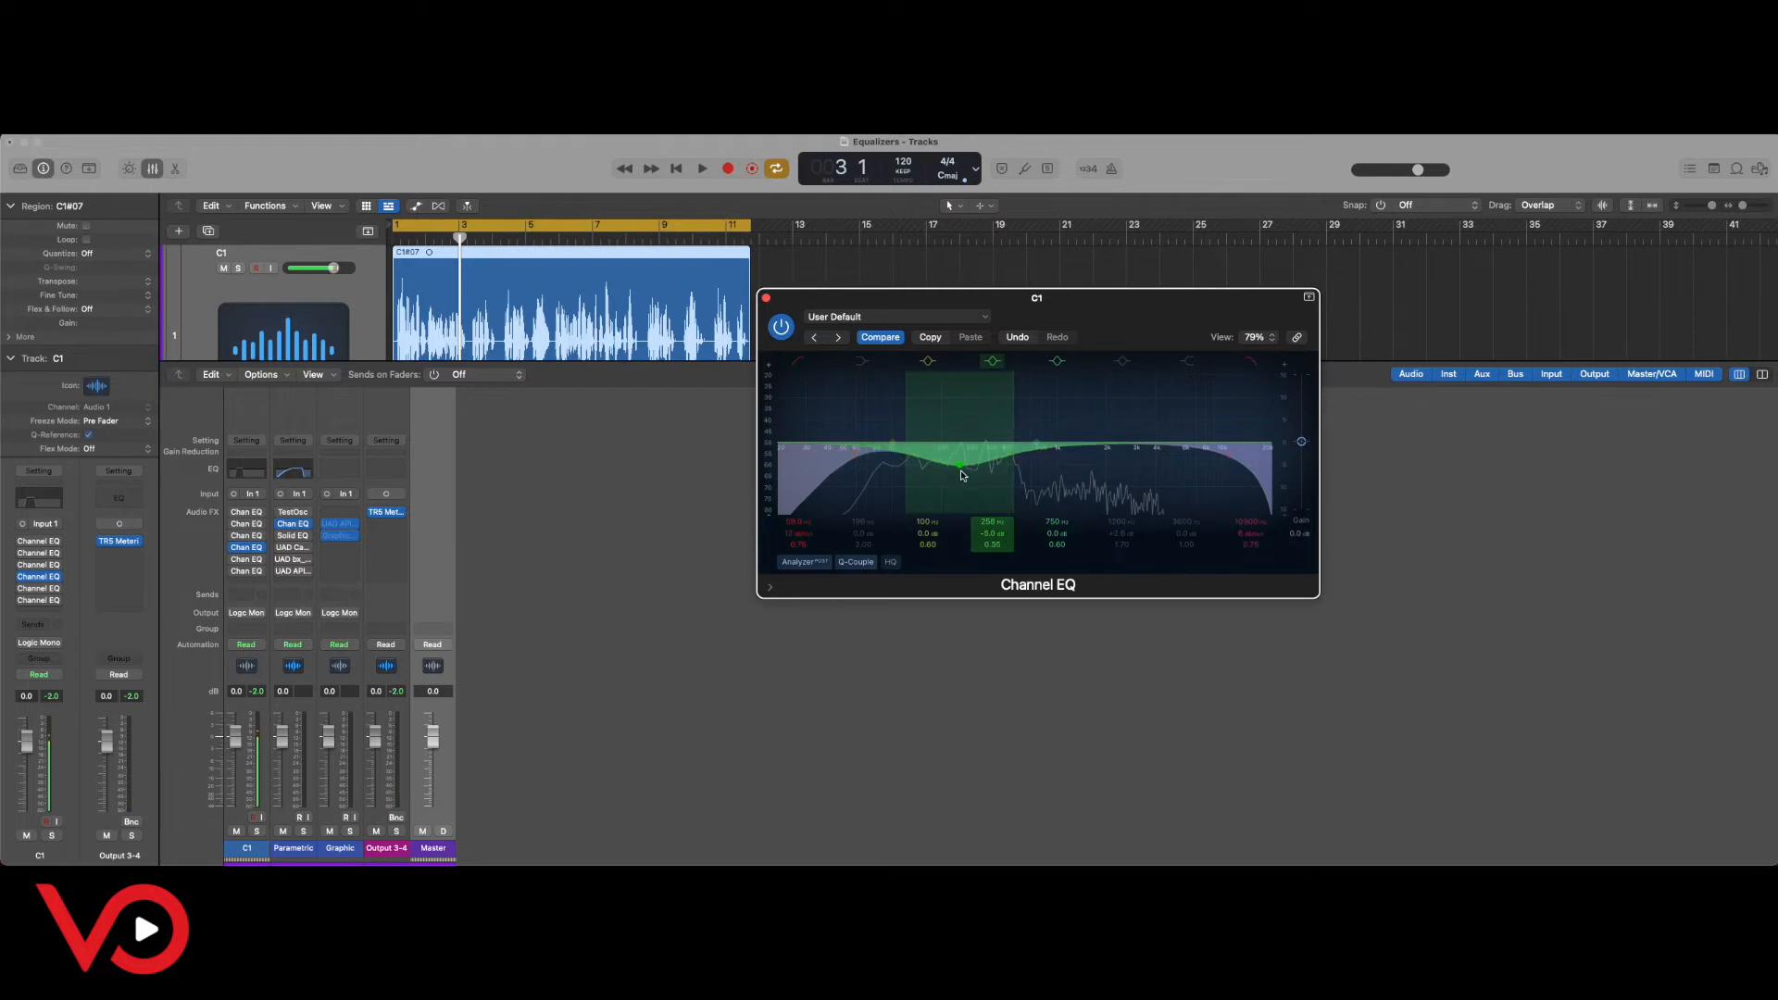
pyautogui.press('space')
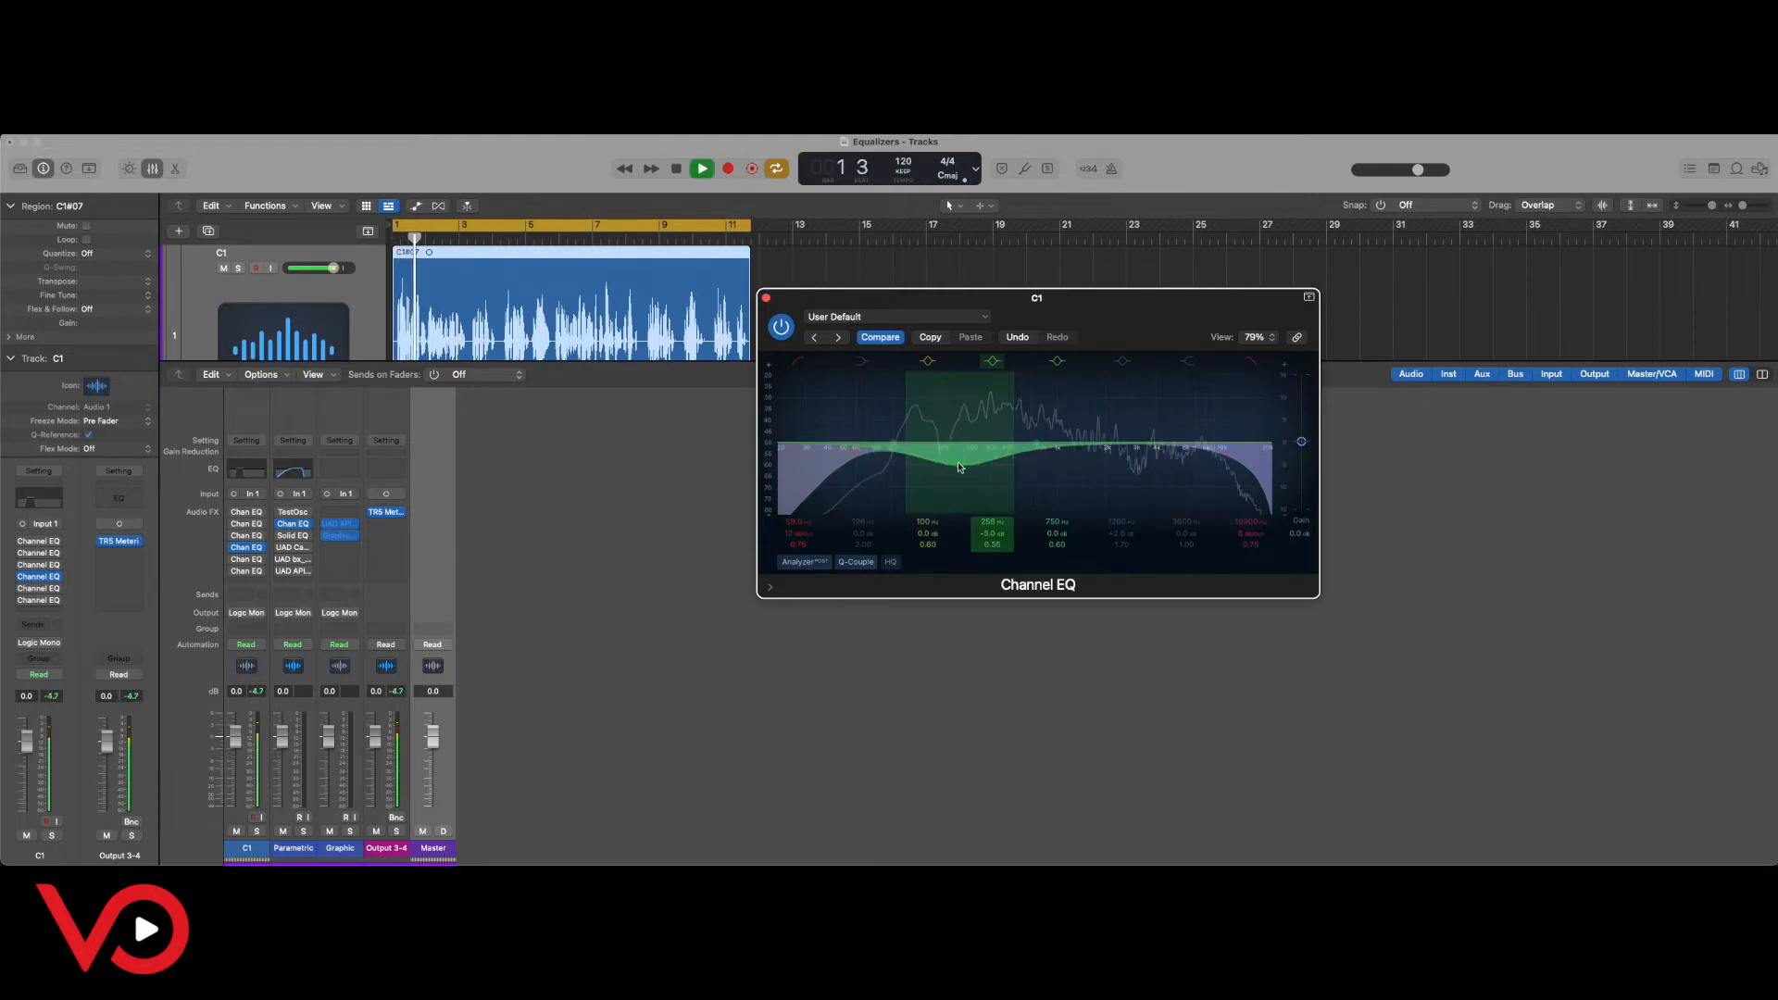
pyautogui.moveTo(958, 467); pyautogui.dragTo(956, 467)
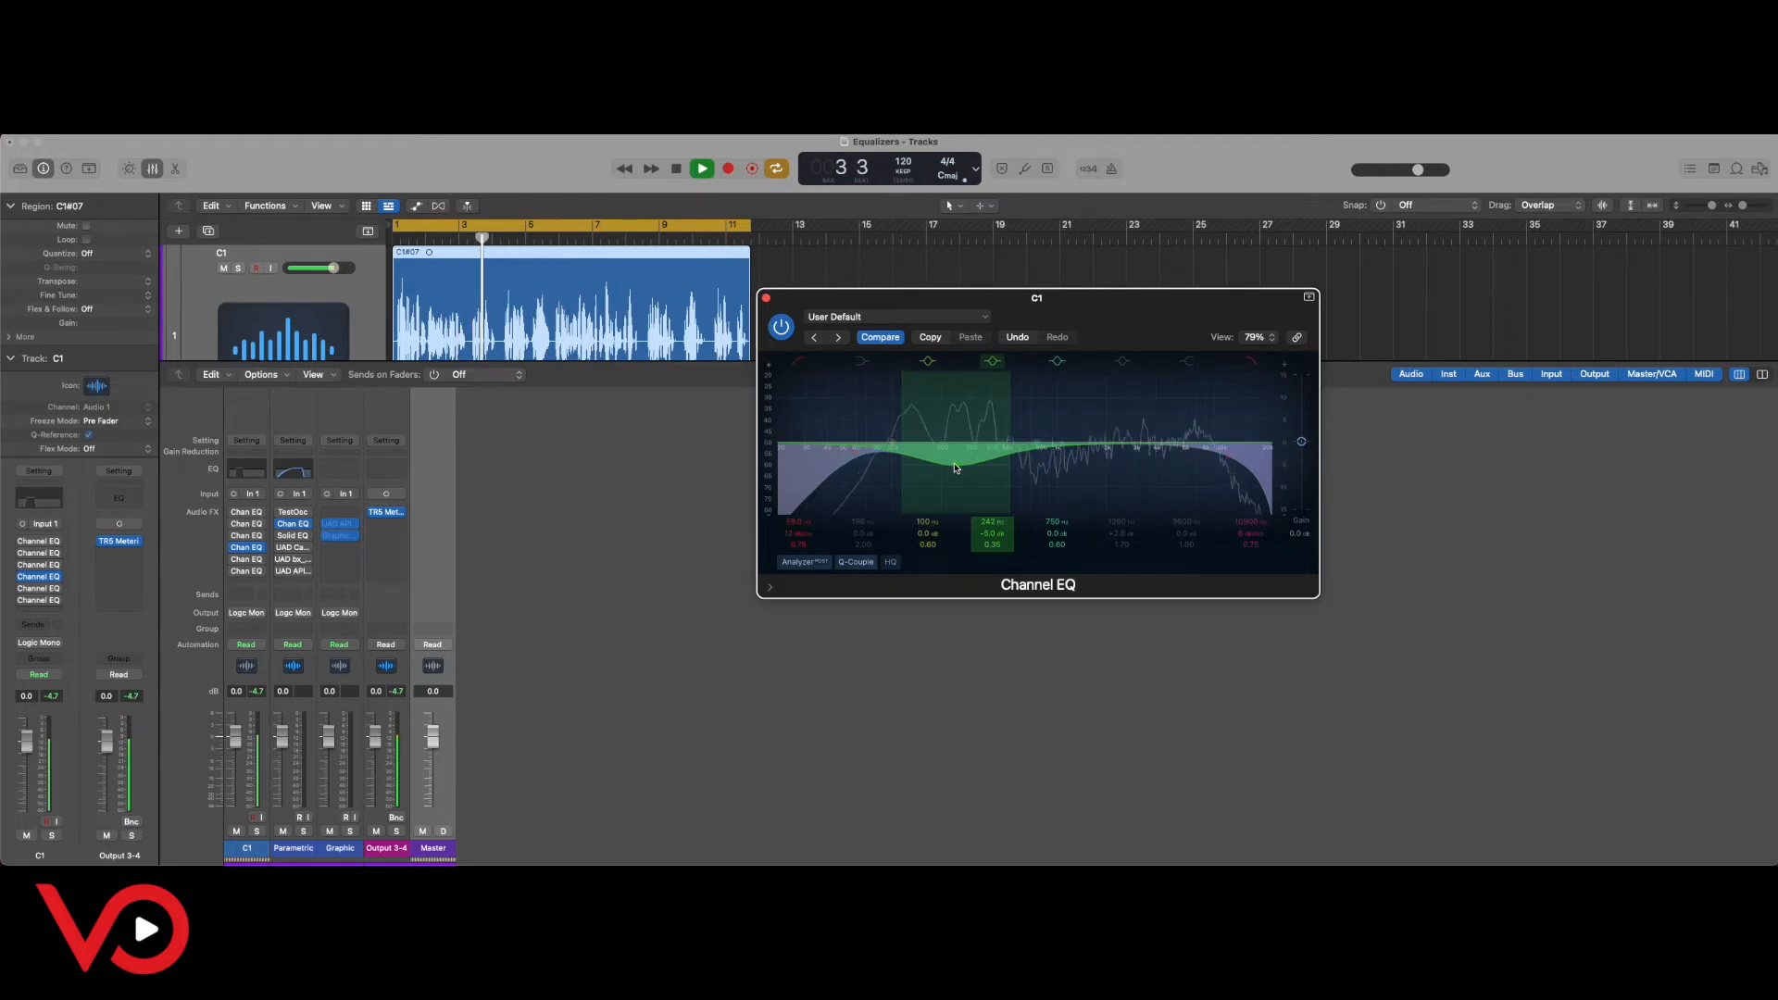
pyautogui.press('space')
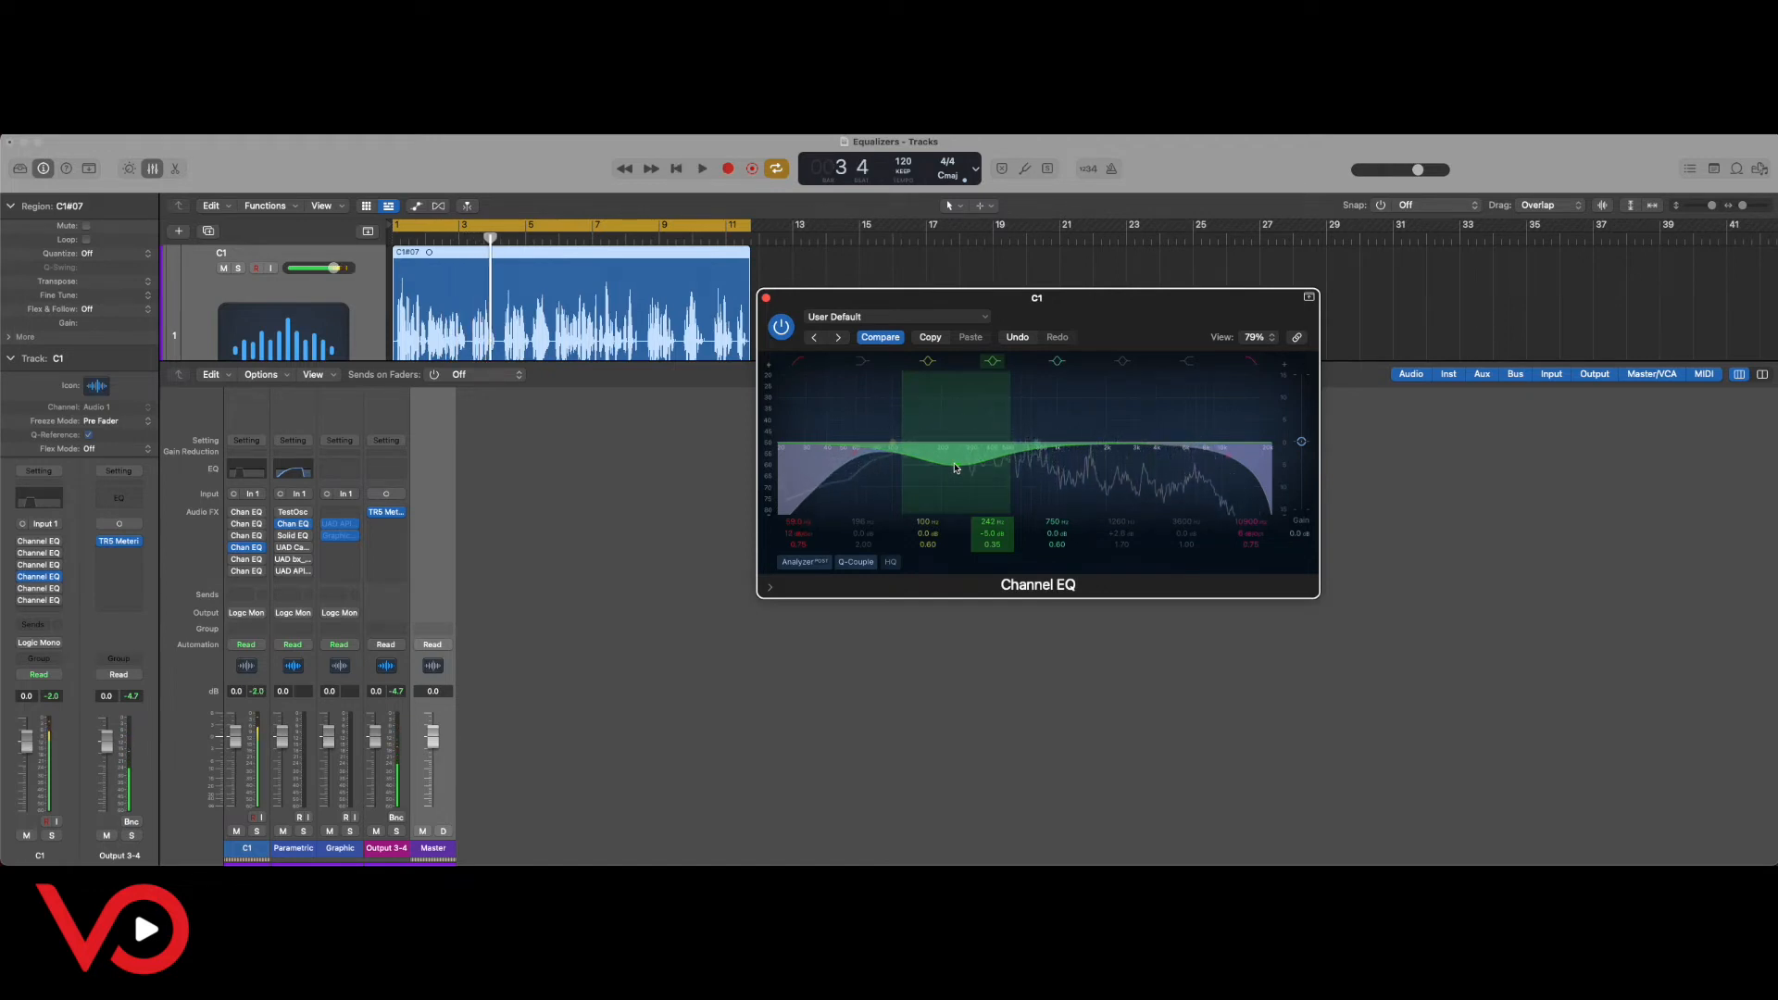
# Compare the voice with the Channel EQ's low-mid cut bypassed and active during playback, and stop playback.
pyautogui.click(782, 329)
pyautogui.press('space')
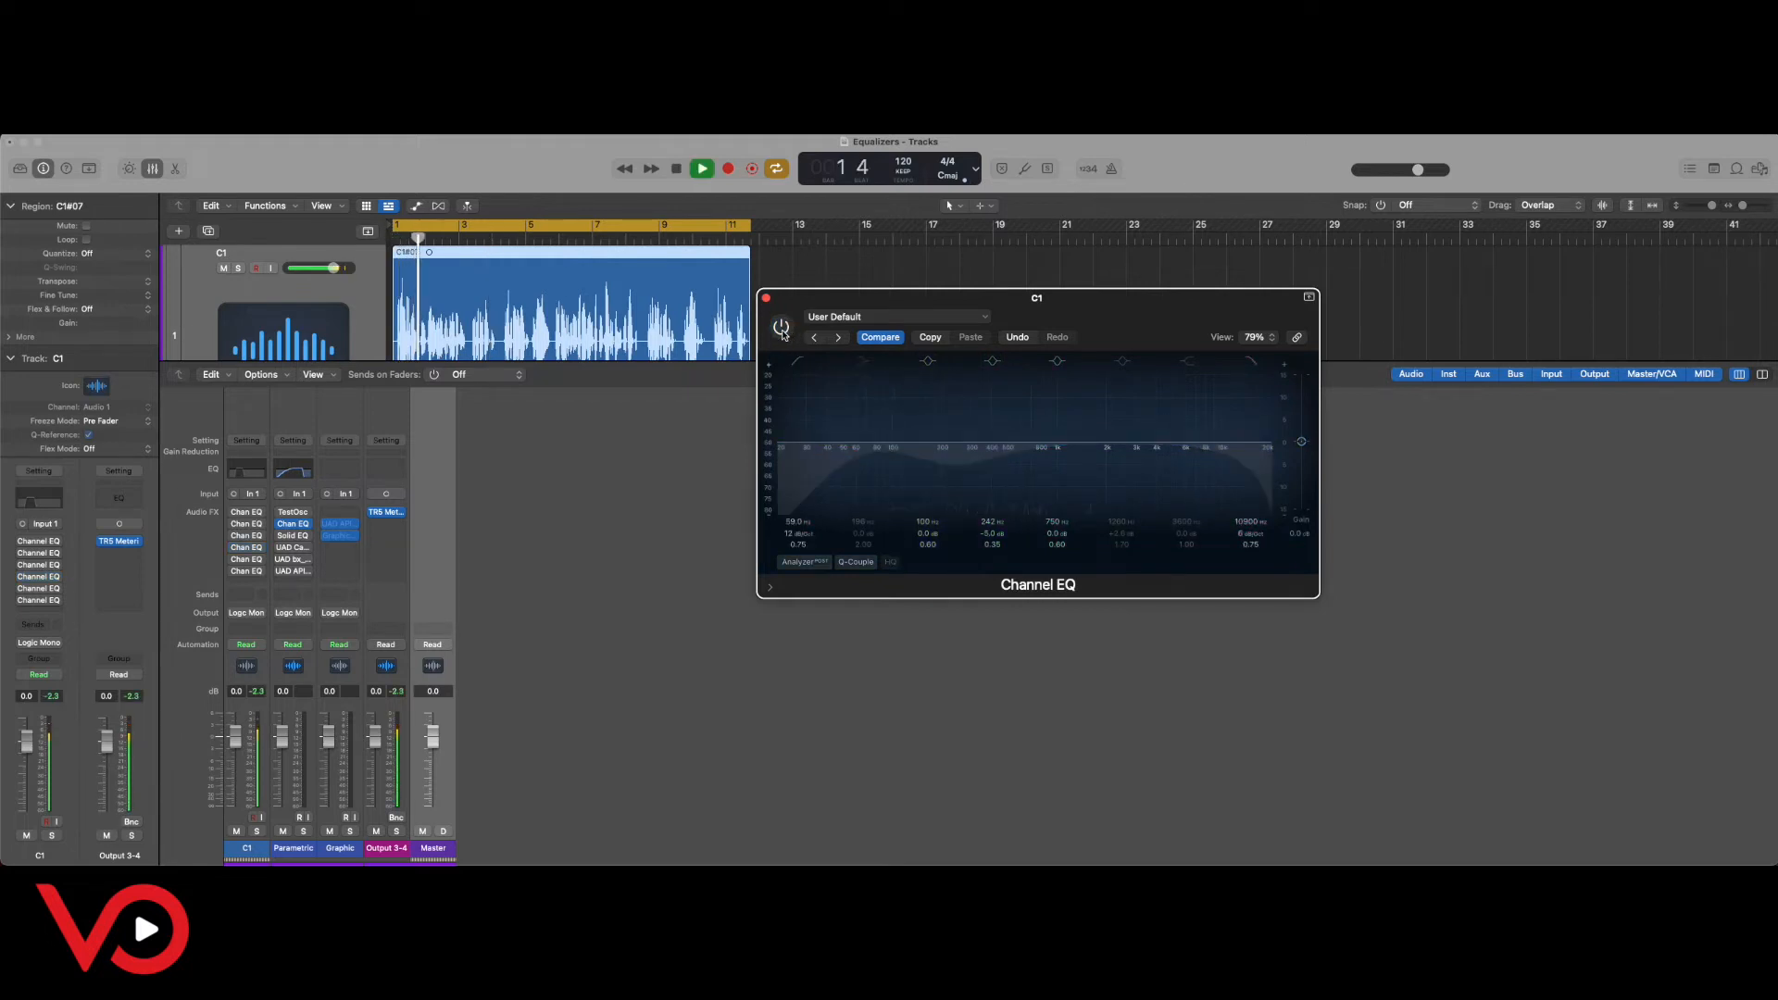
pyautogui.click(782, 329)
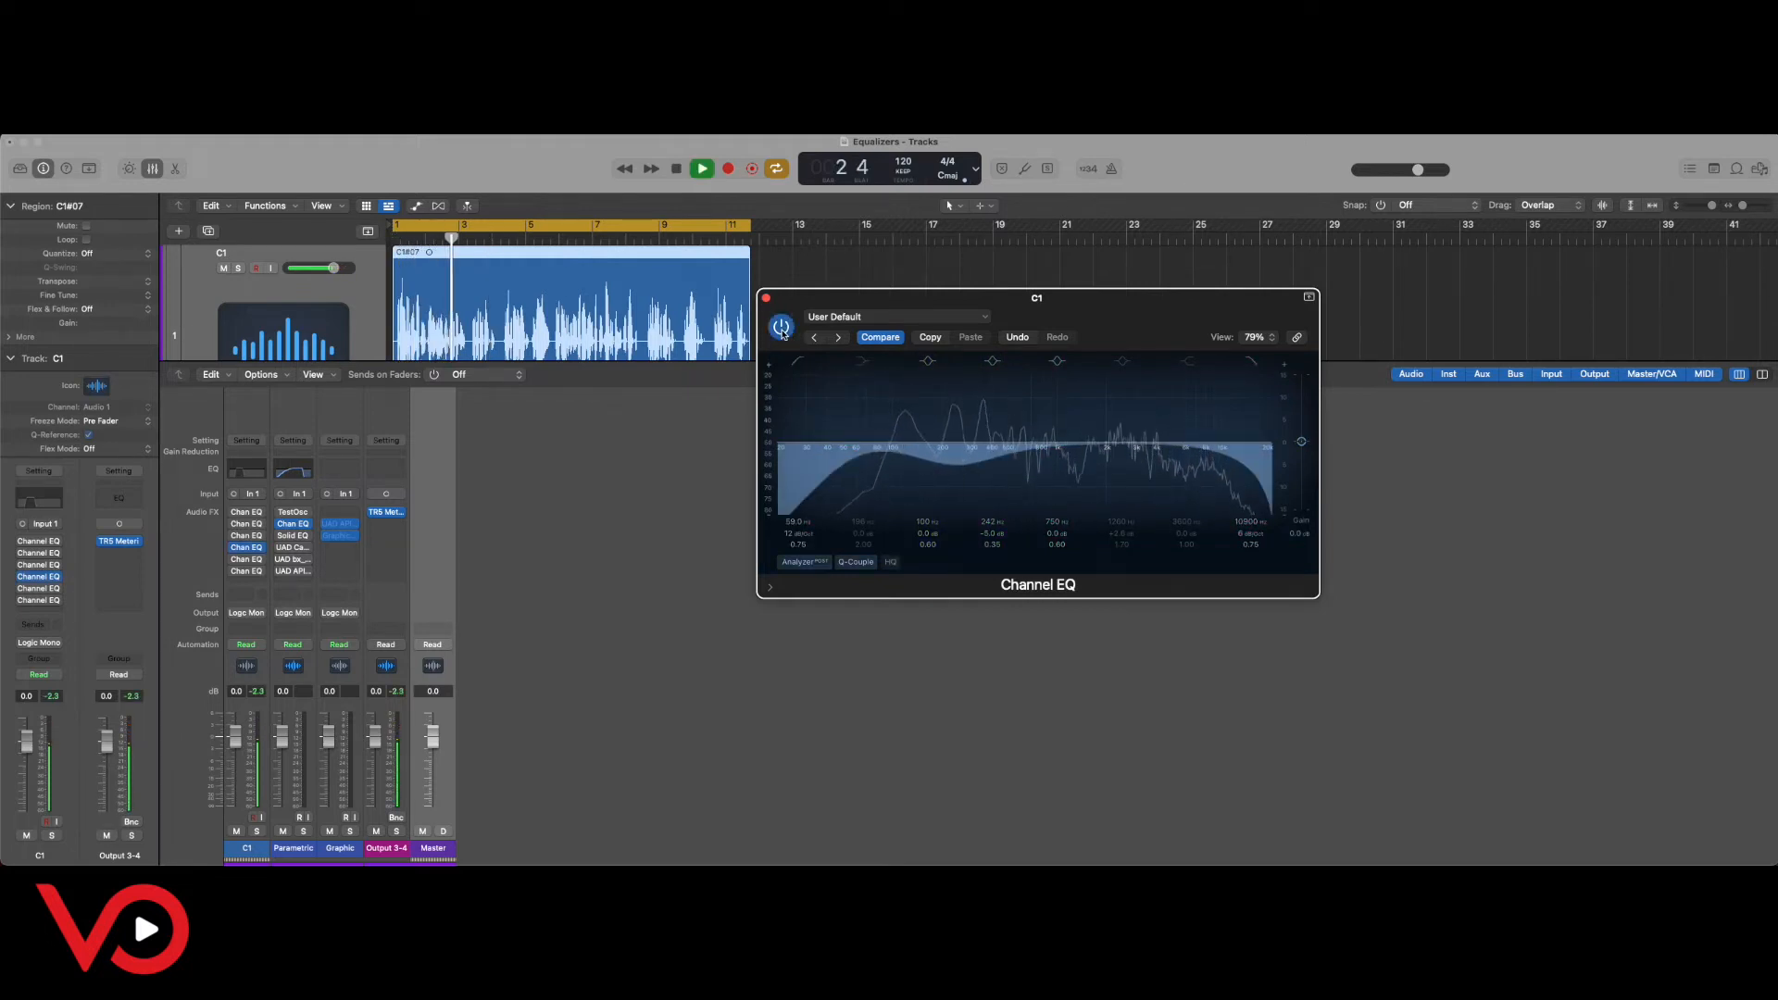
pyautogui.click(782, 328)
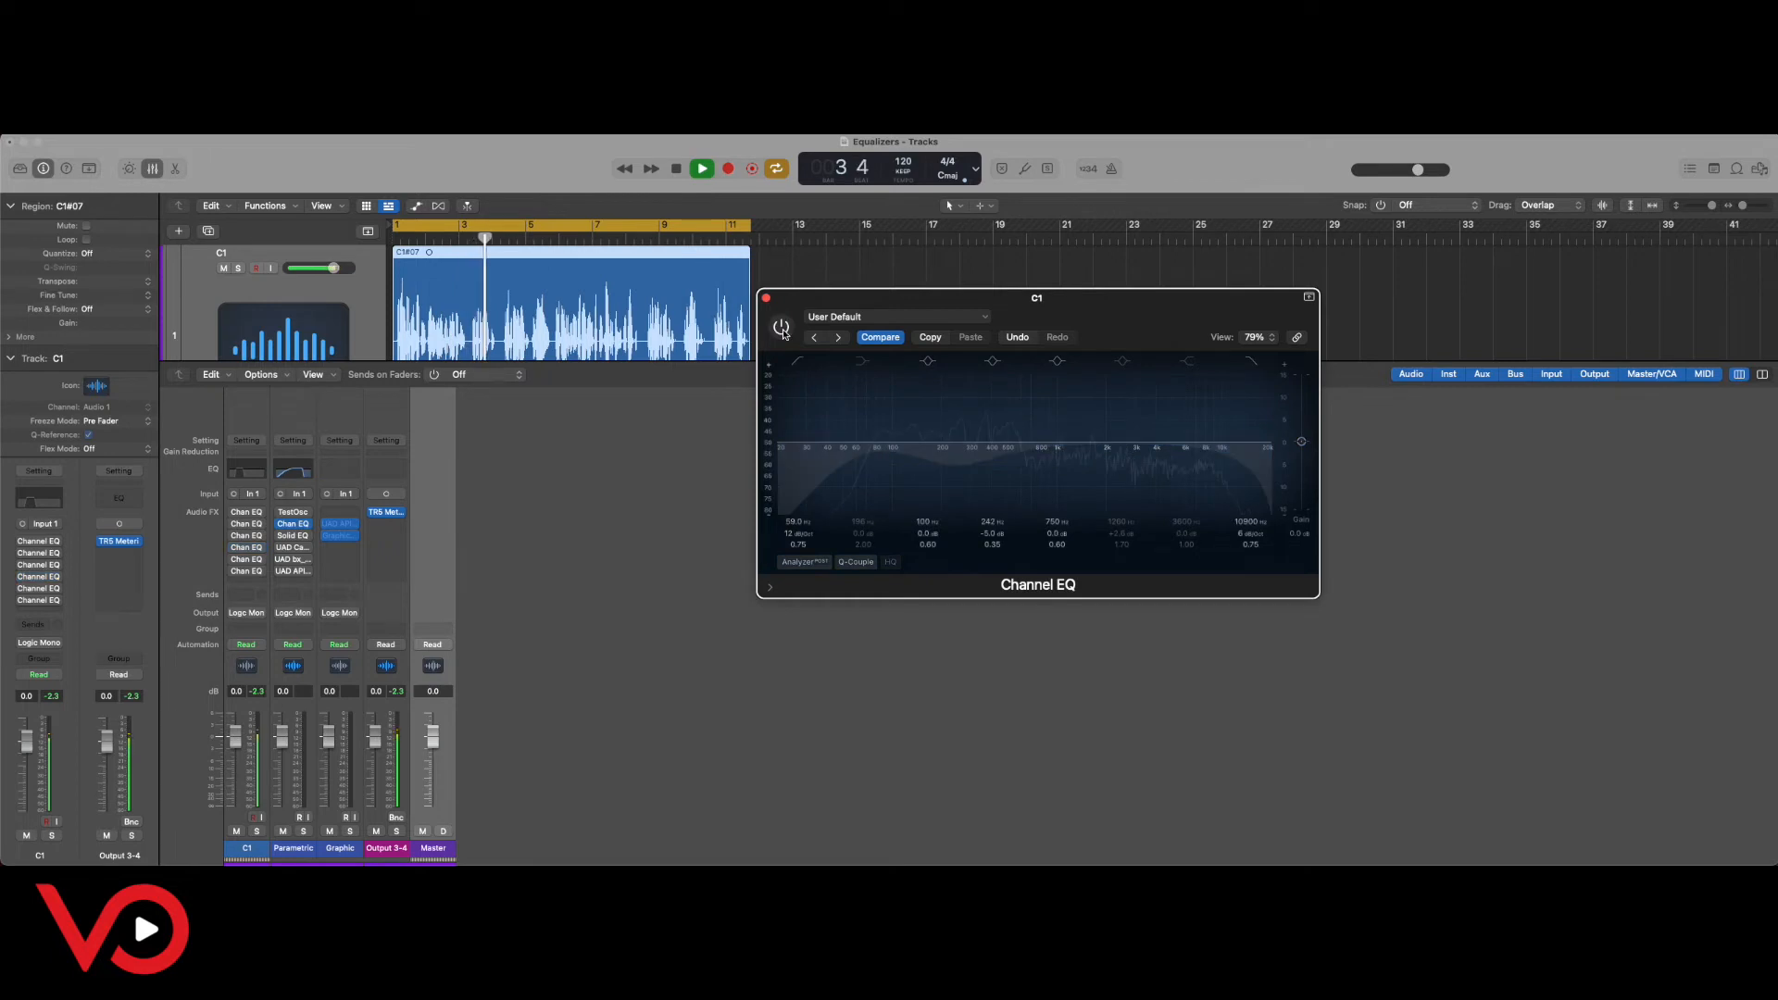
pyautogui.click(782, 329)
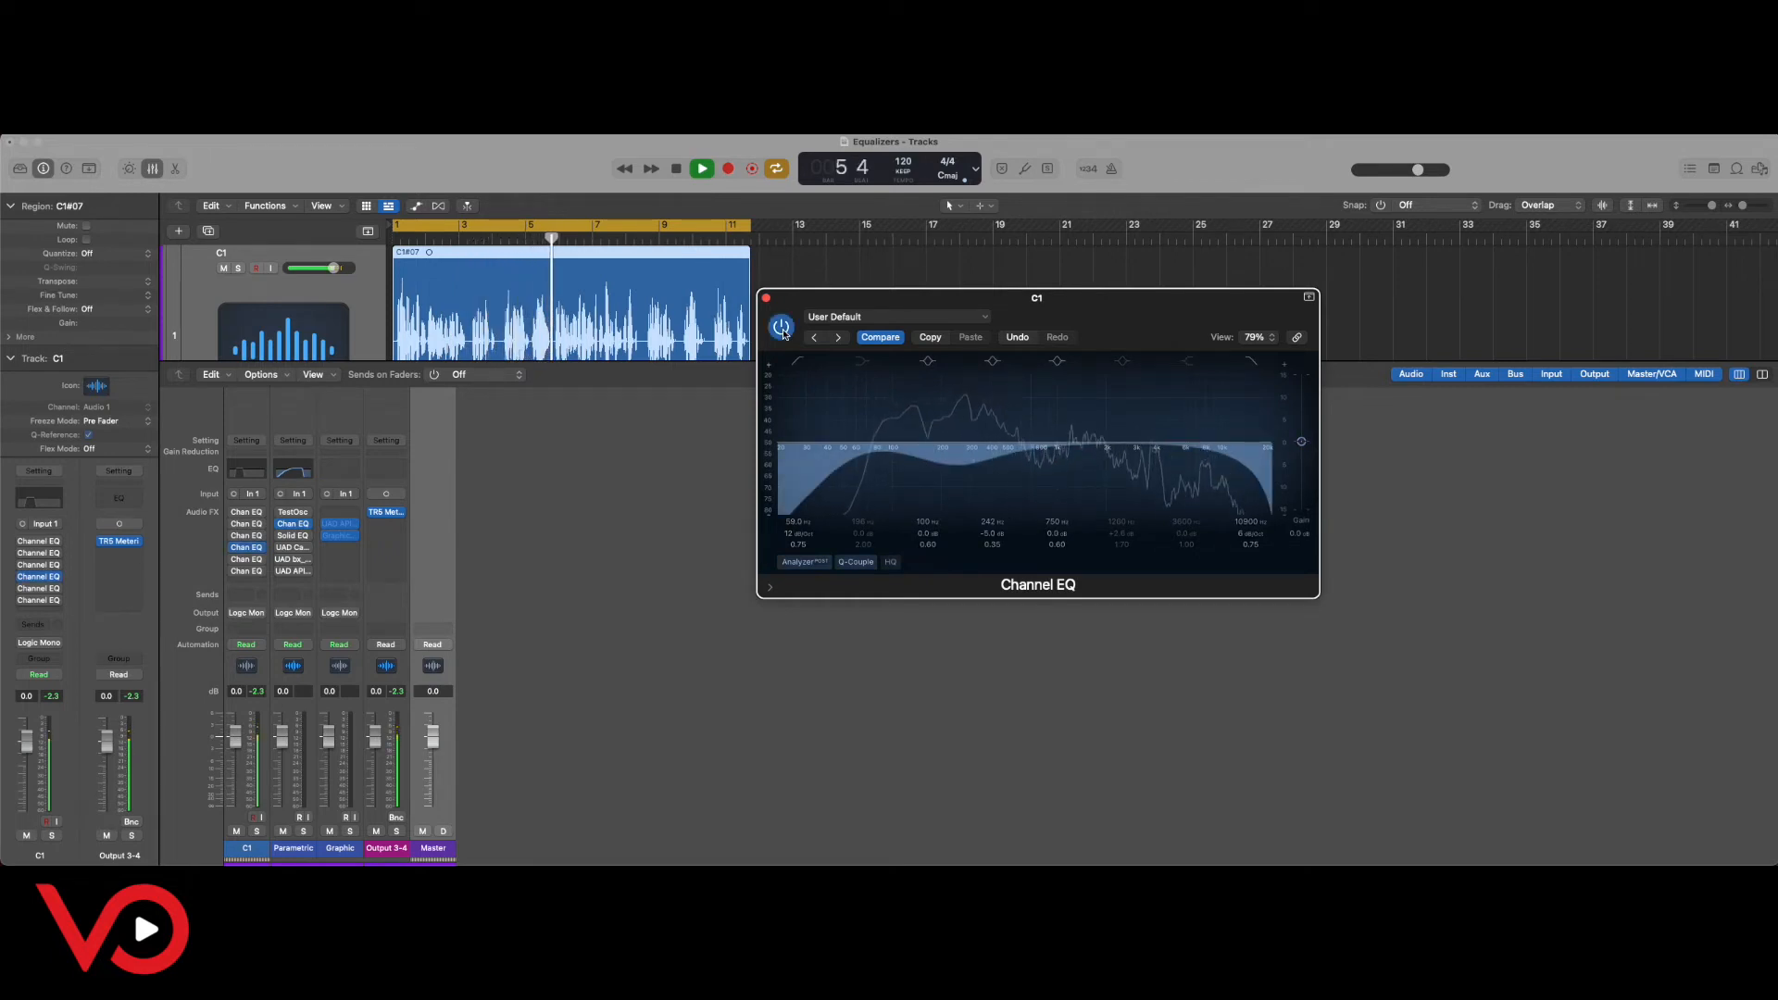
pyautogui.press('space')
# Bypass the EQ, reset the low-mid cut to 250 Hz and 0 dB, and boost the 750 Hz band at about 3.2 kHz.
pyautogui.click(783, 332)
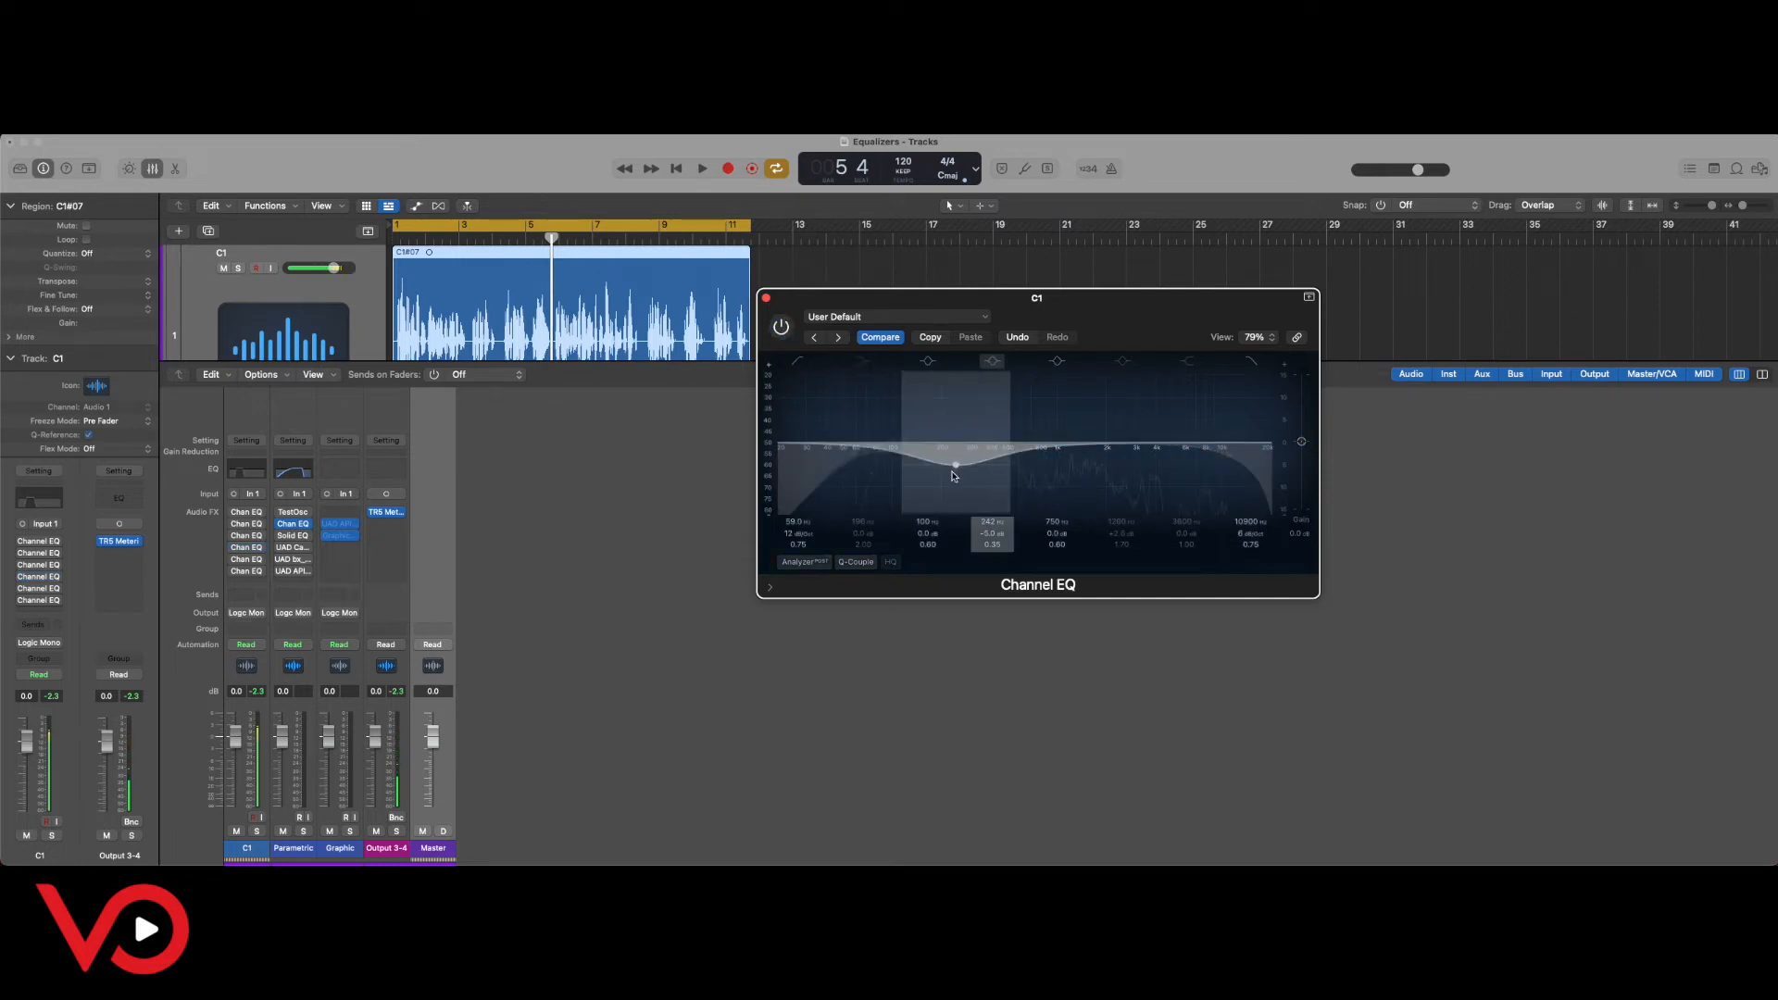
pyautogui.keyDown('alt'); pyautogui.click(957, 467); pyautogui.keyUp('alt')
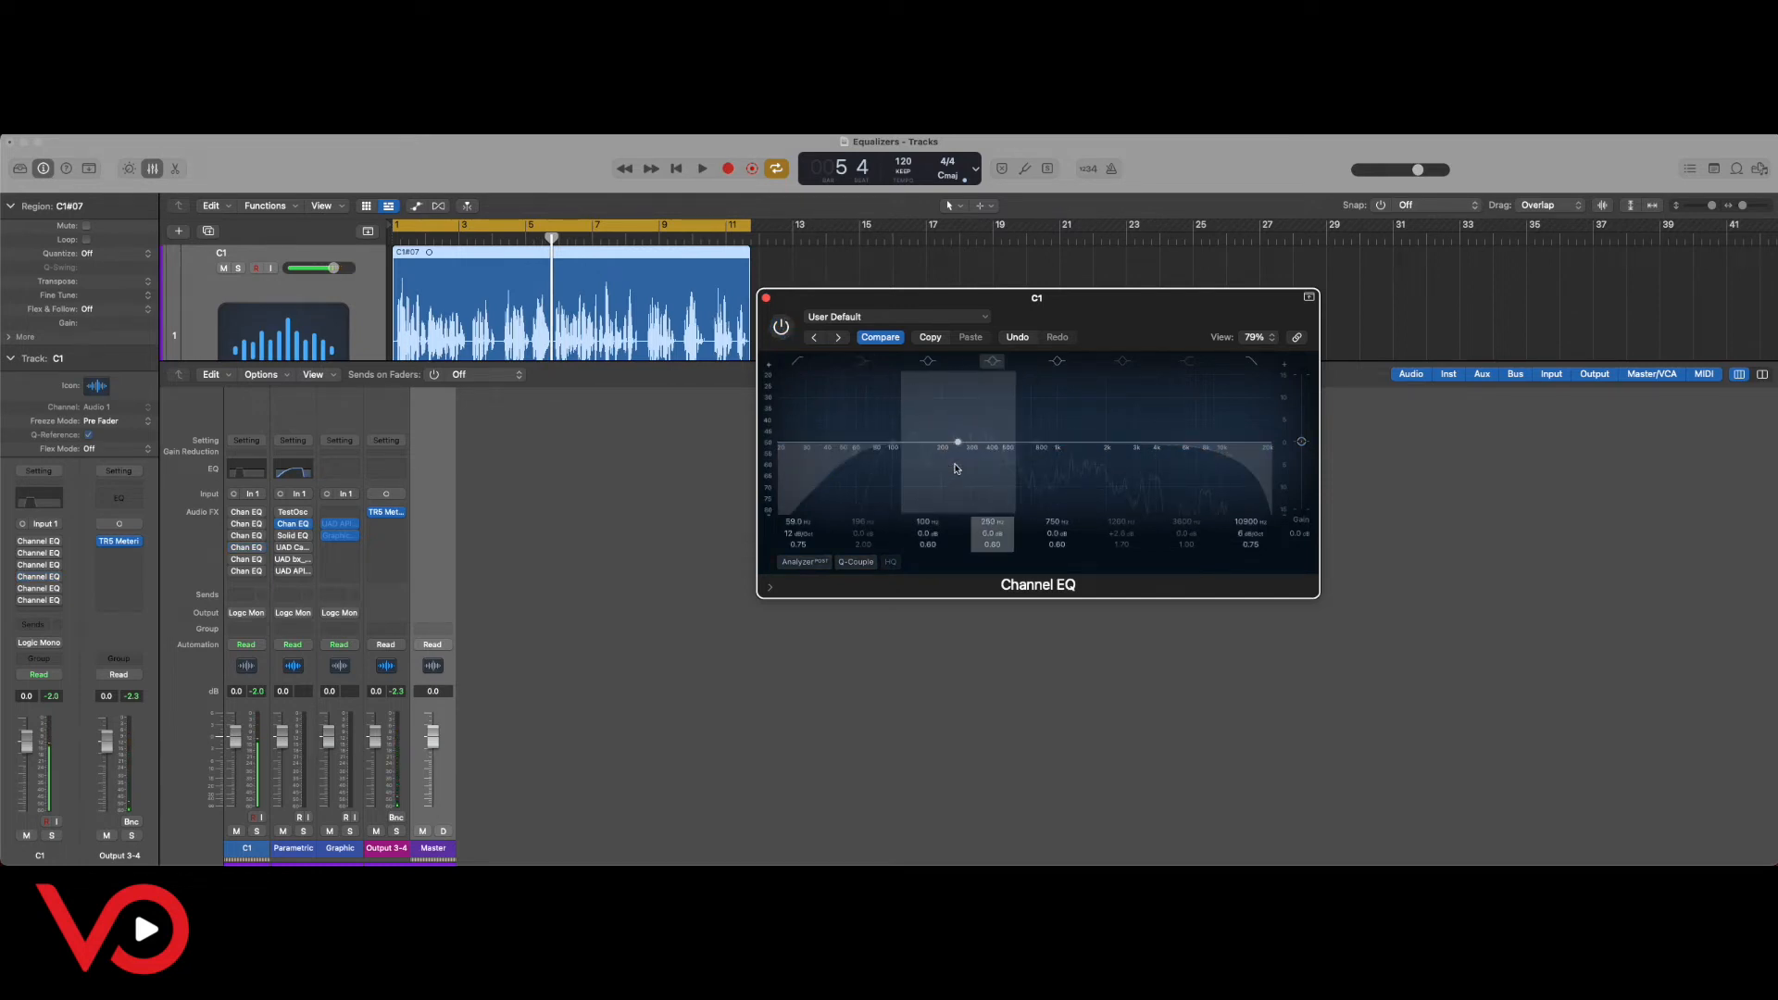
pyautogui.moveTo(1040, 445); pyautogui.dragTo(1141, 433)
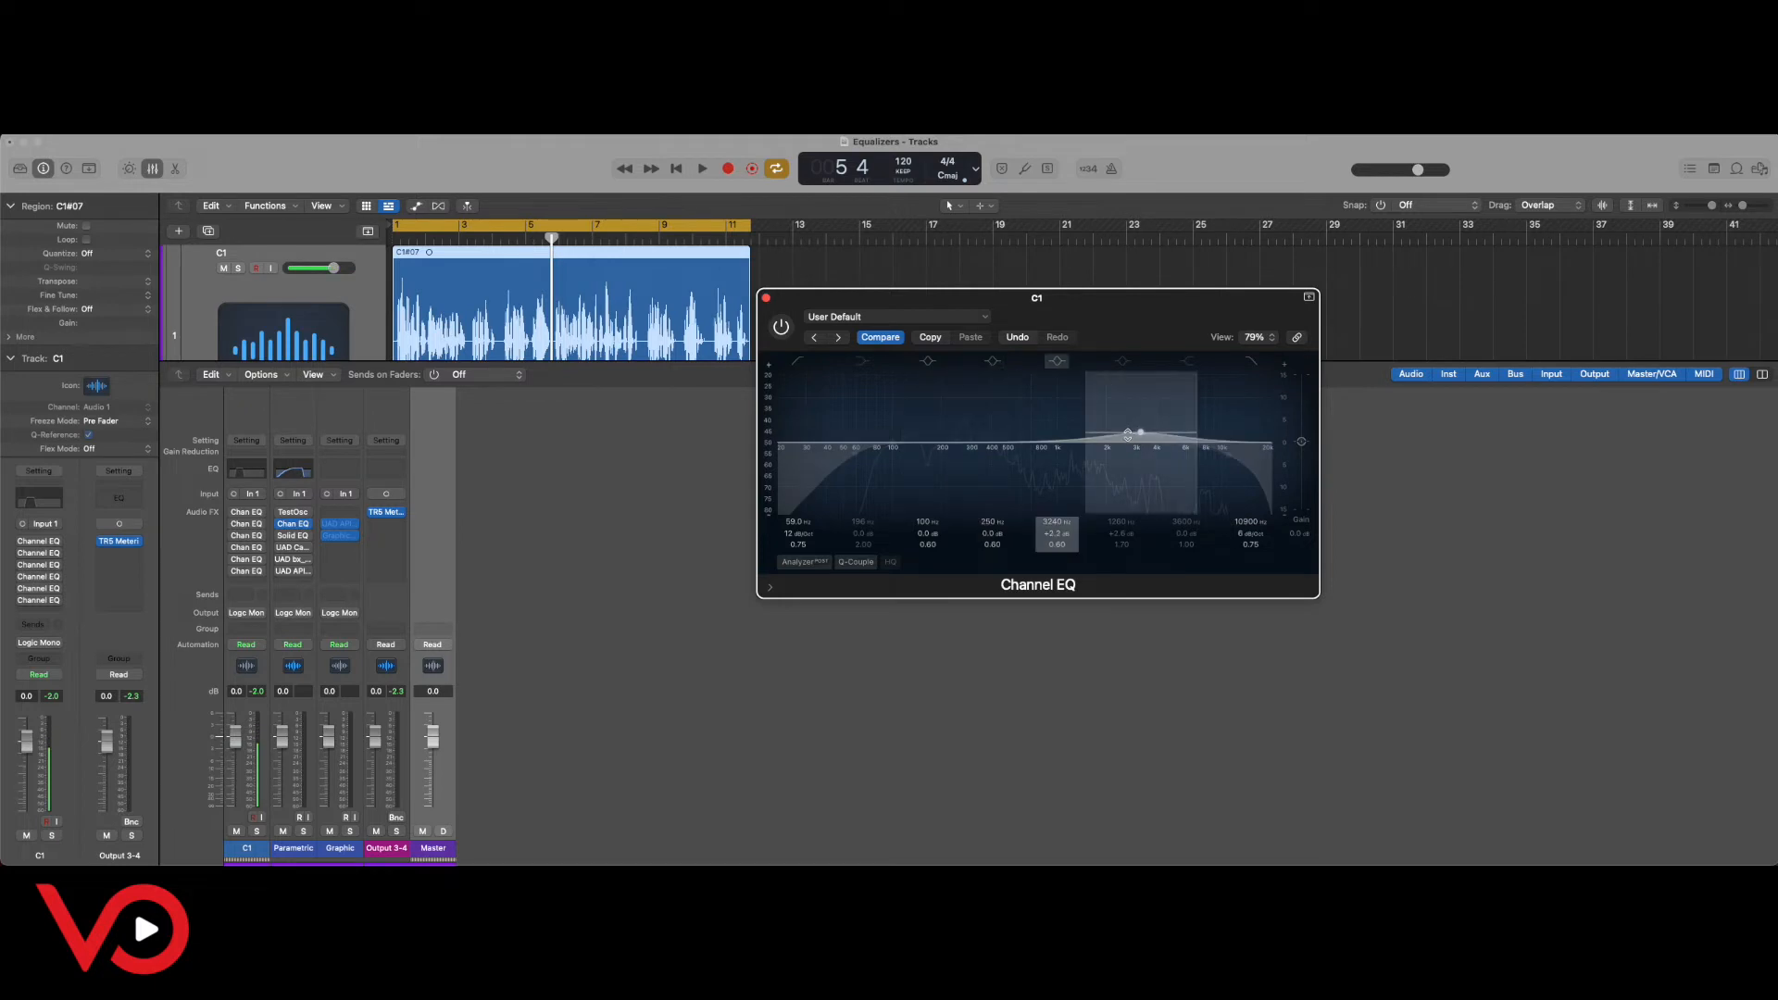
pyautogui.press('space')
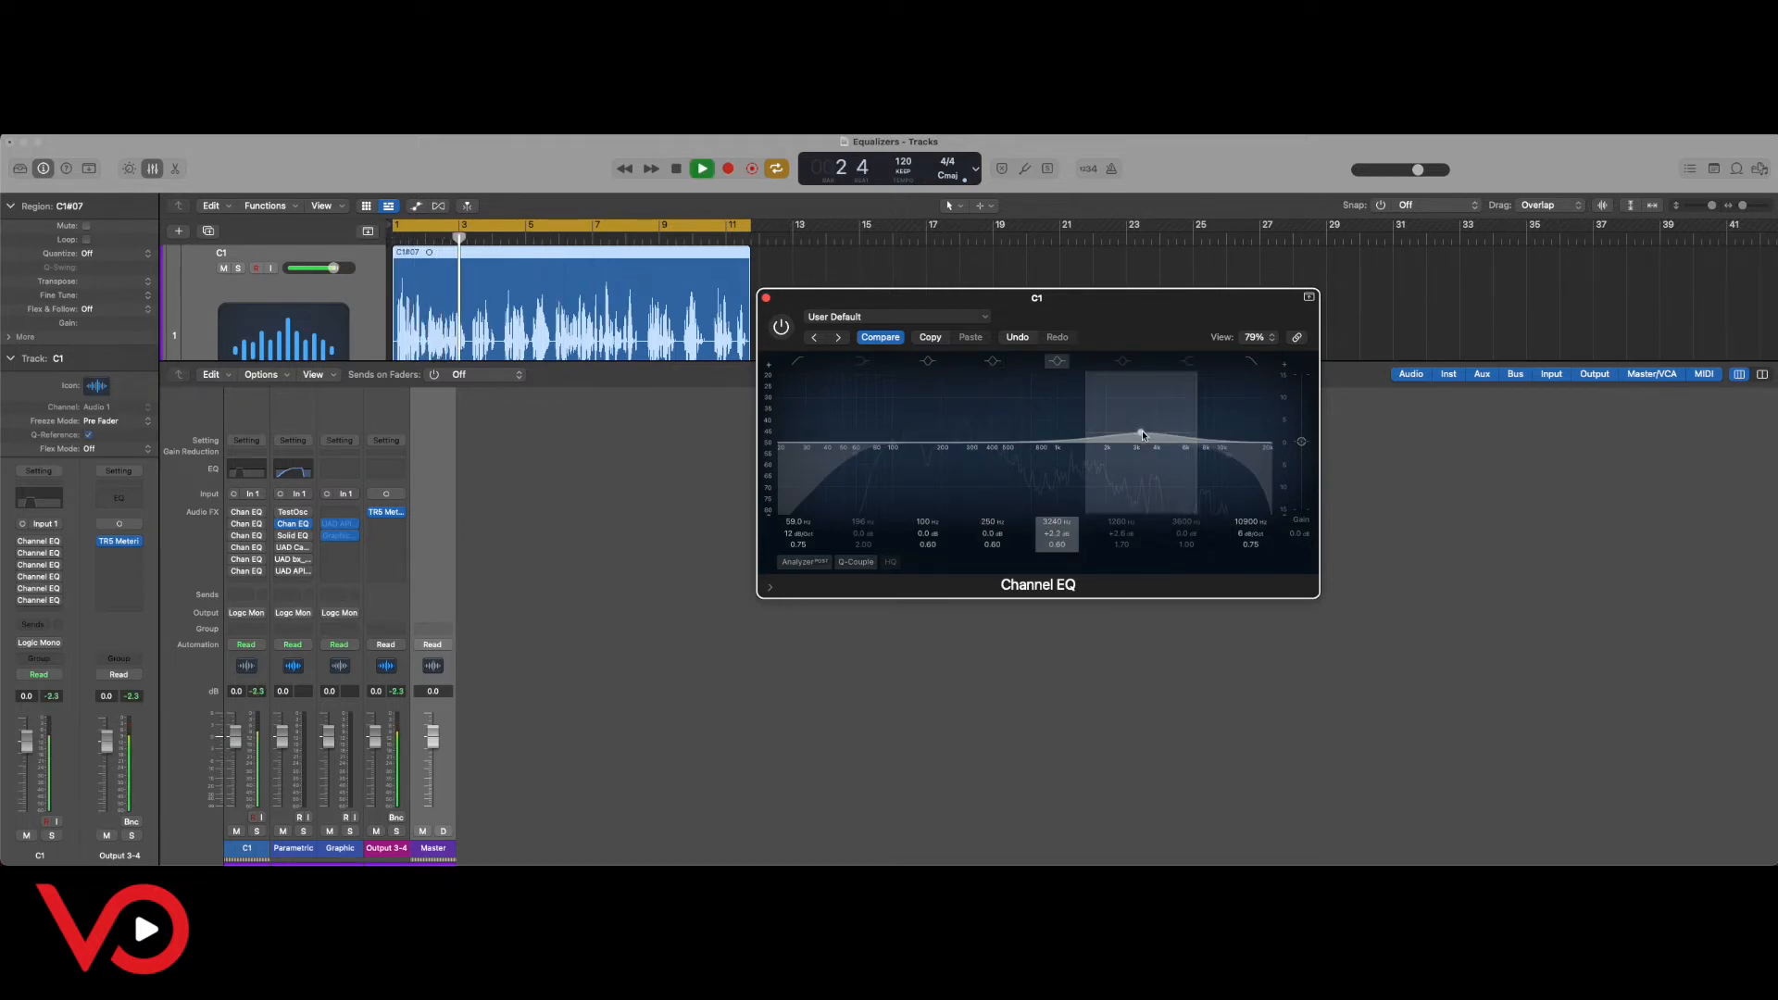
pyautogui.press('space')
# Adjust the upper-mid boost to 3100 Hz and +2.5 dB, trying a narrow Q of 7.60 before setting Q to 0.57.
pyautogui.moveTo(1143, 433); pyautogui.dragTo(1159, 433)
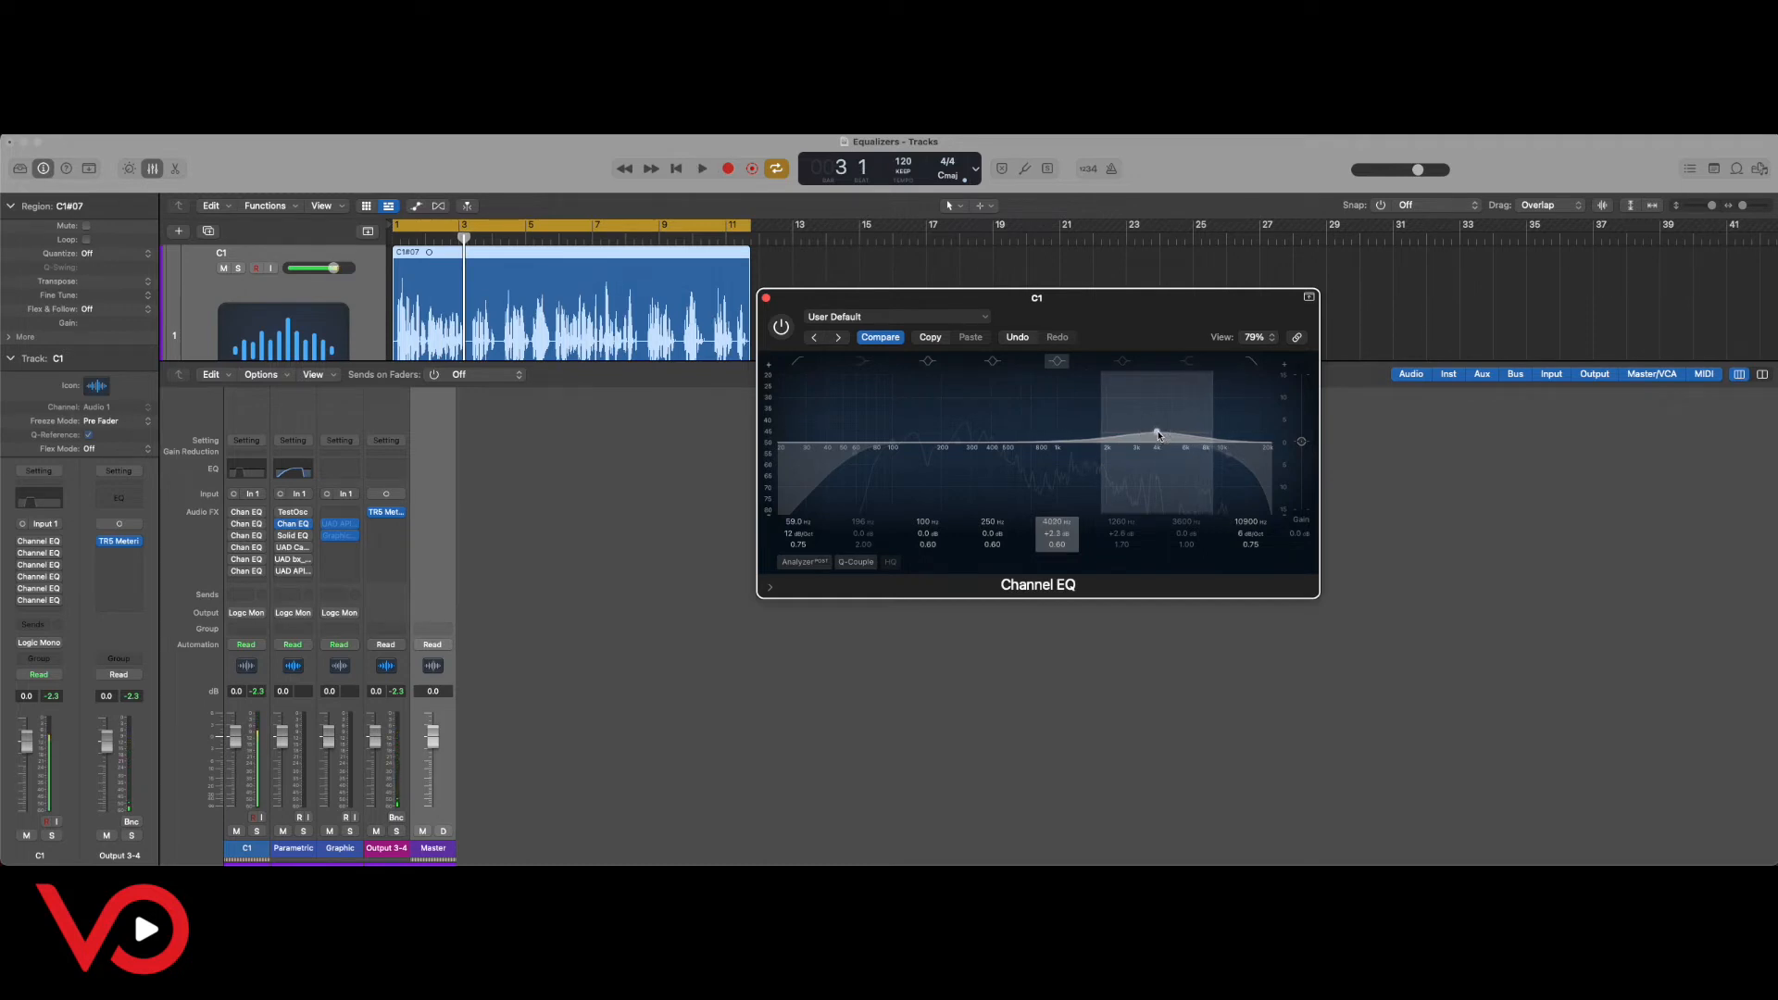
pyautogui.click(1157, 434)
pyautogui.moveTo(1157, 433); pyautogui.dragTo(1139, 437)
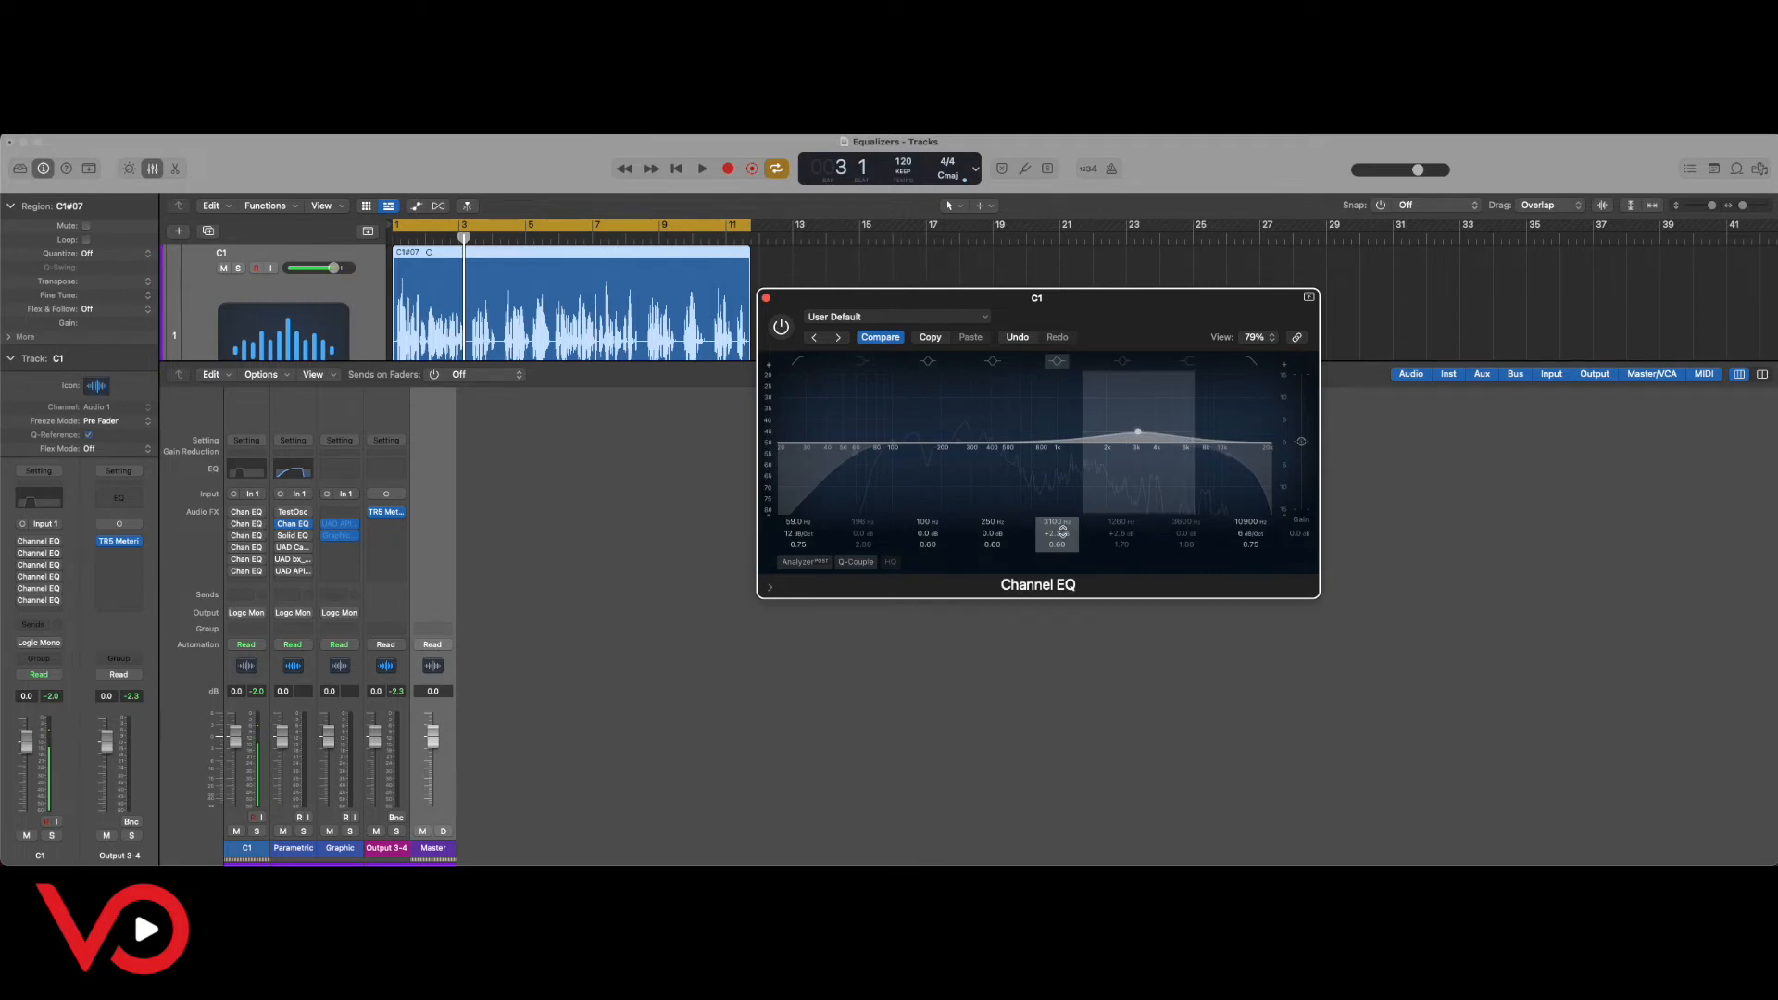
pyautogui.moveTo(1057, 544); pyautogui.dragTo(1057, 495)
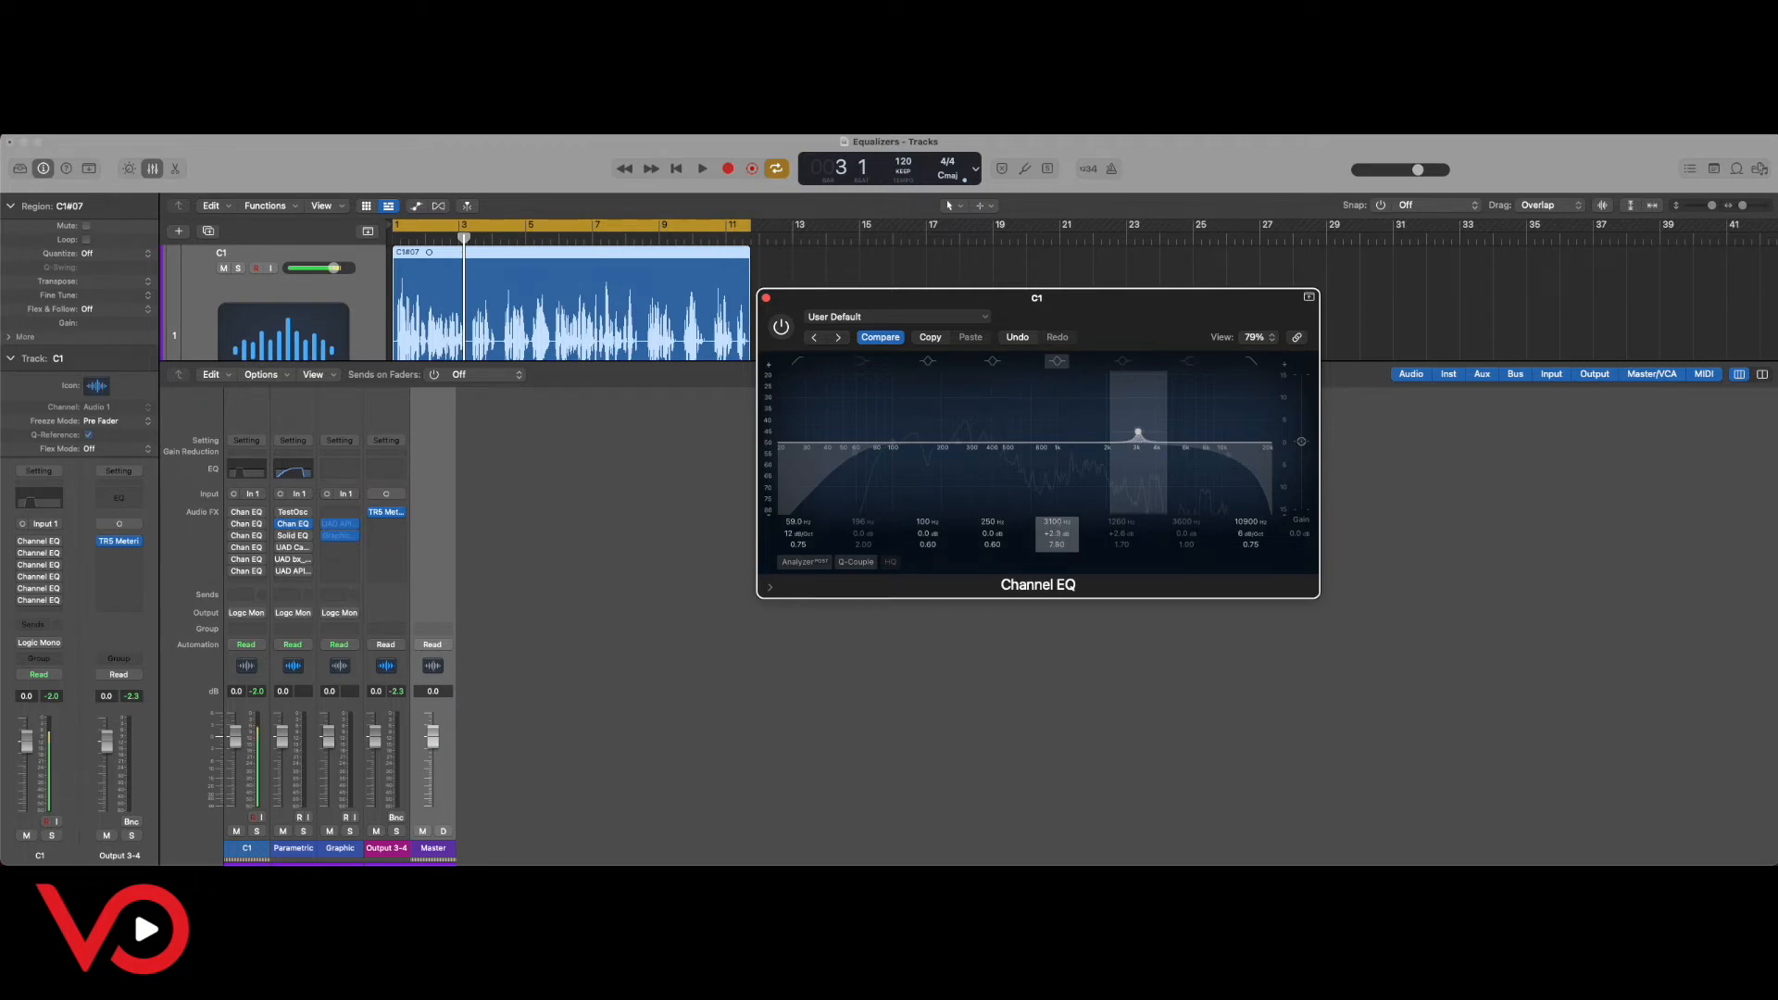
pyautogui.moveTo(1056, 545); pyautogui.dragTo(1056, 548)
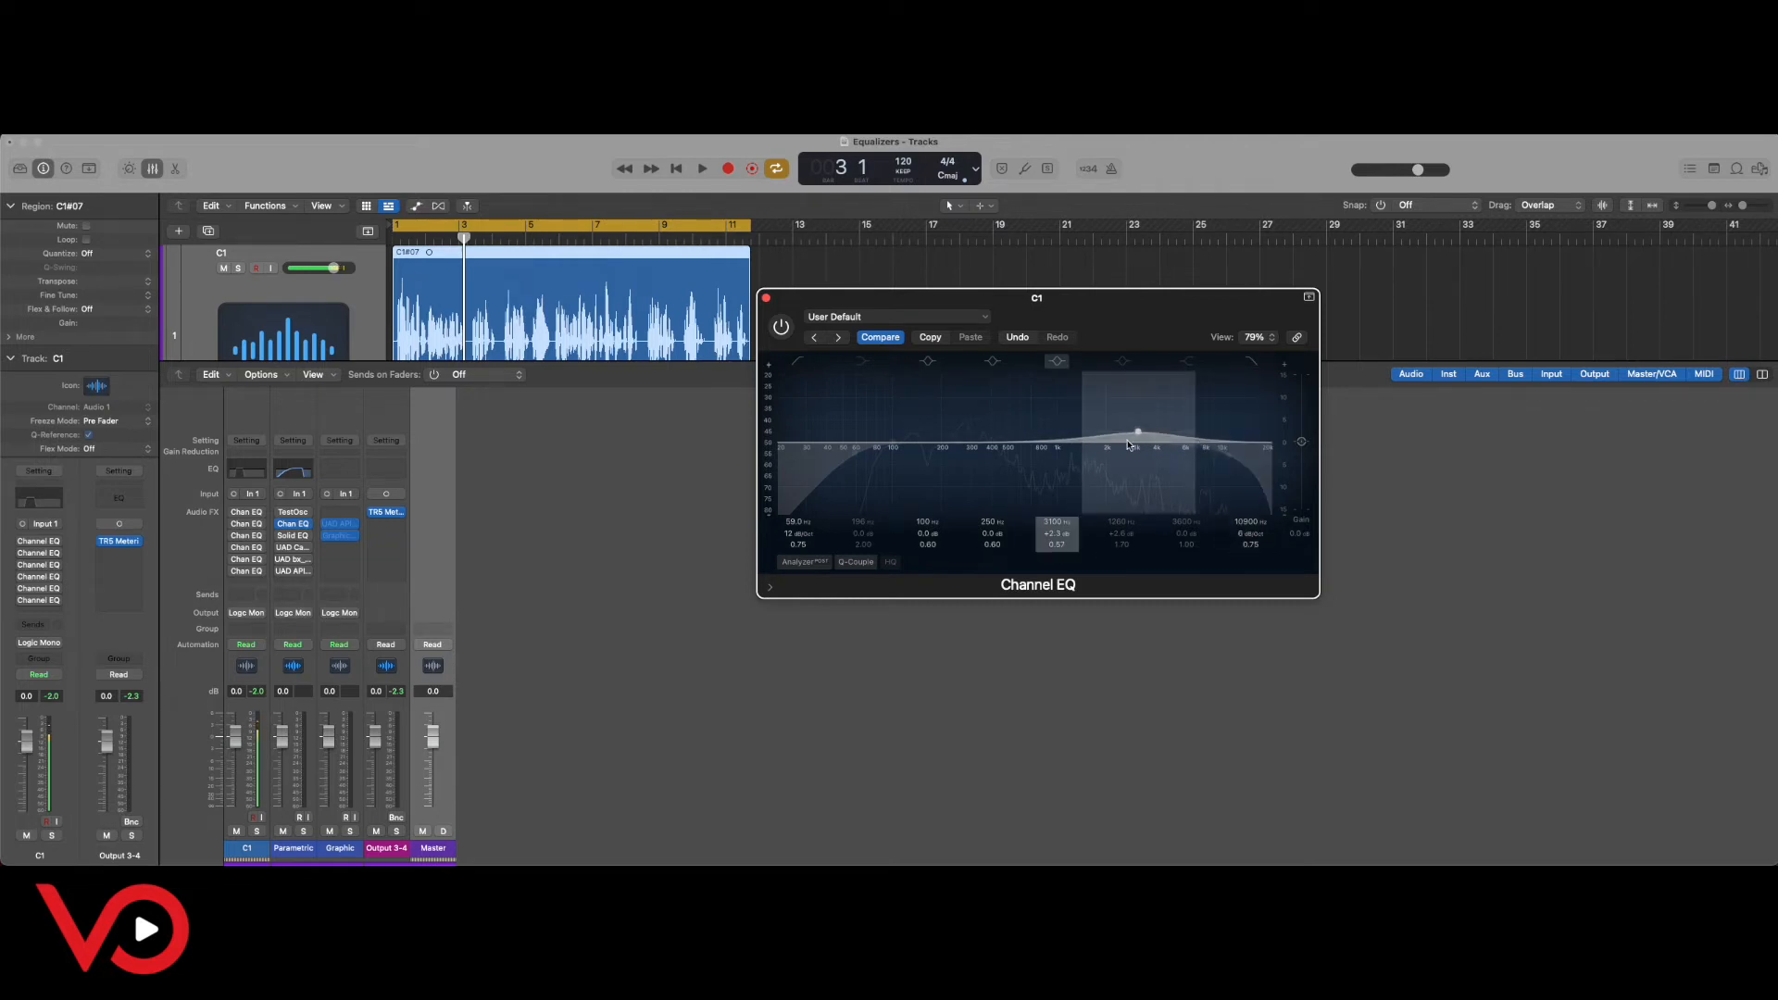
# Compare the voice with the 3100 Hz boost bypassed and active during playback, and stop playback with the EQ active.
pyautogui.click(778, 329)
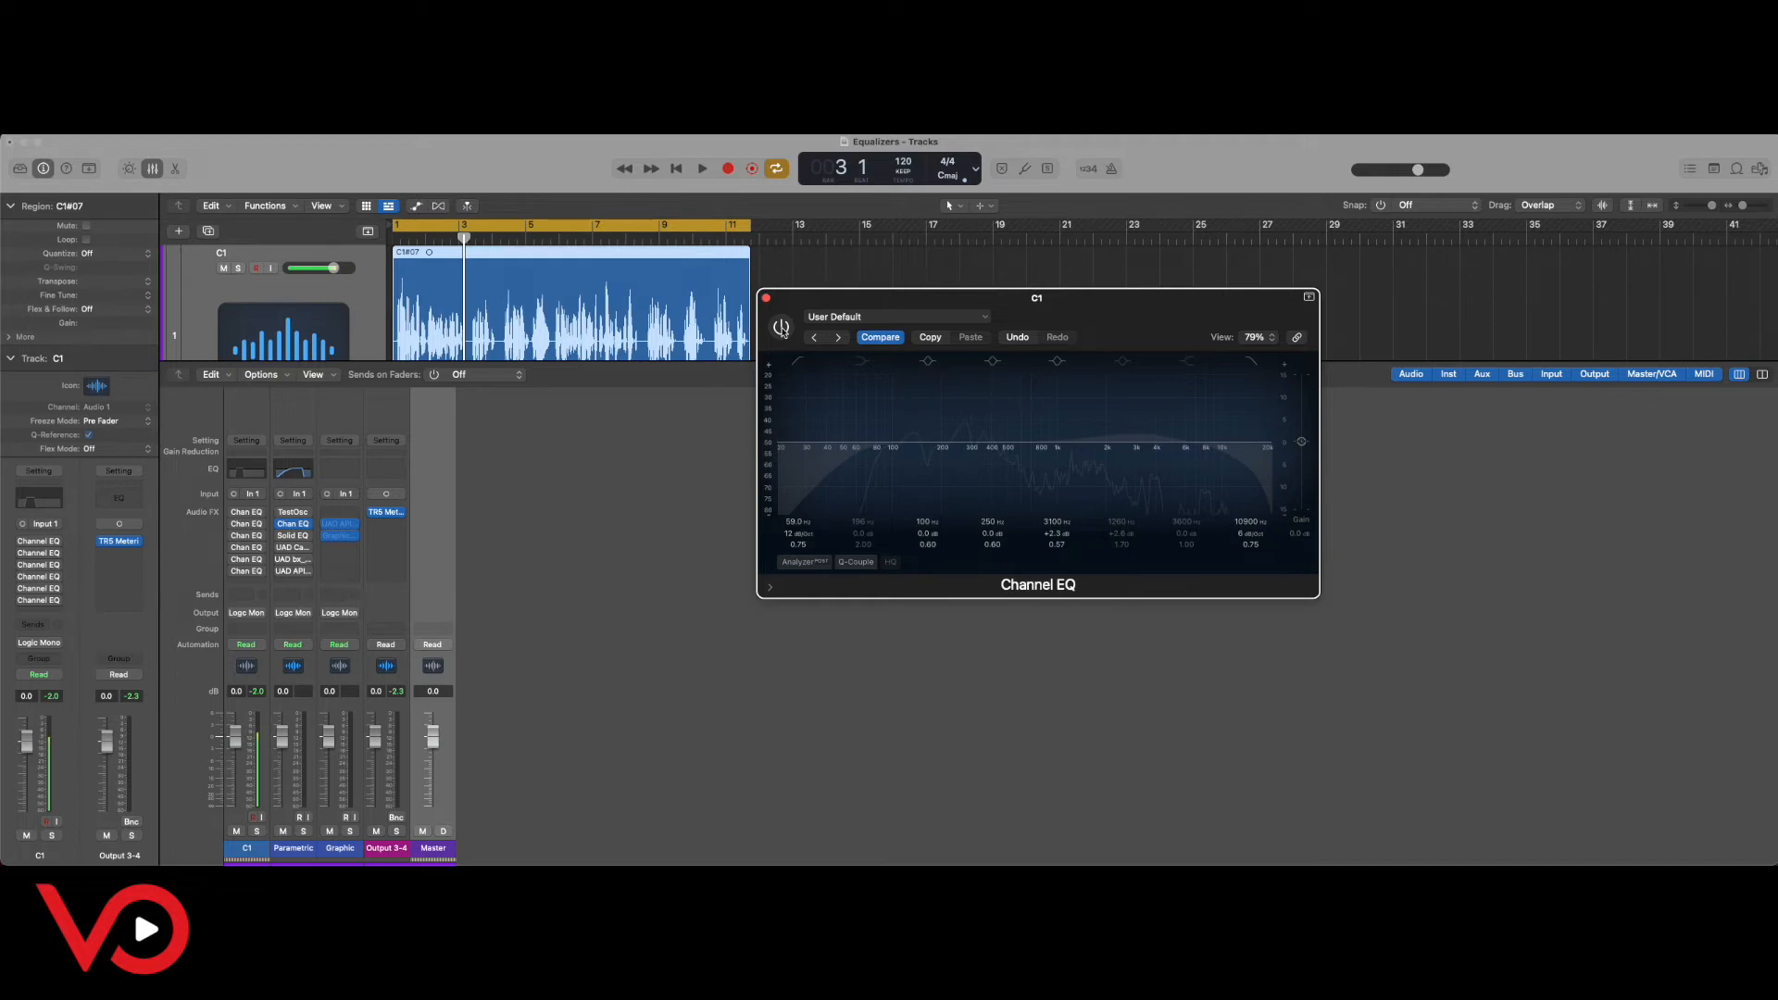
pyautogui.press('space')
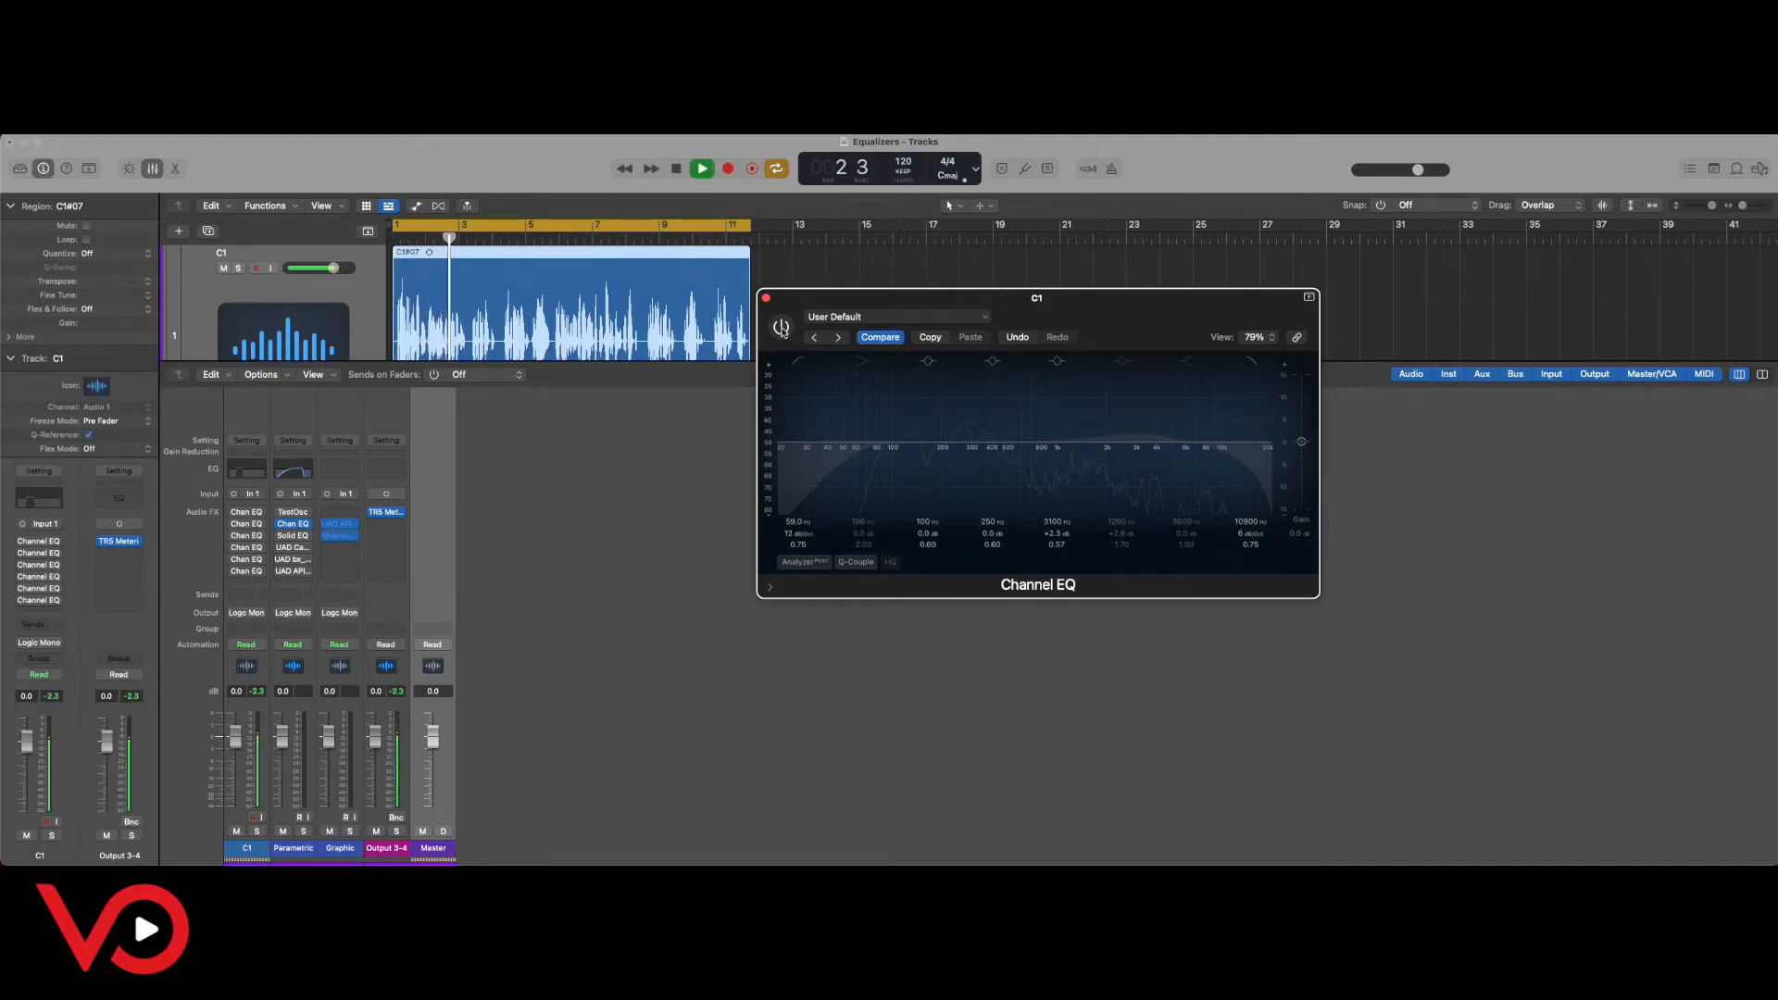
pyautogui.click(782, 328)
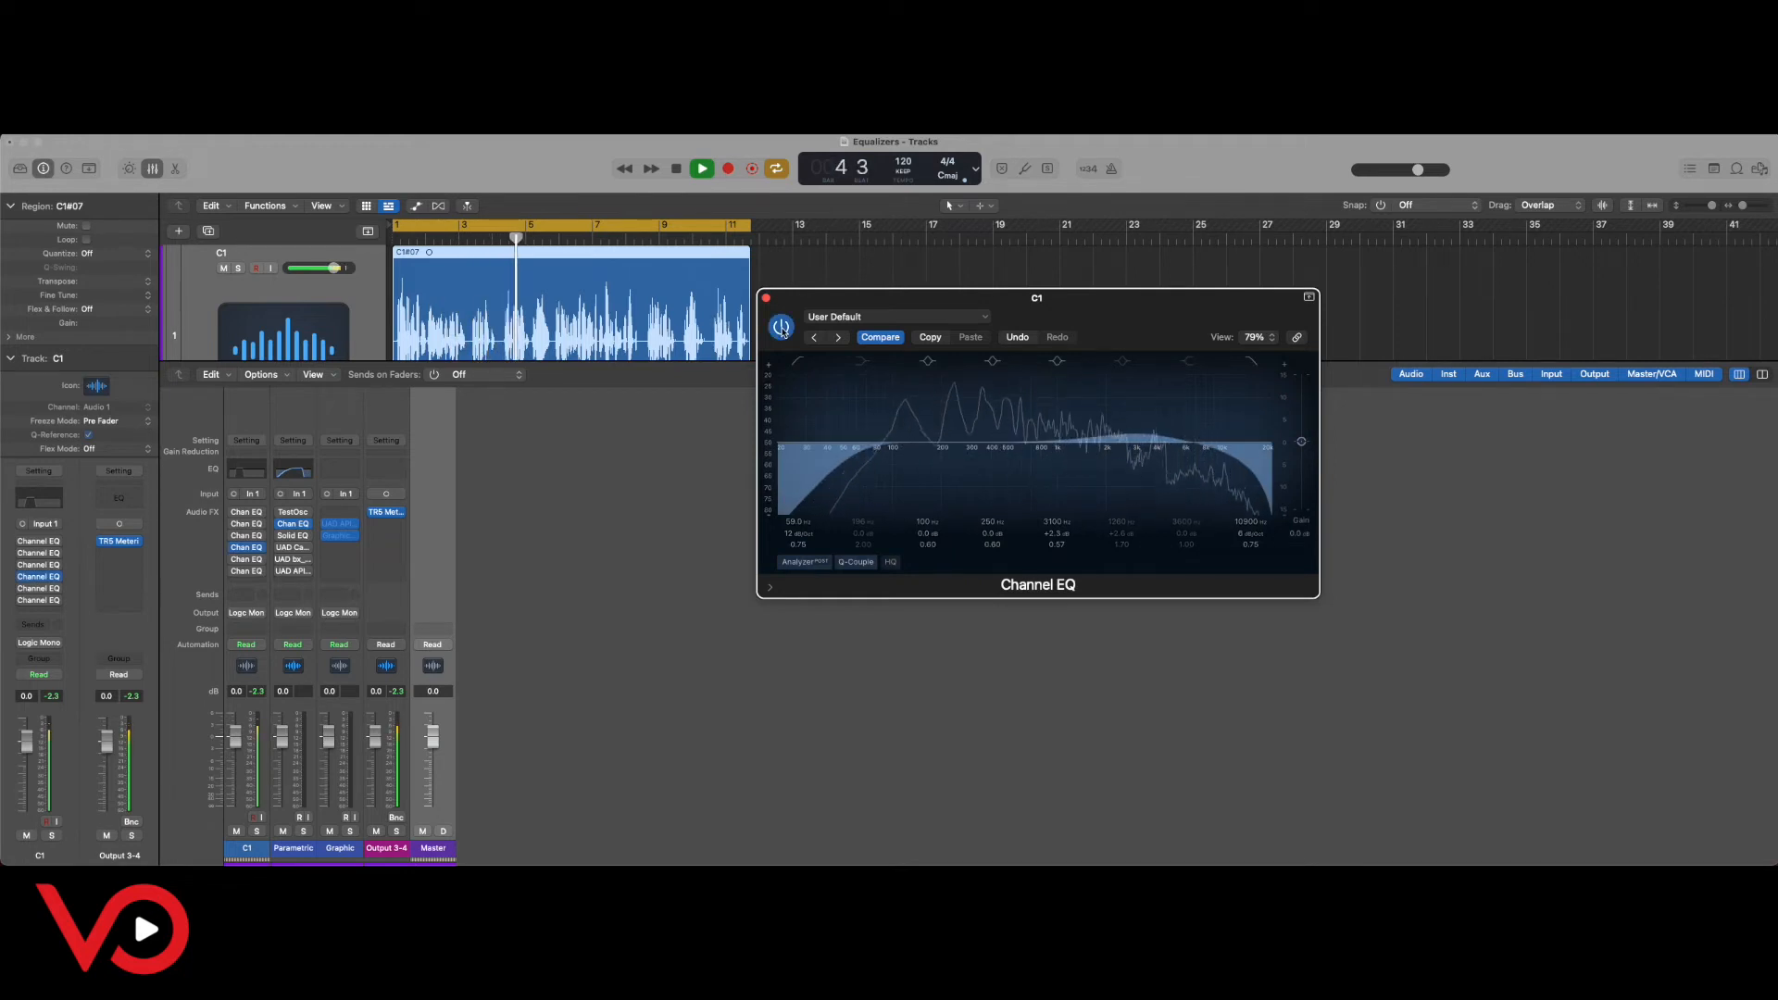
pyautogui.click(782, 327)
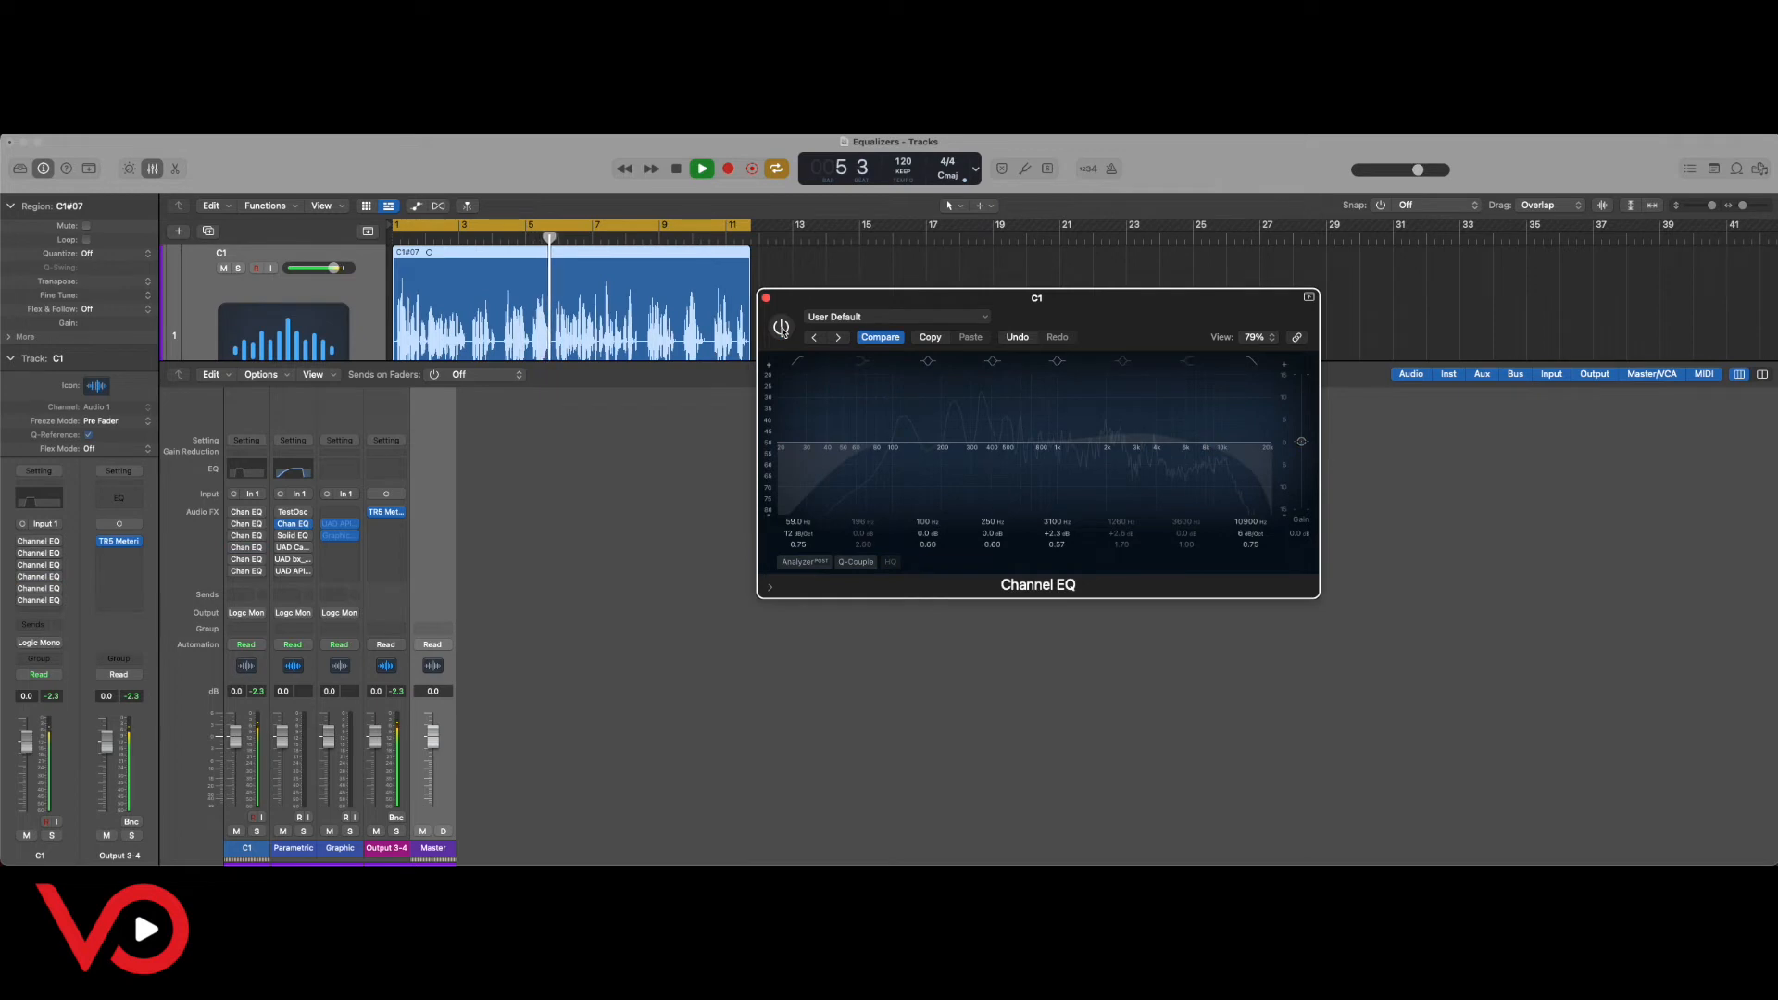
pyautogui.click(781, 328)
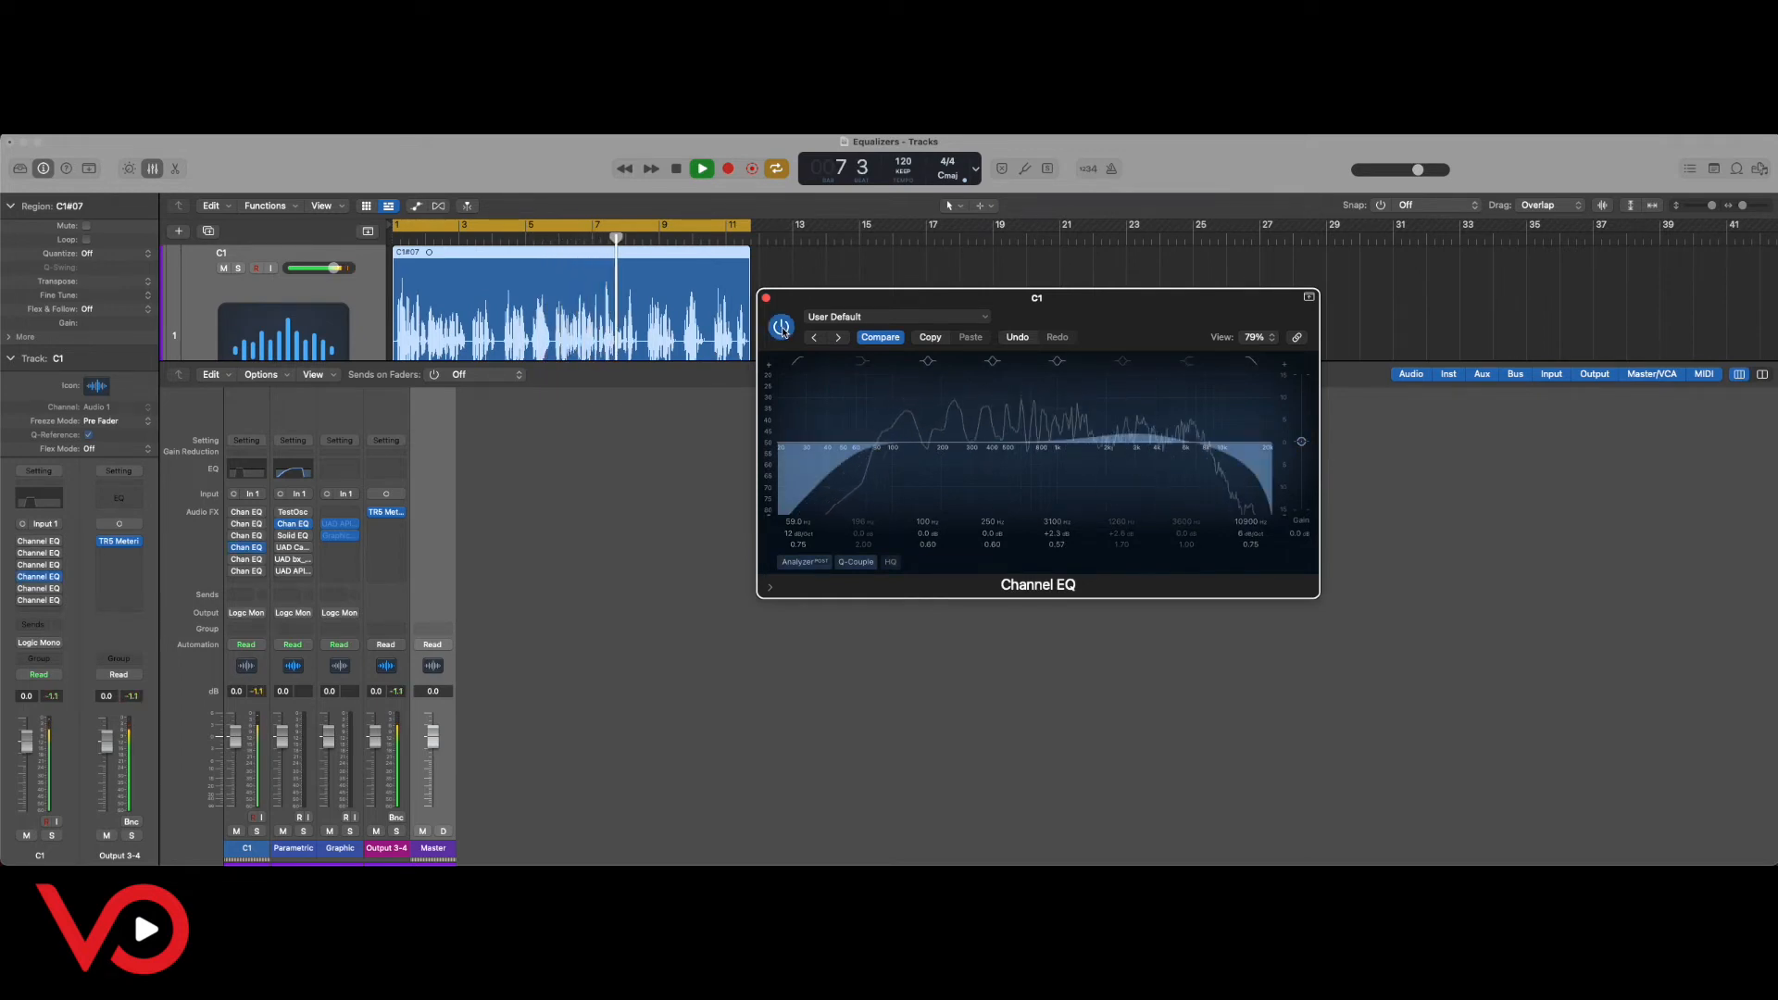
pyautogui.press('space')
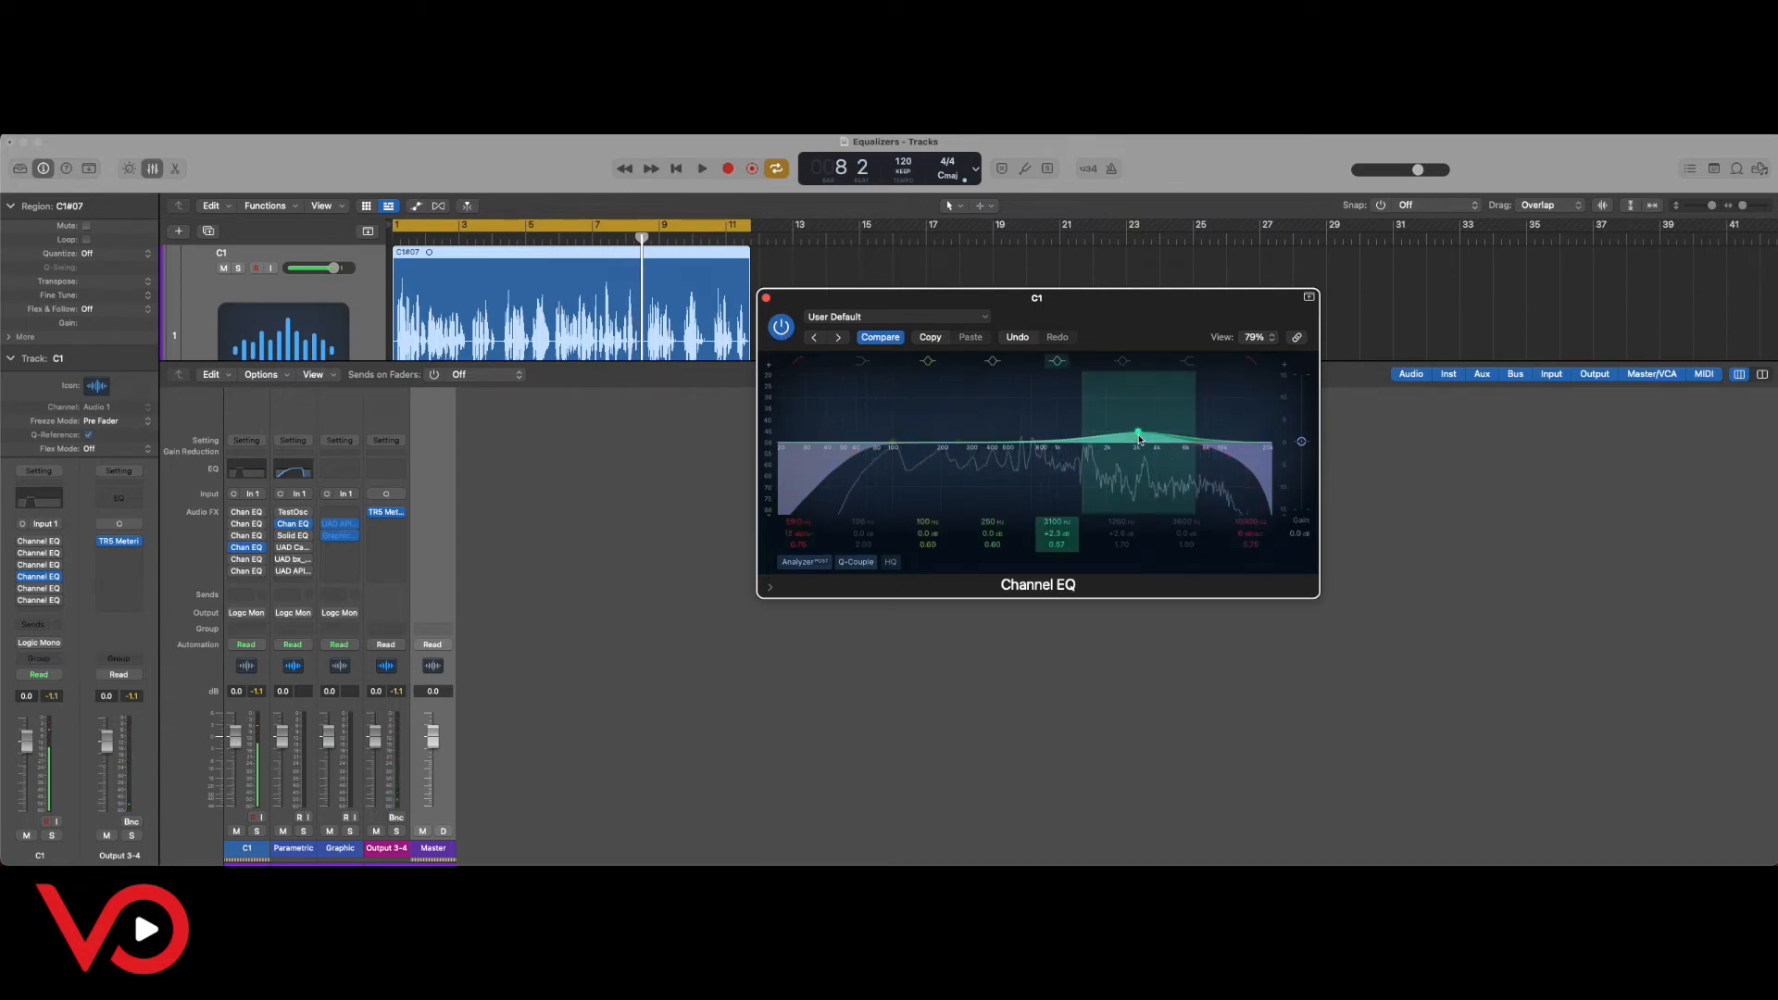
# Move the 3100 Hz boost to about 4000 Hz at +2.7 dB, and compare the voice with the EQ bypassed and active.
pyautogui.moveTo(1139, 436); pyautogui.dragTo(1157, 433)
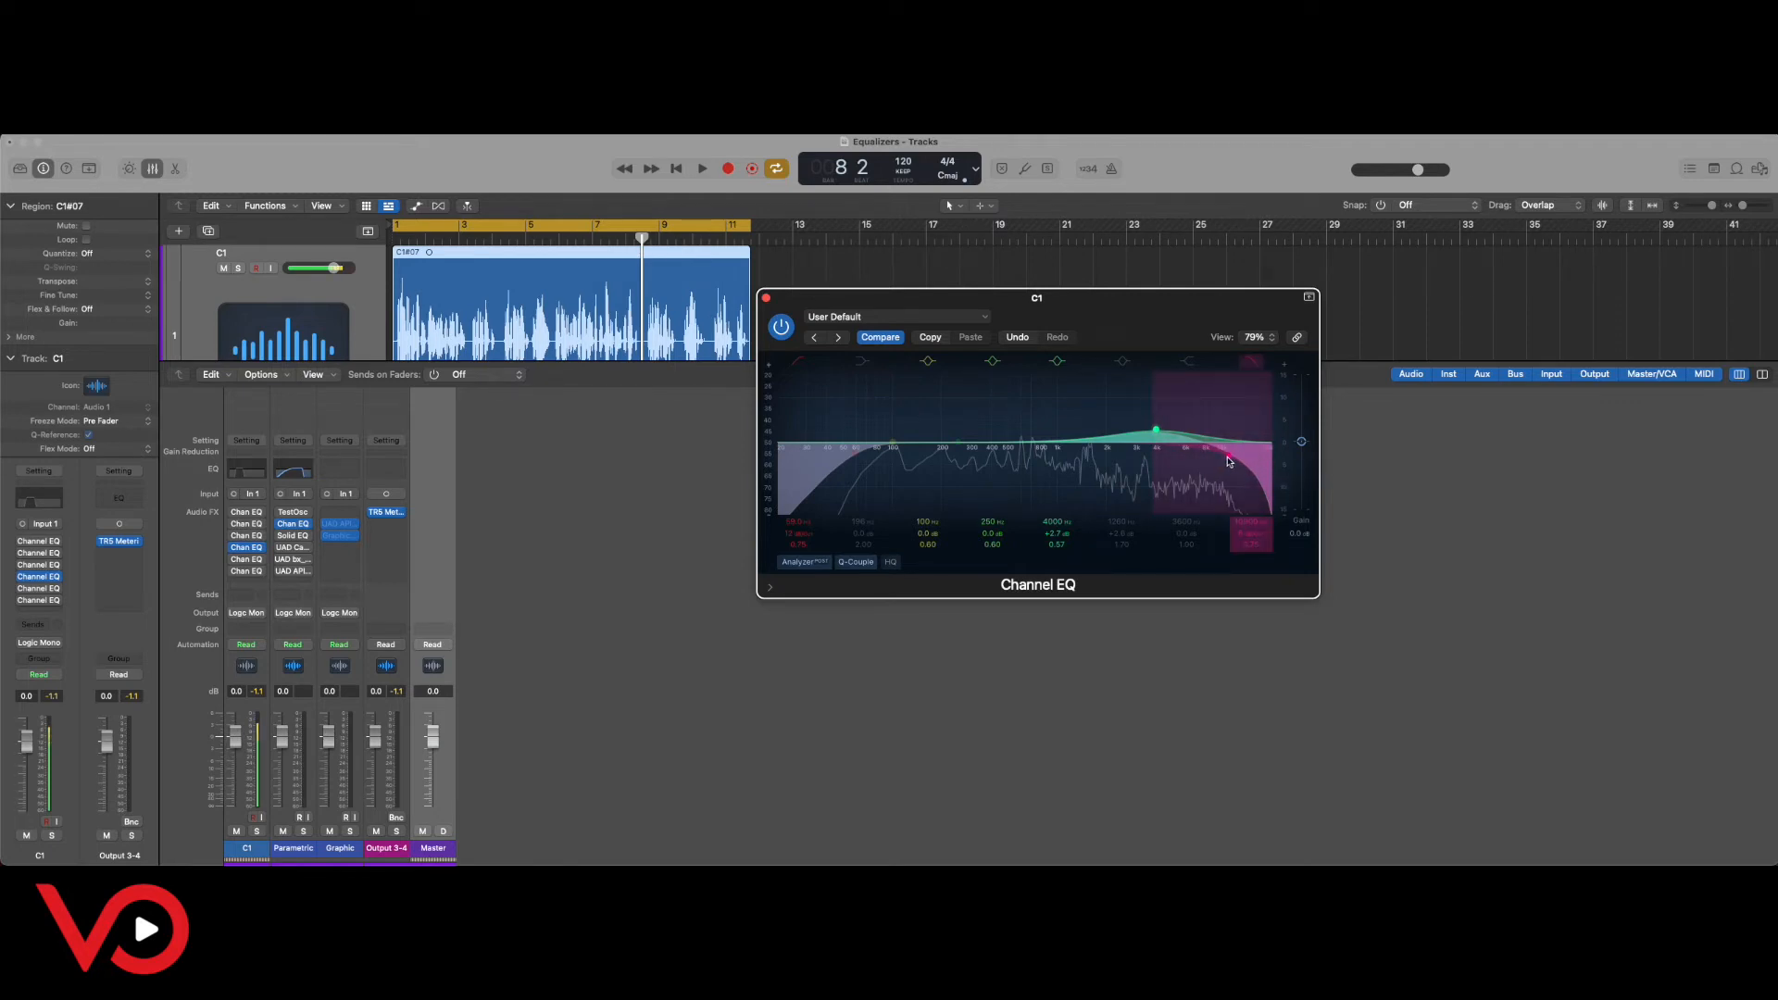
pyautogui.click(781, 328)
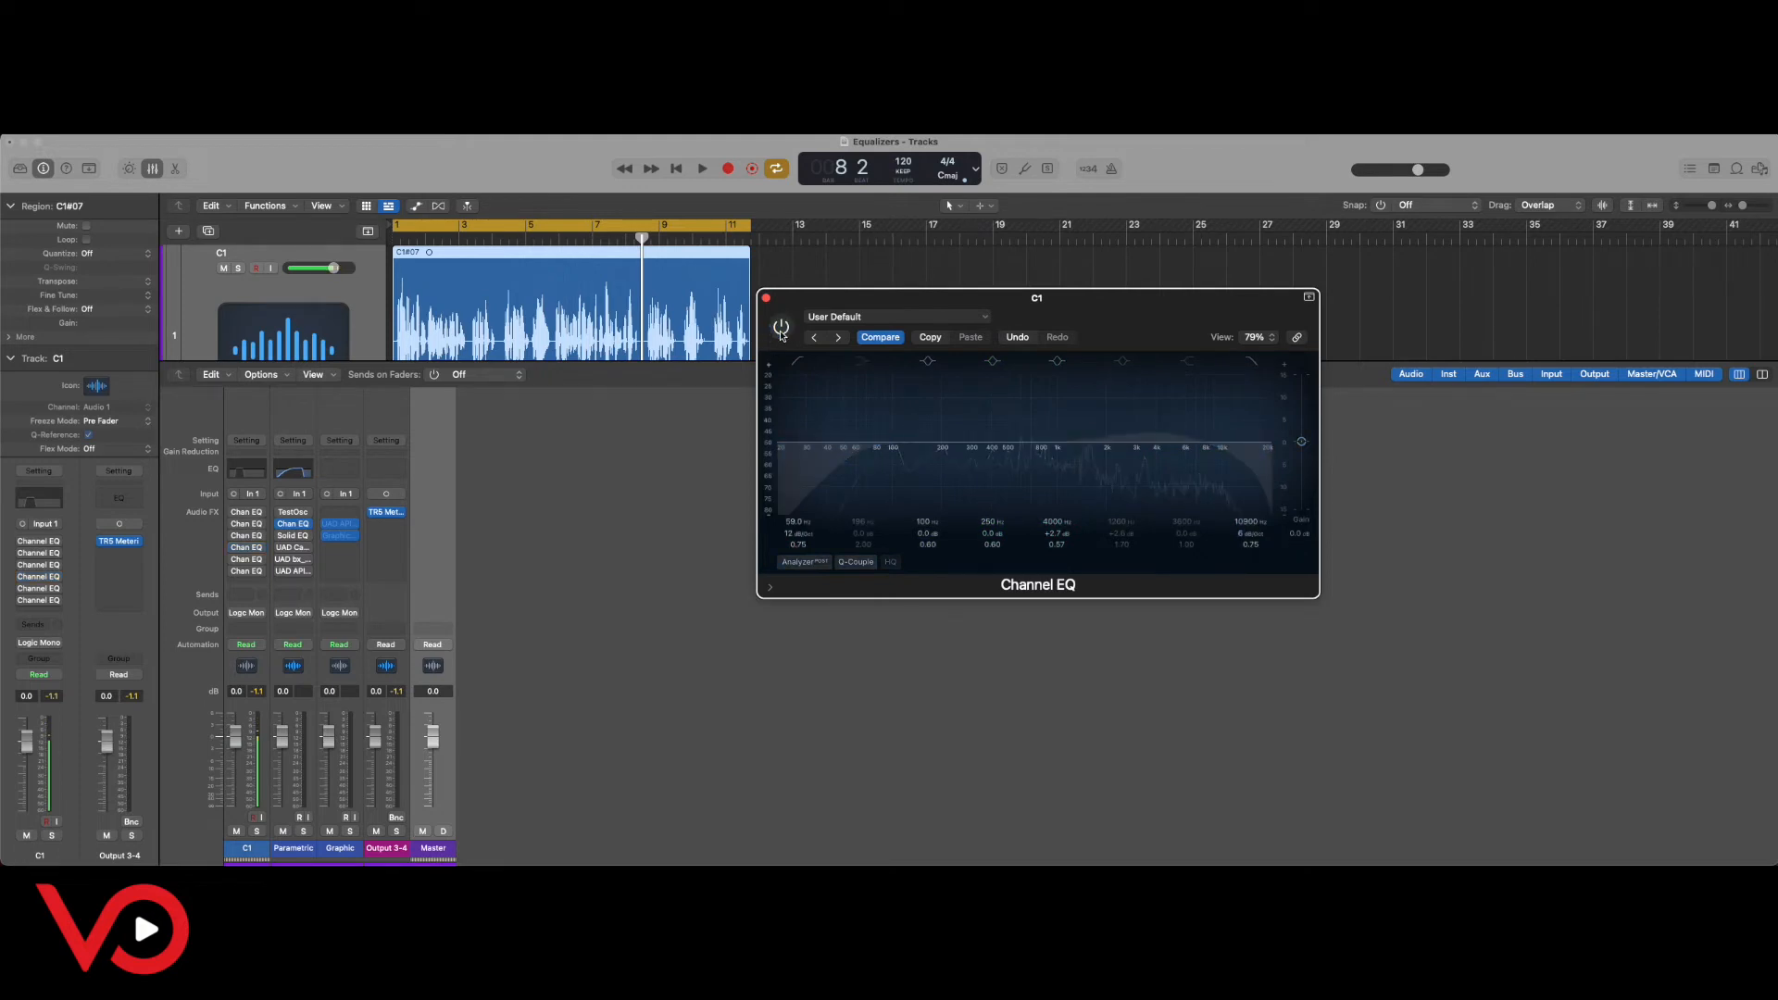
pyautogui.press('space')
pyautogui.click(781, 328)
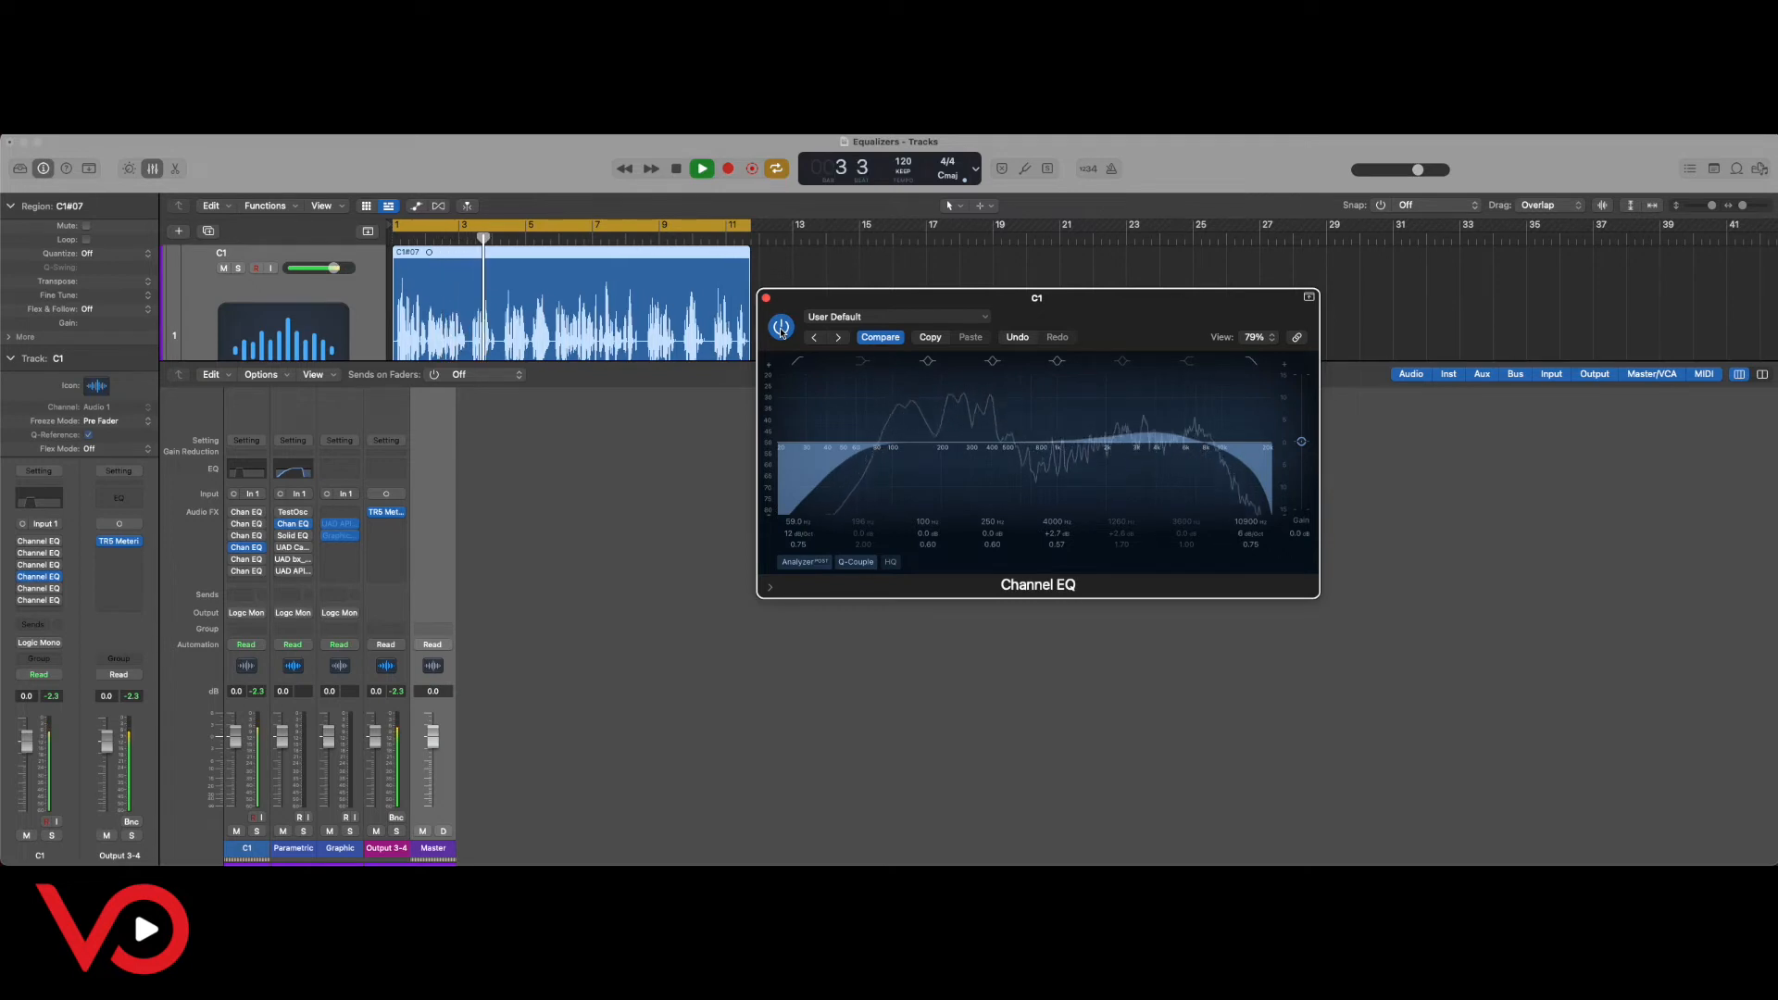
pyautogui.click(780, 328)
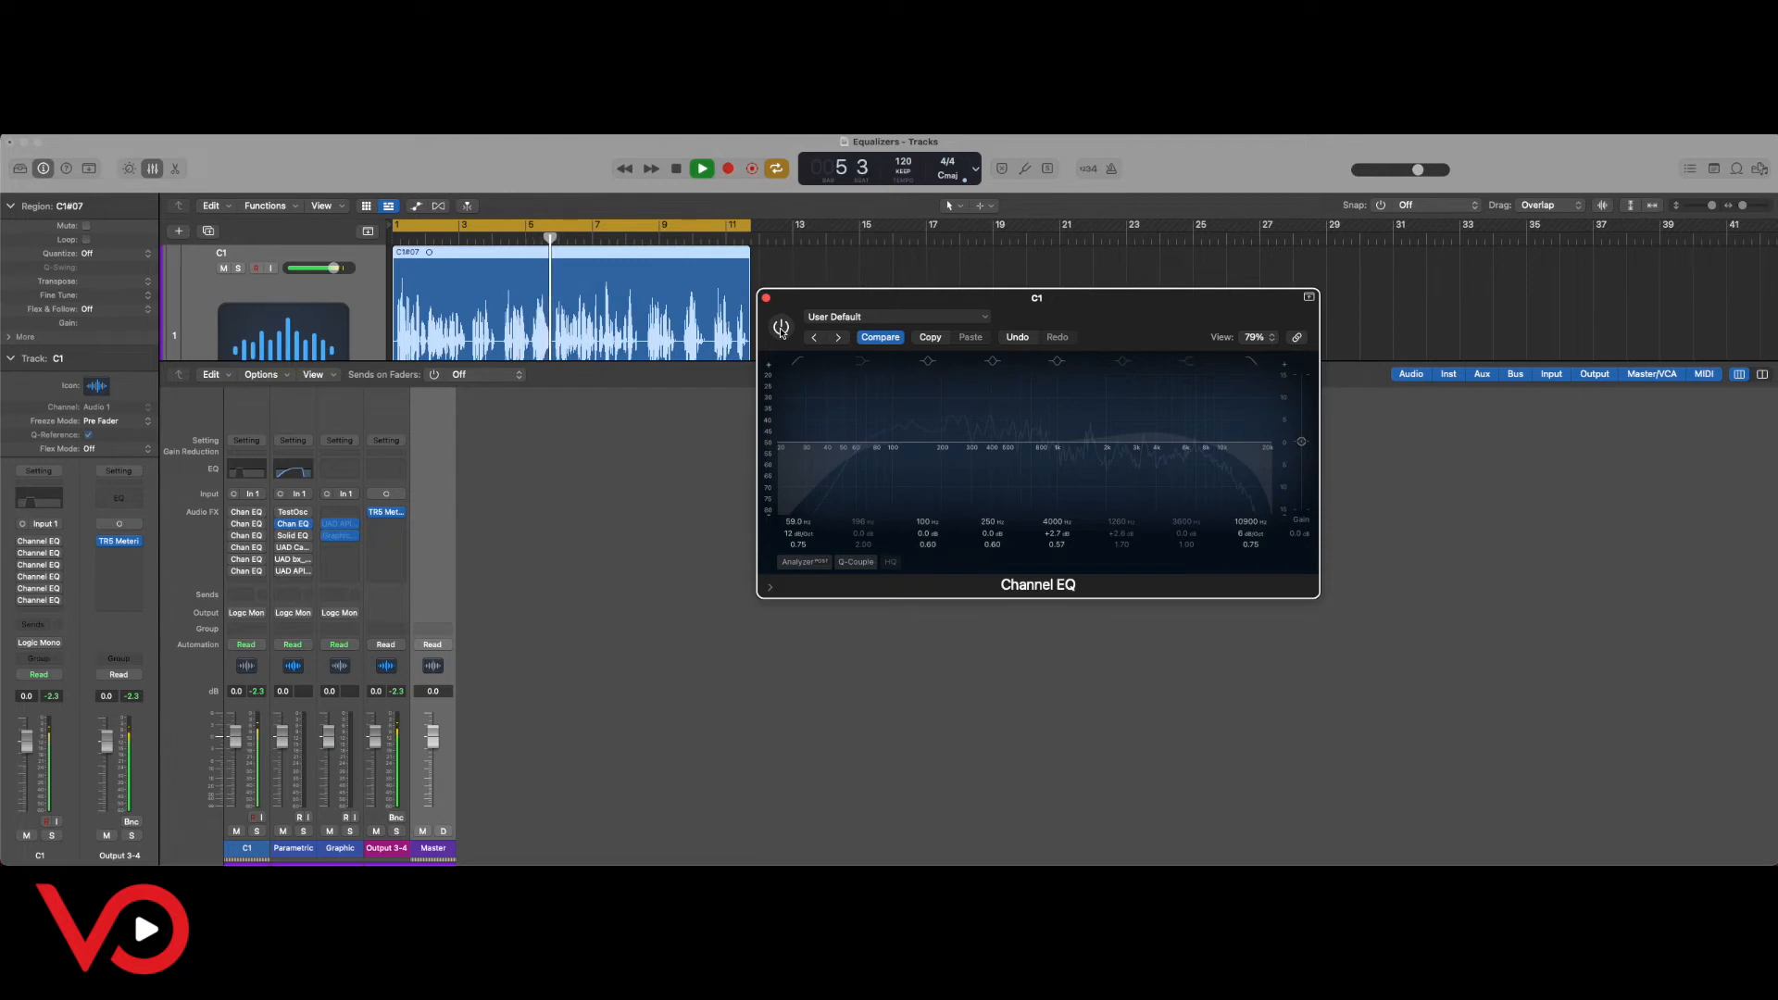
pyautogui.click(780, 329)
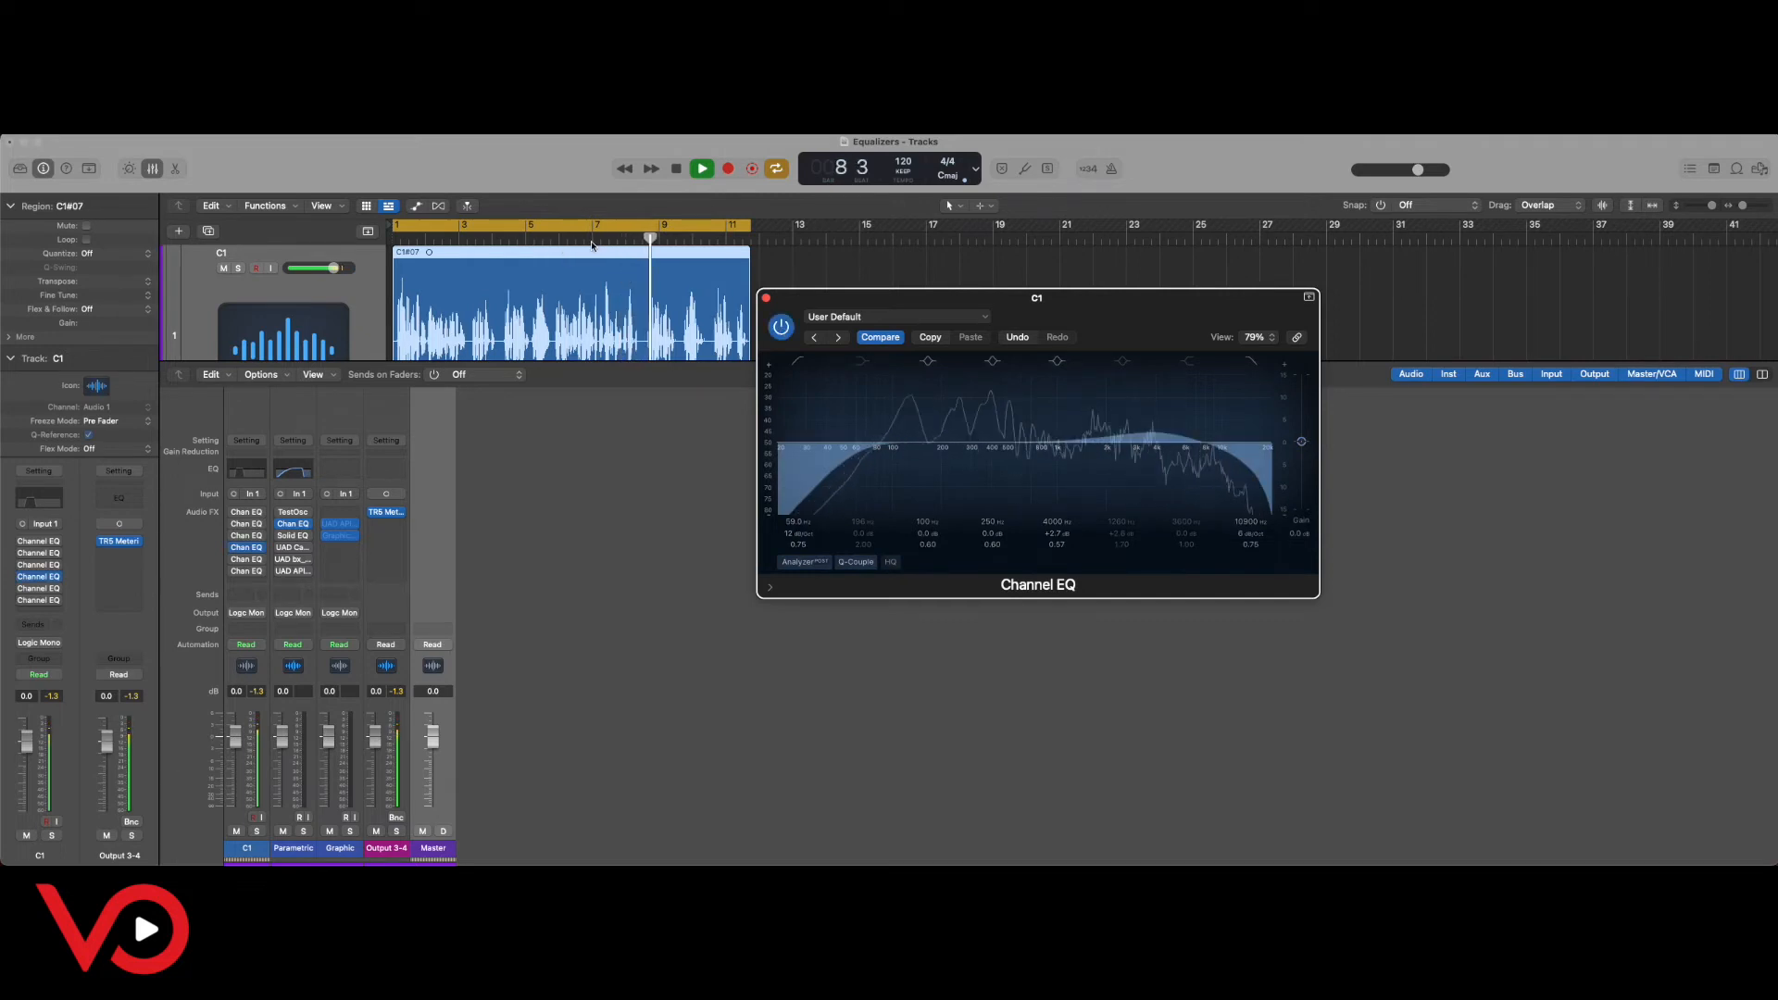
# Replay the voice track from bar 7 with the EQ active and bypassed, and stop playback.
pyautogui.click(697, 302)
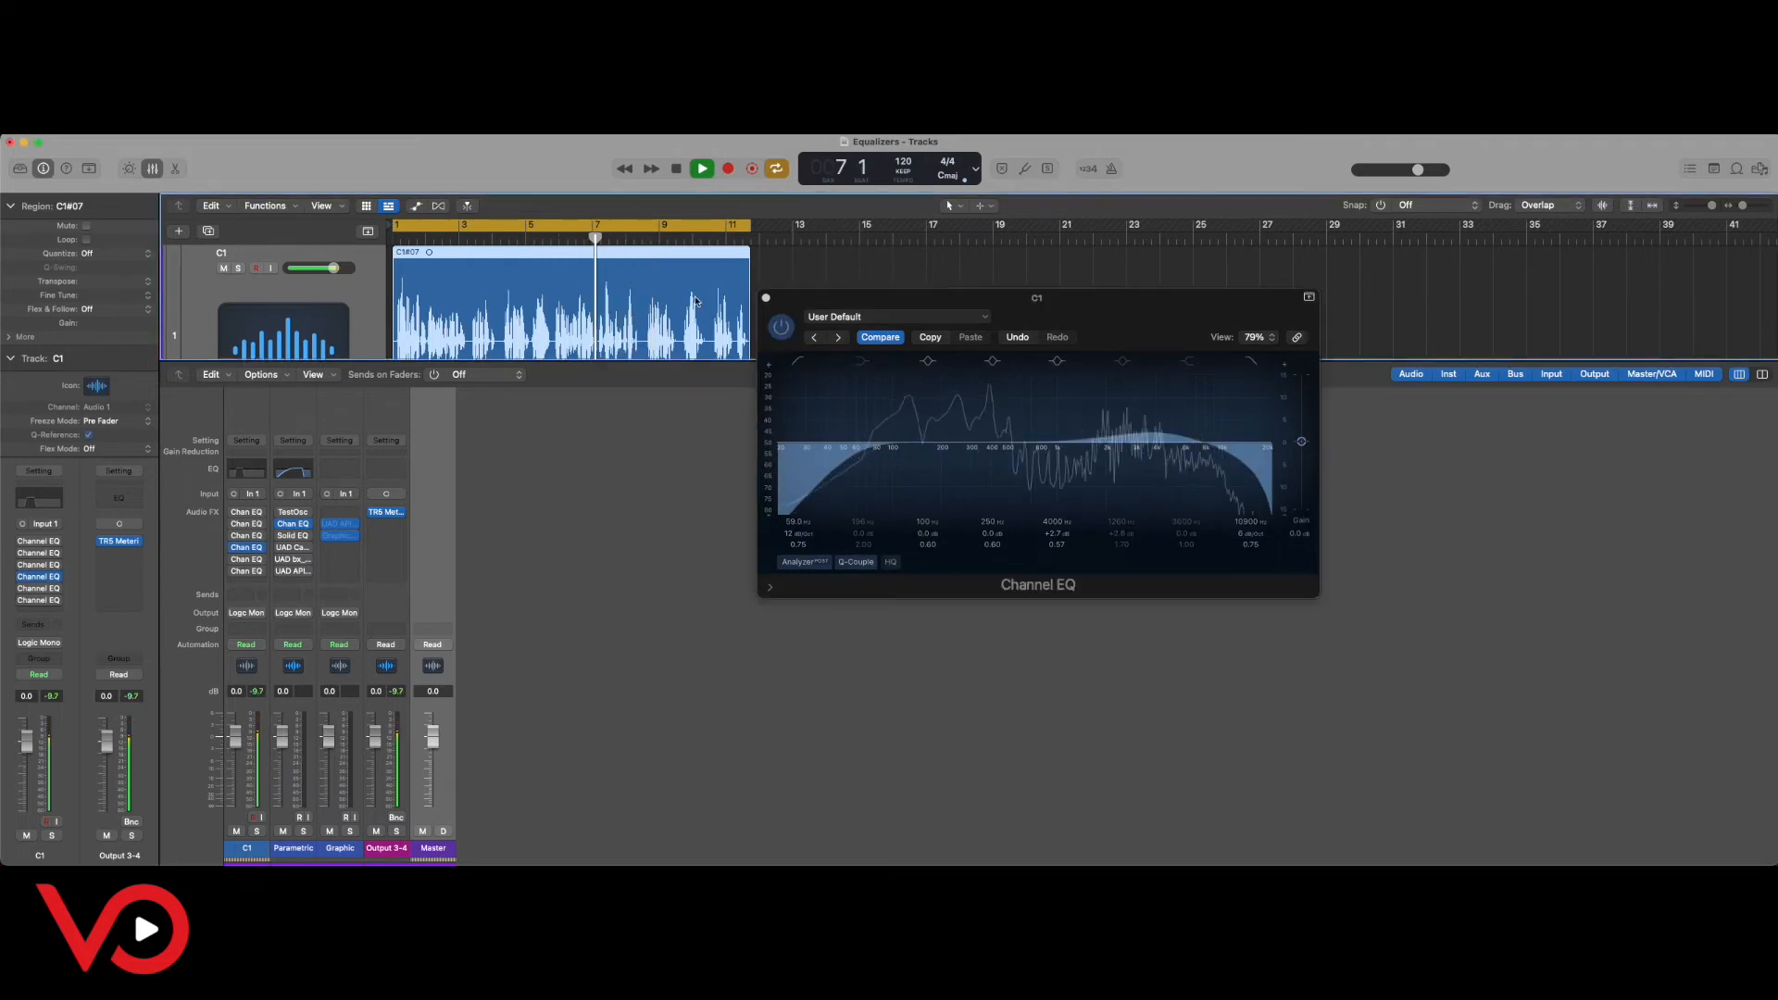
pyautogui.click(781, 328)
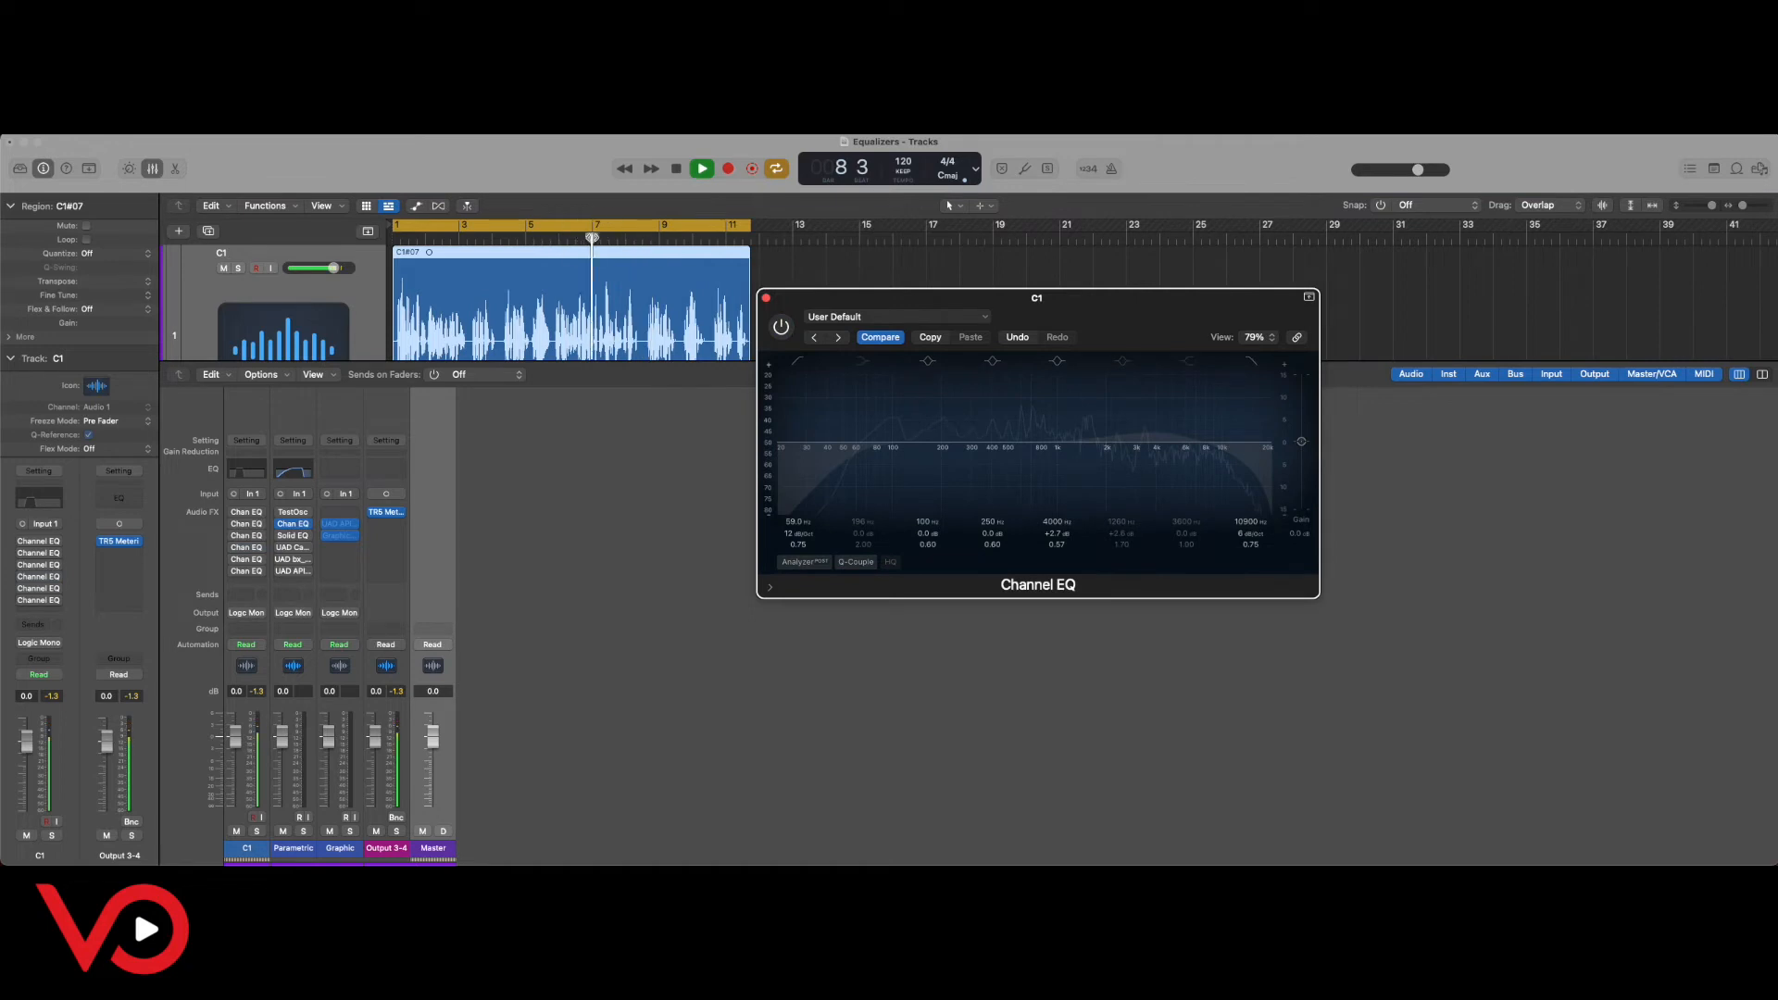
pyautogui.click(593, 238)
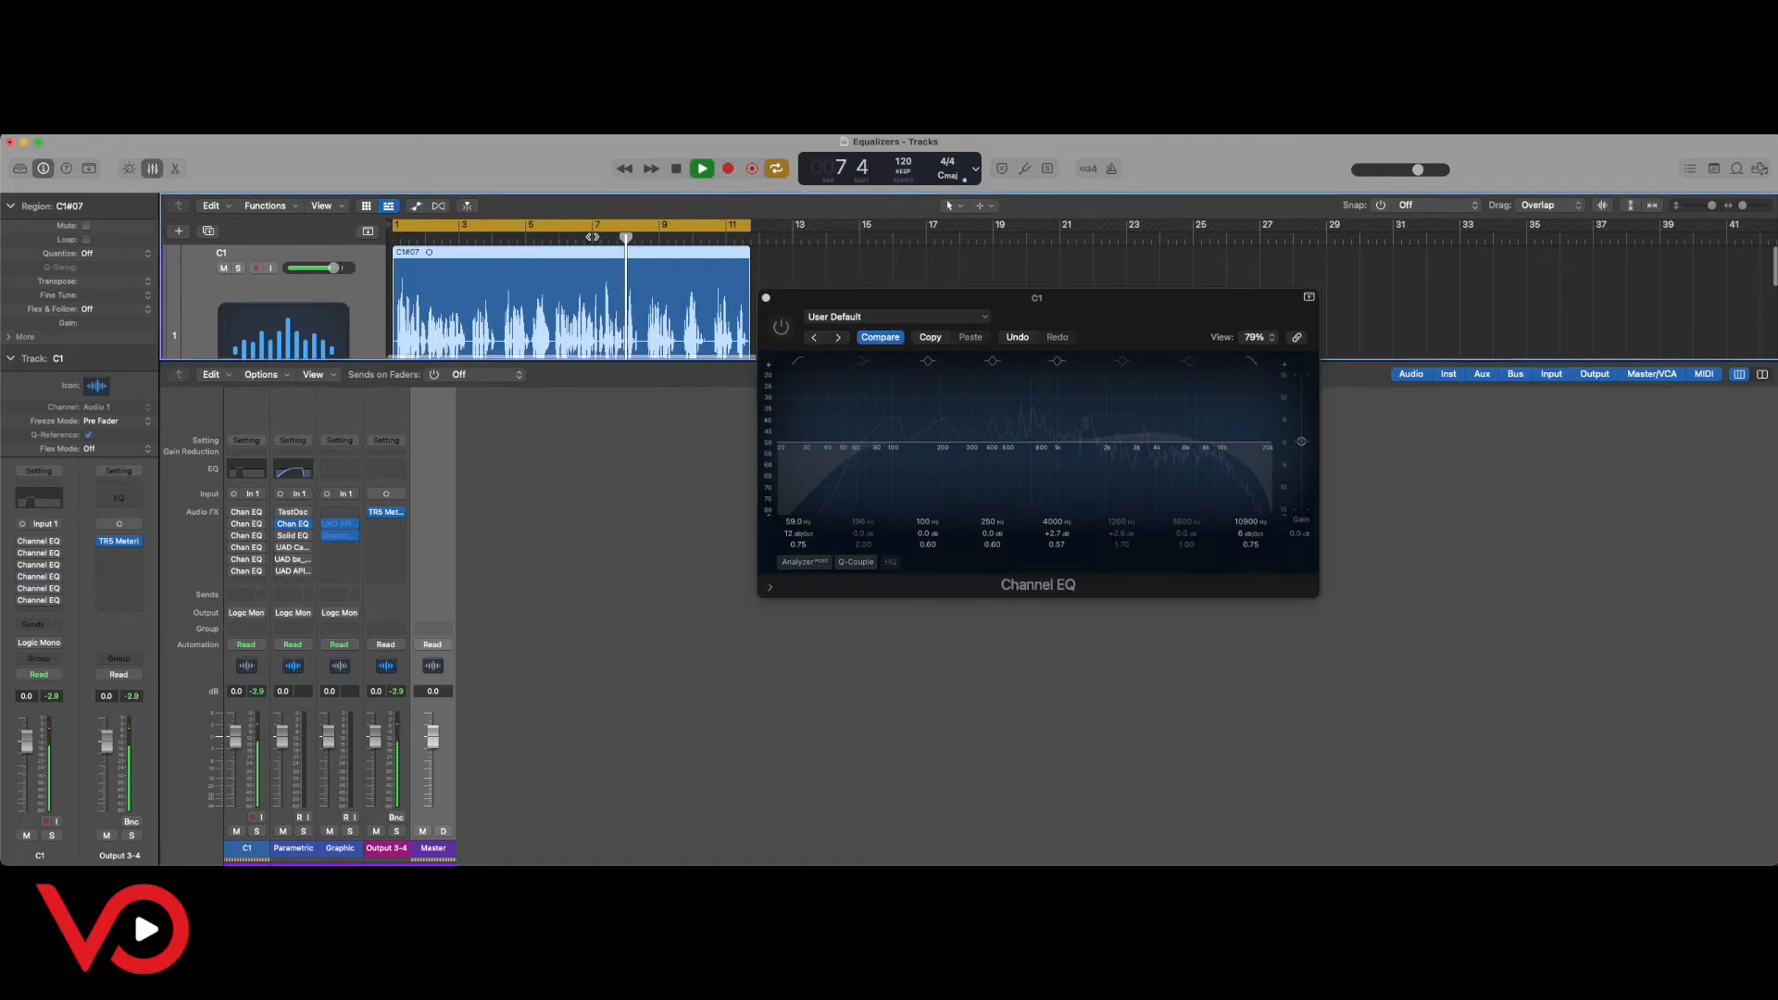
pyautogui.press('space')
# Set a cycle range from bar 7 to about the middle of bar 8, loop the voice there, and activate the EQ.
pyautogui.click(598, 230)
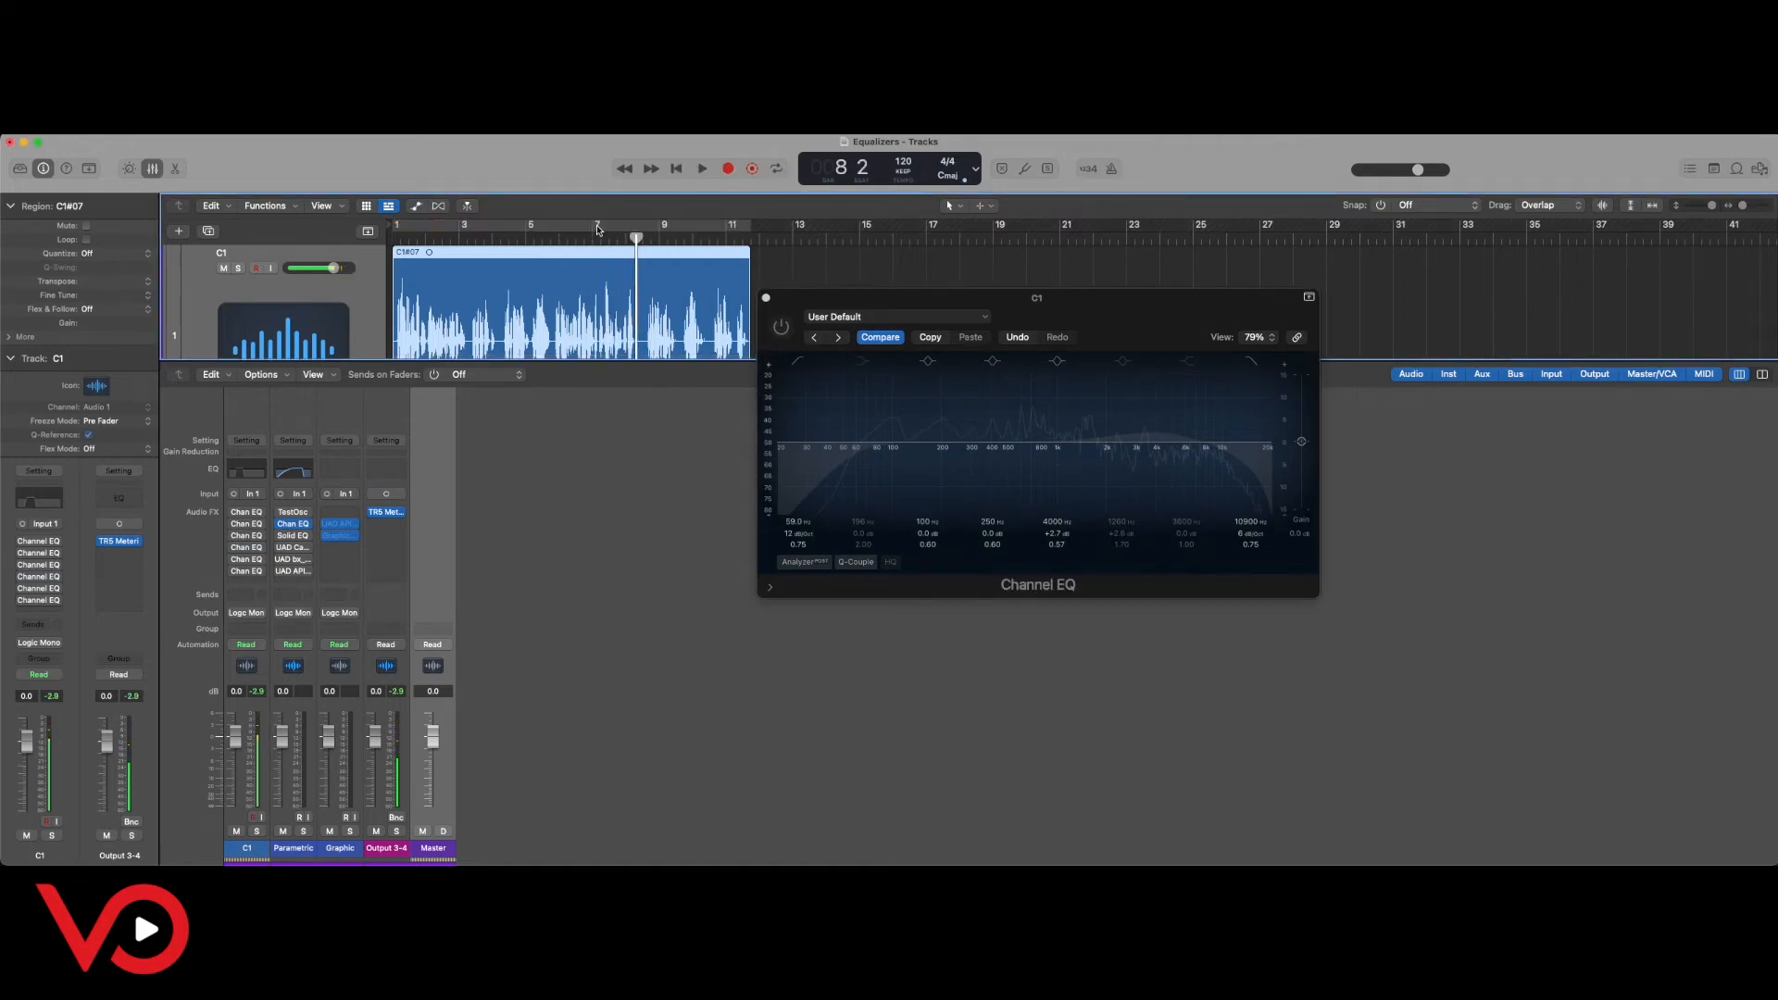
pyautogui.click(590, 238)
pyautogui.press('space')
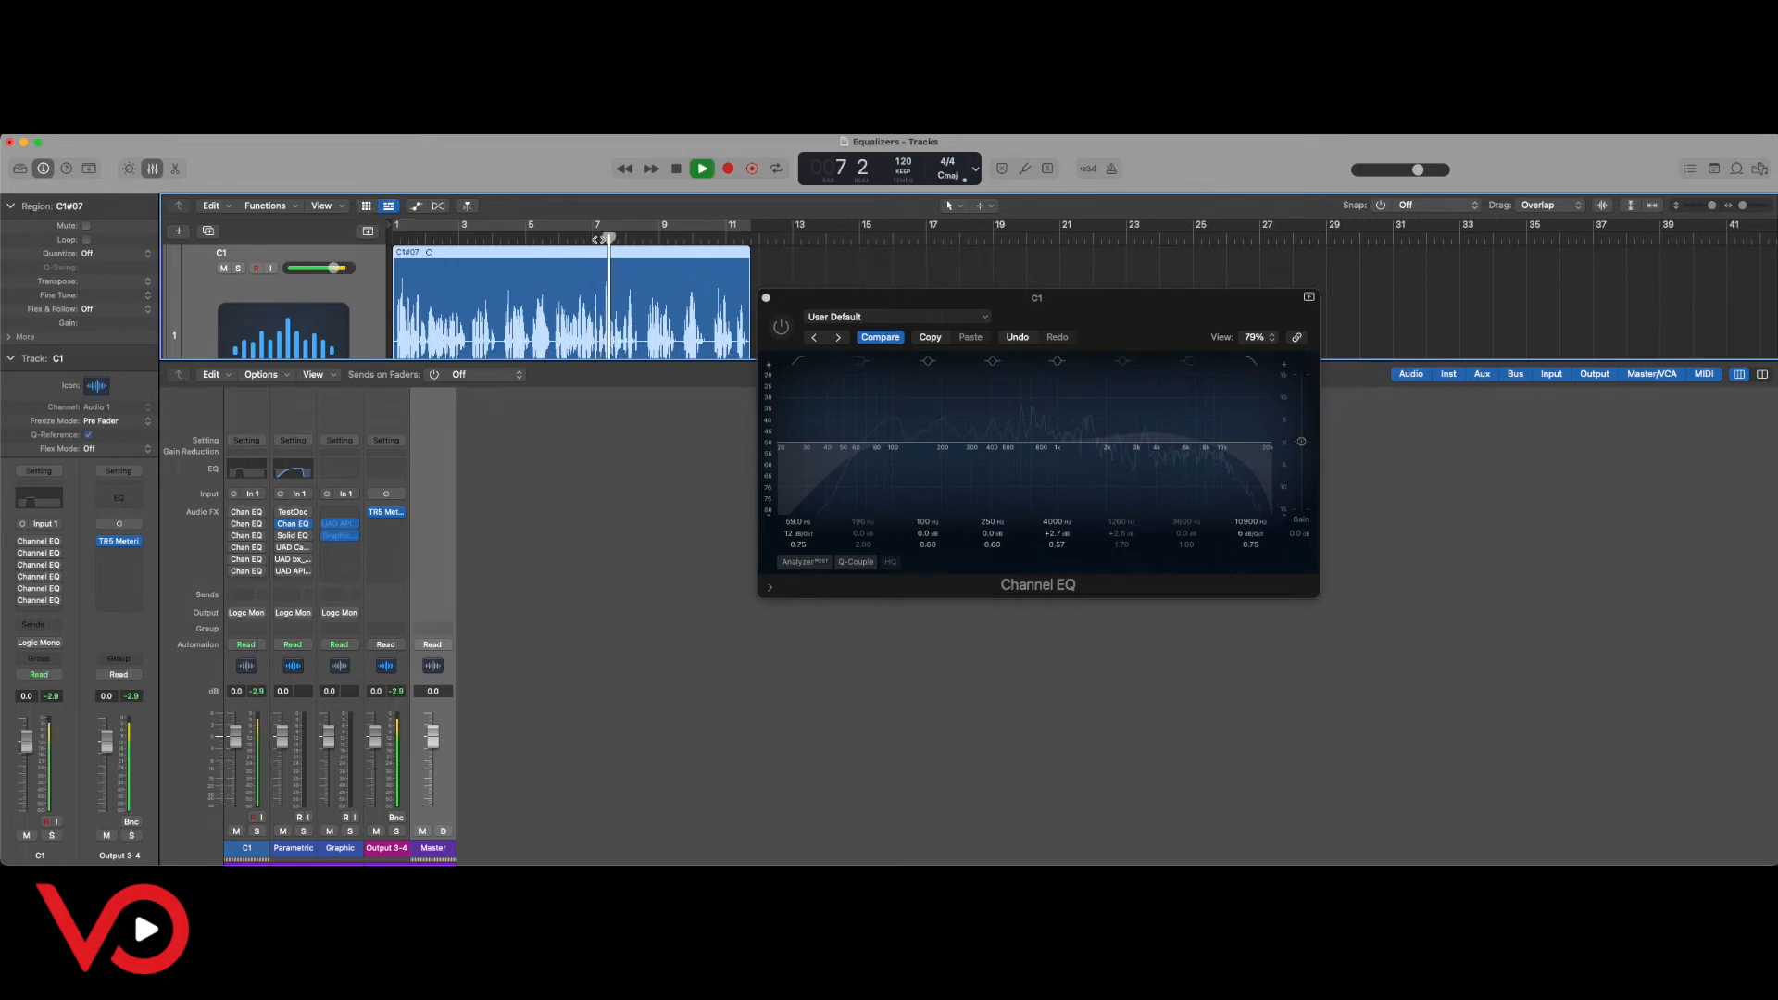
pyautogui.moveTo(593, 232); pyautogui.dragTo(644, 230)
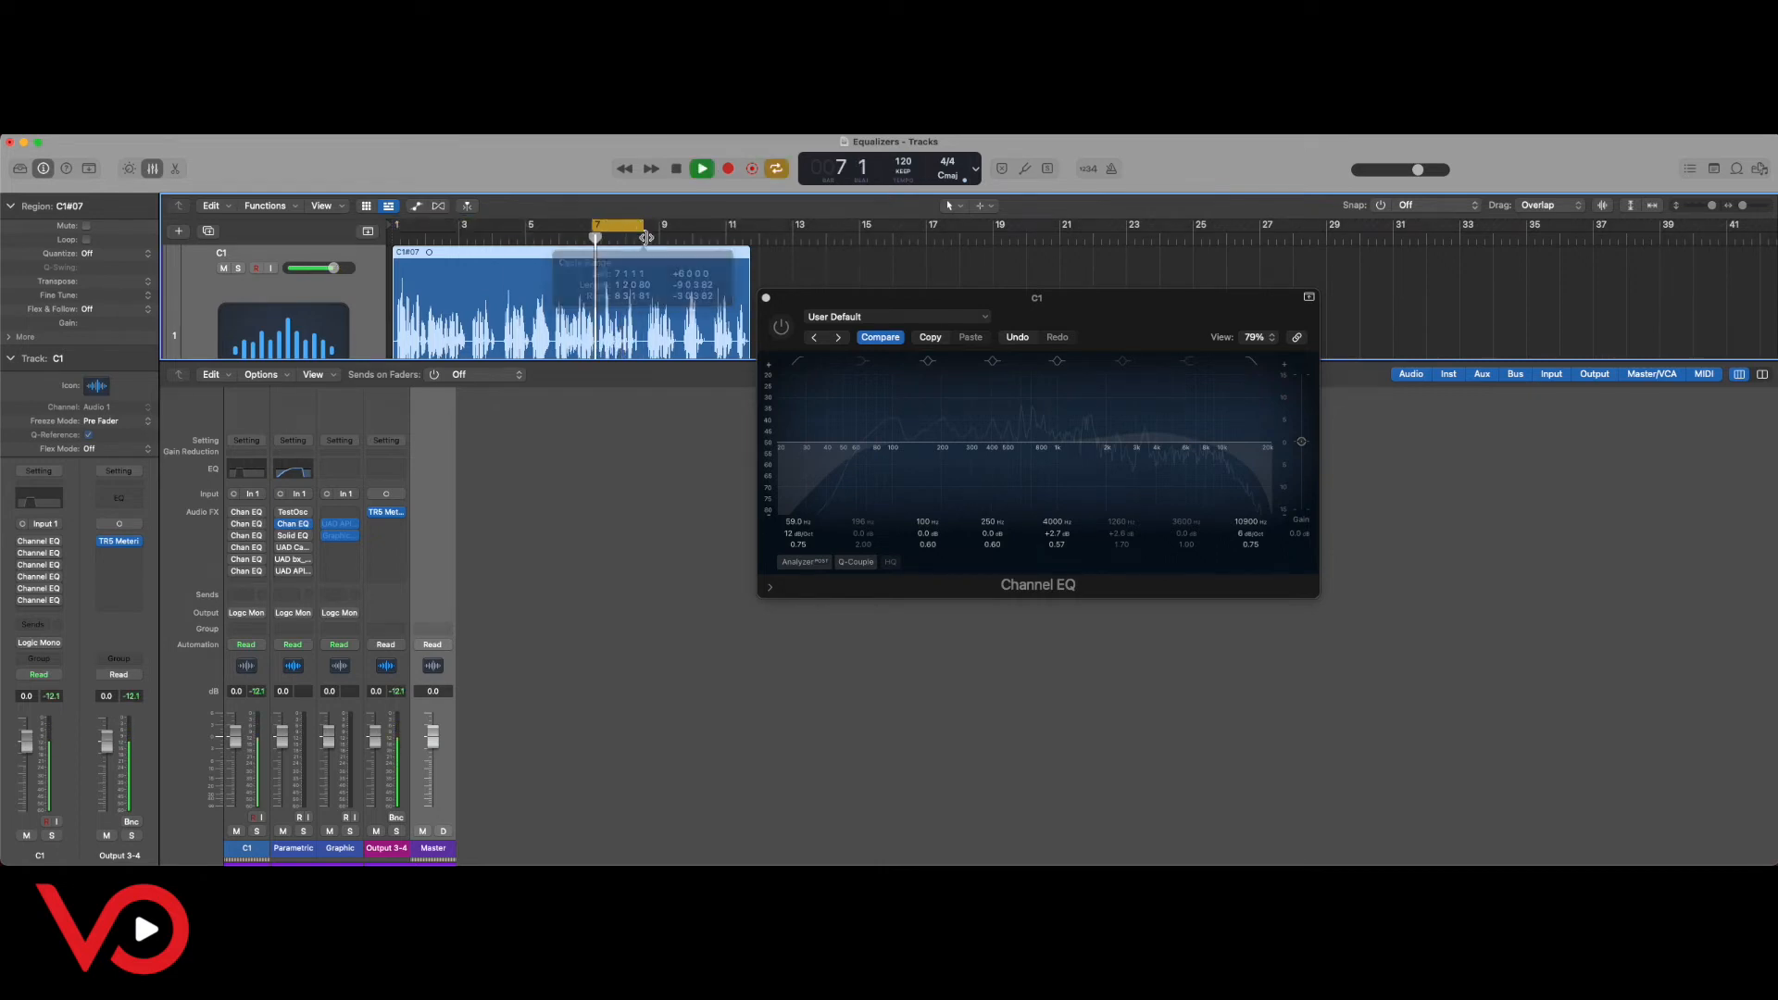
pyautogui.click(781, 327)
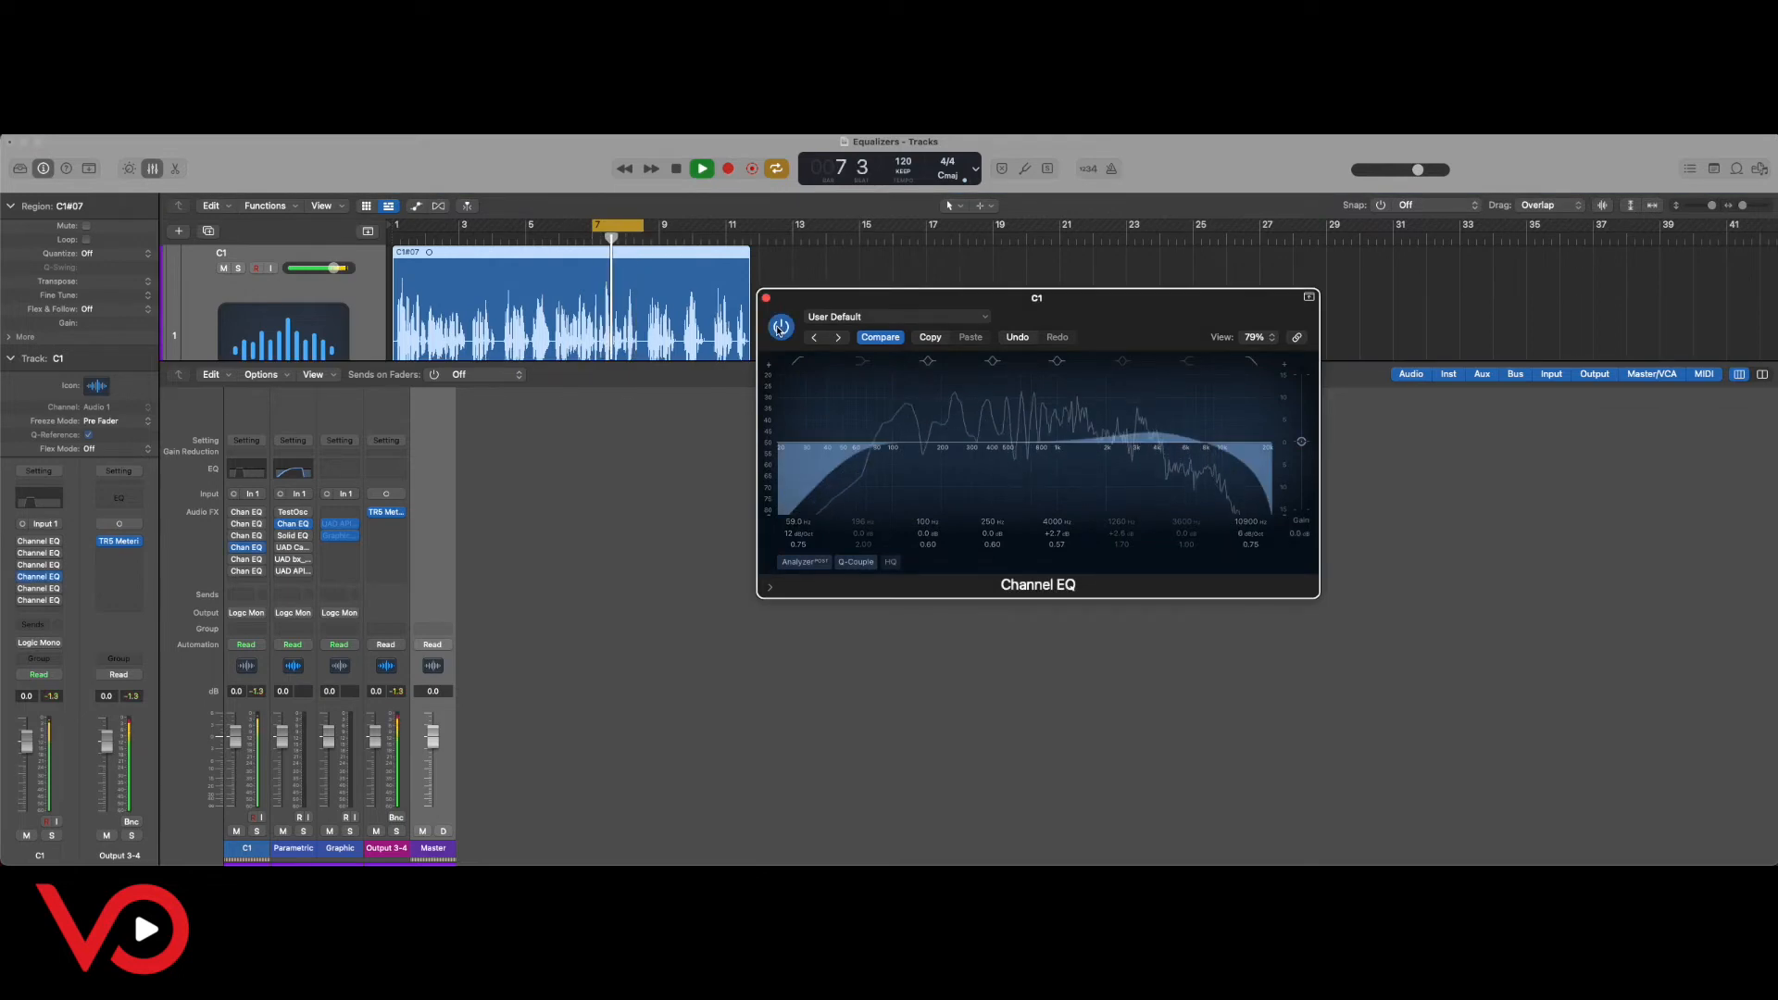
# Replay the voice with the cycle range covering the whole clip, reopening the fourth Channel EQ on track C1.
pyautogui.press('space')
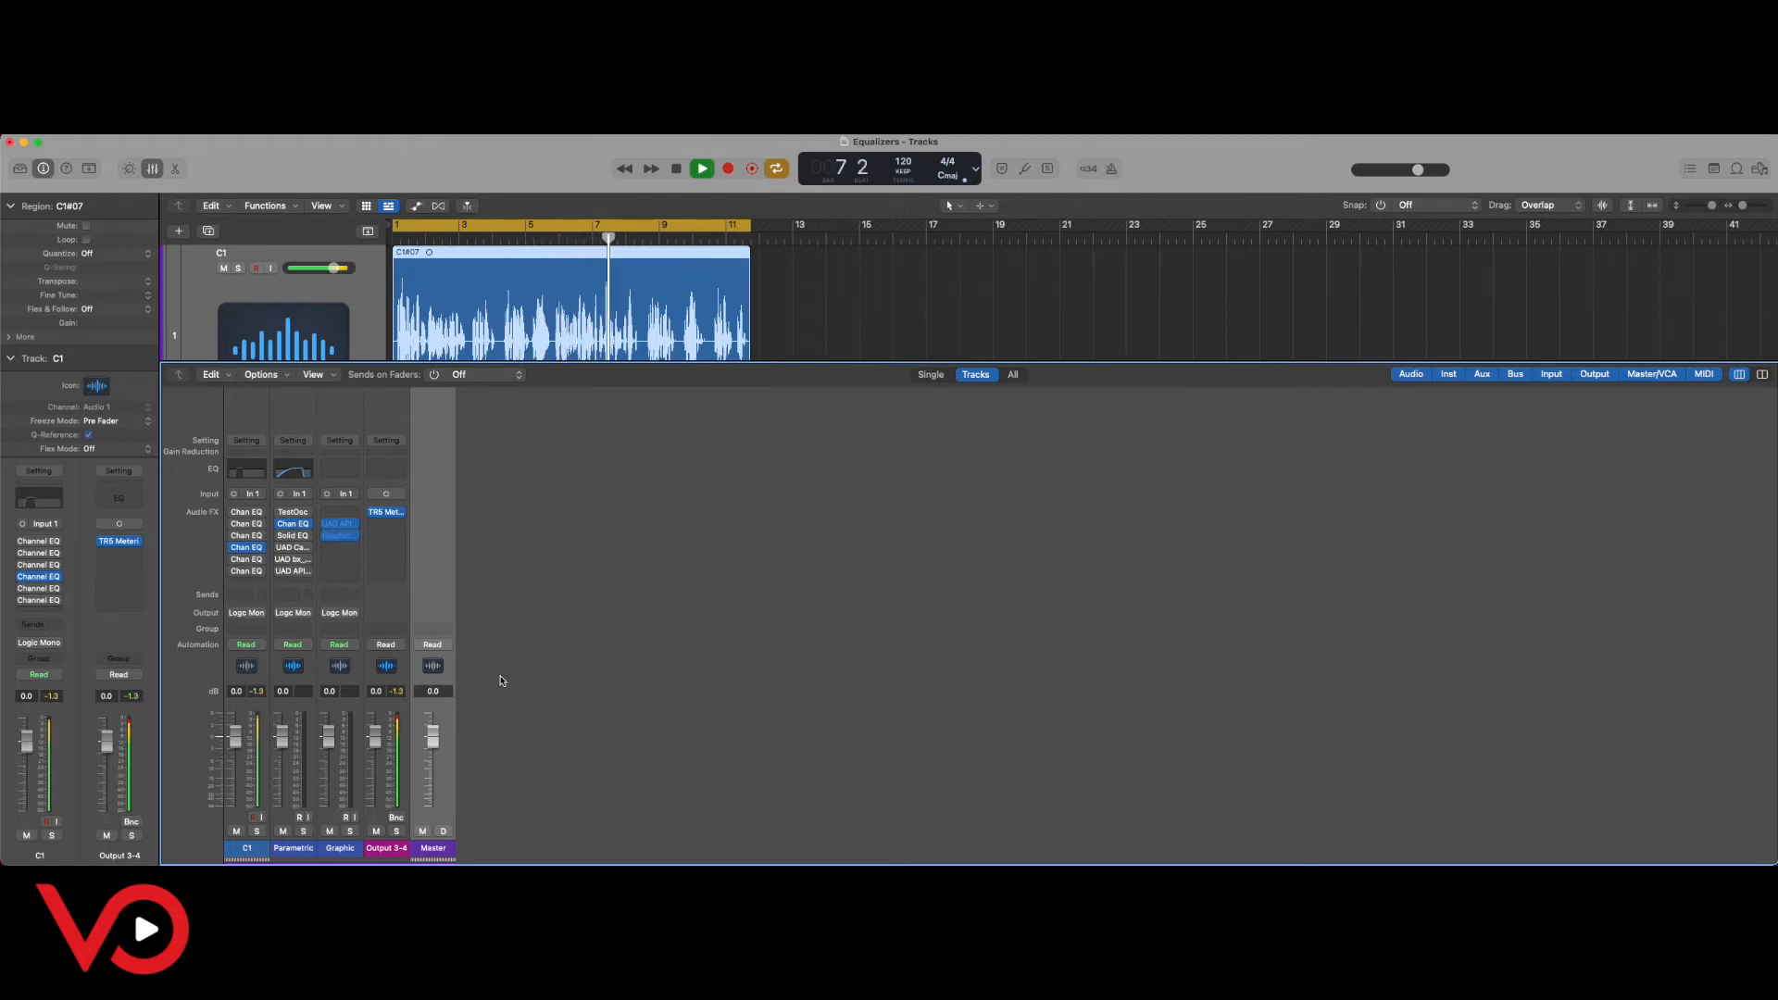
pyautogui.press('space')
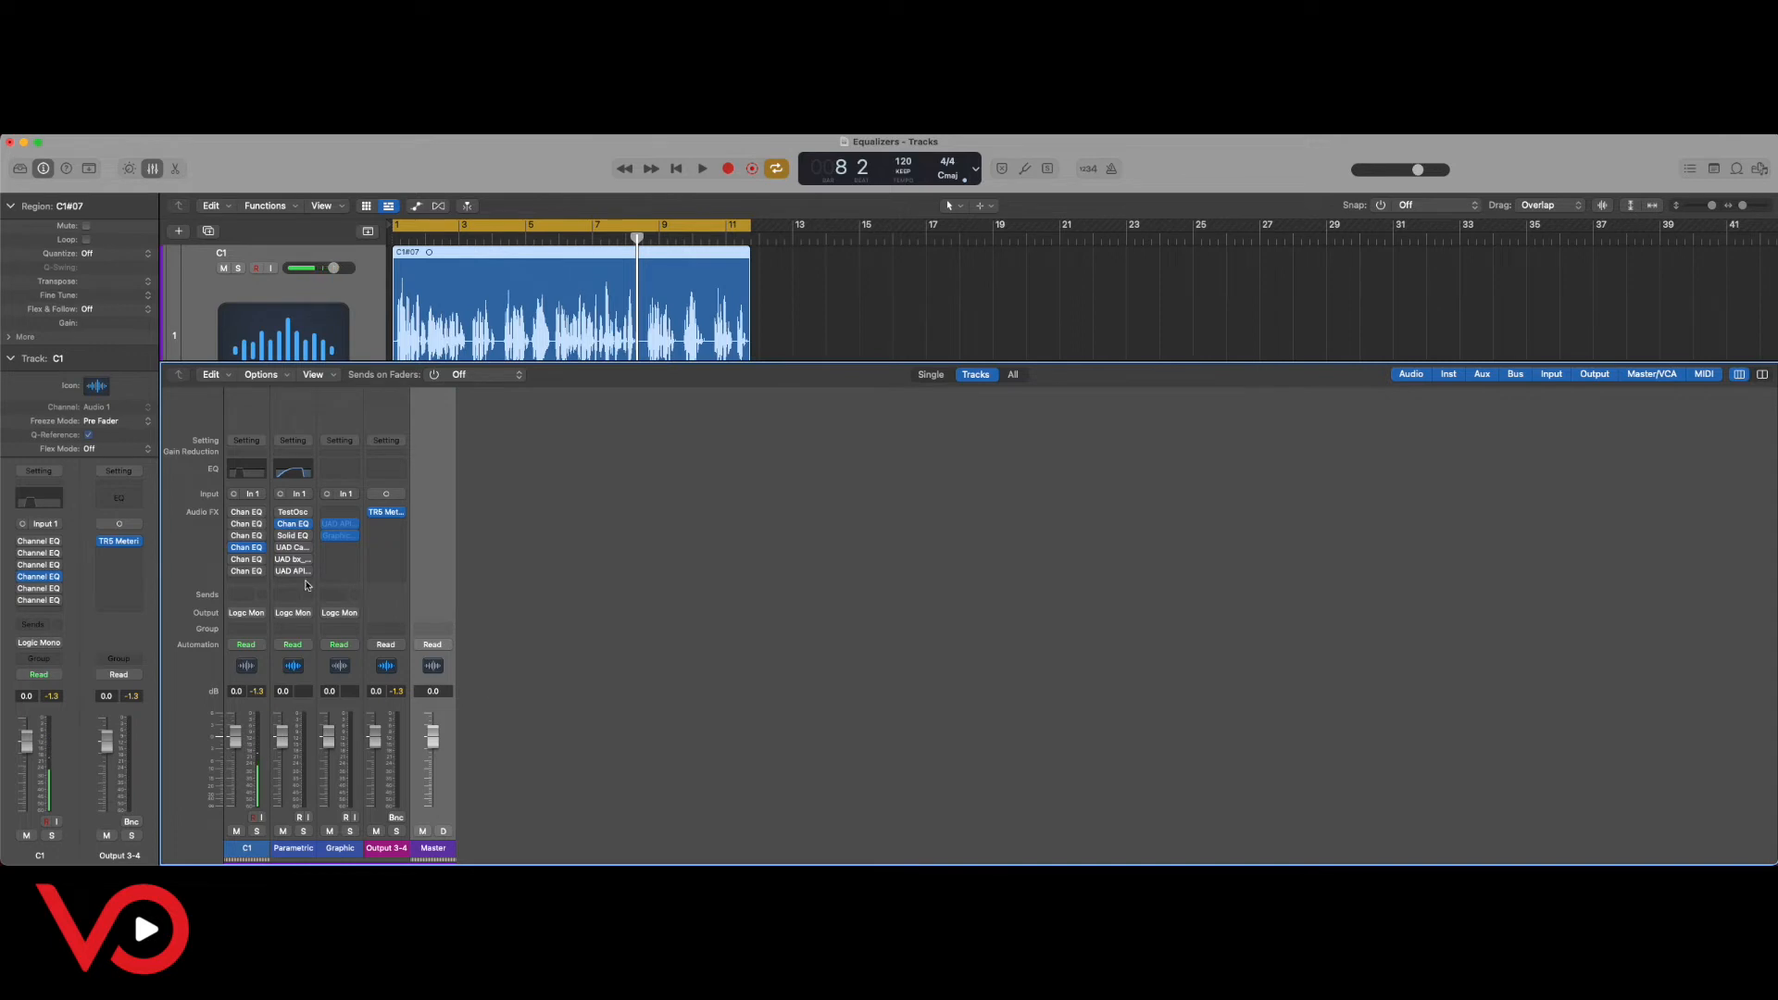
pyautogui.click(246, 549)
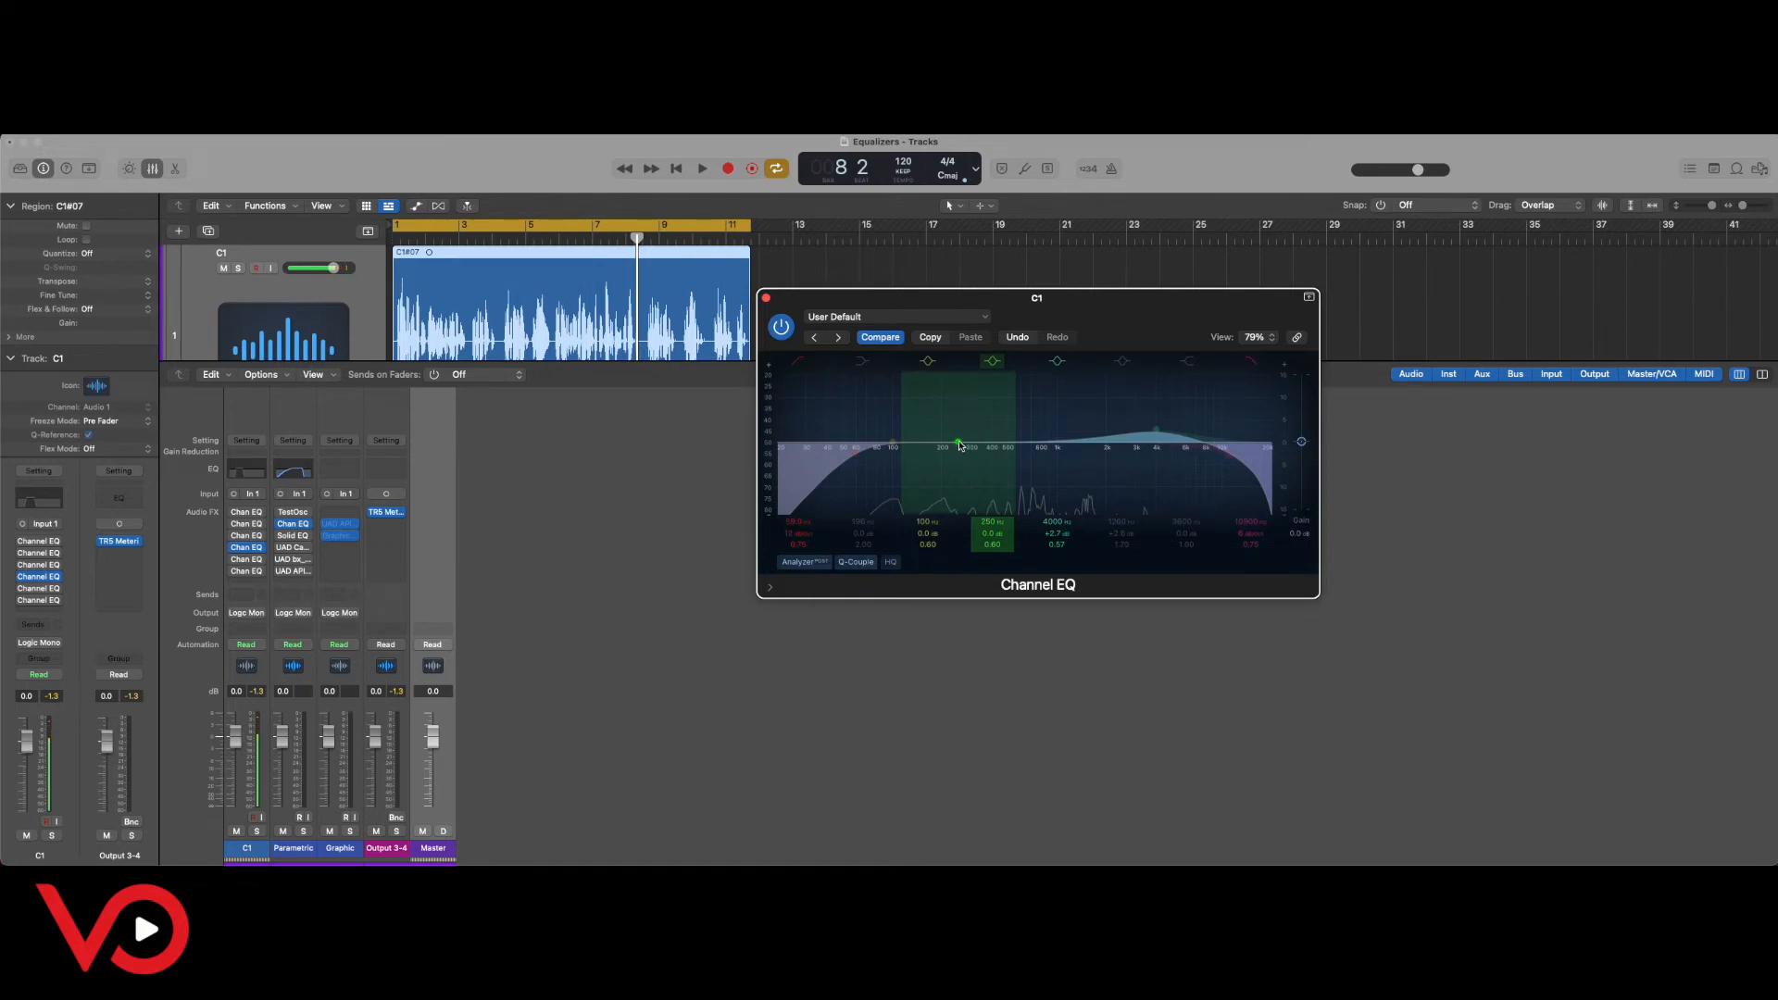
pyautogui.press('space')
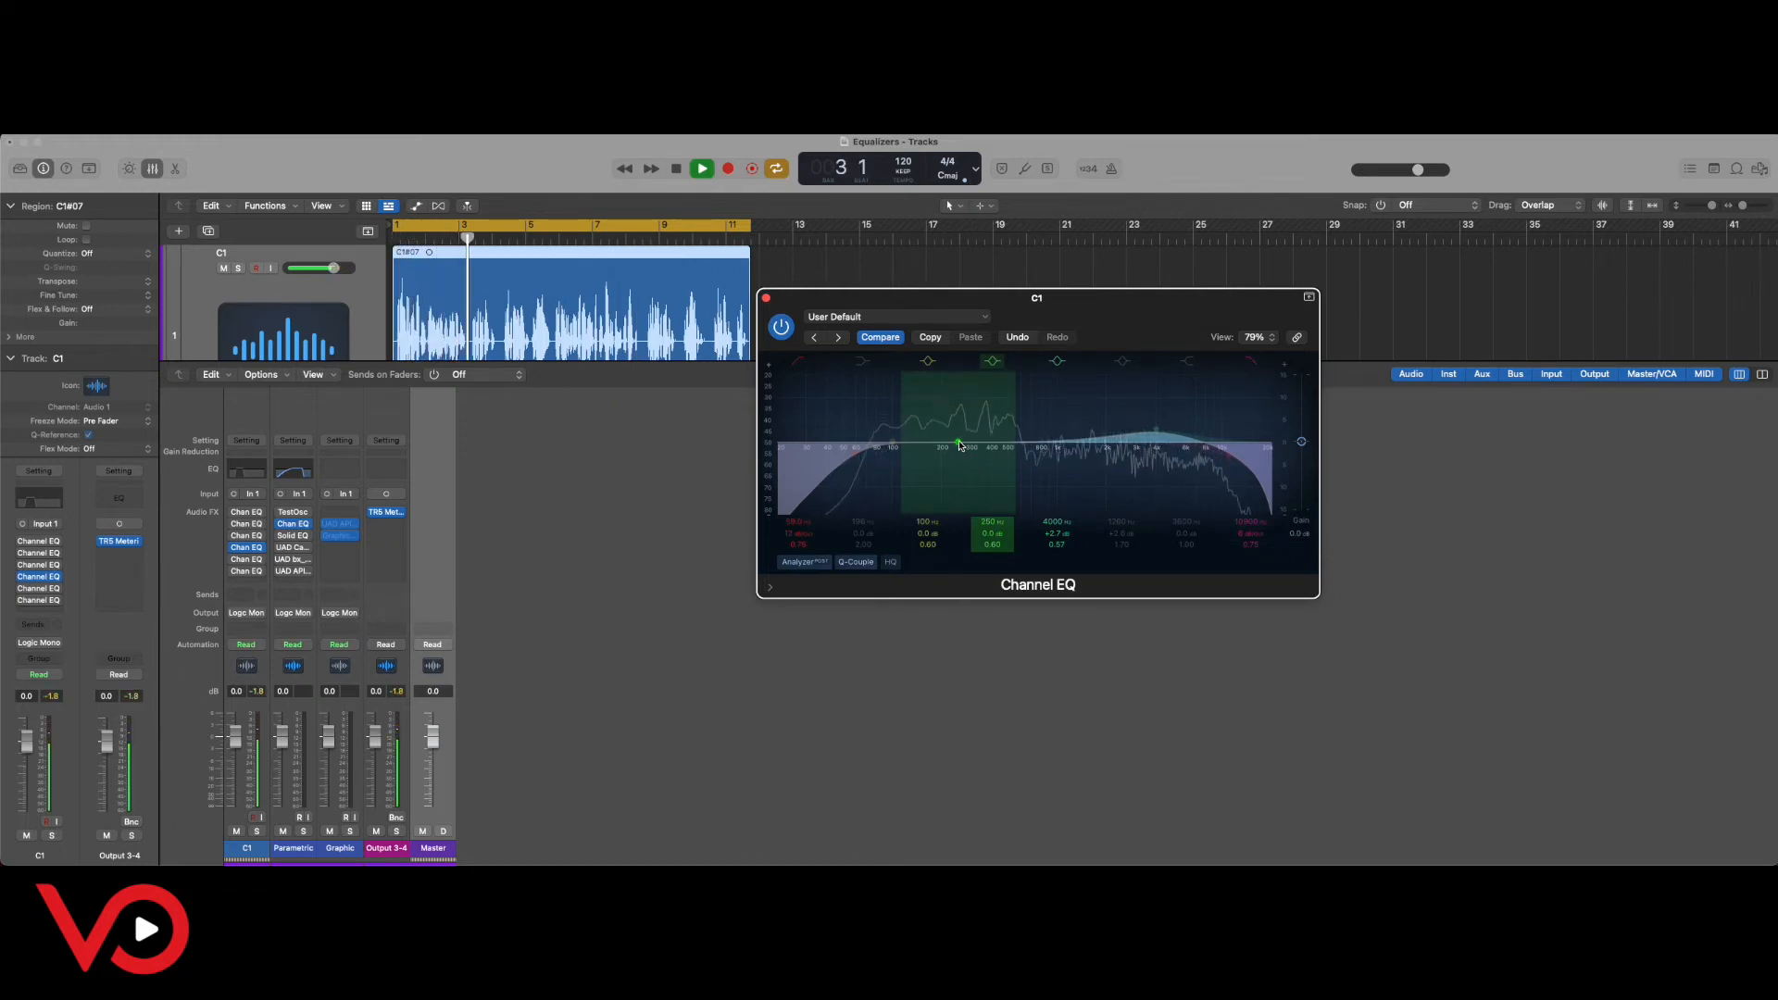
pyautogui.press('space')
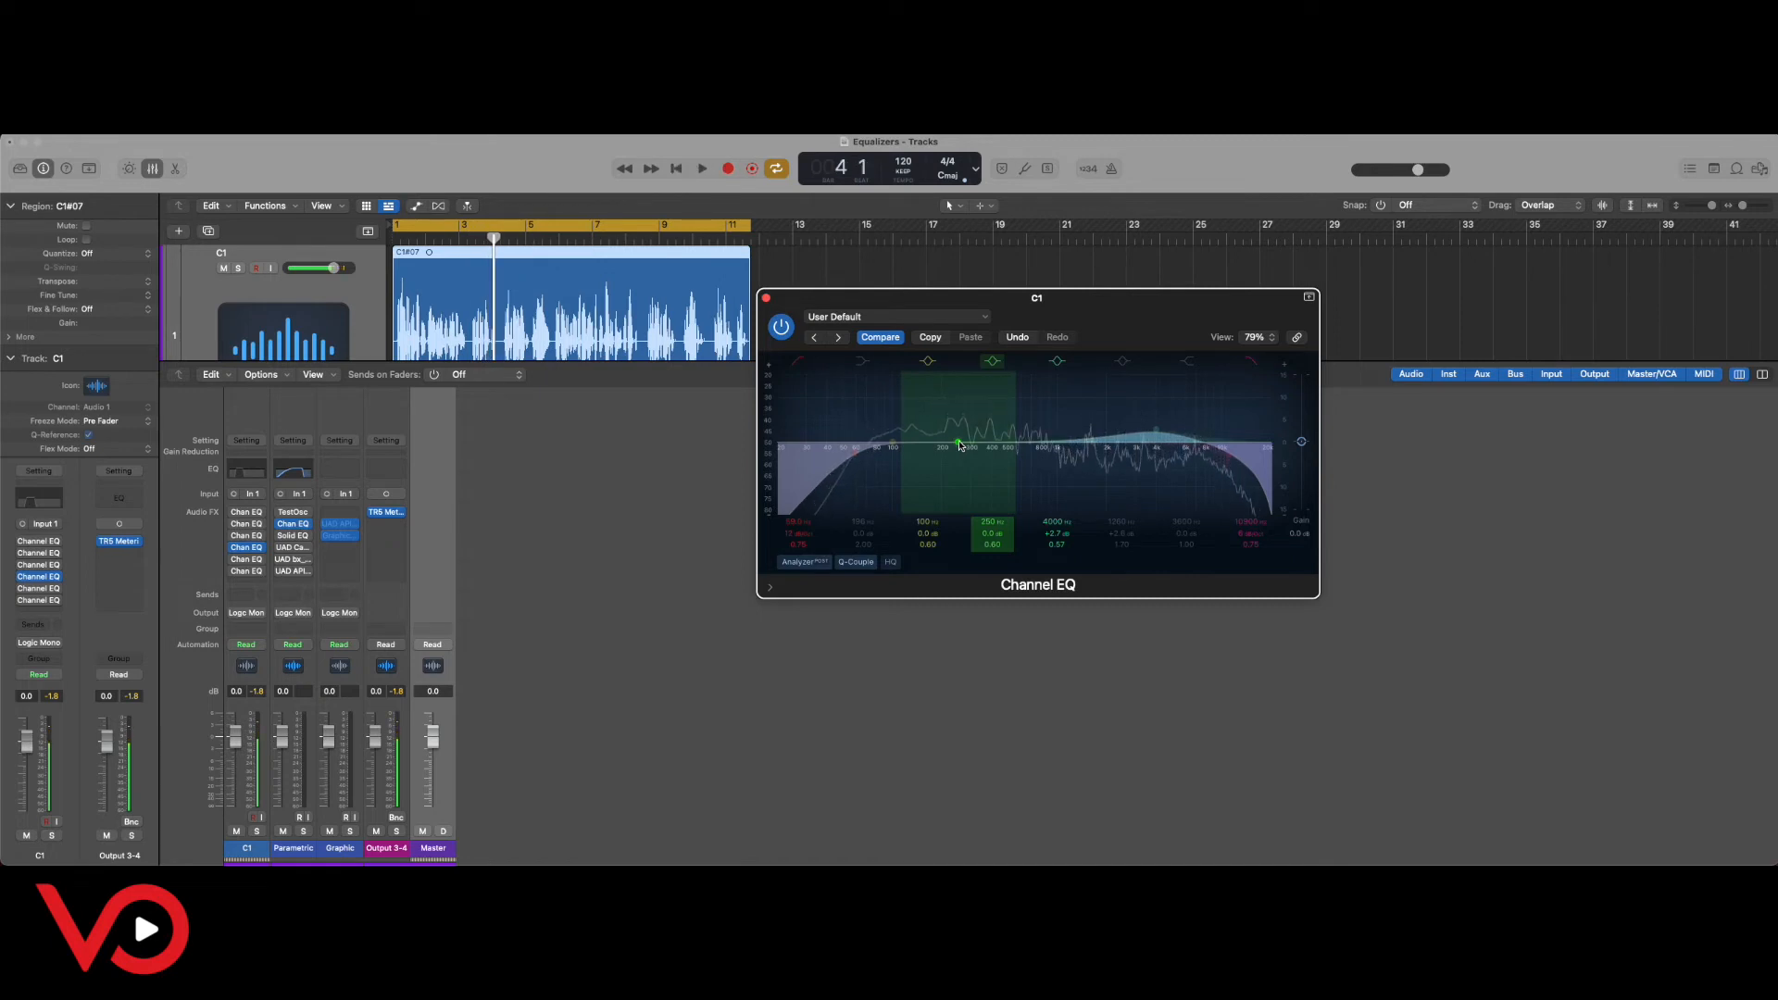
# Move the 250 Hz band to about 350 Hz at -2.0 dB, and compare the voice with the EQ bypassed and active.
pyautogui.moveTo(960, 445); pyautogui.dragTo(982, 454)
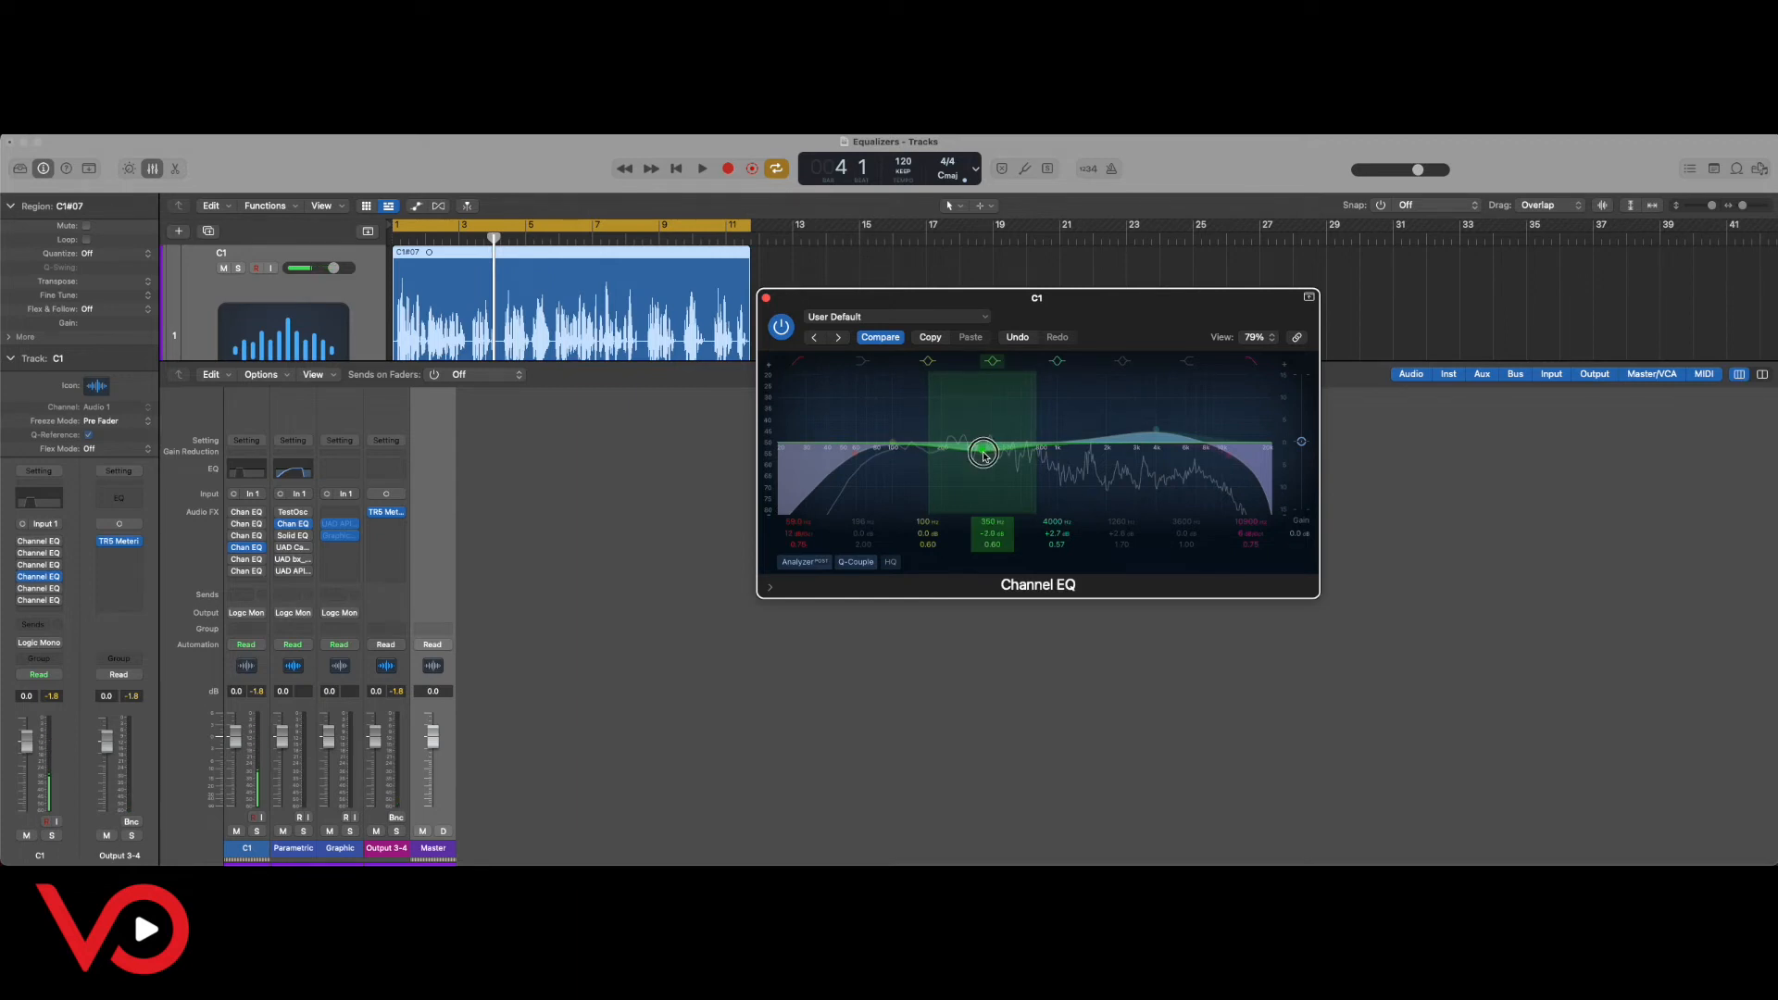
pyautogui.click(784, 320)
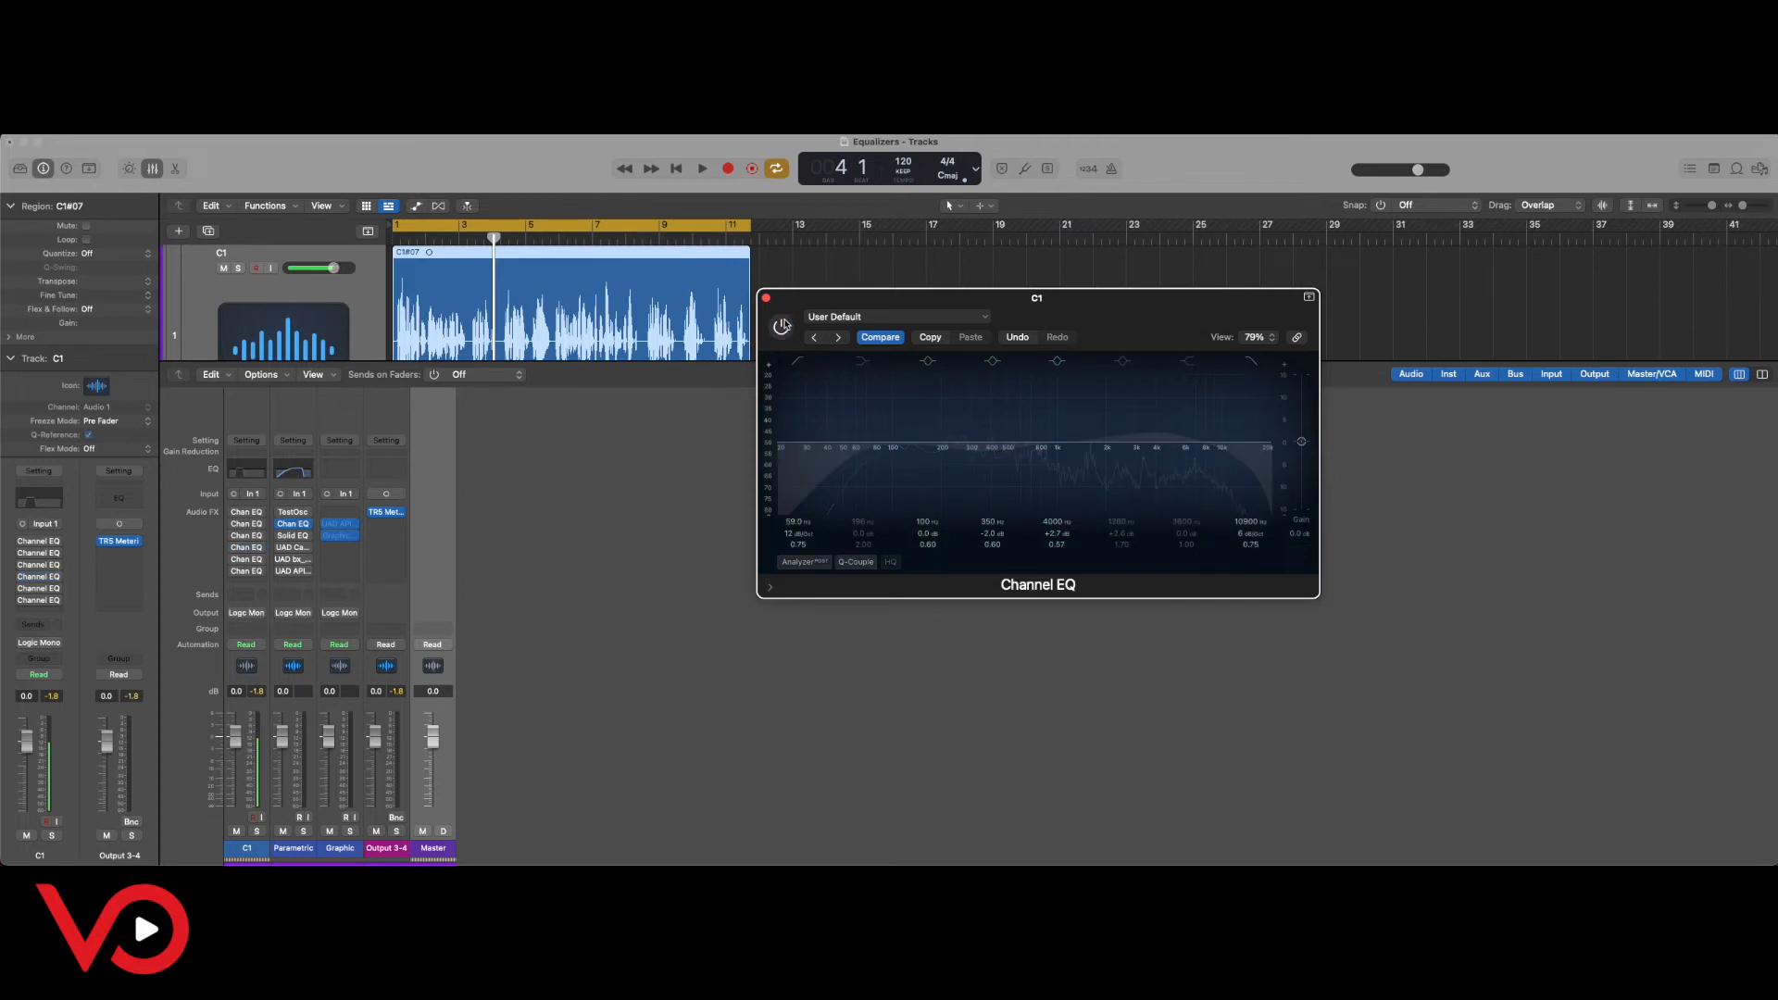
pyautogui.click(781, 331)
pyautogui.press('space')
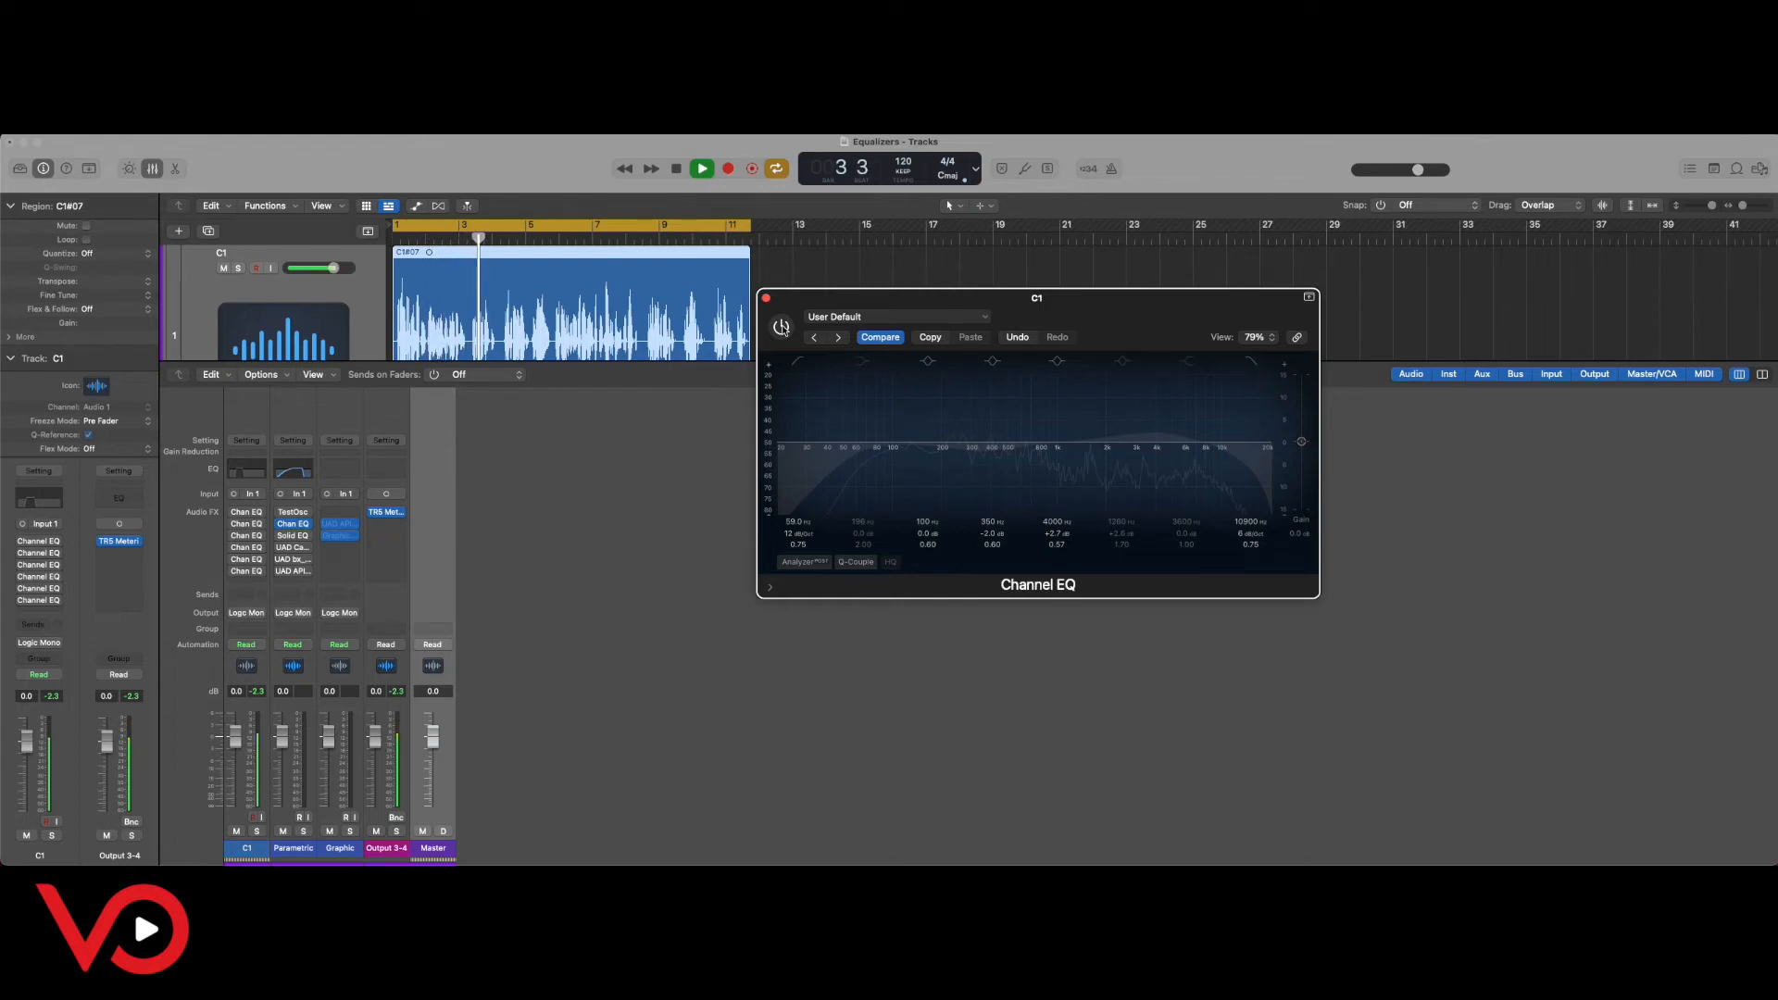
pyautogui.click(782, 327)
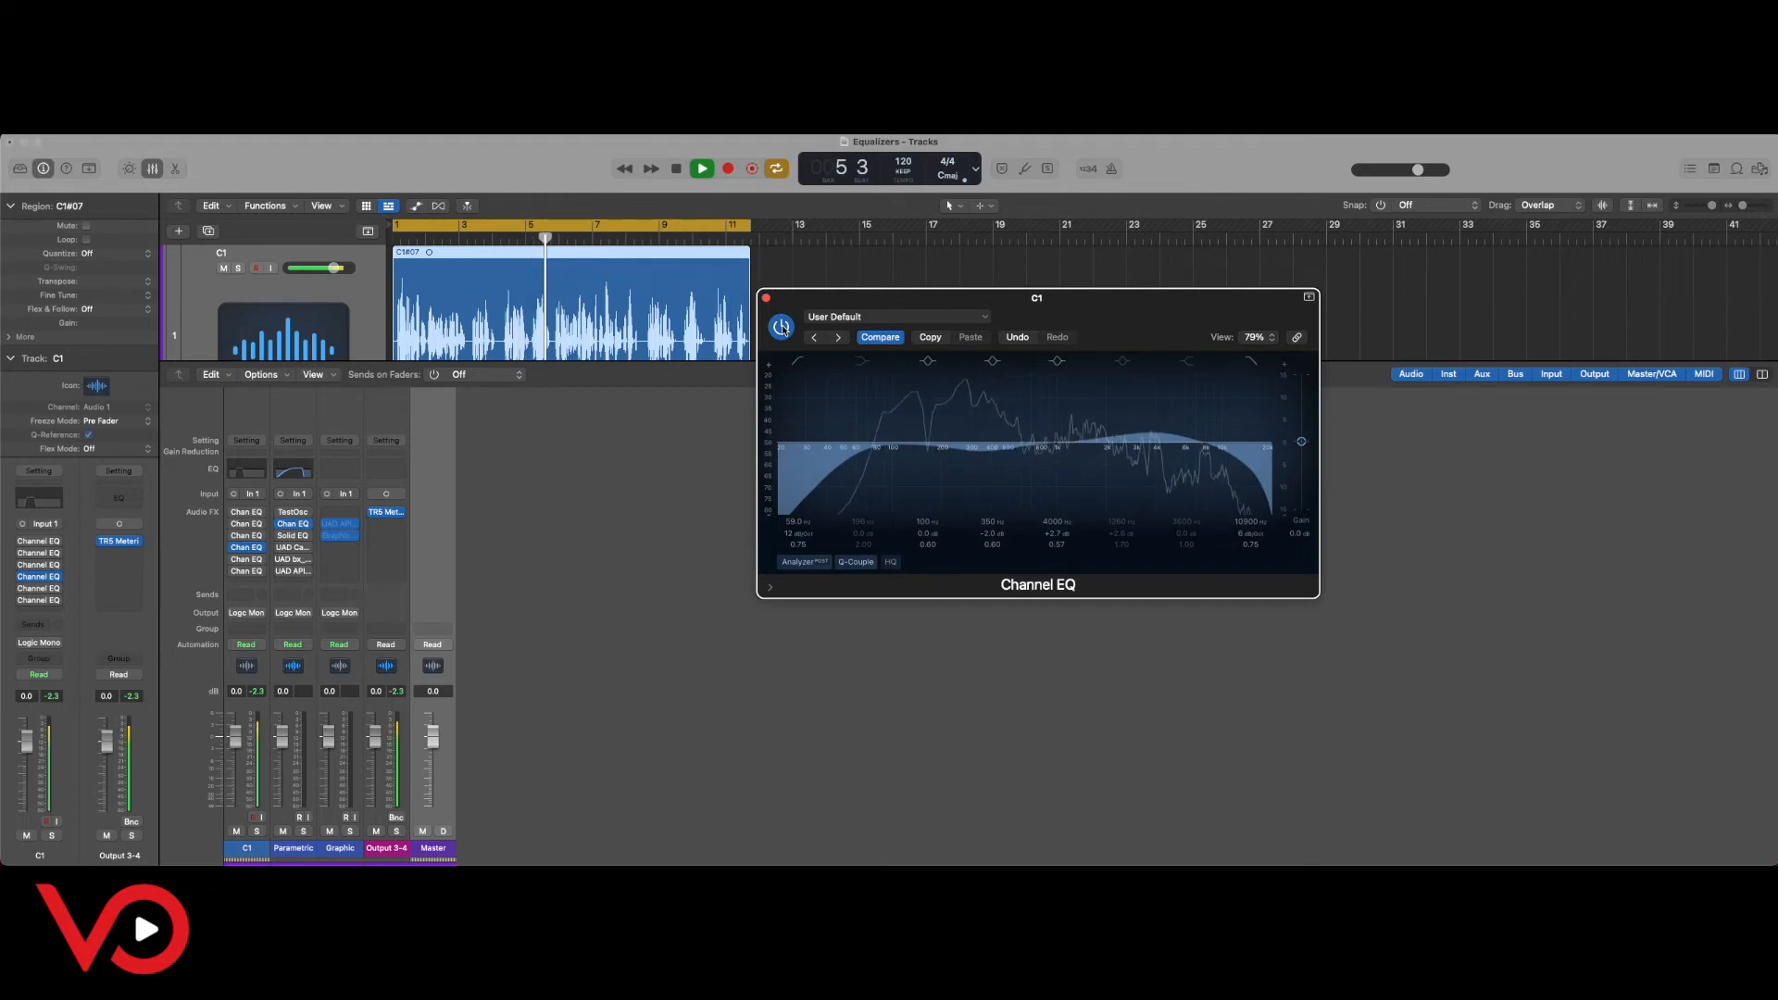
pyautogui.click(782, 327)
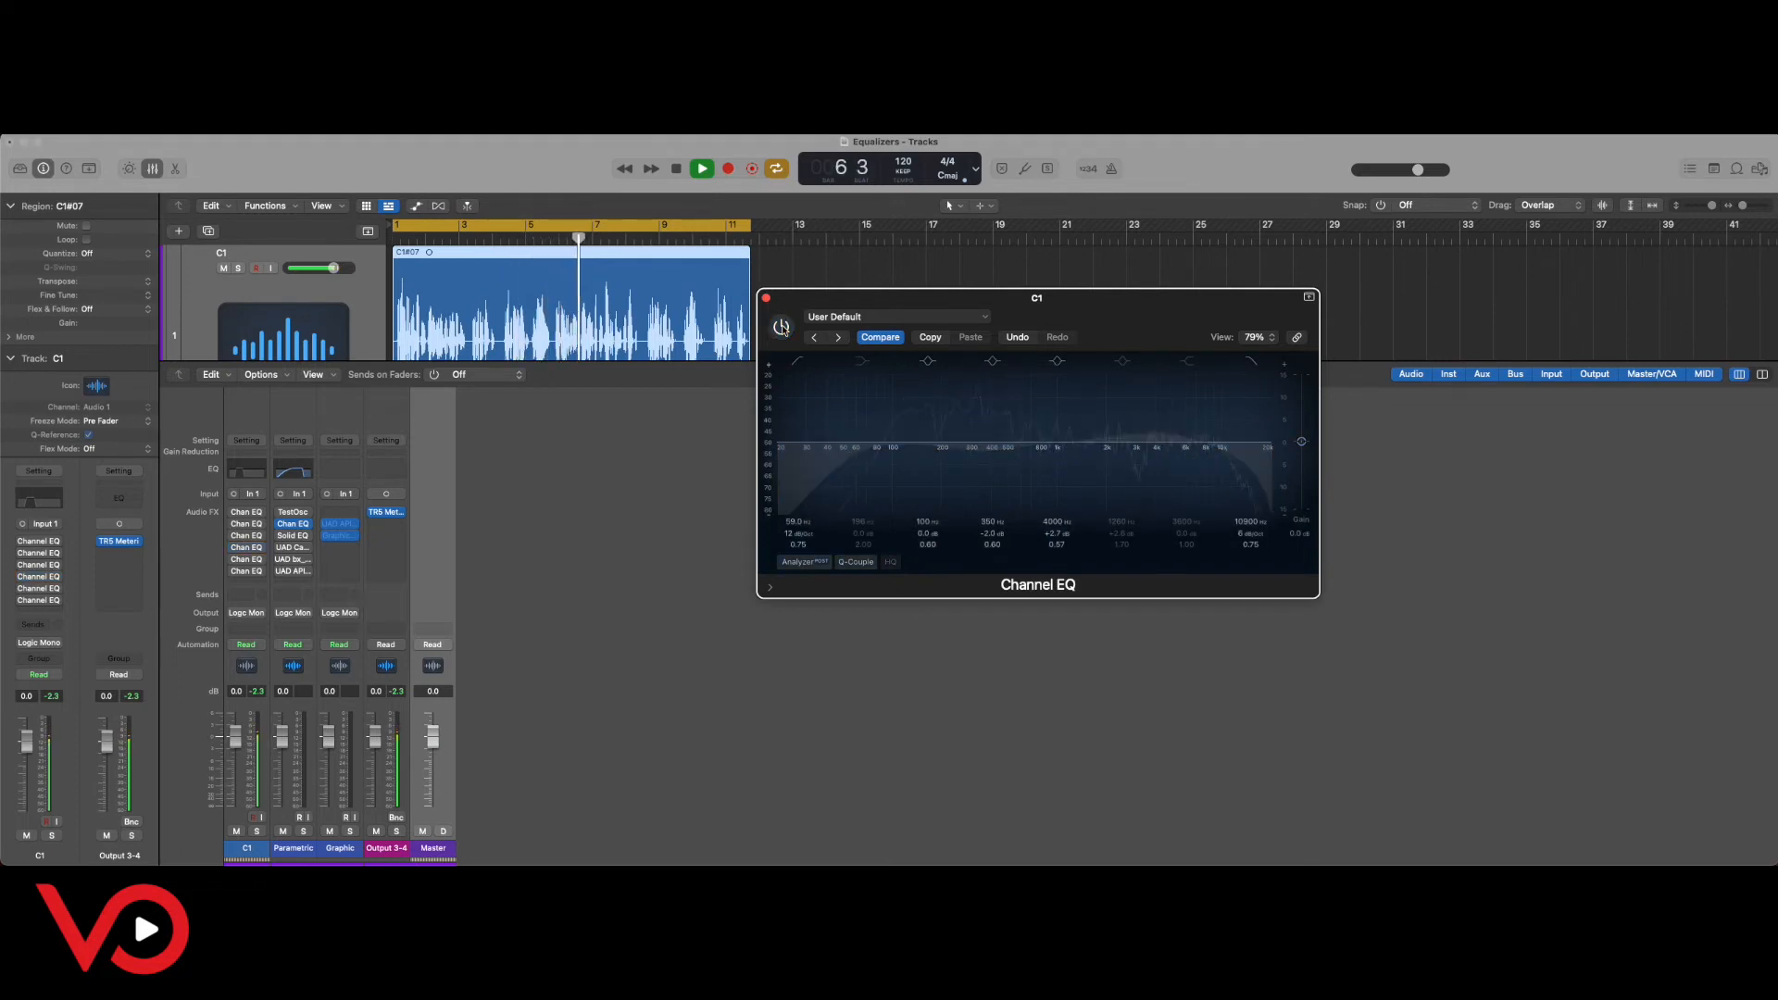
pyautogui.click(781, 327)
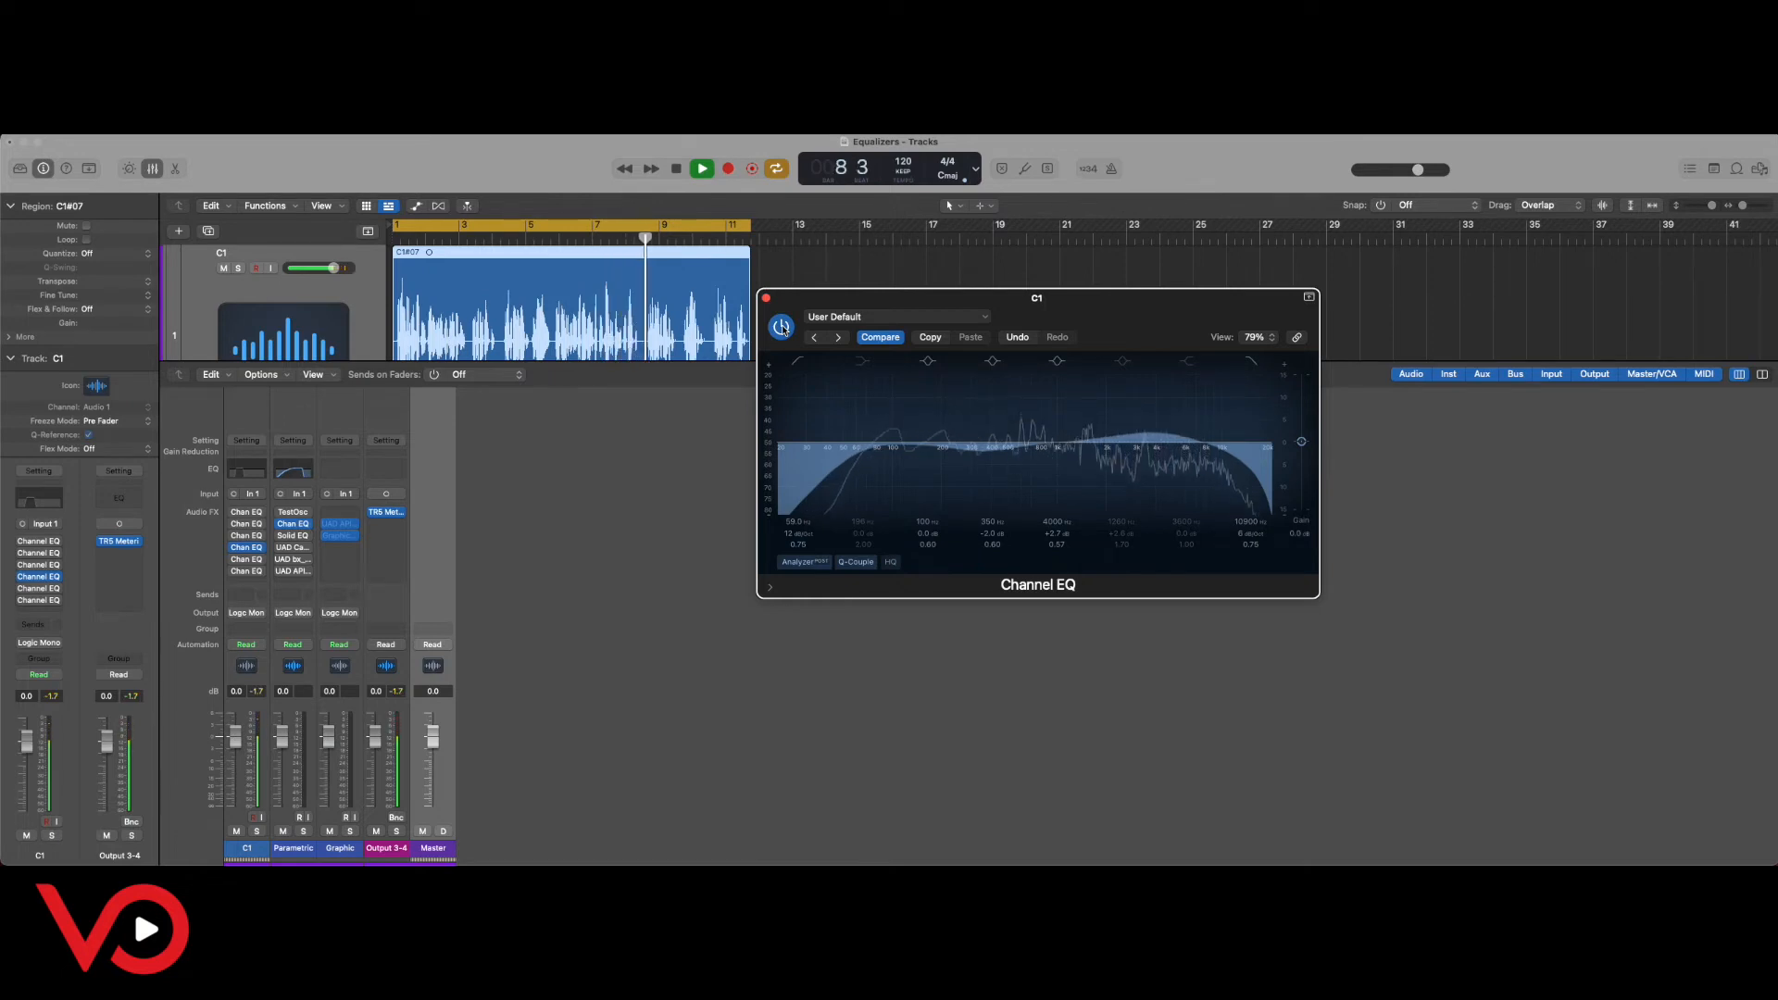
pyautogui.click(782, 326)
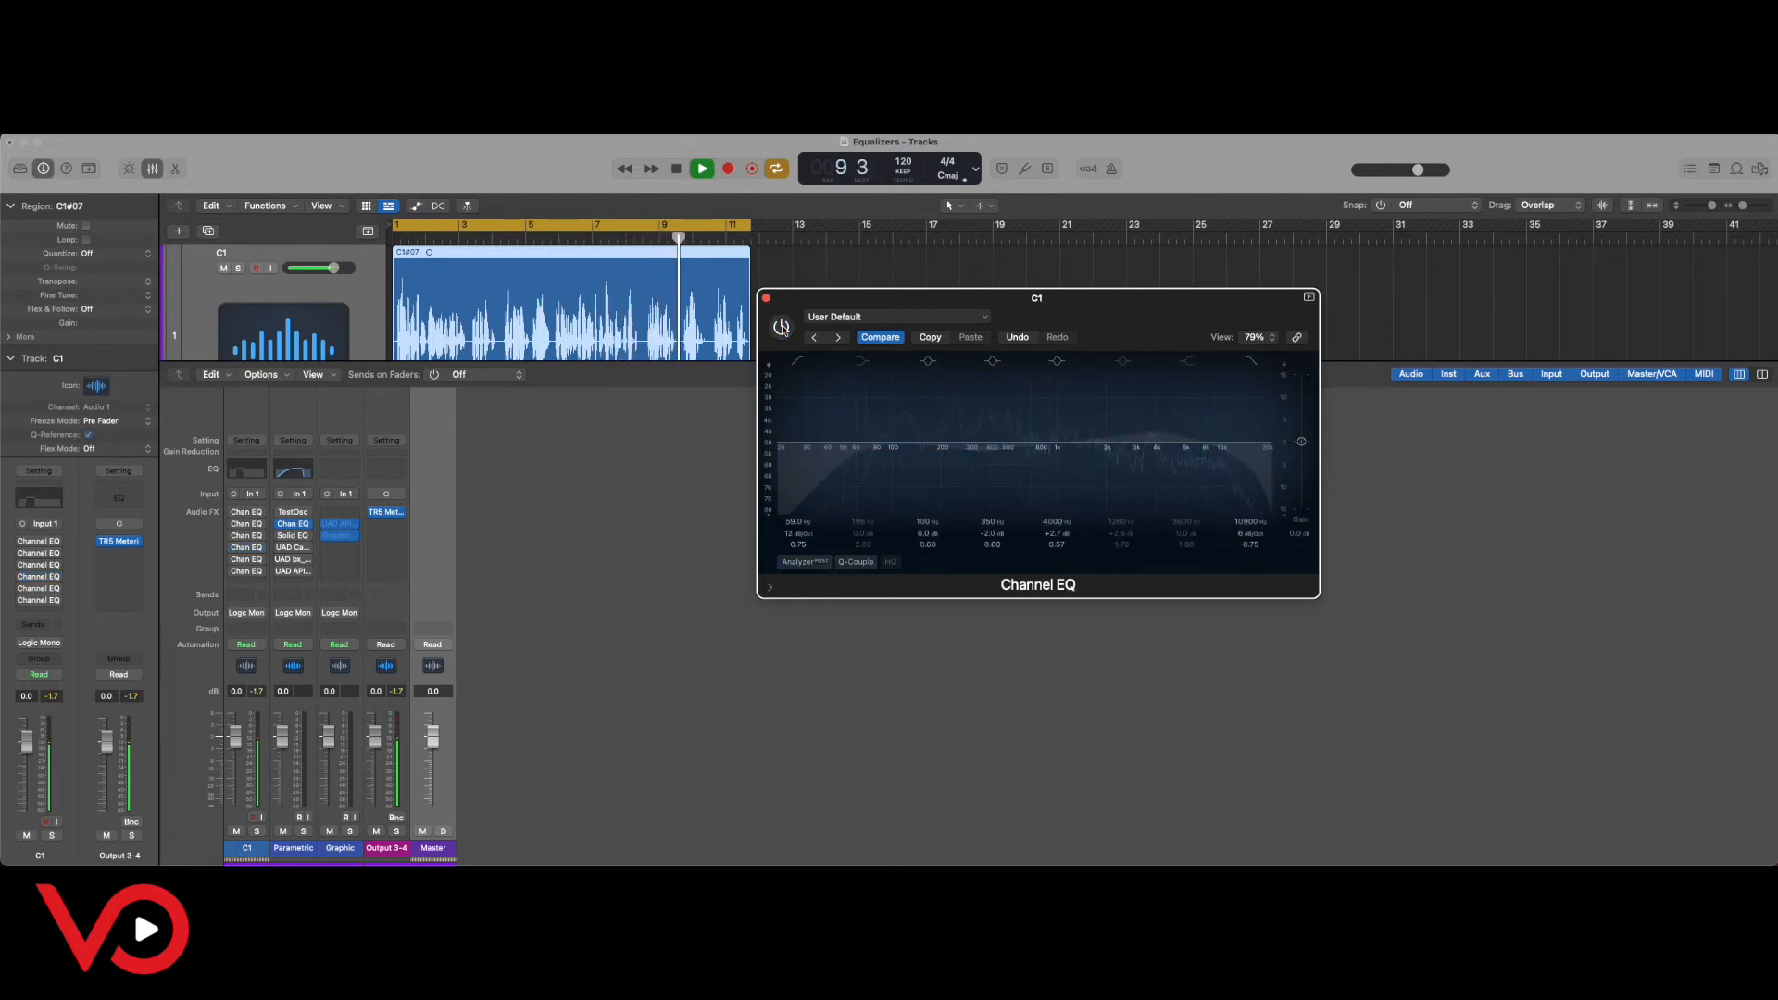
pyautogui.press('space')
pyautogui.click(781, 327)
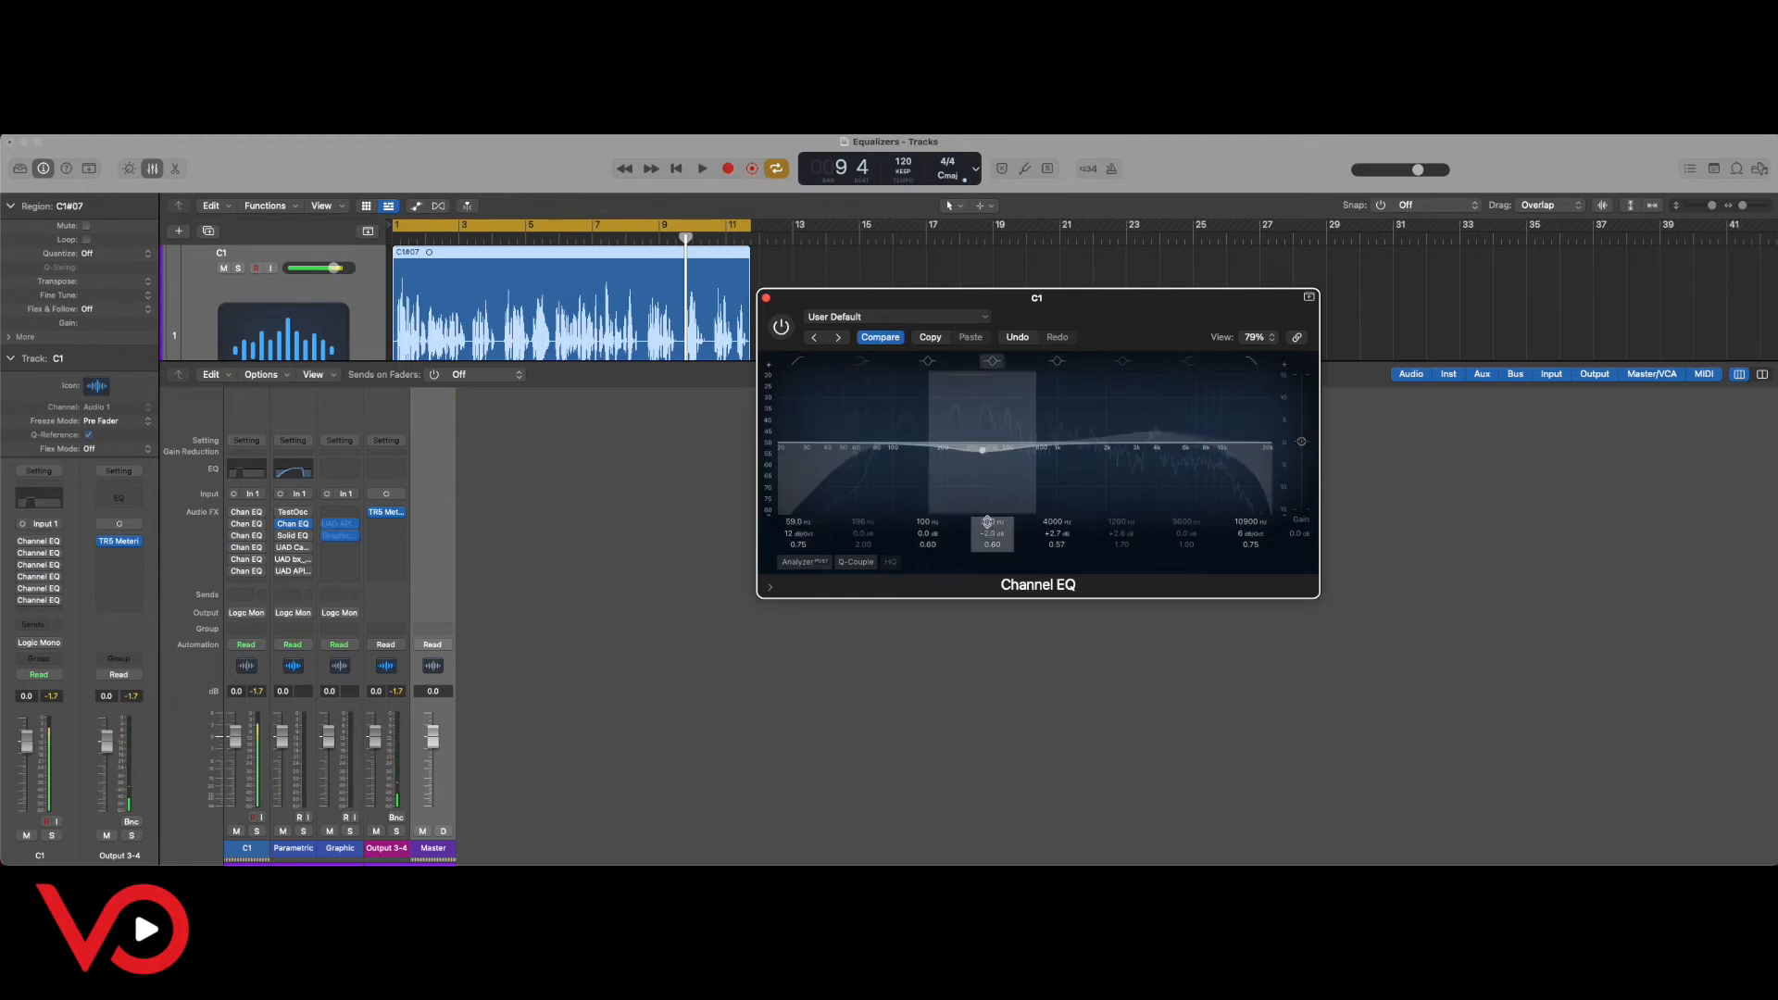
# Return the low-mid band to 250 Hz with 0.0 dB gain, and compare the voice with the EQ bypassed and active.
pyautogui.moveTo(988, 522); pyautogui.dragTo(989, 527)
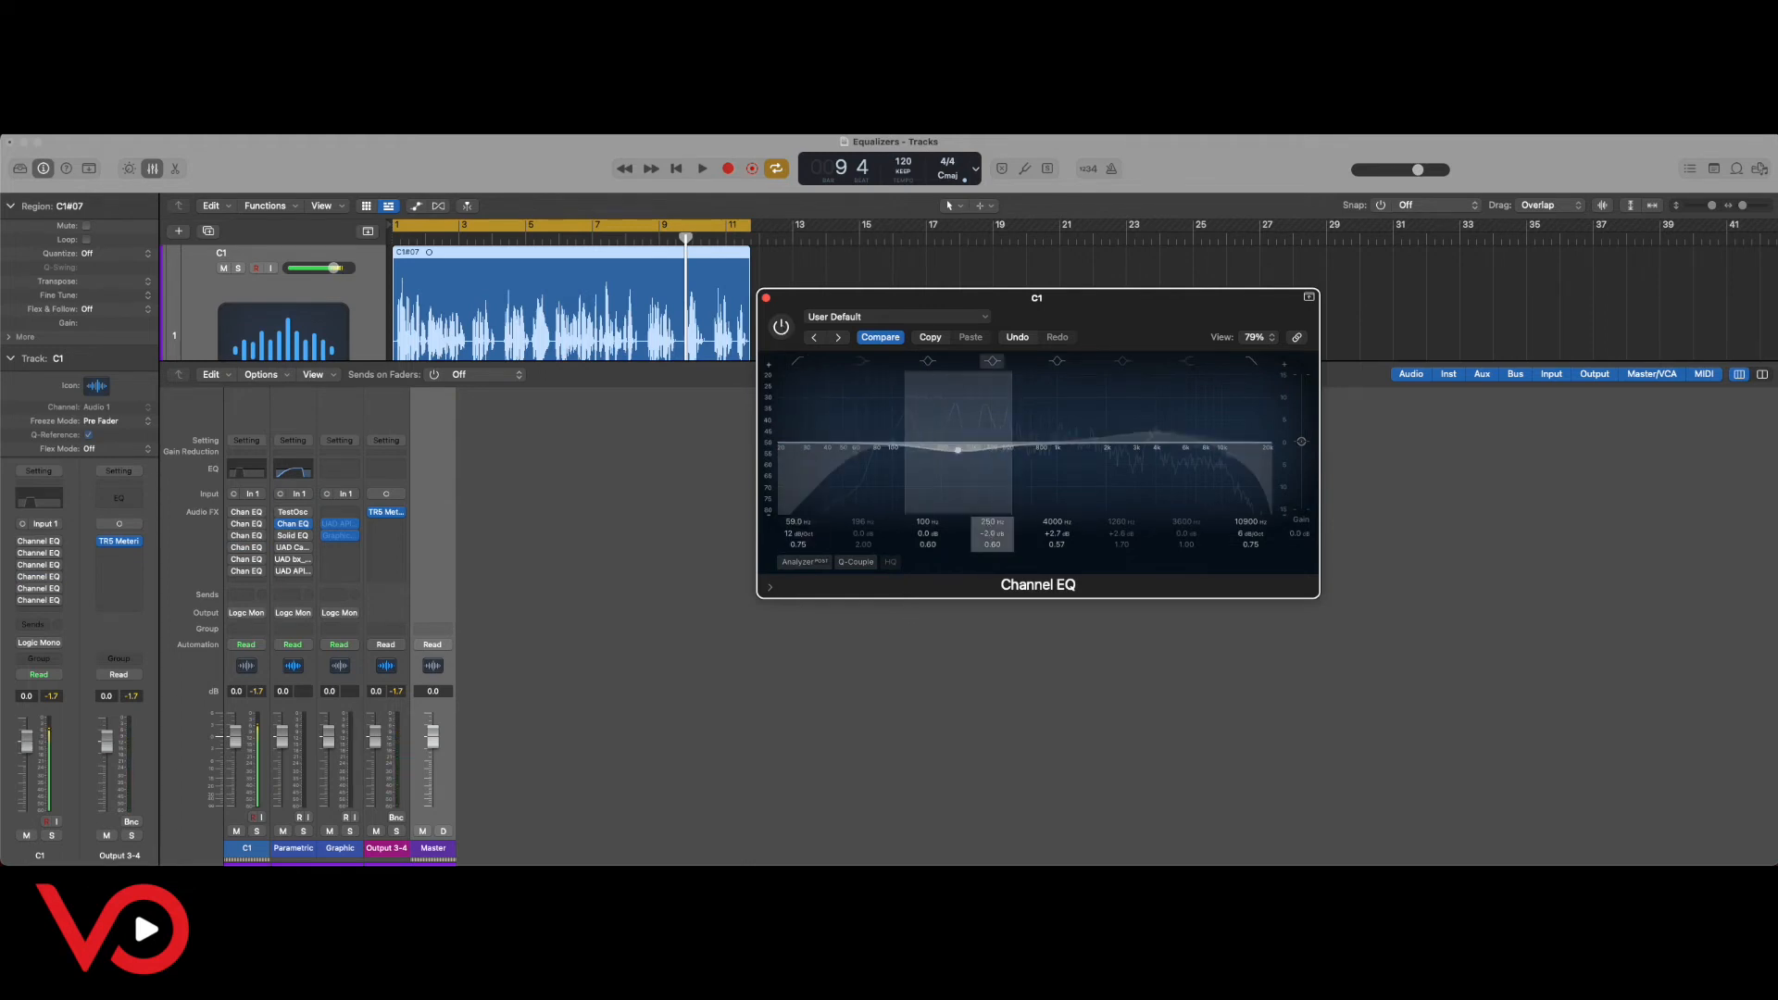
pyautogui.keyDown('alt'); pyautogui.click(961, 454); pyautogui.keyUp('alt')
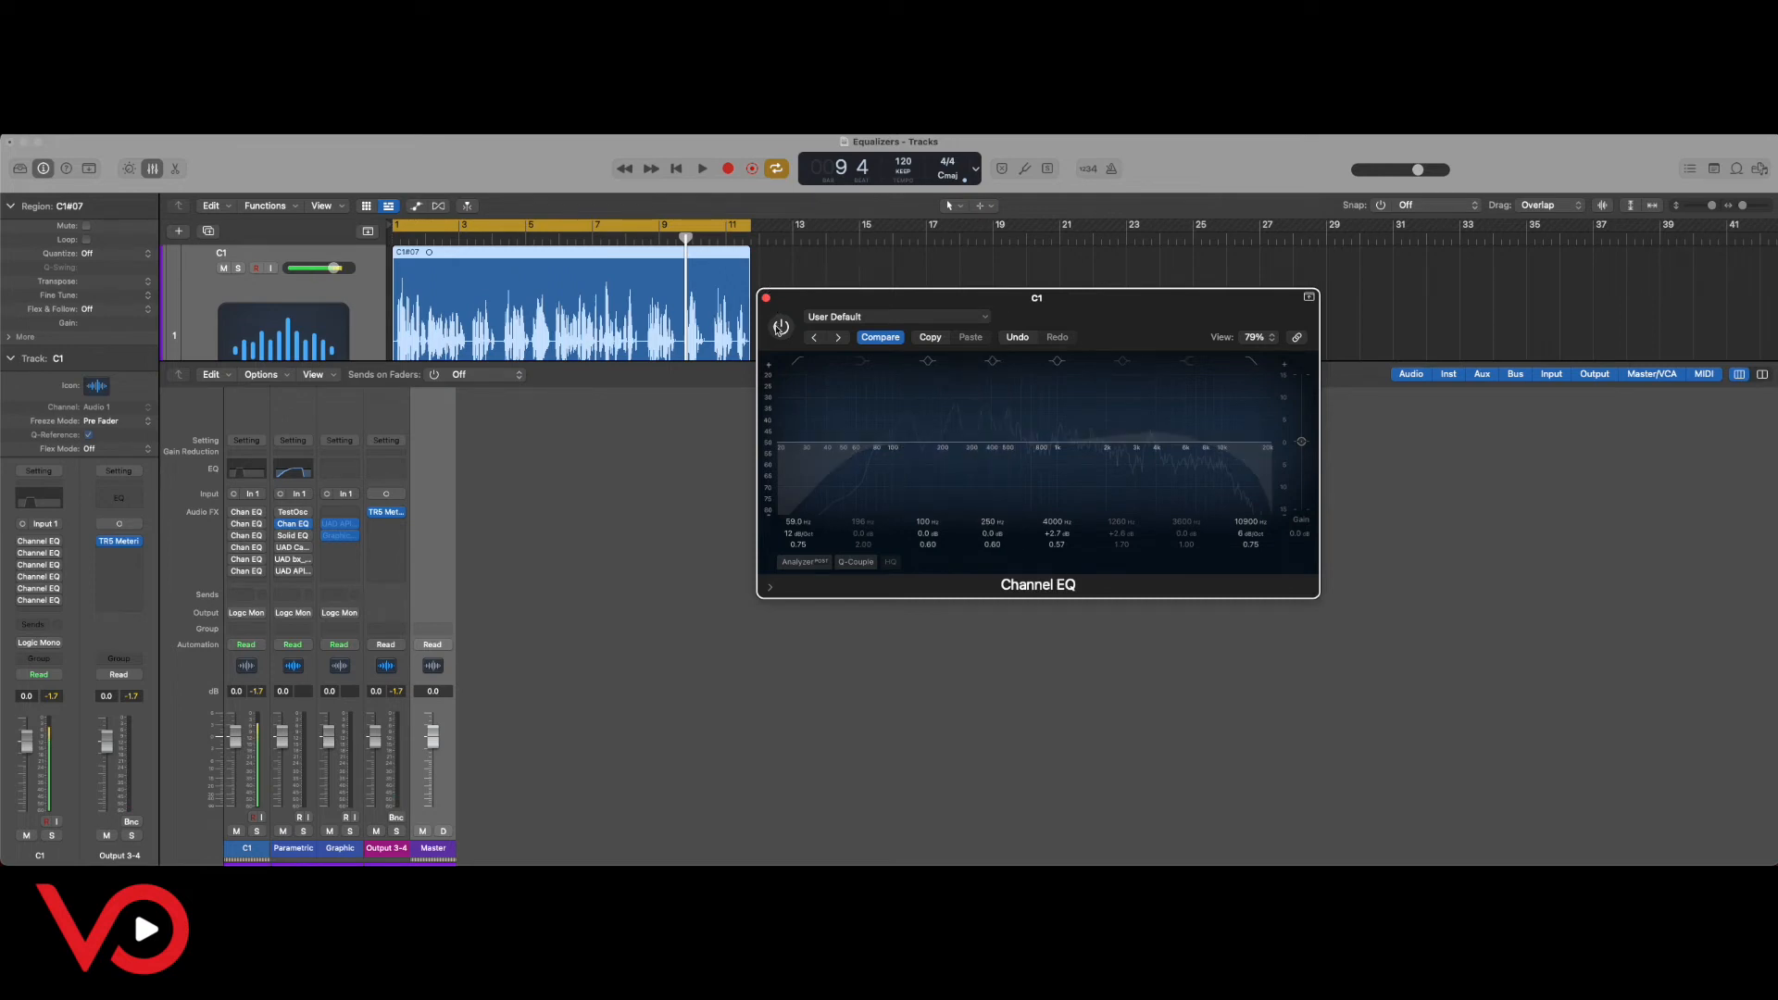
pyautogui.press('space')
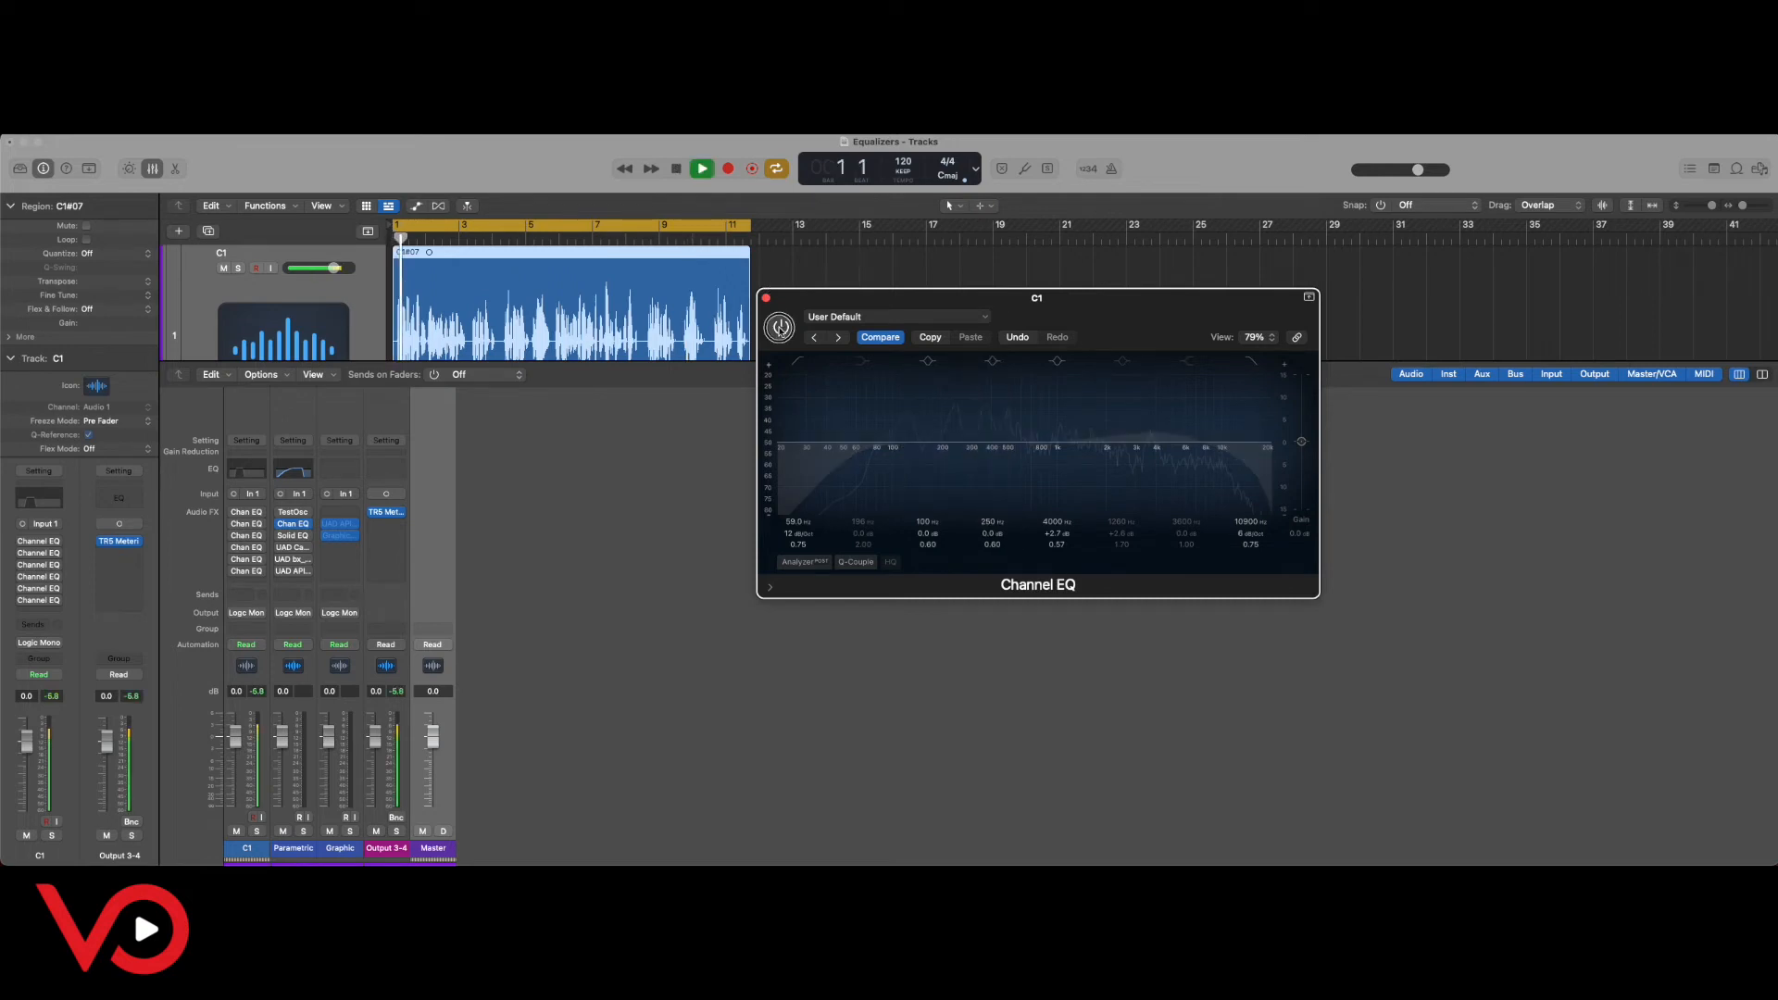
pyautogui.click(781, 328)
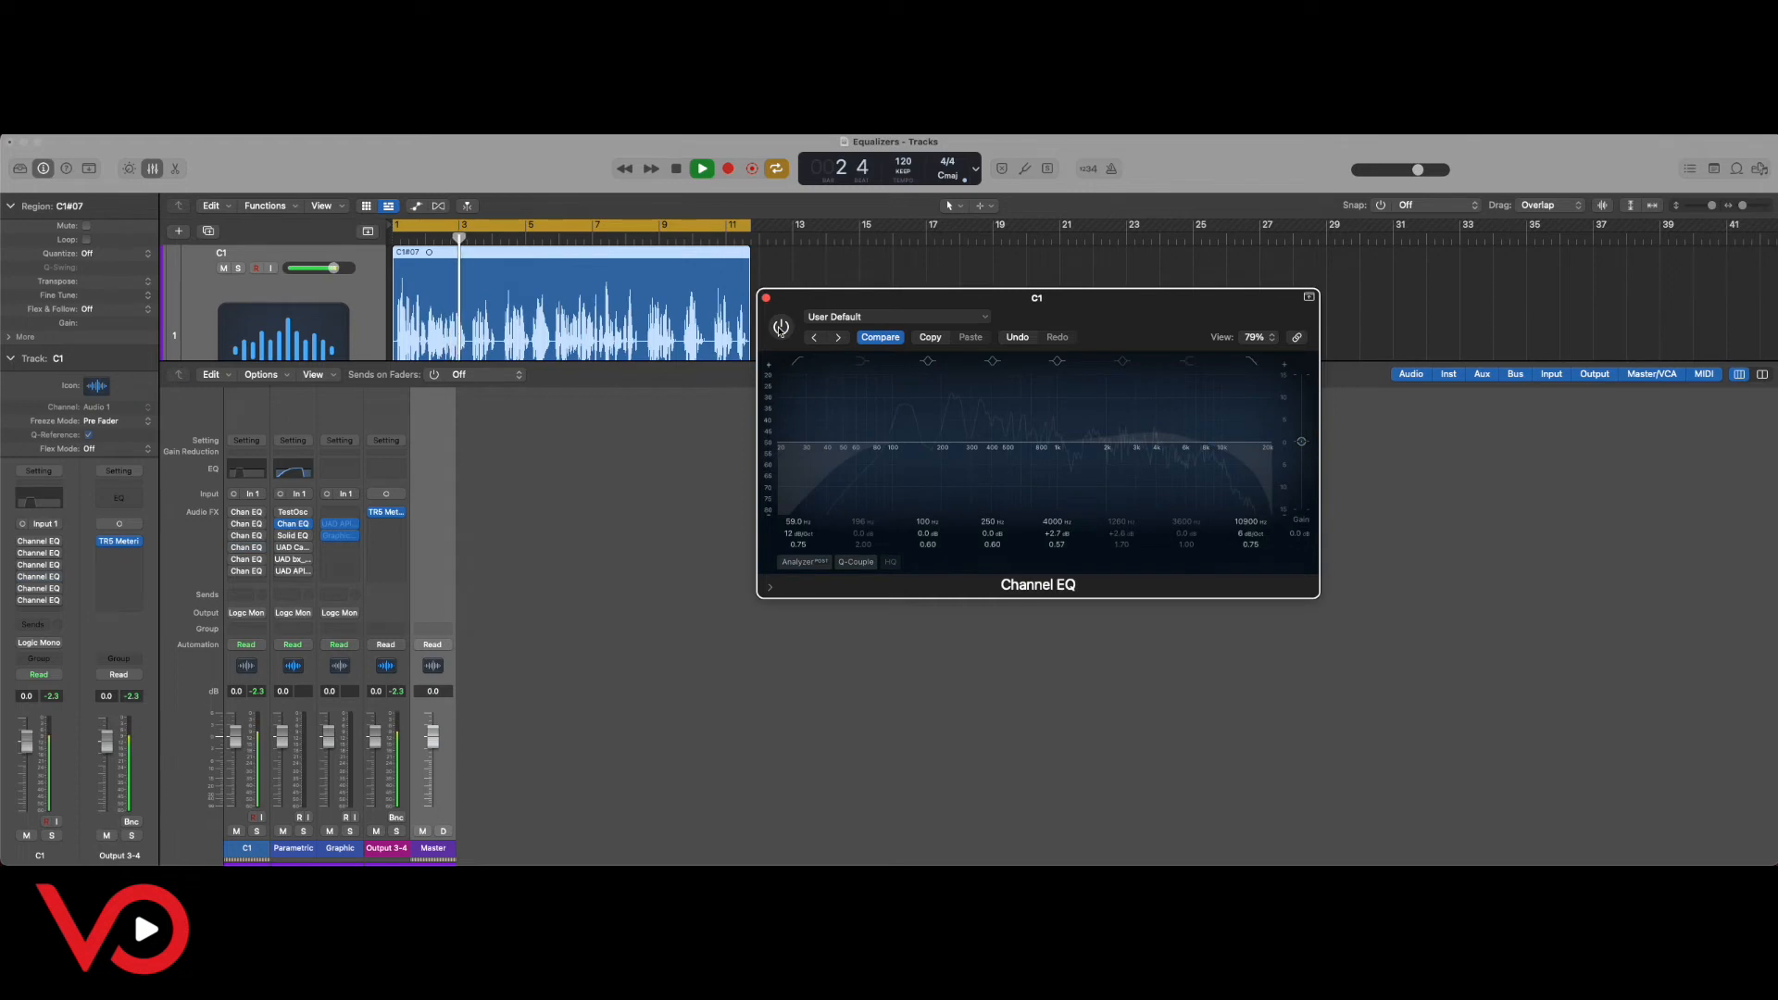
pyautogui.click(781, 327)
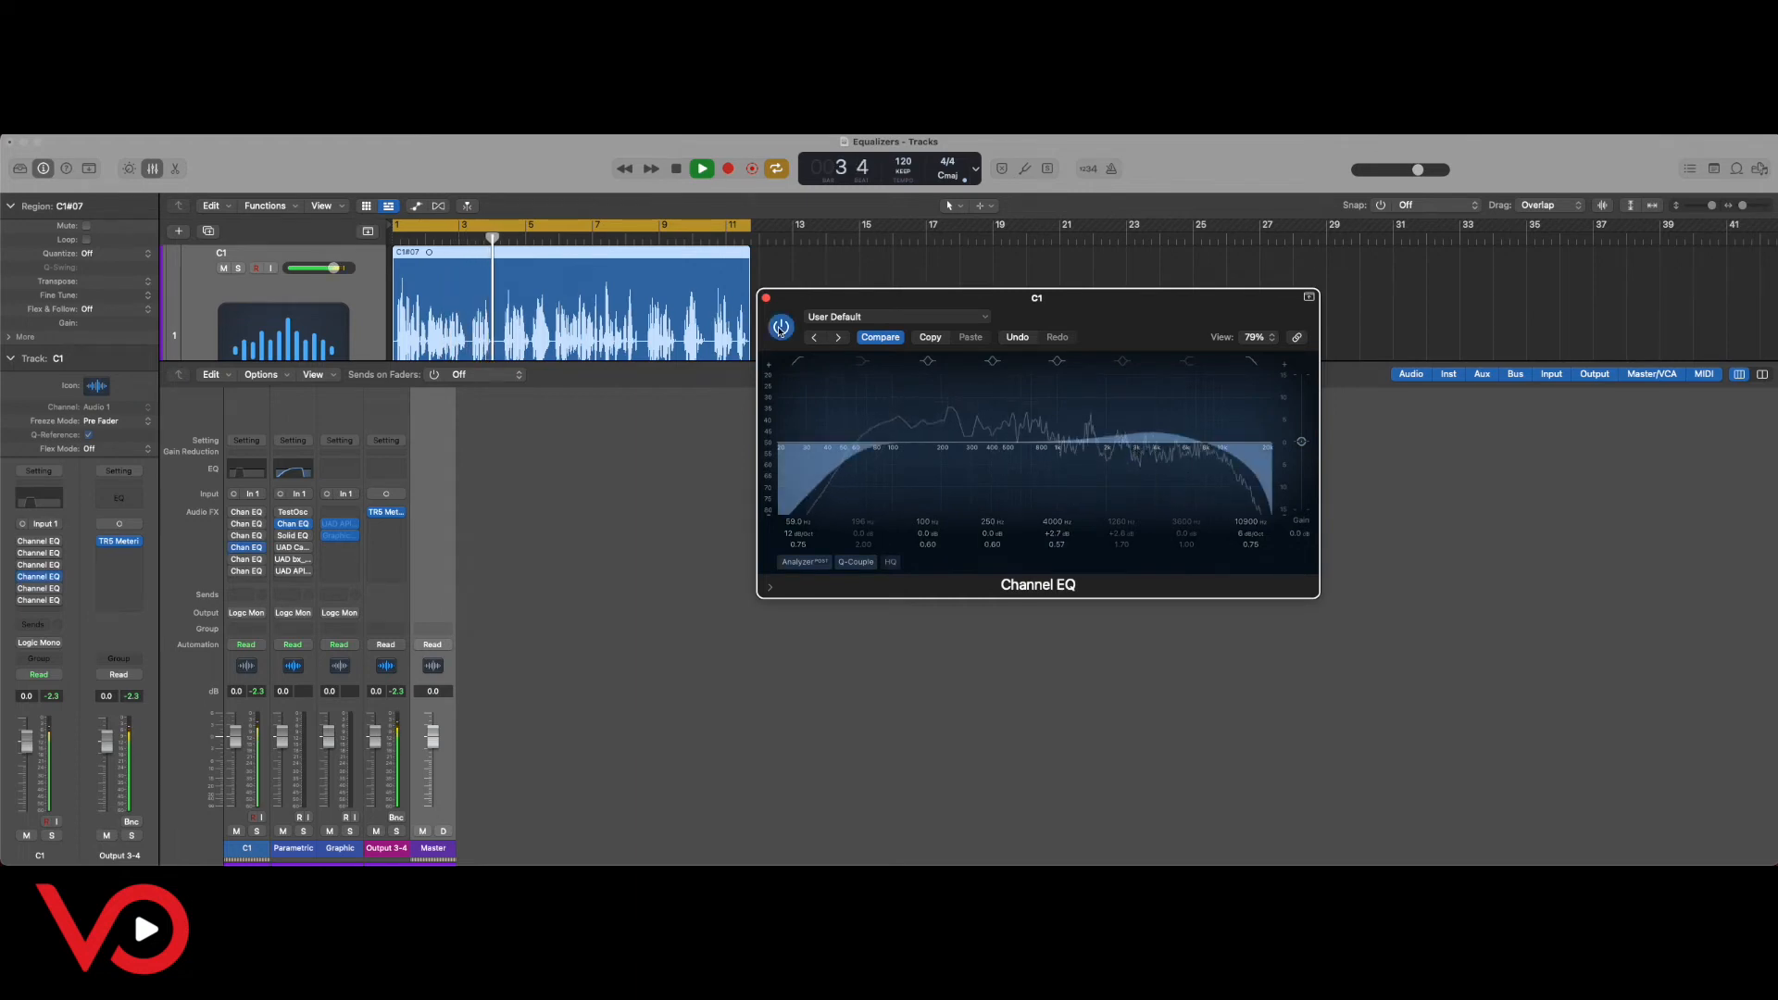
pyautogui.press('space')
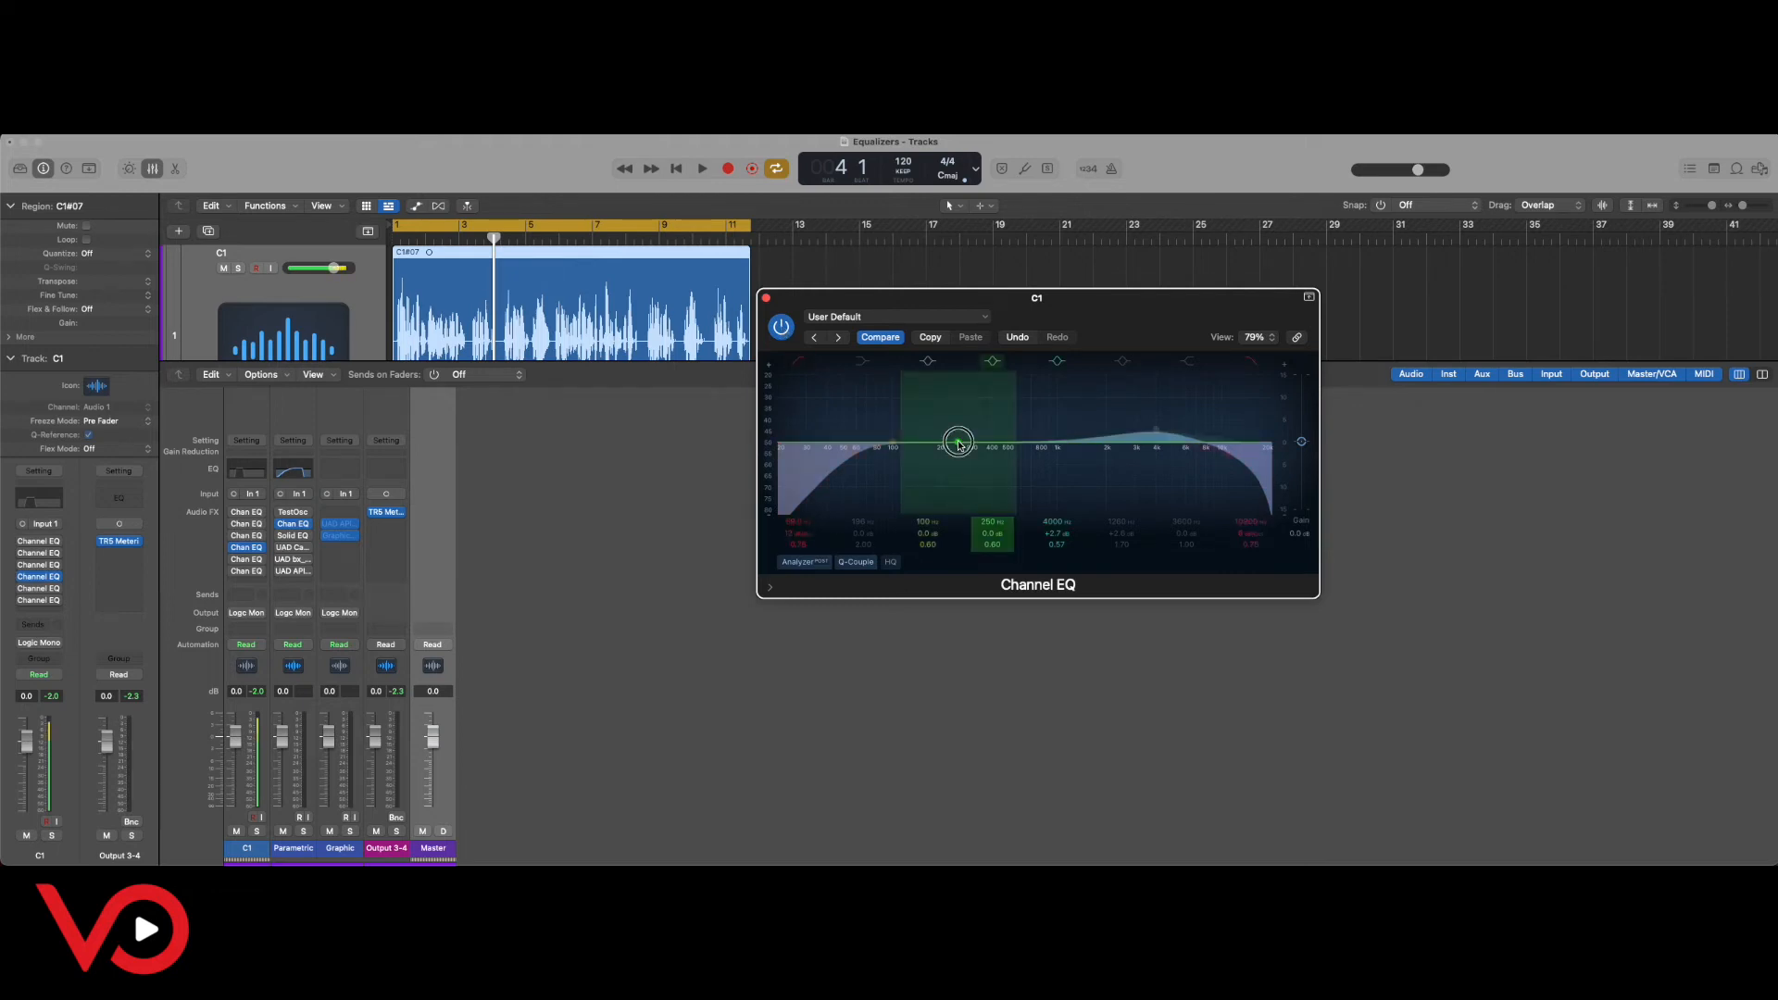
# Try a cut of about -3.4 dB near 990 Hz during playback, and reset that band to 250 Hz and 0.0 dB.
pyautogui.moveTo(958, 444); pyautogui.dragTo(1057, 461)
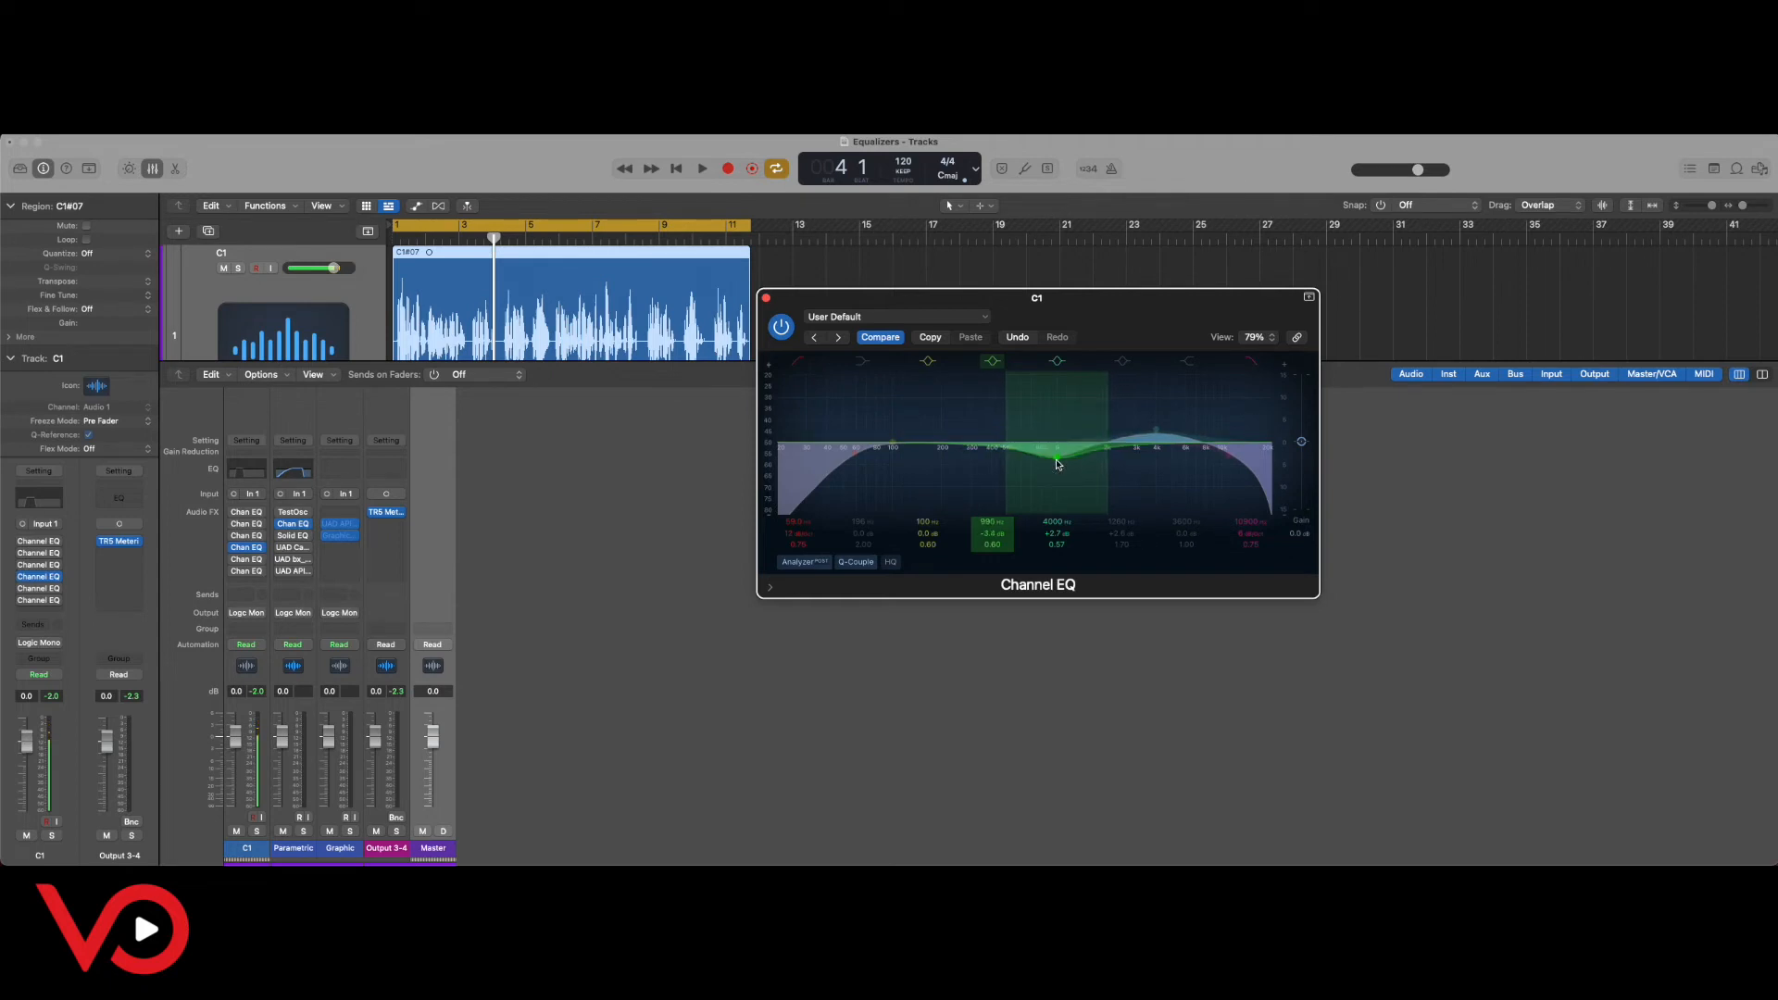
pyautogui.press('space')
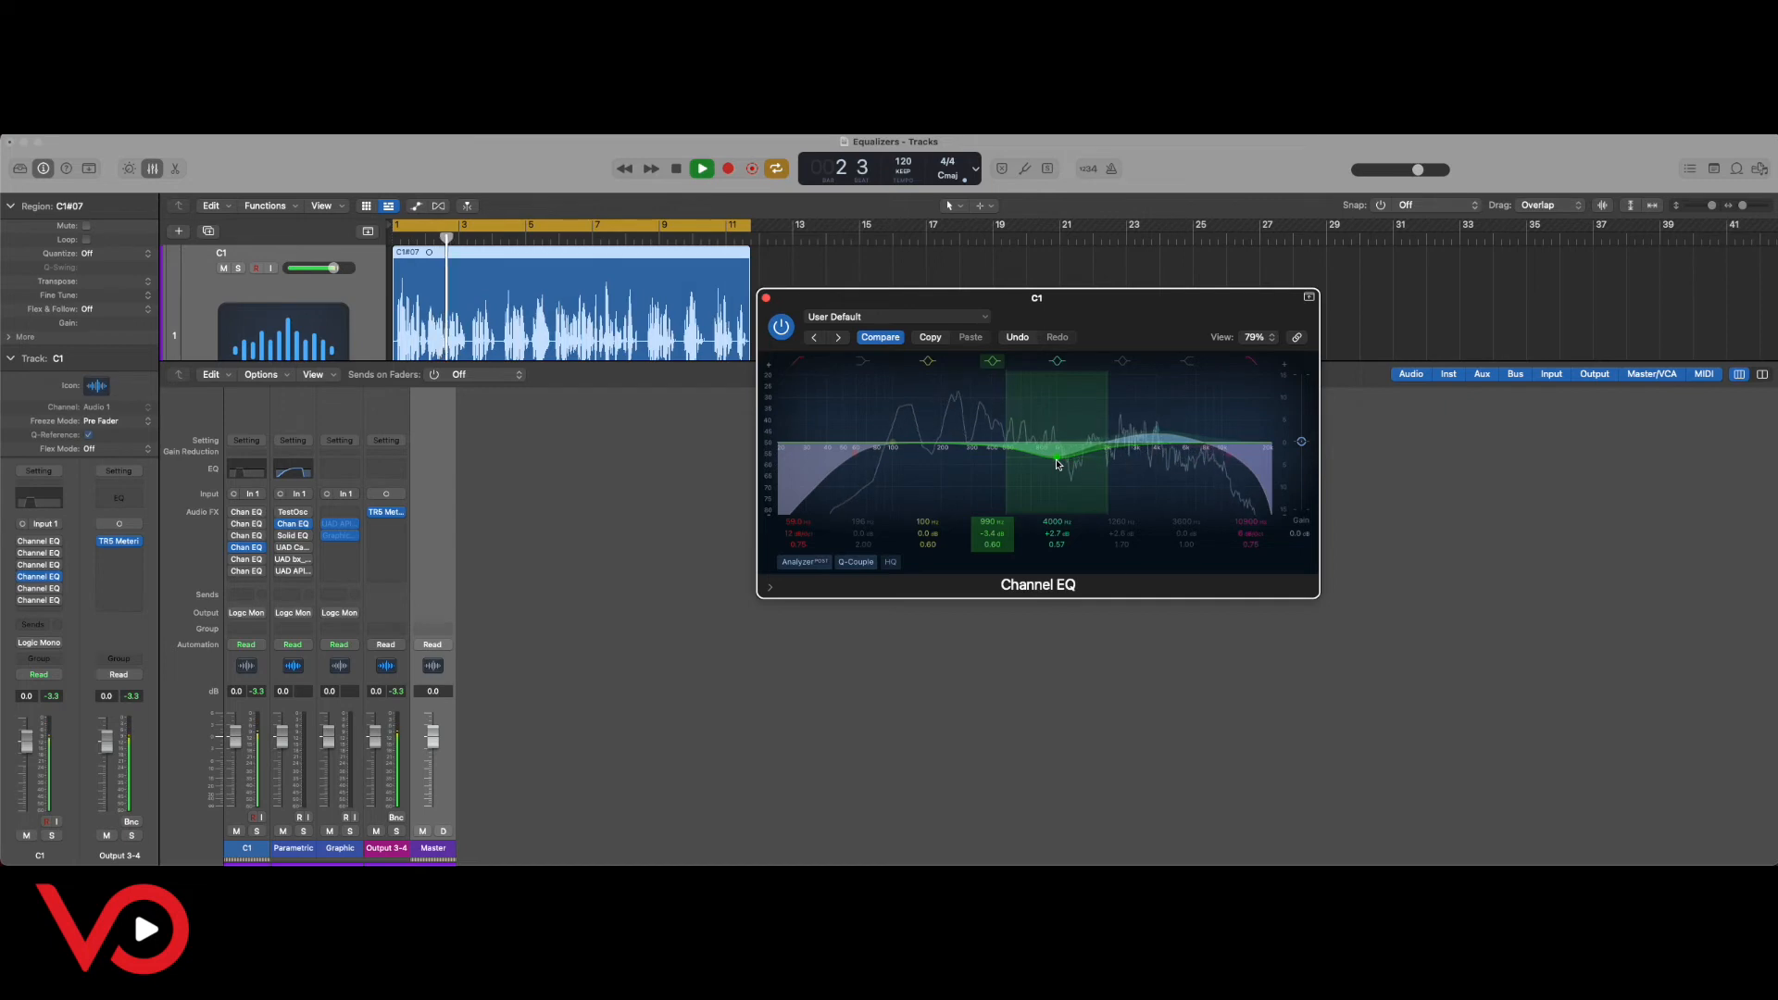
pyautogui.press('space')
pyautogui.click(781, 328)
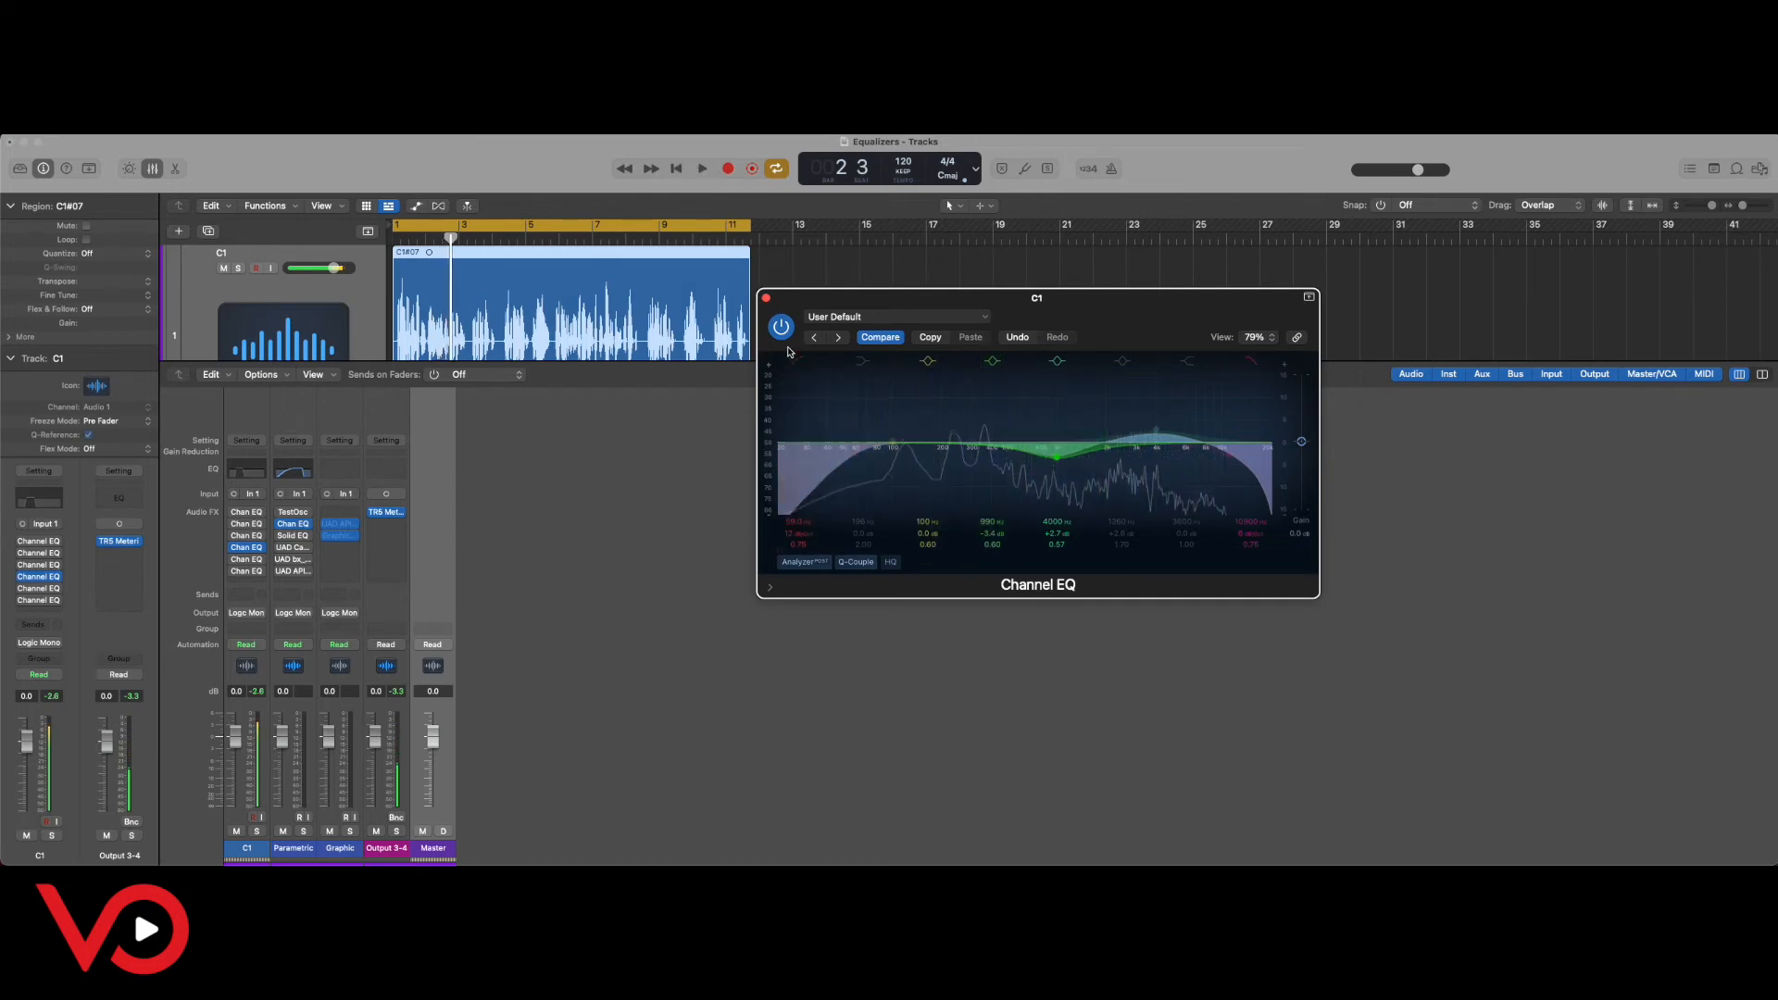
pyautogui.click(781, 328)
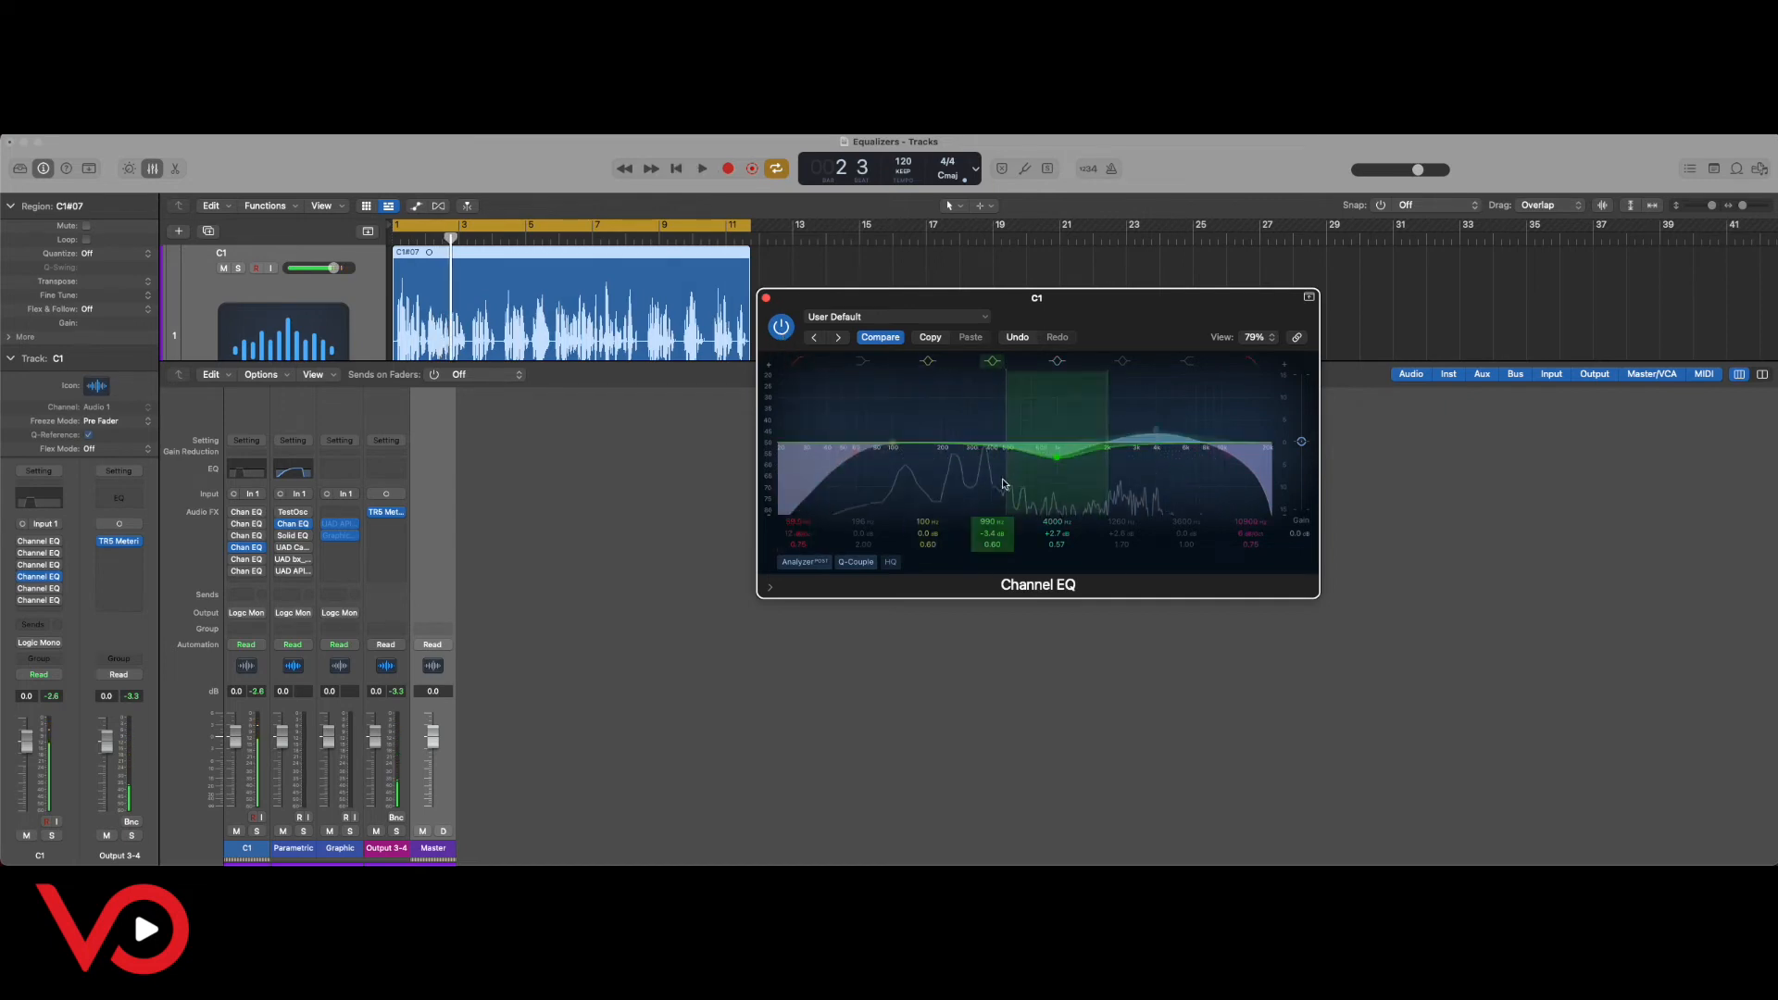
pyautogui.keyDown('alt'); pyautogui.click(1059, 460); pyautogui.keyUp('alt')
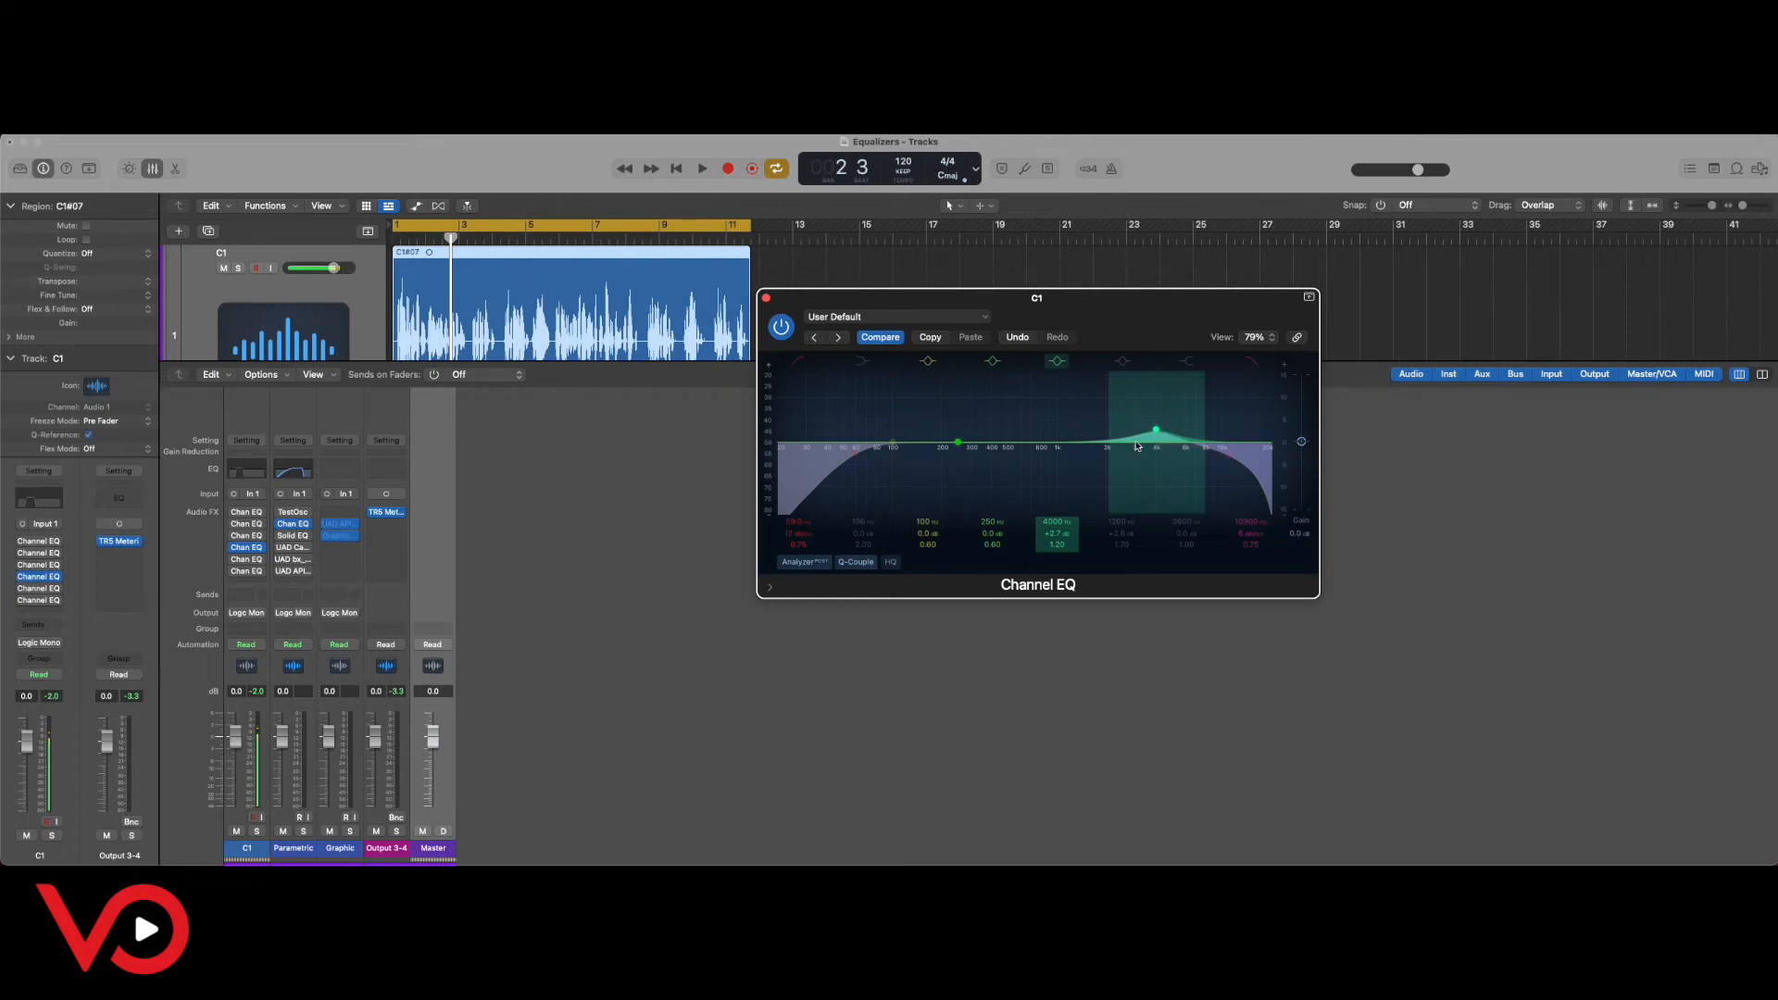
# Widen the 4000 Hz boost to a Q of about 0.3, and play the voice briefly.
pyautogui.moveTo(1057, 545); pyautogui.dragTo(1058, 560)
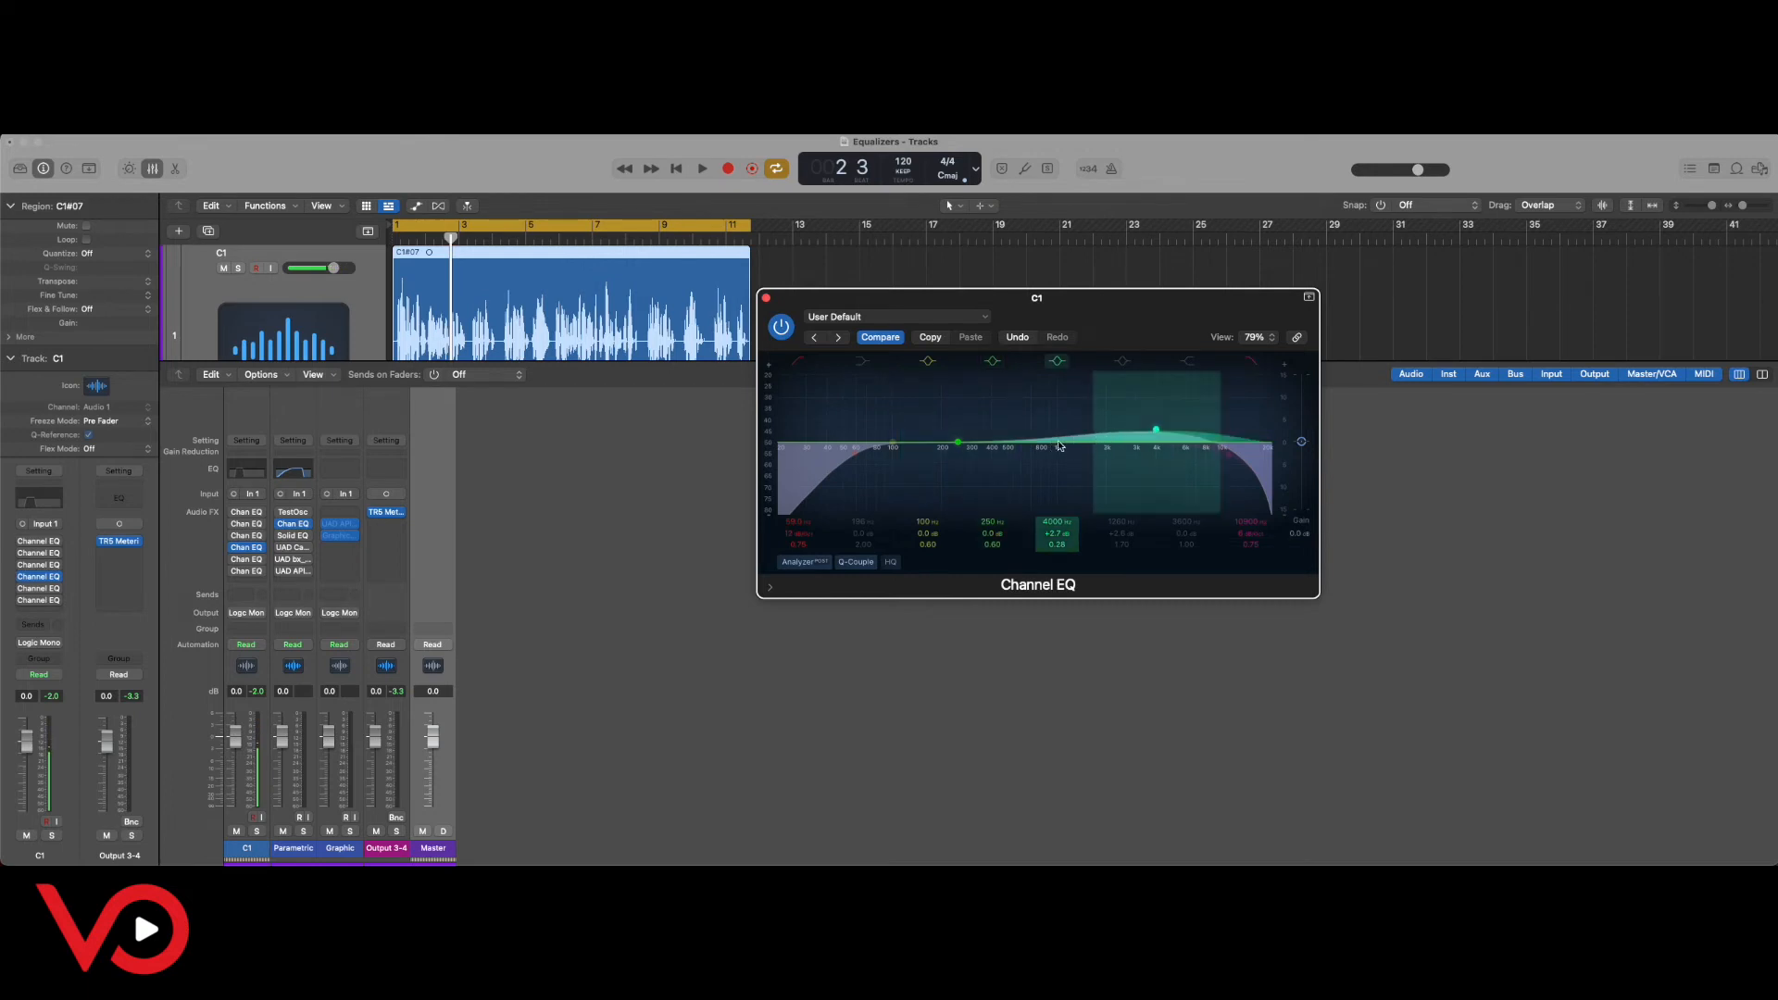
pyautogui.press('space')
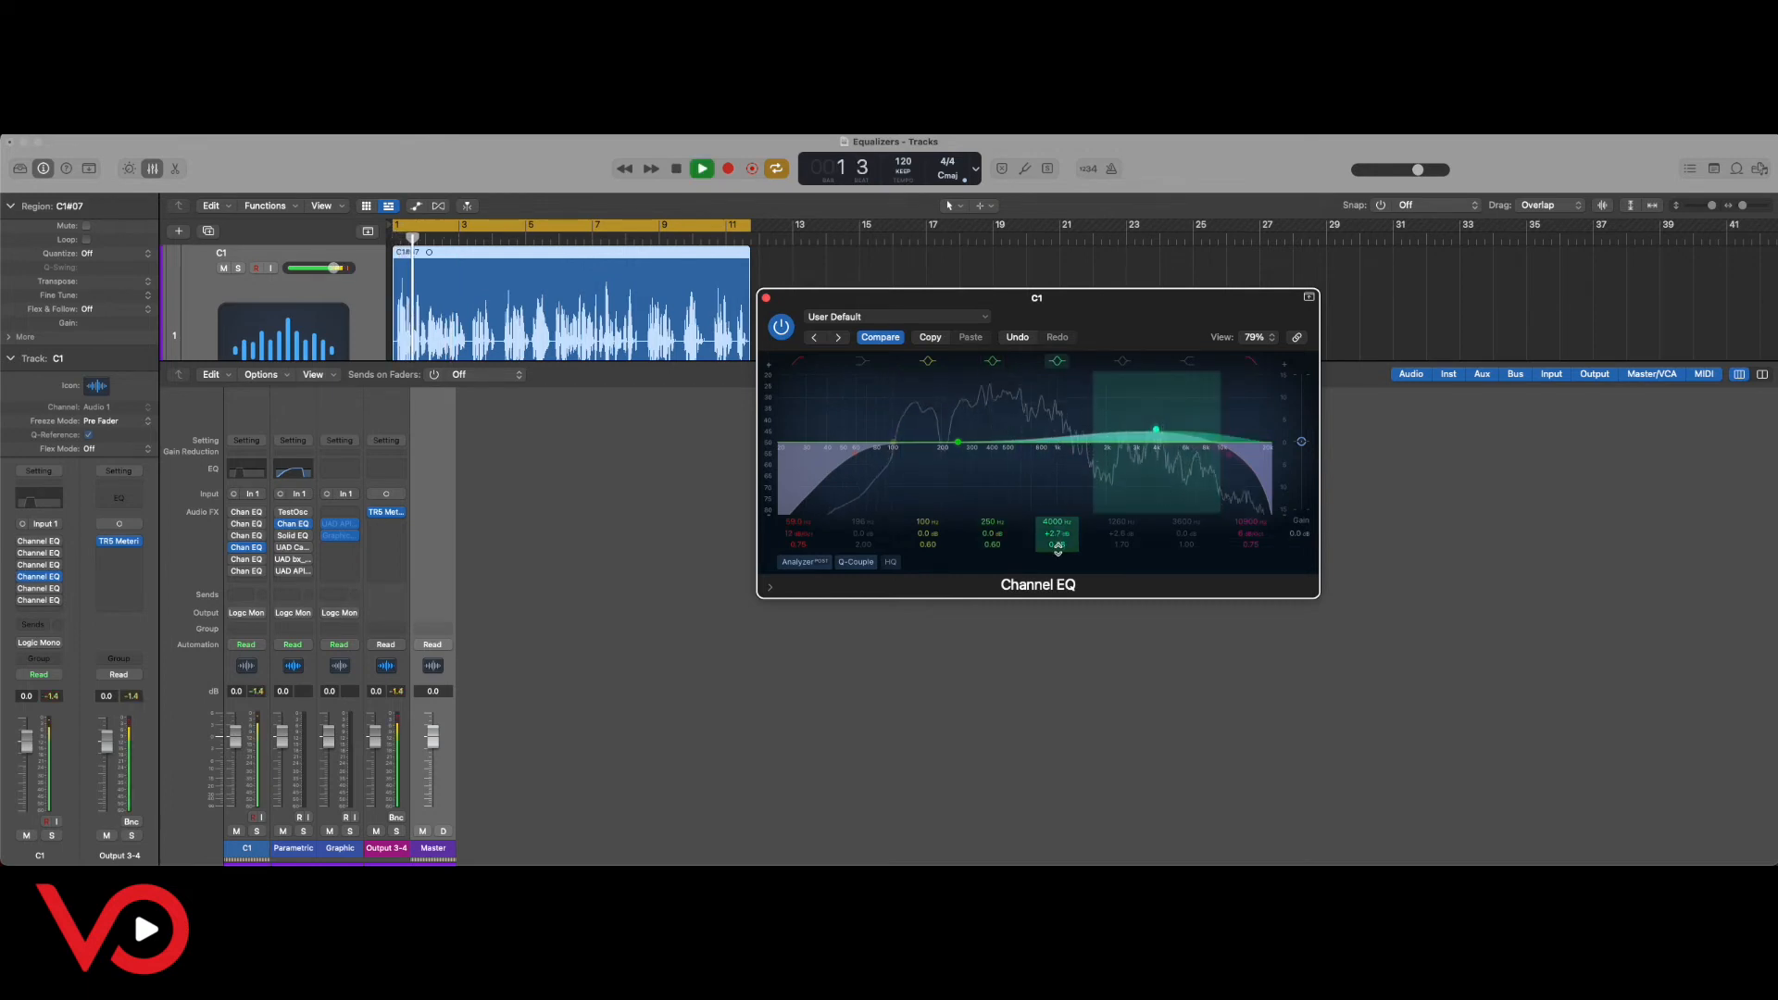
pyautogui.press('space')
# Narrow the 4000 Hz boost to a Q of 1.50, and compare the voice with the EQ active and bypassed.
pyautogui.moveTo(1058, 550); pyautogui.dragTo(1059, 527)
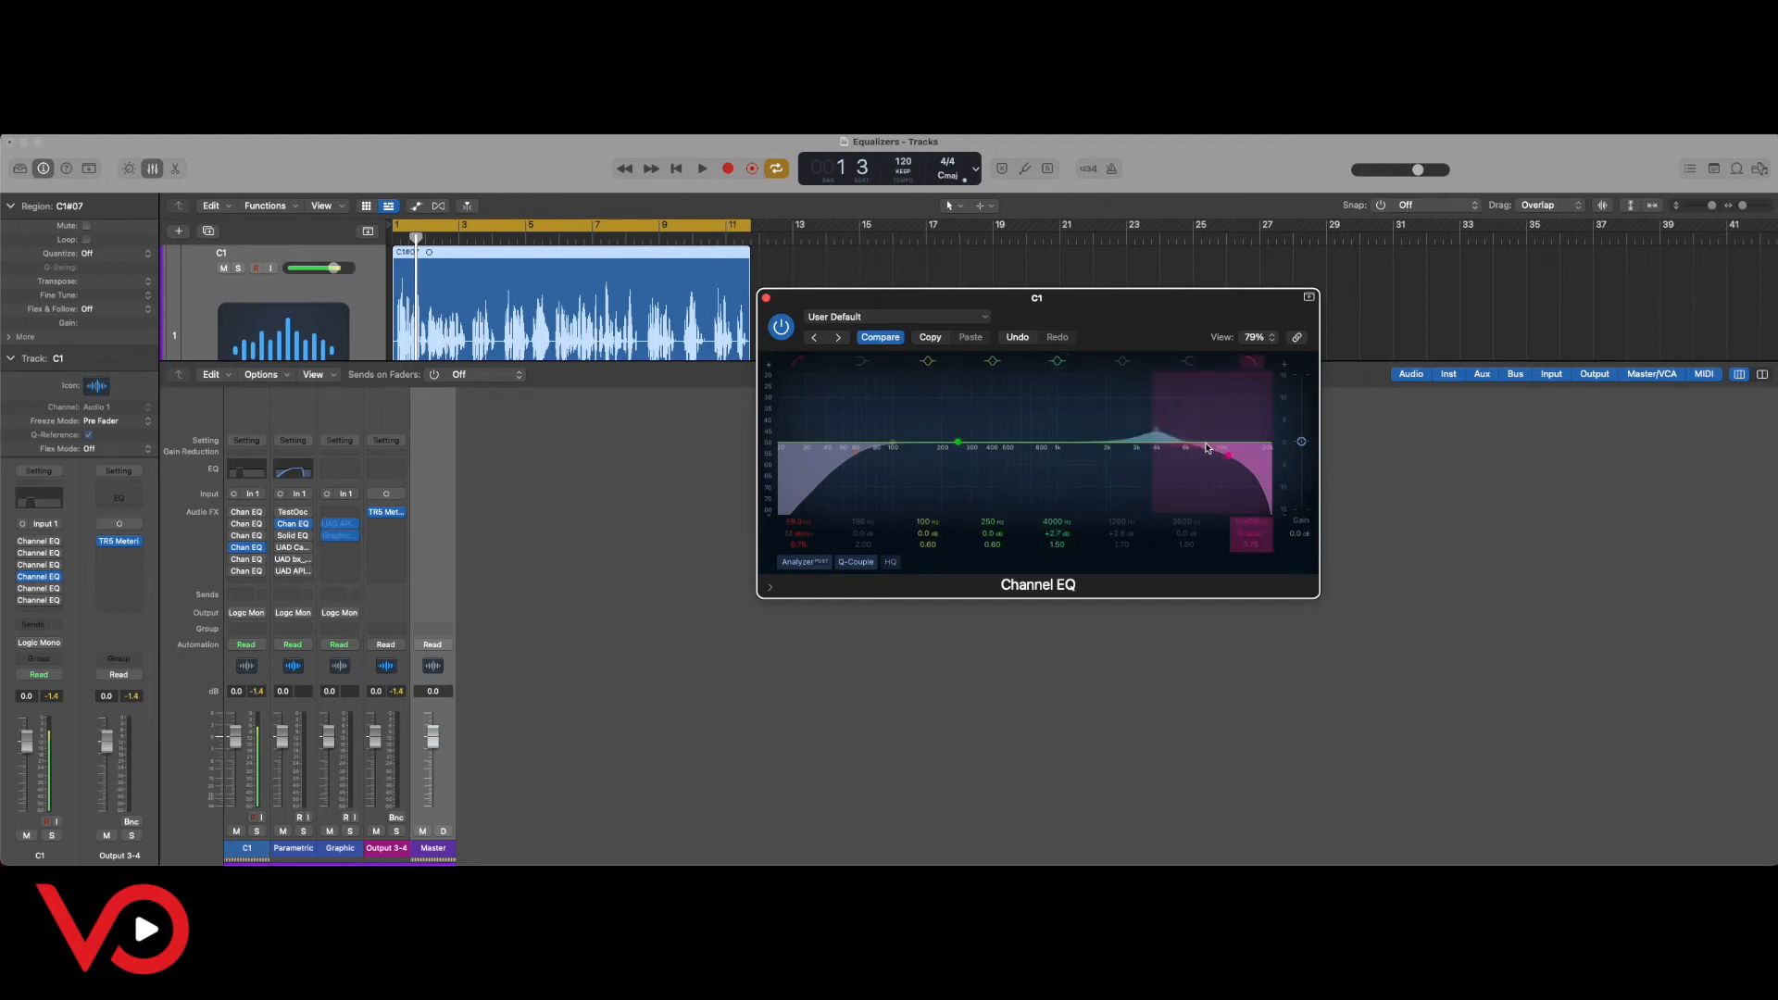
pyautogui.press('space')
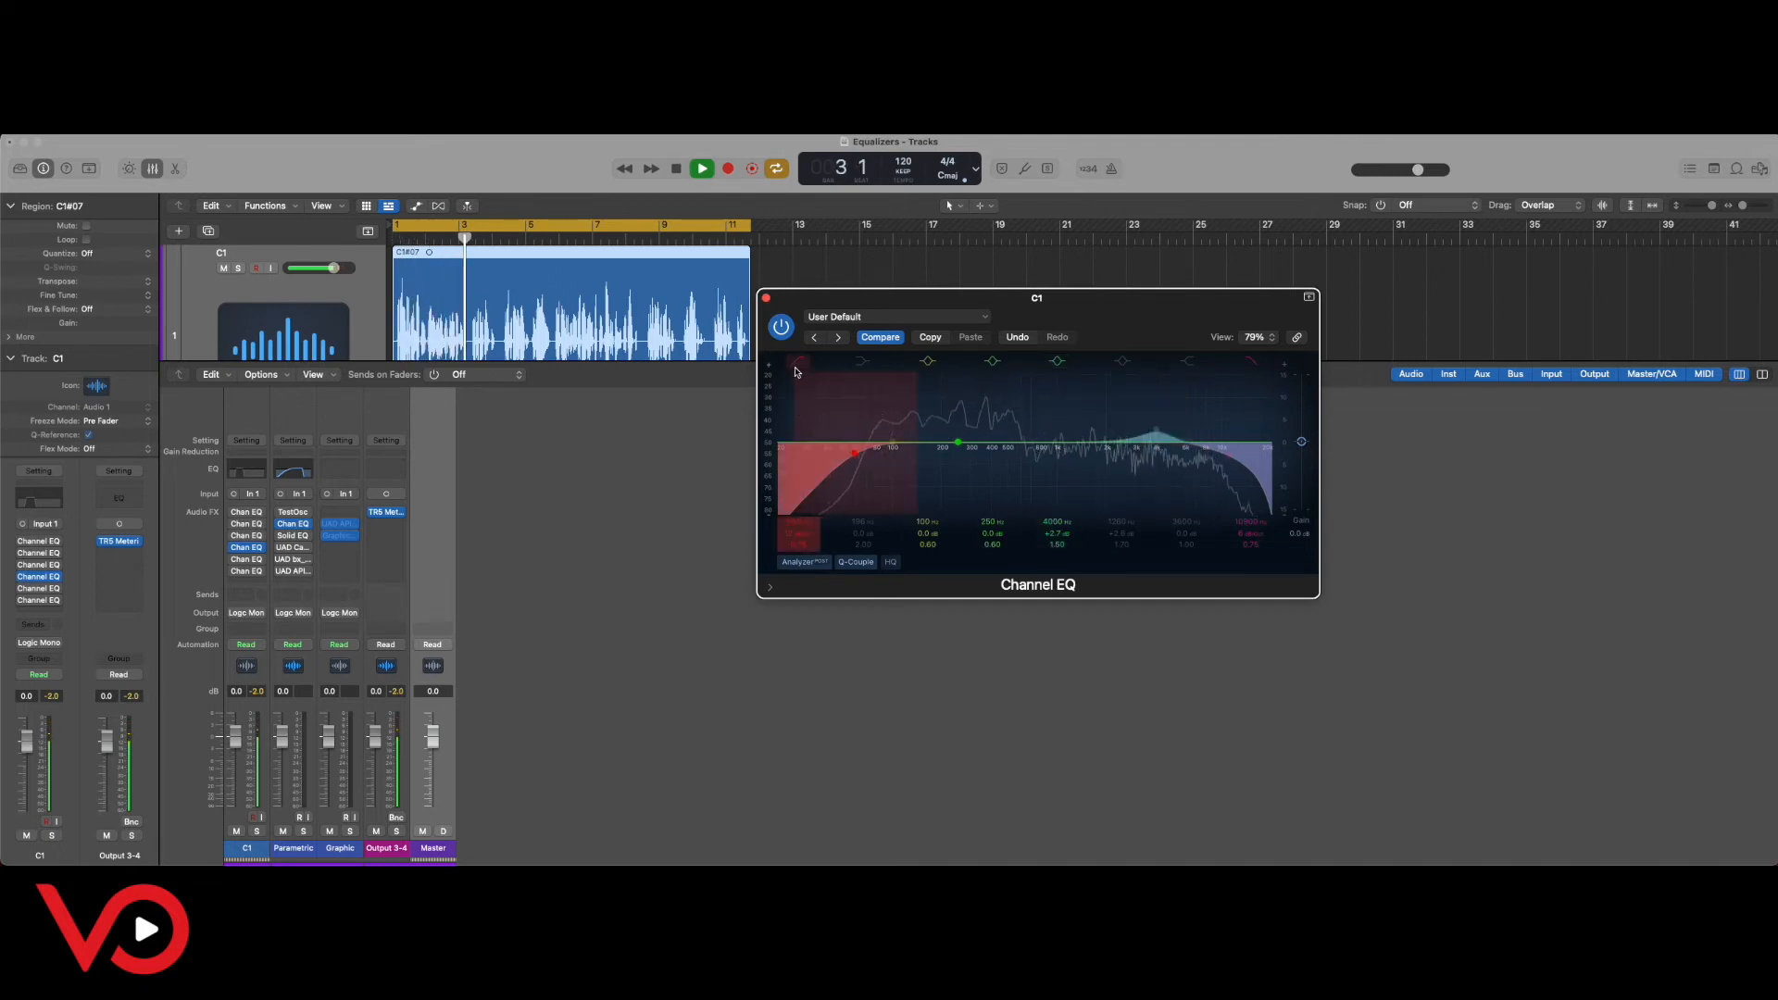
pyautogui.click(781, 328)
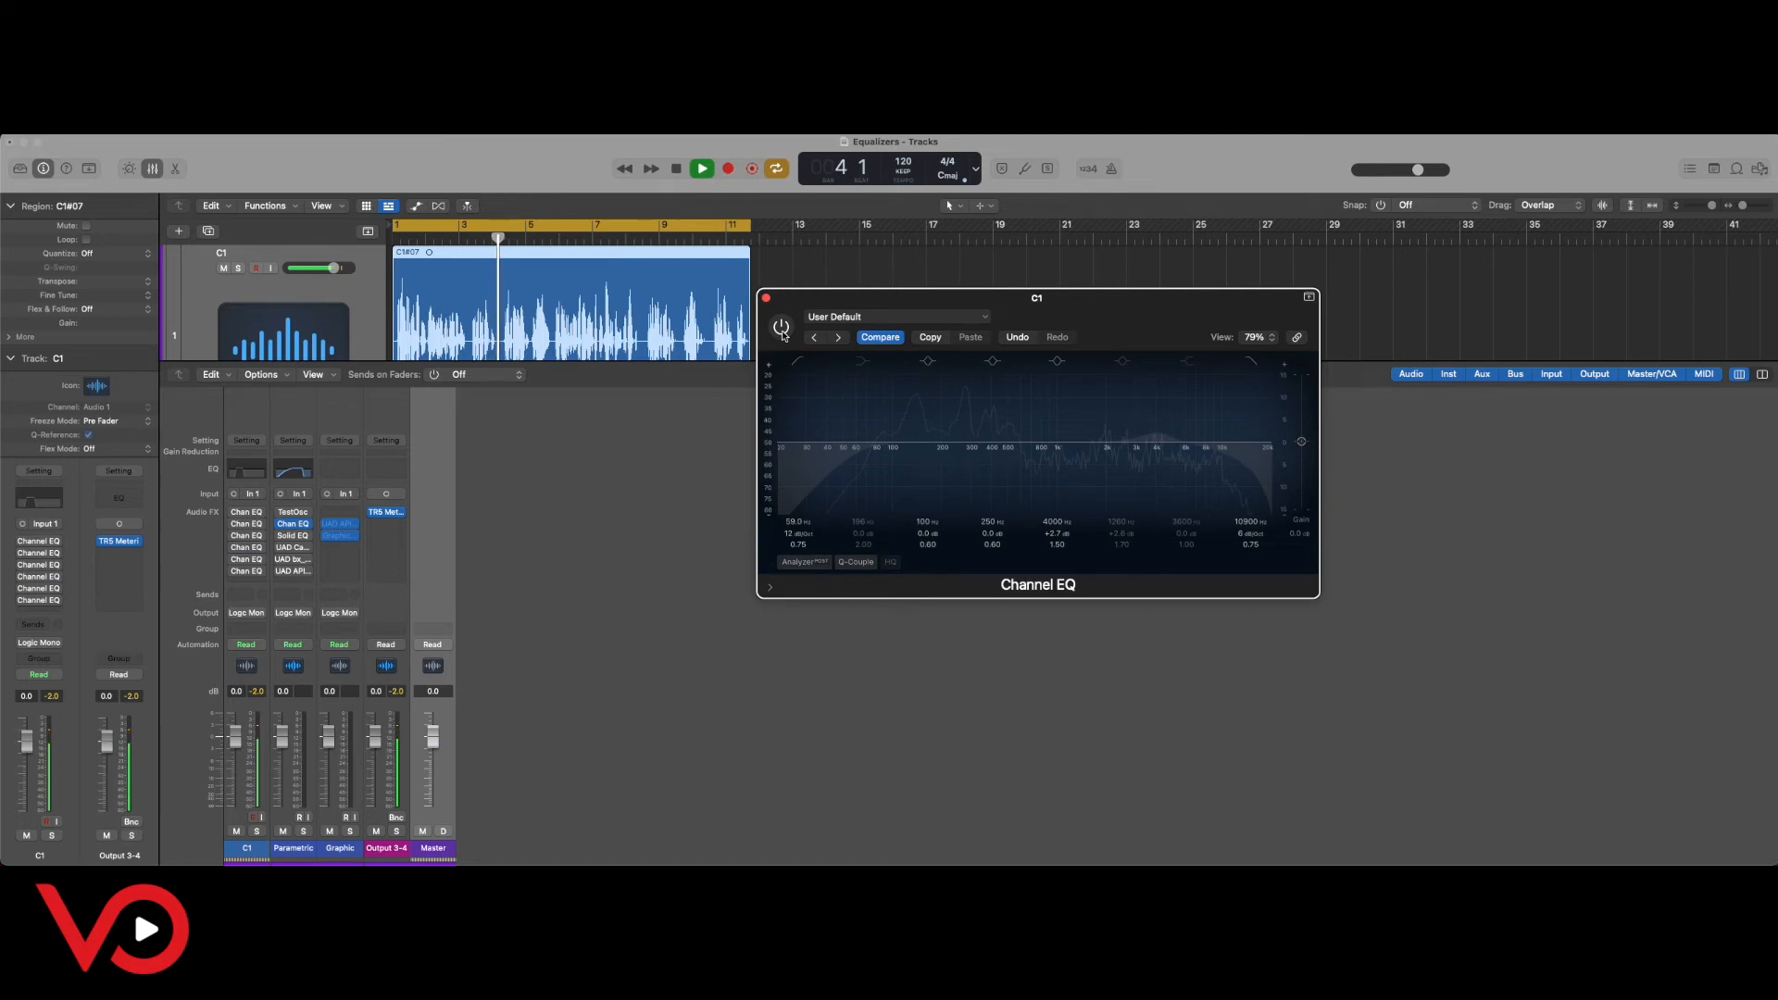
pyautogui.click(780, 328)
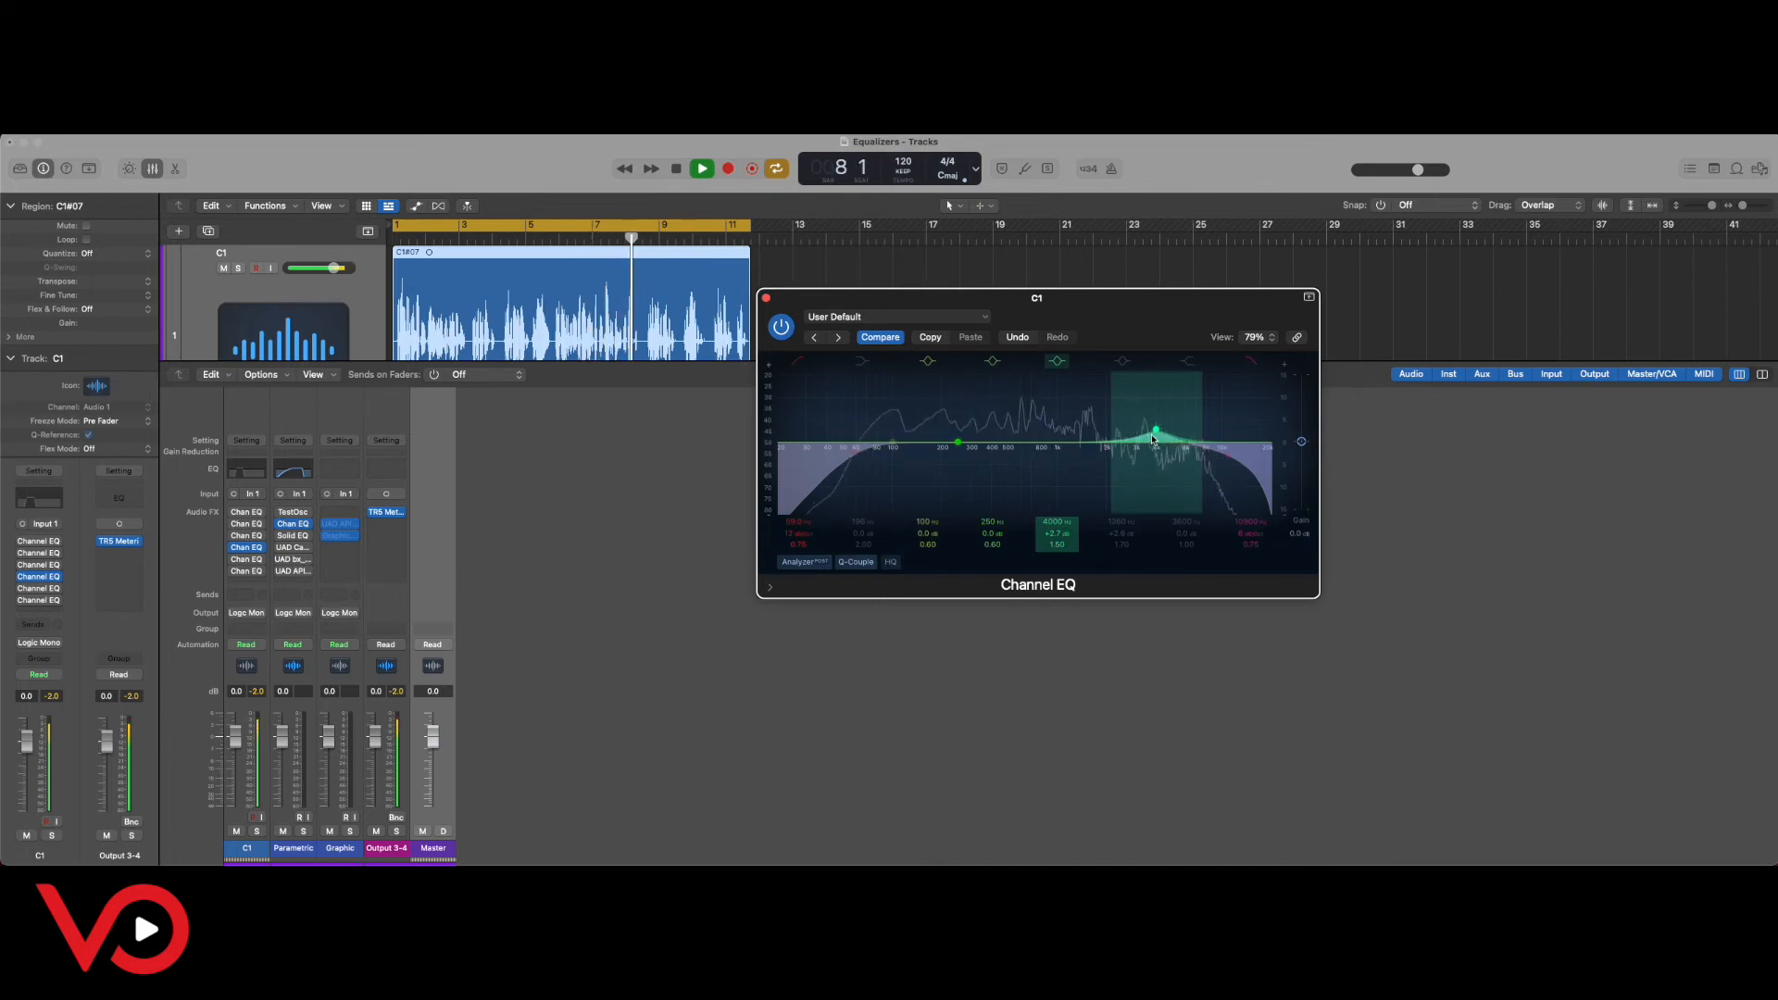
pyautogui.press('space')
pyautogui.click(781, 326)
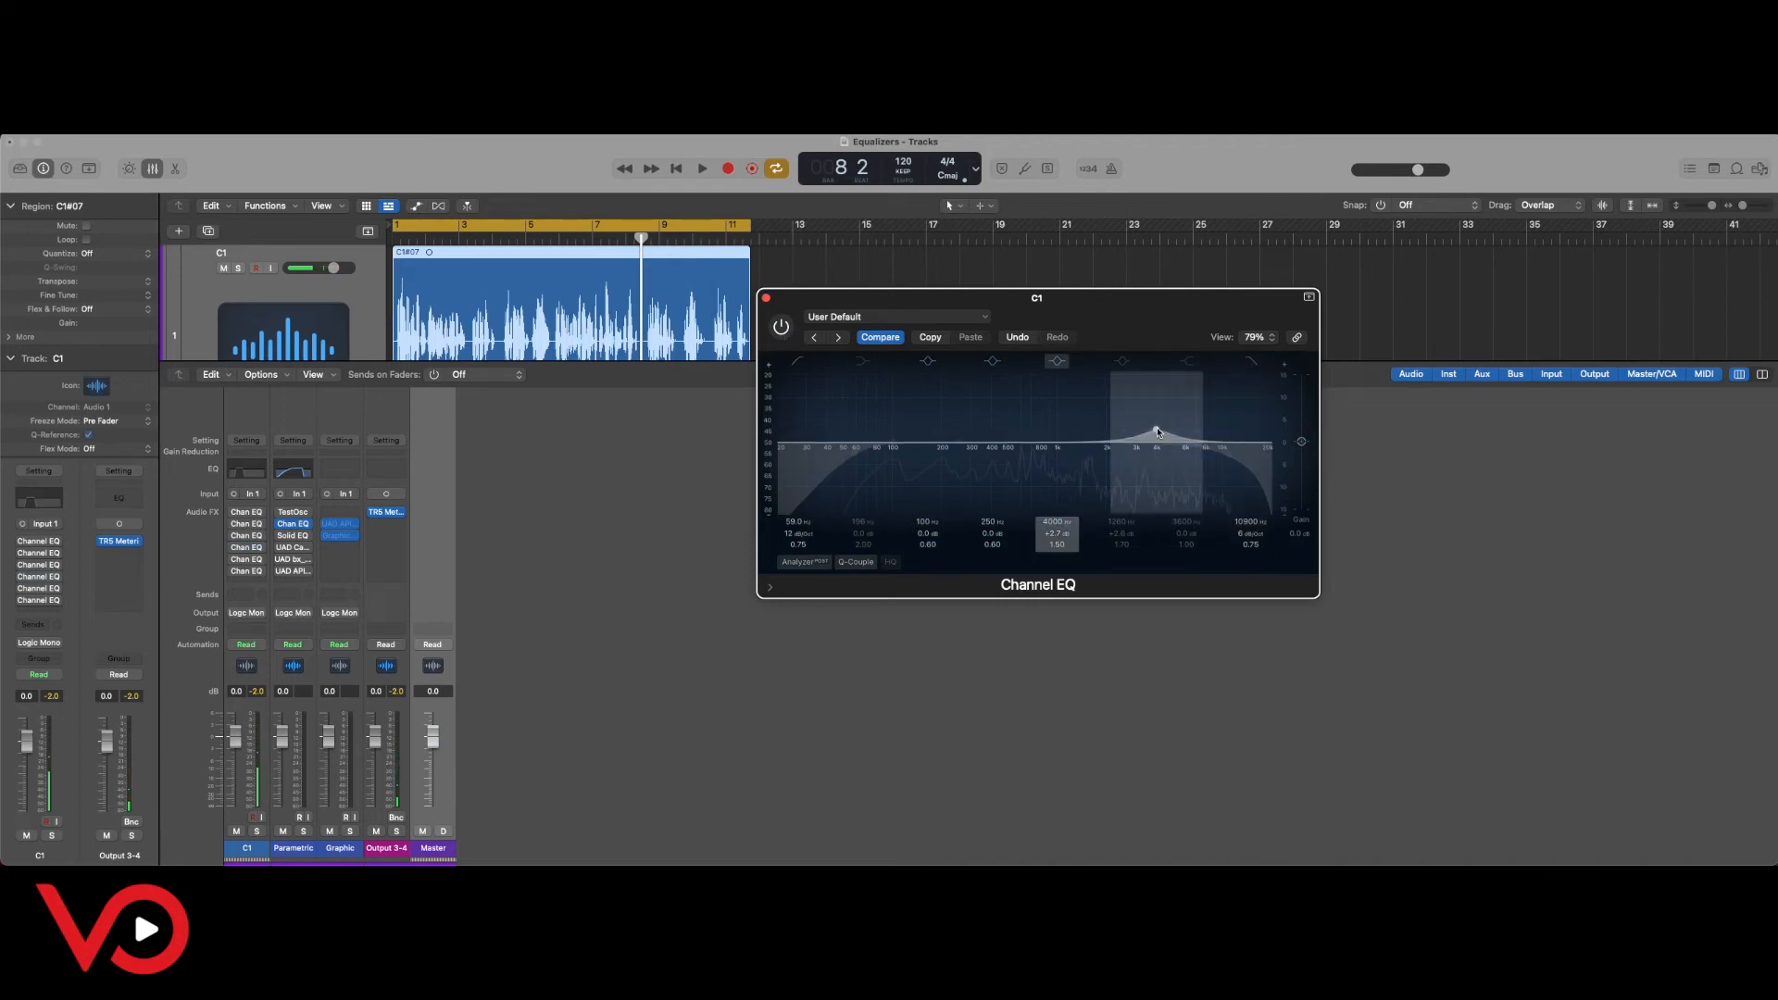
# Move the narrow 4000 Hz boost to about 4700 Hz at +2.6 dB, and compare the voice with the EQ bypassed and active.
pyautogui.moveTo(1157, 432); pyautogui.dragTo(1169, 429)
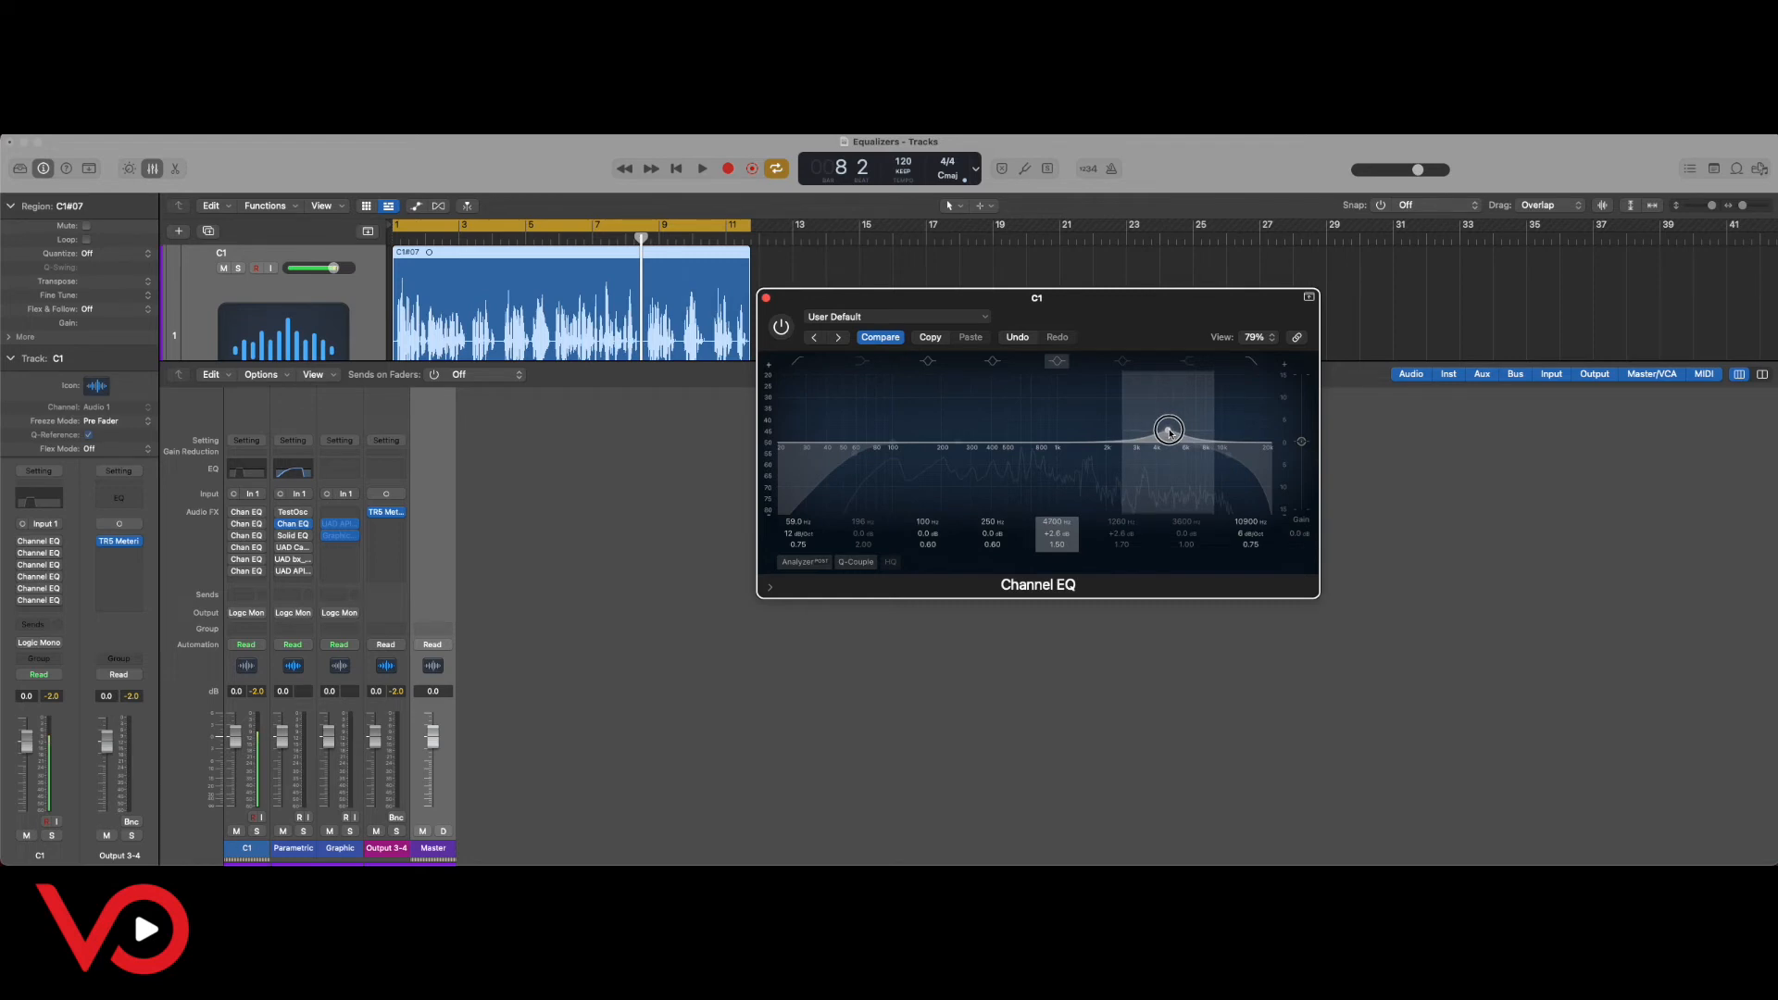
pyautogui.press('space')
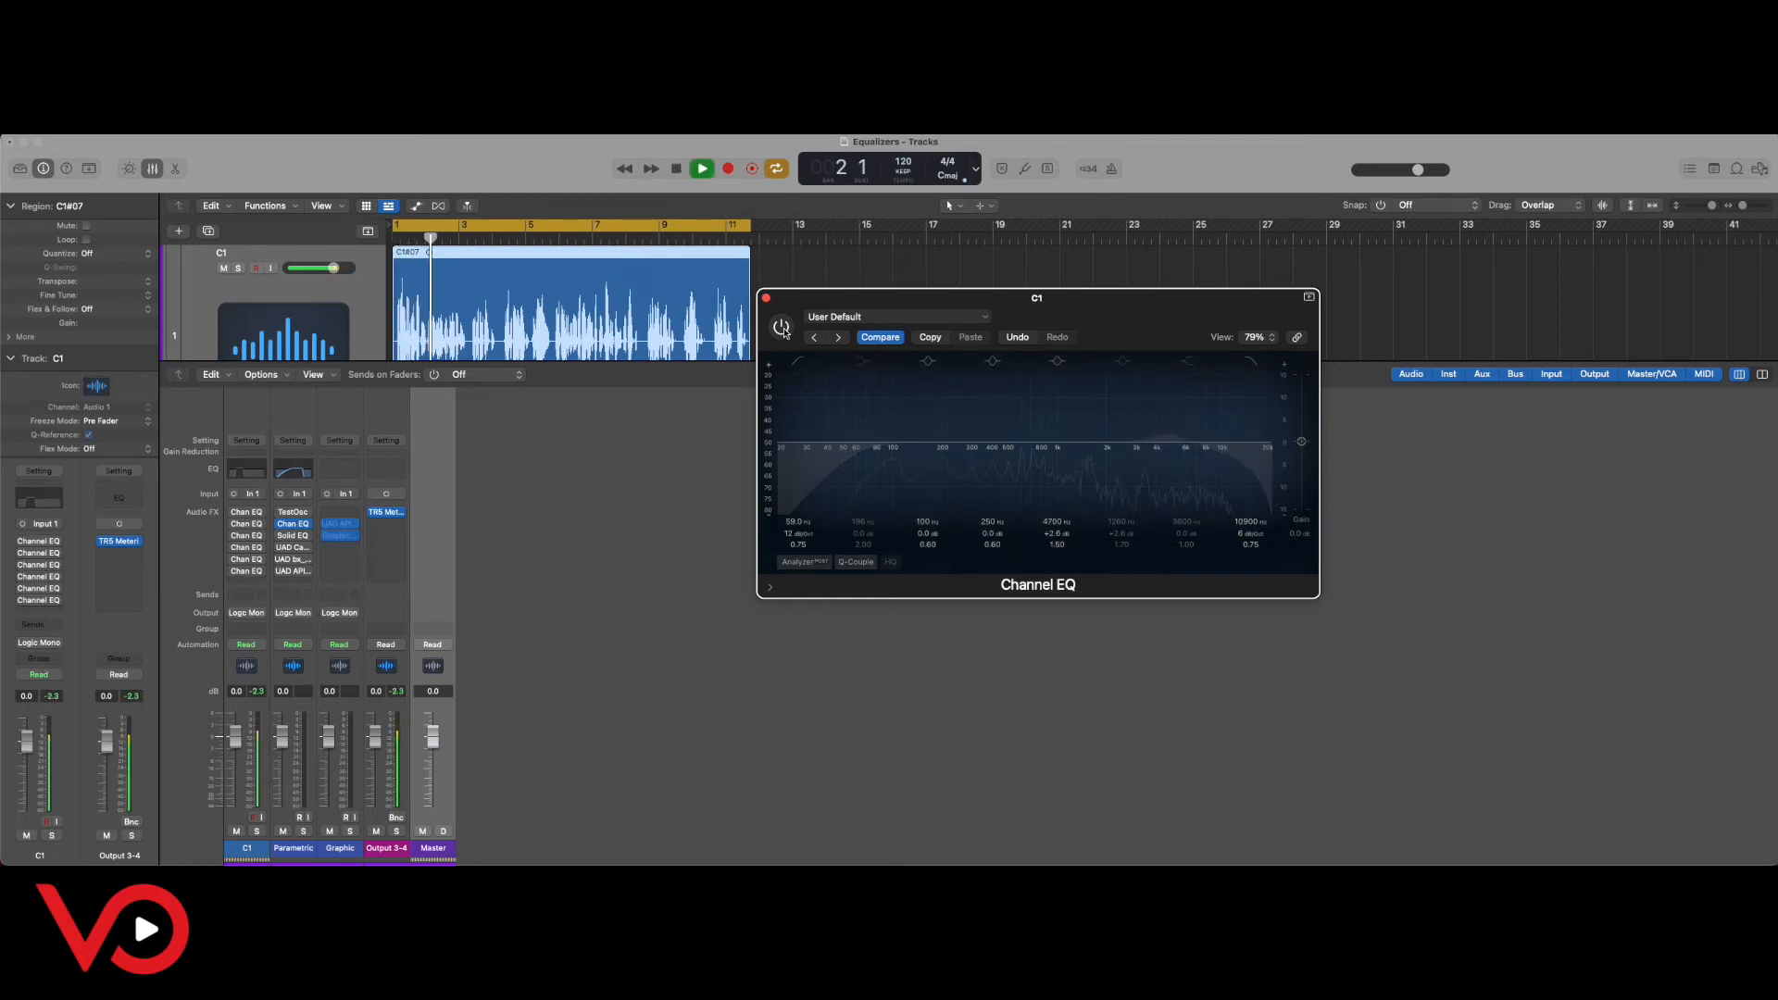
pyautogui.click(782, 330)
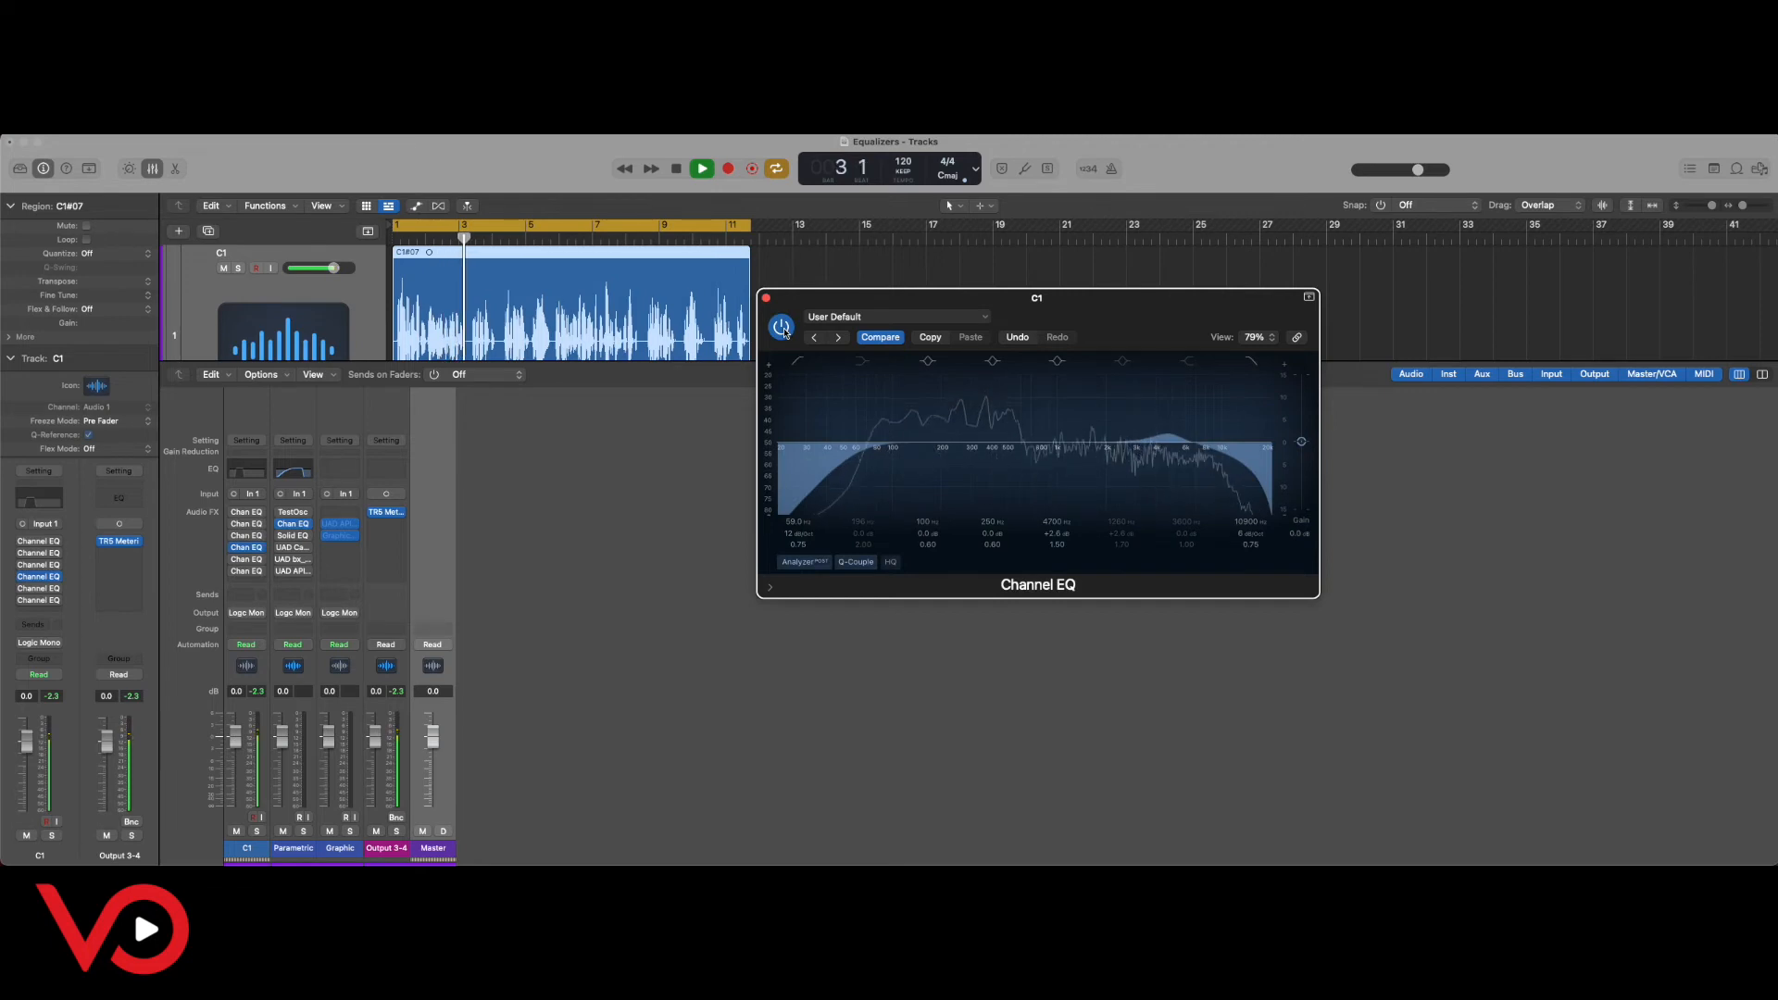
pyautogui.click(782, 329)
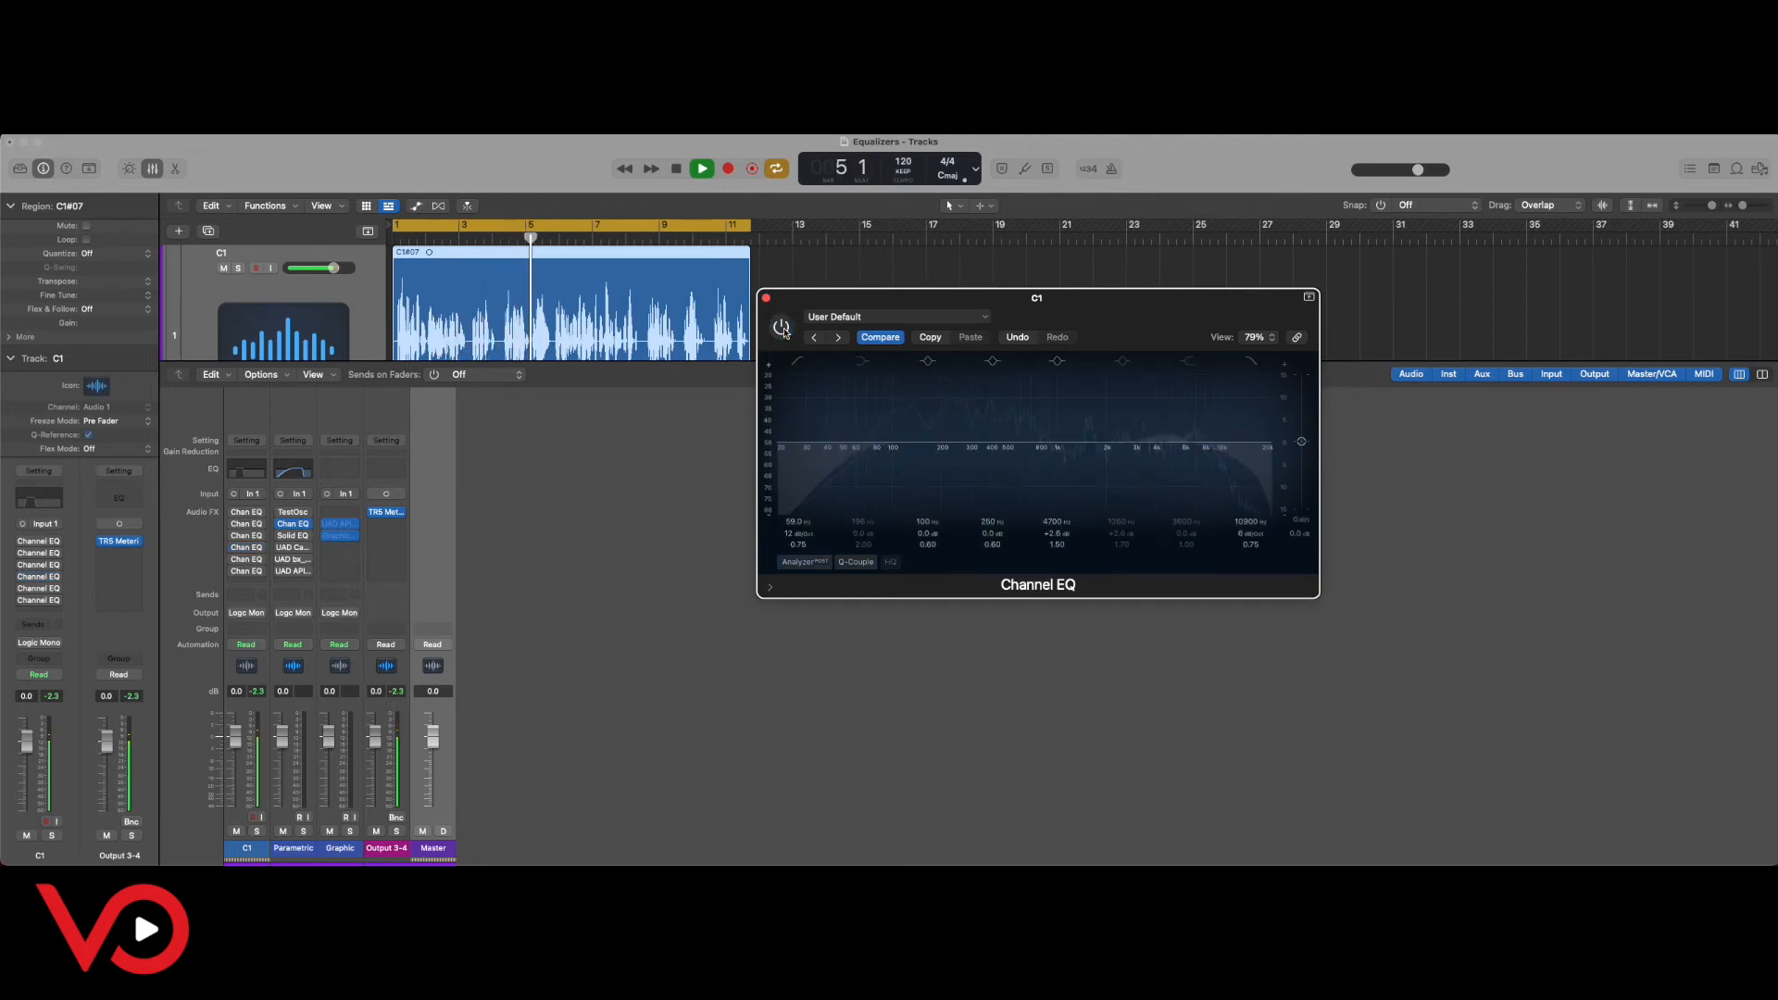
# Re-enable the EQ, move the presence boost to about 4040 Hz with a Q of about 0.64, and play the voice.
pyautogui.click(781, 329)
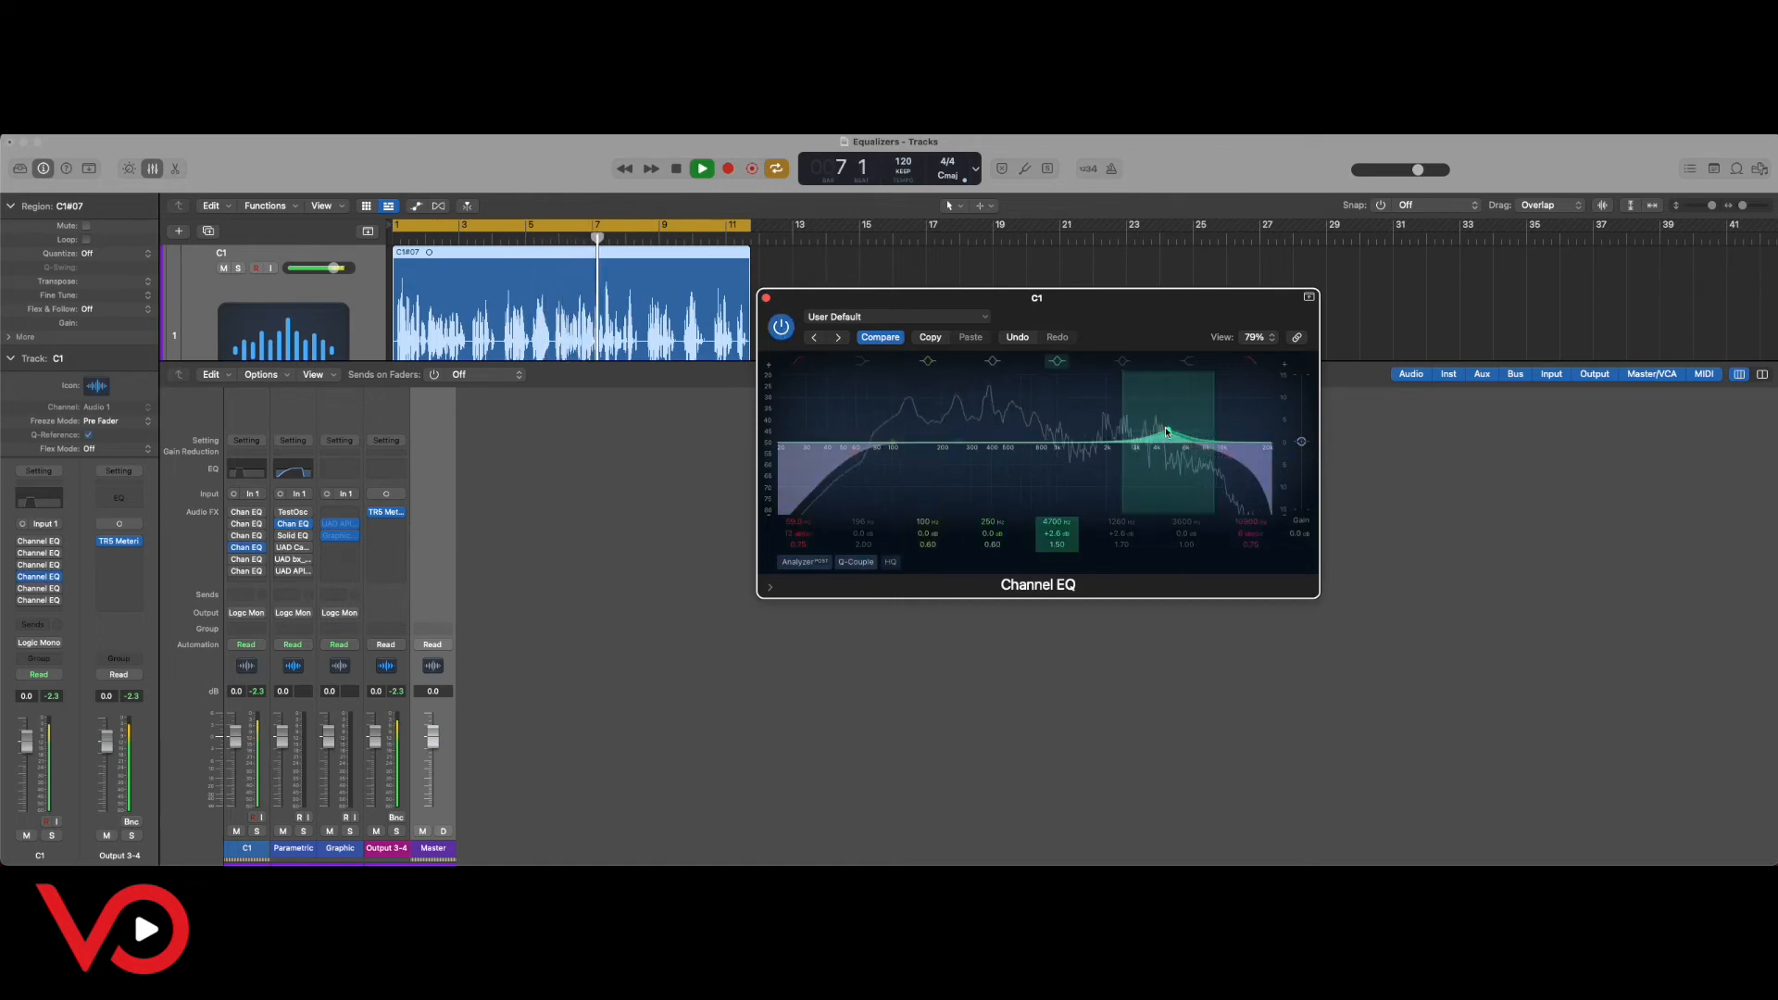
pyautogui.press('space')
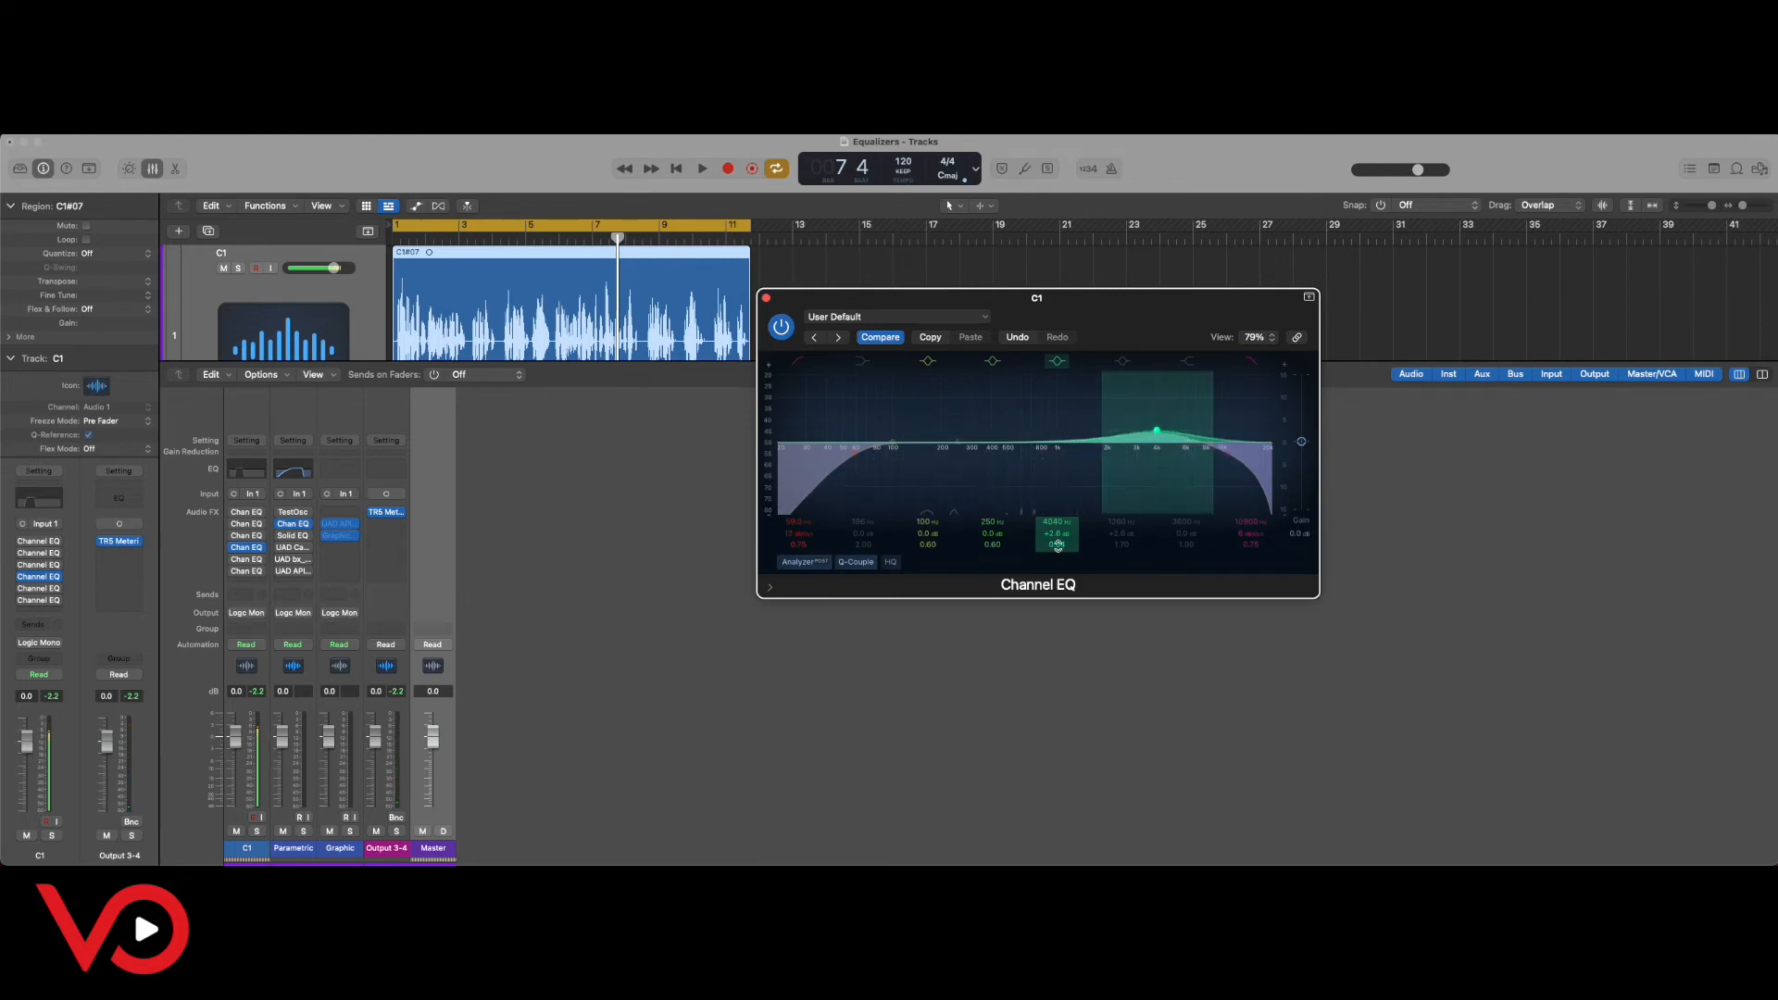
pyautogui.press('Return')
pyautogui.press('space')
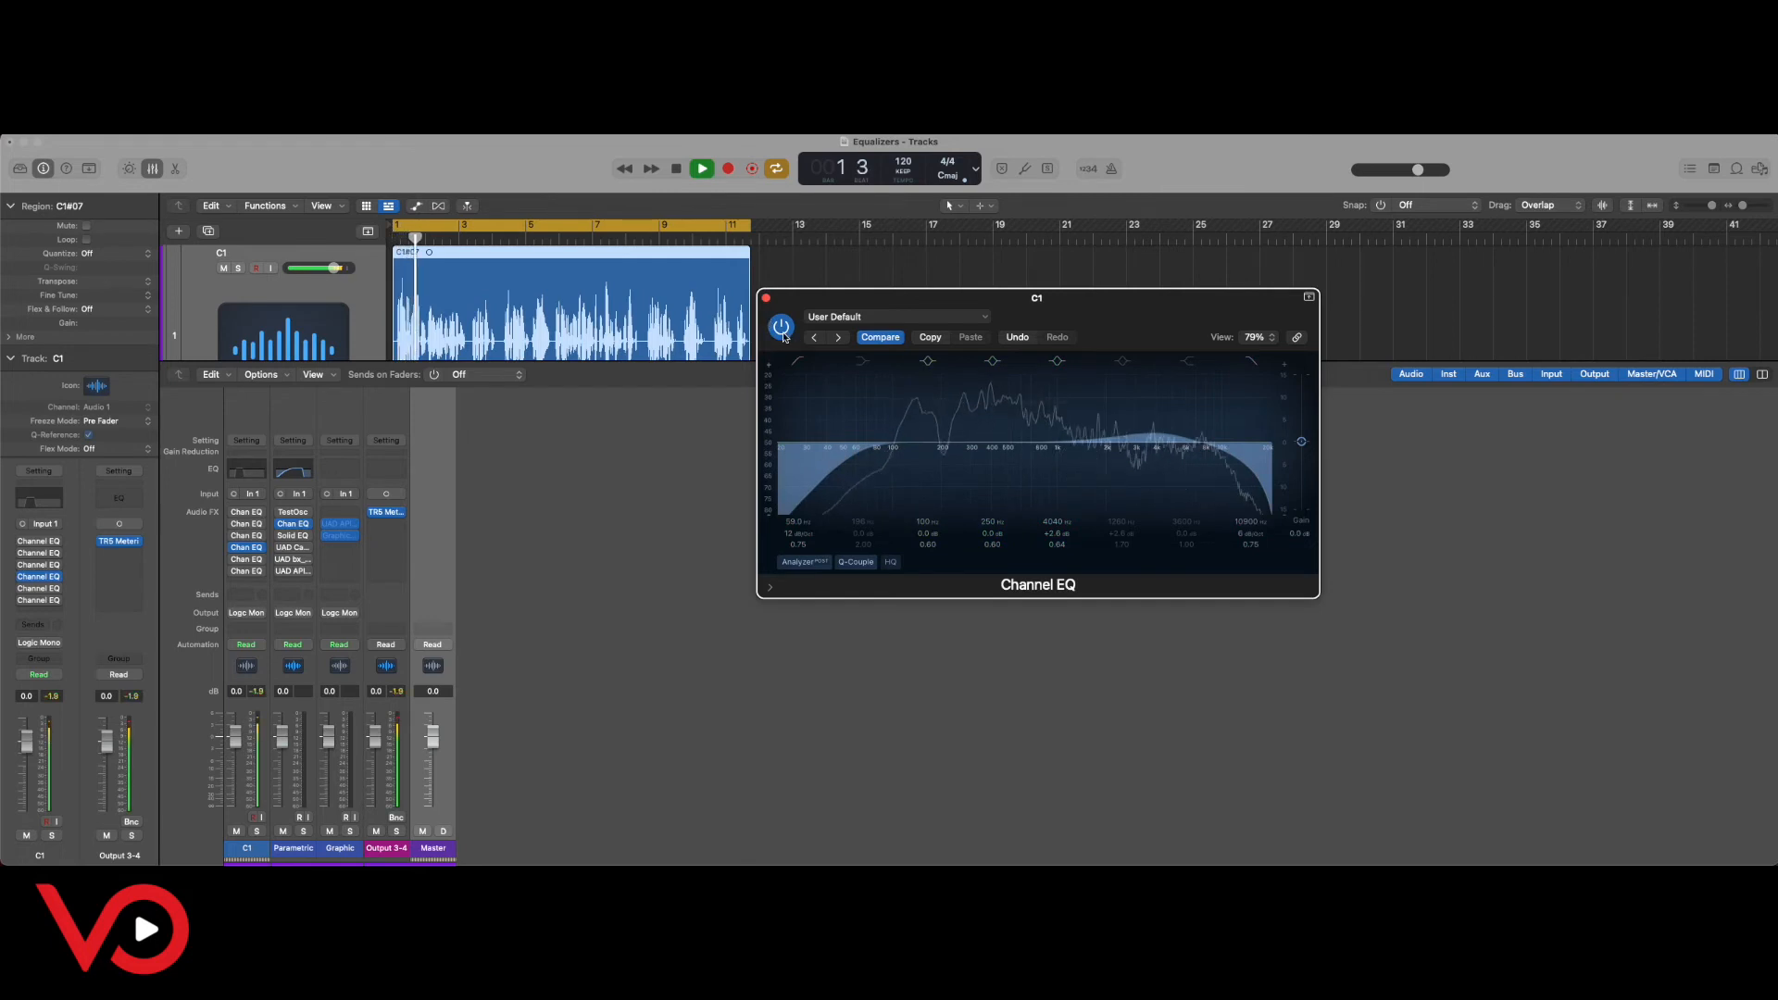
pyautogui.press('space')
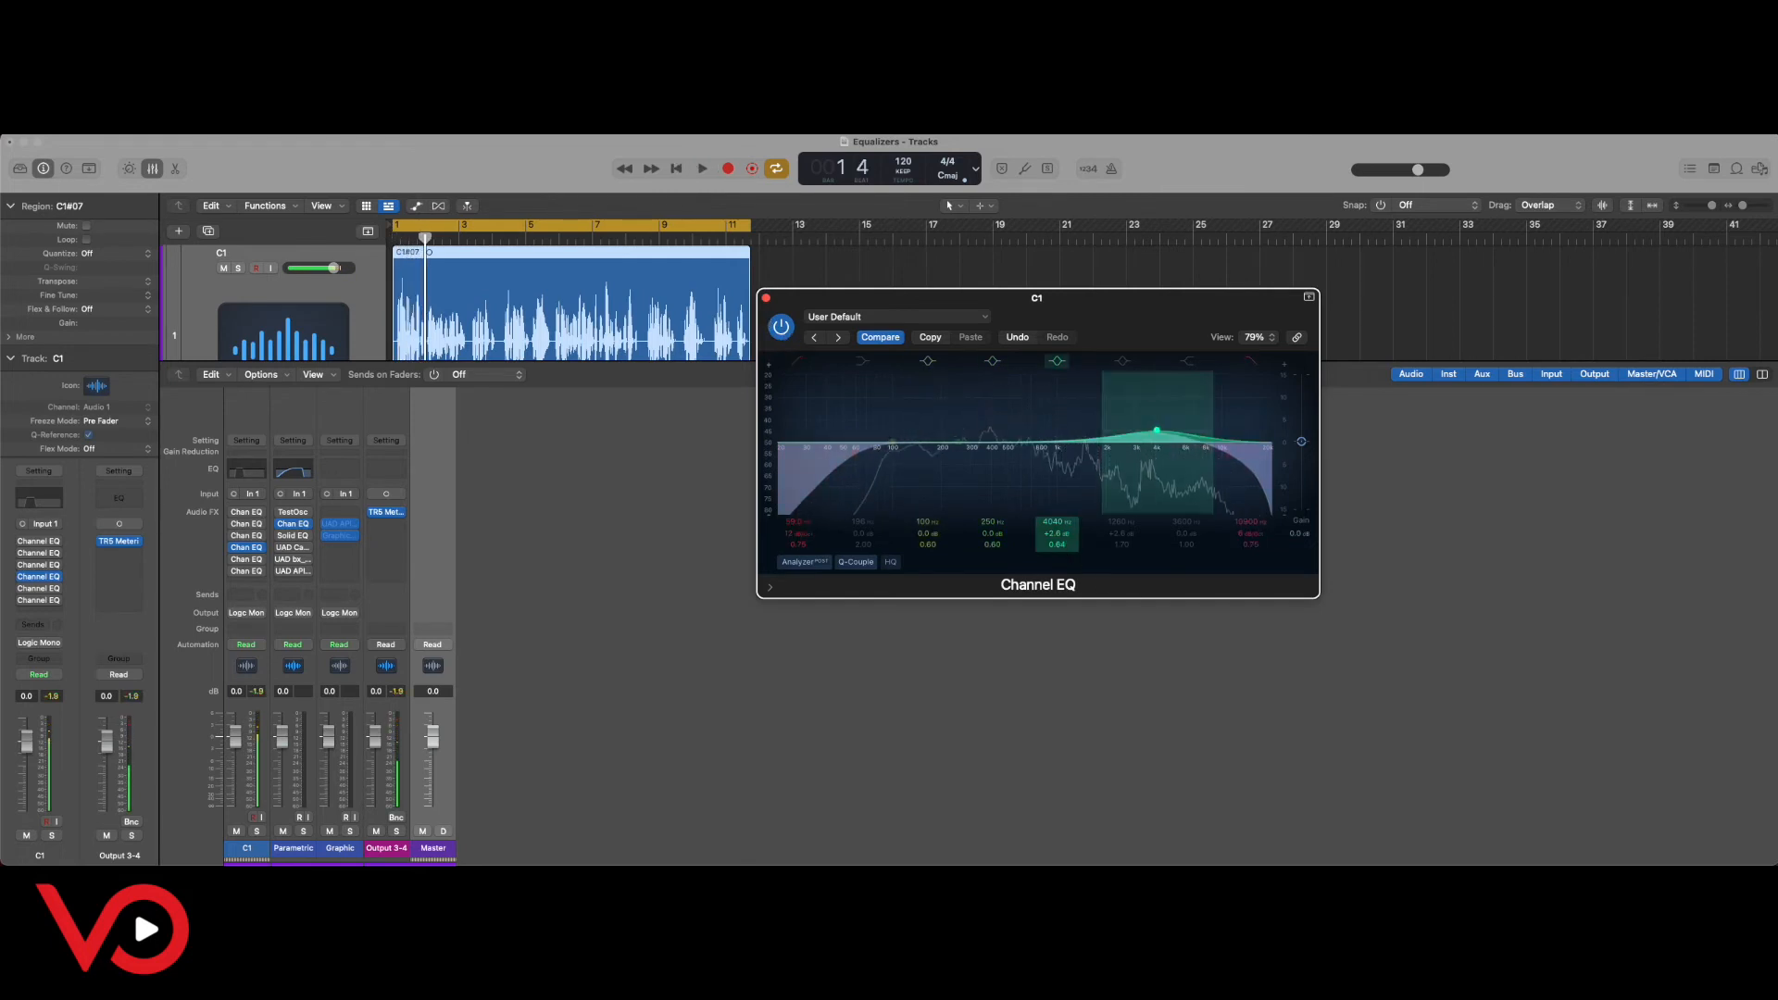
# Set the 4040 Hz boost's Q to 0.60, and compare the voice from the start with the EQ active and bypassed.
pyautogui.press('Return')
pyautogui.press('space')
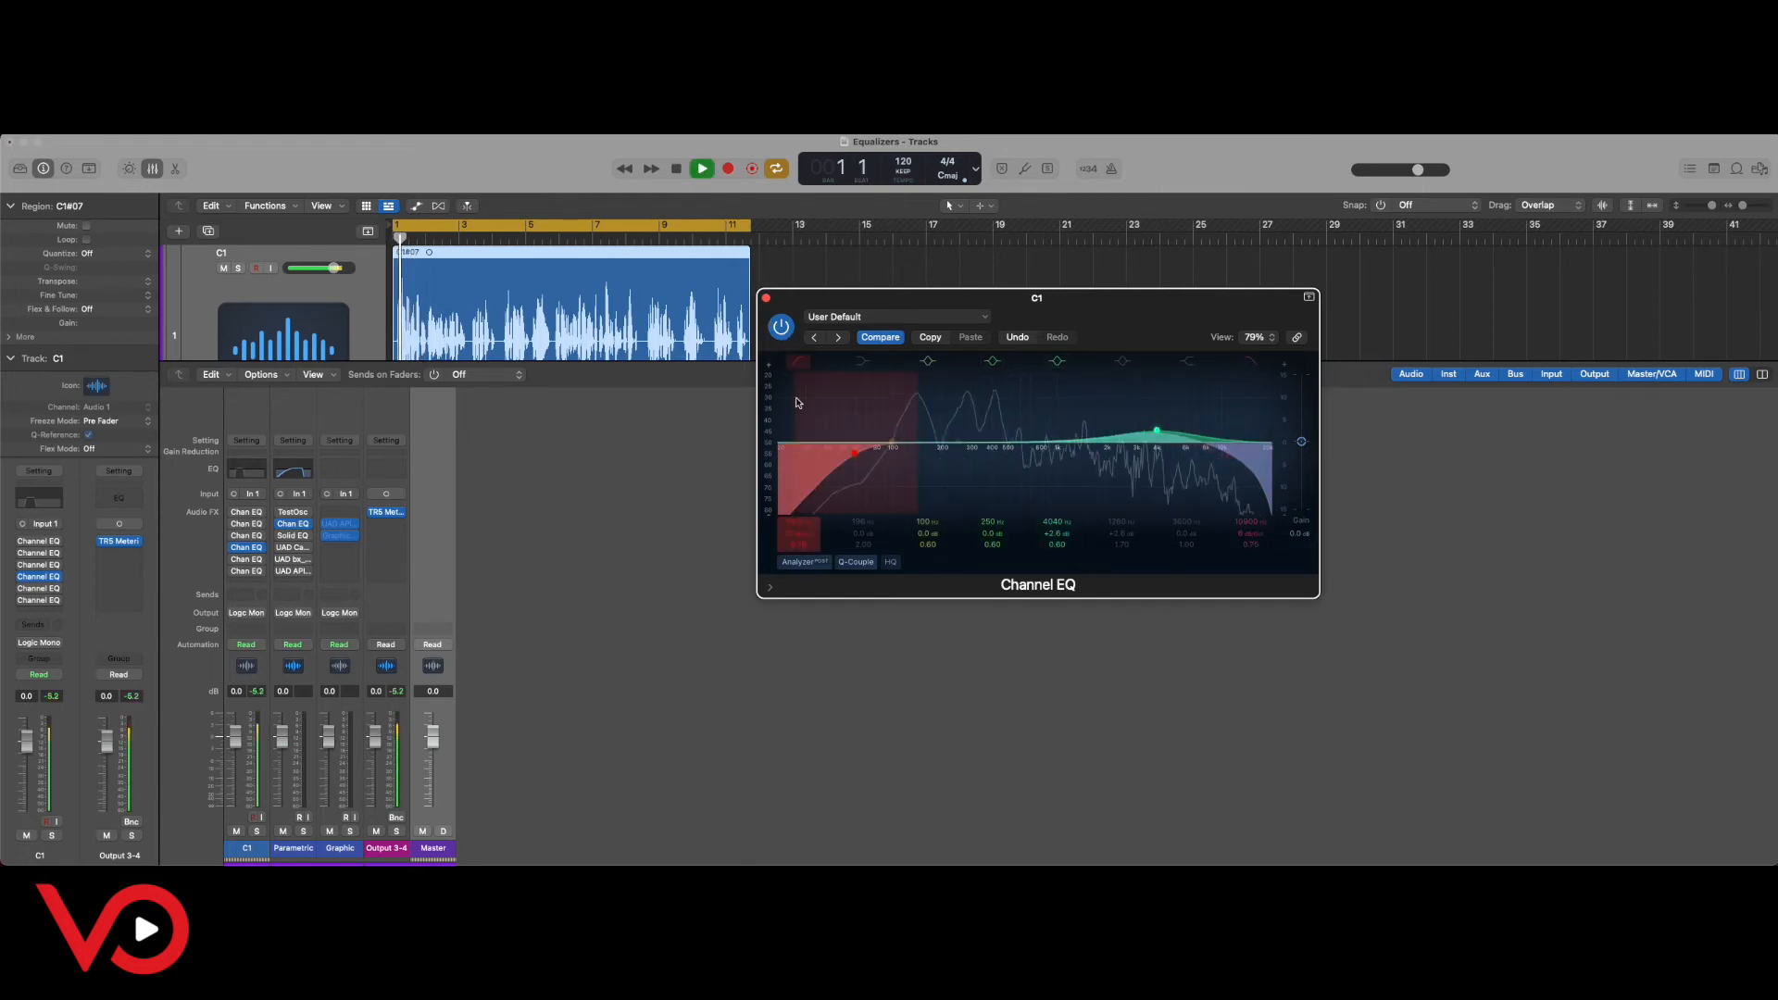
pyautogui.click(781, 327)
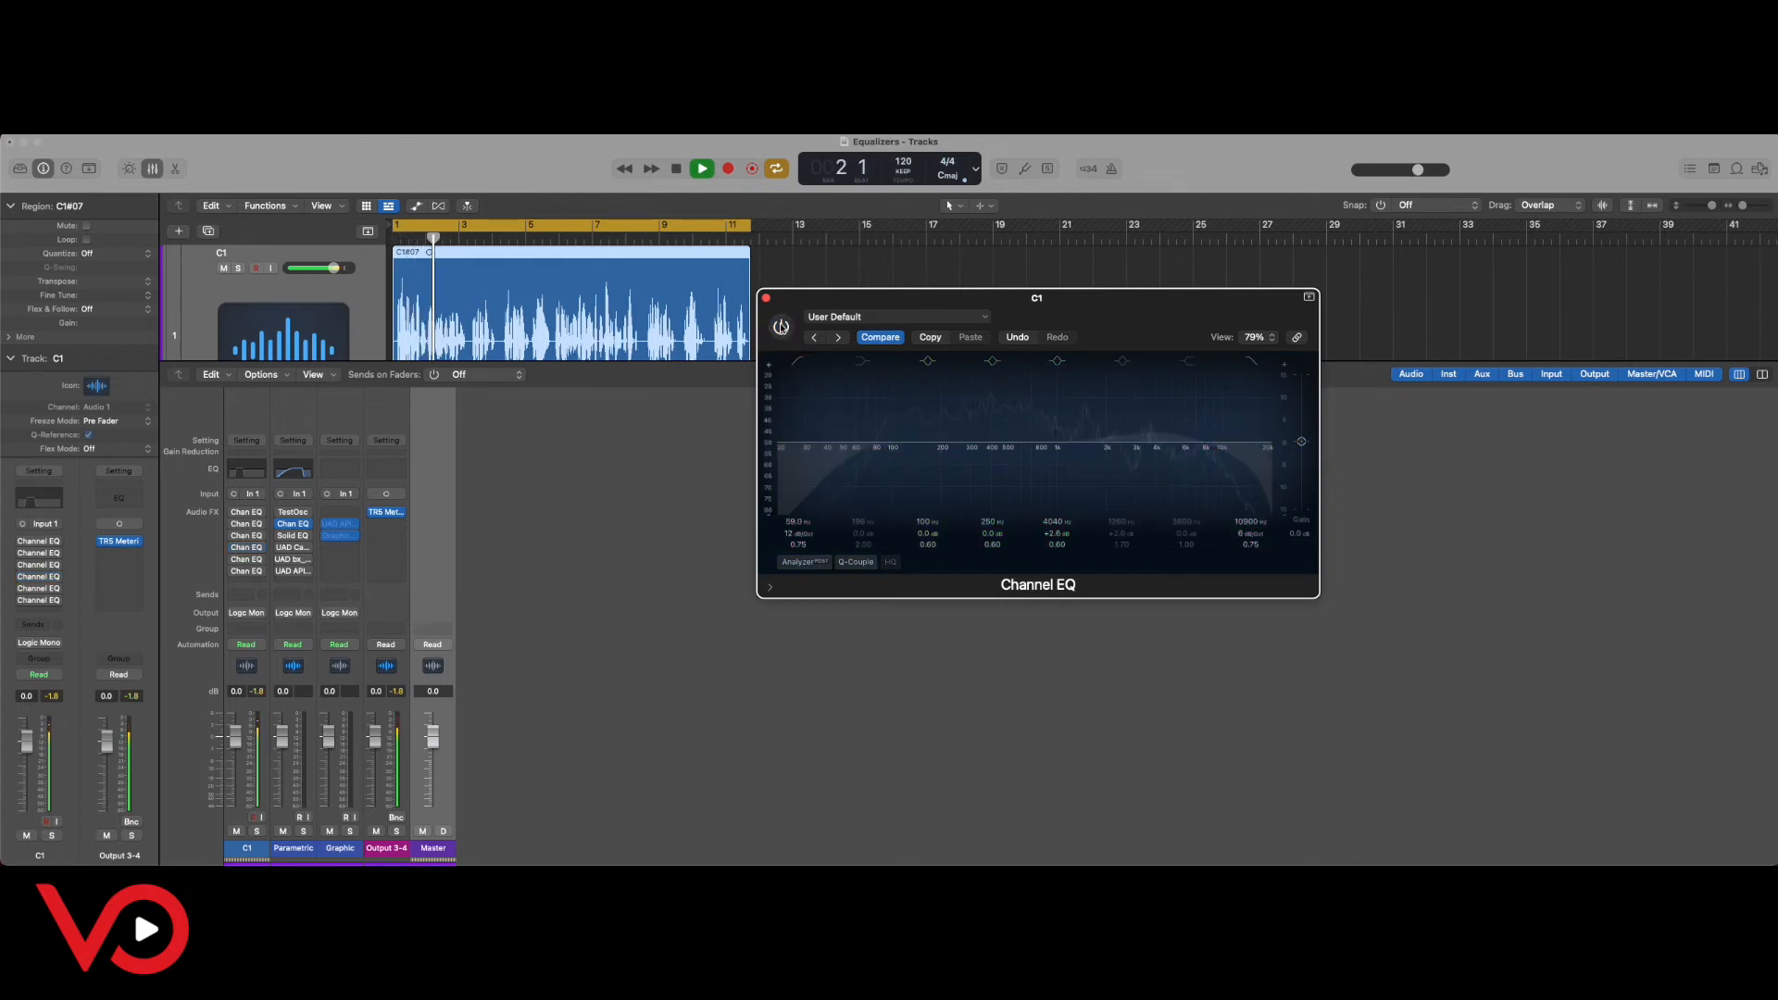
pyautogui.click(780, 327)
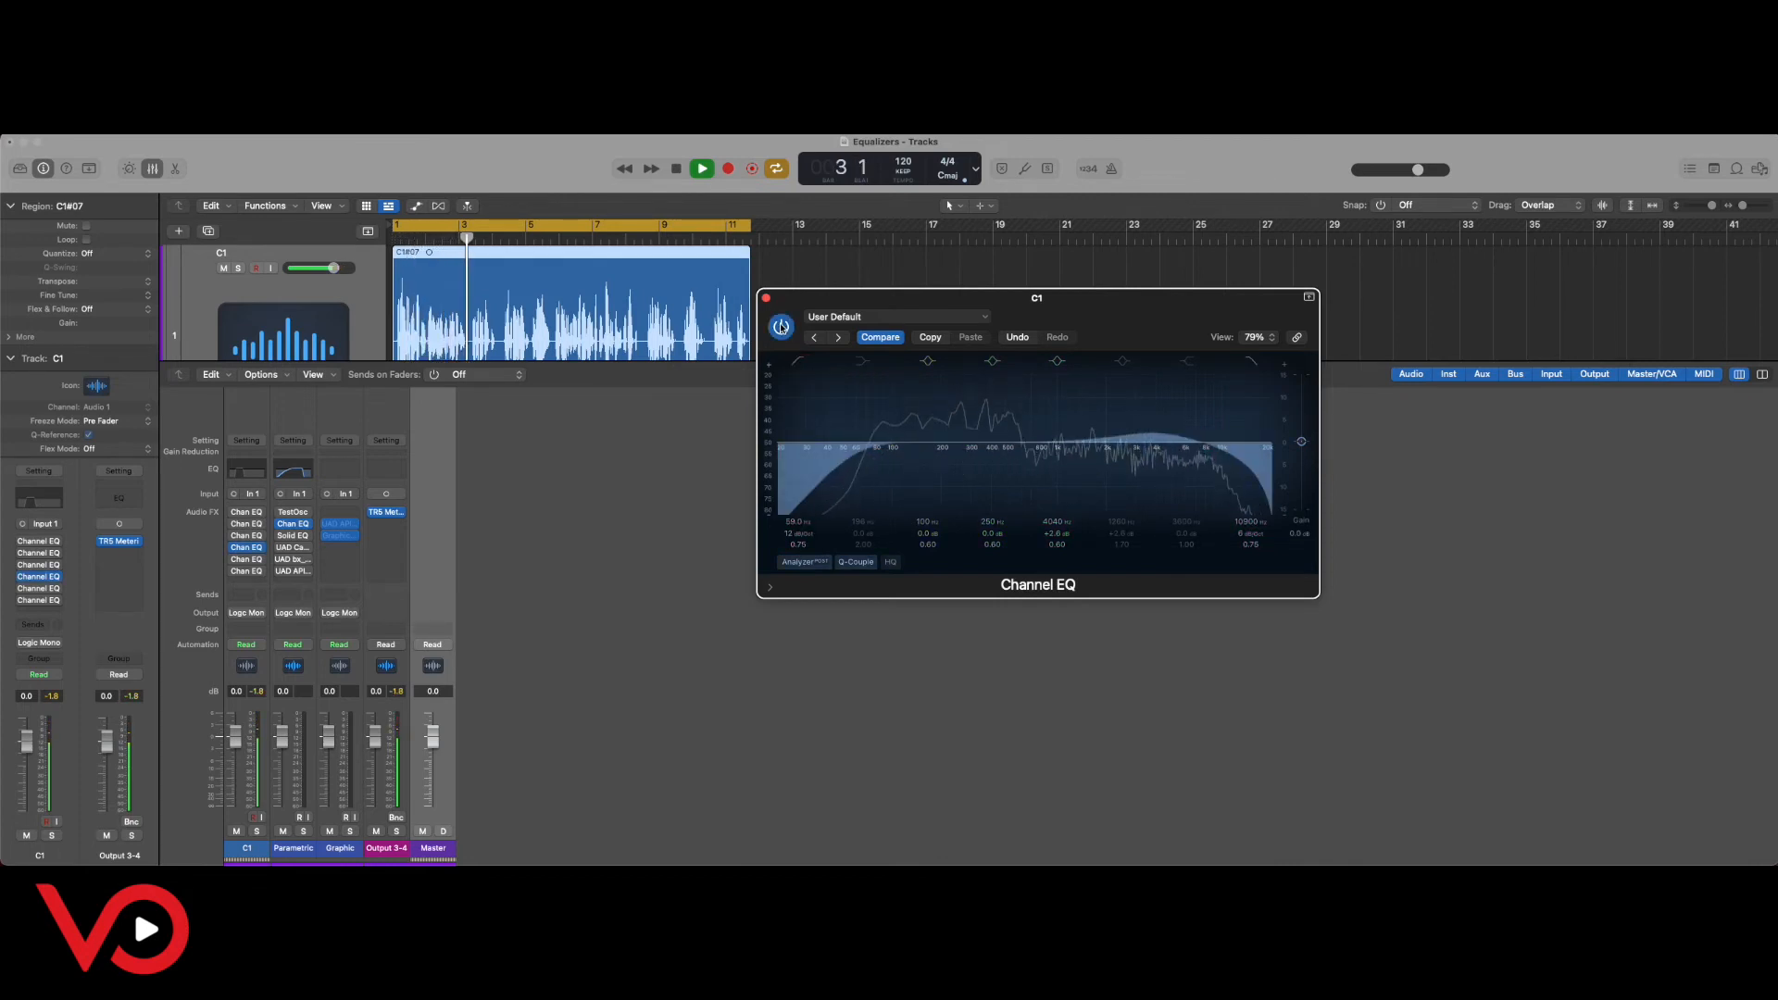
pyautogui.press('space')
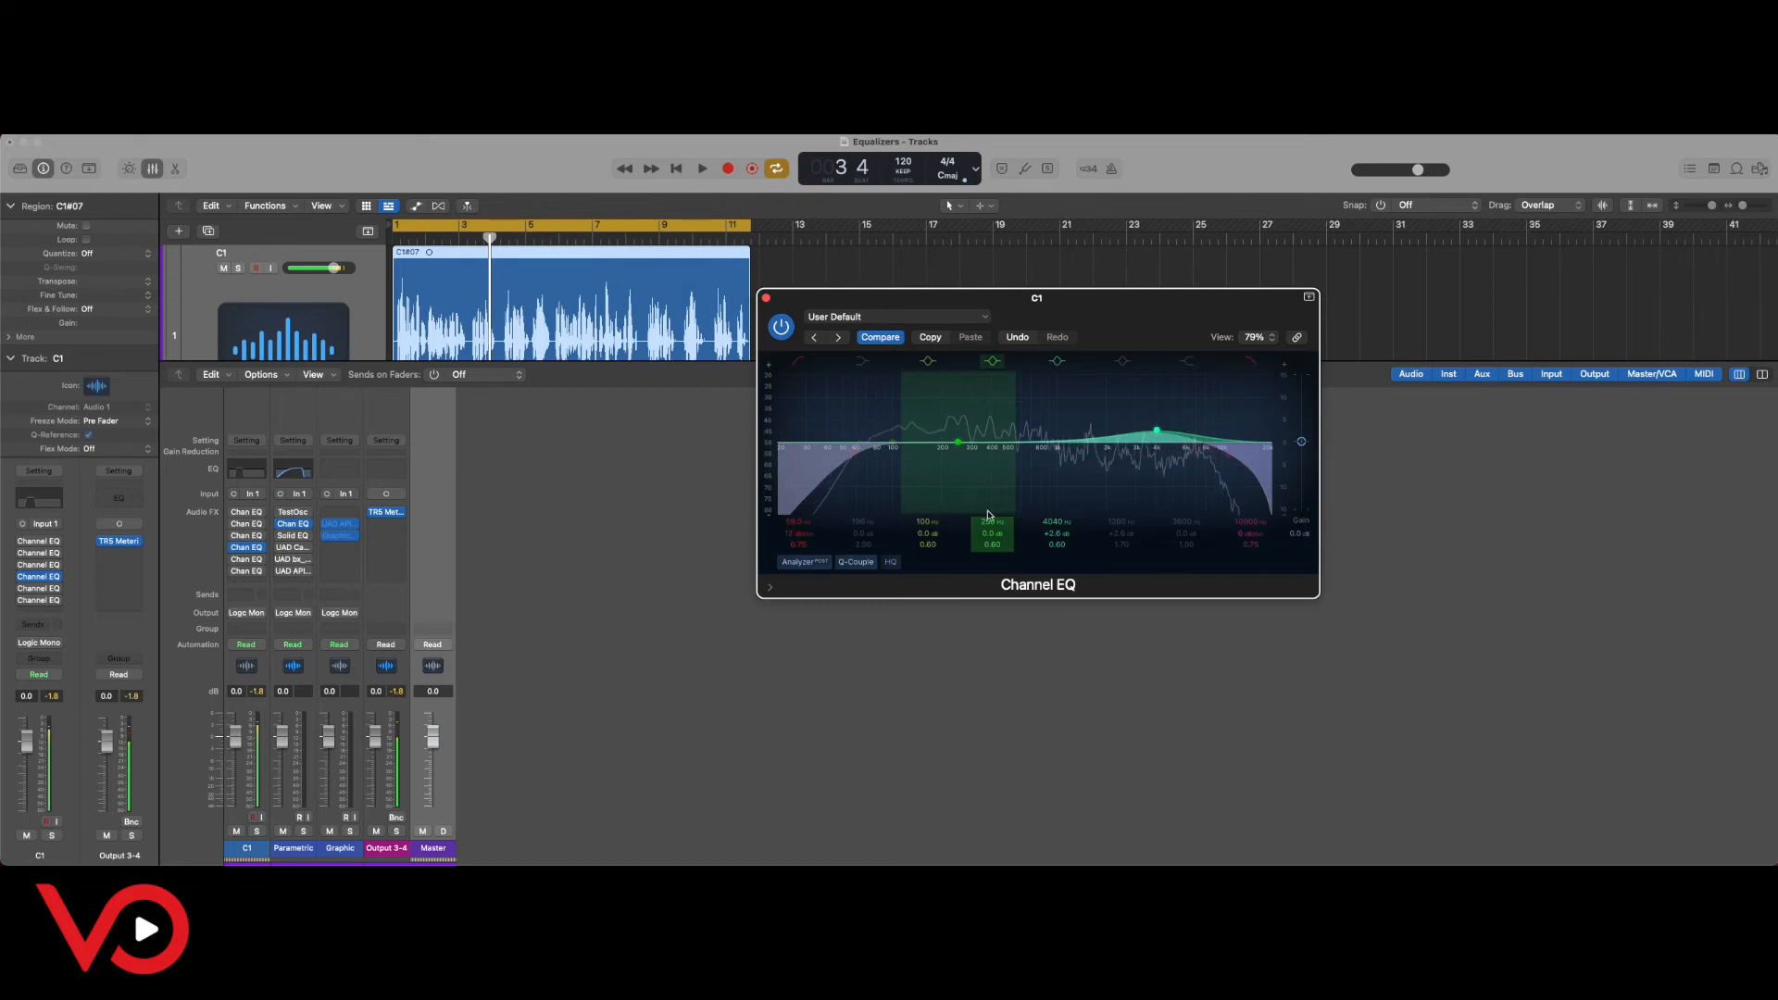
# Turn the 100 Hz band into a boost of about +1.8 dB at 280 Hz, and adjust the presence boost to about 4060 Hz at +2.7 dB.
pyautogui.moveTo(928, 523)
pyautogui.mouseDown()
pyautogui.moveTo(928, 437)
pyautogui.moveTo(928, 452)
pyautogui.mouseUp()
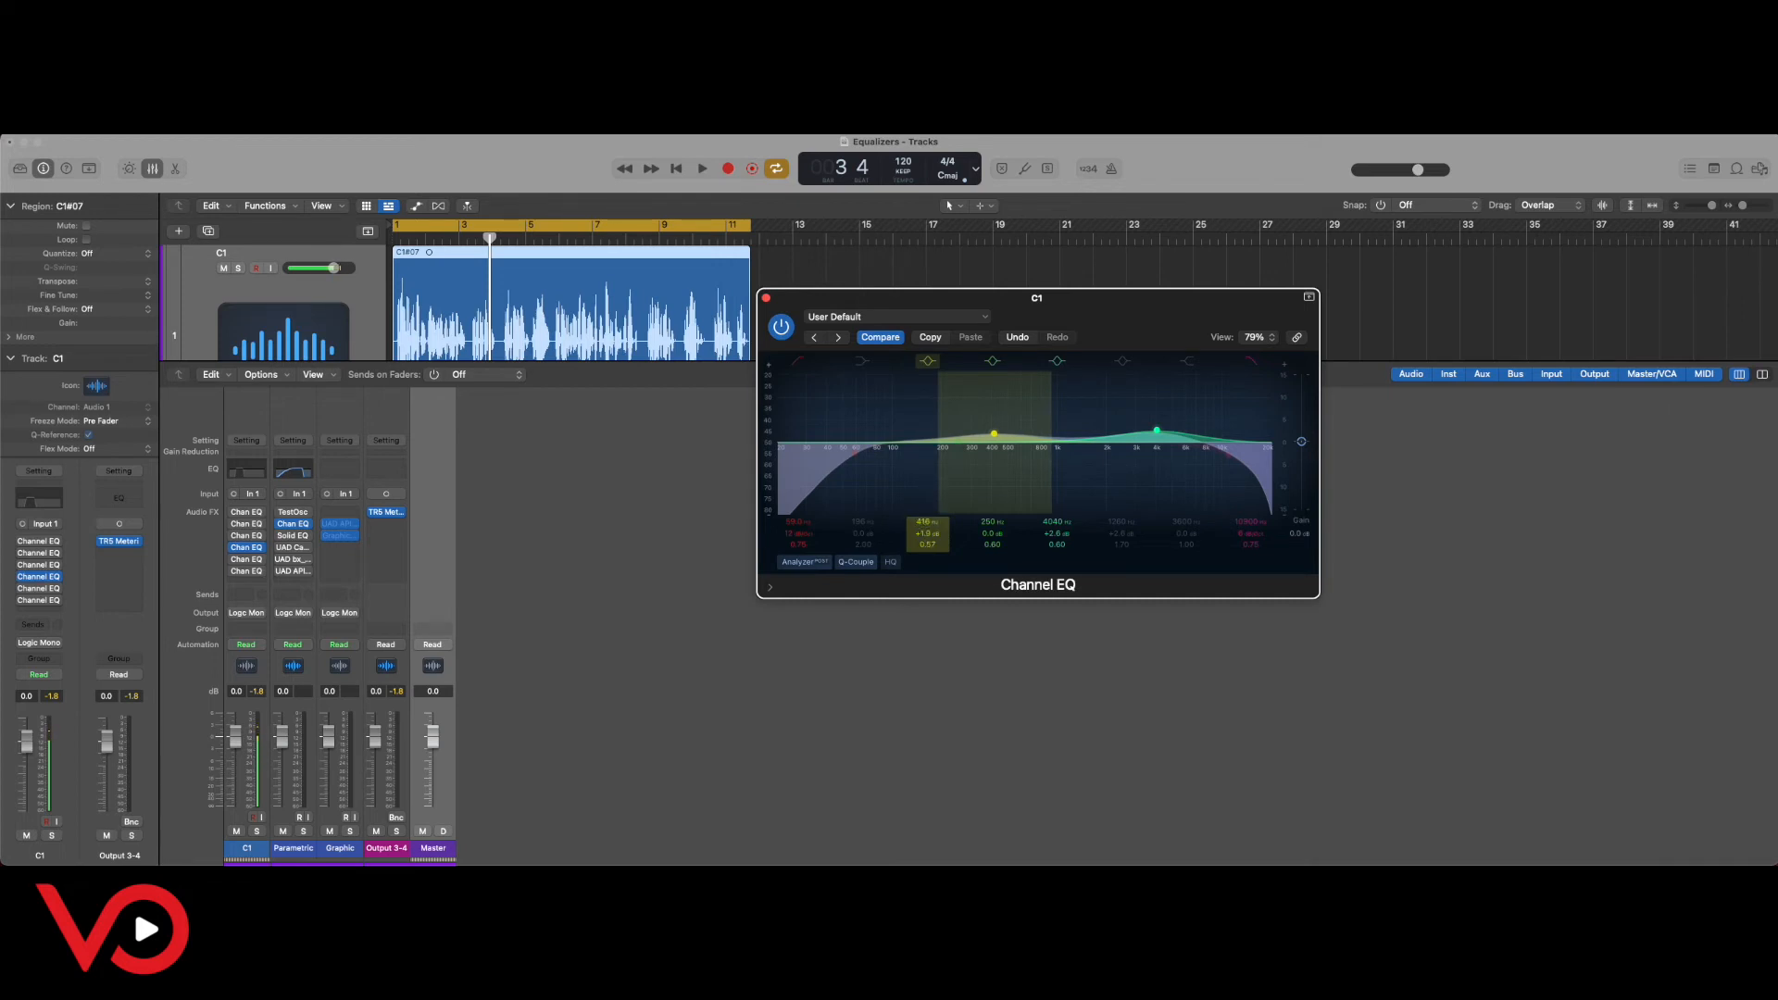
pyautogui.moveTo(928, 523); pyautogui.dragTo(928, 527)
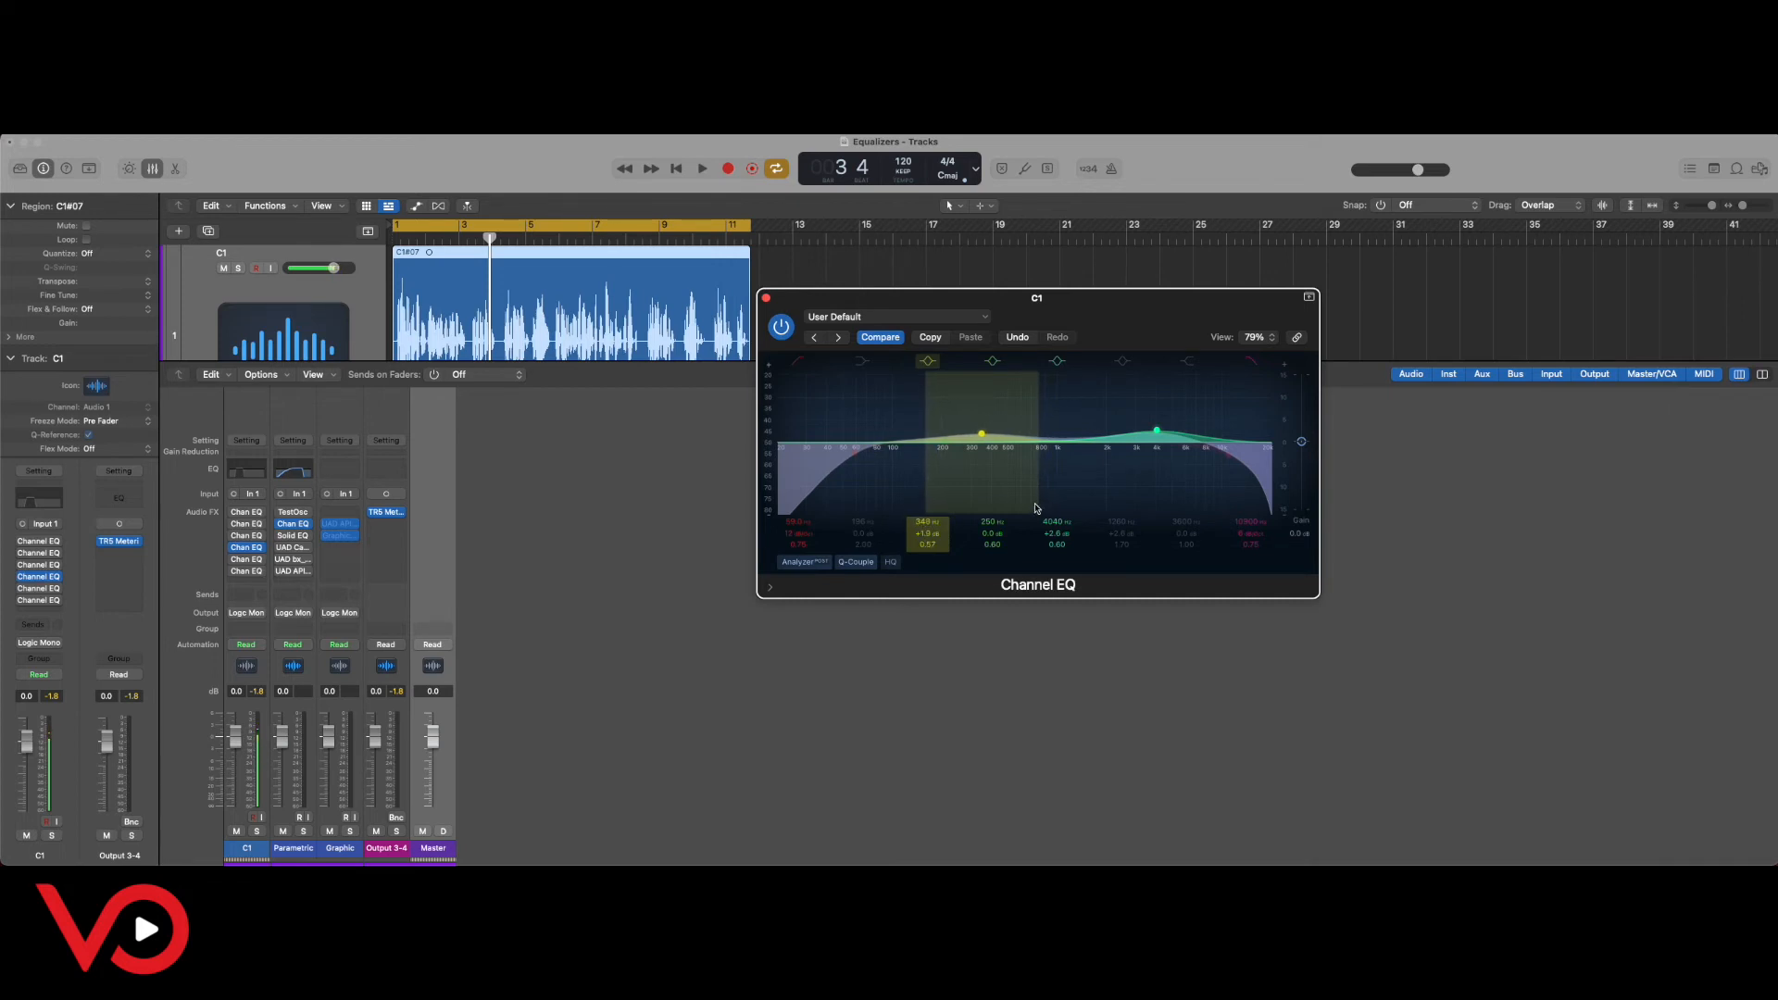
pyautogui.moveTo(928, 522); pyautogui.dragTo(927, 530)
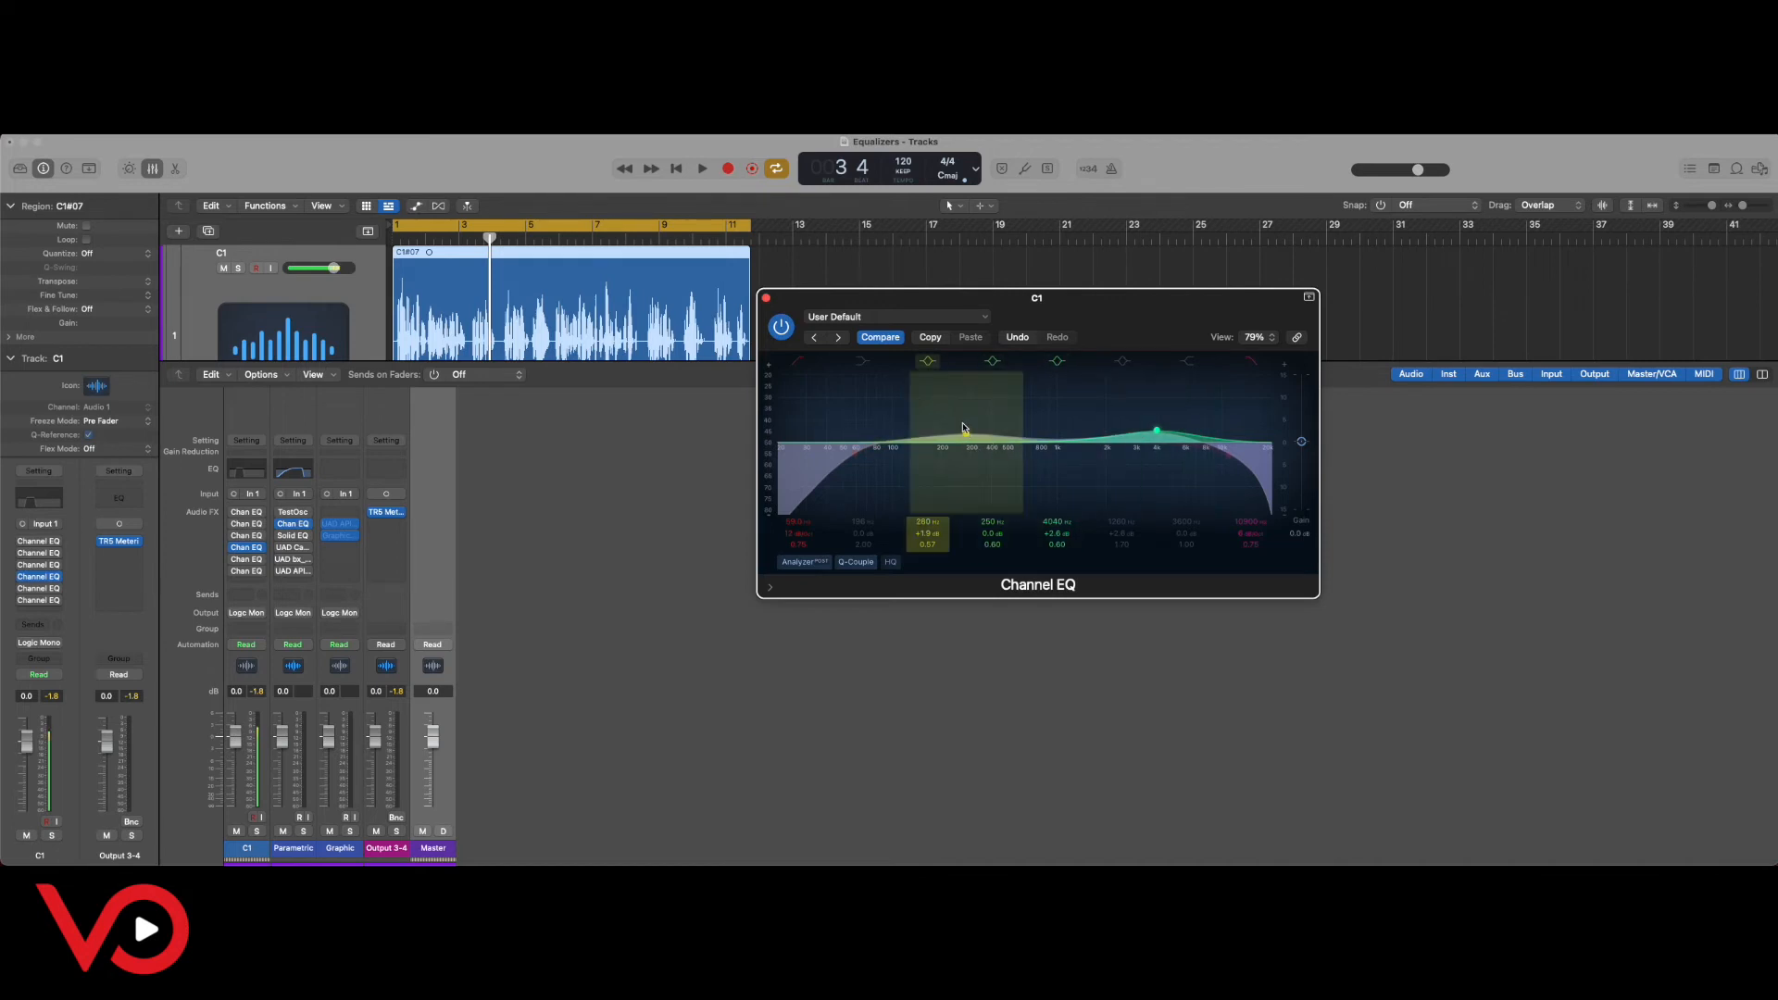
pyautogui.moveTo(1073, 456); pyautogui.dragTo(1073, 454)
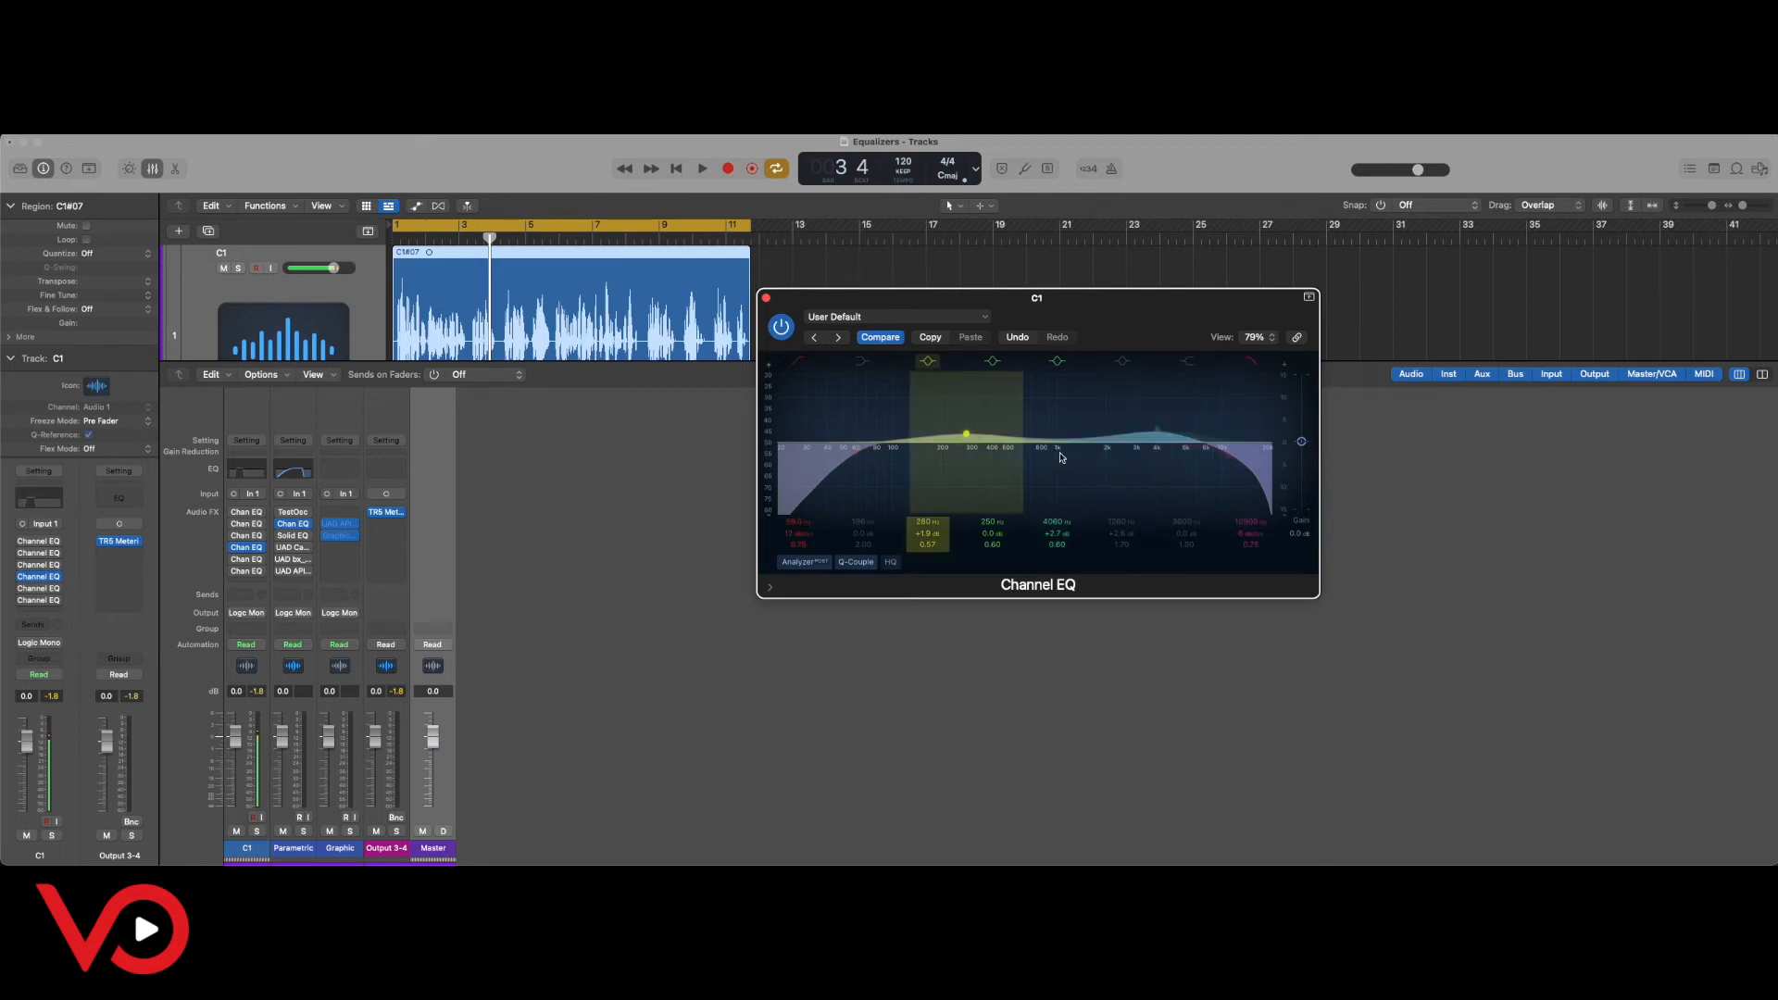
# Play the voice and repeatedly compare it with the EQ active and bypassed.
pyautogui.press('space')
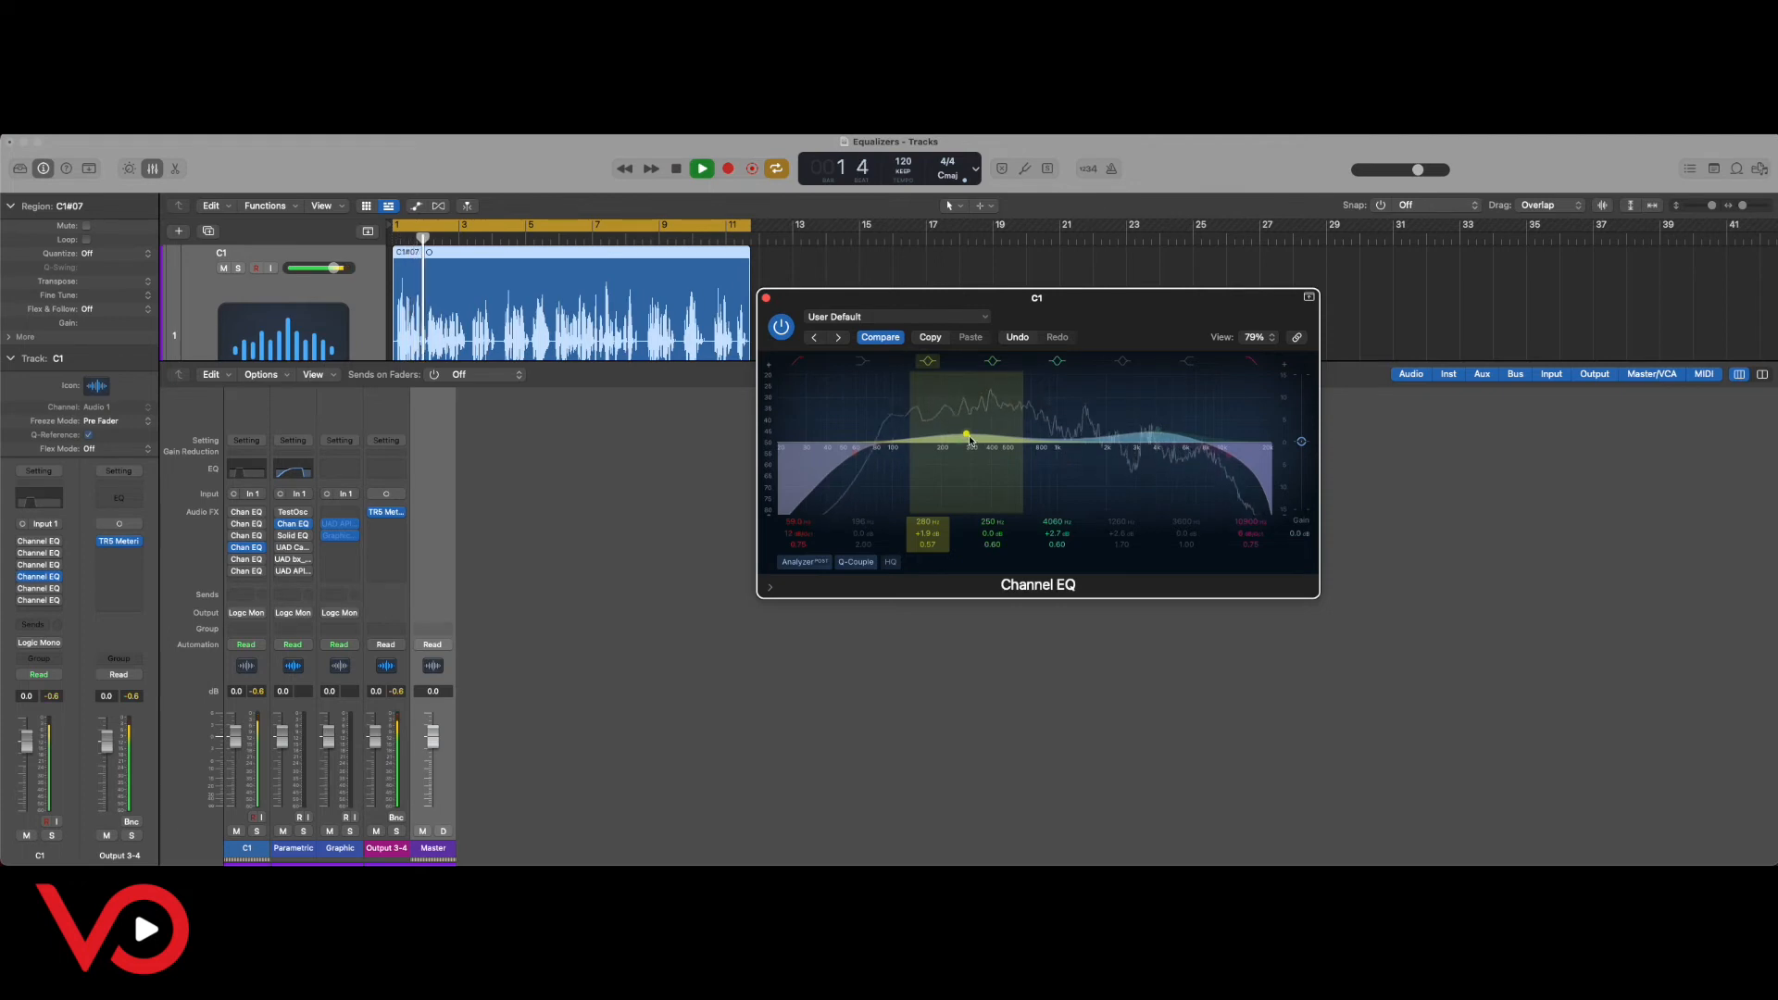
pyautogui.click(780, 329)
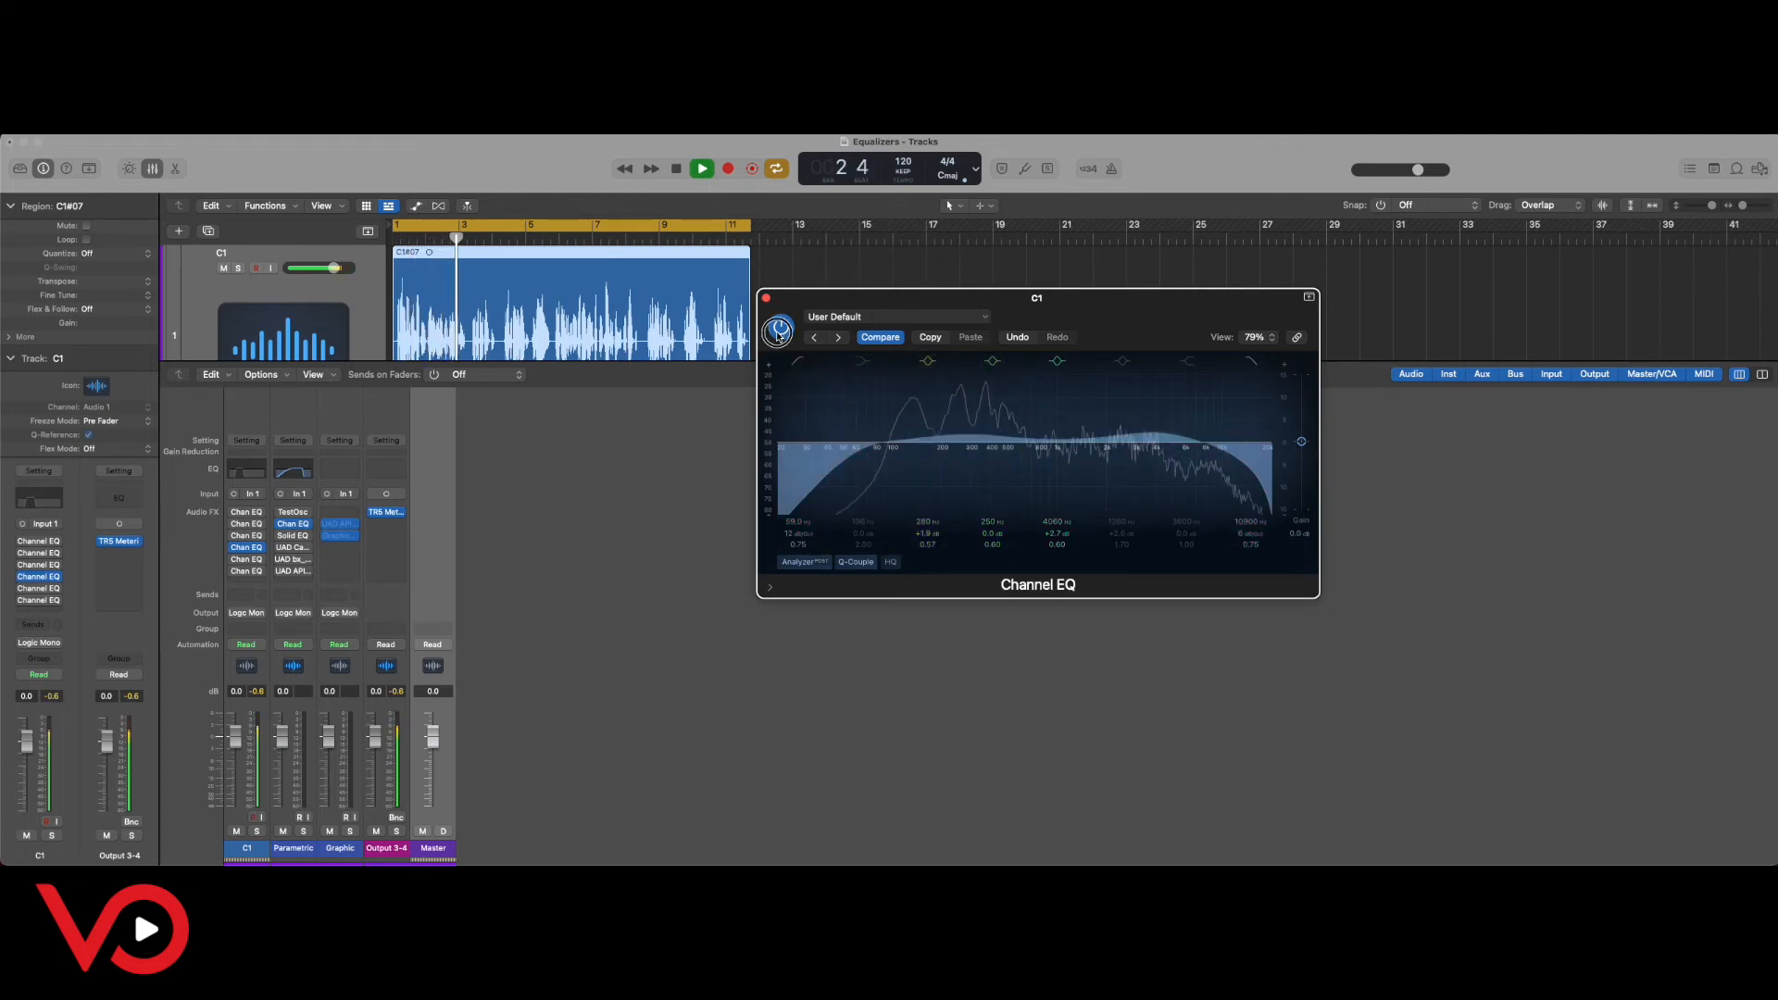
pyautogui.click(780, 330)
pyautogui.click(780, 329)
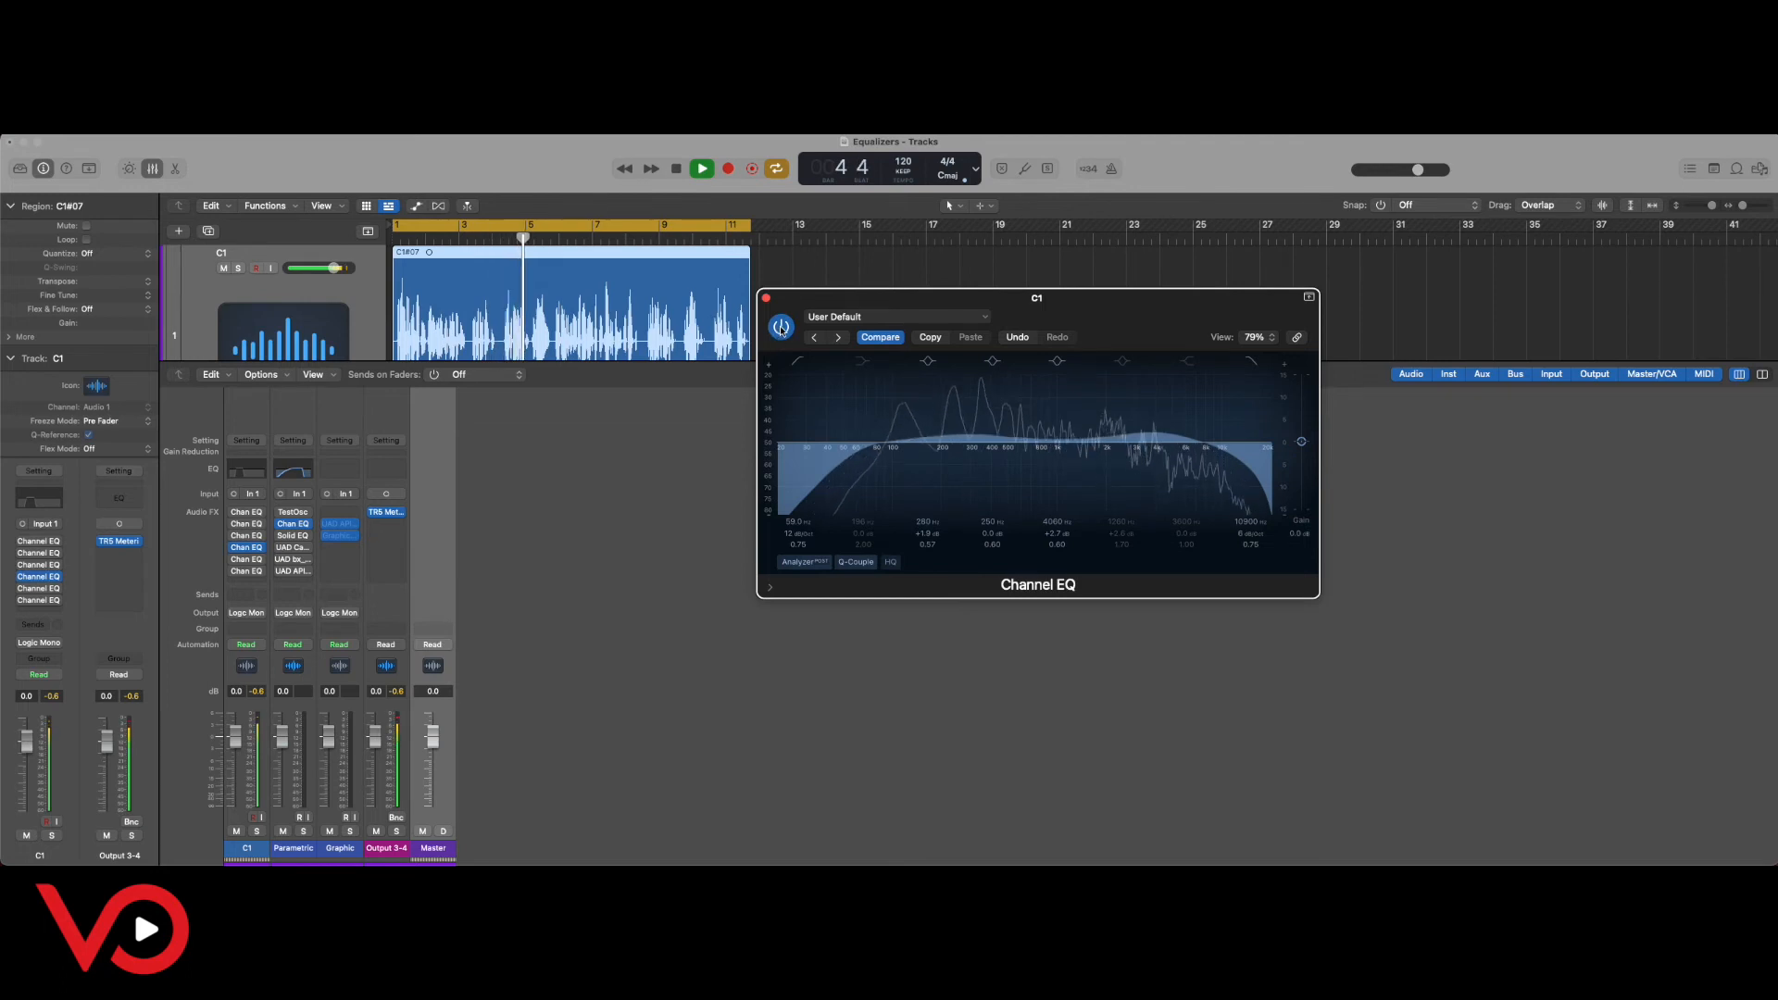
pyautogui.click(781, 329)
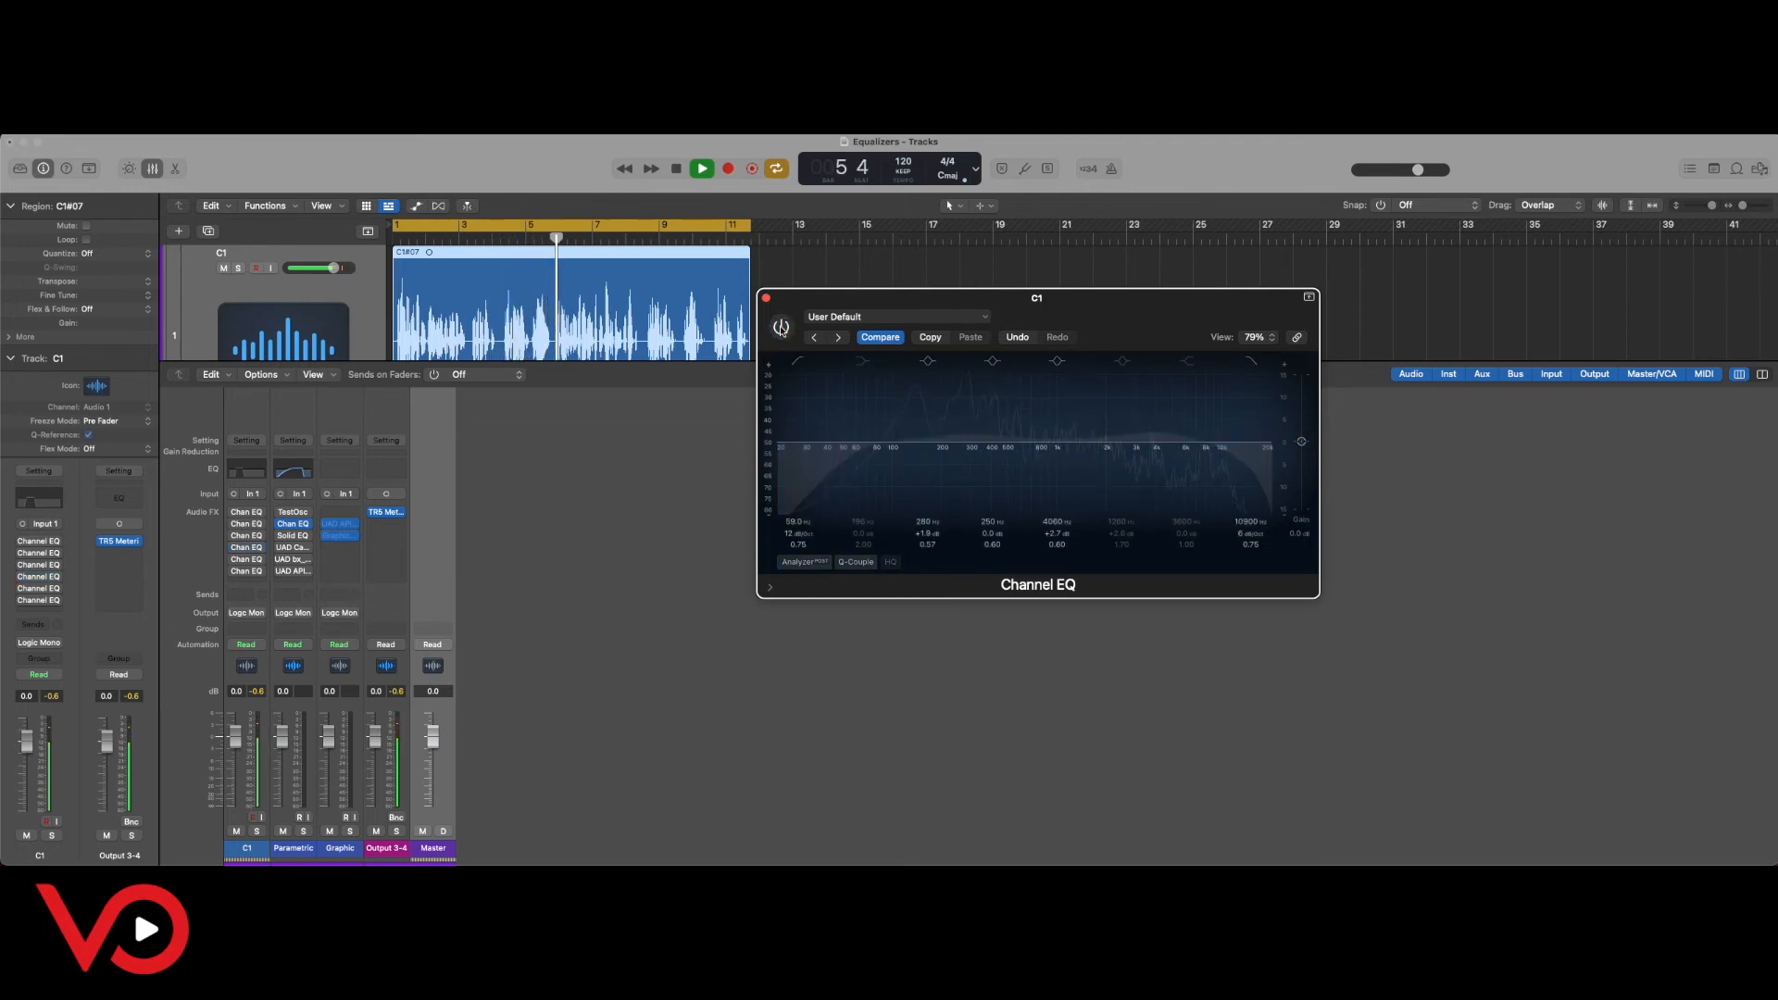
pyautogui.click(781, 330)
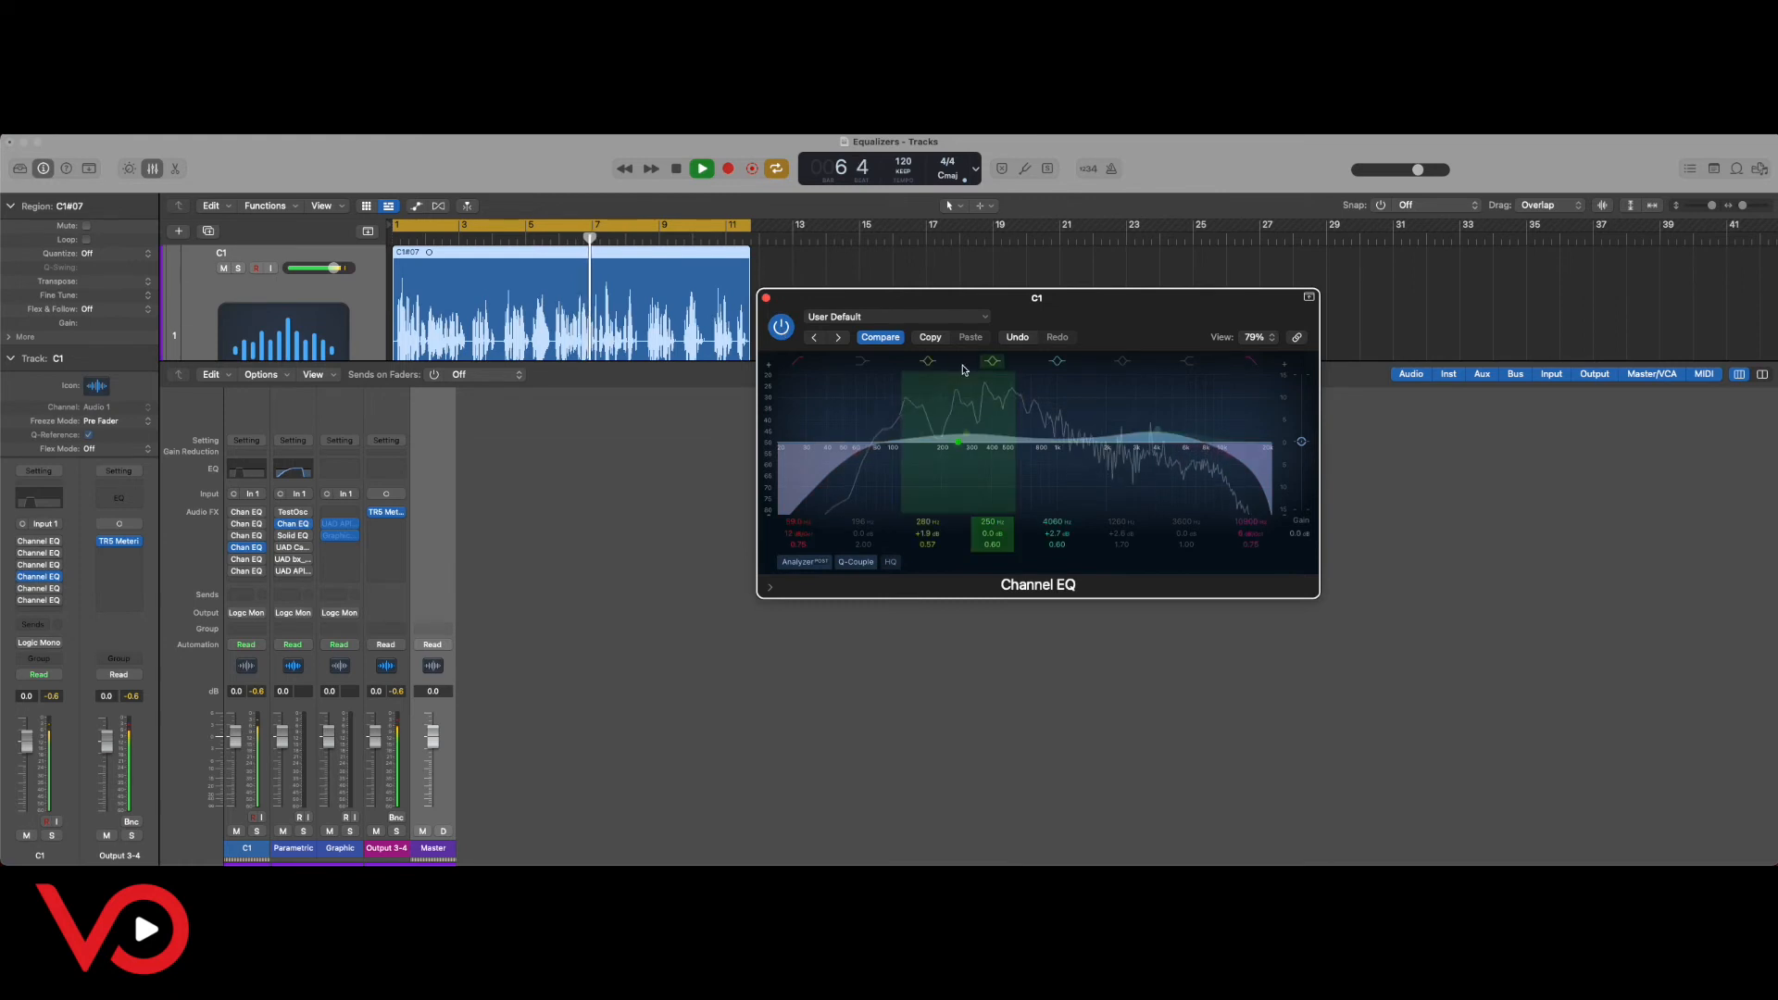
pyautogui.click(783, 327)
pyautogui.click(784, 329)
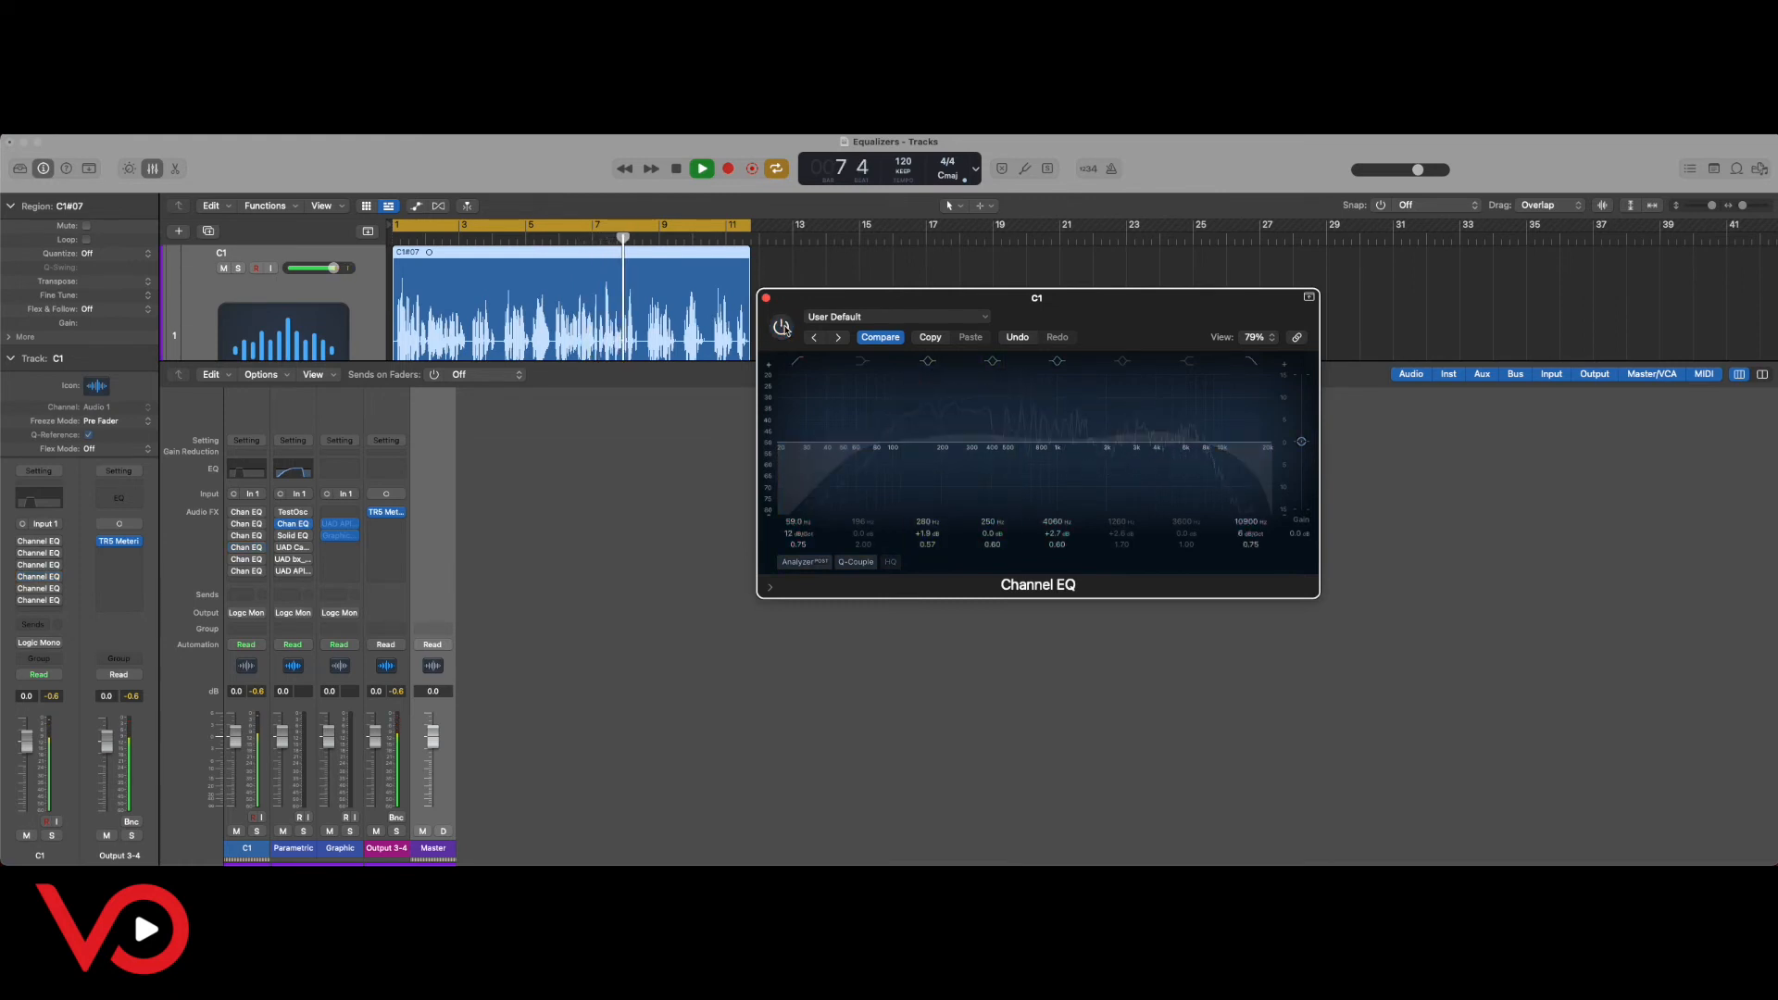
# Raise the low-mid boost to about +3.2 dB near 278 Hz, and compare the voice with the EQ active and bypassed.
pyautogui.press('space')
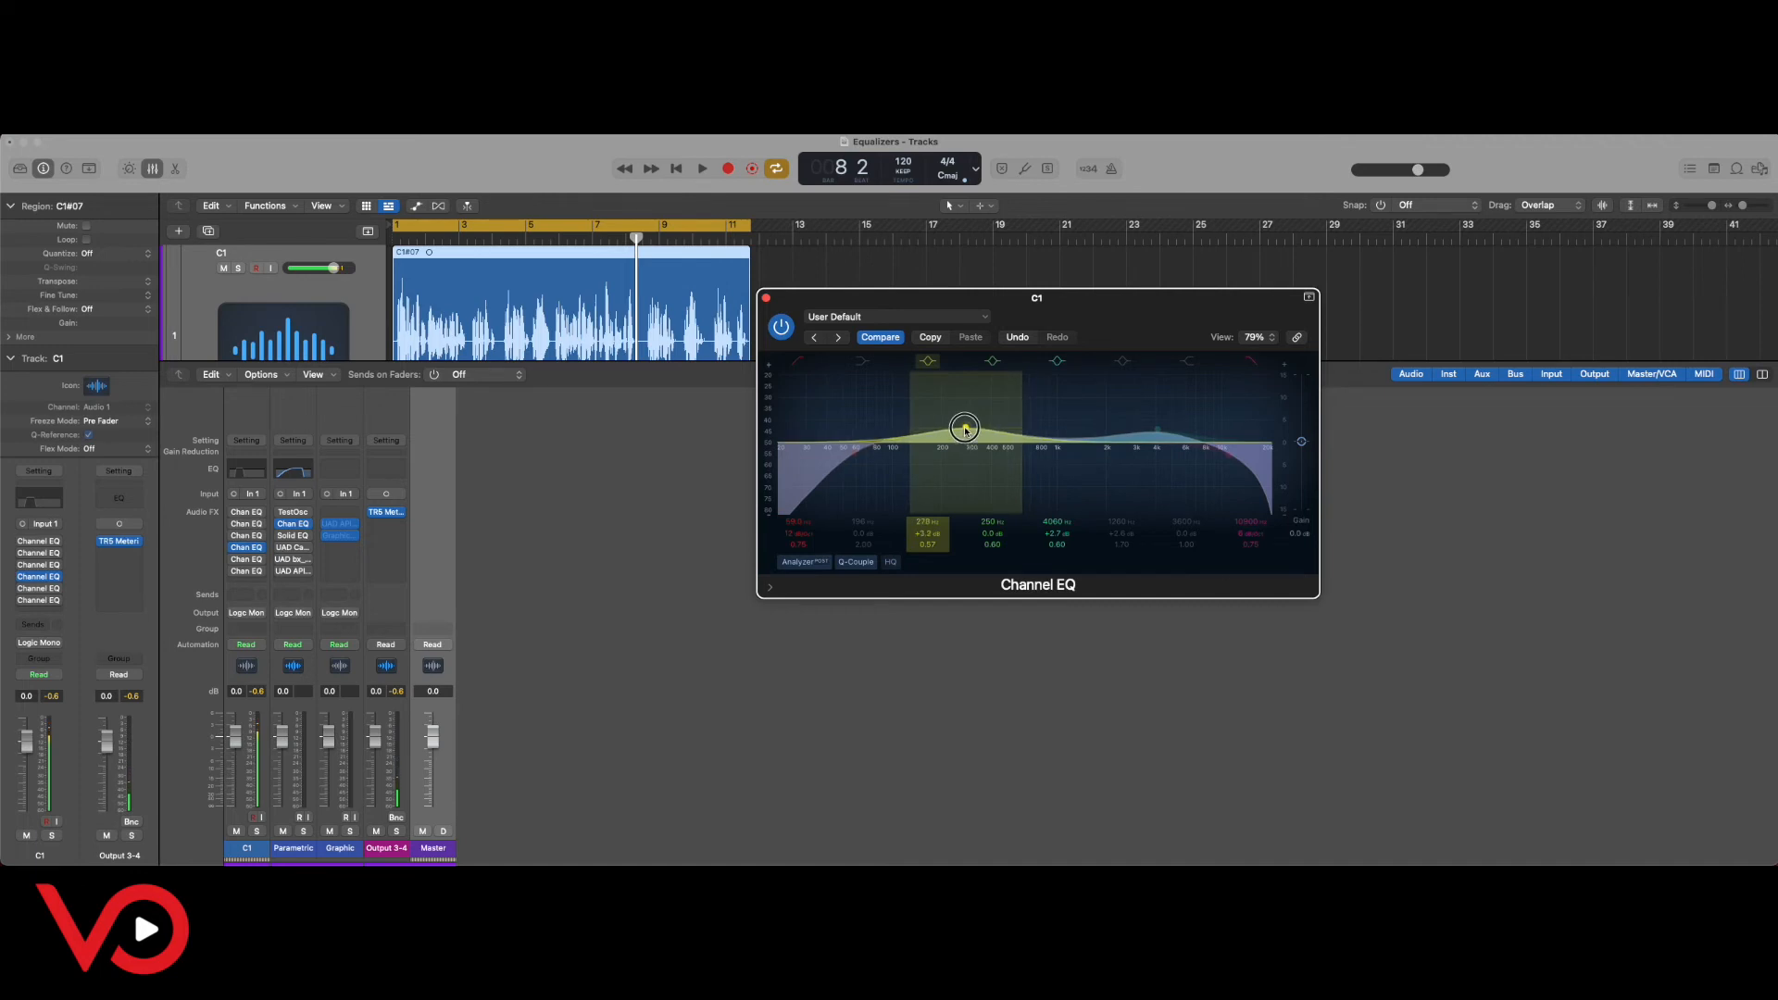
pyautogui.press('space')
pyautogui.click(781, 329)
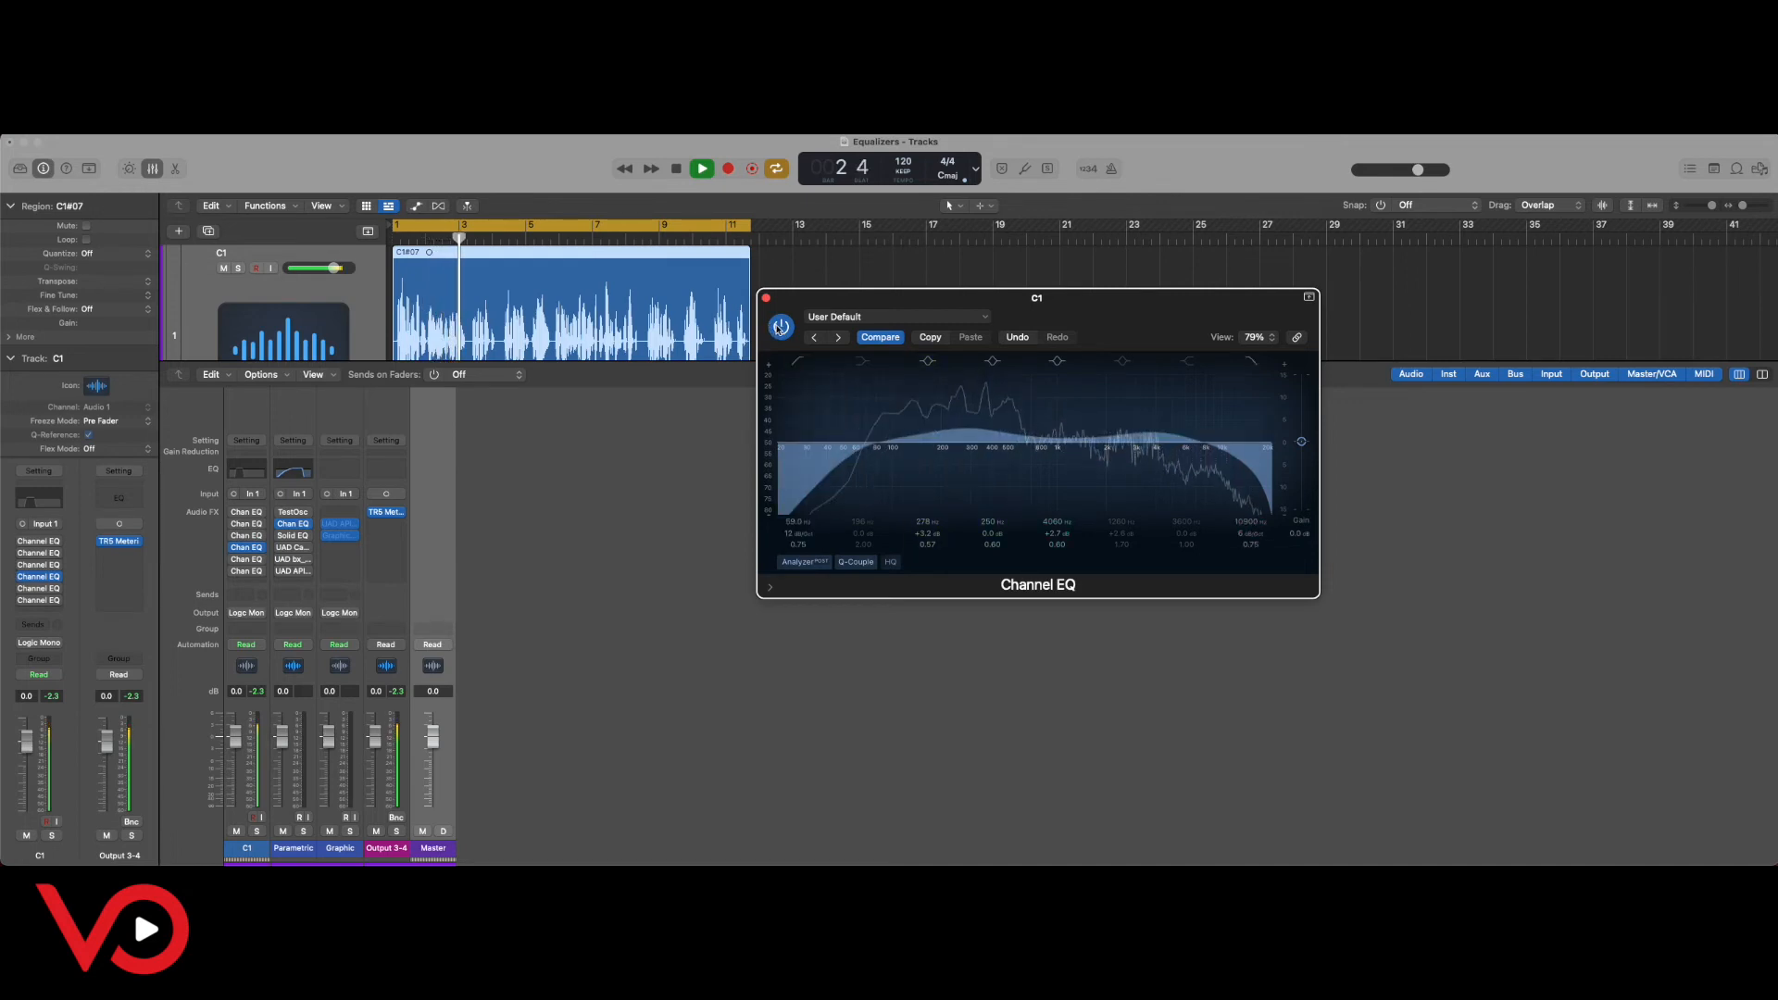
pyautogui.click(781, 328)
pyautogui.press('space')
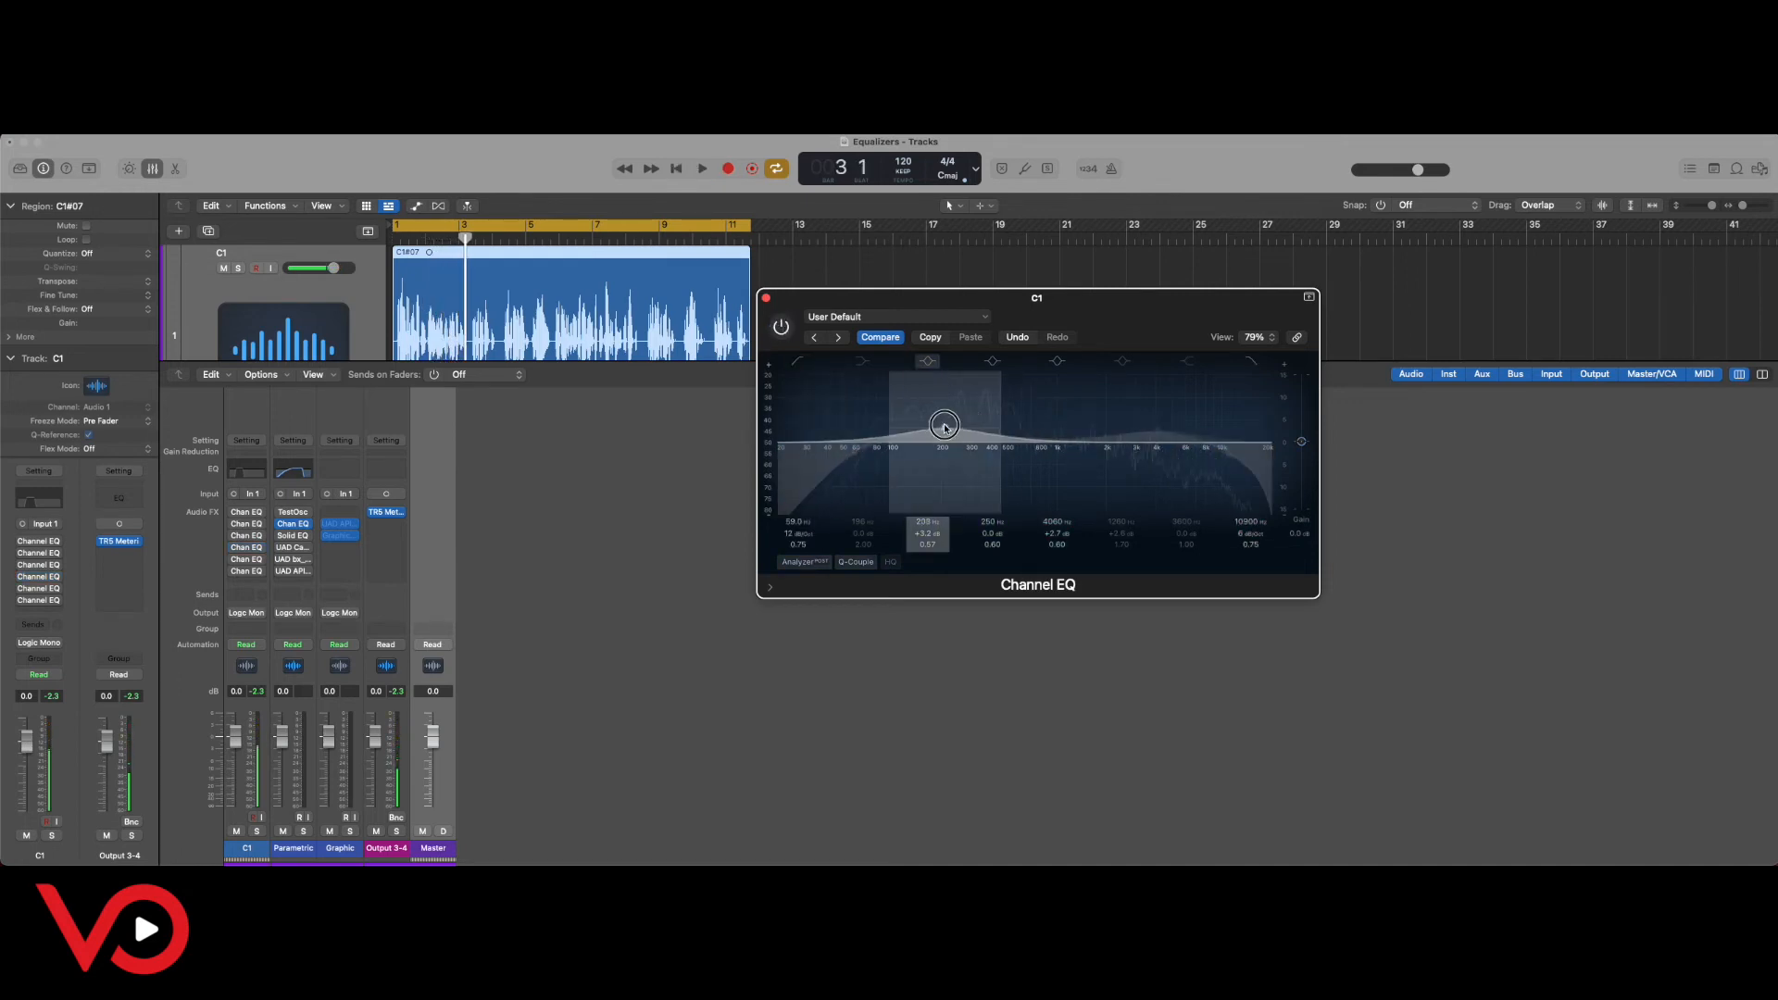
# Shift the low-mid boost down to about 169 Hz, and play the voice with the EQ active.
pyautogui.click(781, 327)
pyautogui.press('space')
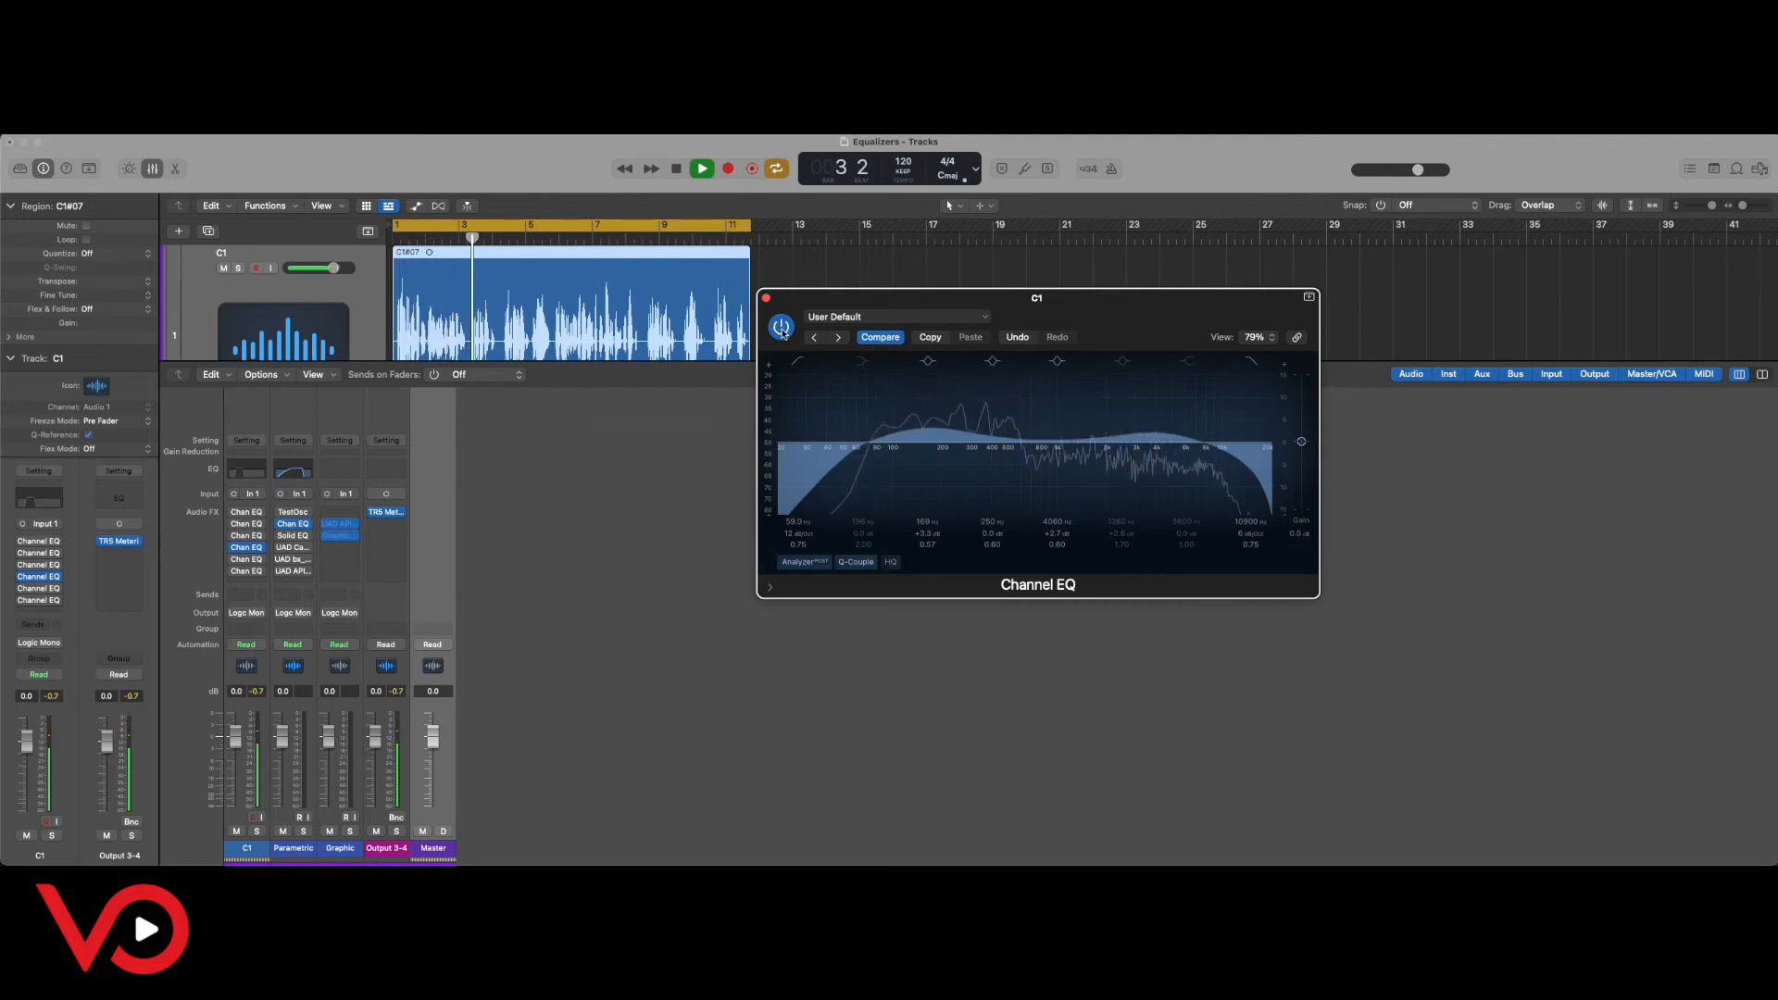
pyautogui.press('space')
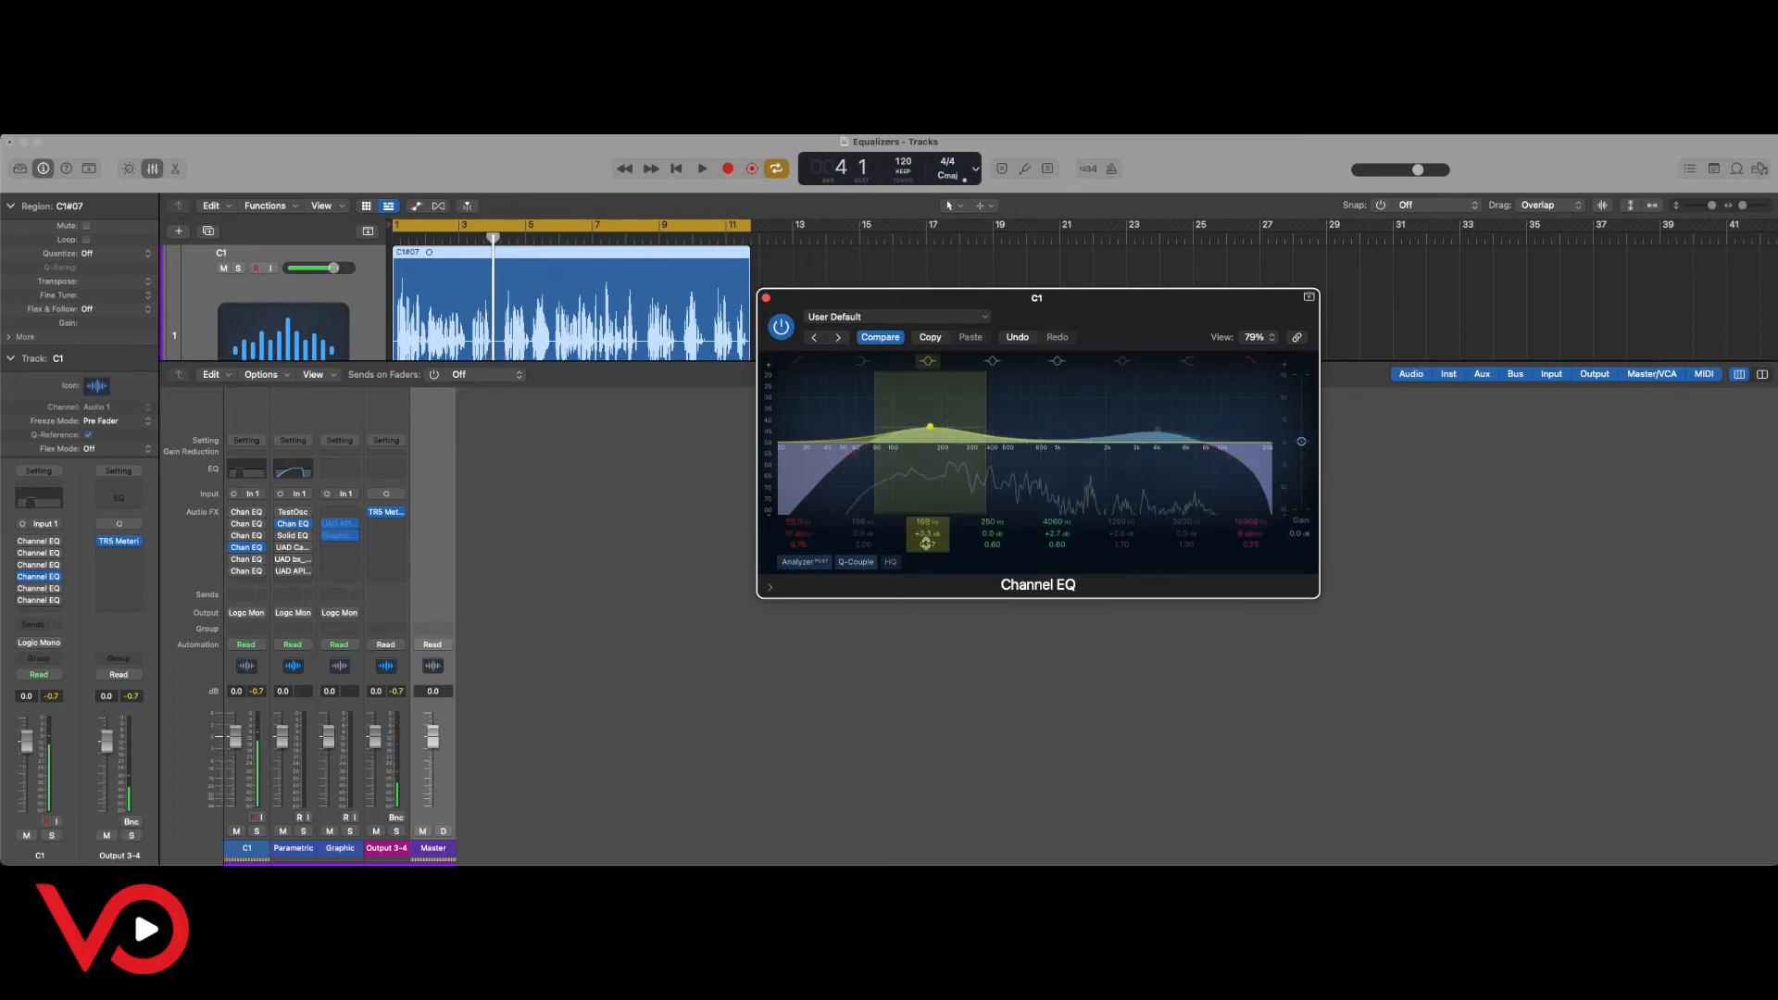
# Narrow the 169 Hz boost to a Q of about 0.93, and compare the voice from the start with the EQ bypassed and active.
pyautogui.moveTo(926, 547); pyautogui.dragTo(925, 547)
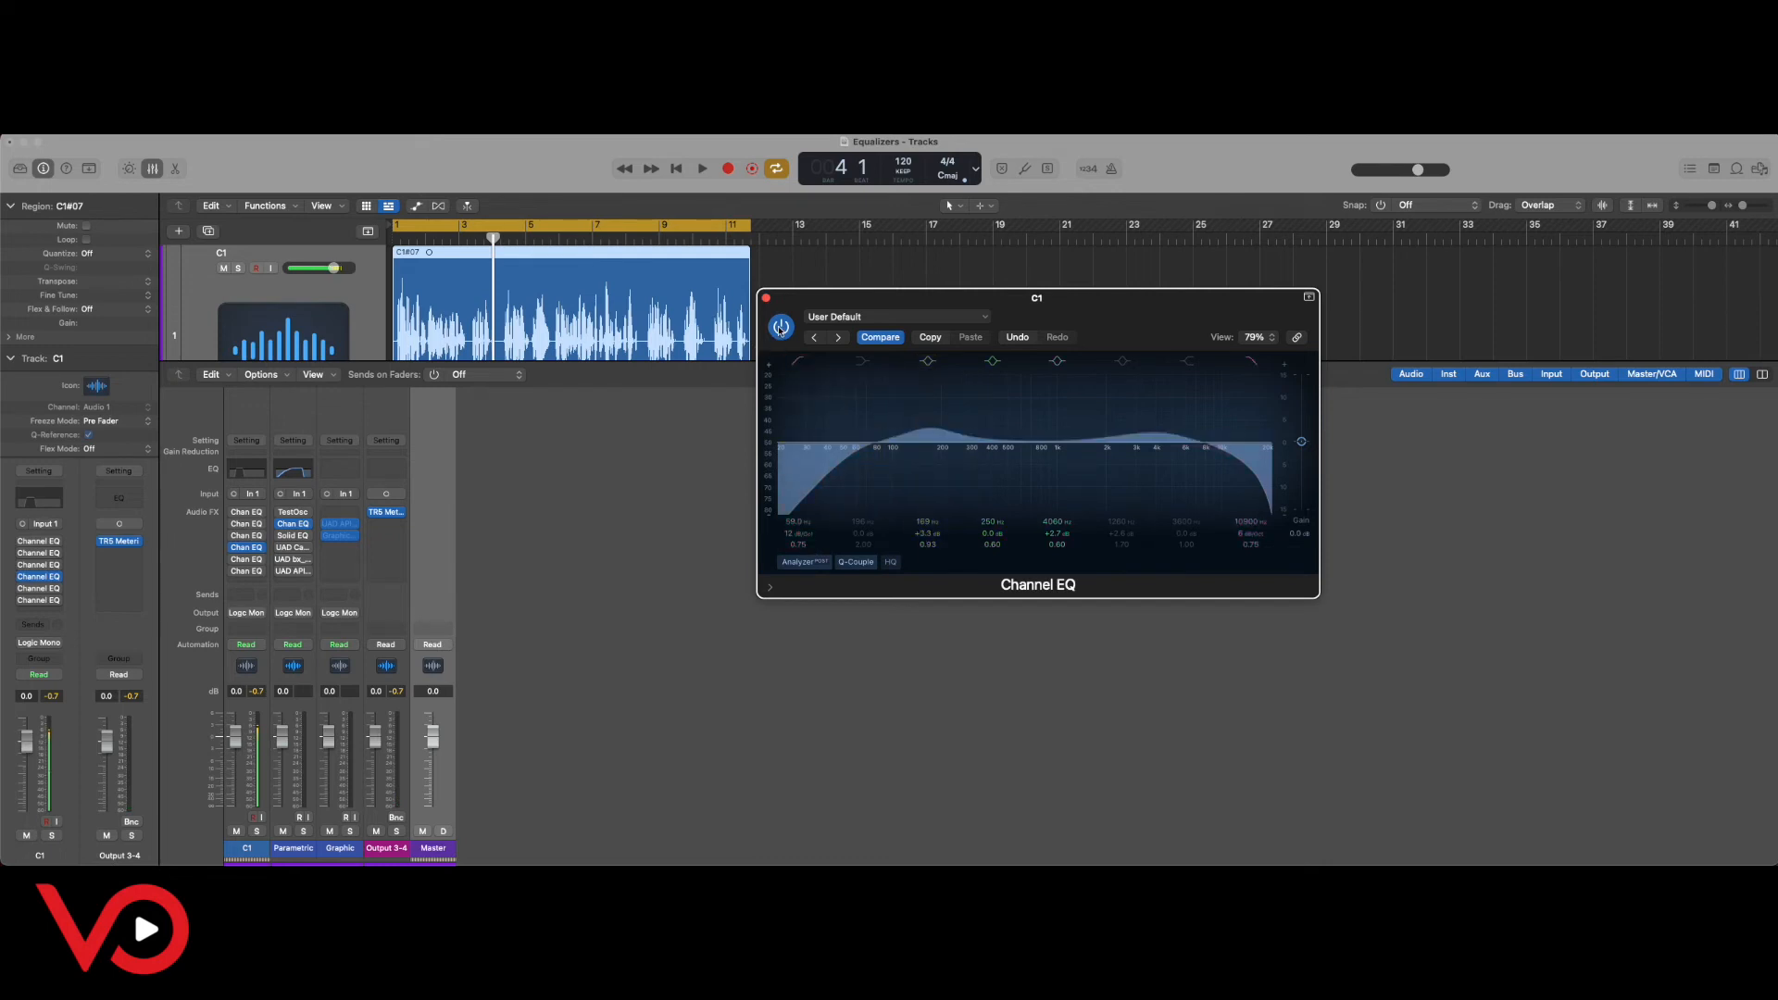
pyautogui.press('Return')
pyautogui.press('space')
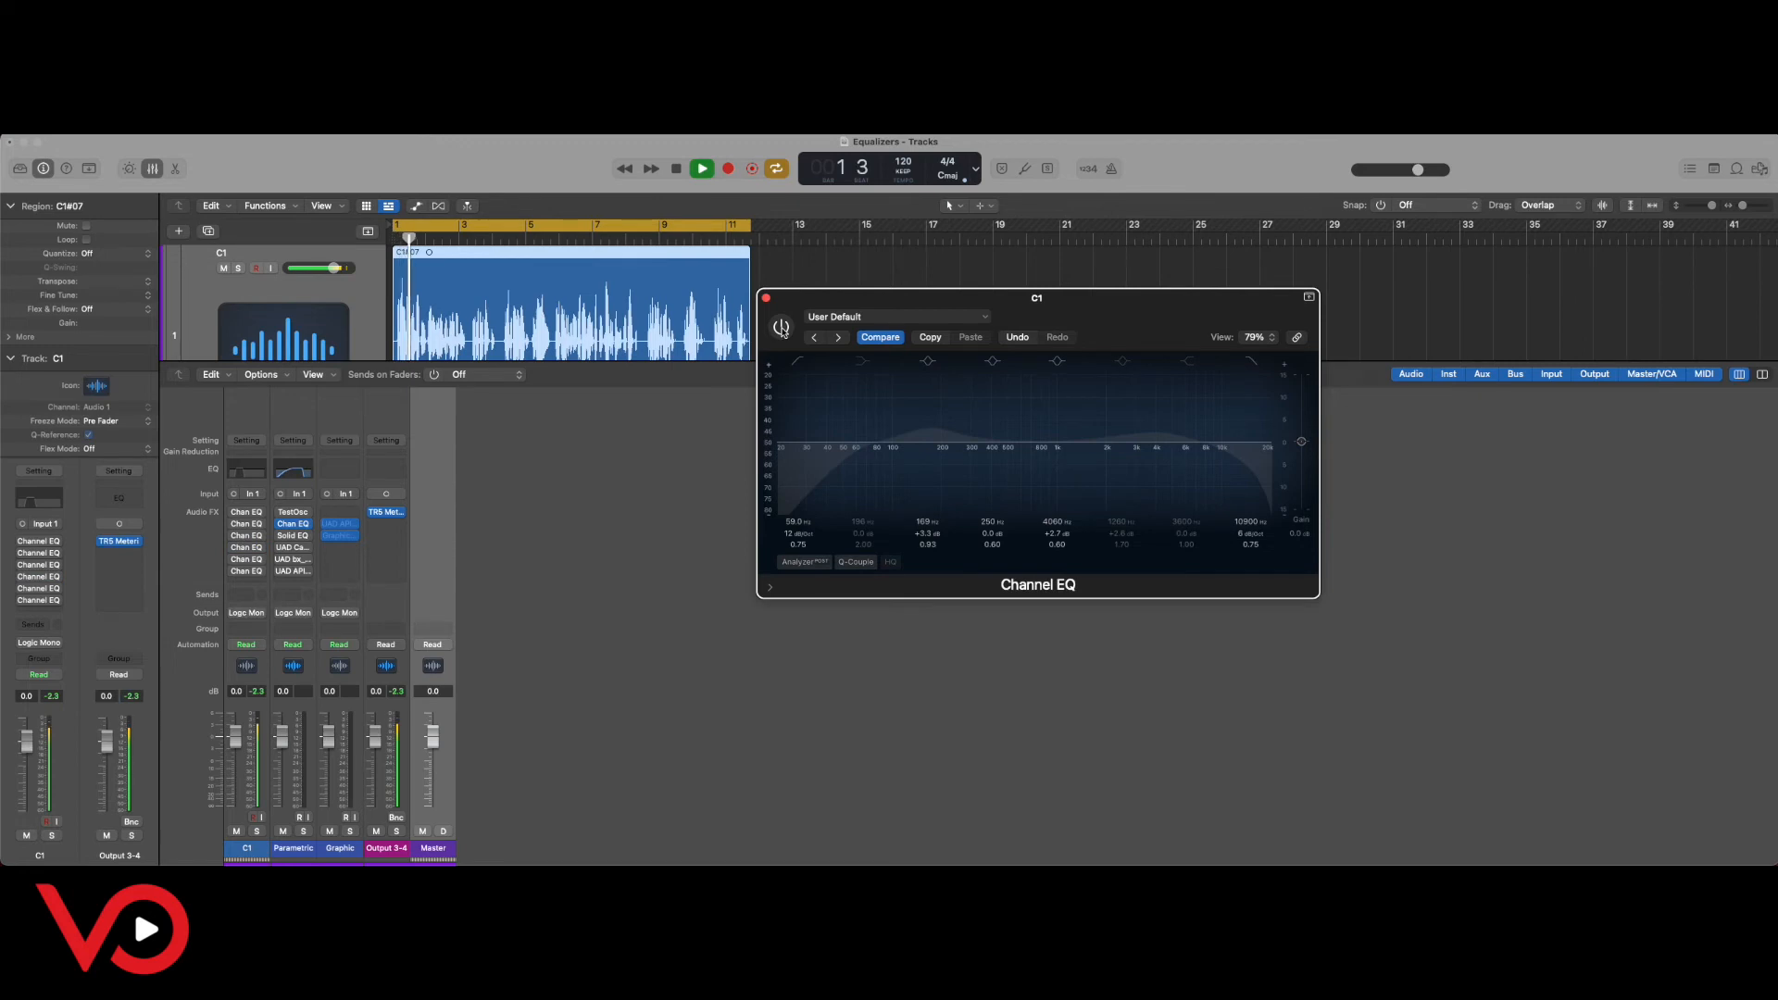
pyautogui.press('space')
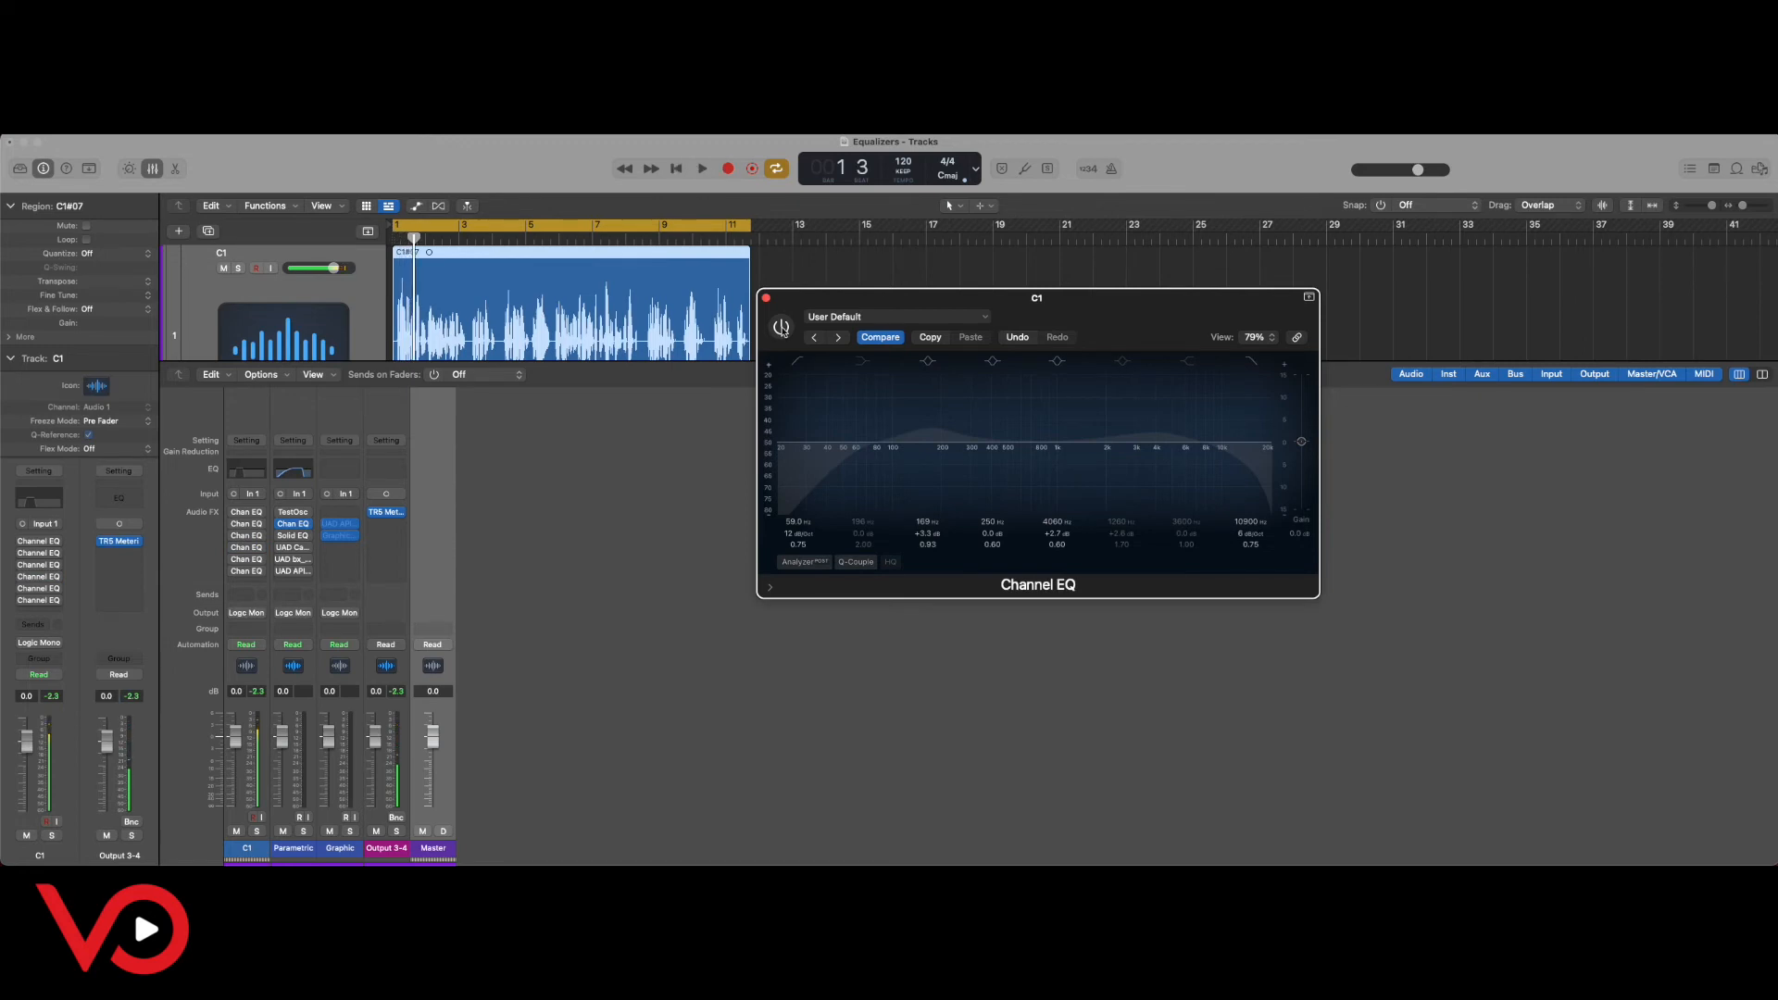
pyautogui.press('Return')
pyautogui.press('space')
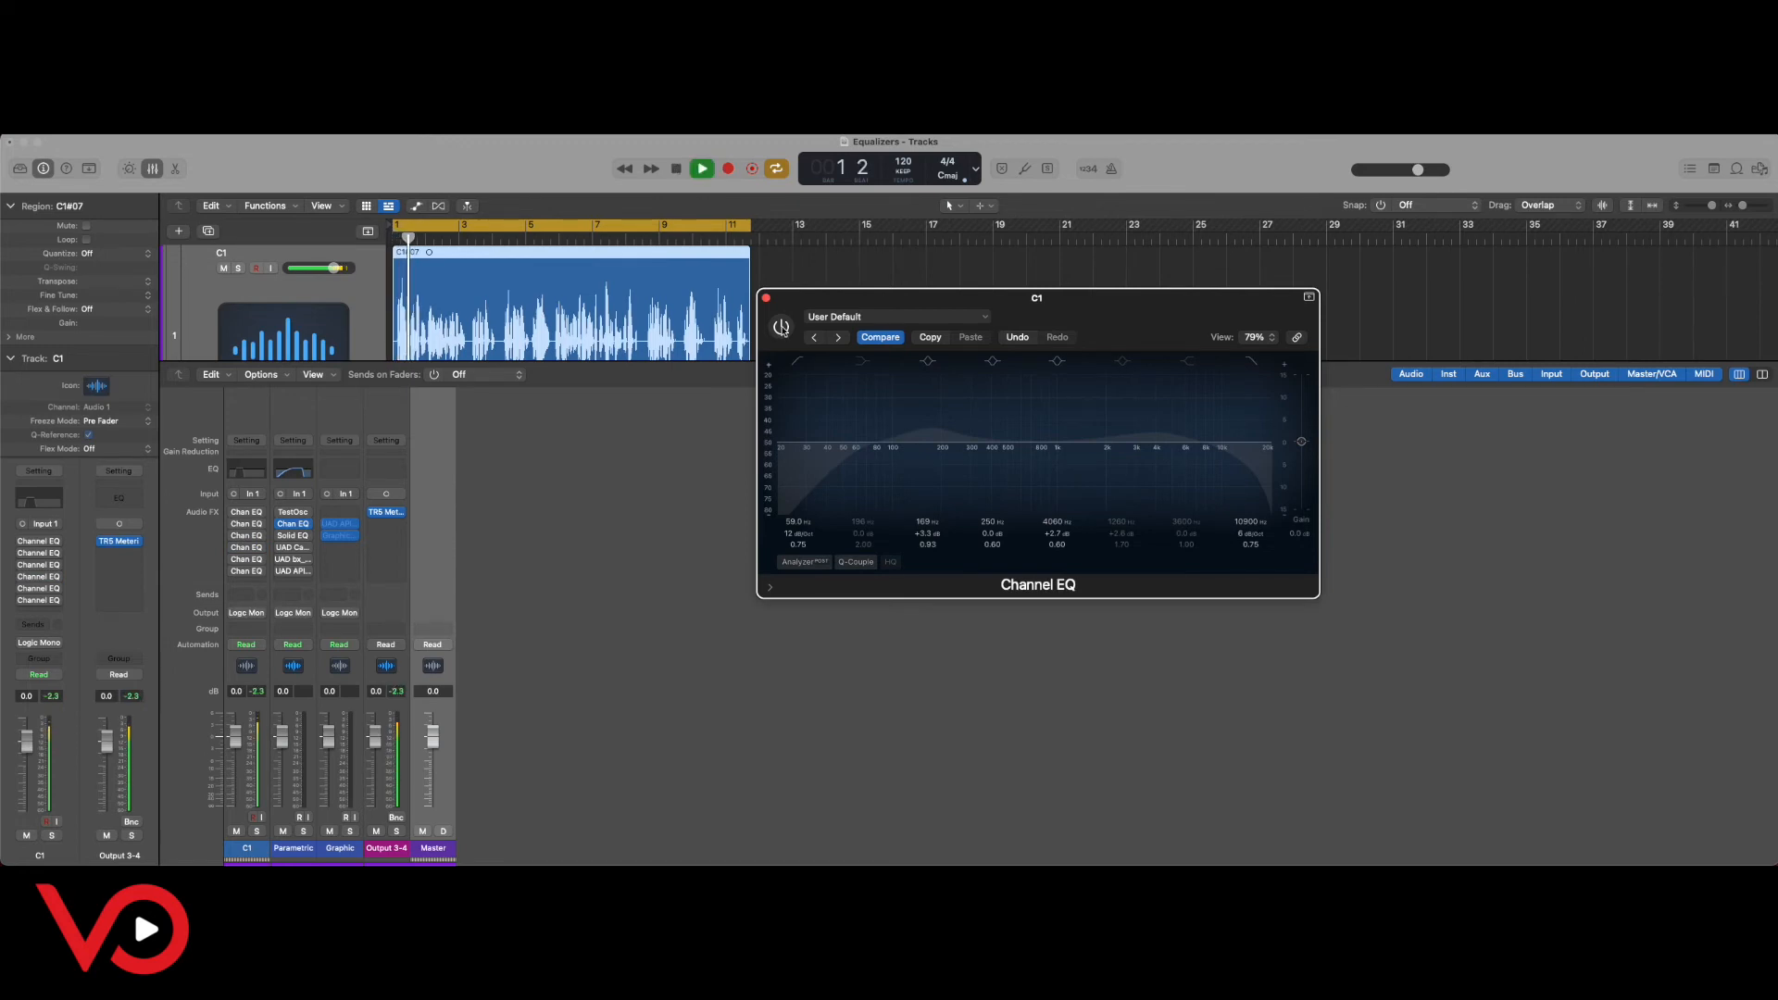
pyautogui.click(781, 327)
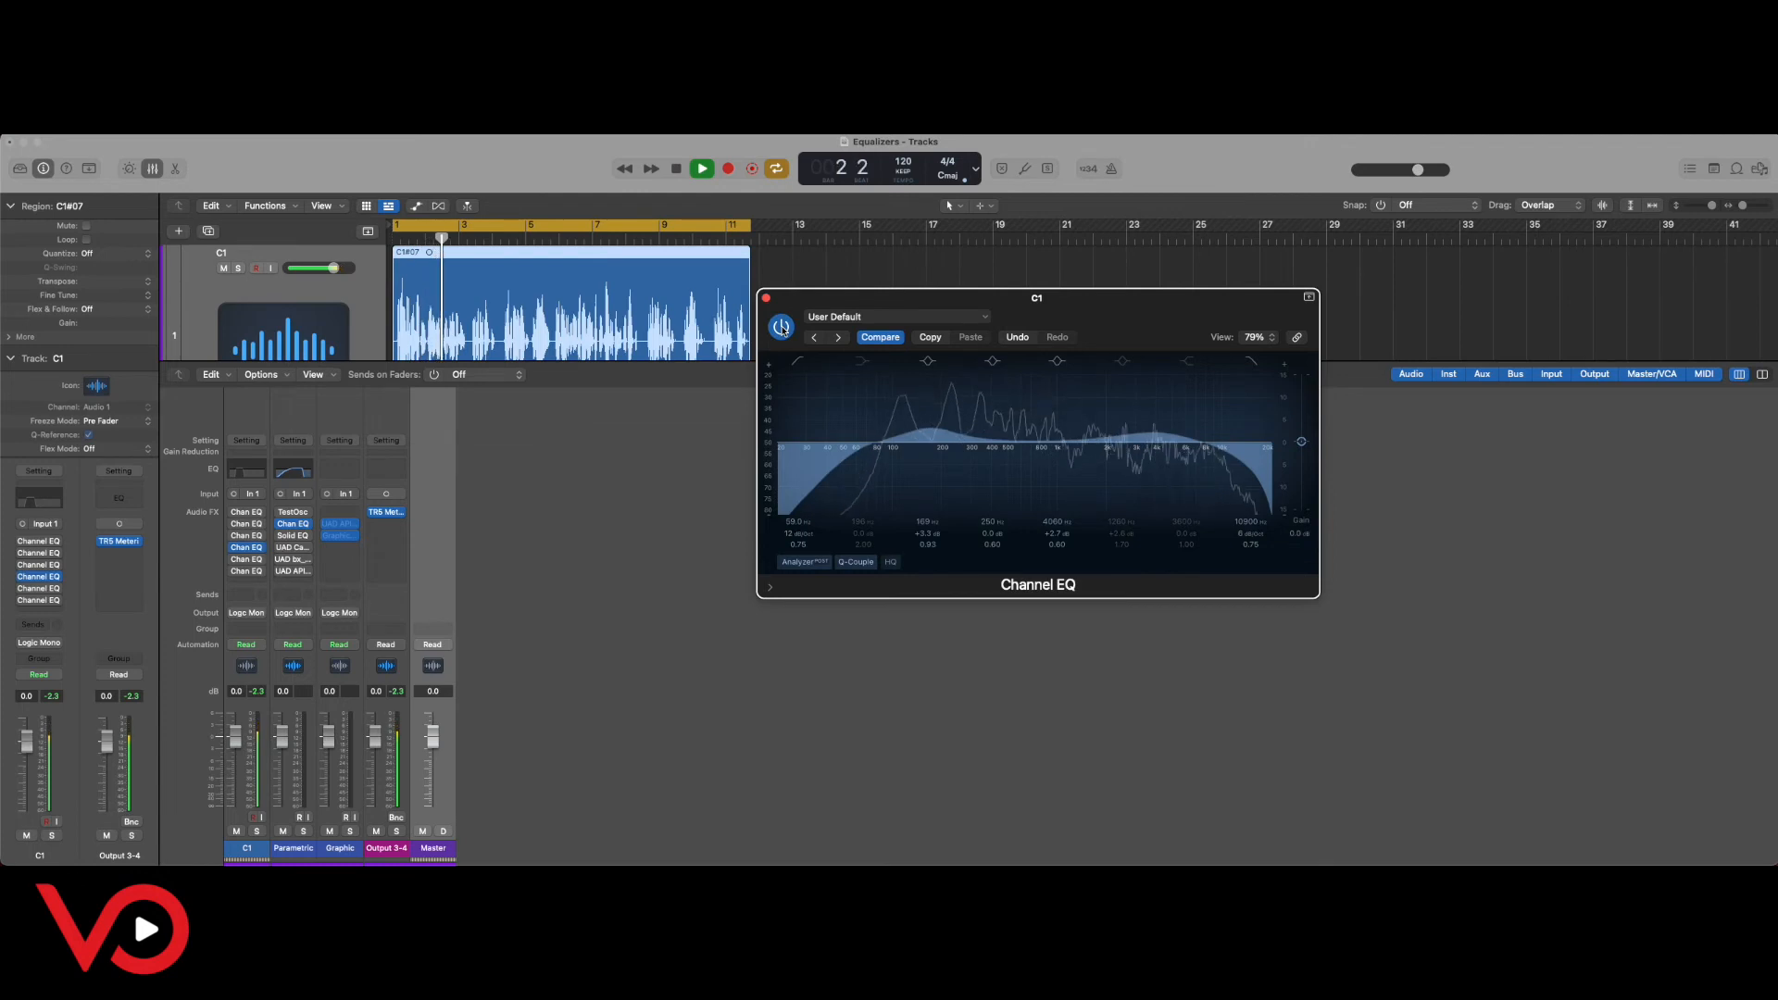
pyautogui.click(780, 327)
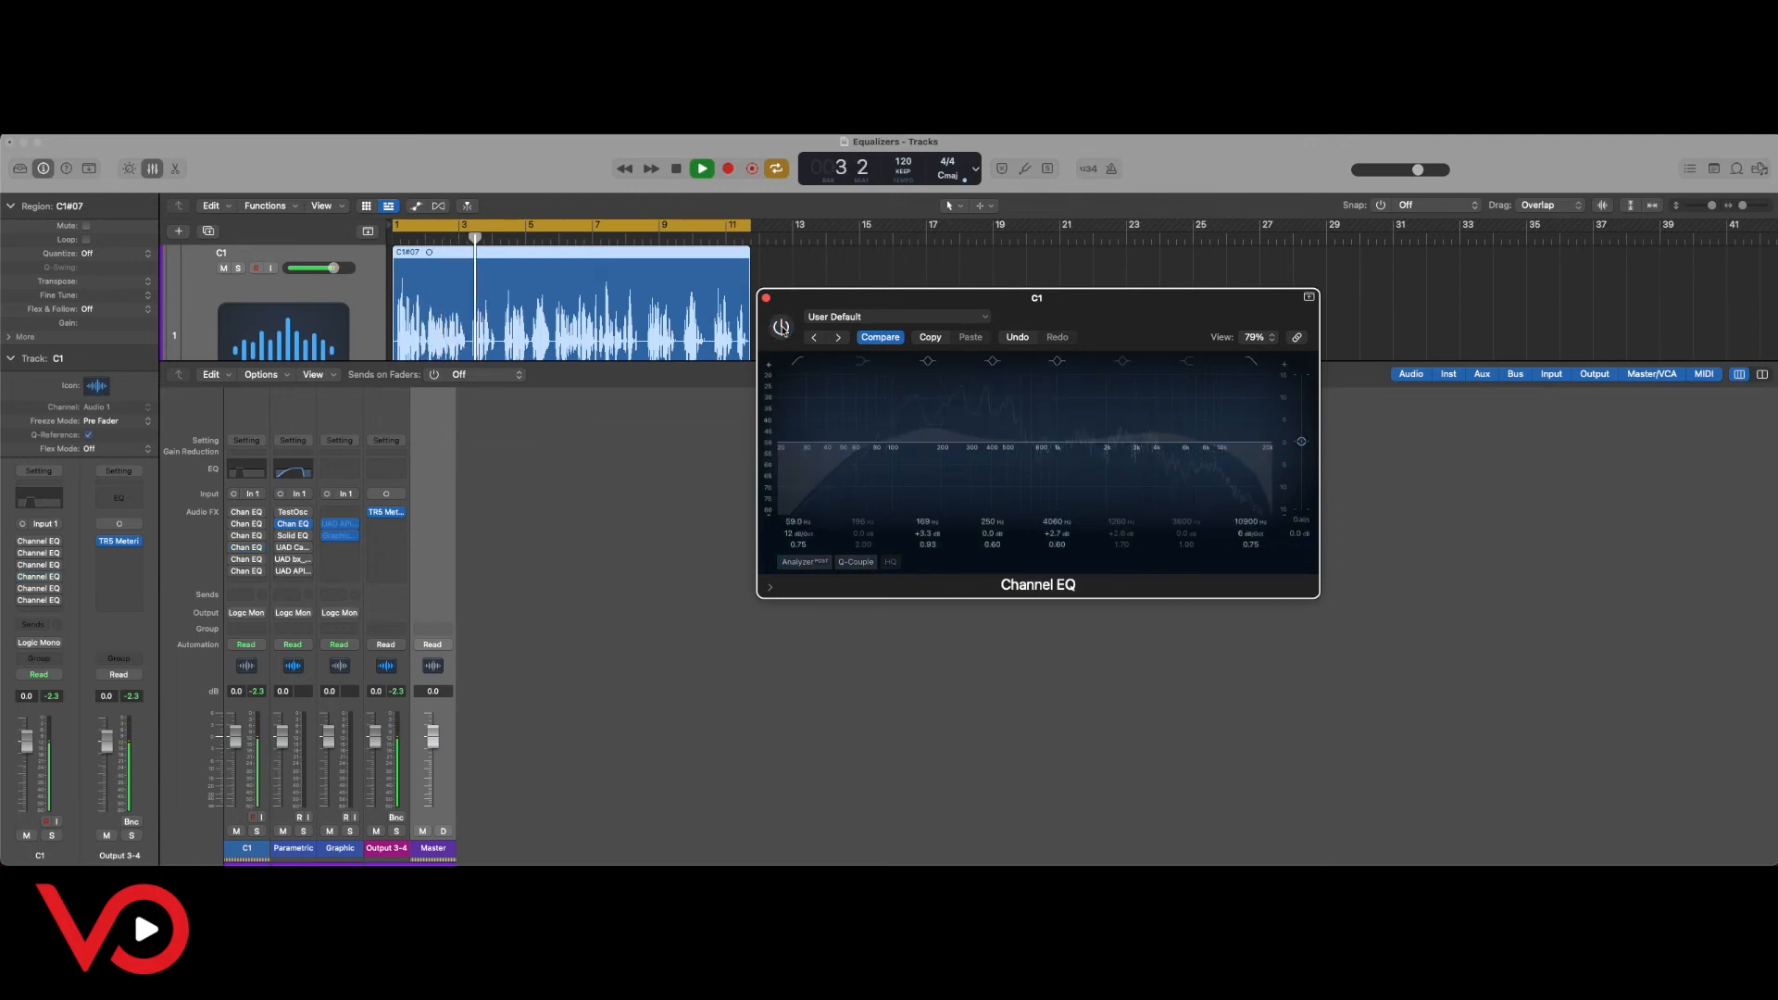
pyautogui.click(781, 327)
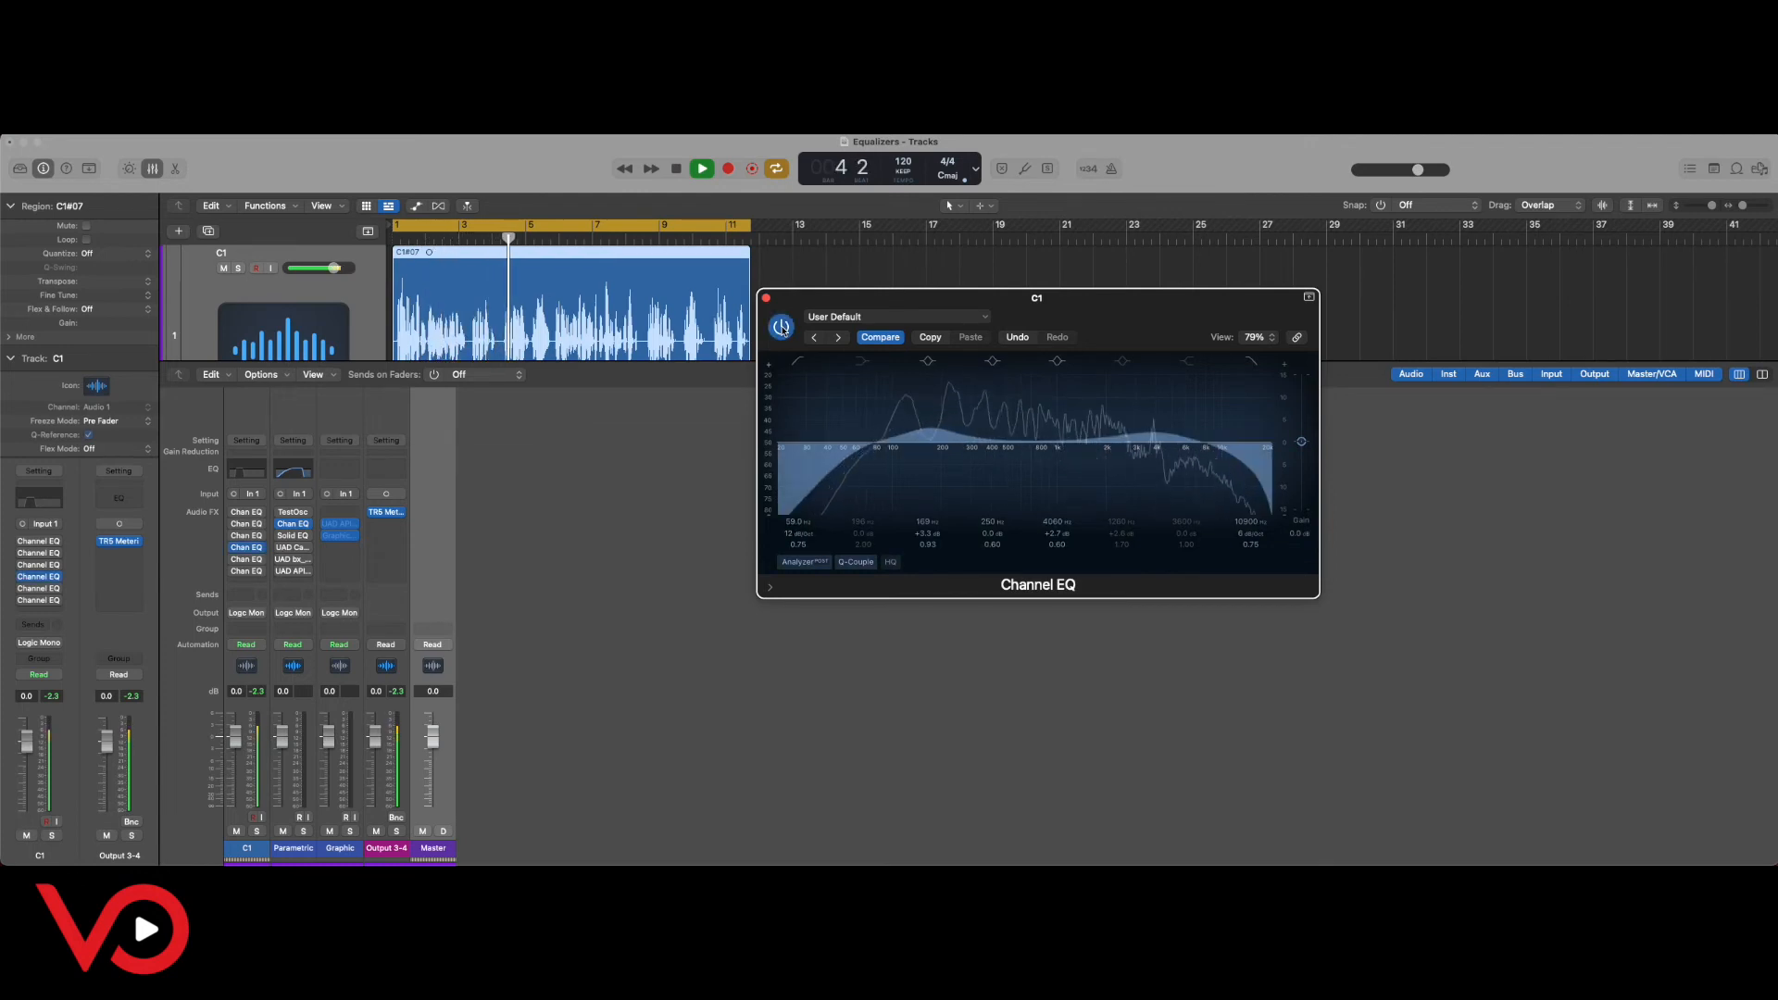
pyautogui.click(781, 327)
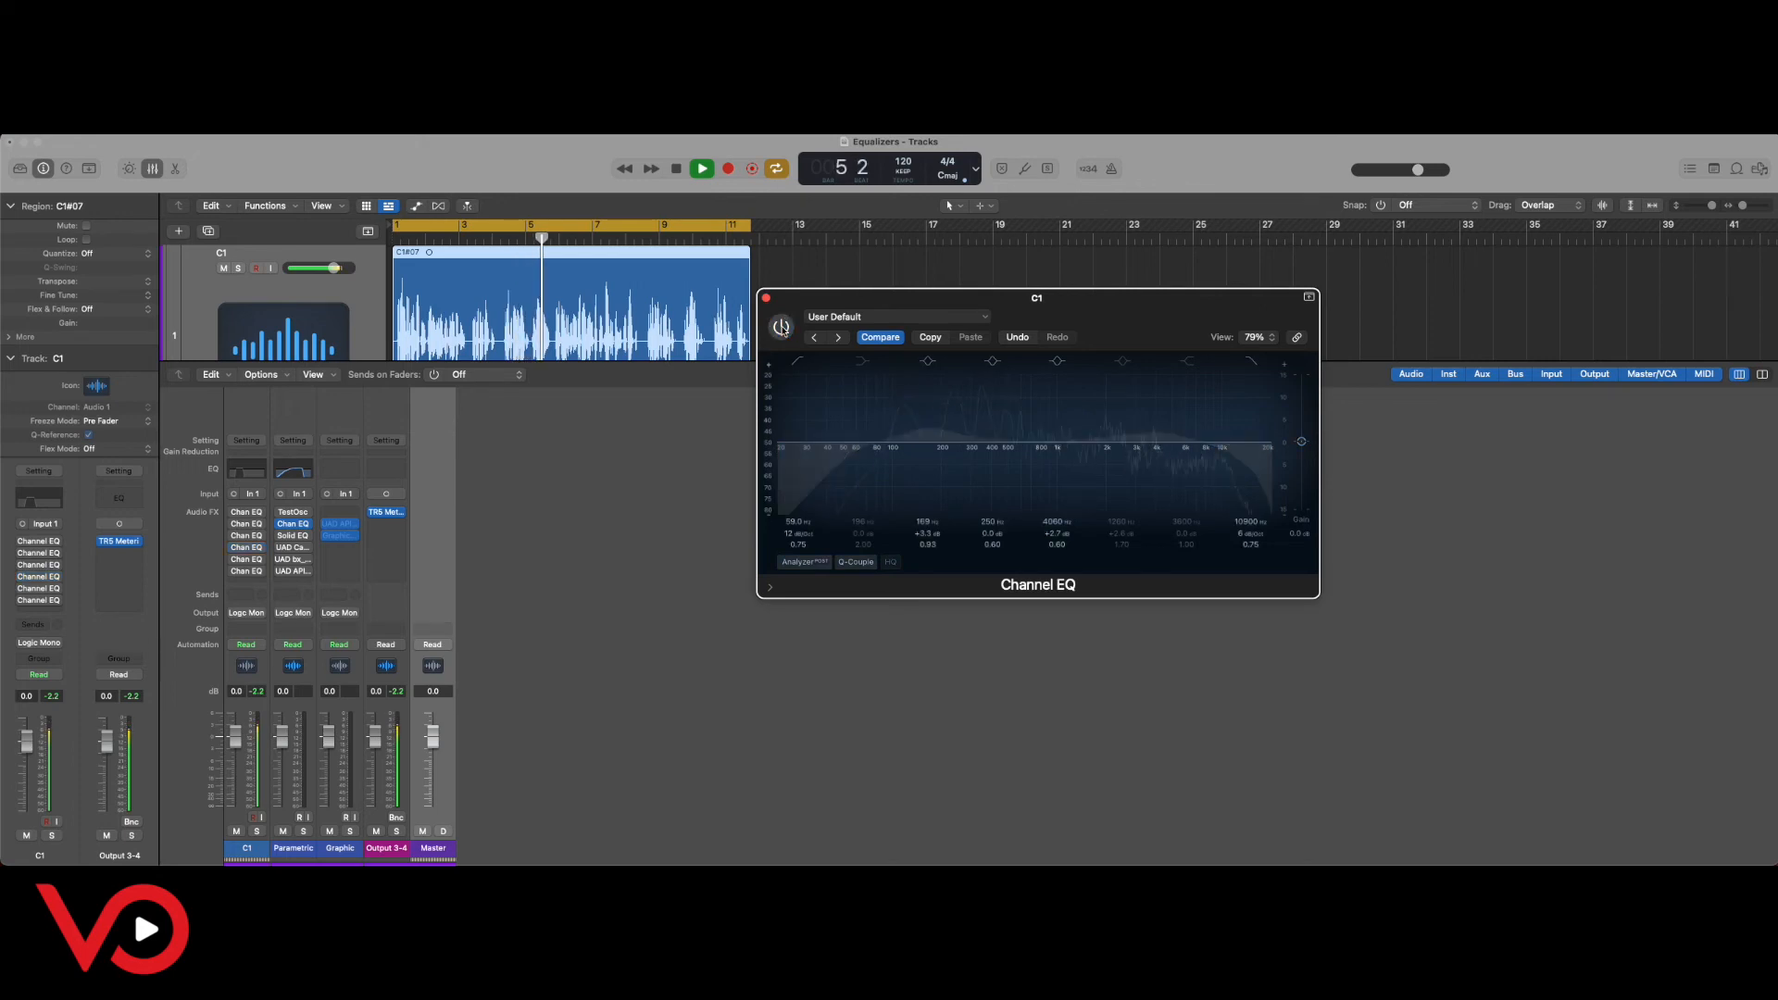
pyautogui.click(781, 327)
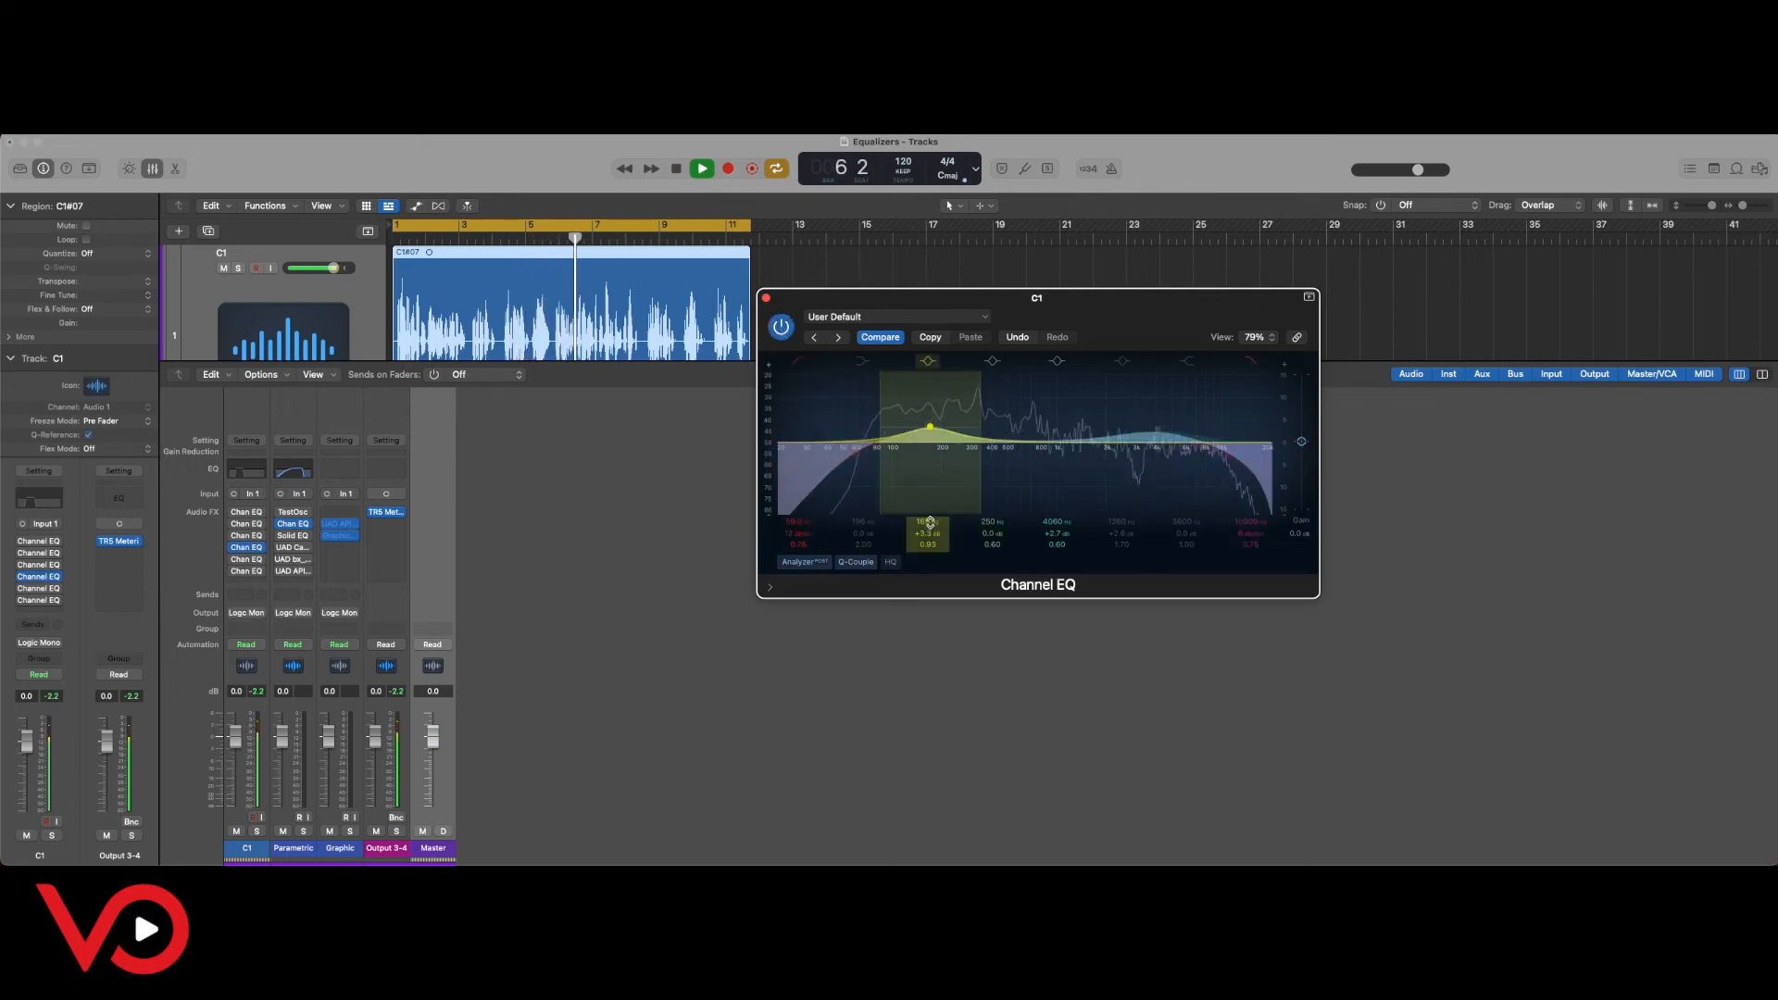
pyautogui.press('space')
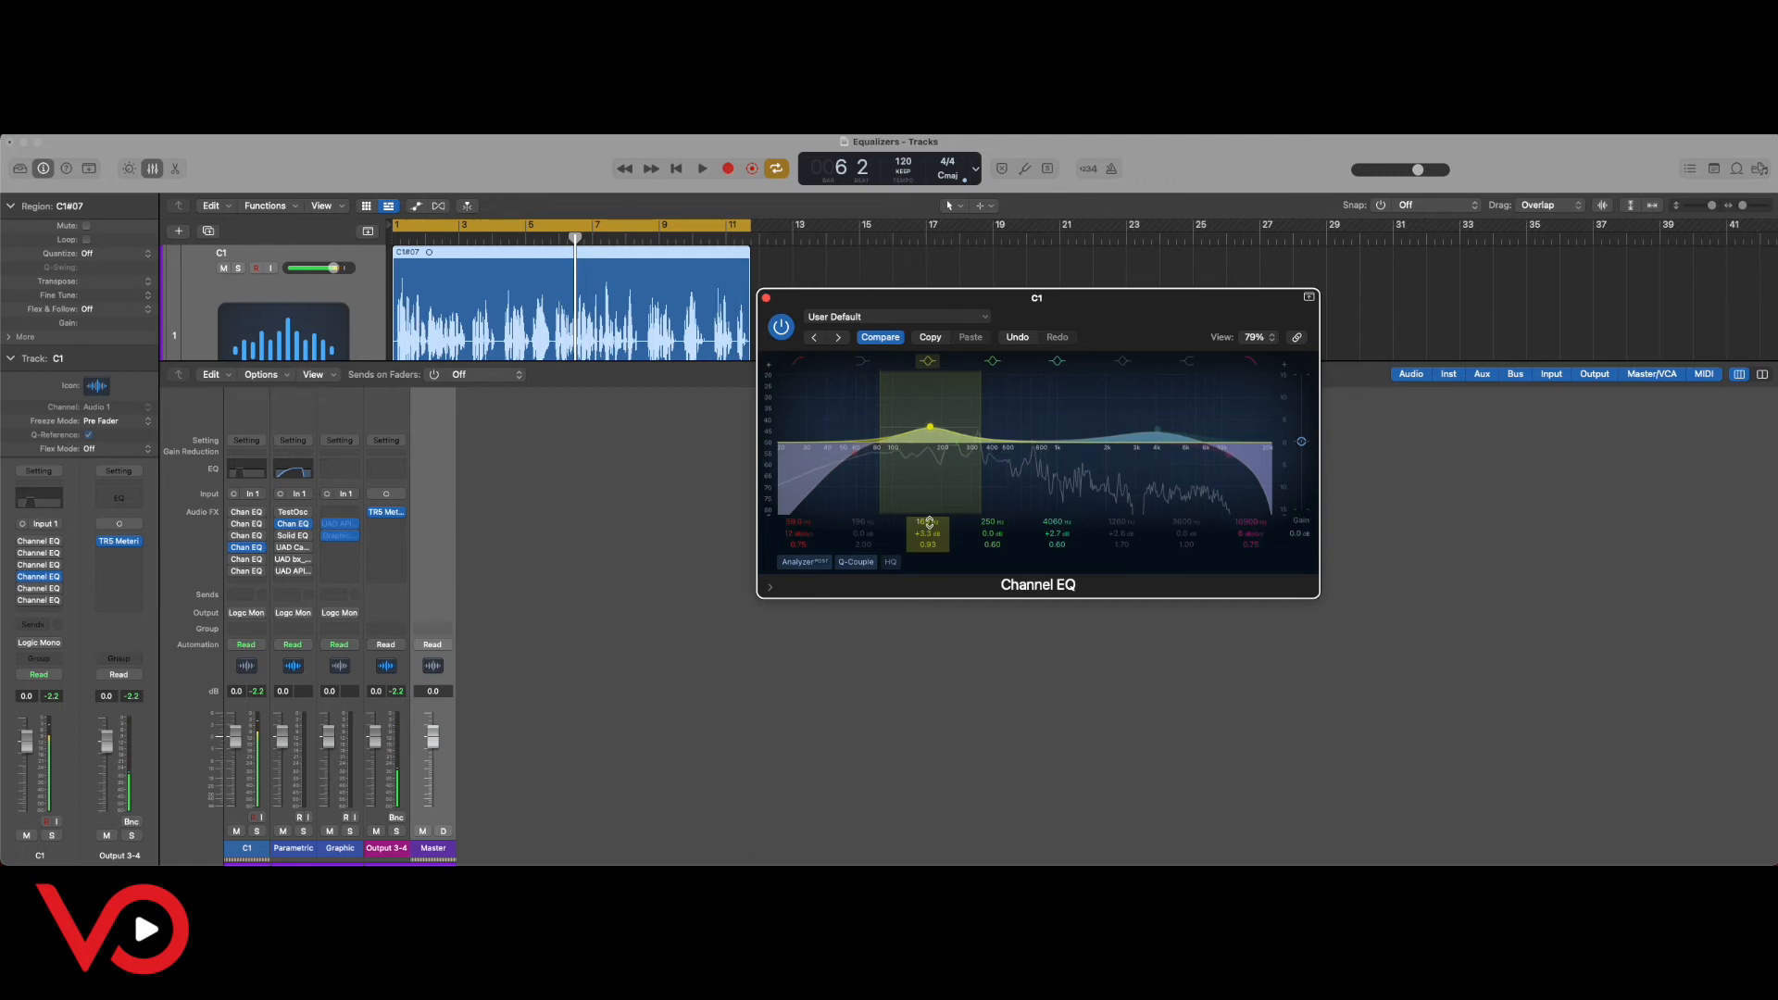
# Lower the low-mid boost to about 116 Hz at +3.3 dB, and compare the voice with the EQ bypassed and active.
pyautogui.moveTo(929, 523); pyautogui.dragTo(929, 531)
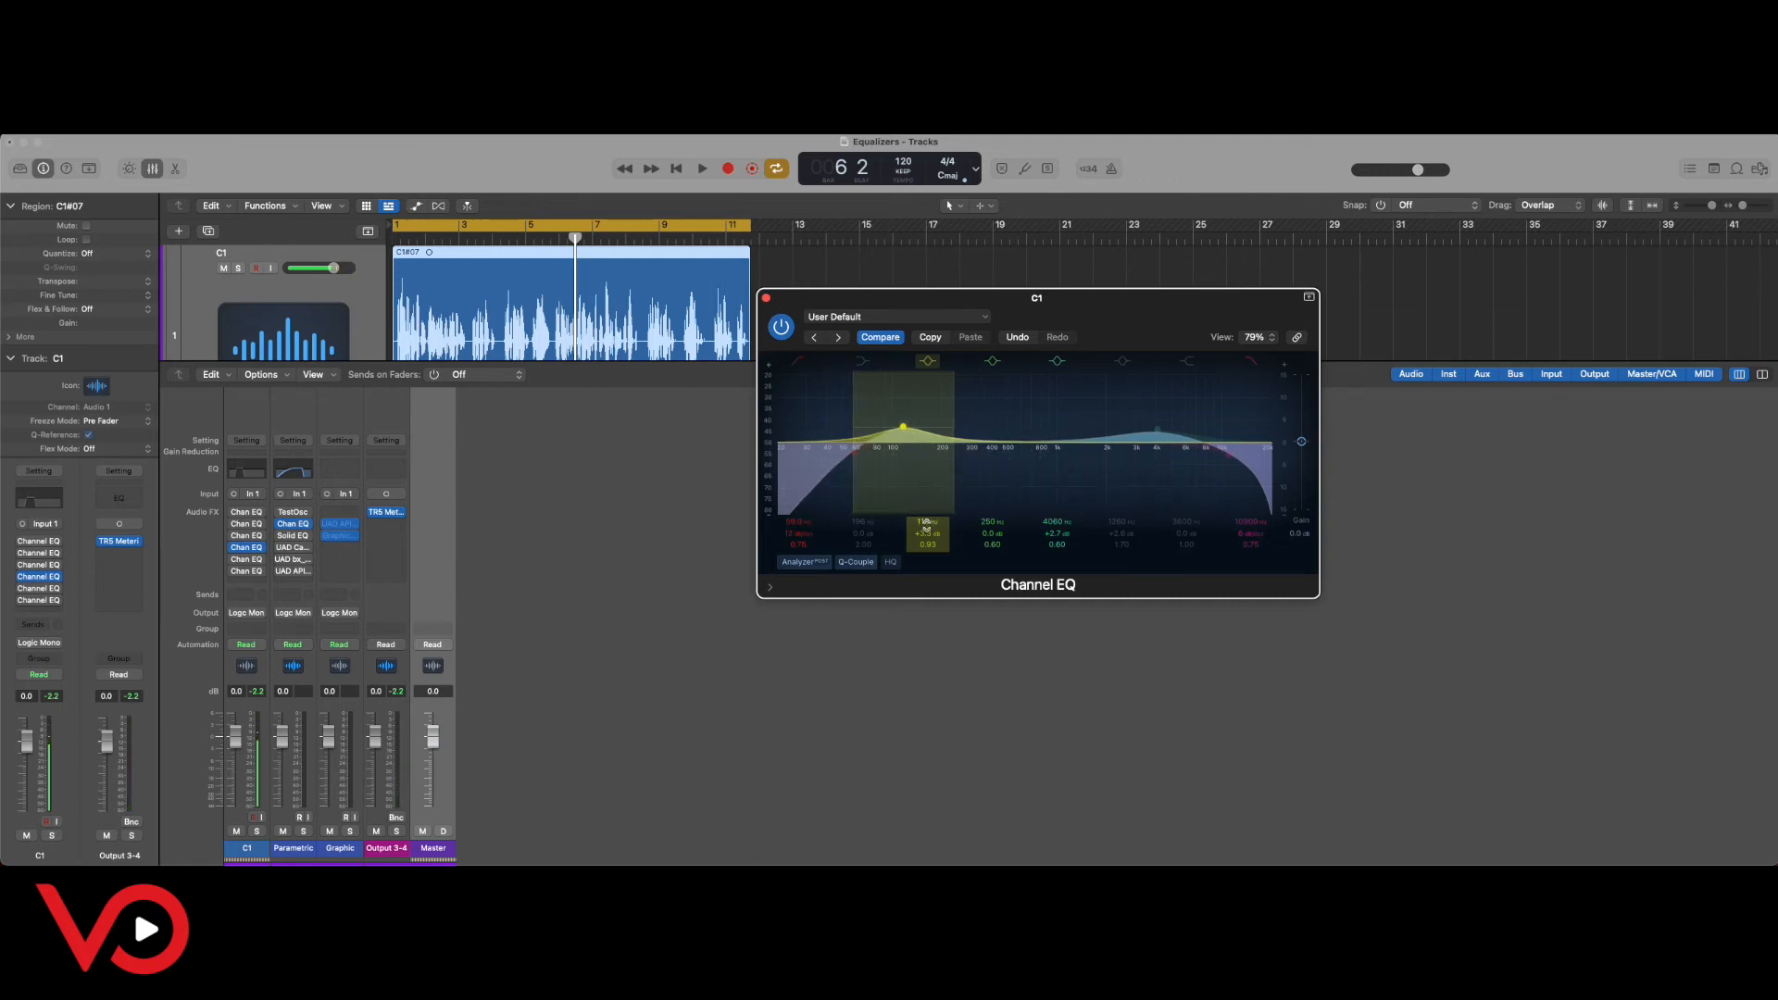
pyautogui.click(783, 330)
pyautogui.press('space')
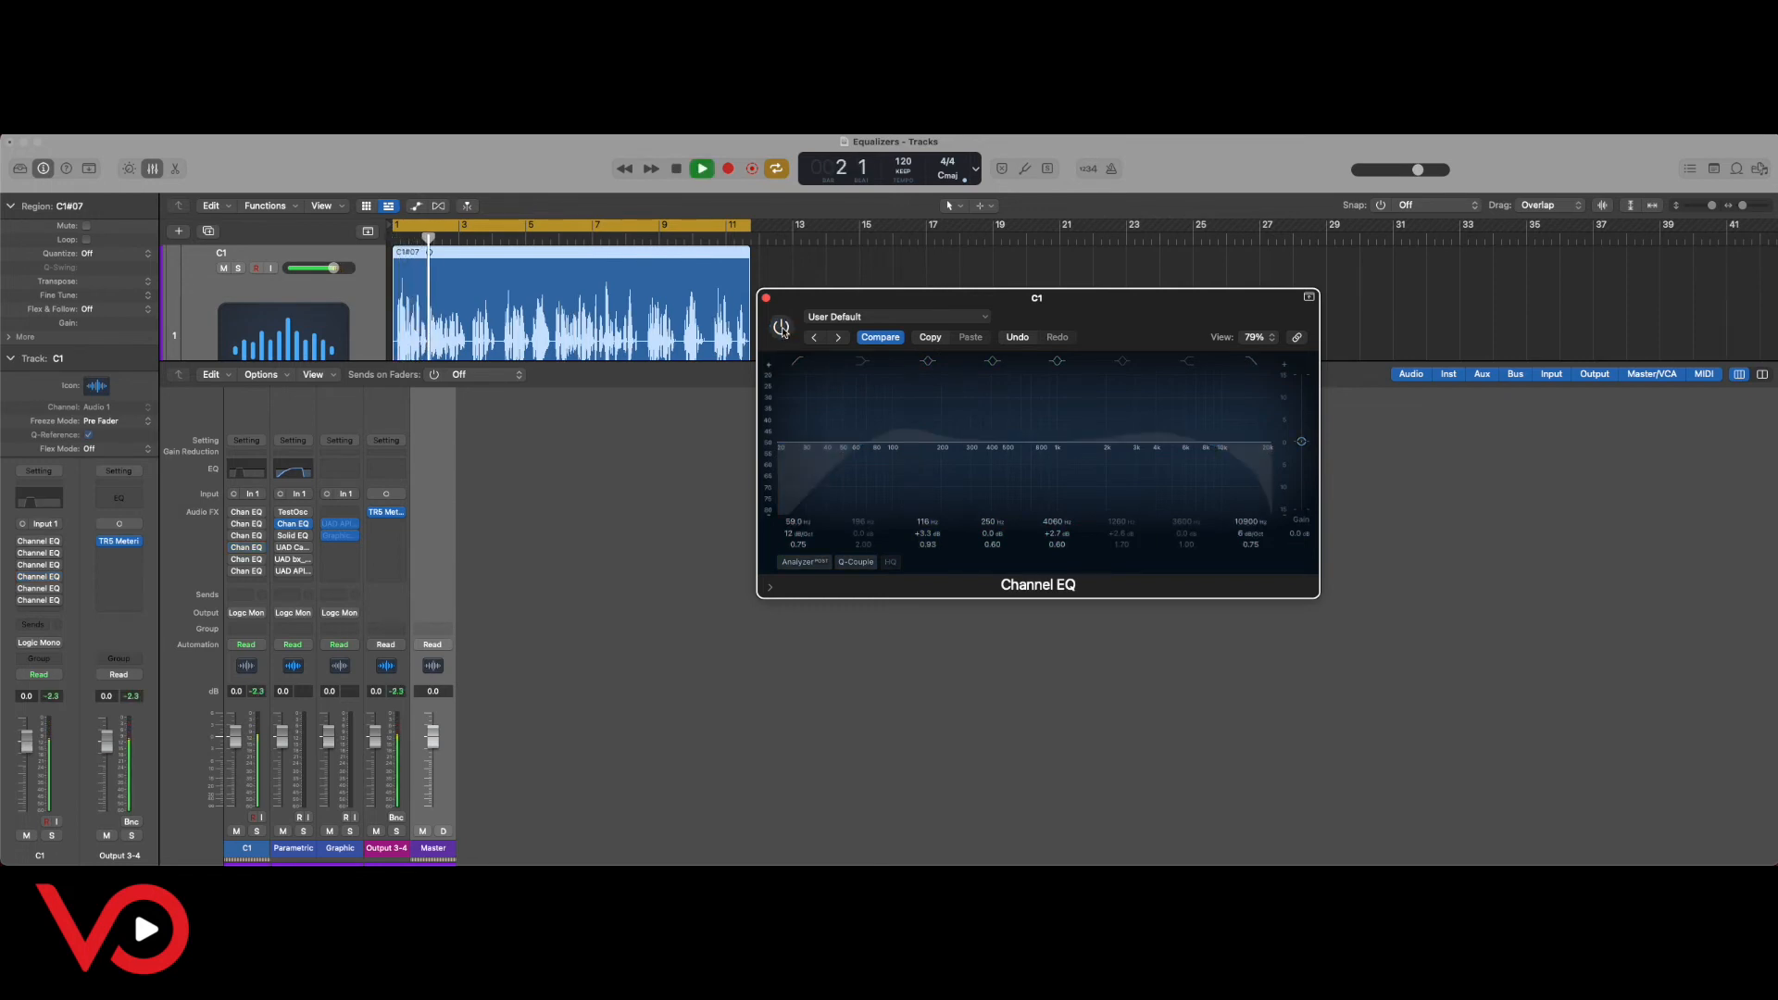
pyautogui.click(782, 330)
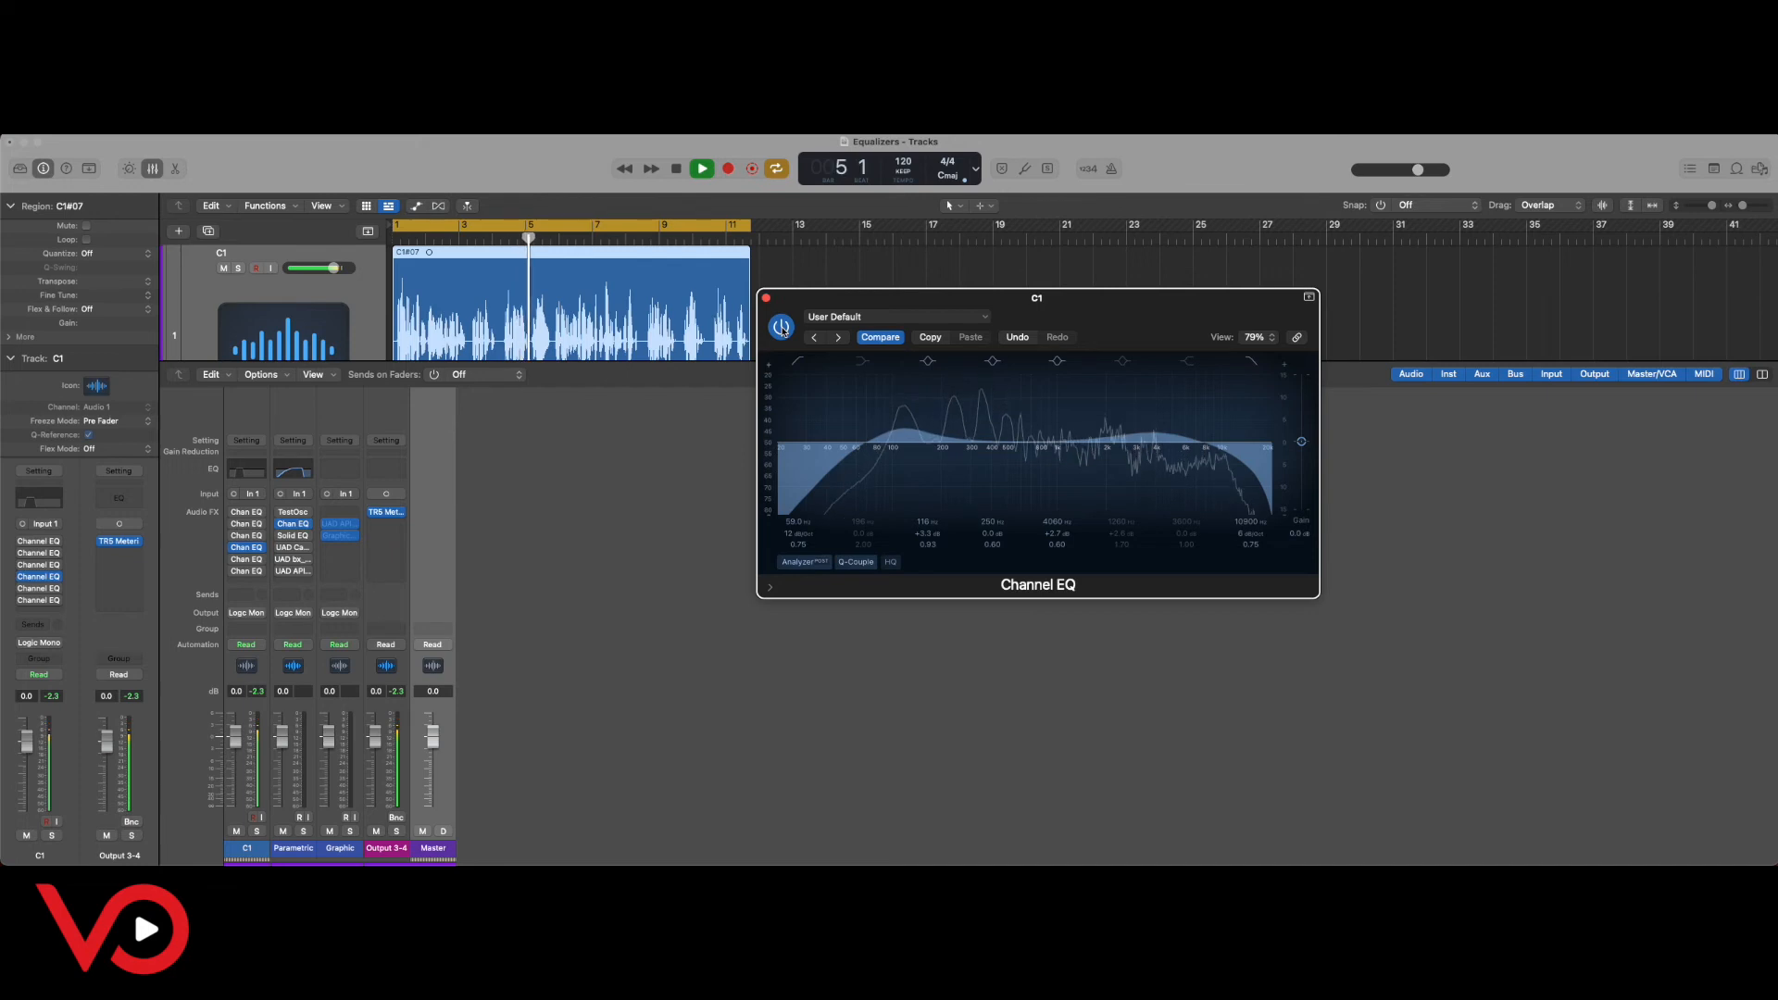
pyautogui.press('space')
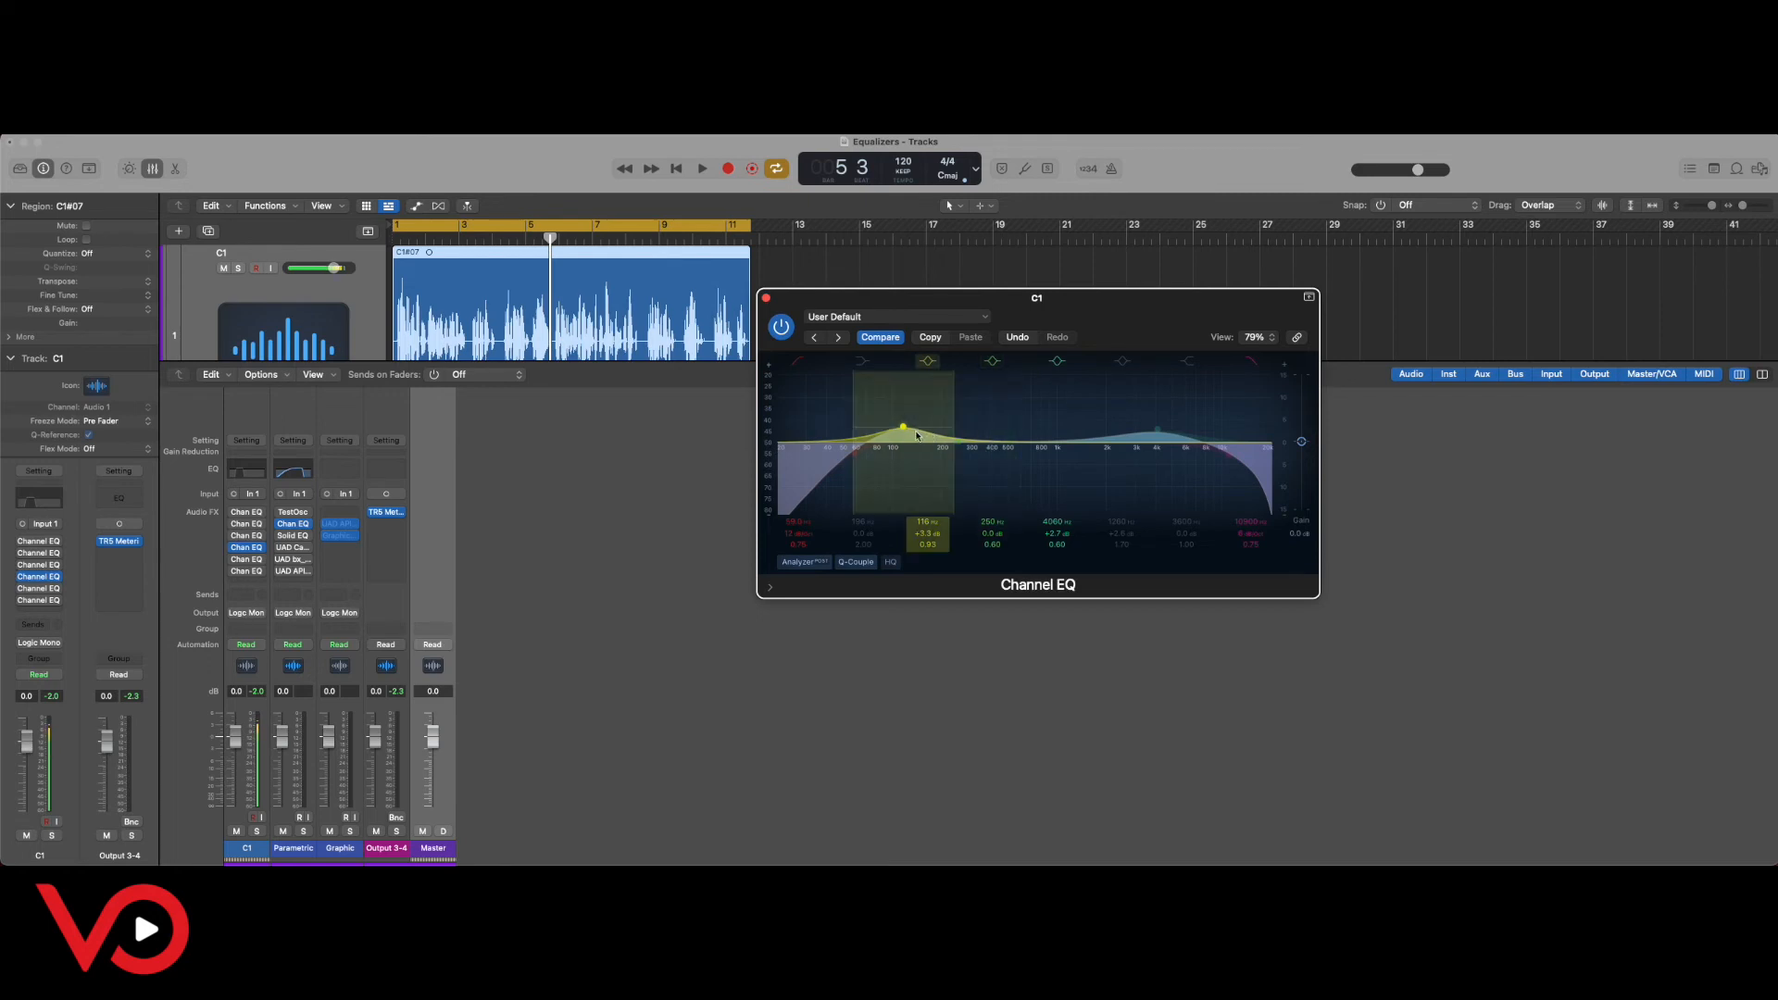
# Move the low boost to about 100 Hz at +3.3 dB with a Q of about 1, and play the voice.
pyautogui.moveTo(905, 431); pyautogui.dragTo(942, 431)
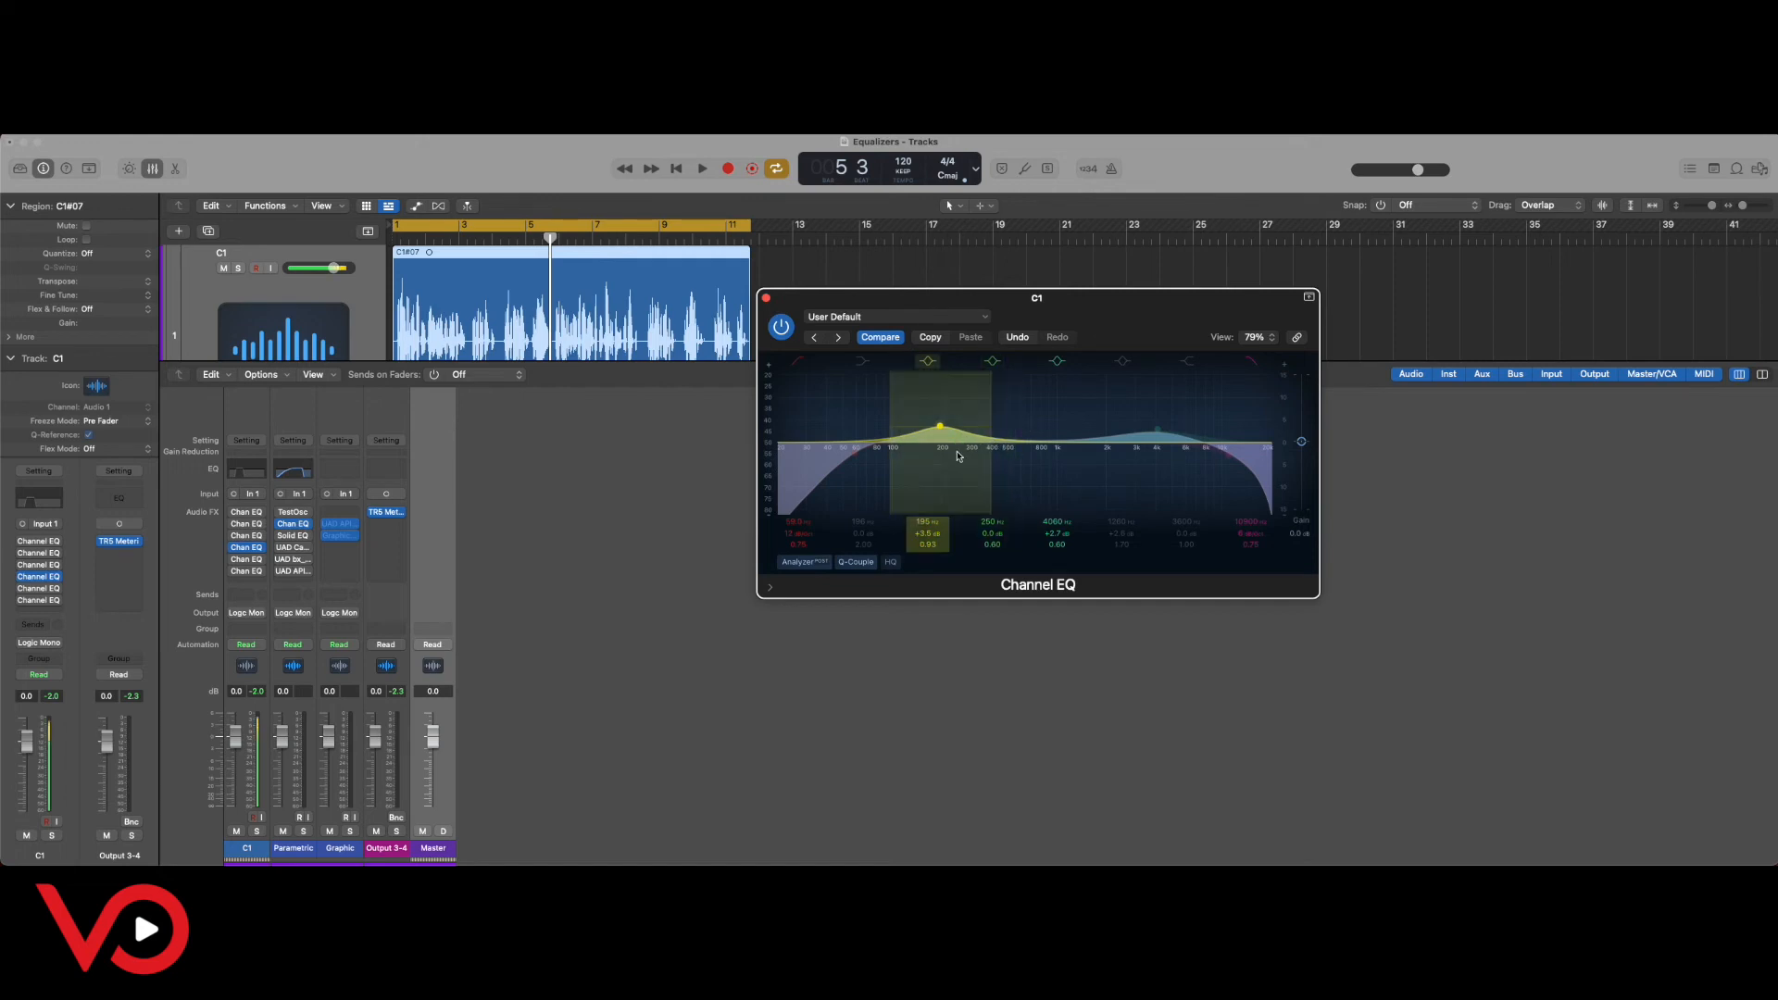
pyautogui.moveTo(943, 431); pyautogui.dragTo(894, 428)
pyautogui.moveTo(927, 548); pyautogui.dragTo(926, 523)
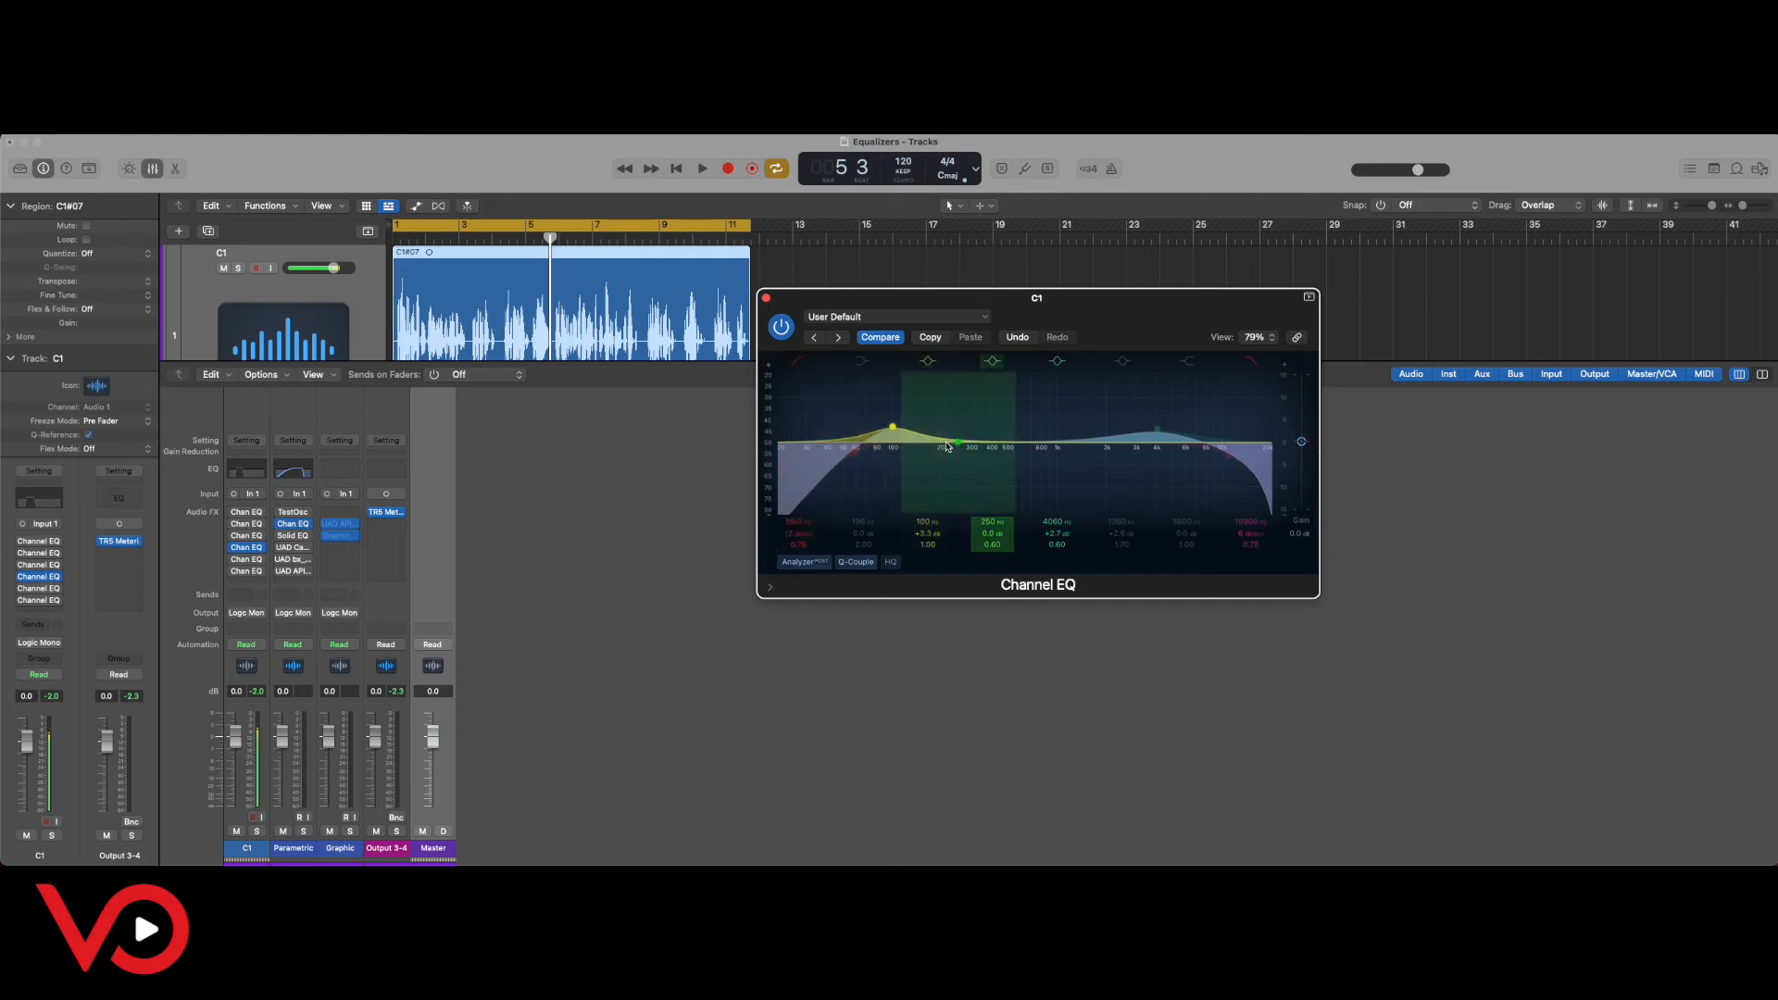
pyautogui.press('space')
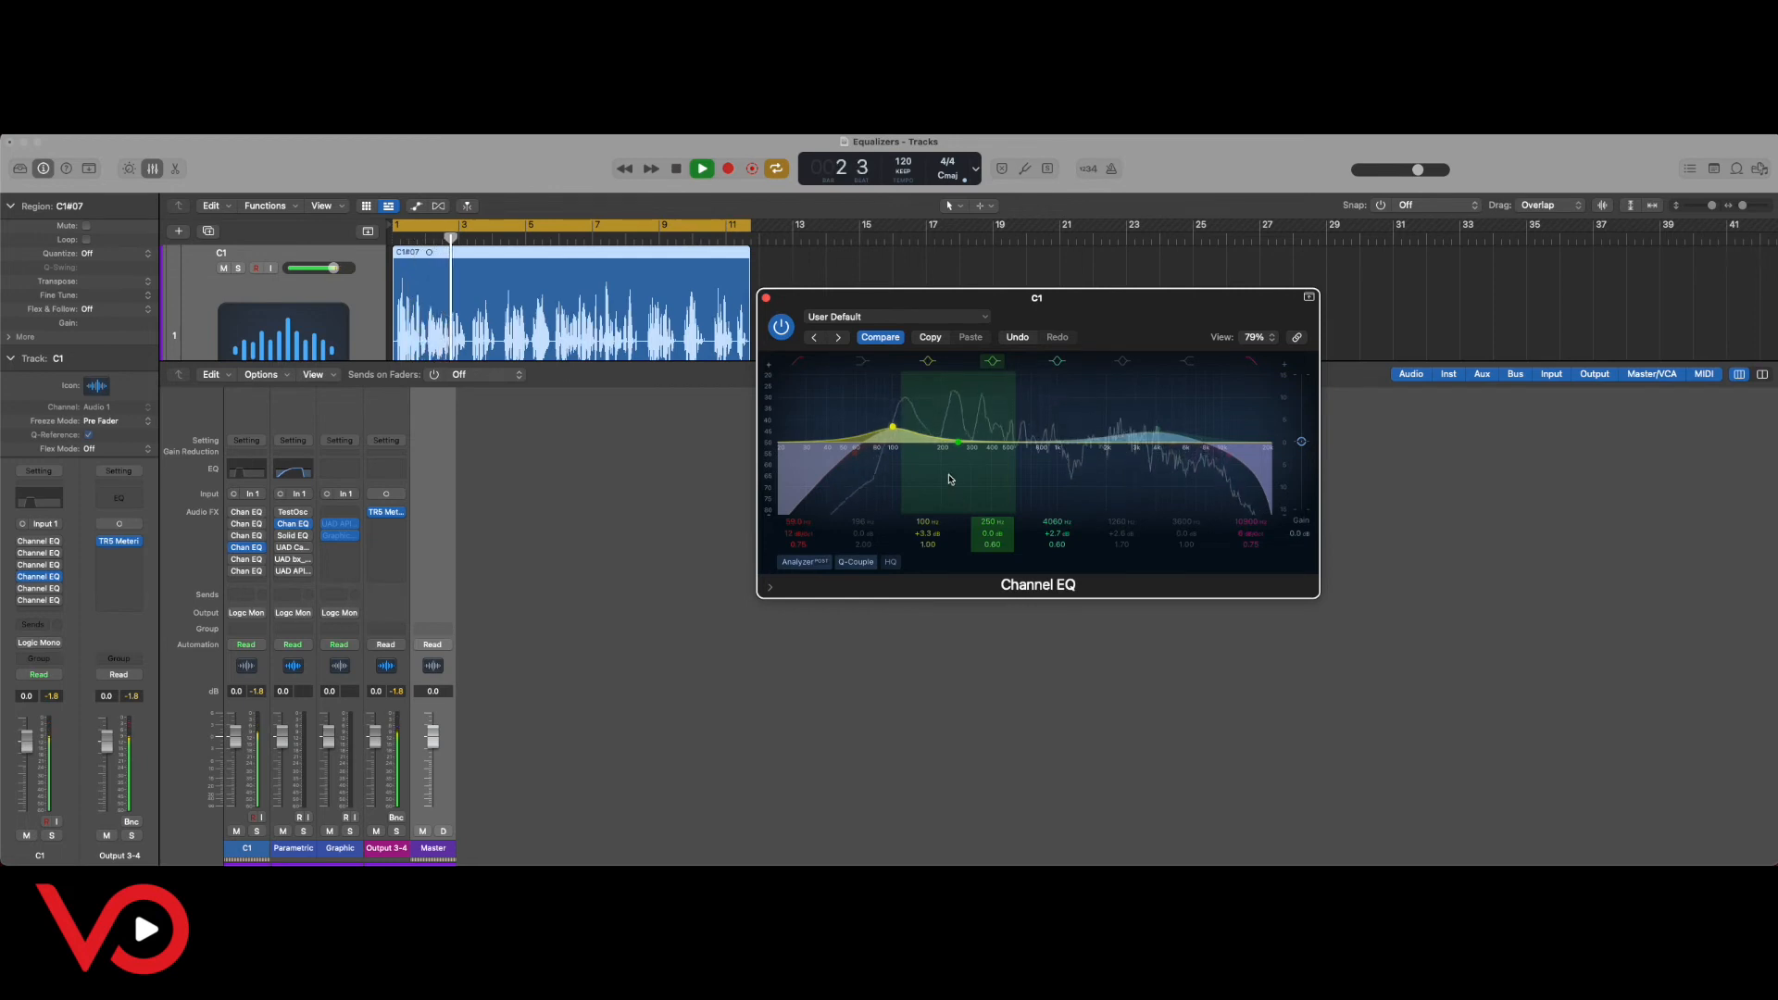
pyautogui.press('space')
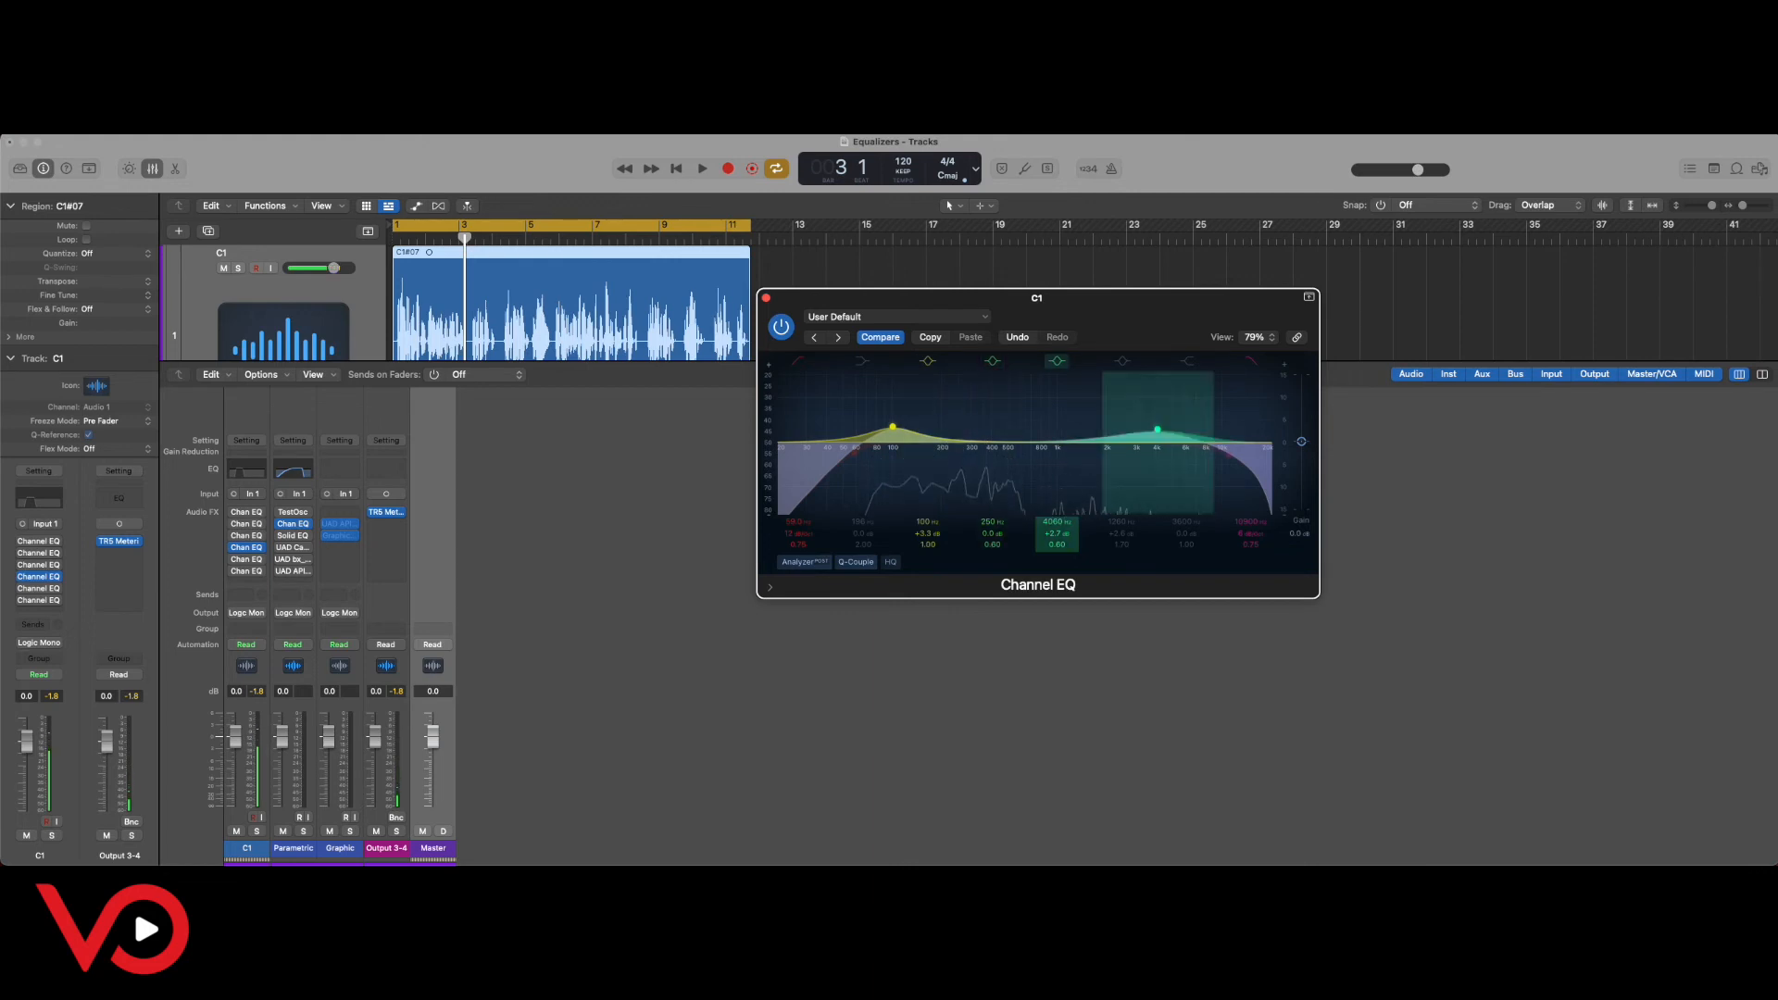
# Try a cut of about 4.4 dB near 730 Hz, and play the voice with the cut and with the band back at 0 dB.
pyautogui.moveTo(958, 449); pyautogui.dragTo(1033, 465)
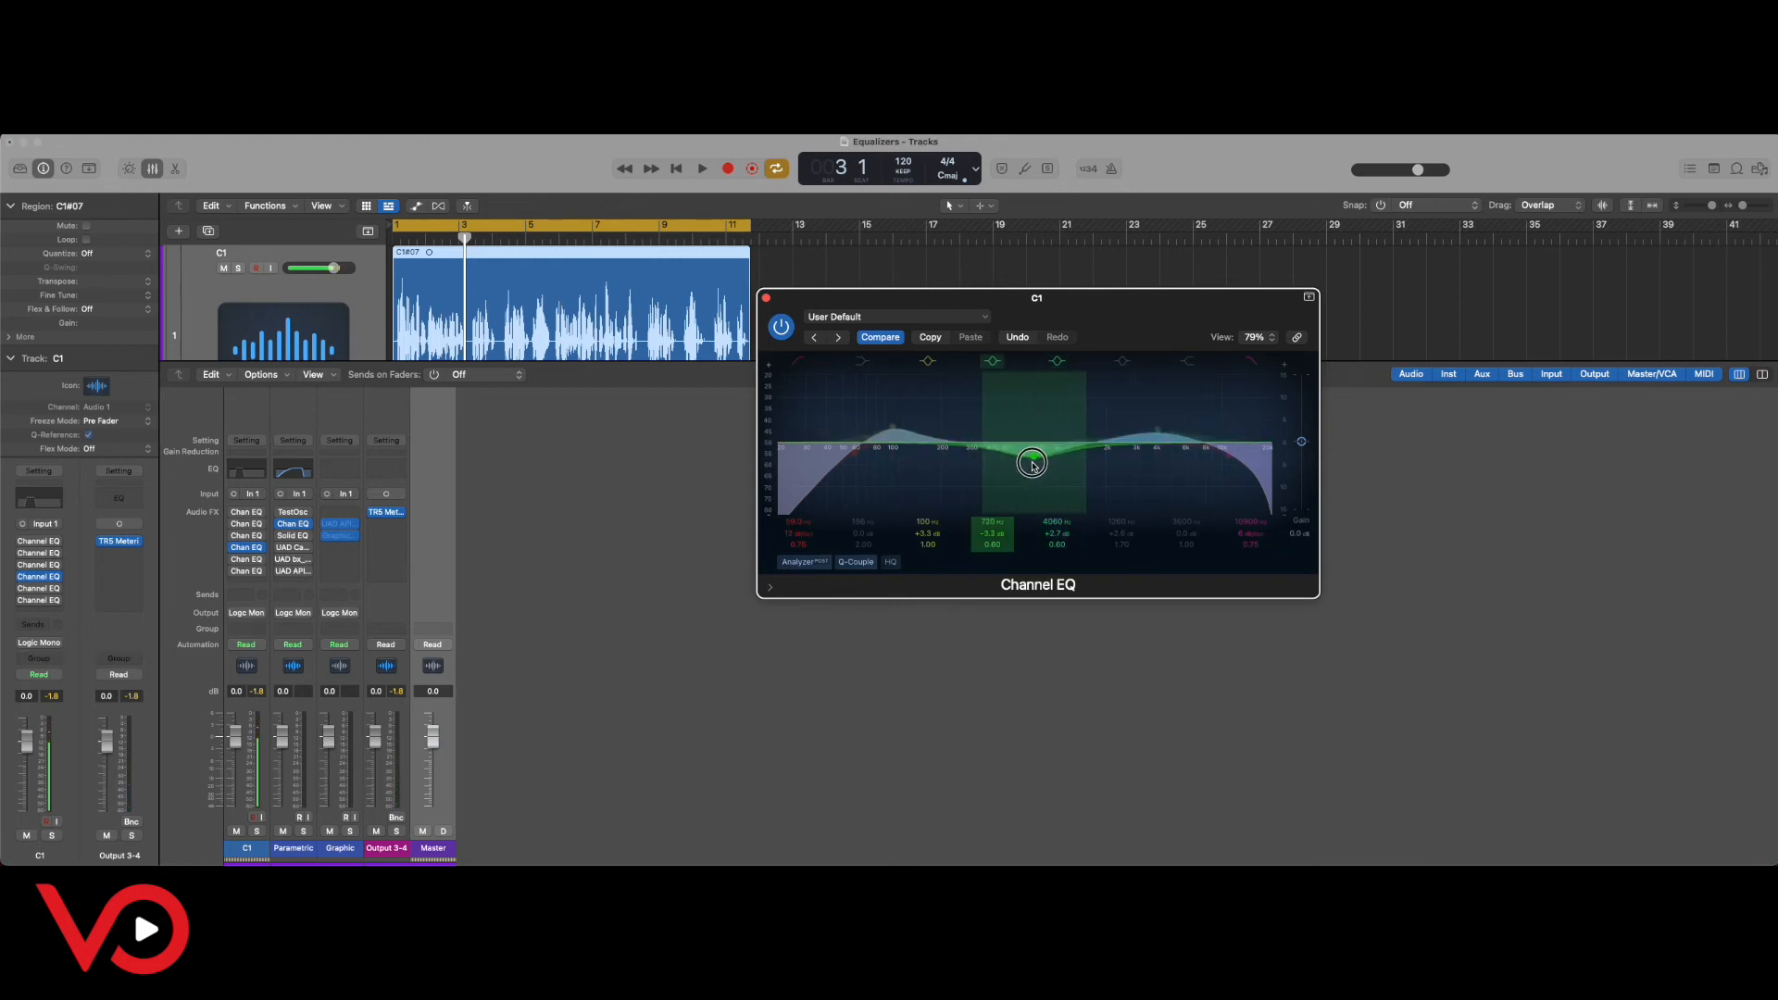
pyautogui.press('space')
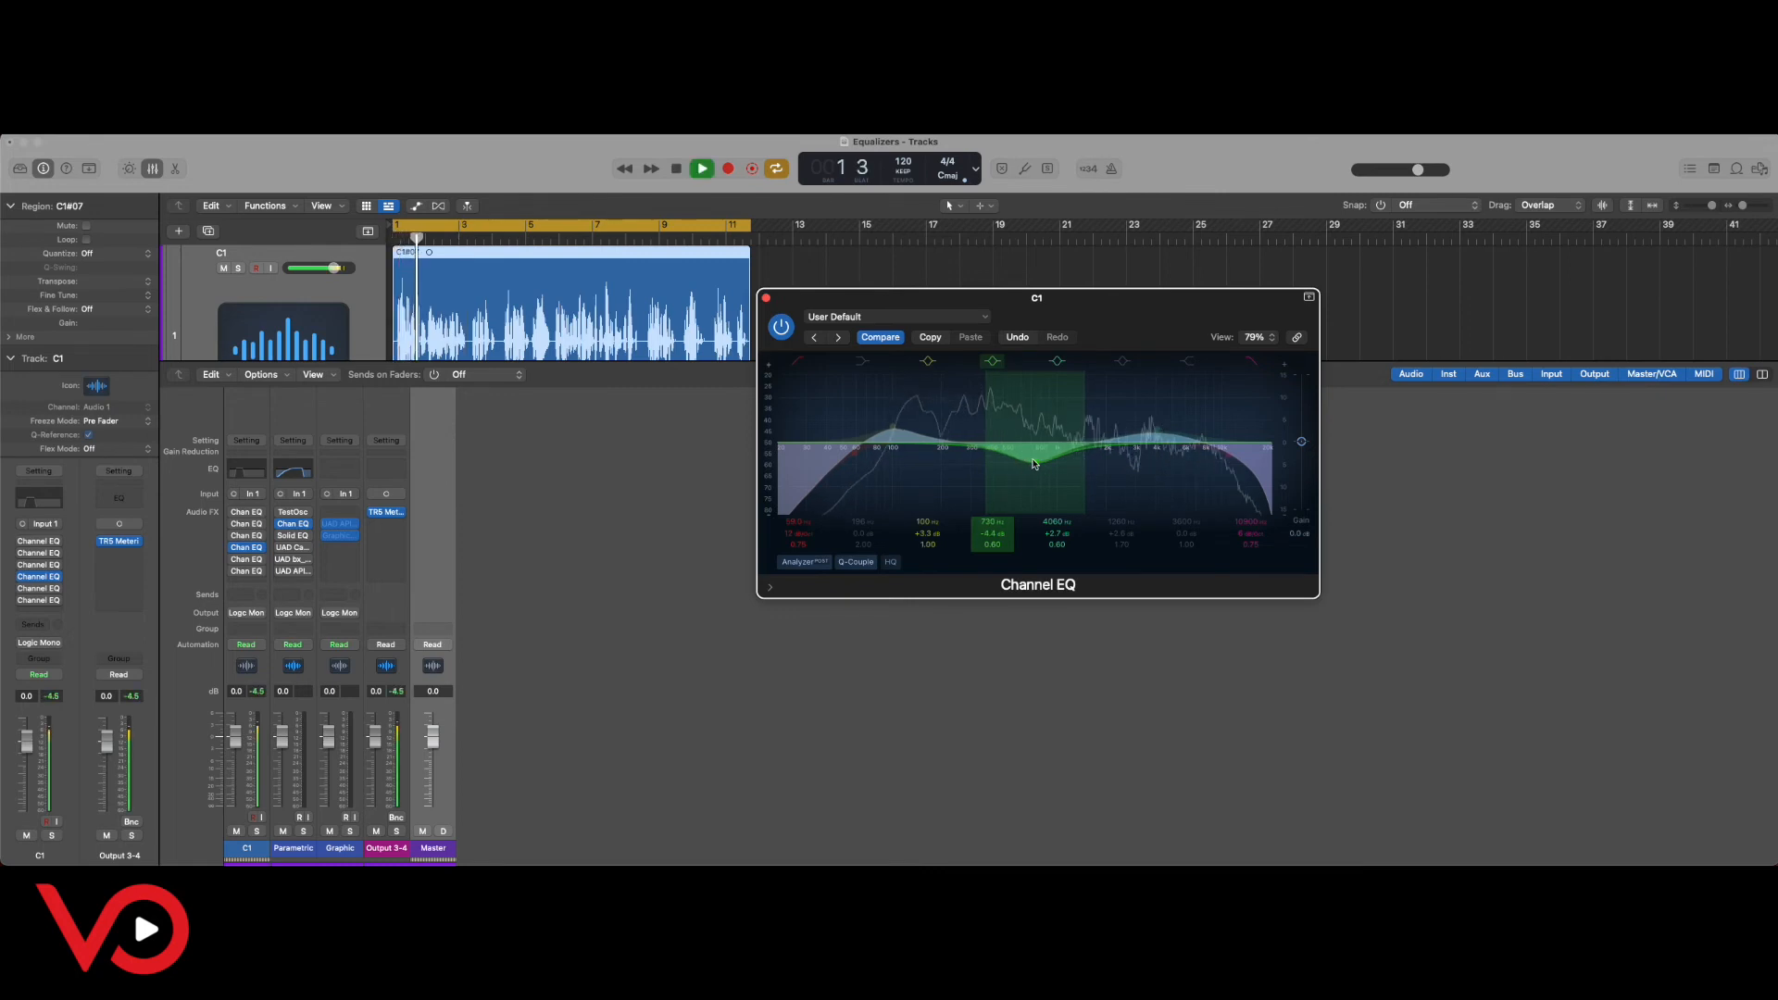
pyautogui.press('space')
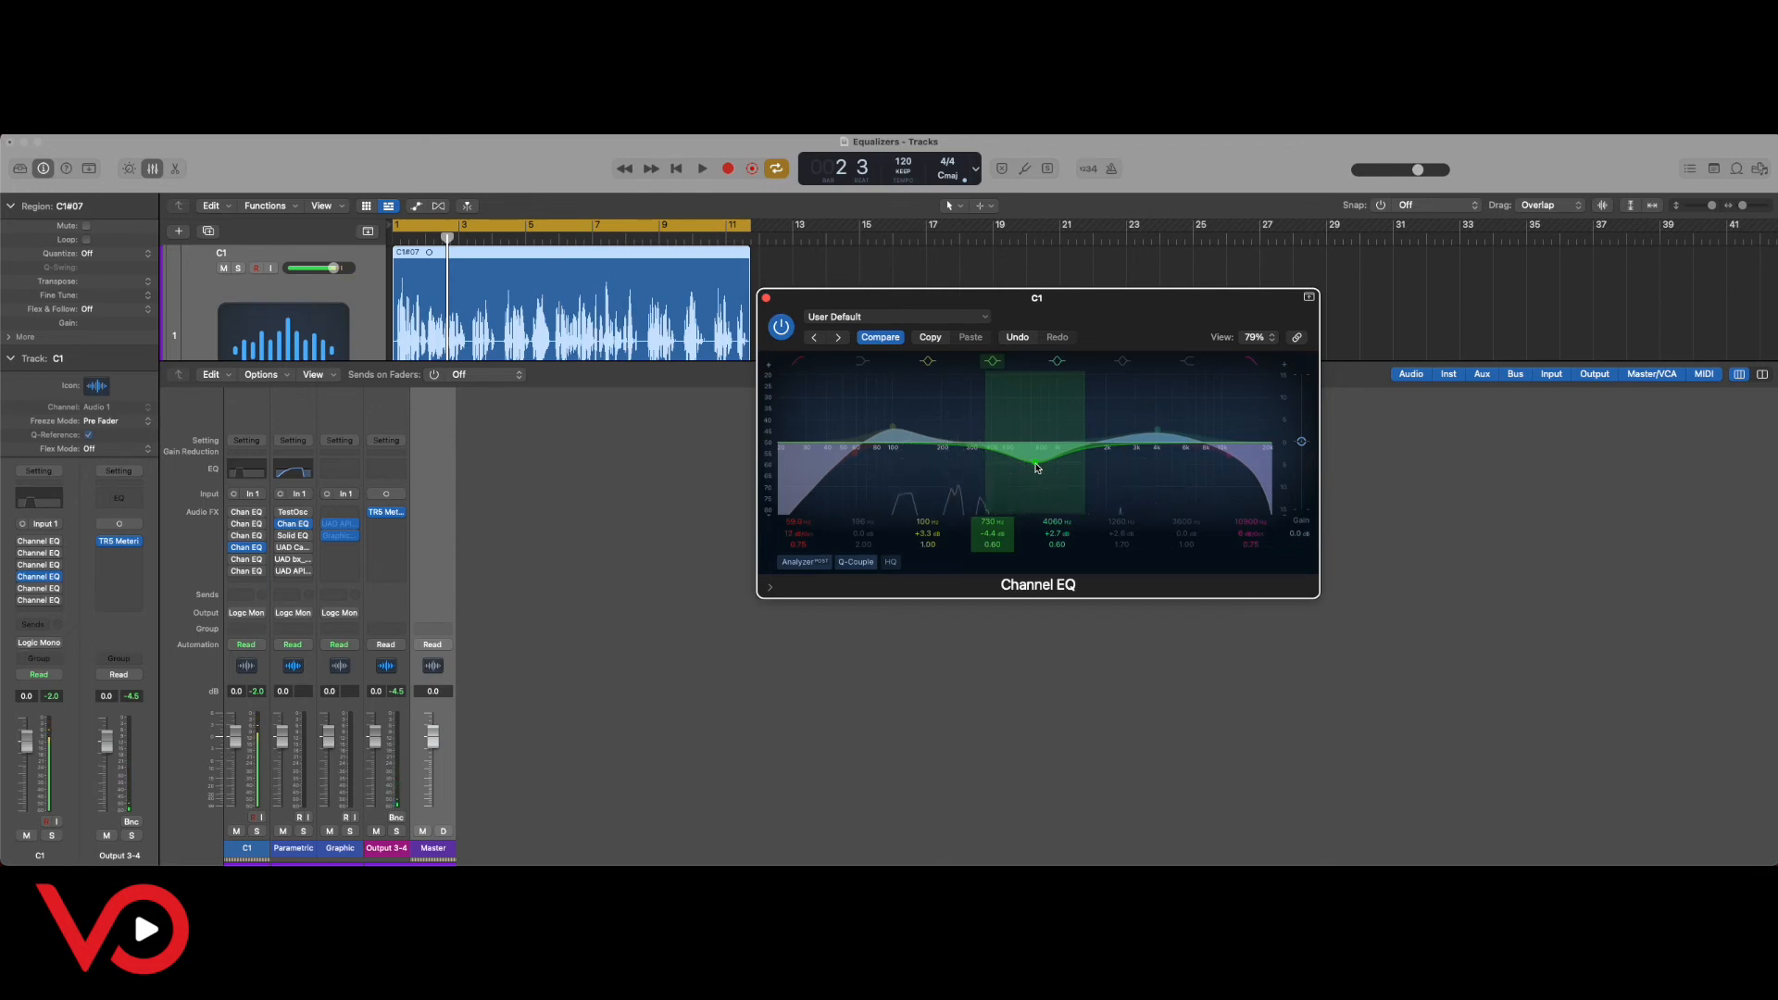
pyautogui.press('space')
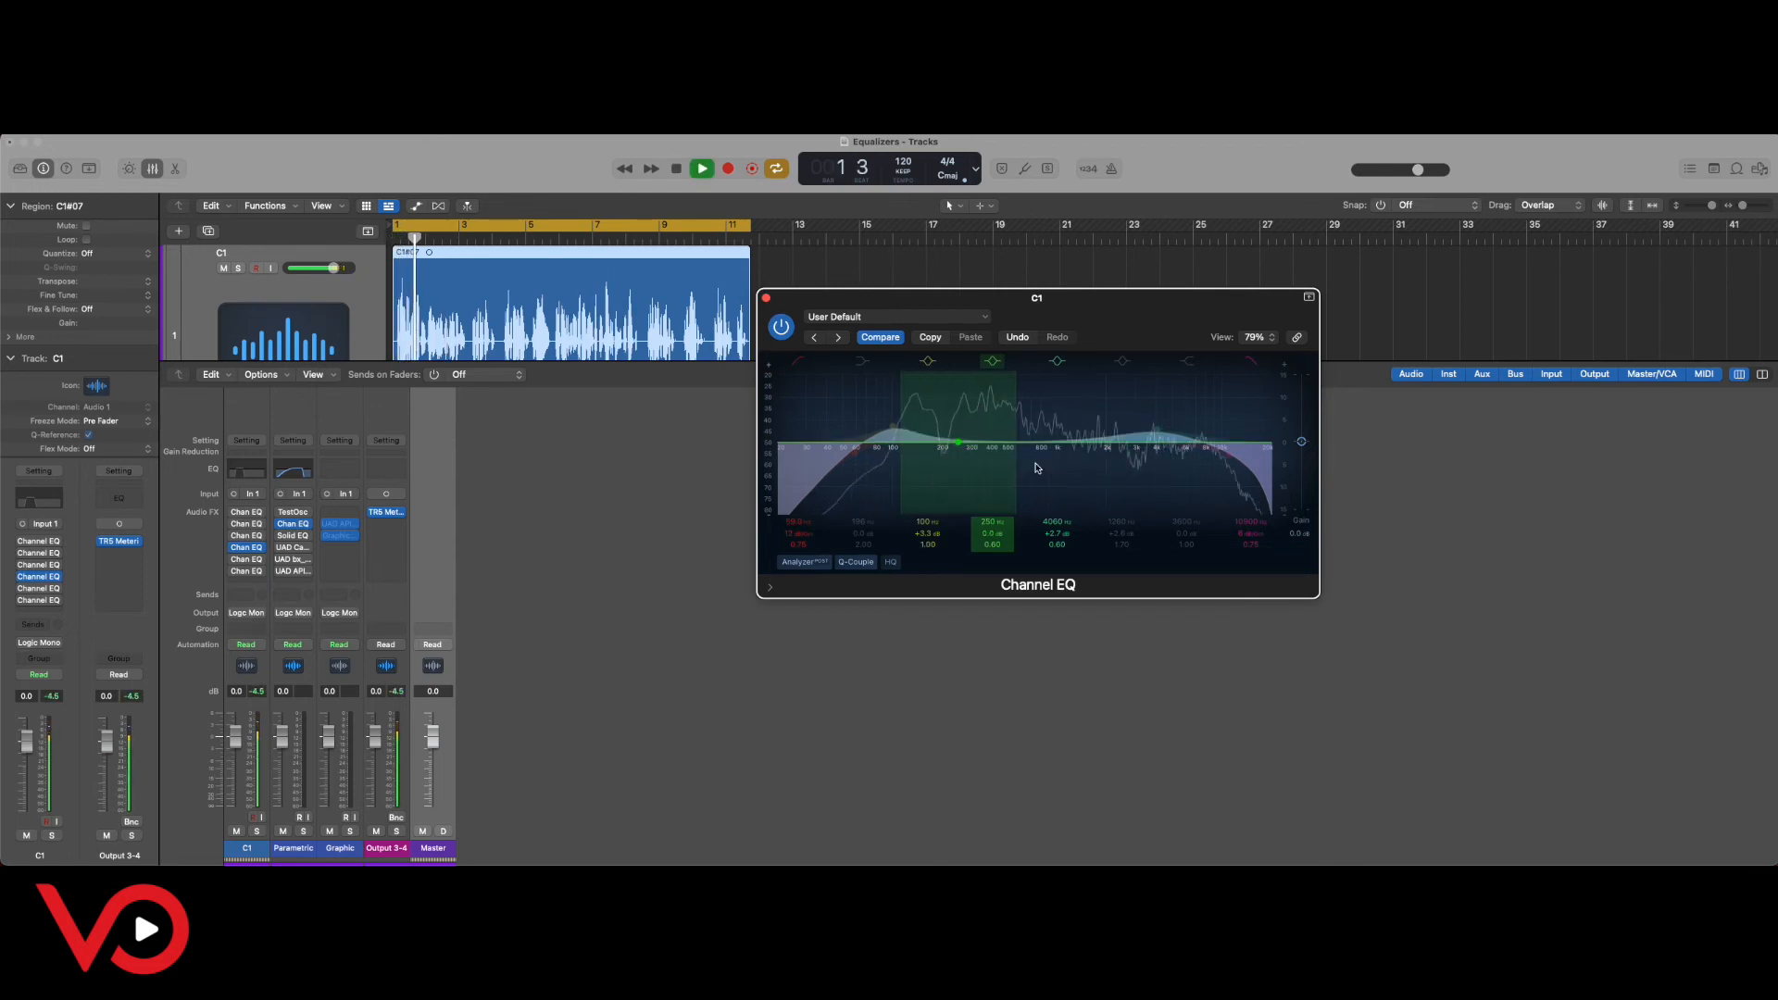
pyautogui.press('space')
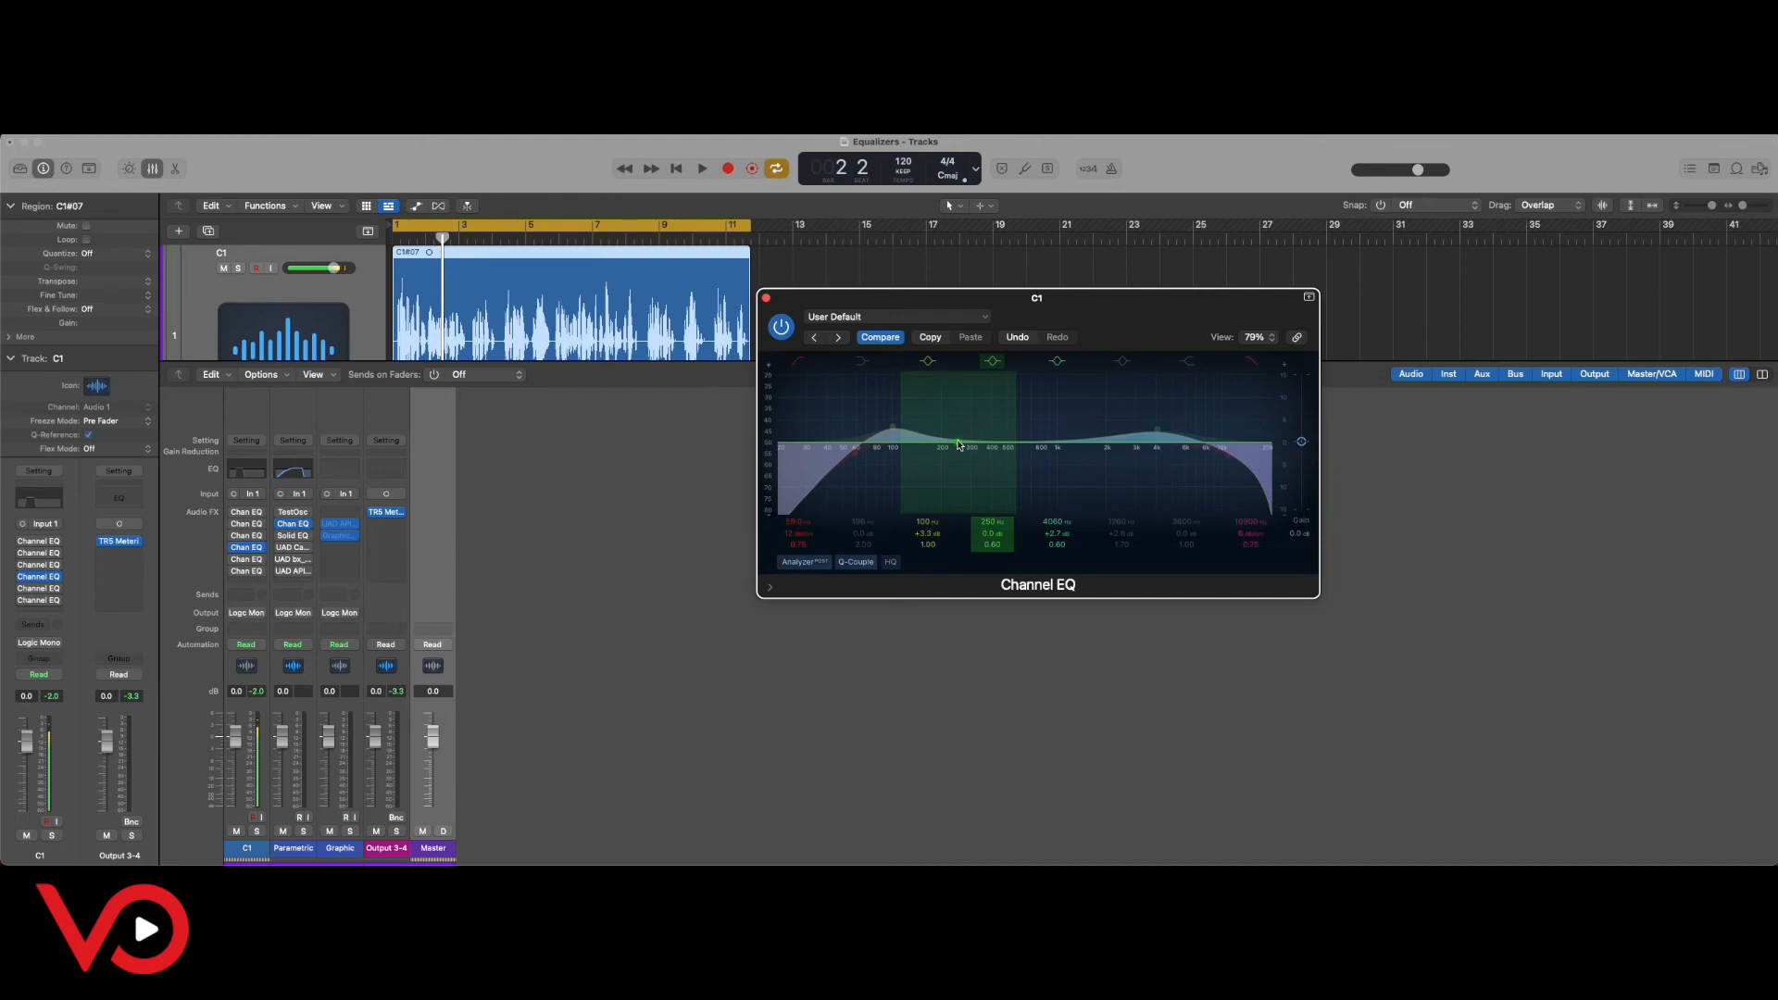
# Cut about 2.3 dB near 294 Hz with a Q of about 0.98, and compare the voice with the EQ active and bypassed.
pyautogui.moveTo(958, 446); pyautogui.dragTo(970, 457)
pyautogui.scroll(3, 966, 457)
pyautogui.press('space')
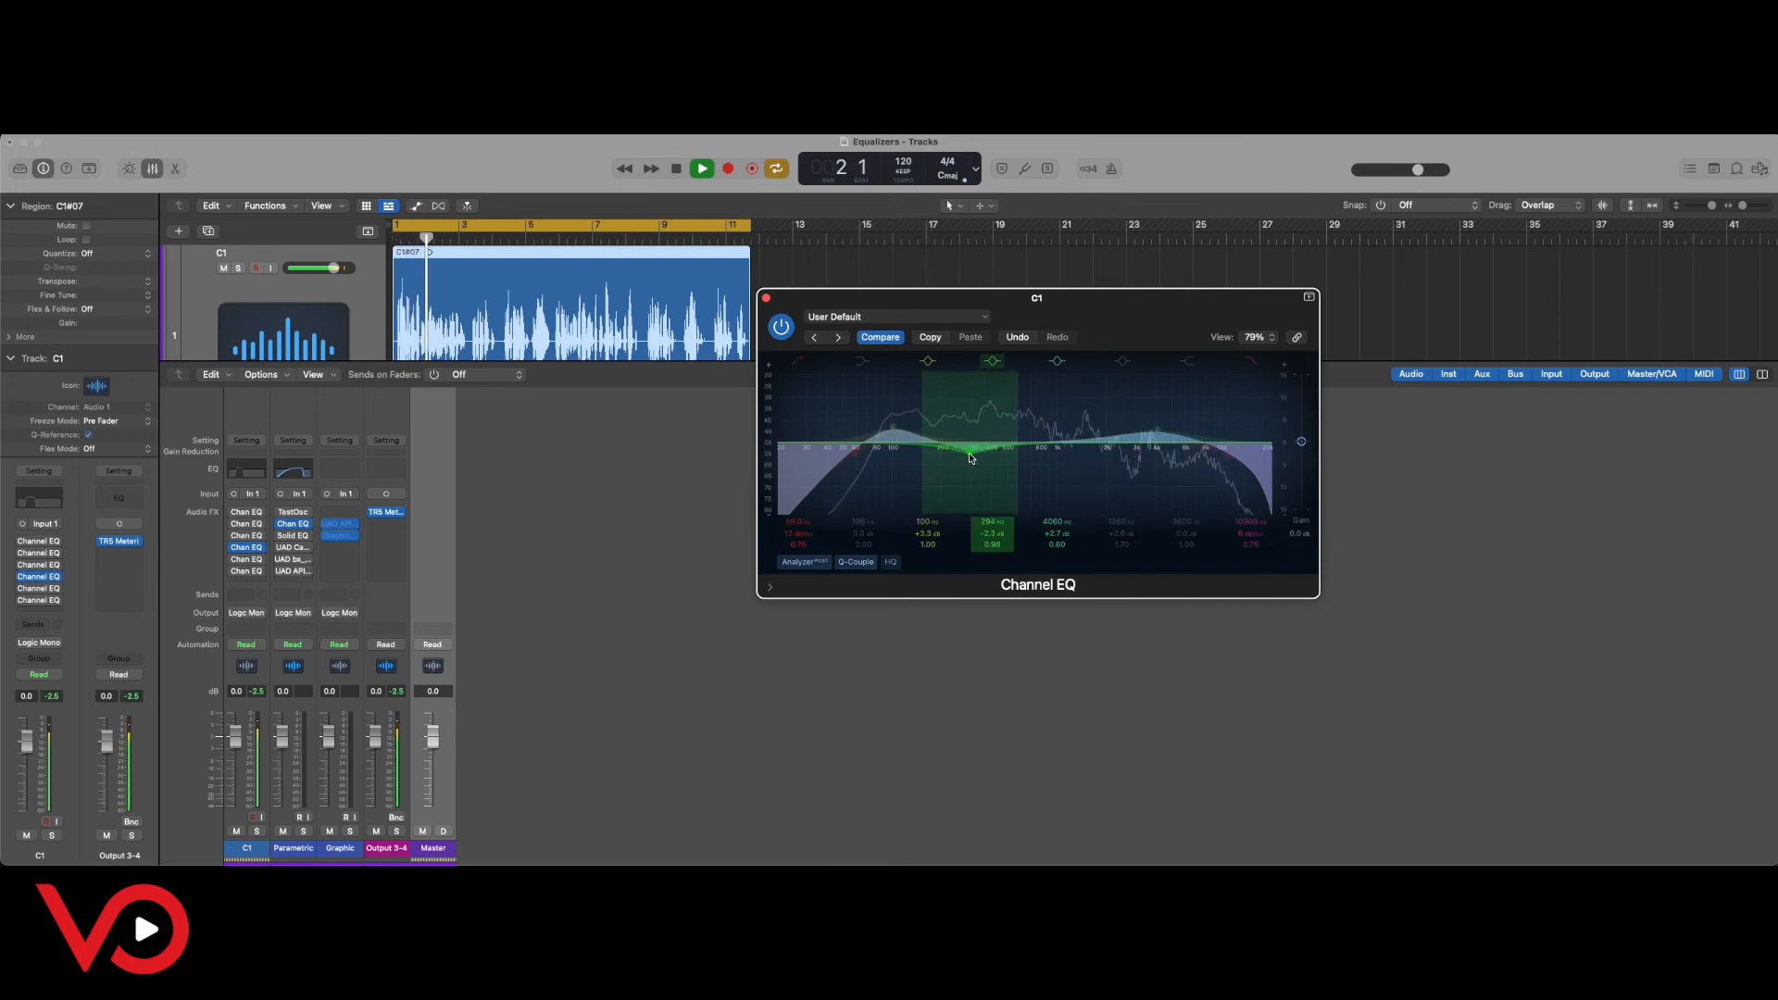
pyautogui.press('space')
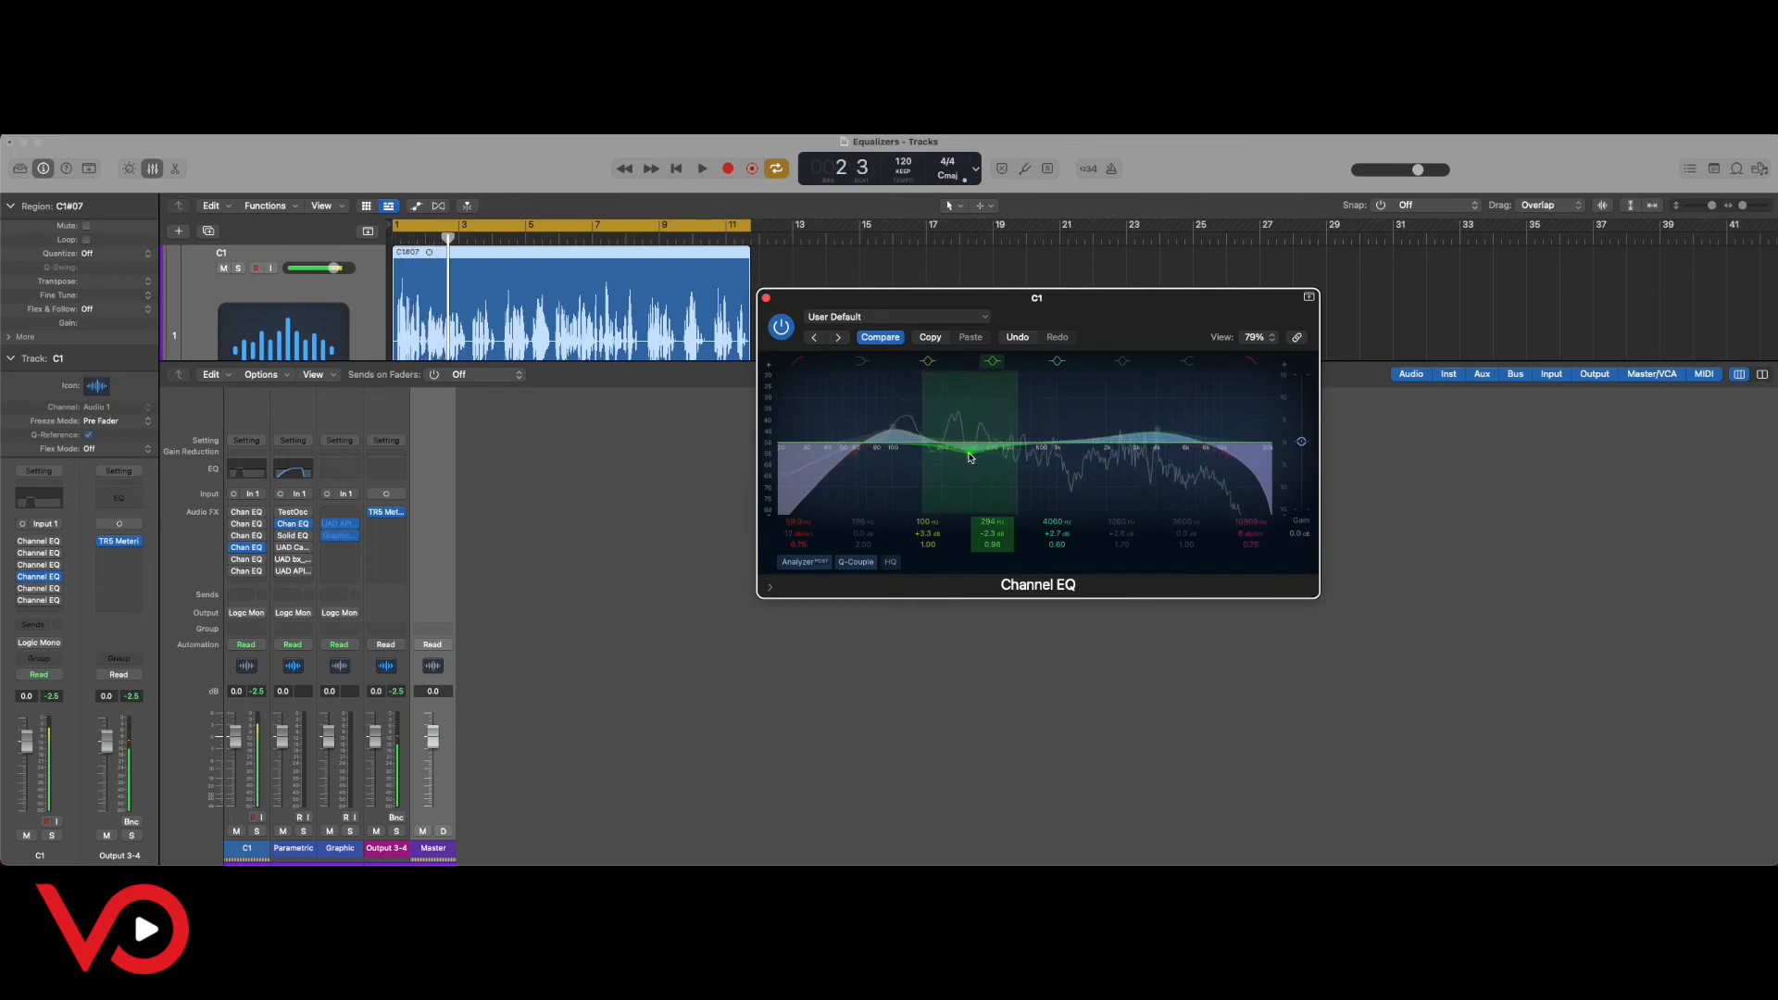
pyautogui.click(781, 327)
pyautogui.press('space')
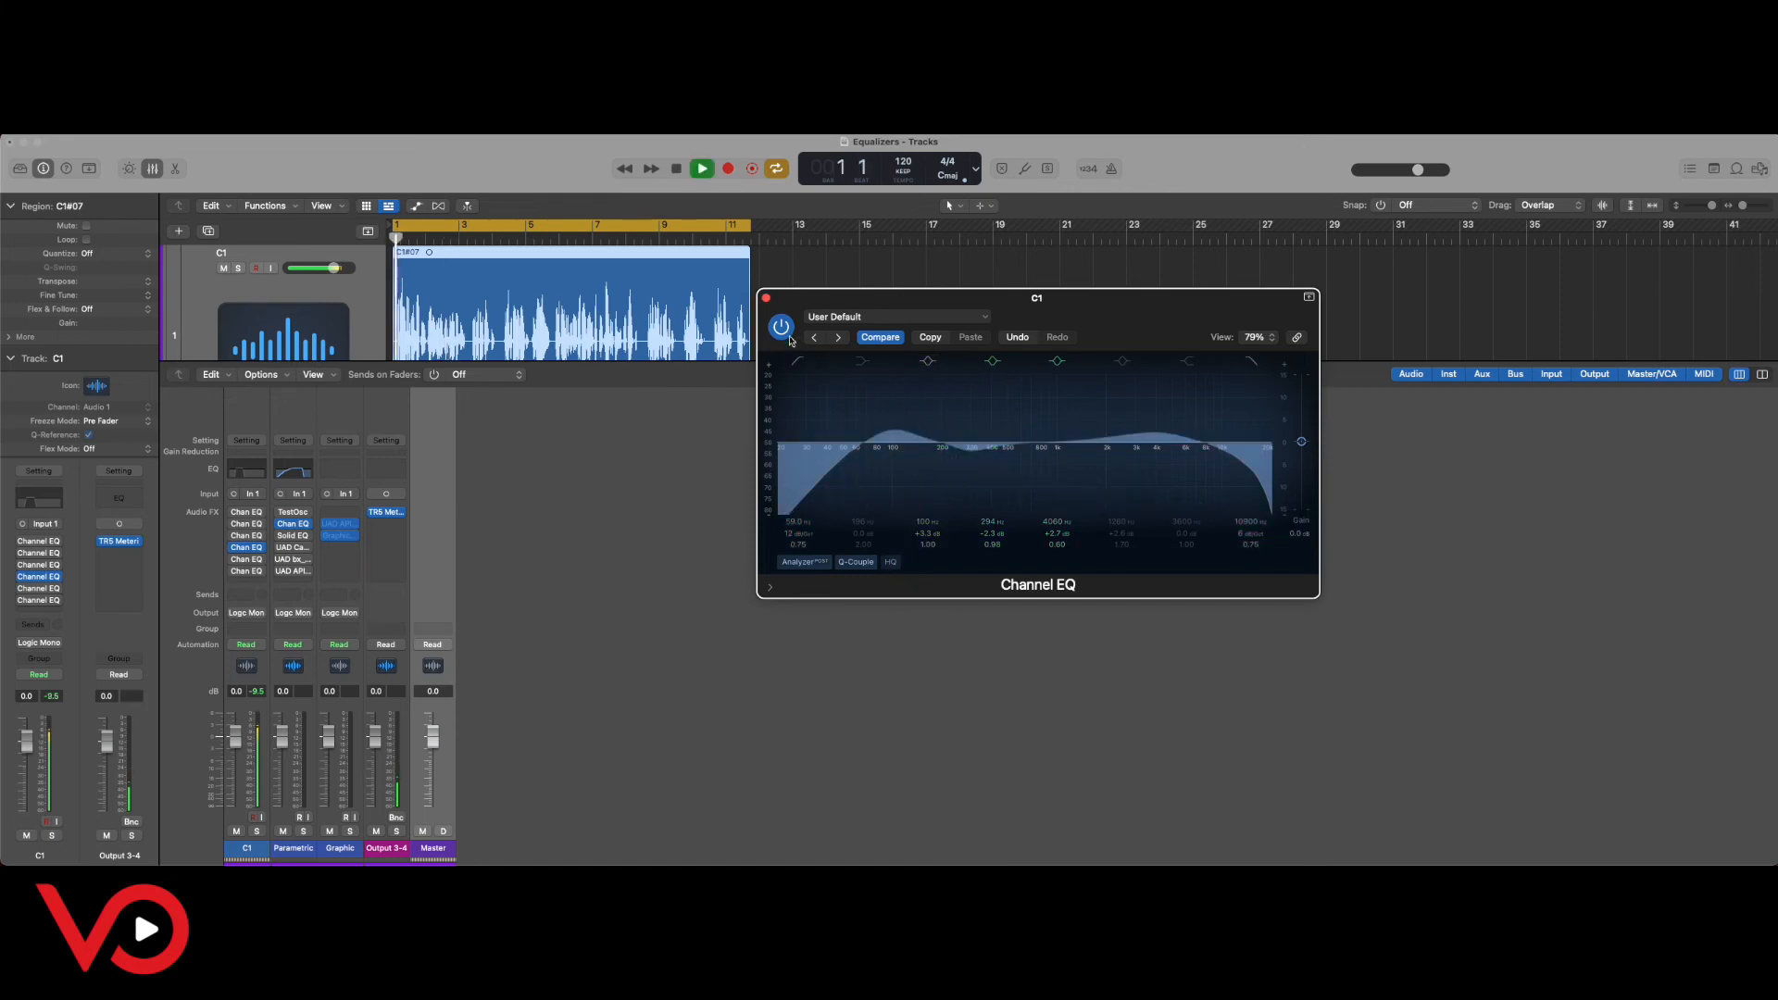
pyautogui.click(781, 328)
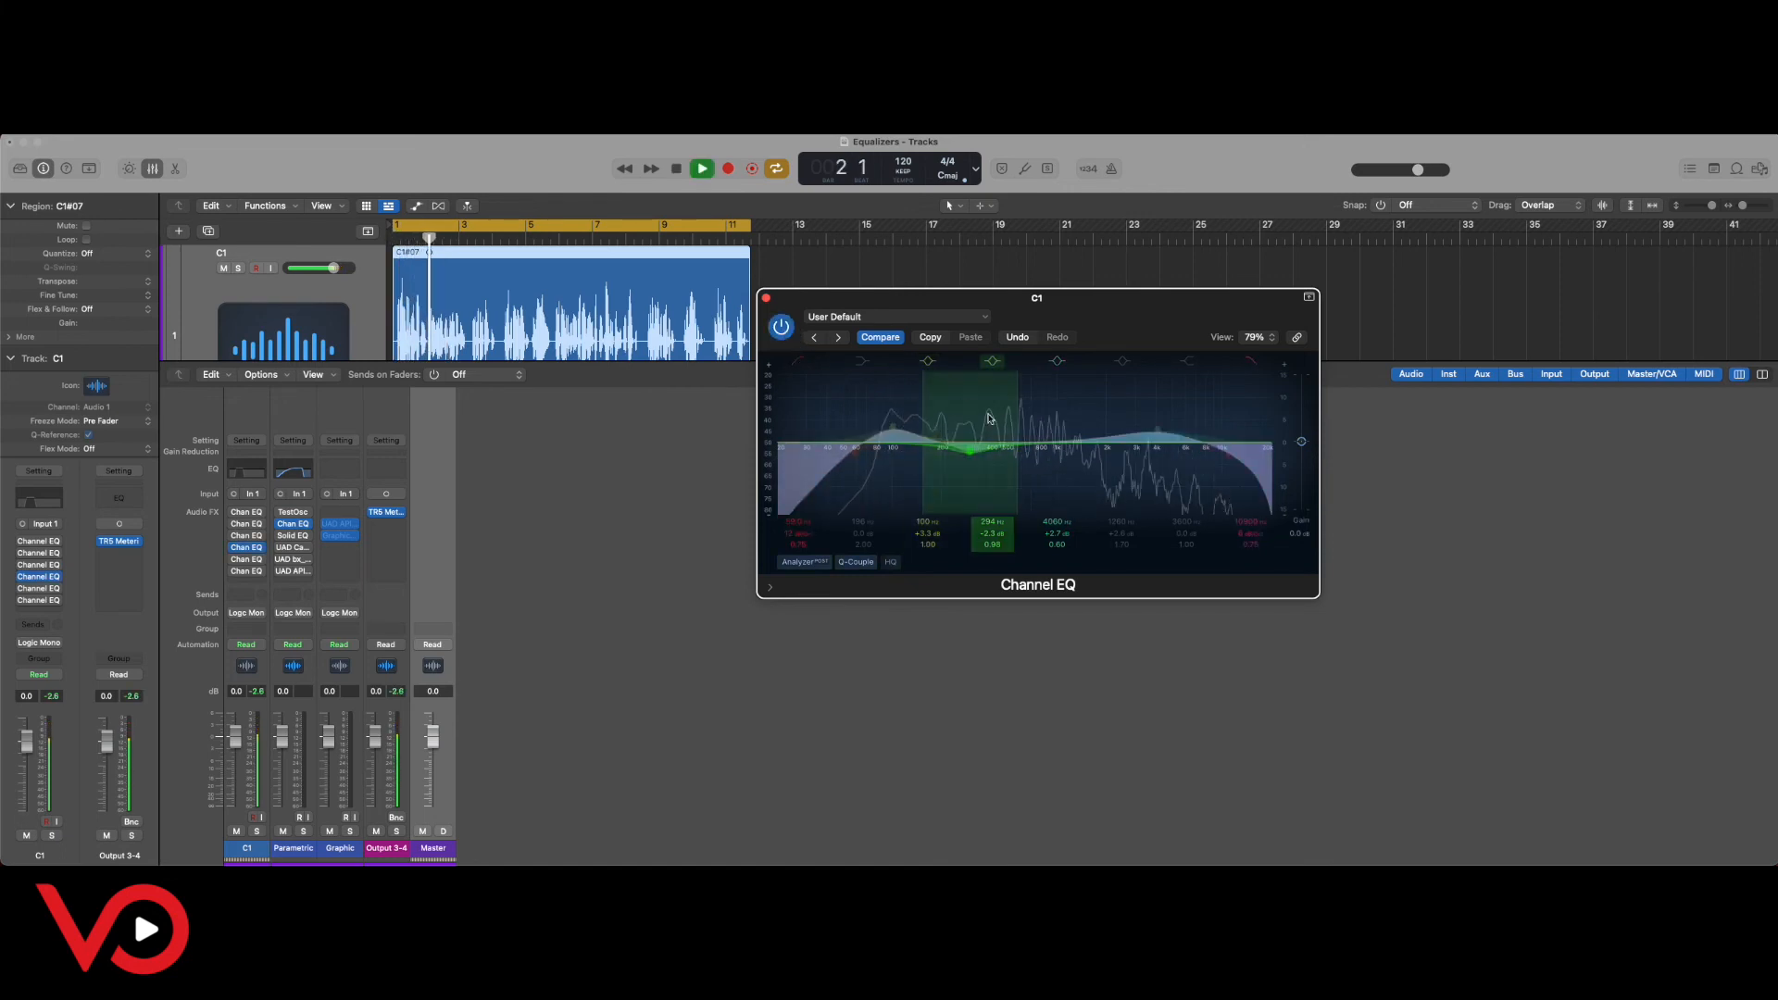
# Compare the playing voice with the 294 Hz cut band switched off and on.
pyautogui.click(993, 361)
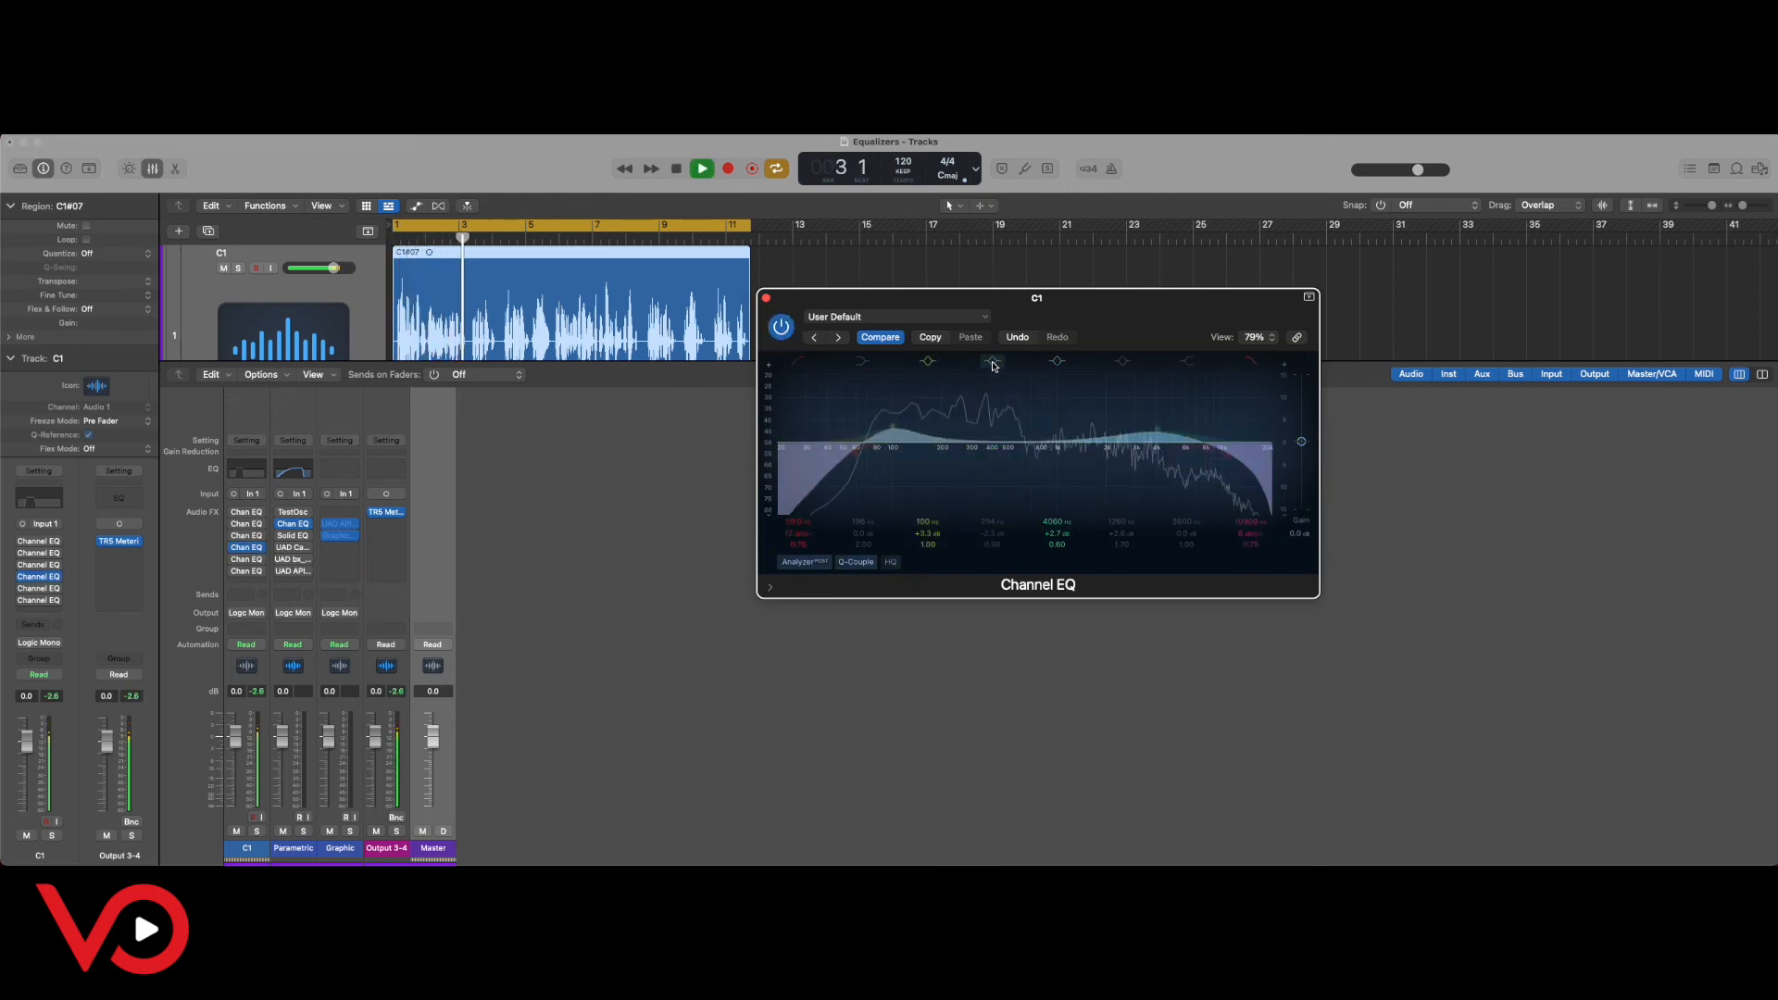
pyautogui.click(993, 361)
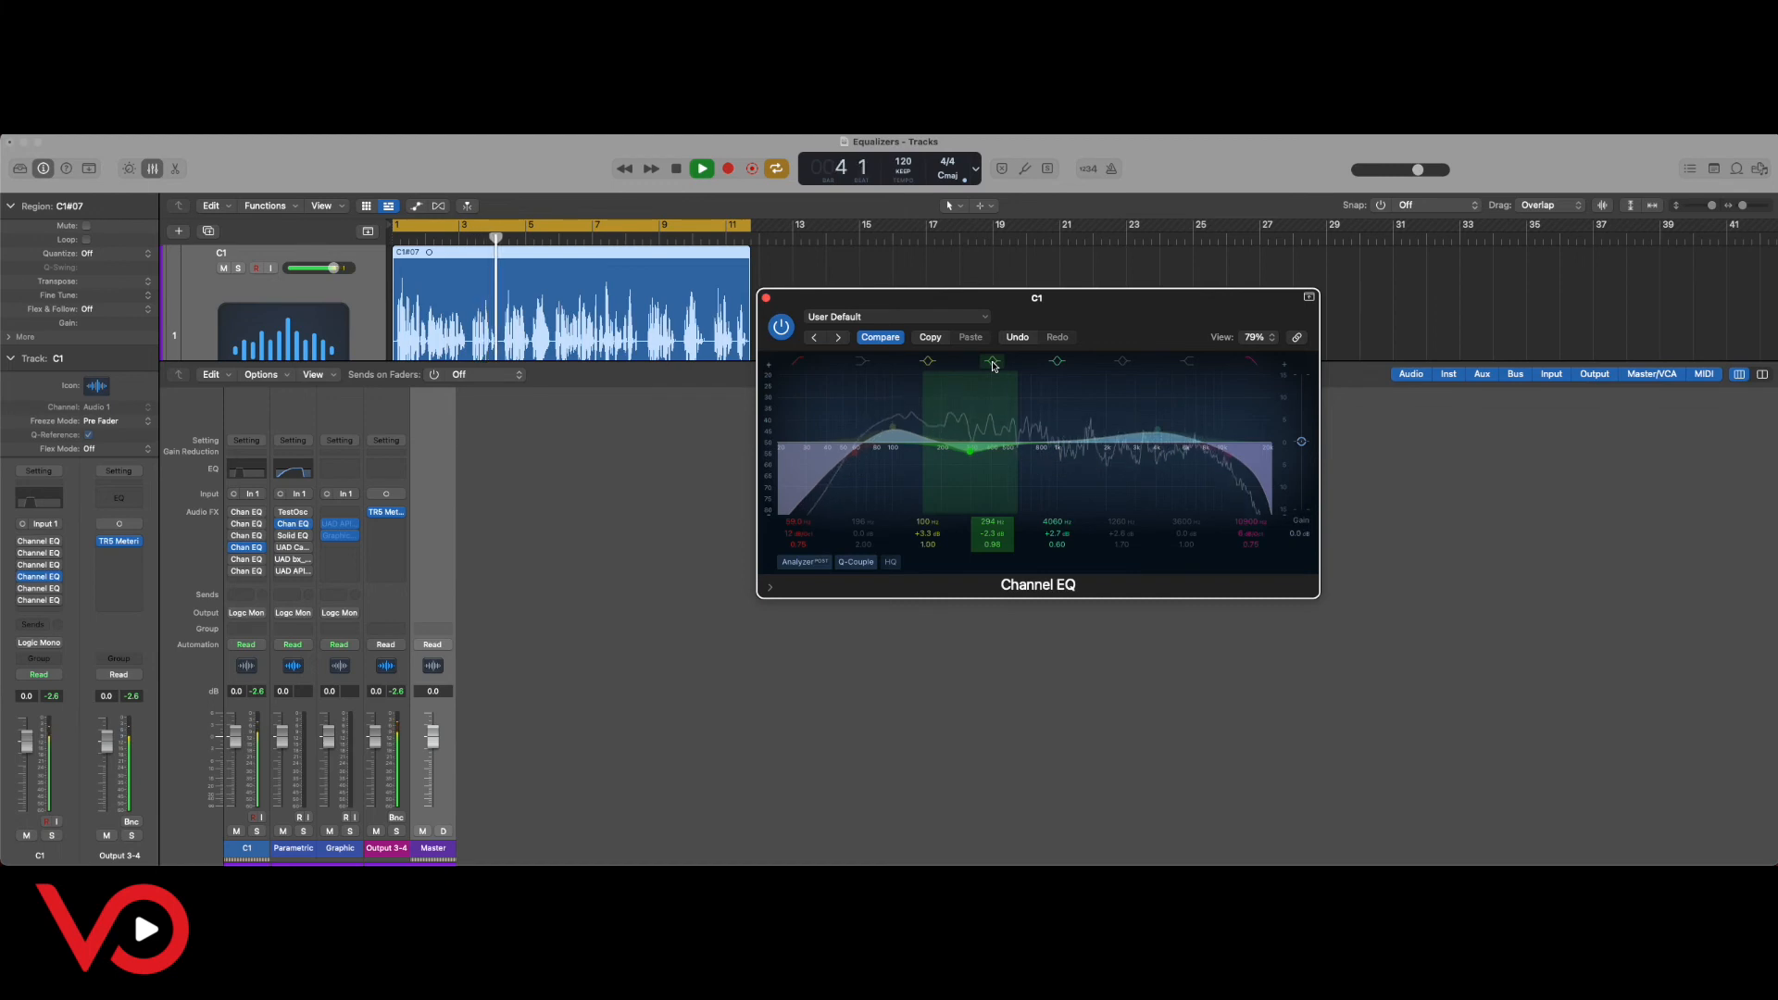
pyautogui.click(993, 362)
pyautogui.click(993, 362)
pyautogui.press('space')
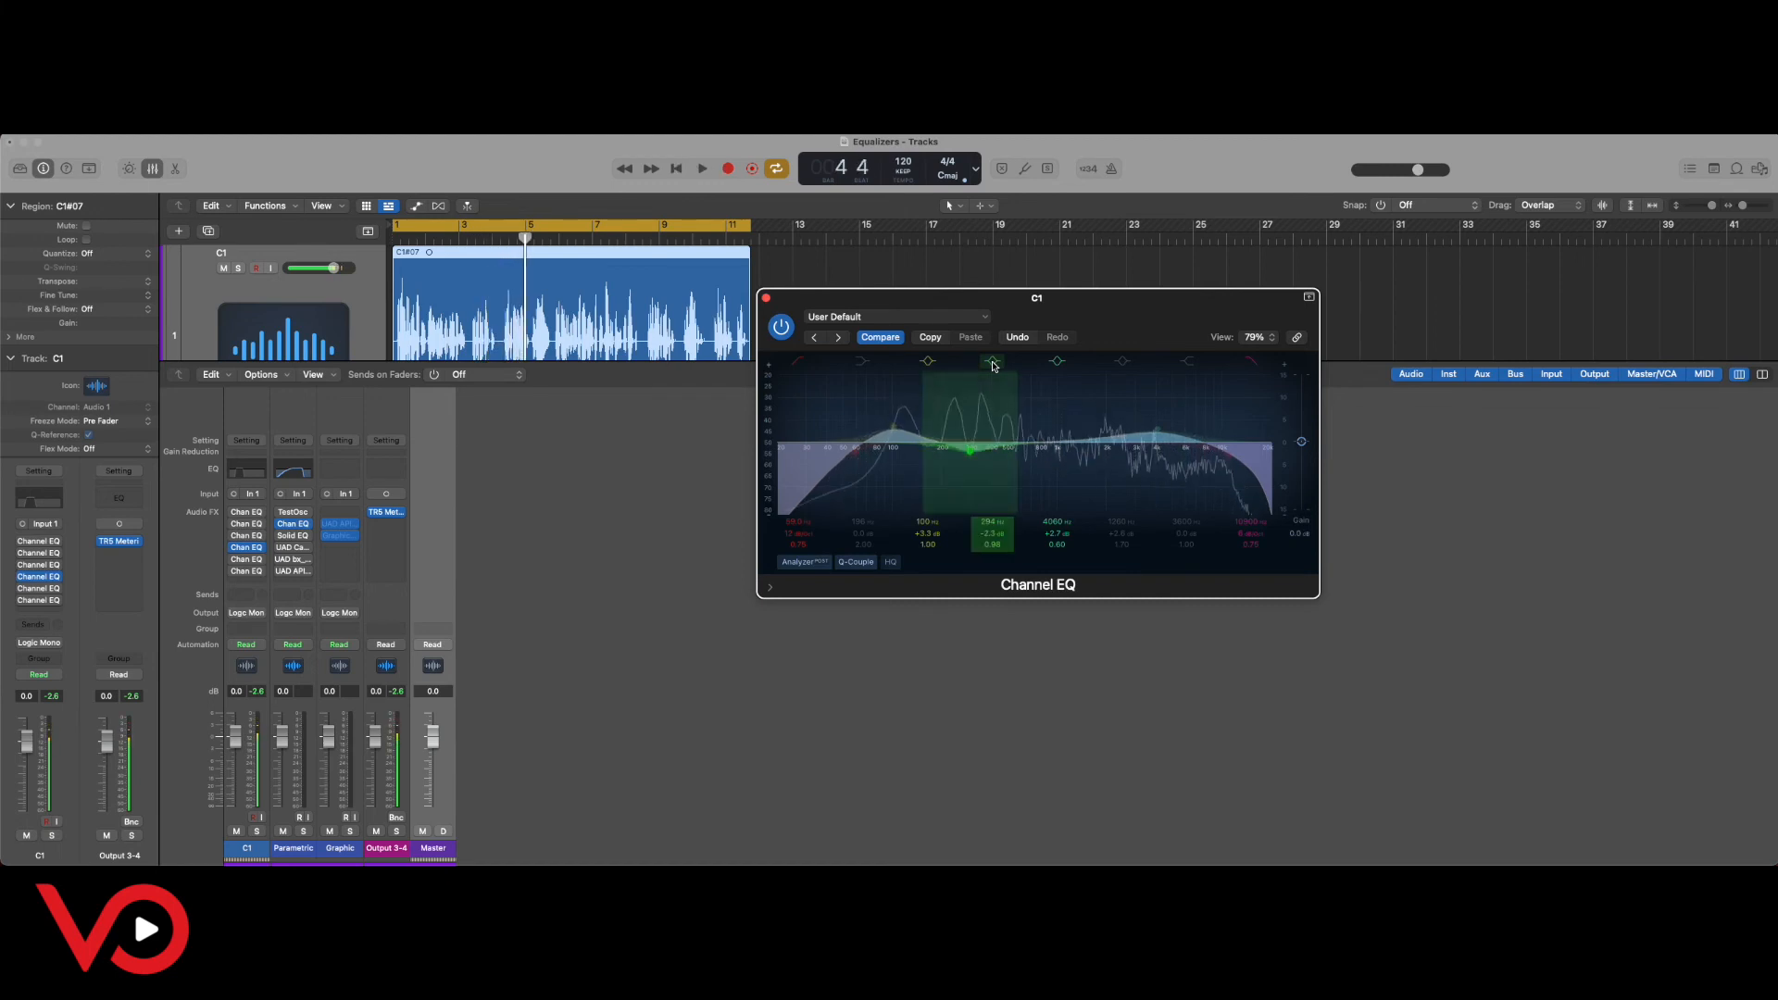
# Narrow the 100 Hz boost to a Q of about 1.70 with the 294 Hz cut off, and play the voice while toggling the cut.
pyautogui.click(993, 361)
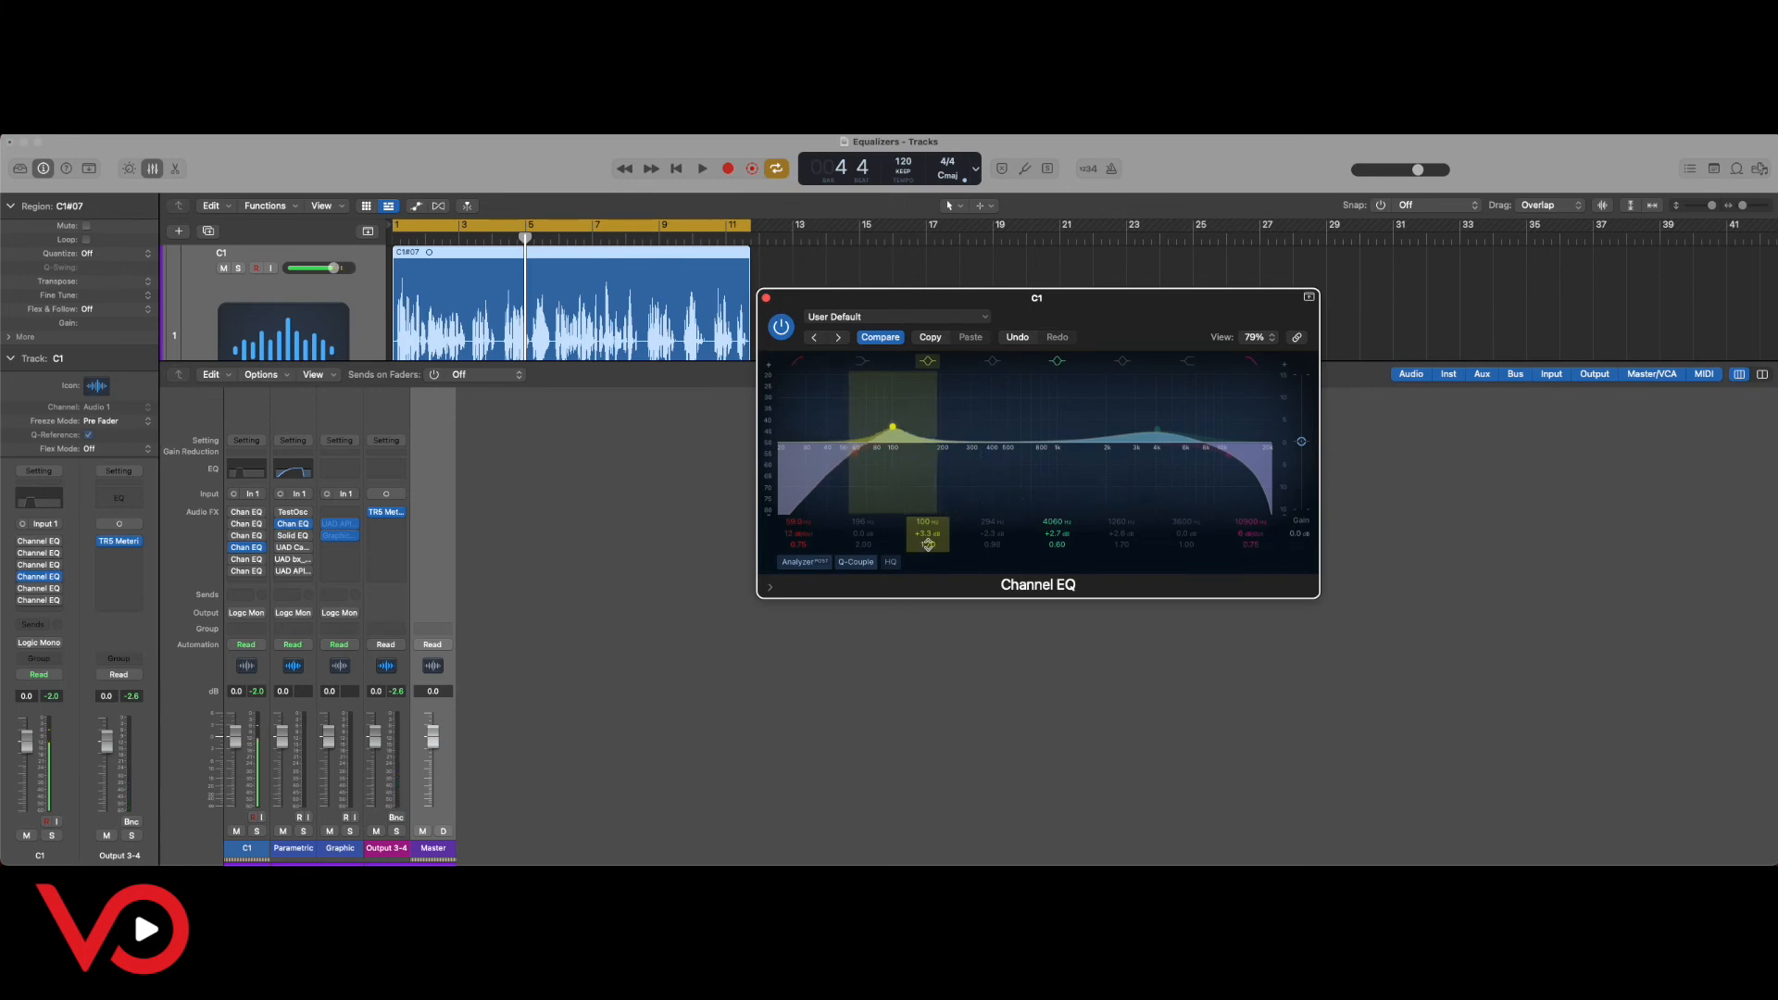
pyautogui.press('space')
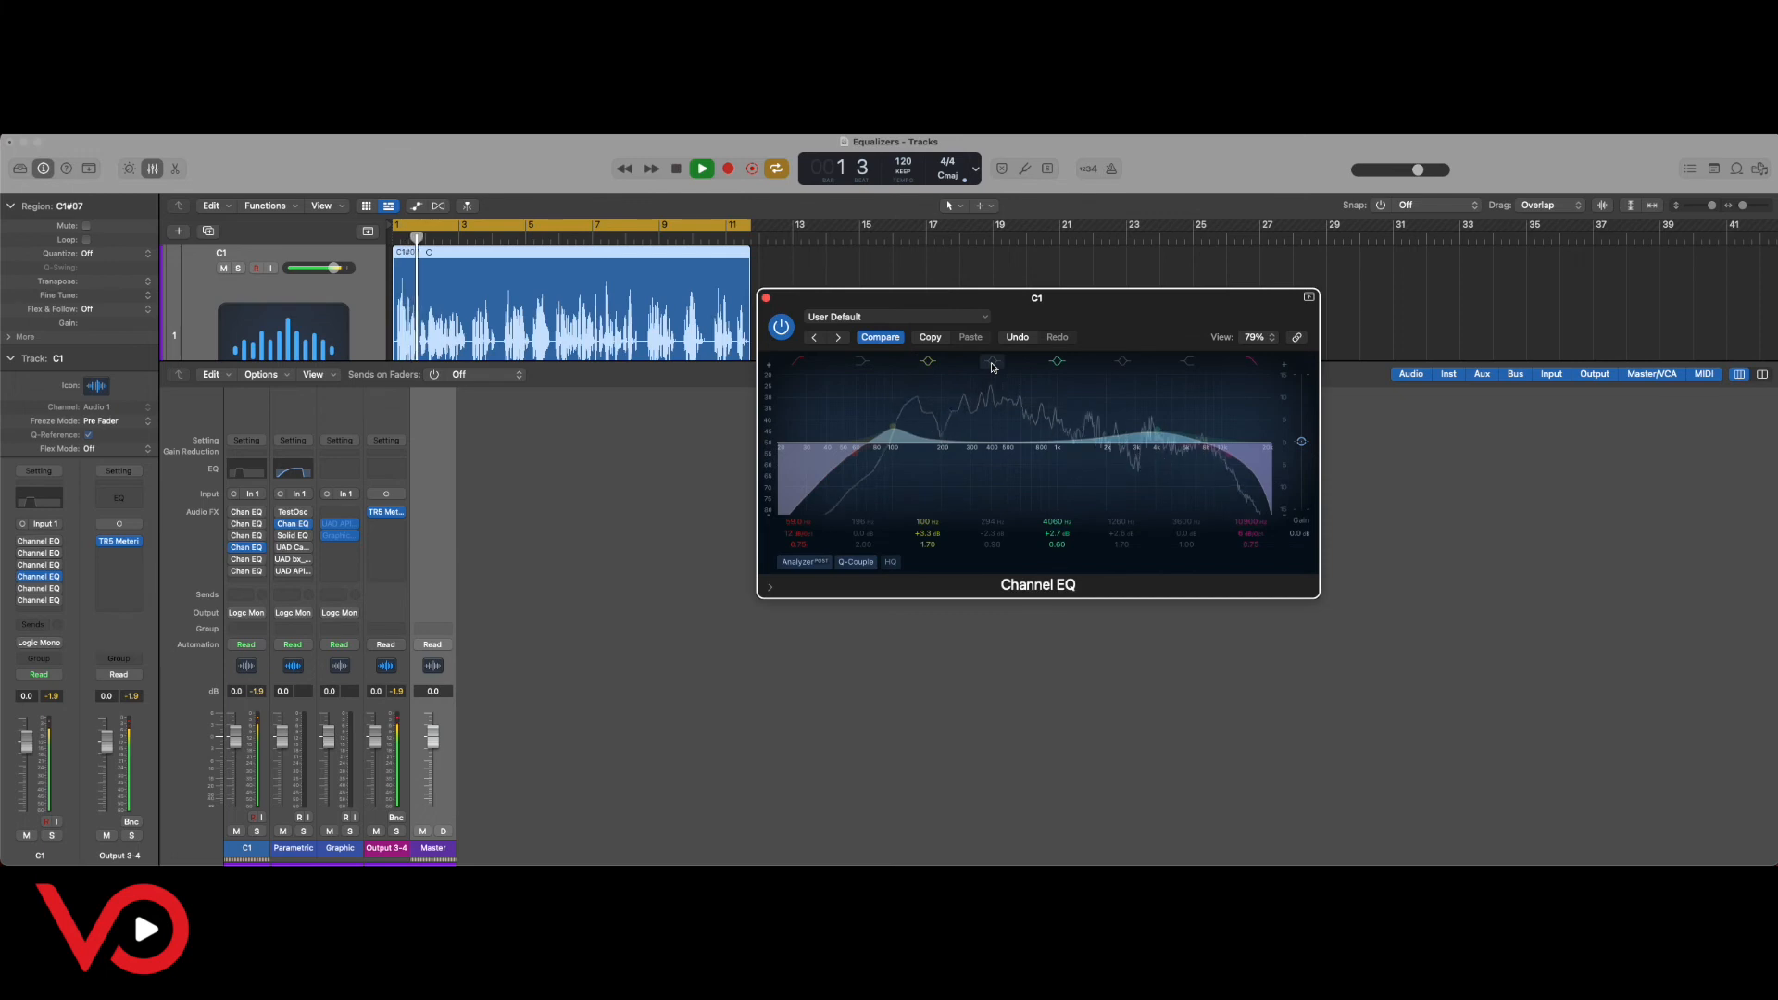
pyautogui.click(993, 361)
pyautogui.click(992, 363)
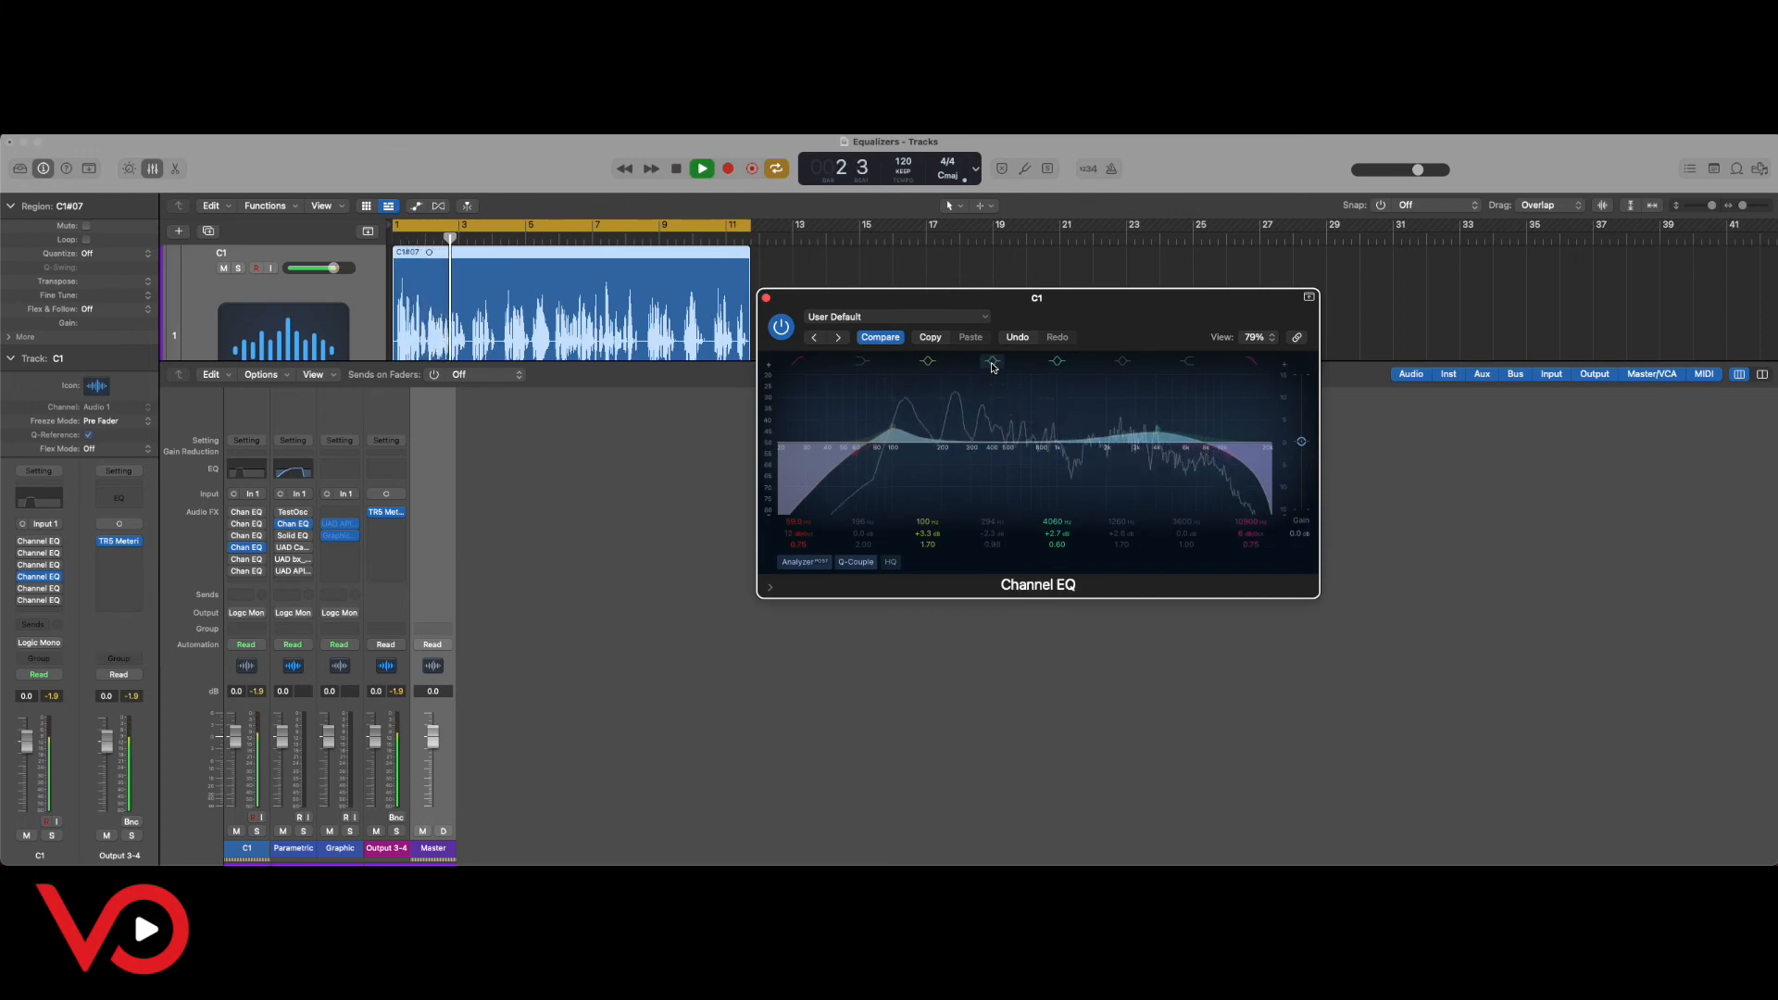
pyautogui.press('space')
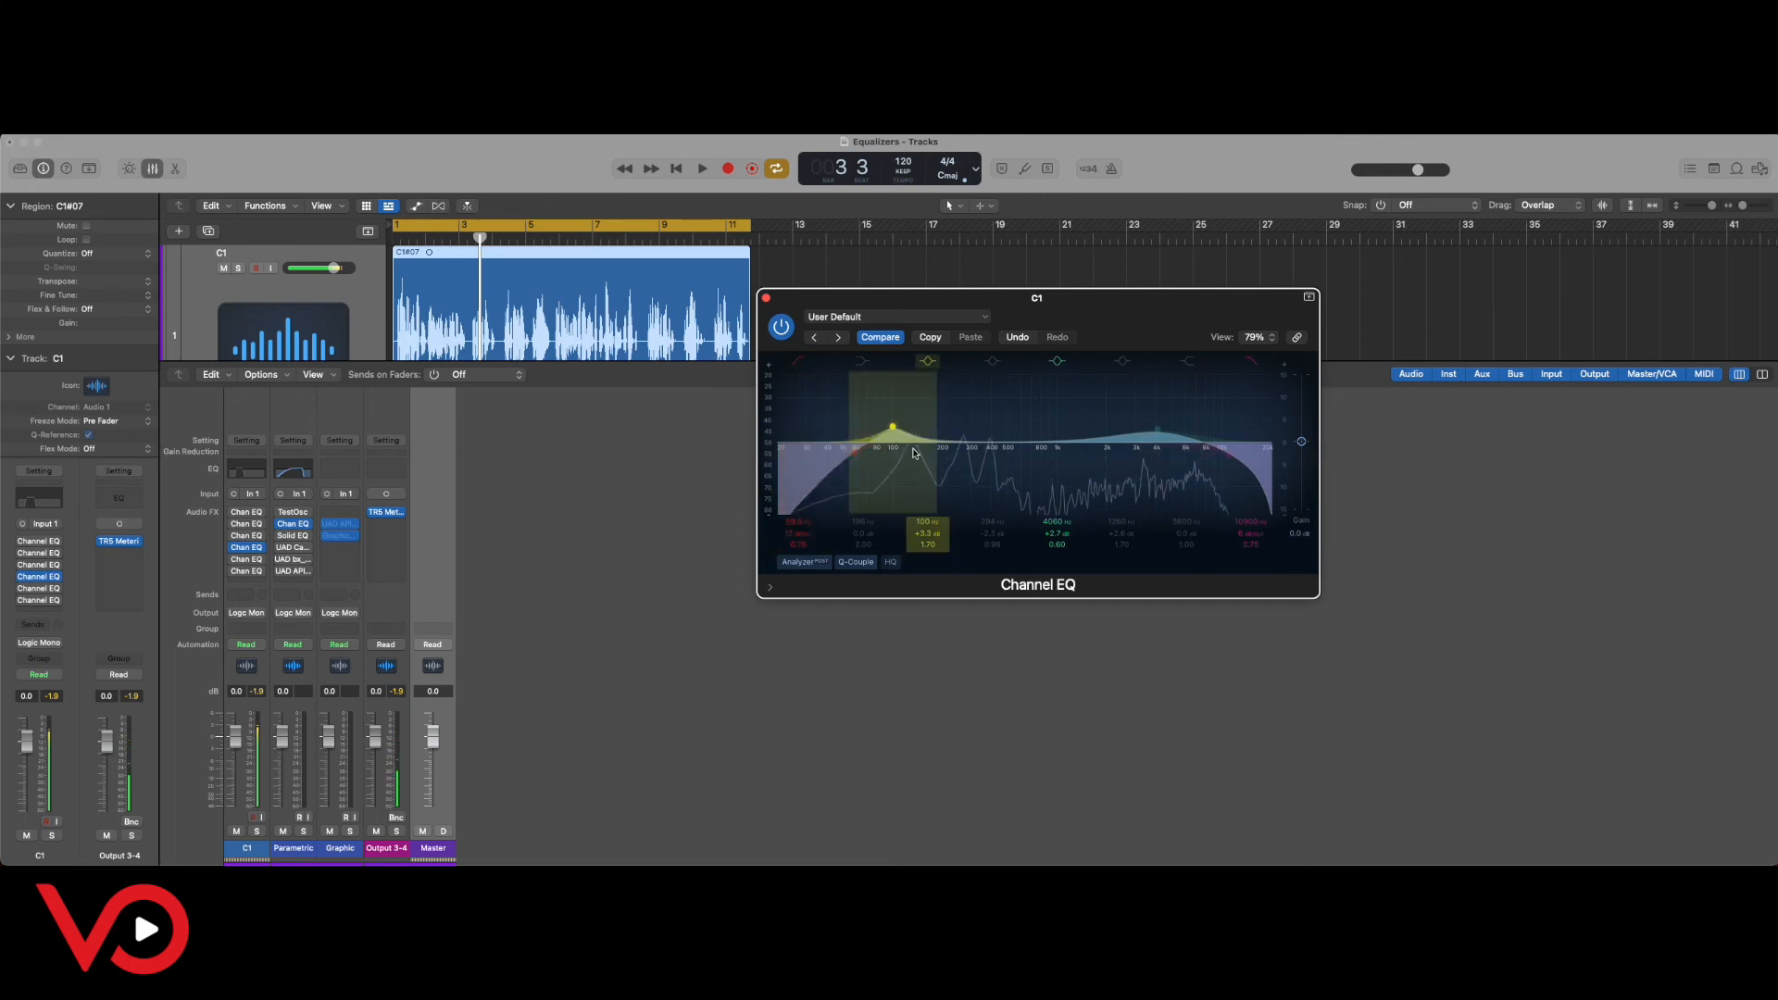
pyautogui.click(992, 361)
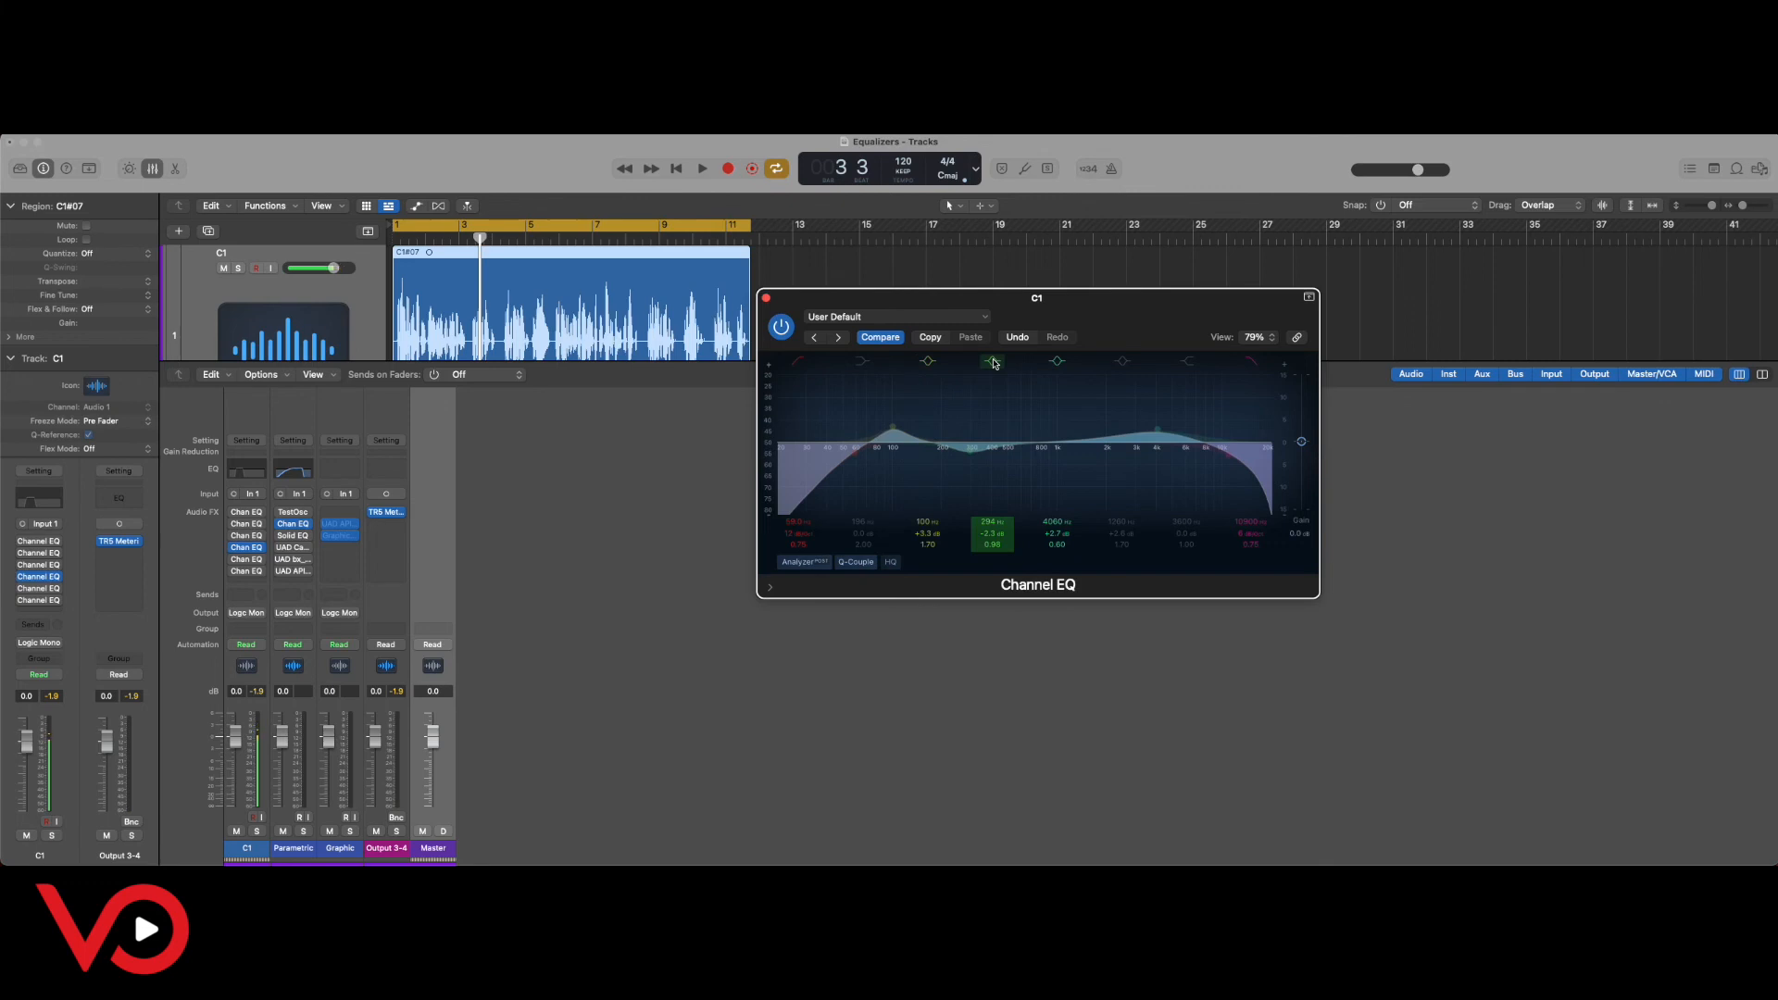
pyautogui.click(993, 362)
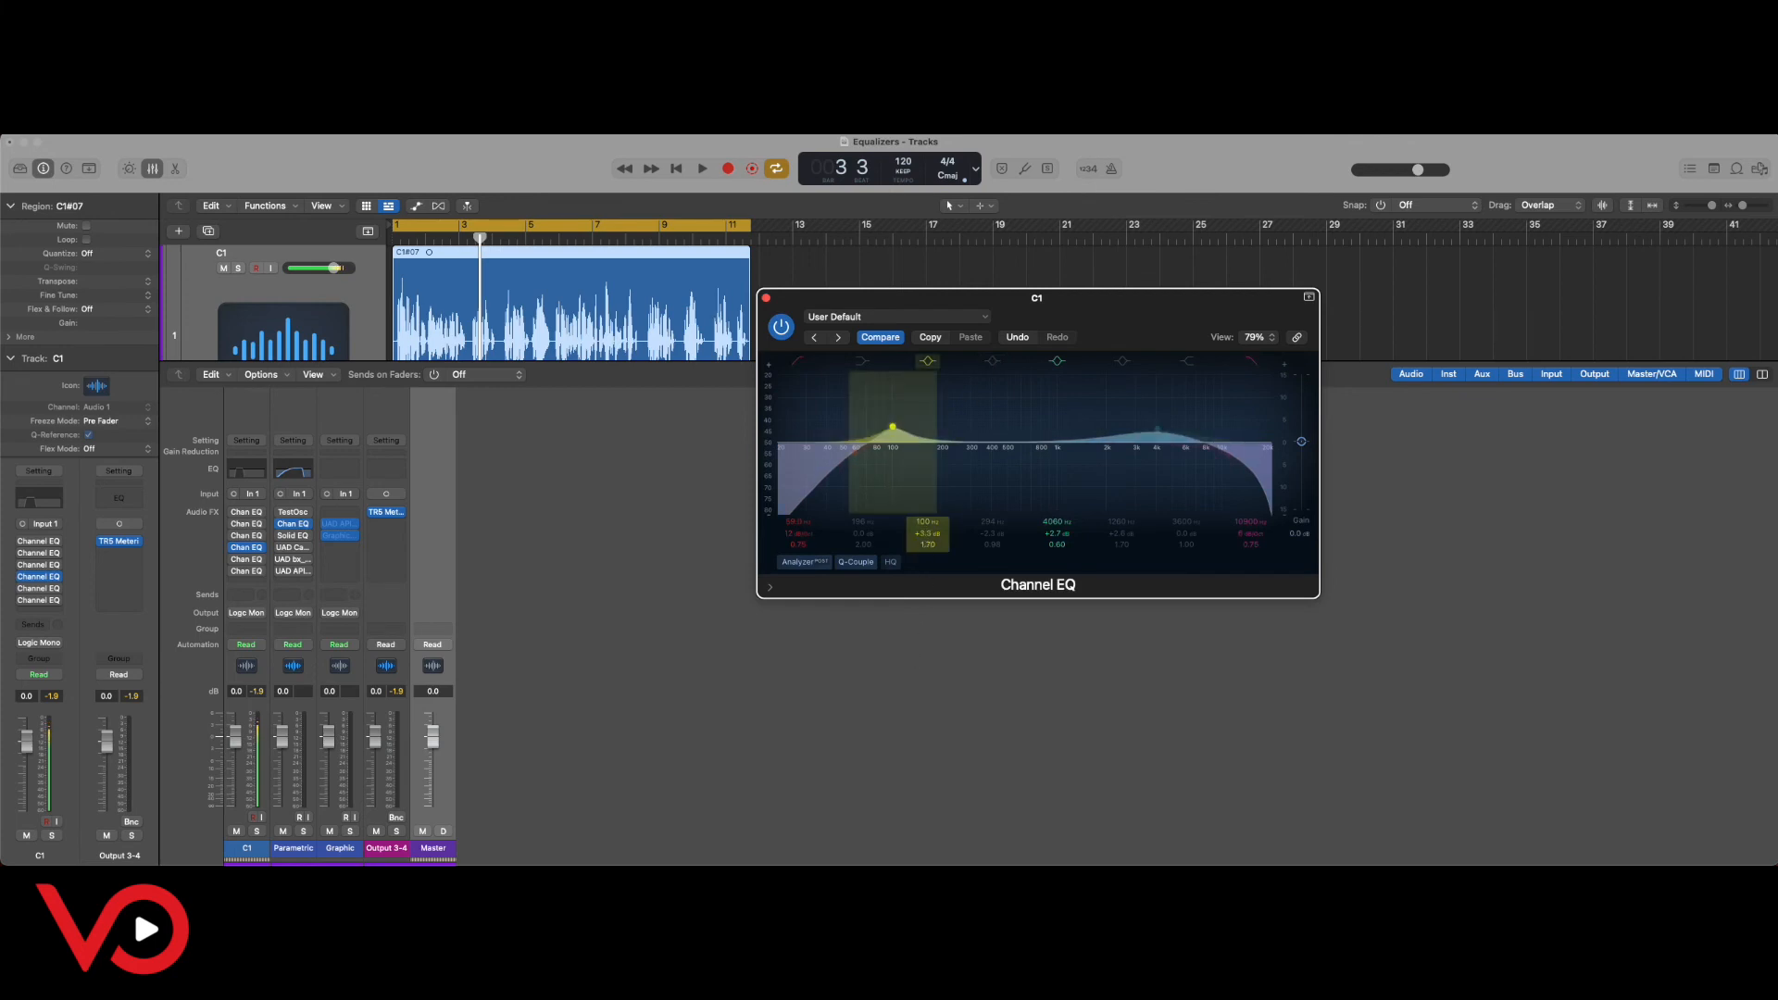
# Widen the 100 Hz boost to a Q of about 0.88, and play the voice with the 294 Hz cut switched on.
pyautogui.moveTo(927, 545); pyautogui.dragTo(927, 570)
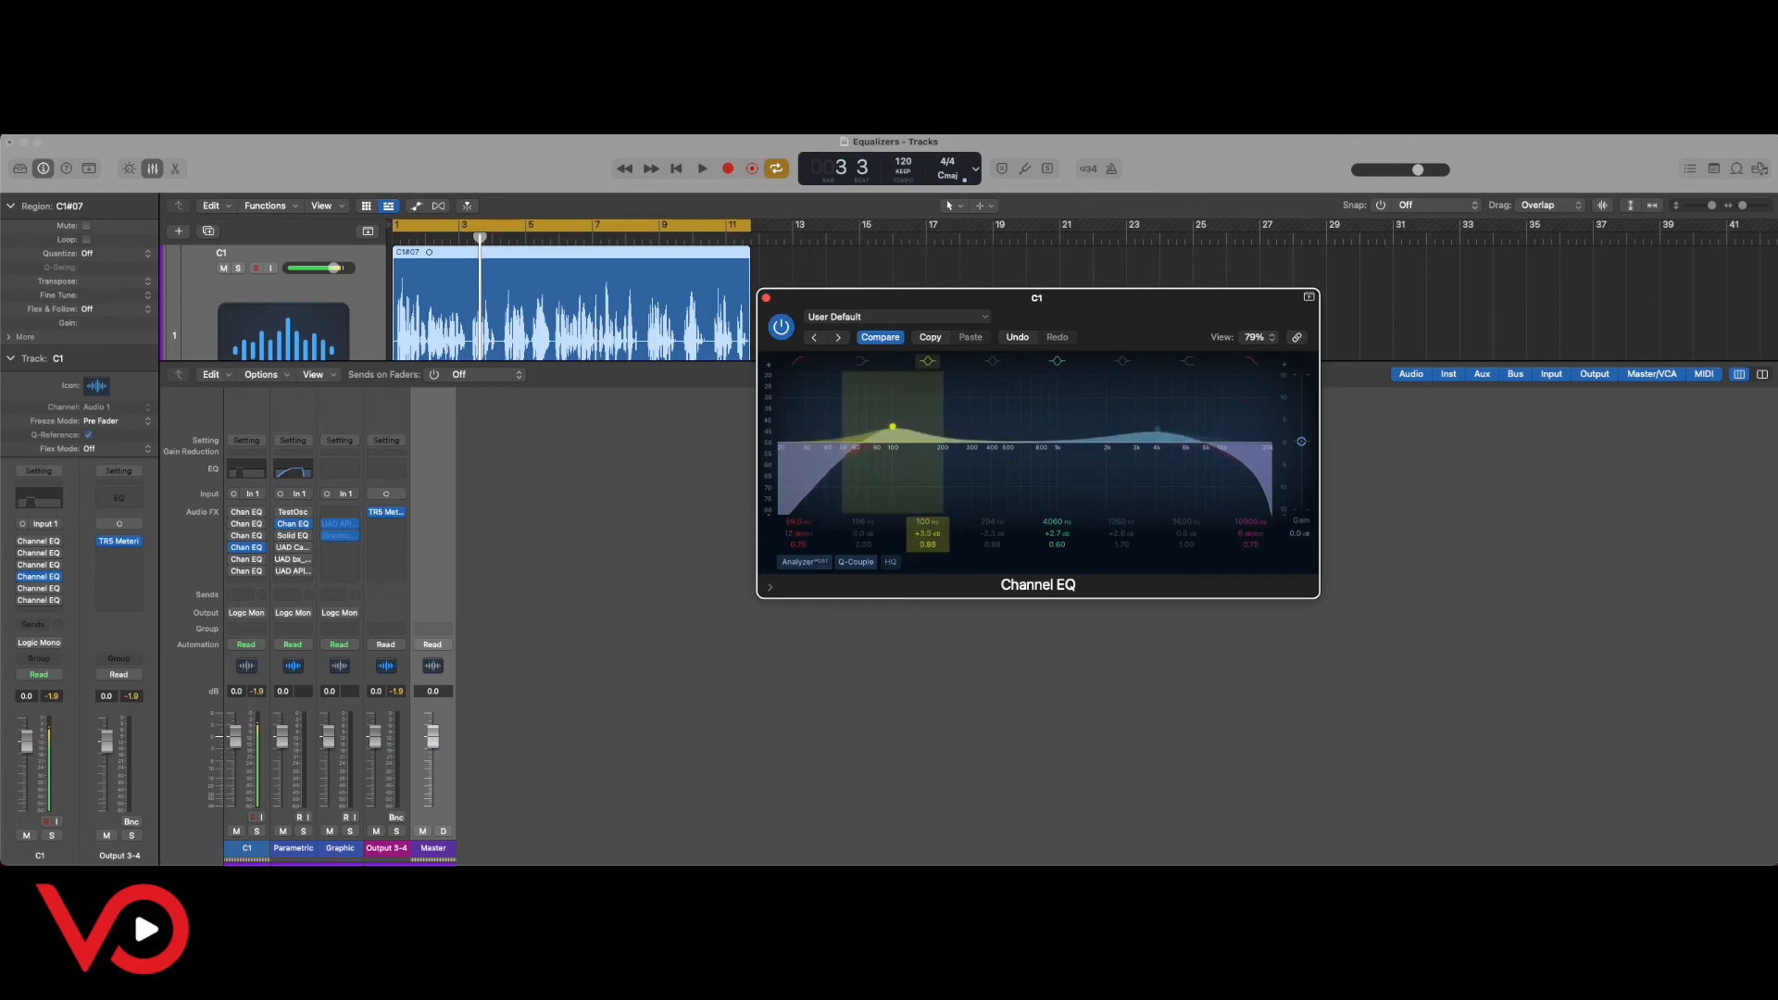
pyautogui.click(993, 363)
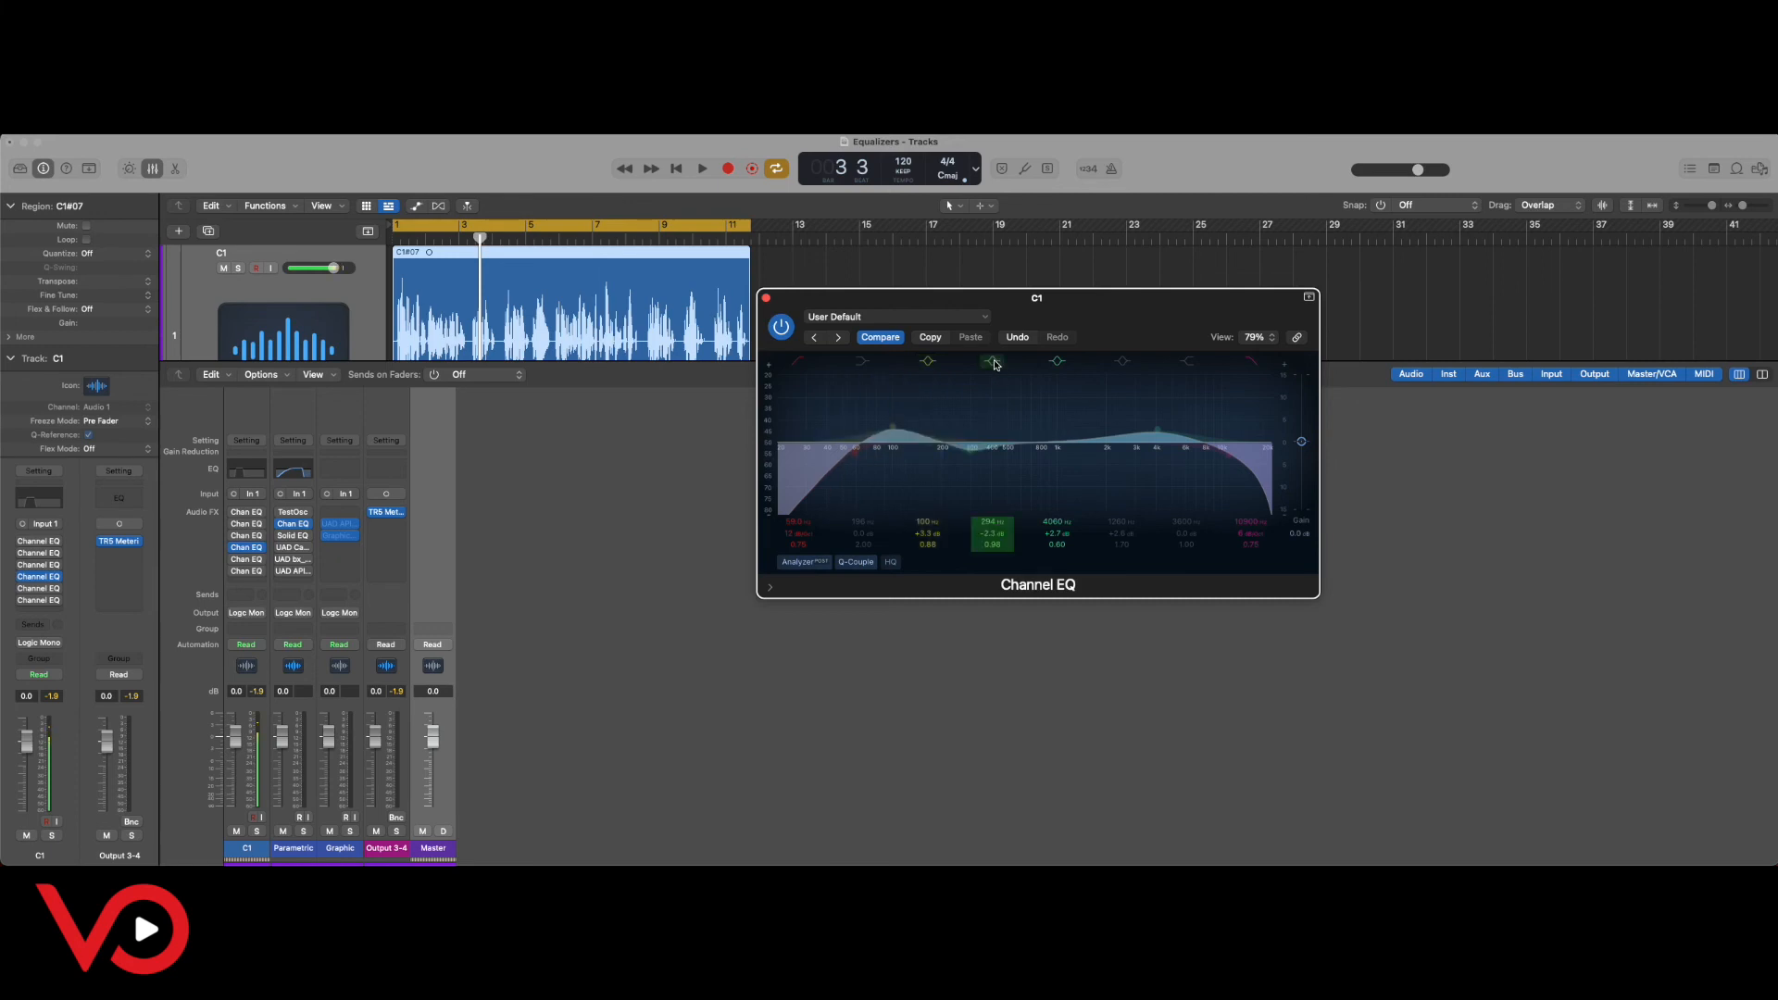
pyautogui.press('space')
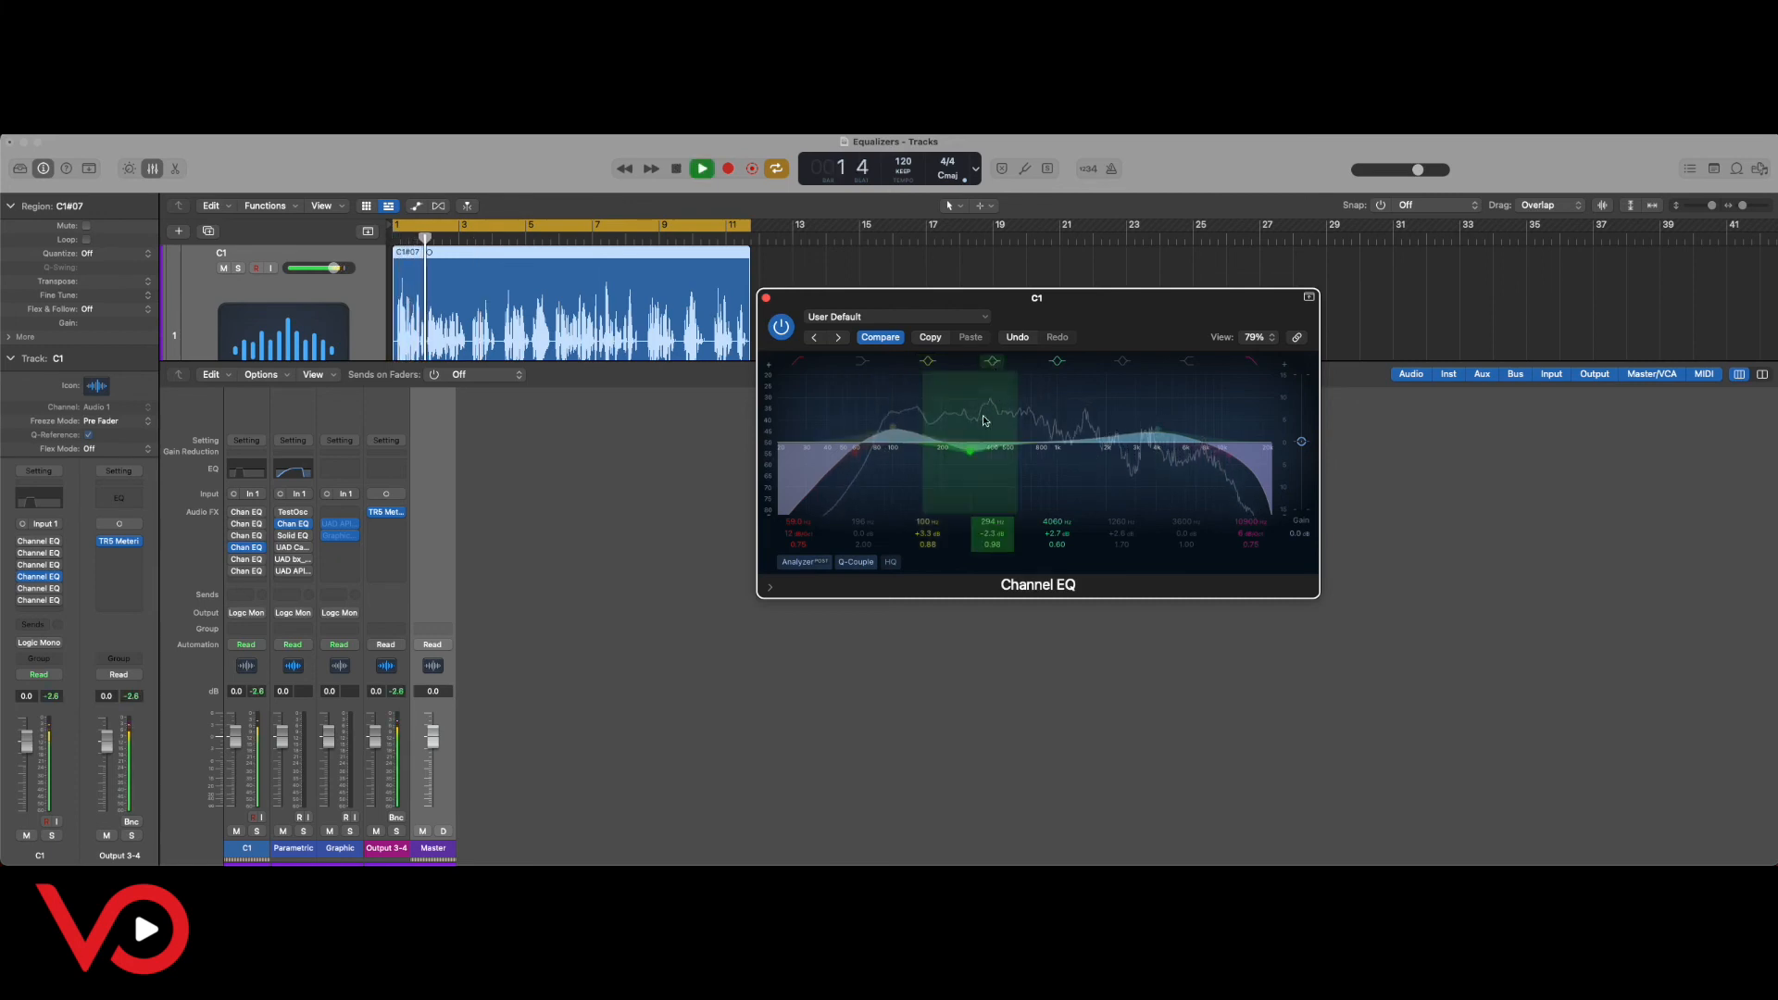
pyautogui.press('space')
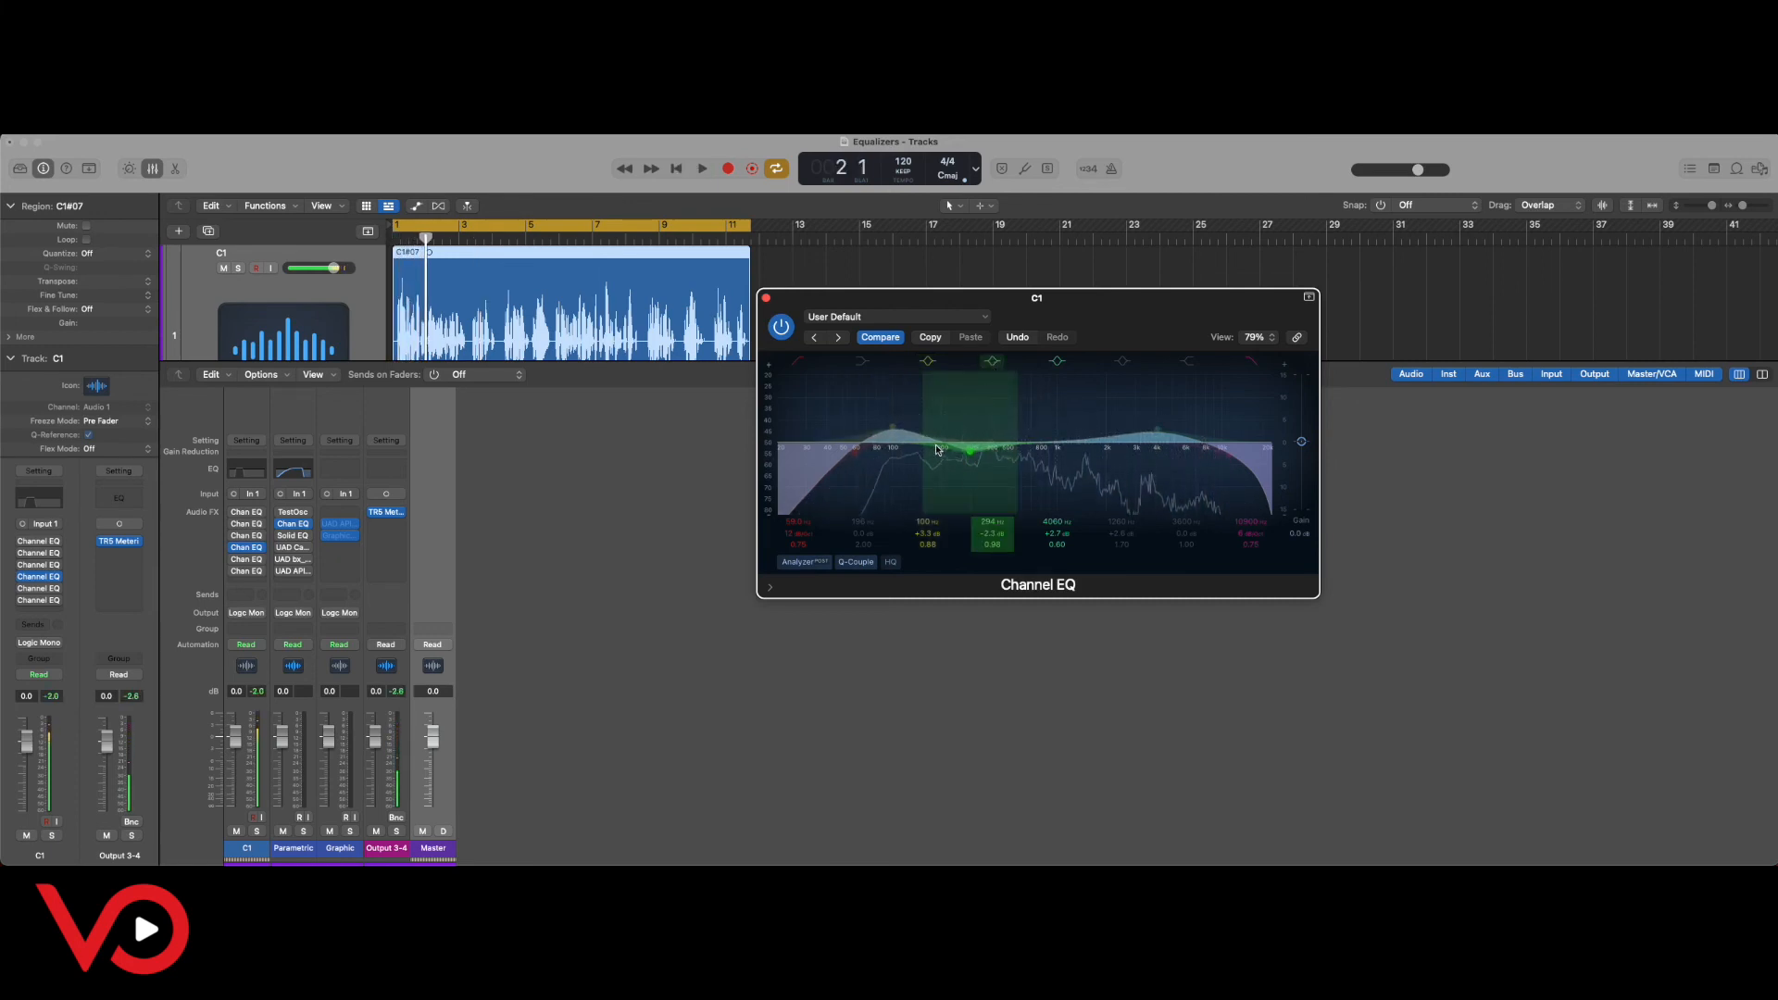
# Narrow the 100 Hz boost to a Q of about 1.60, and play the voice with the cut near 292 Hz off before closing the EQ.
pyautogui.moveTo(970, 451); pyautogui.dragTo(968, 451)
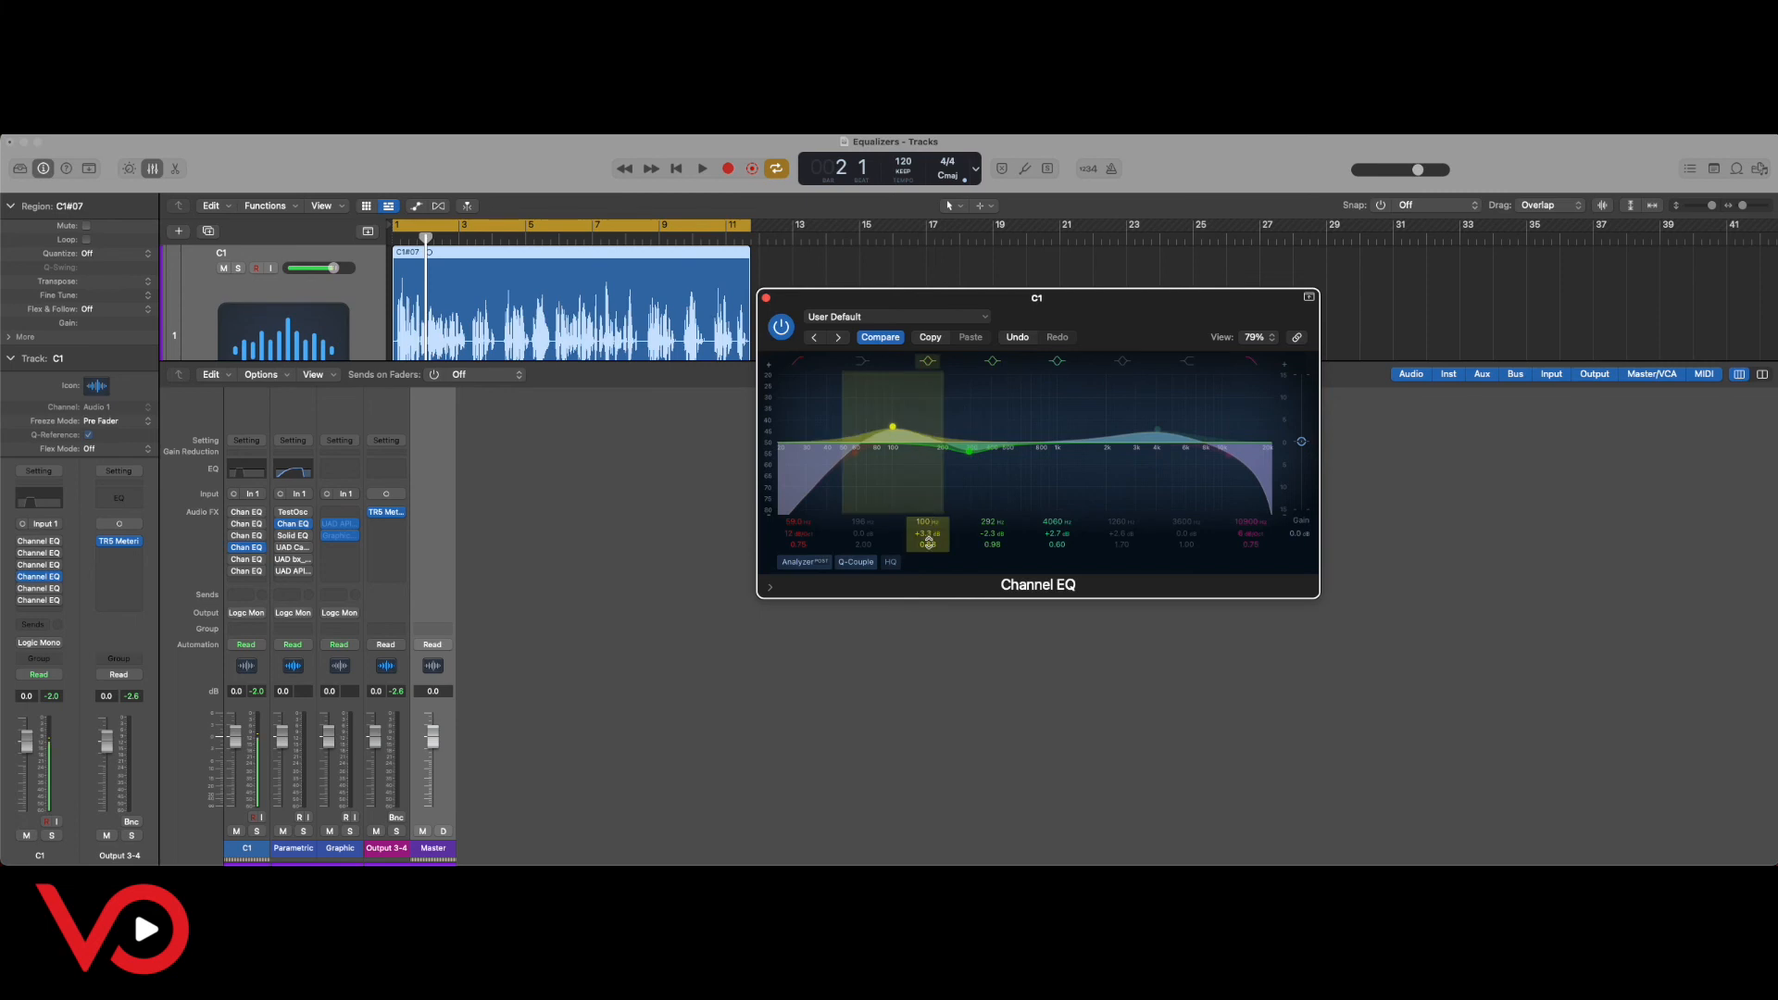
pyautogui.moveTo(927, 545); pyautogui.dragTo(928, 524)
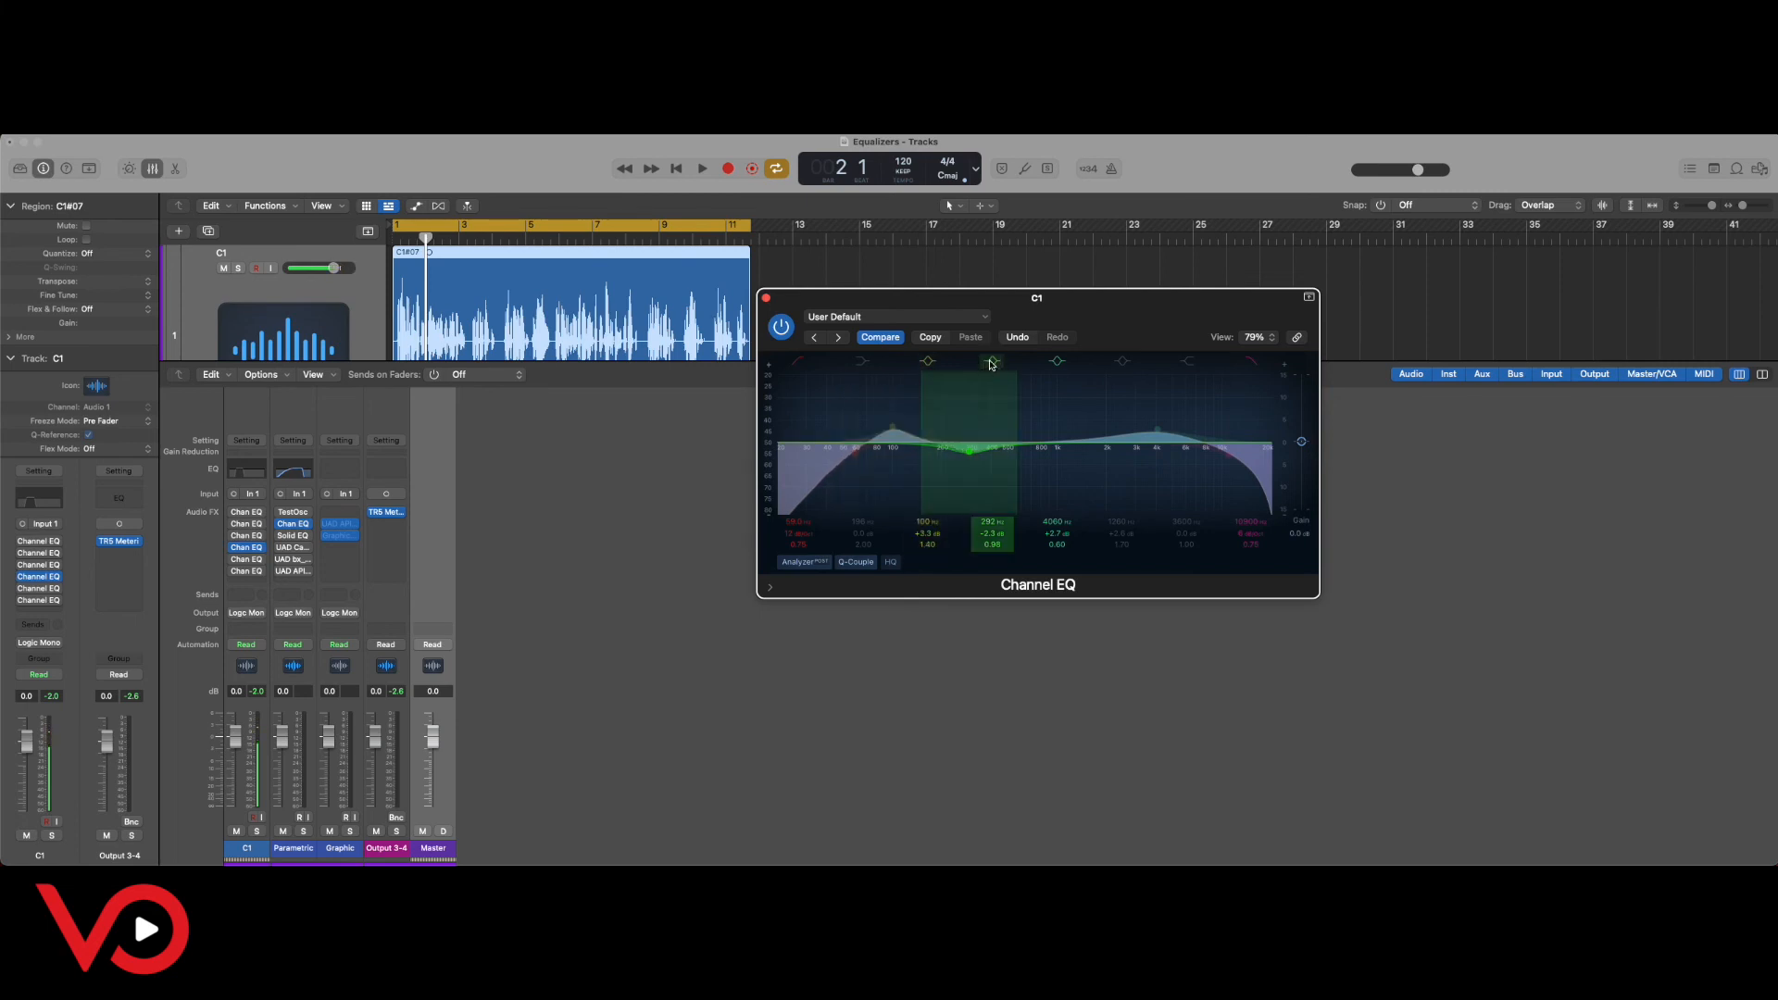
pyautogui.click(992, 361)
pyautogui.press('space')
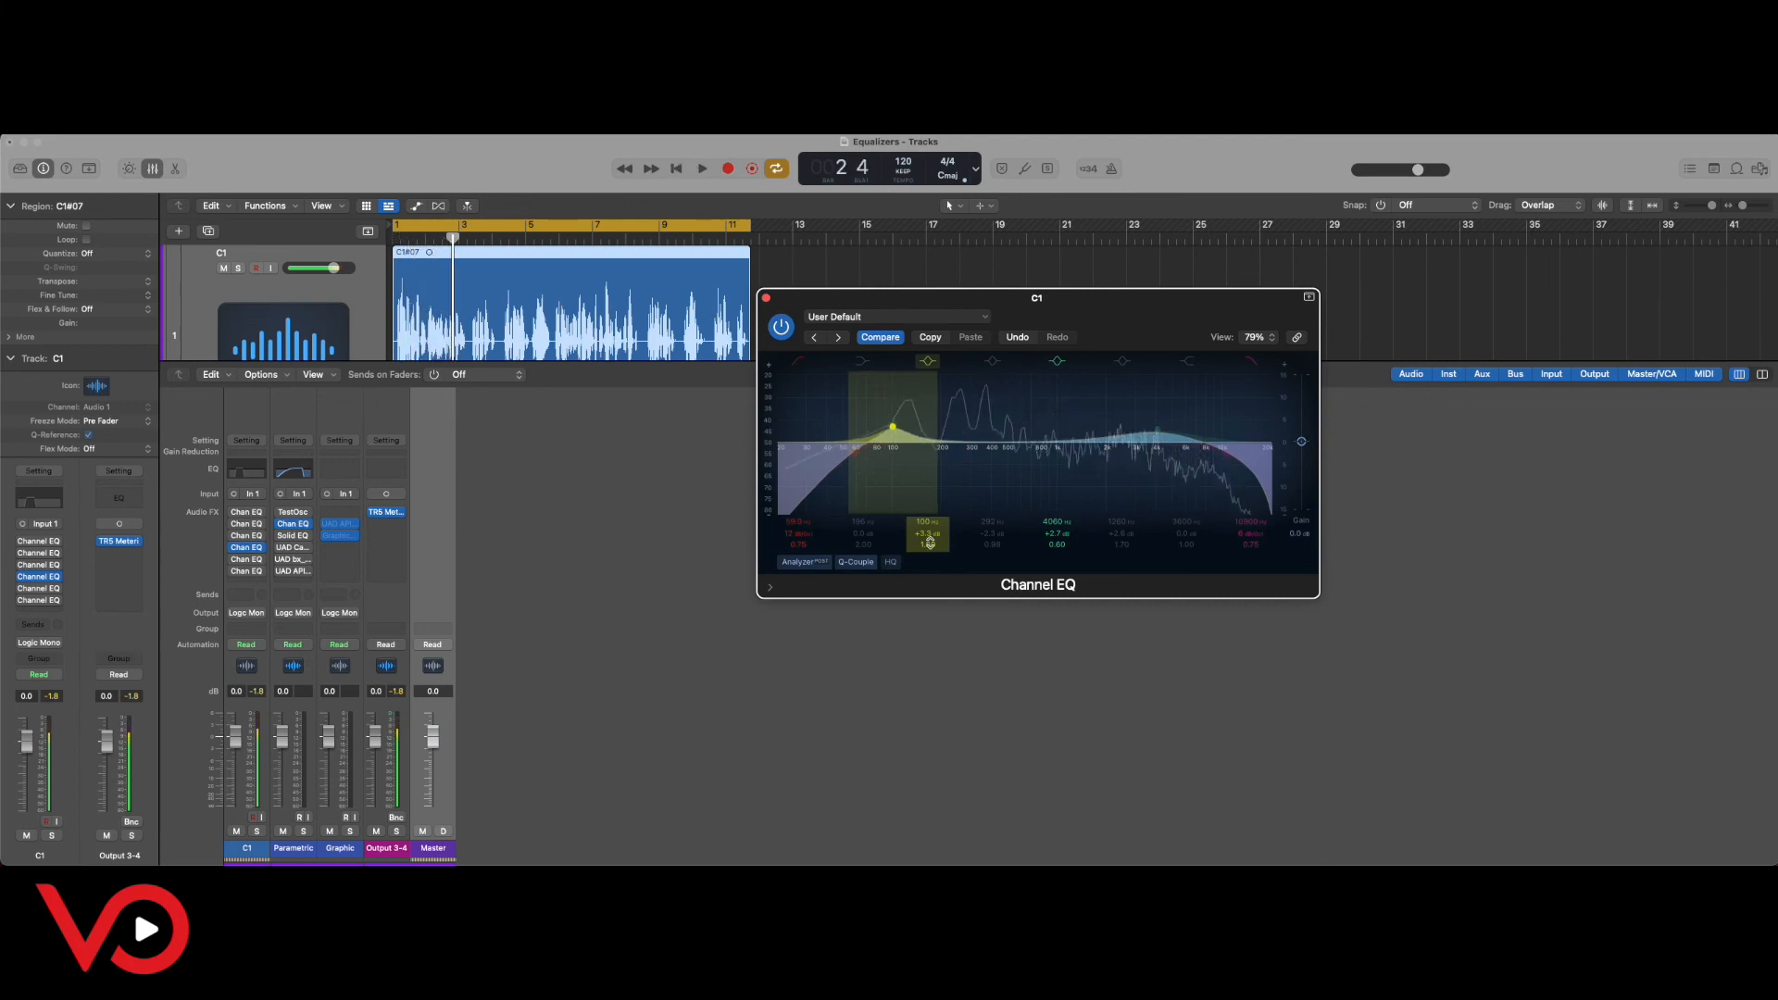
pyautogui.press('space')
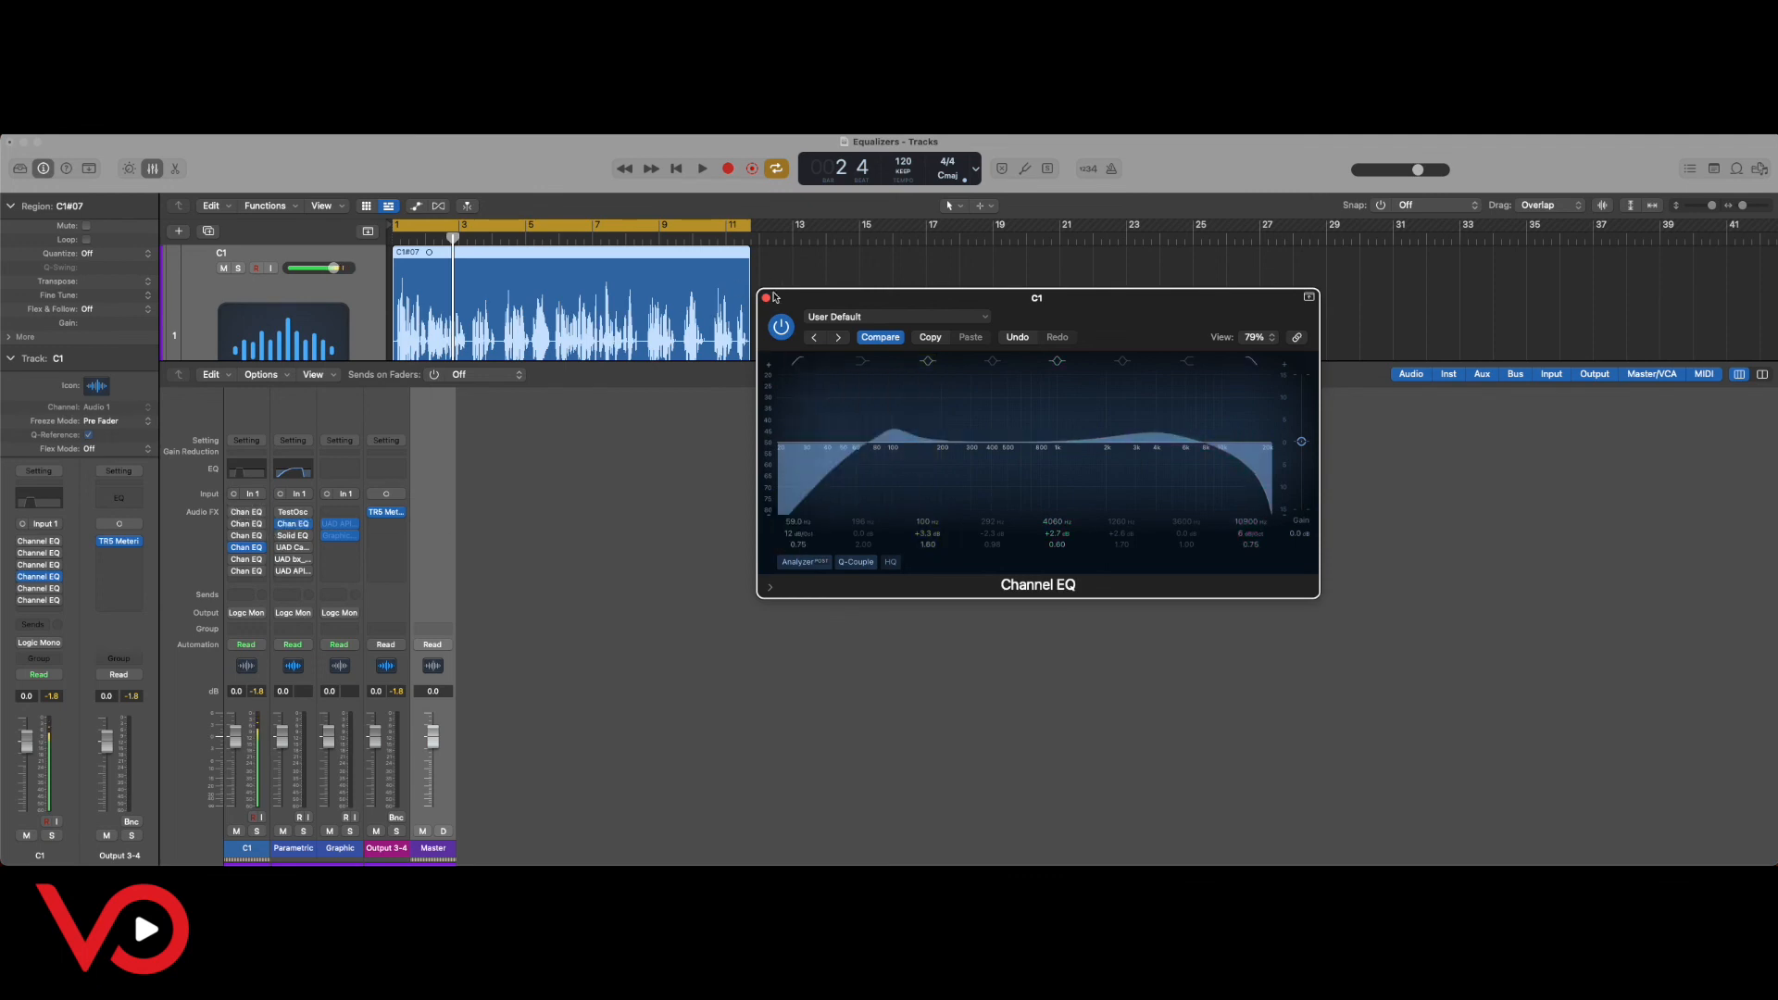
pyautogui.click(766, 297)
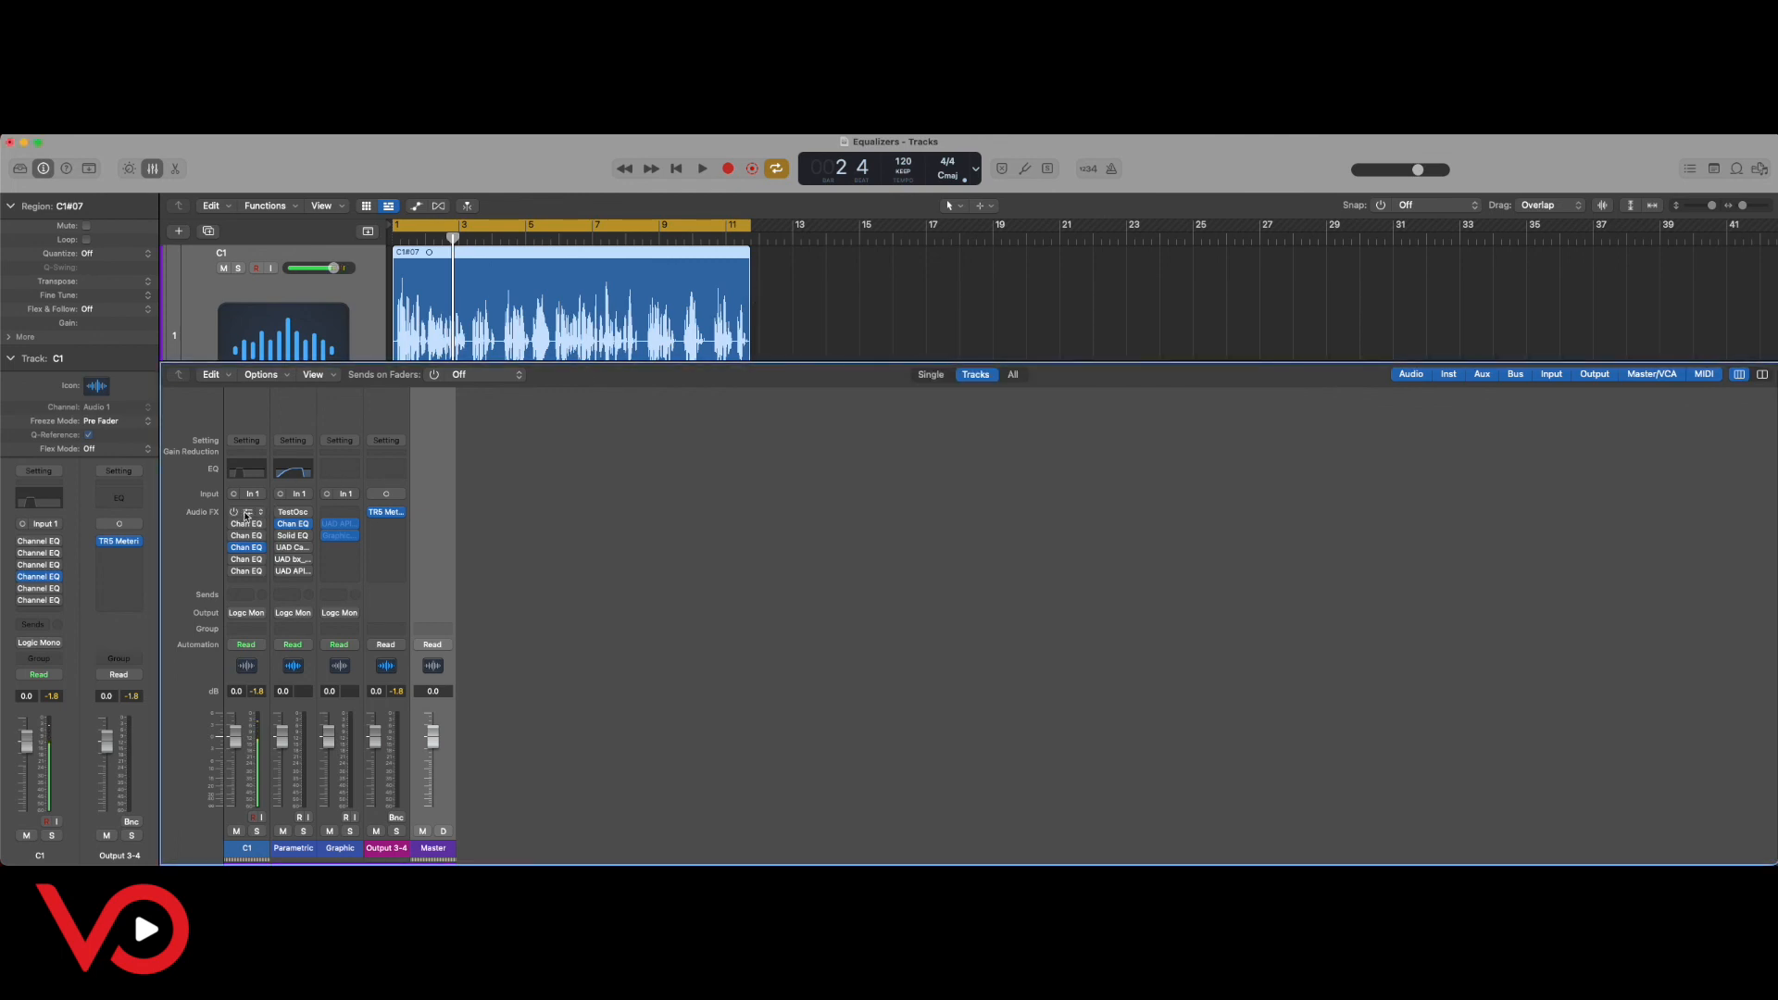
# On track C1, enable the first Channel EQ with its 75 Hz low cut off and the second with its high cut off.
pyautogui.click(245, 519)
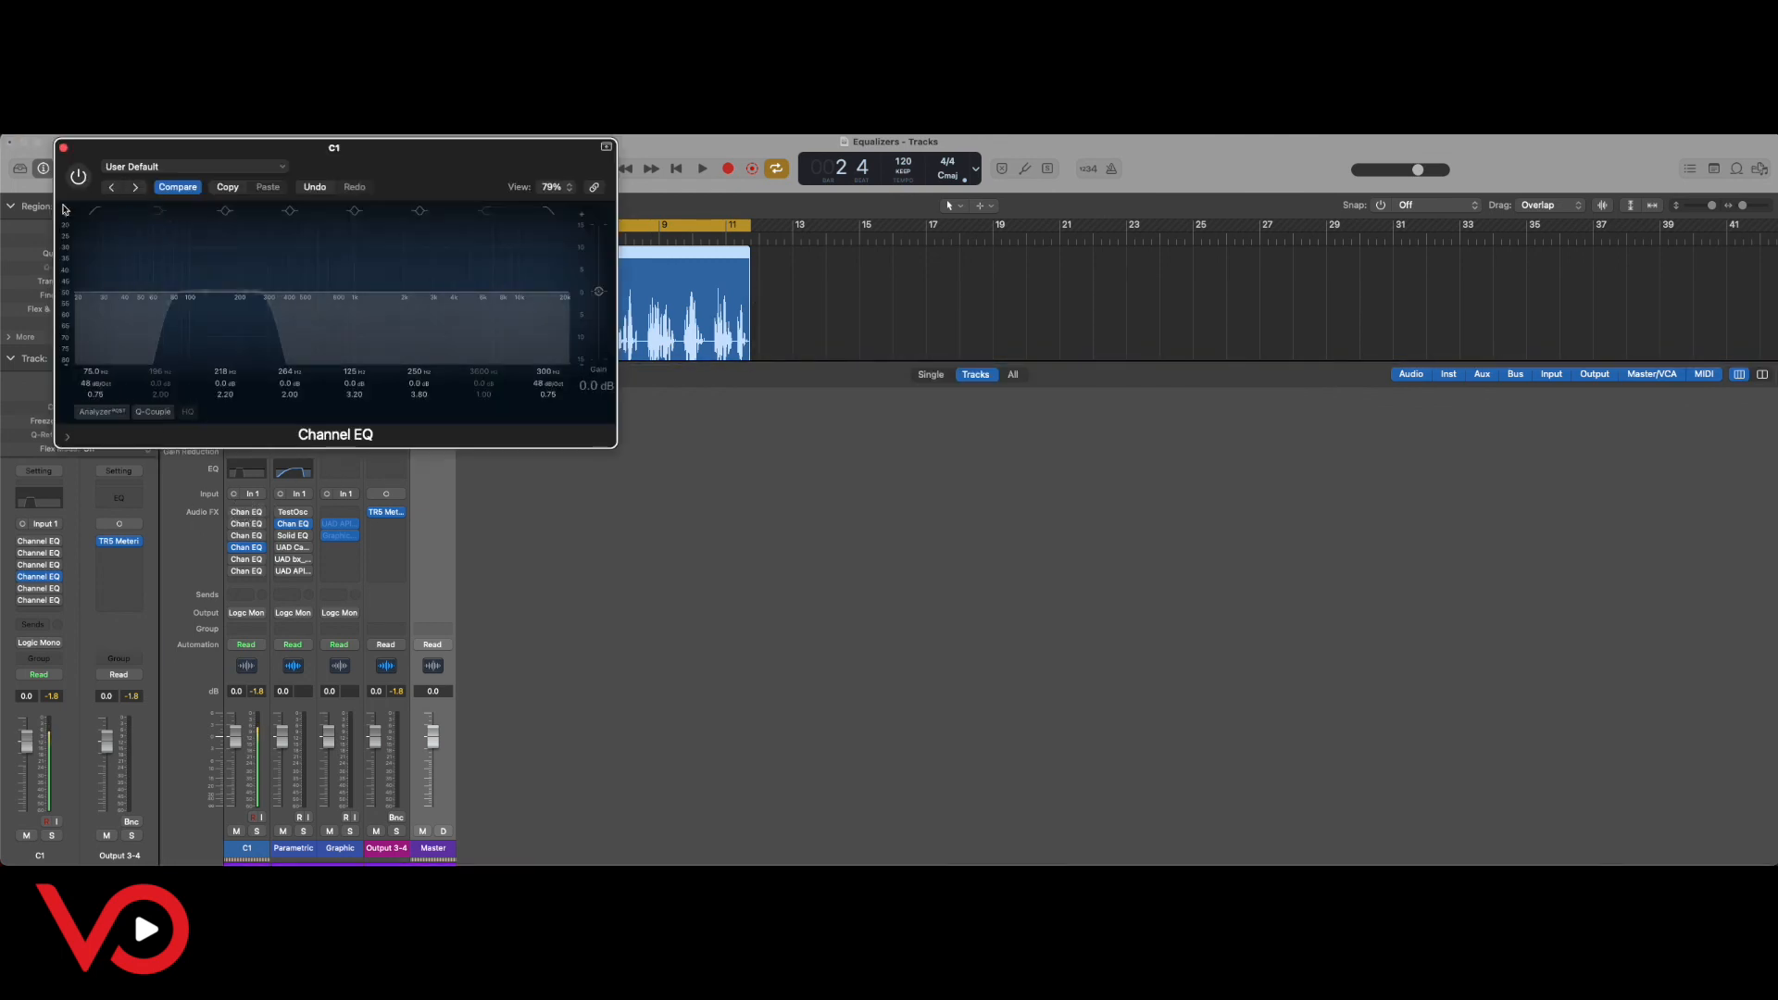
pyautogui.click(92, 211)
pyautogui.click(80, 180)
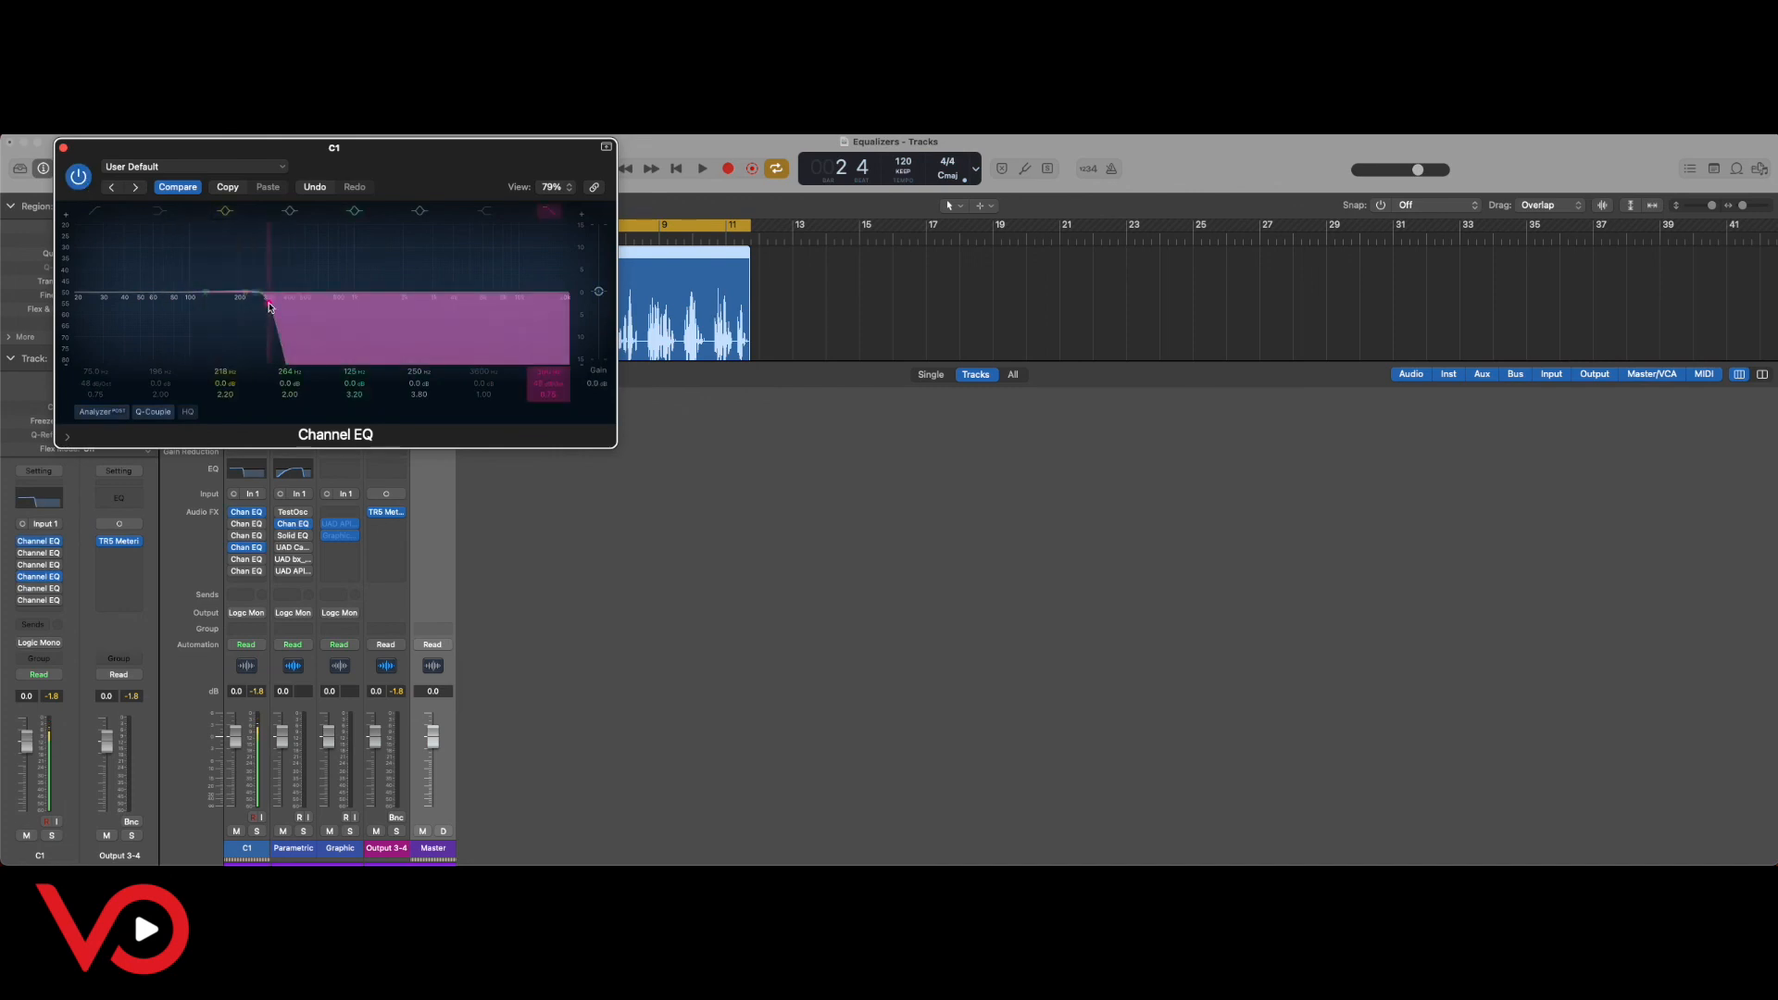
pyautogui.click(248, 523)
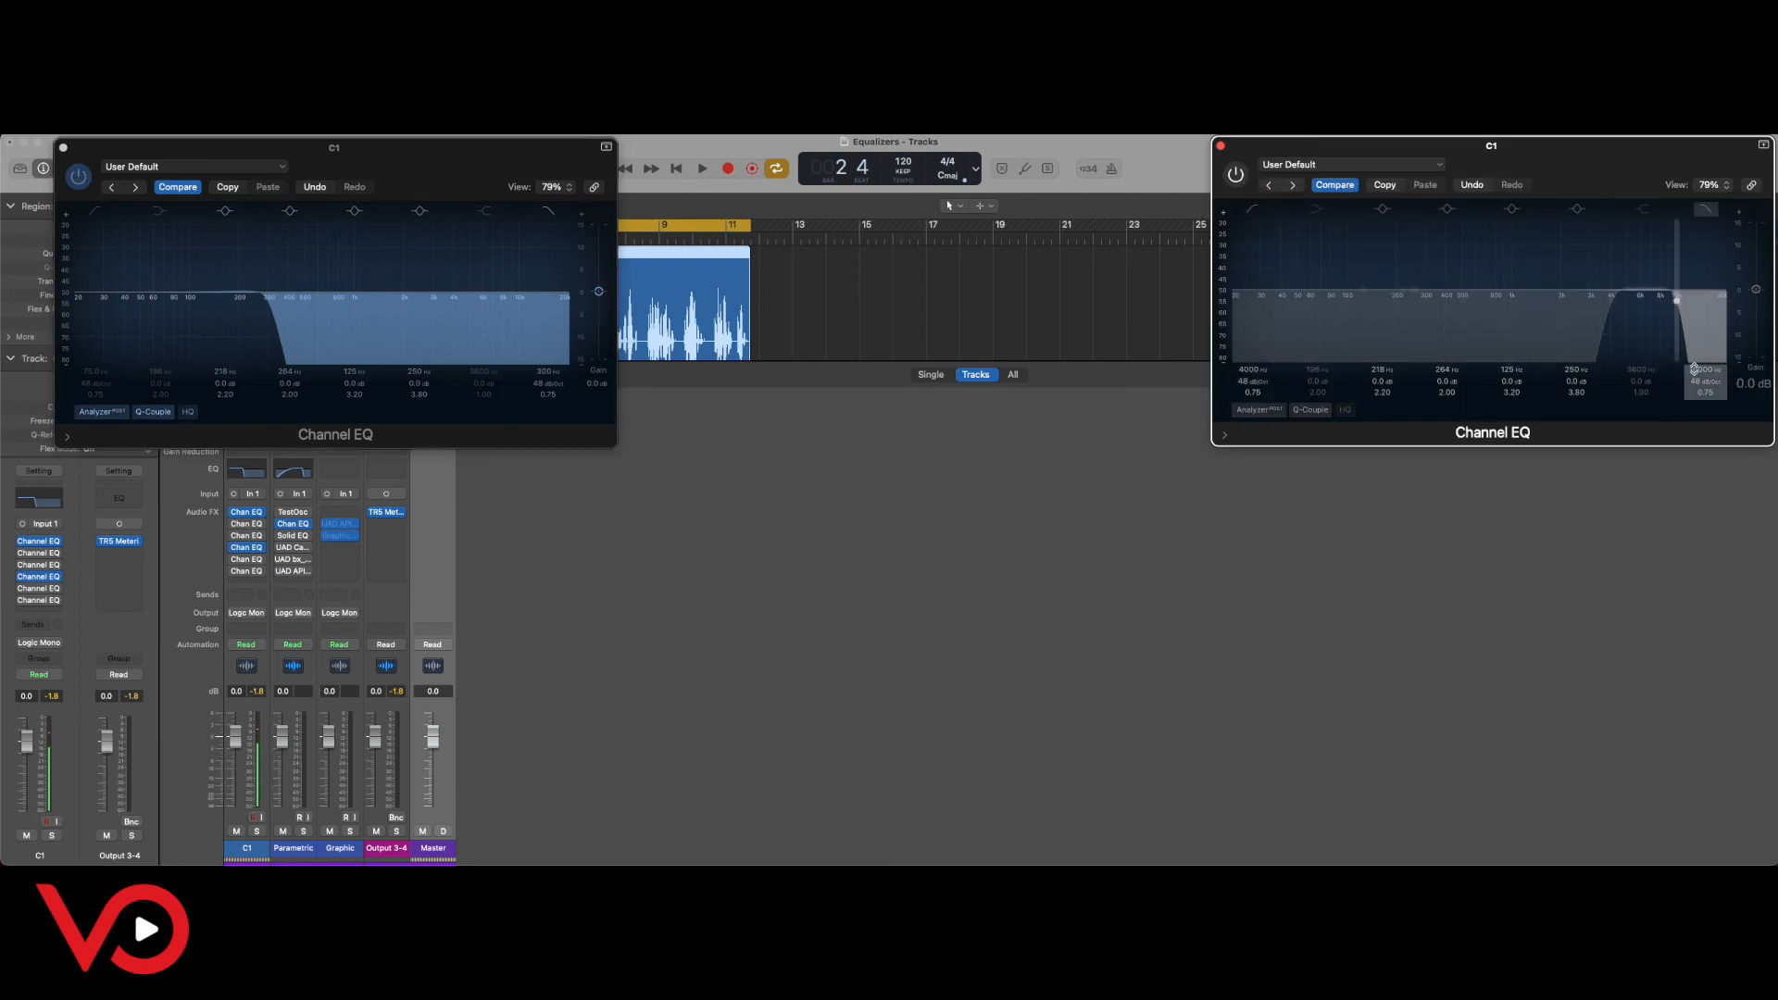
pyautogui.click(1711, 206)
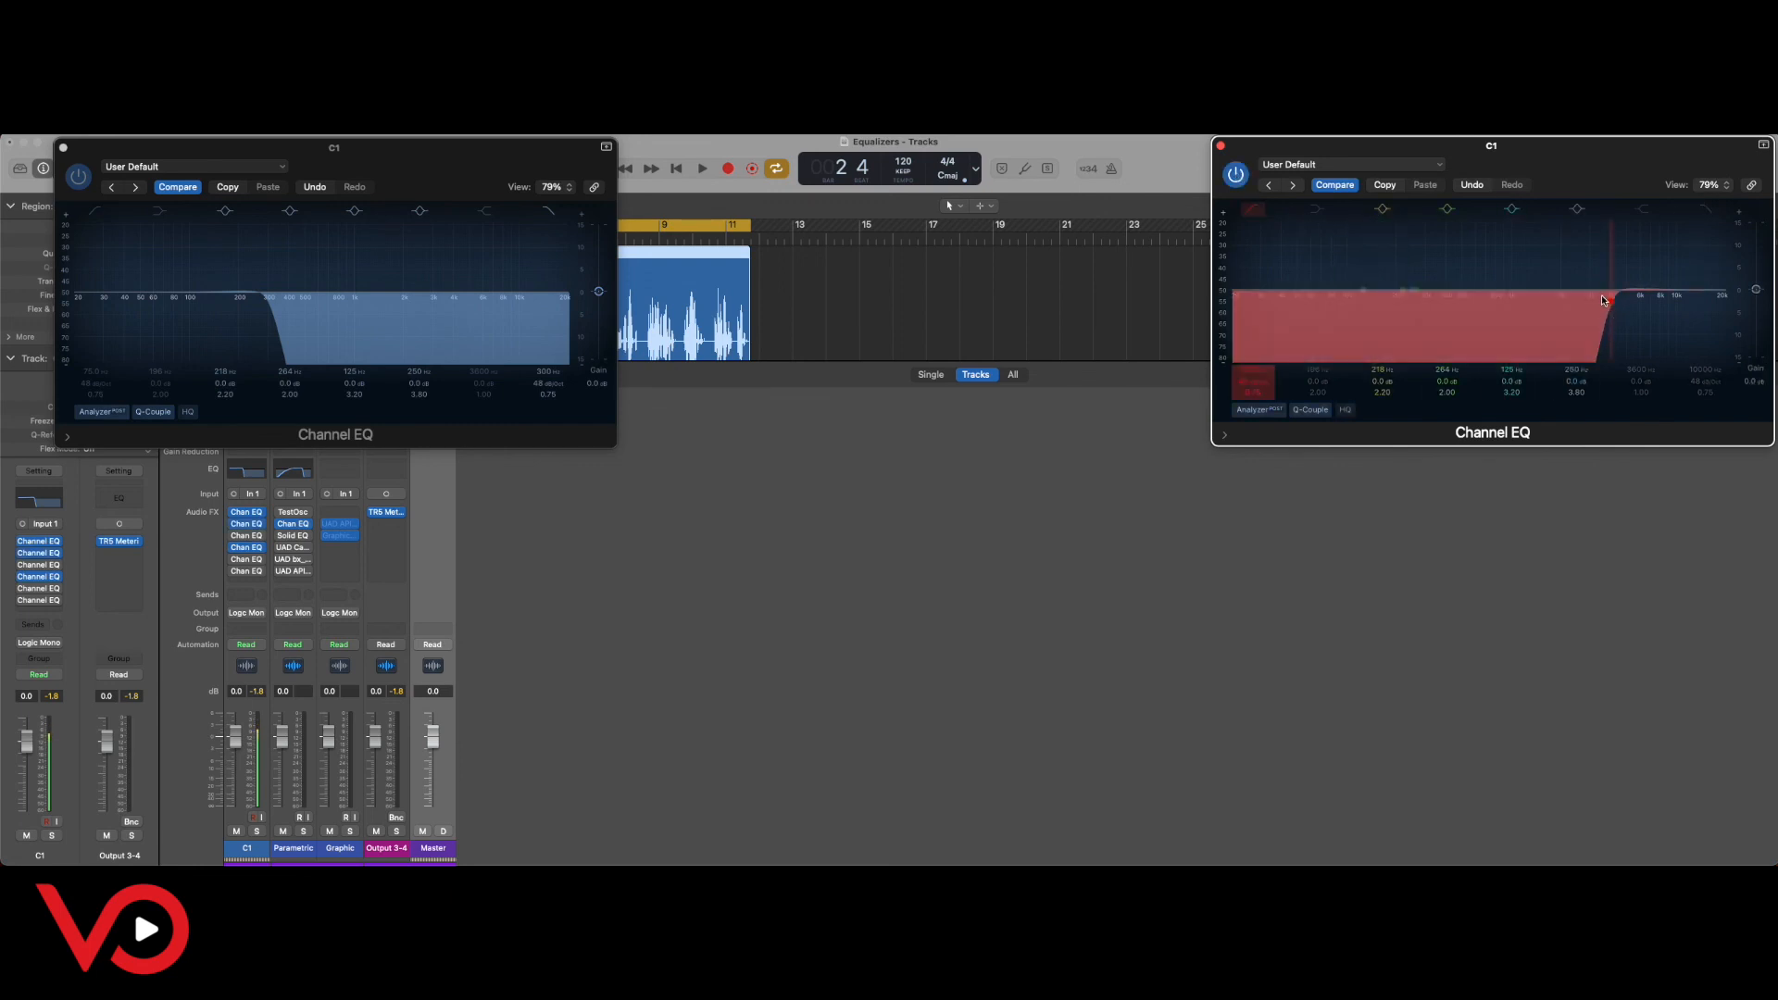
# Open and enable the fifth and sixth Channel EQs on track C1, which pass 300–1000 Hz and 1000–4000 Hz.
pyautogui.click(248, 561)
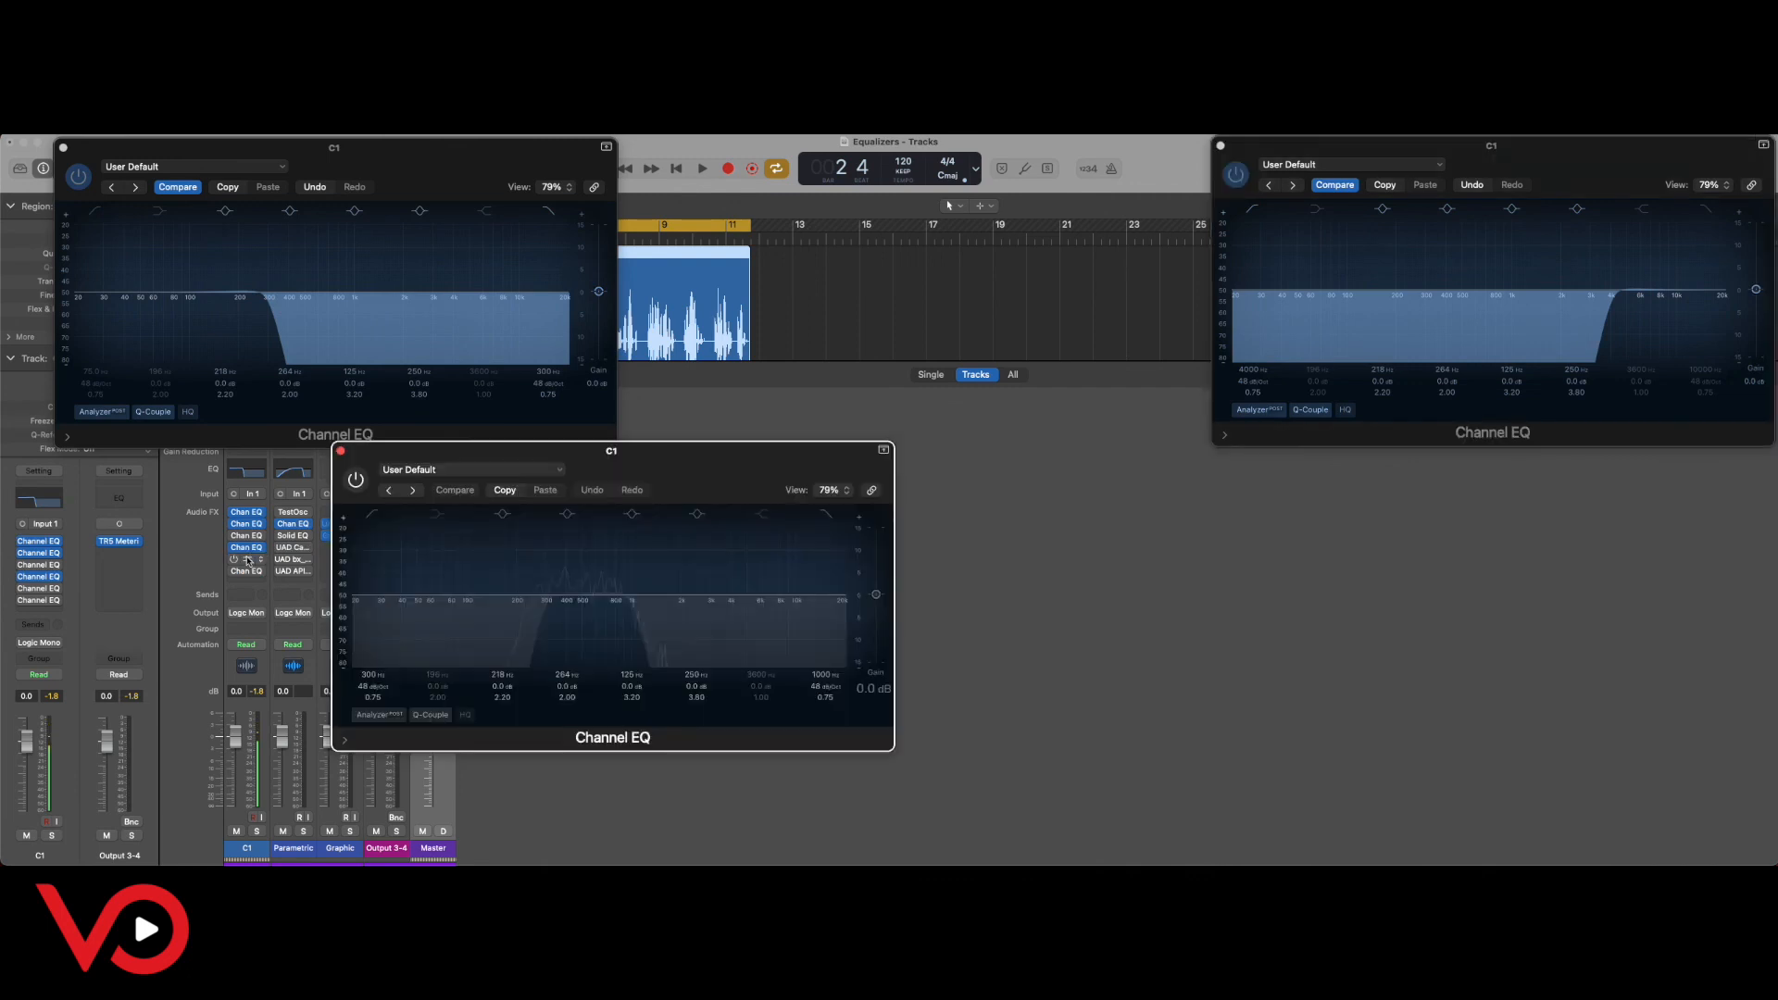
pyautogui.click(356, 480)
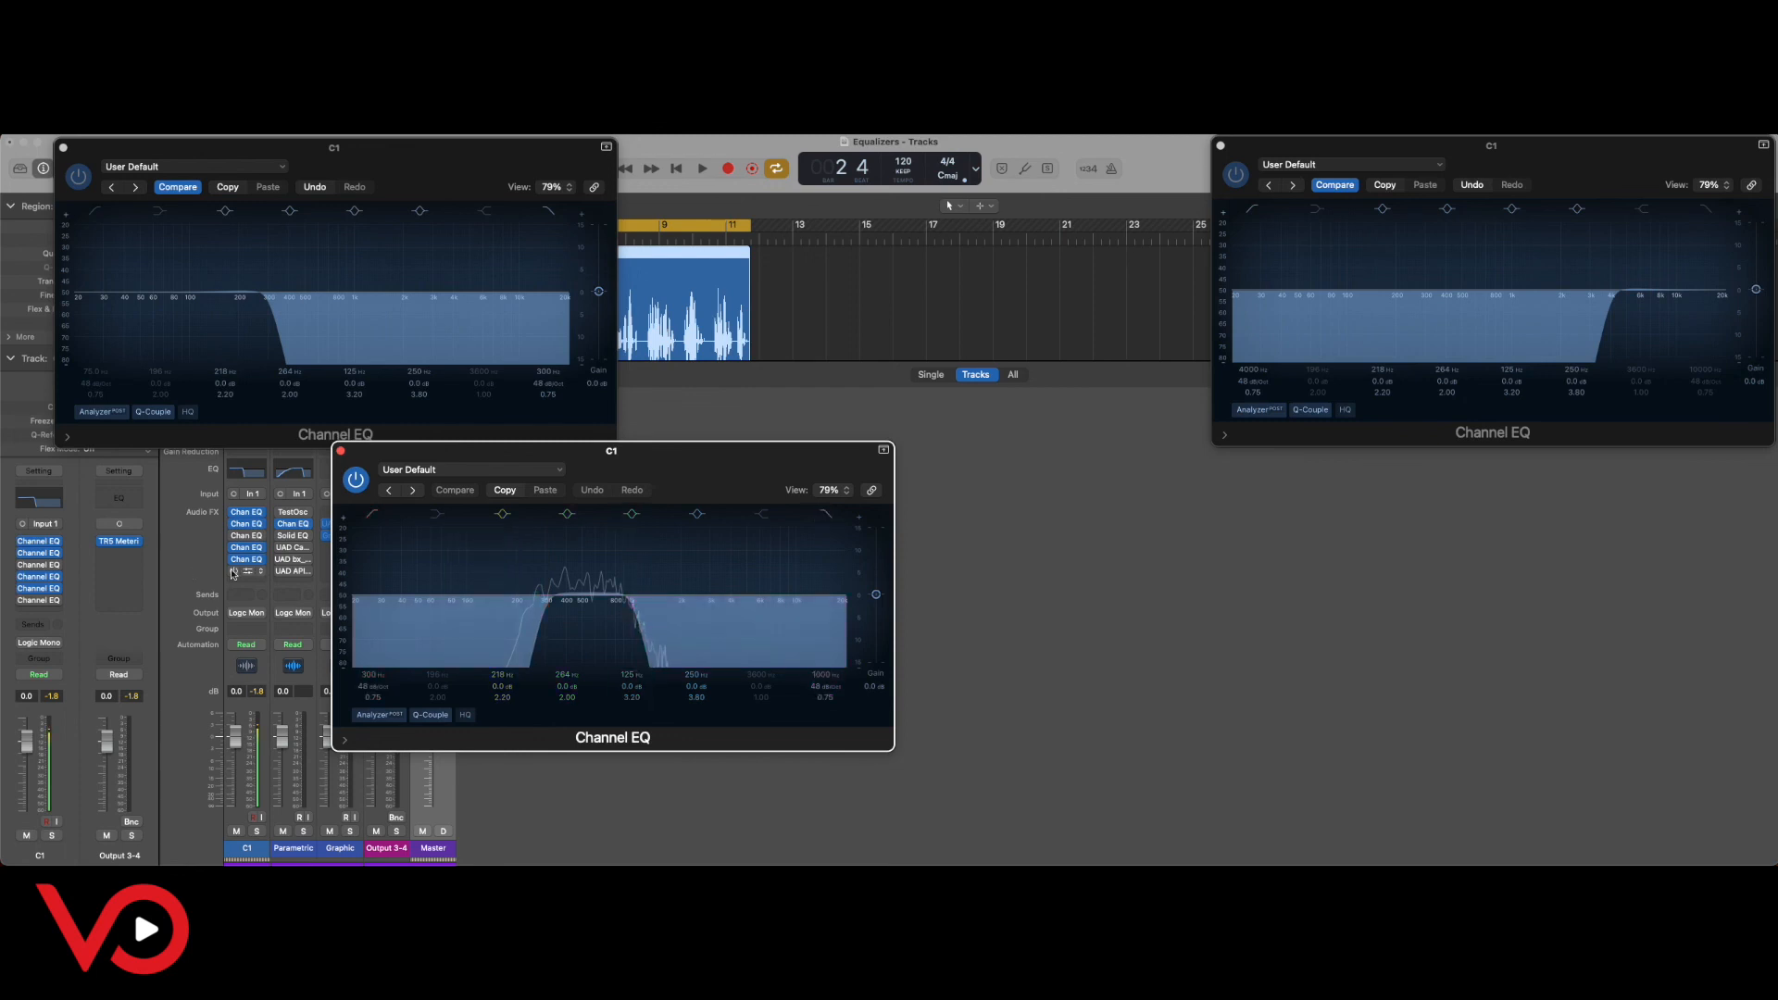
pyautogui.click(249, 571)
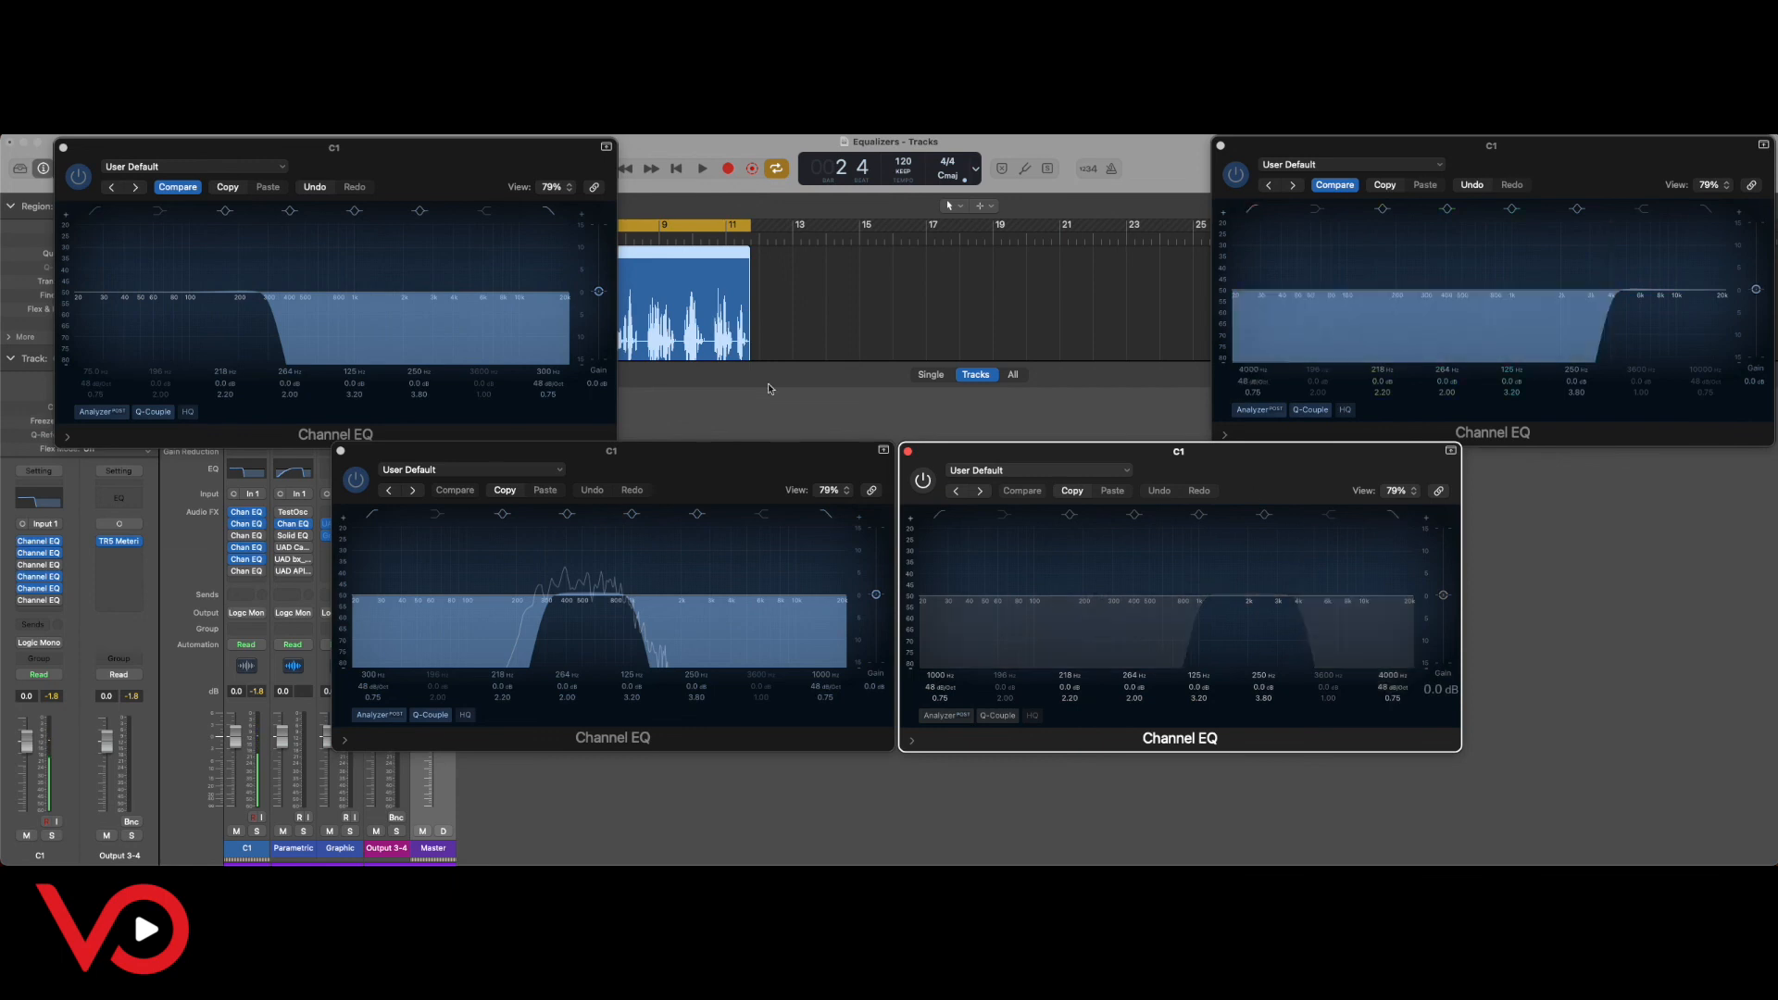
pyautogui.click(923, 481)
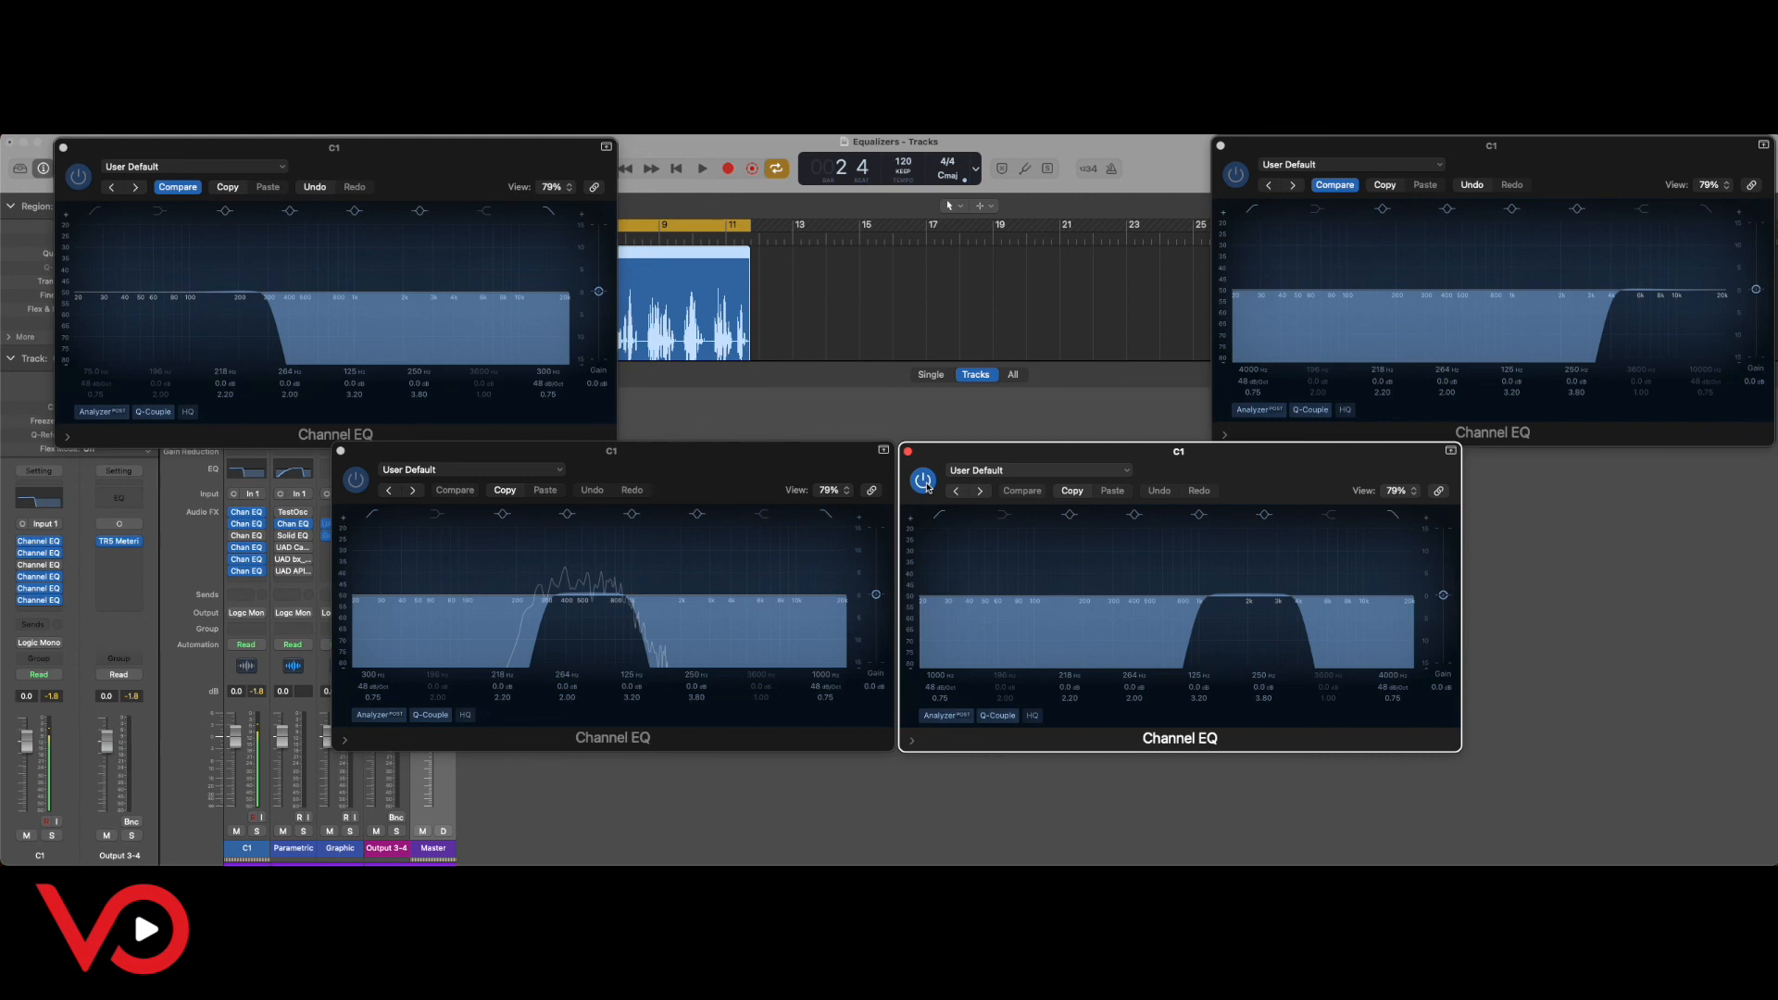